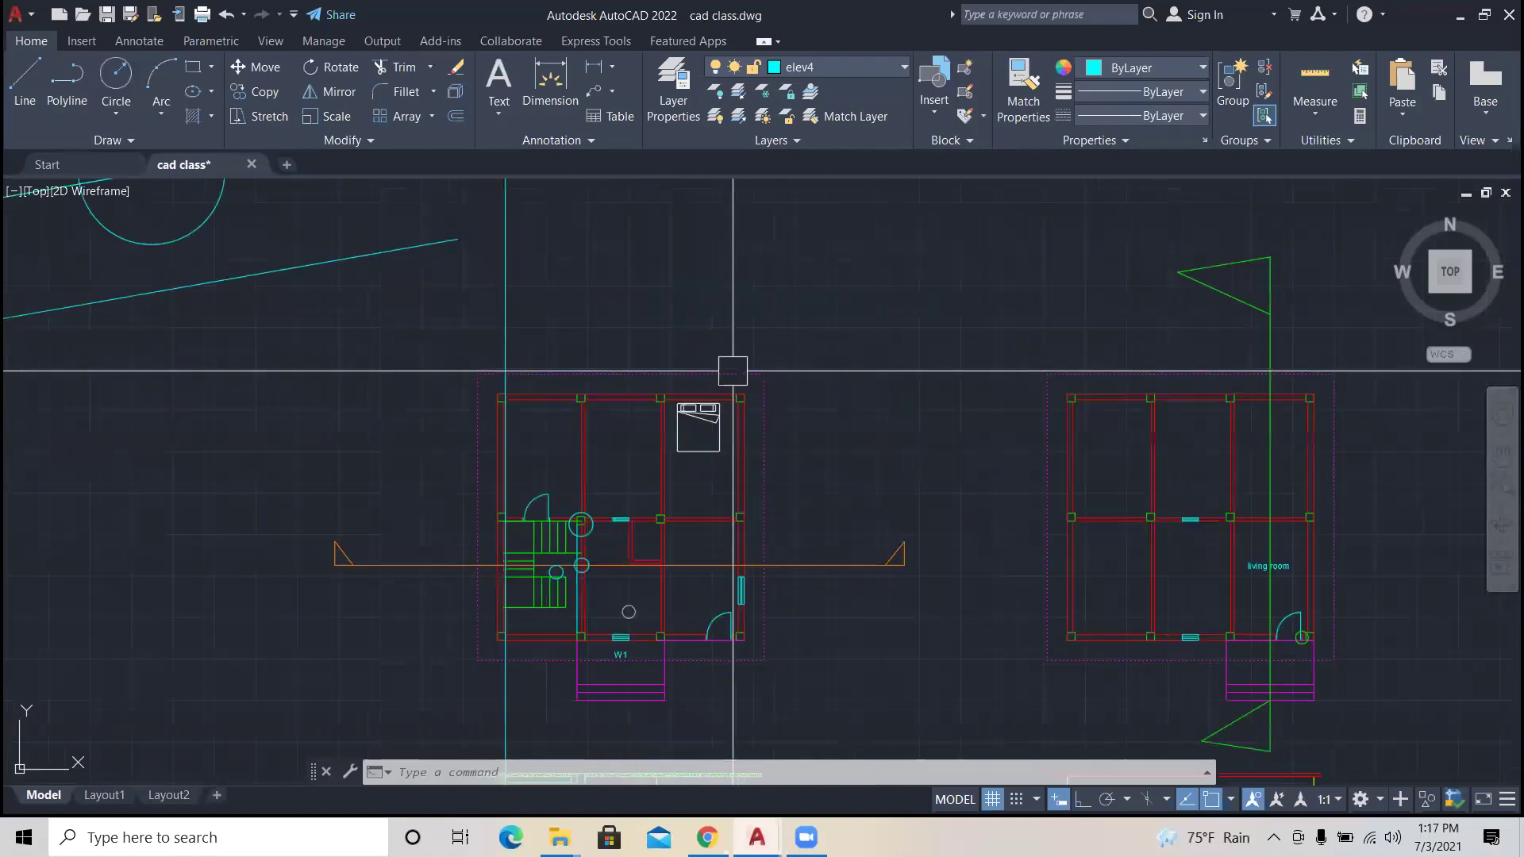
Step: Delete the bed from the upper-right room of the floor plan
left_click(699, 429)
key("Delete")
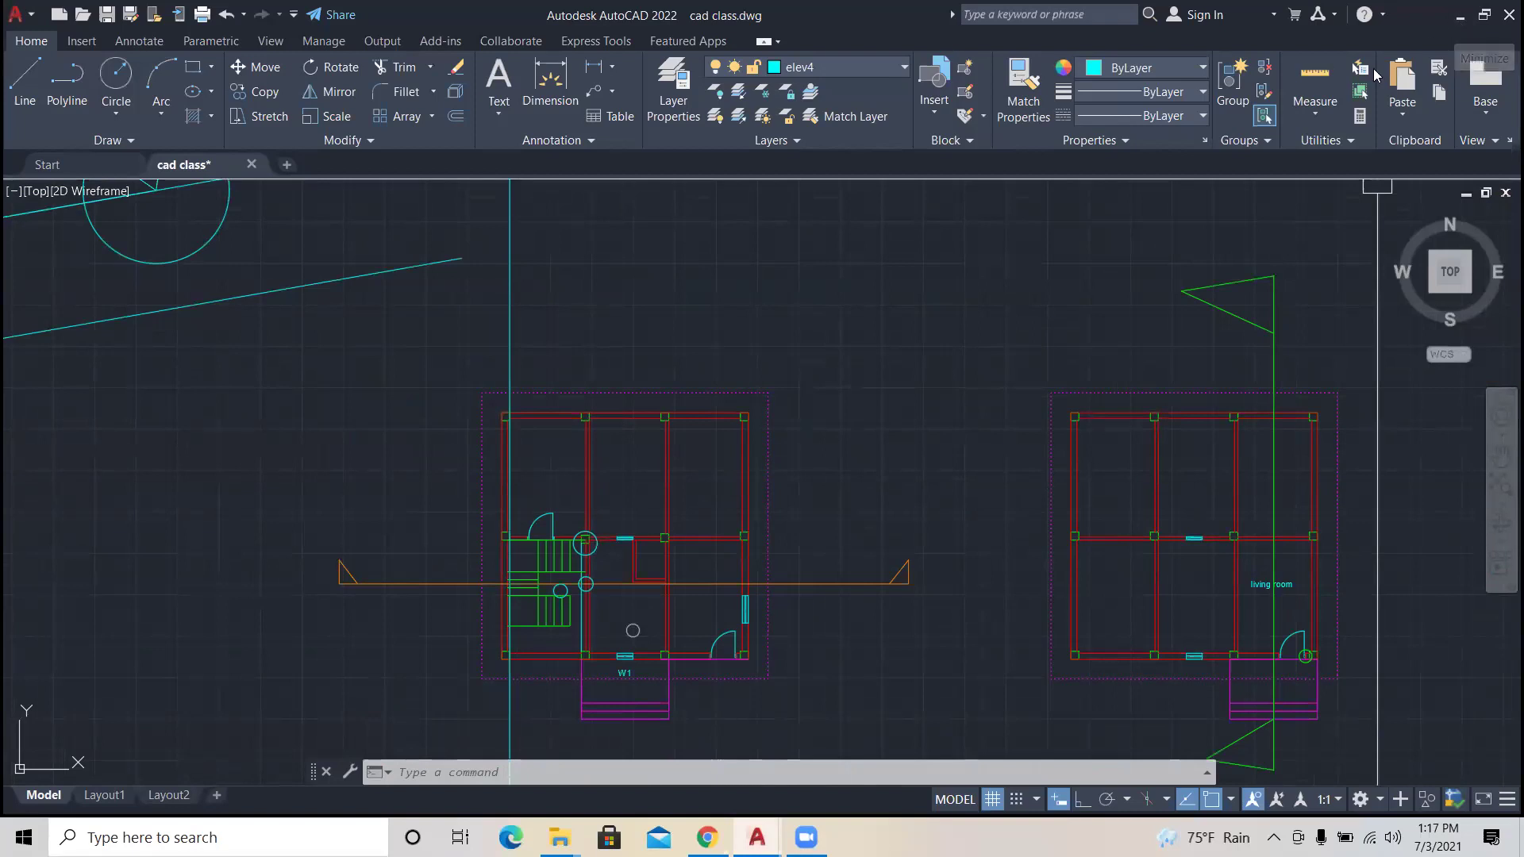
left_click(943, 622)
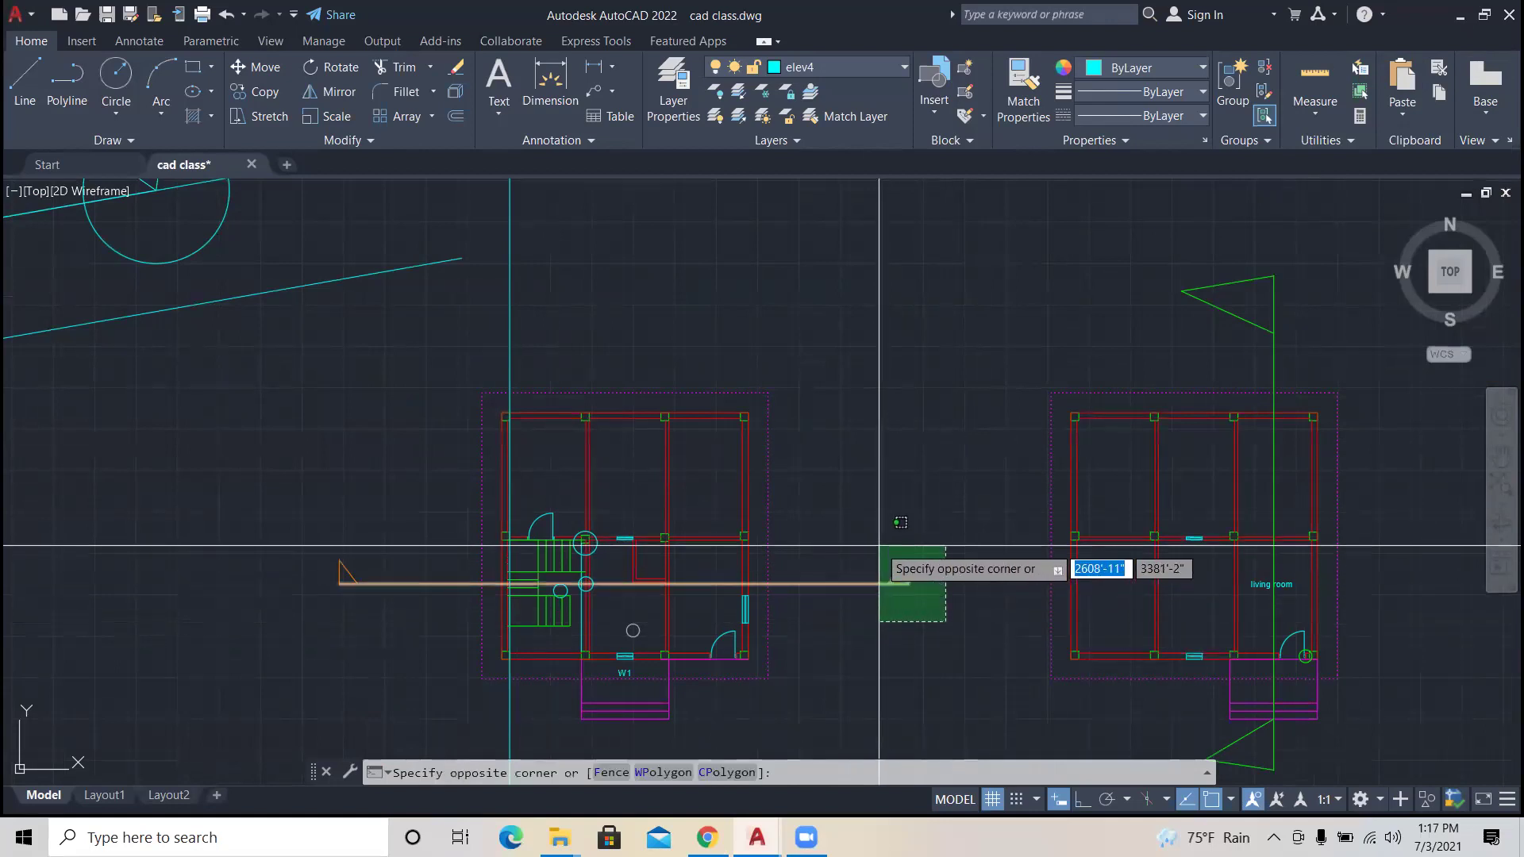
left_click(874, 545)
left_click(408, 636)
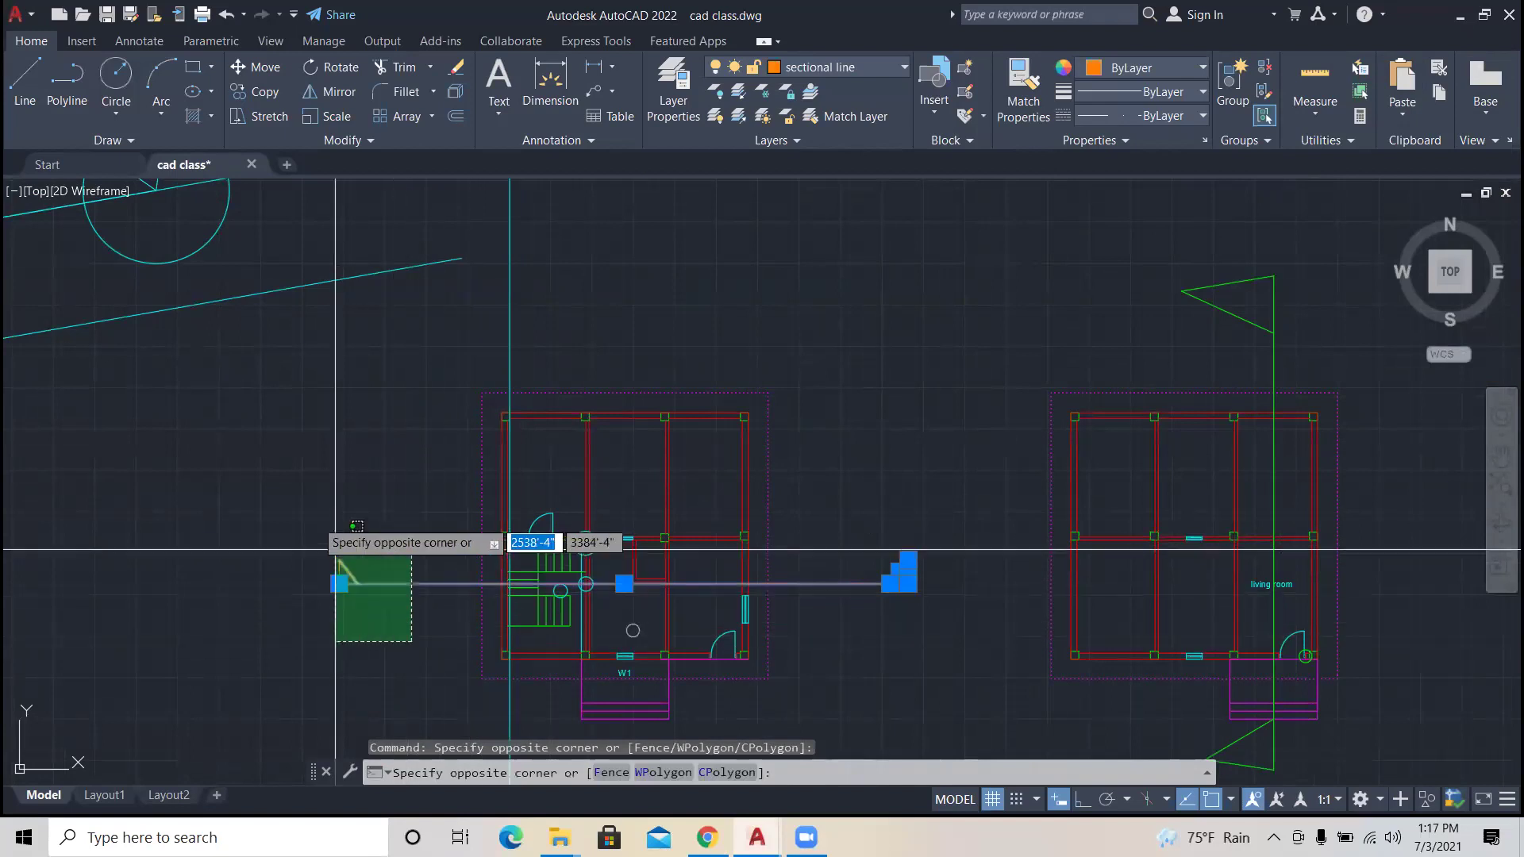
left_click(321, 525)
type("m")
key("Return")
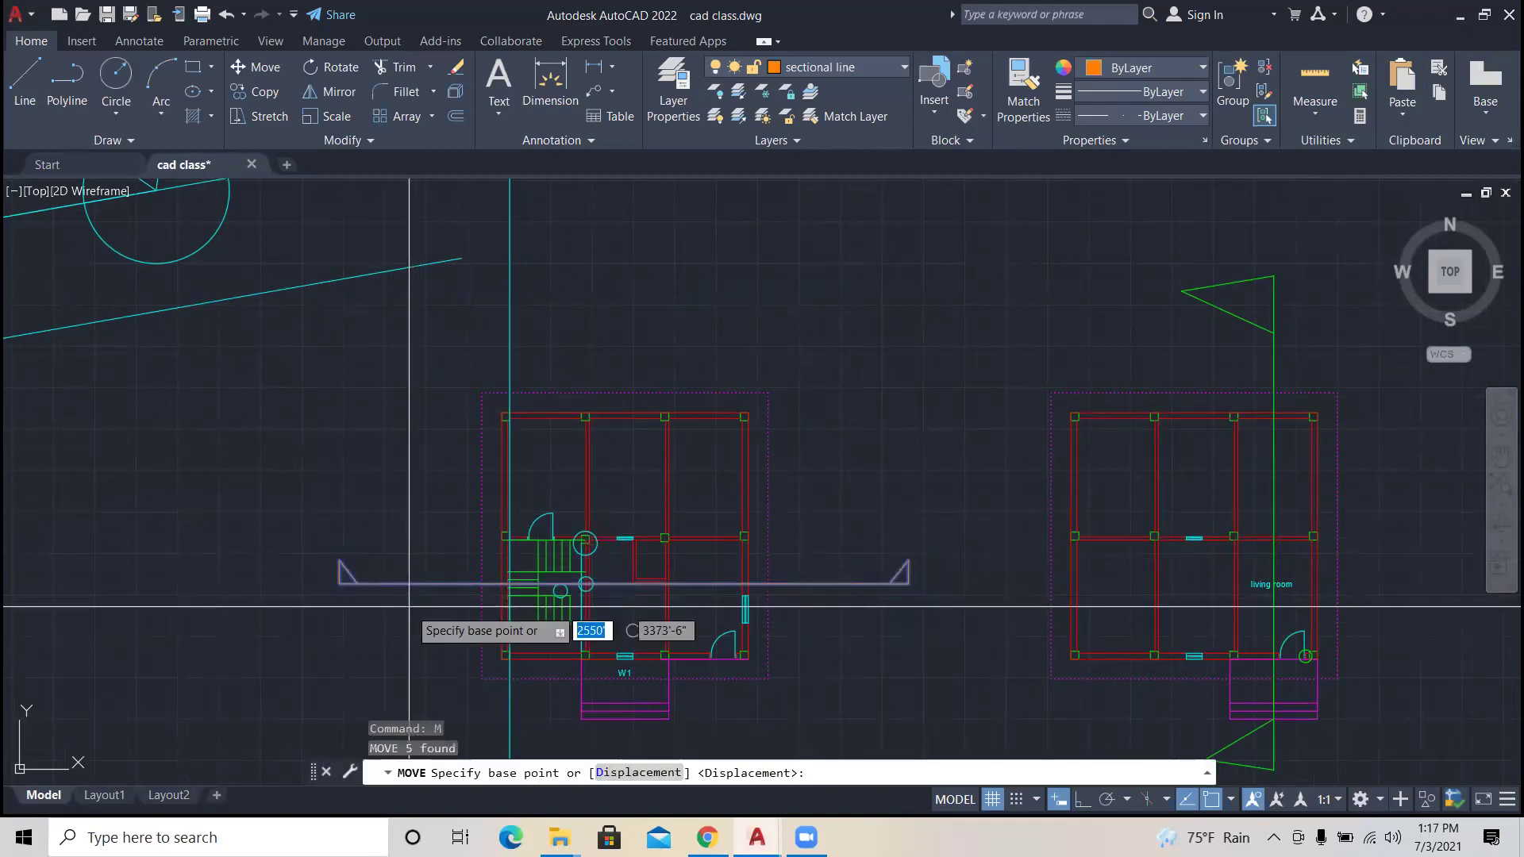
left_click(357, 584)
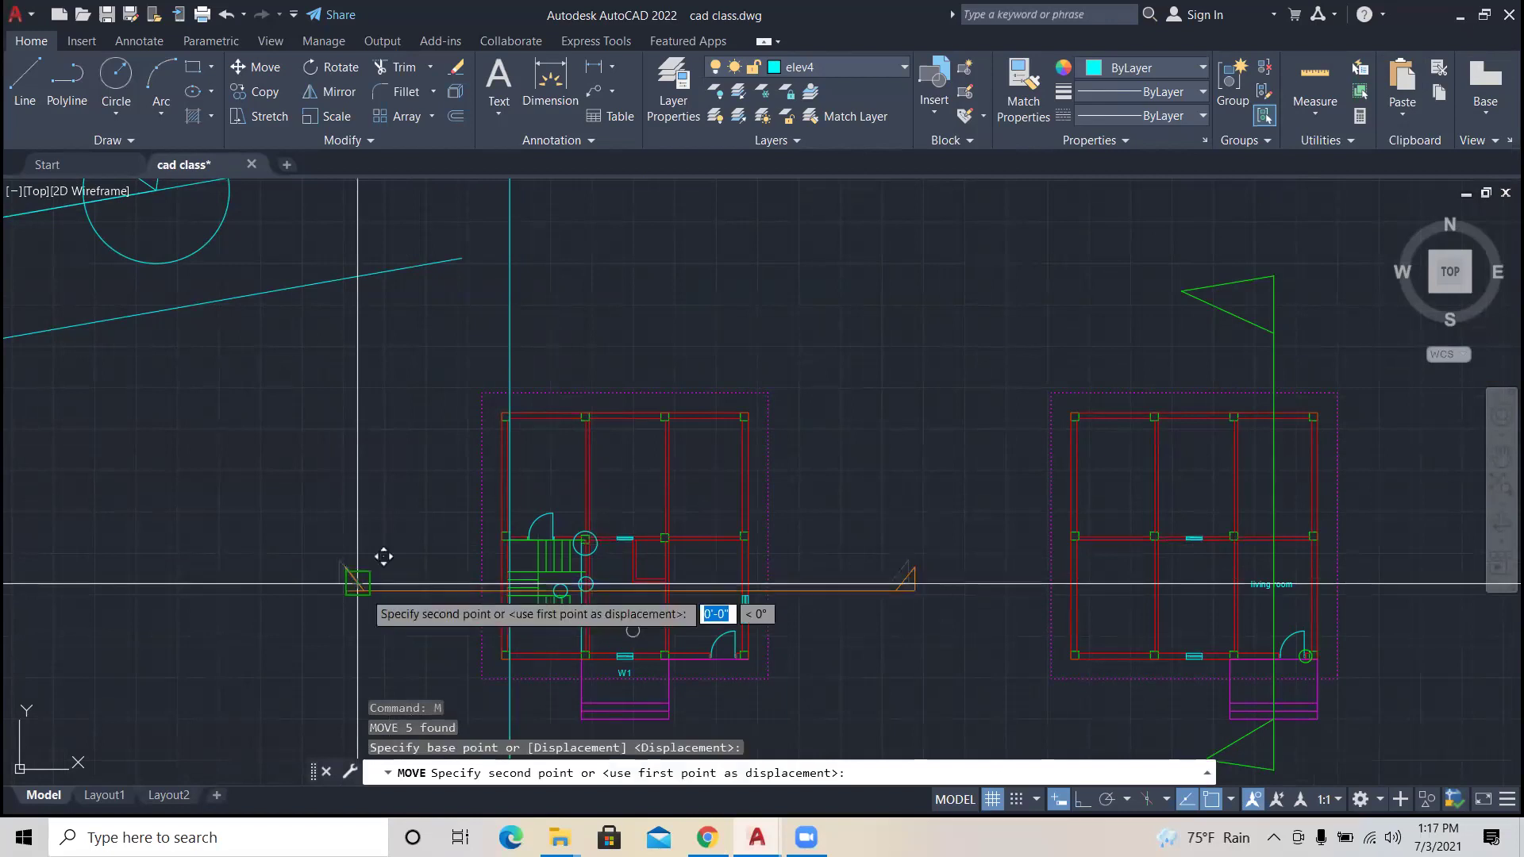
key("Escape")
key("Escape")
key("Escape")
scroll(357, 635, "up", 4)
scroll(391, 606, "down", 3)
scroll(396, 612, "up", 1)
left_click(396, 612)
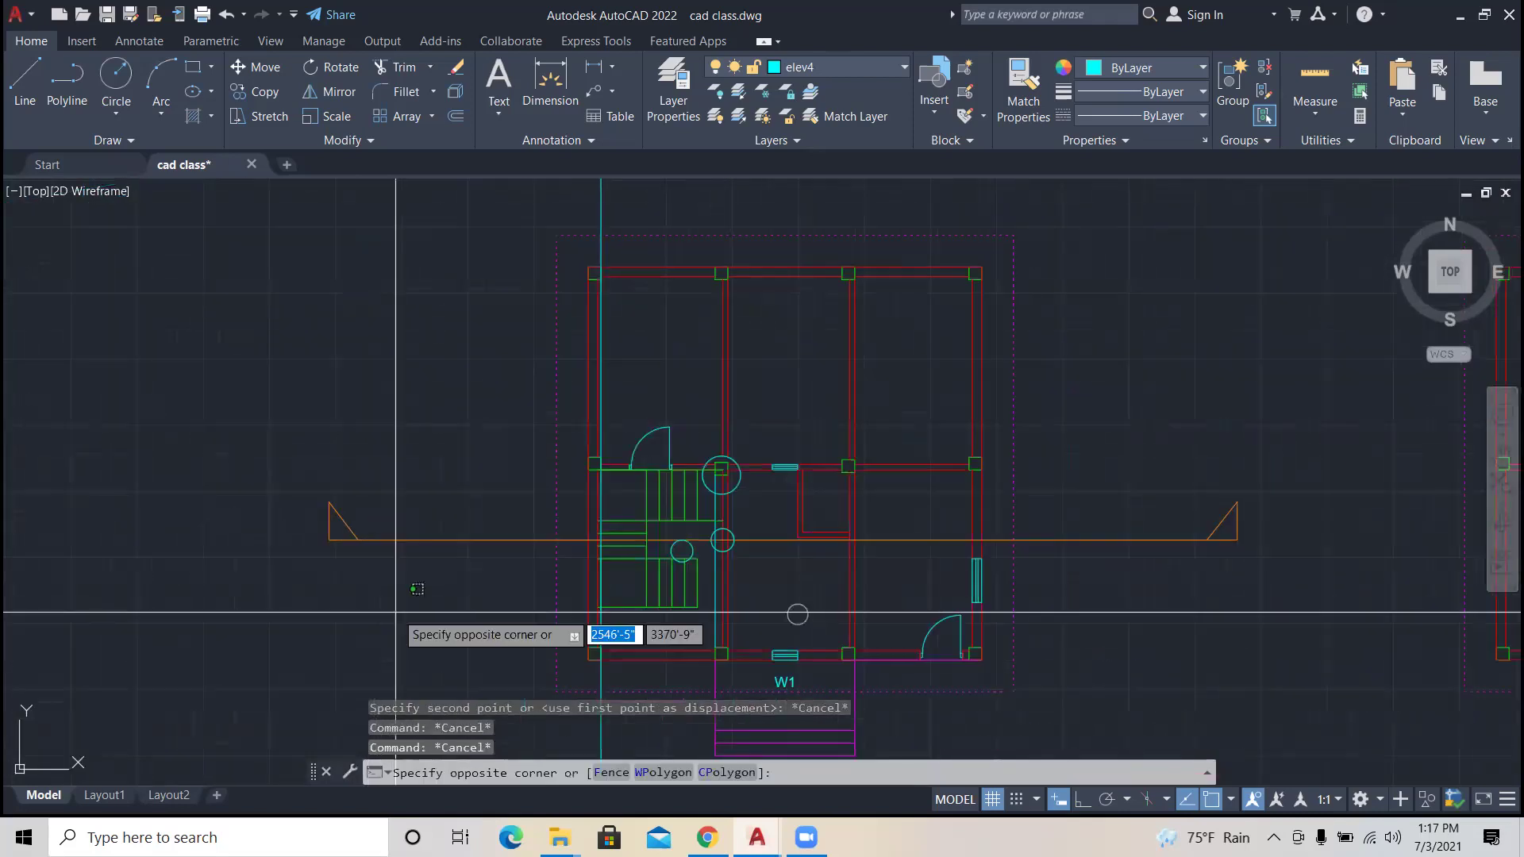
left_click(332, 506)
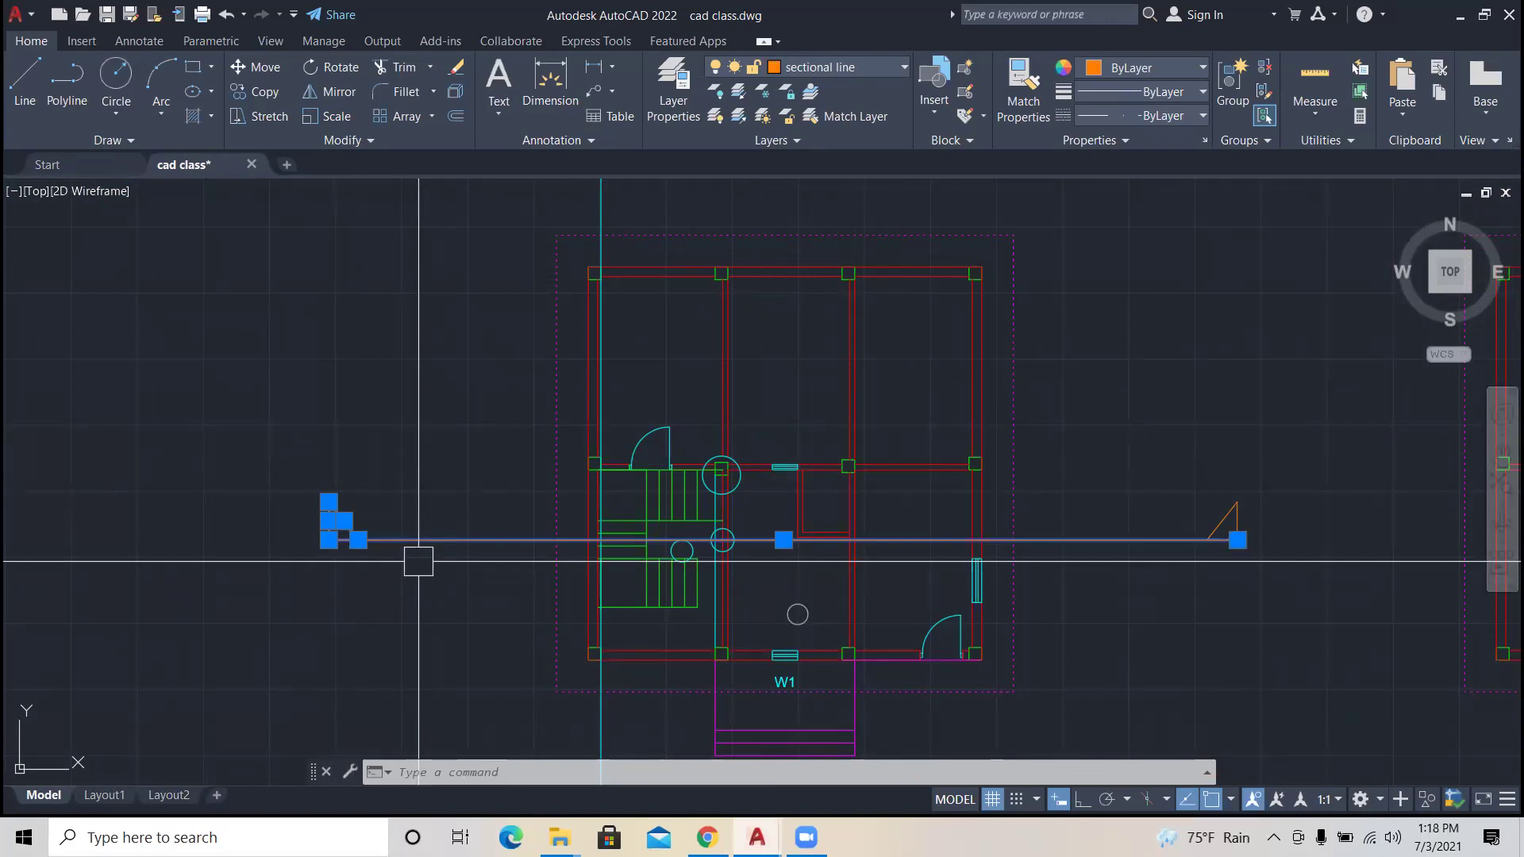
key("Escape")
key("Escape")
key("Escape")
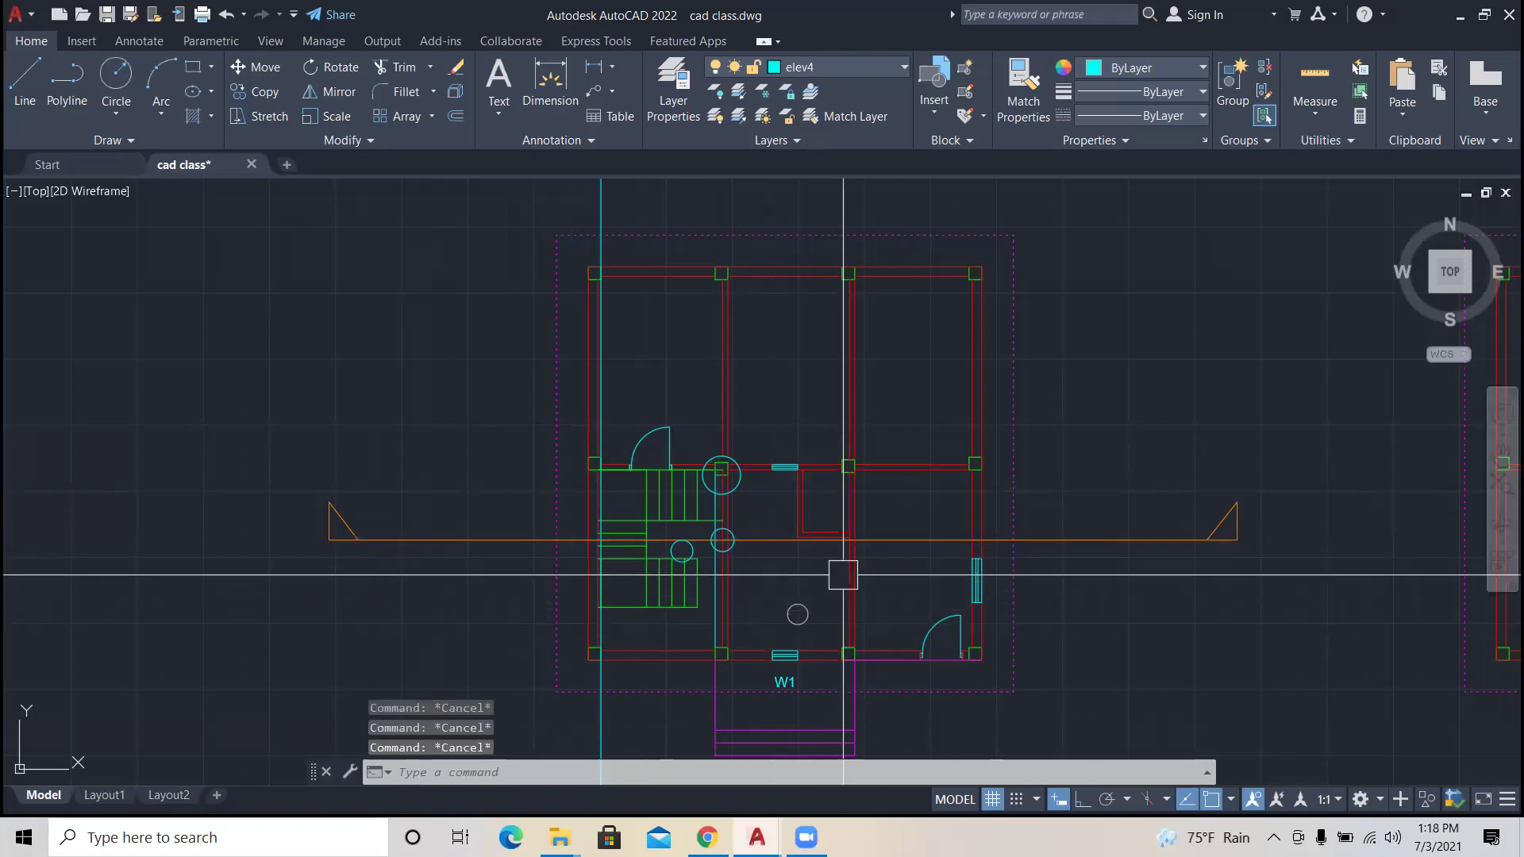
Step: Draw a horizontal section line about 5'-6" long across the window in the plan's right outer wall
scroll(853, 573, "up", 4)
scroll(1122, 643, "down", 2)
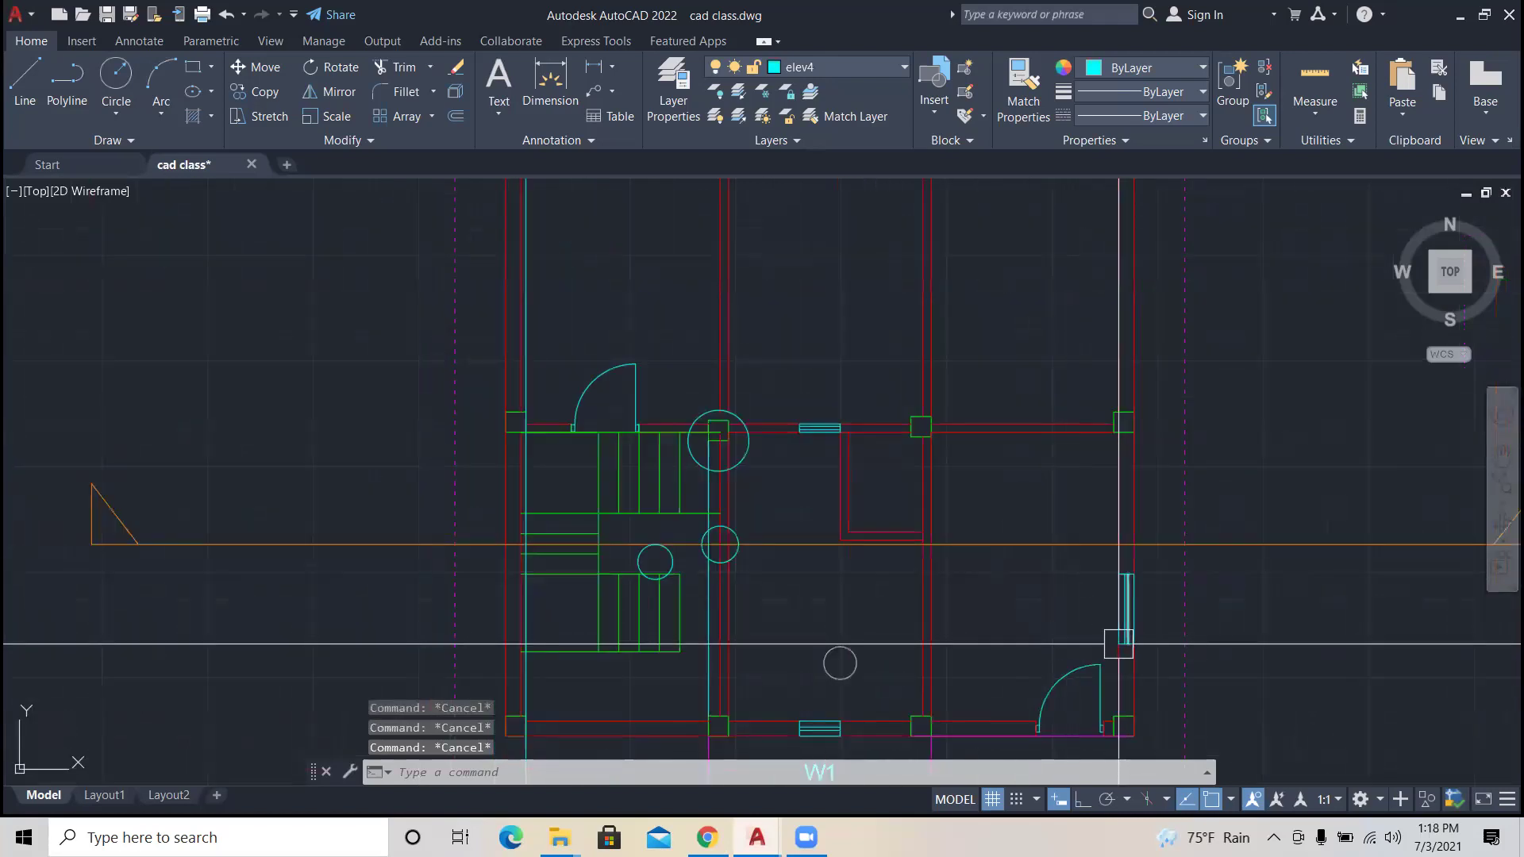
type("l")
key("Return")
scroll(1111, 627, "up", 3)
left_click(1056, 603)
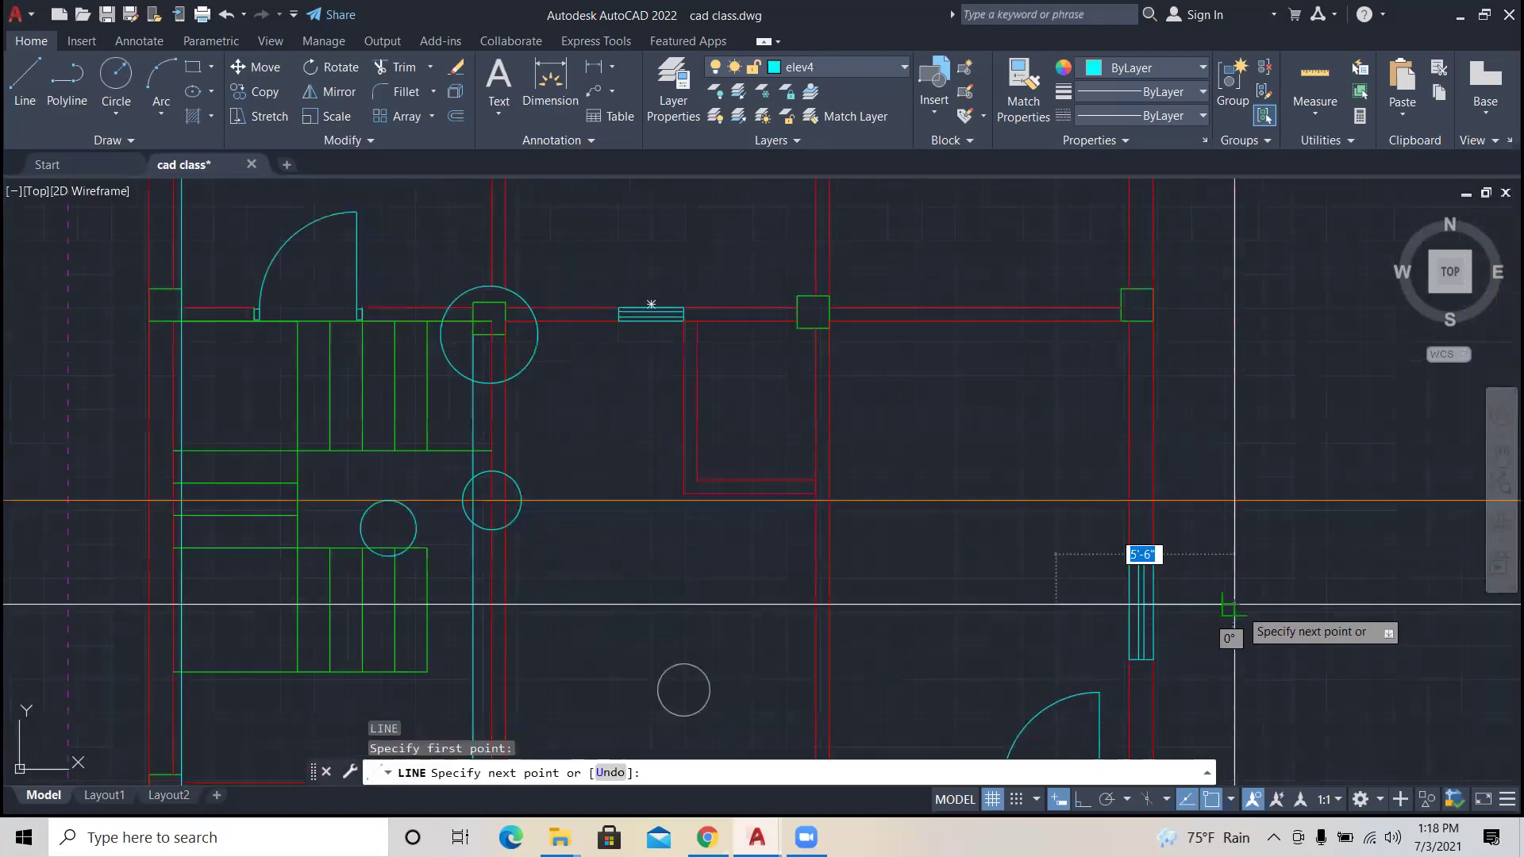
left_click(1232, 605)
key("Escape")
key("Escape")
Step: Draw small triangular polyline arrowheads pointing upward at both ends of the short section line through the window
scroll(1232, 604, "up", 4)
key("Return")
left_click(1230, 610)
left_click(1199, 565)
left_click(1171, 609)
key("Escape")
key("Return")
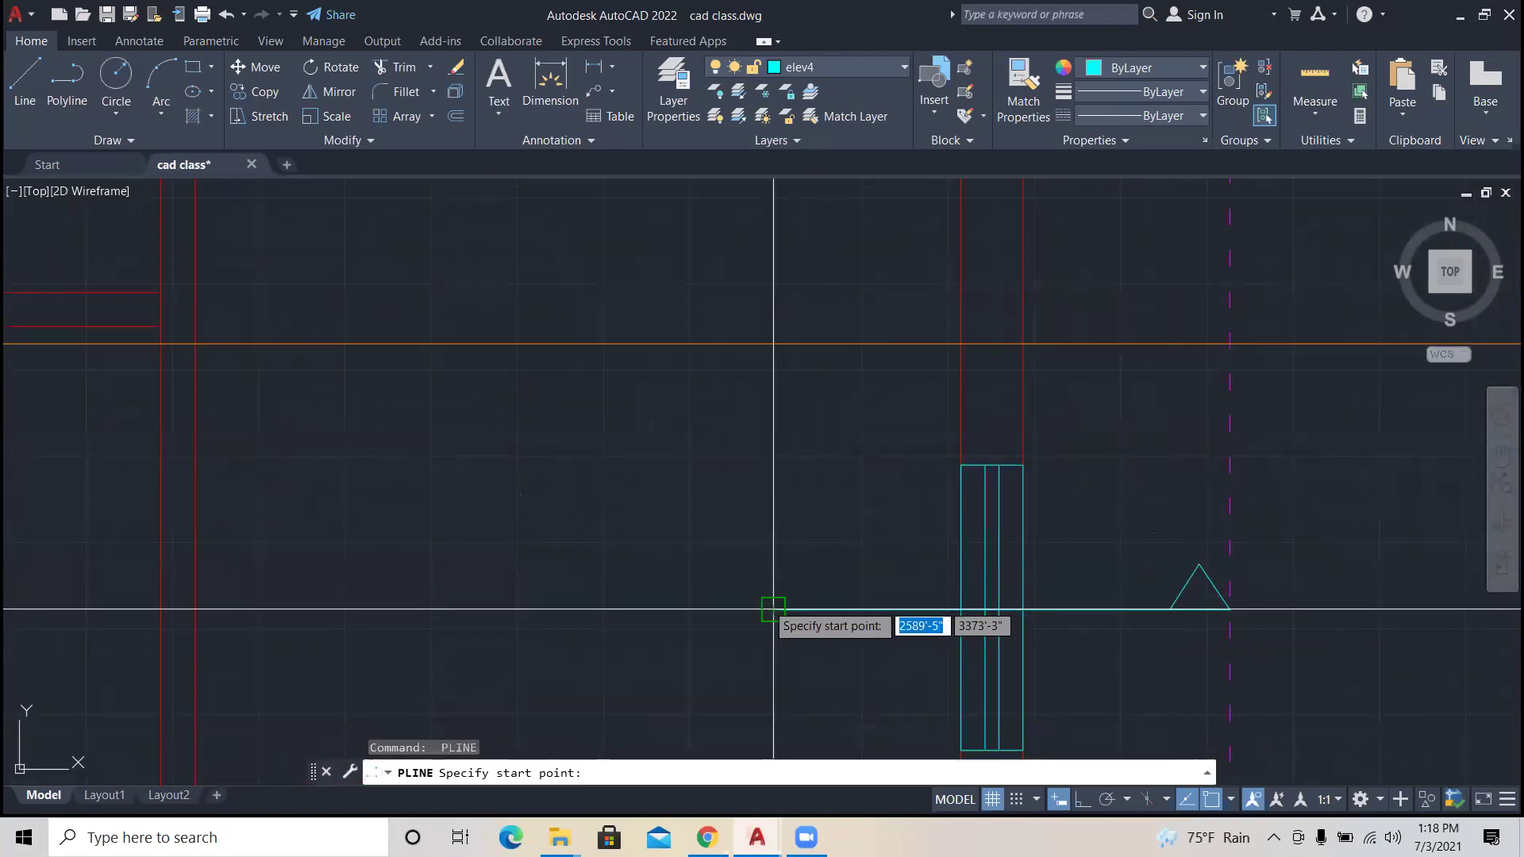
left_click(774, 609)
left_click(799, 550)
key("Escape")
key("Escape")
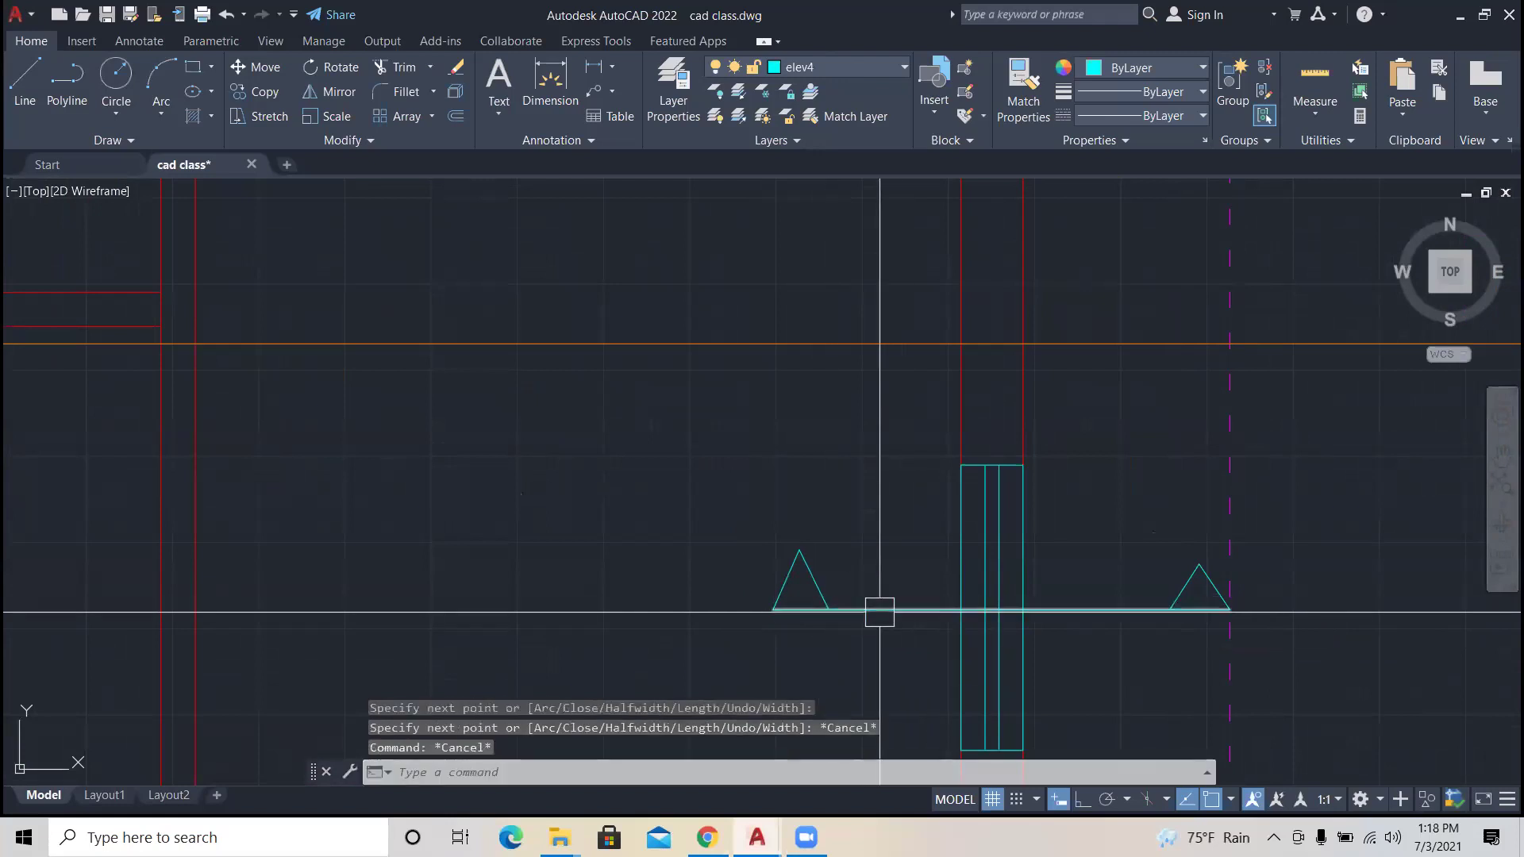
scroll(950, 592, "down", 2)
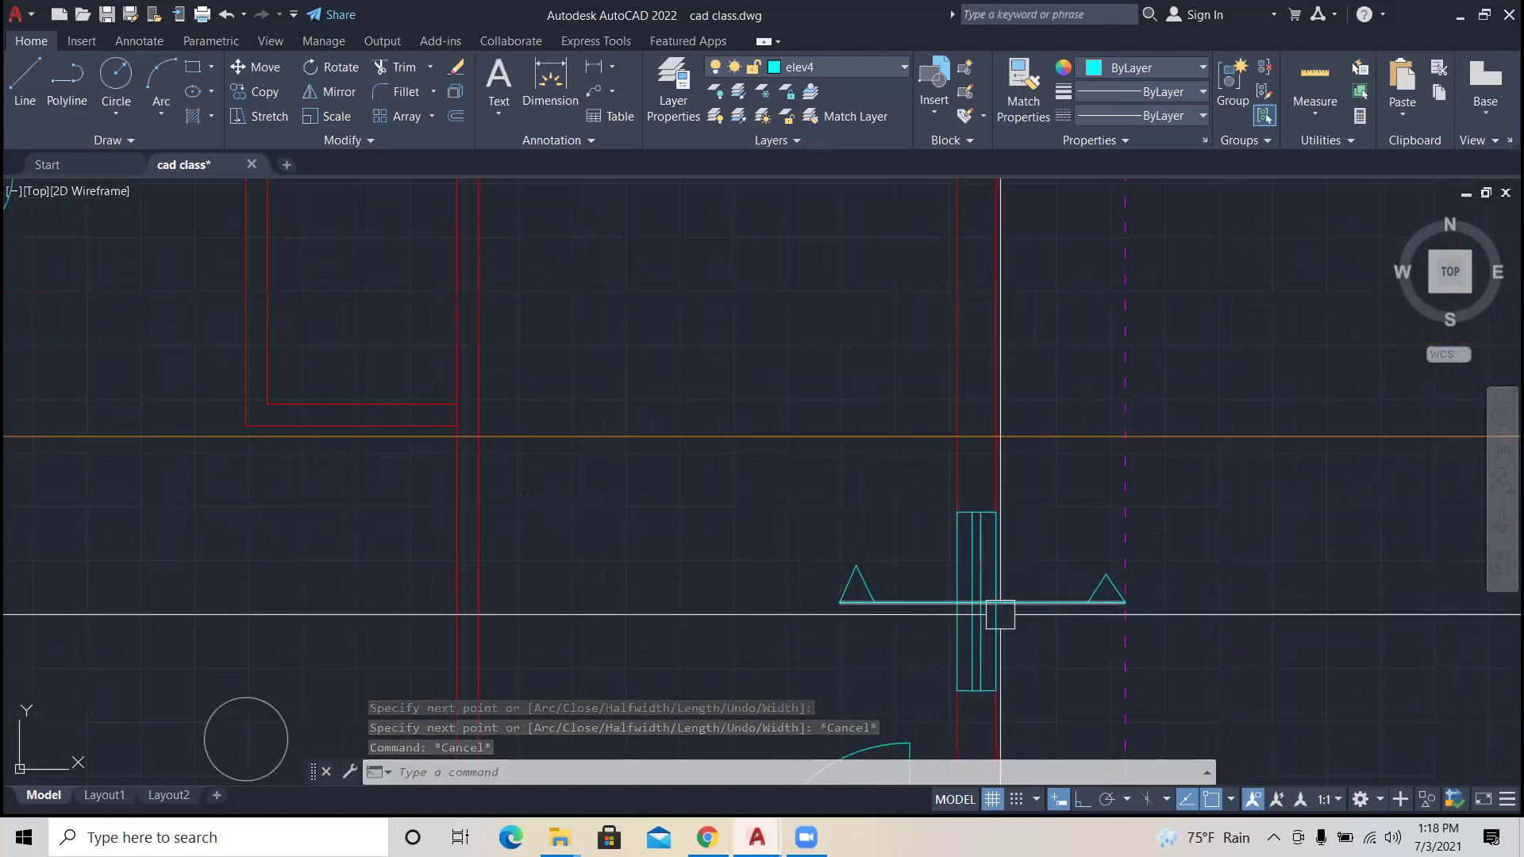
scroll(963, 595, "down", 4)
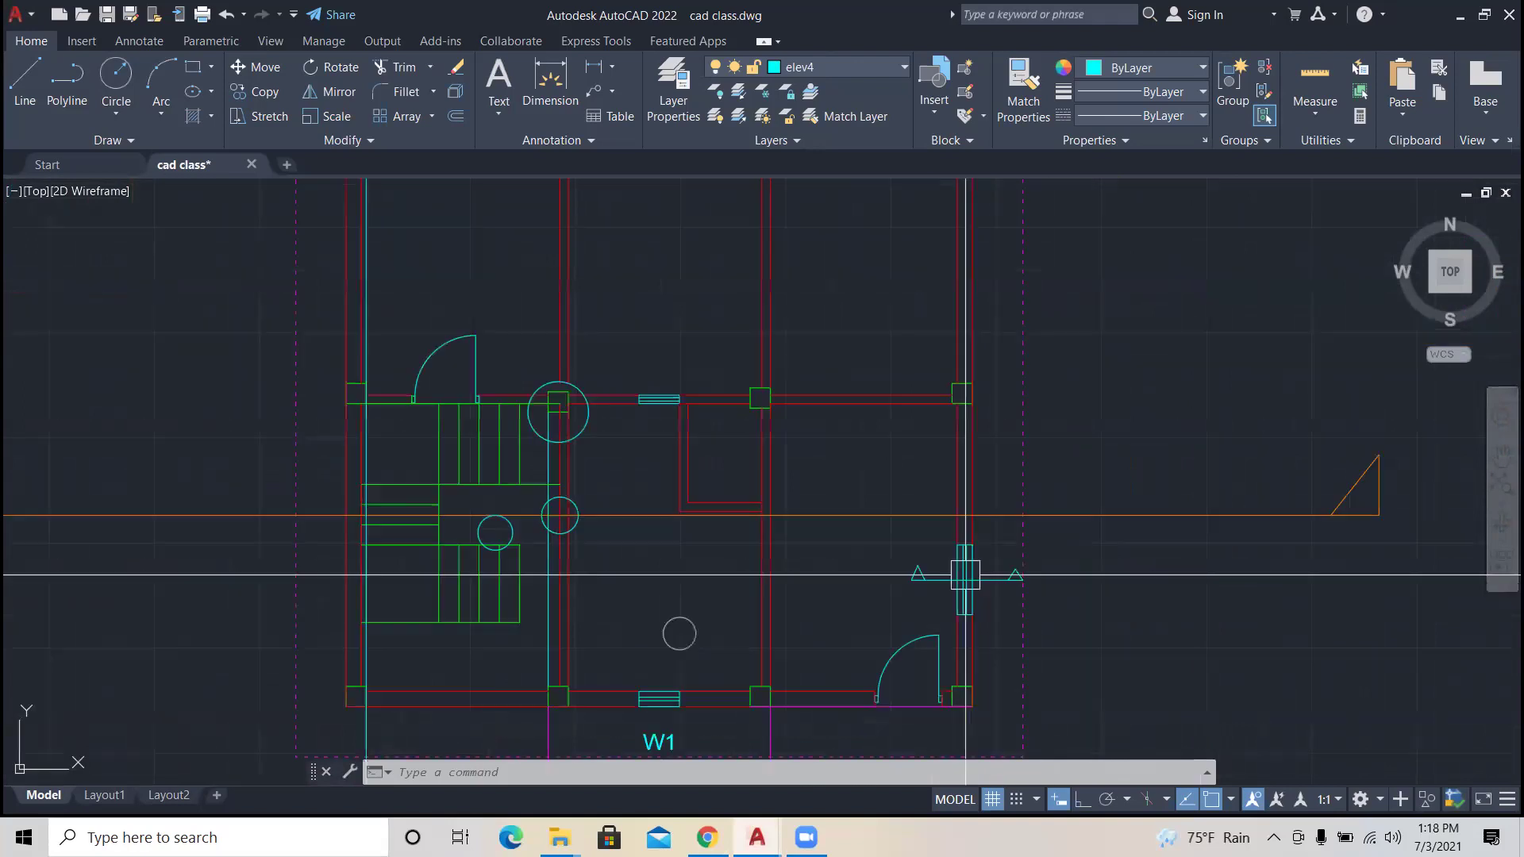
scroll(984, 605, "down", 6)
scroll(984, 605, "up", 2)
key("Escape")
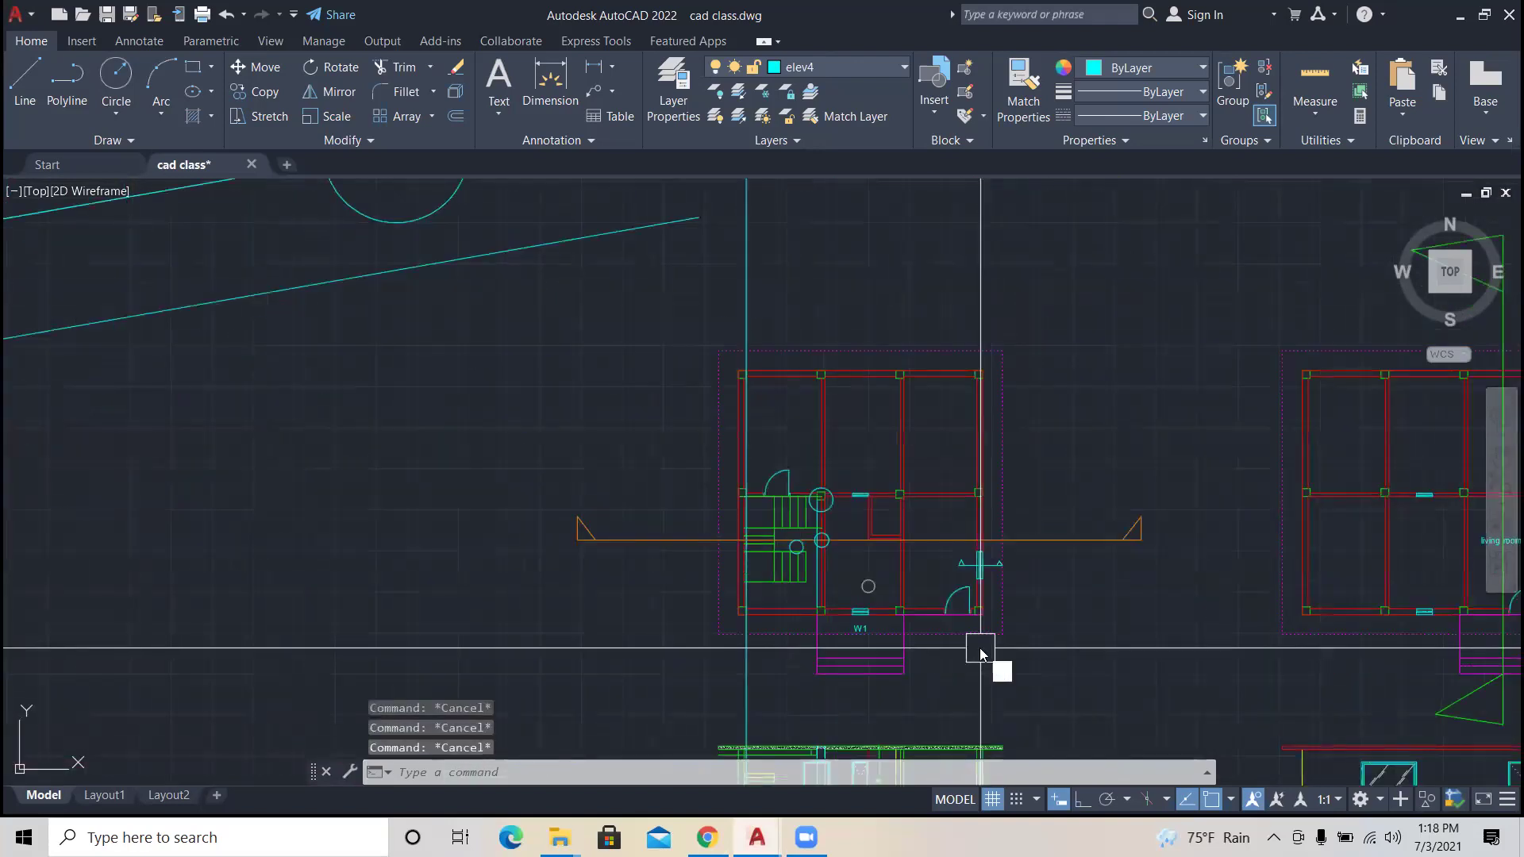
type("xl")
key("Return")
type("v")
key("Return")
scroll(1000, 635, "down", 1)
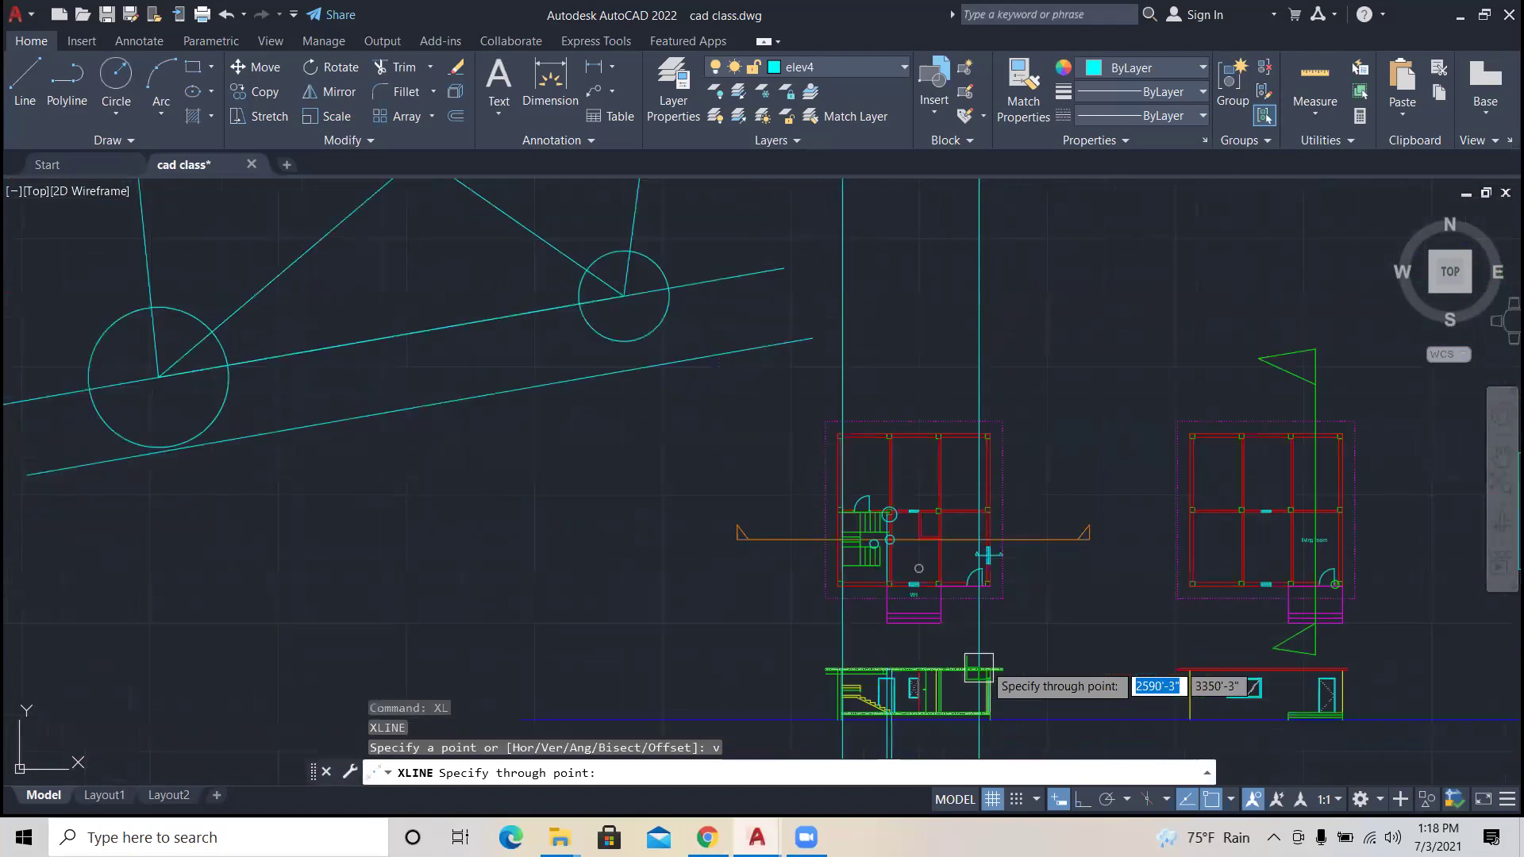
scroll(991, 665, "up", 1)
key("Escape")
key("Escape")
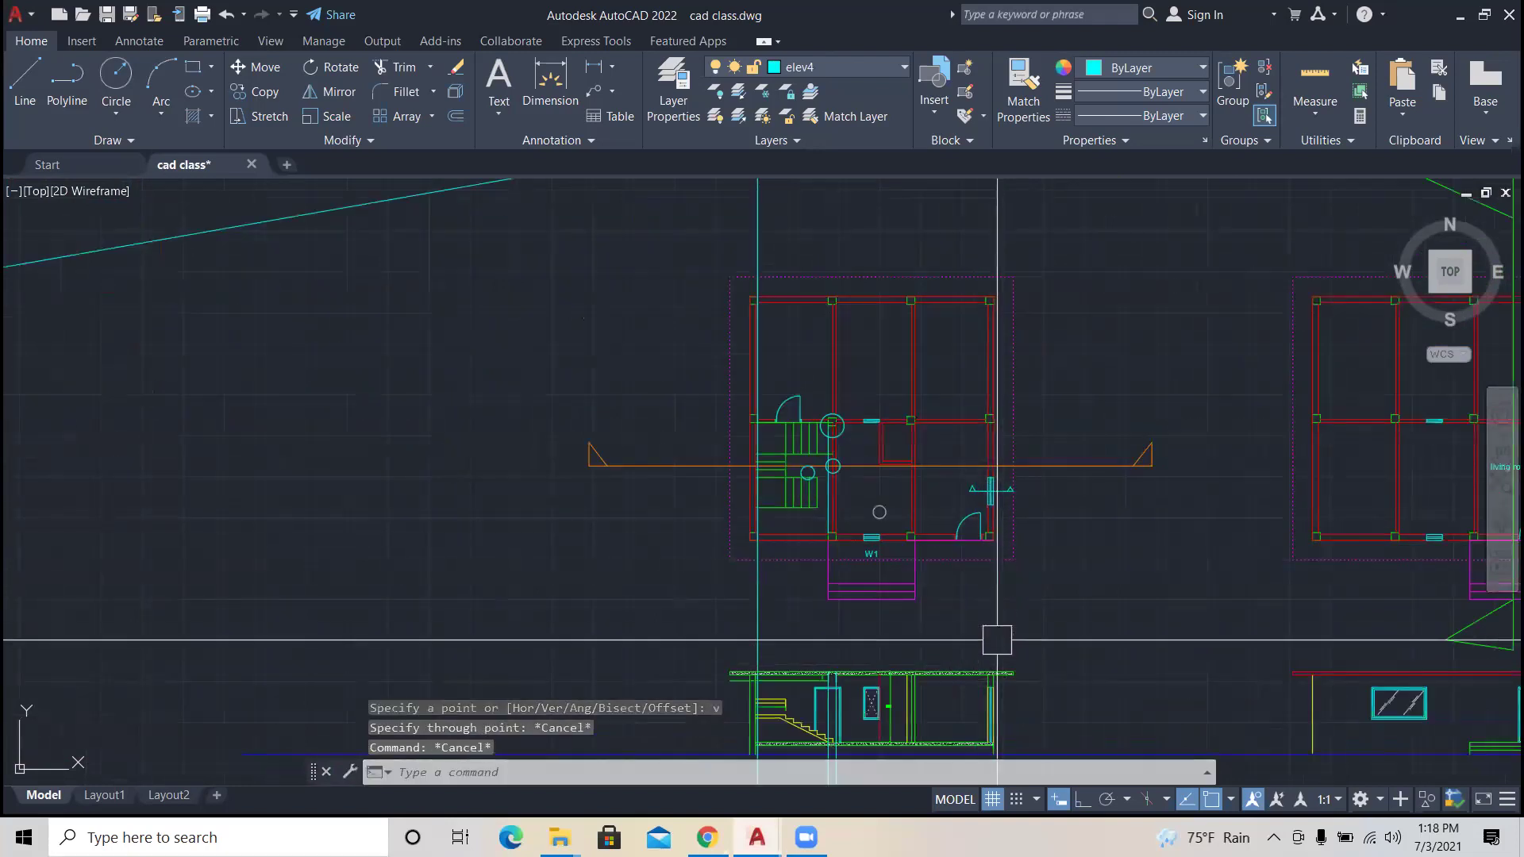
Step: Draw a horizontal construction line through the top of the window in the section's right outer wall
scroll(990, 724, "up", 2)
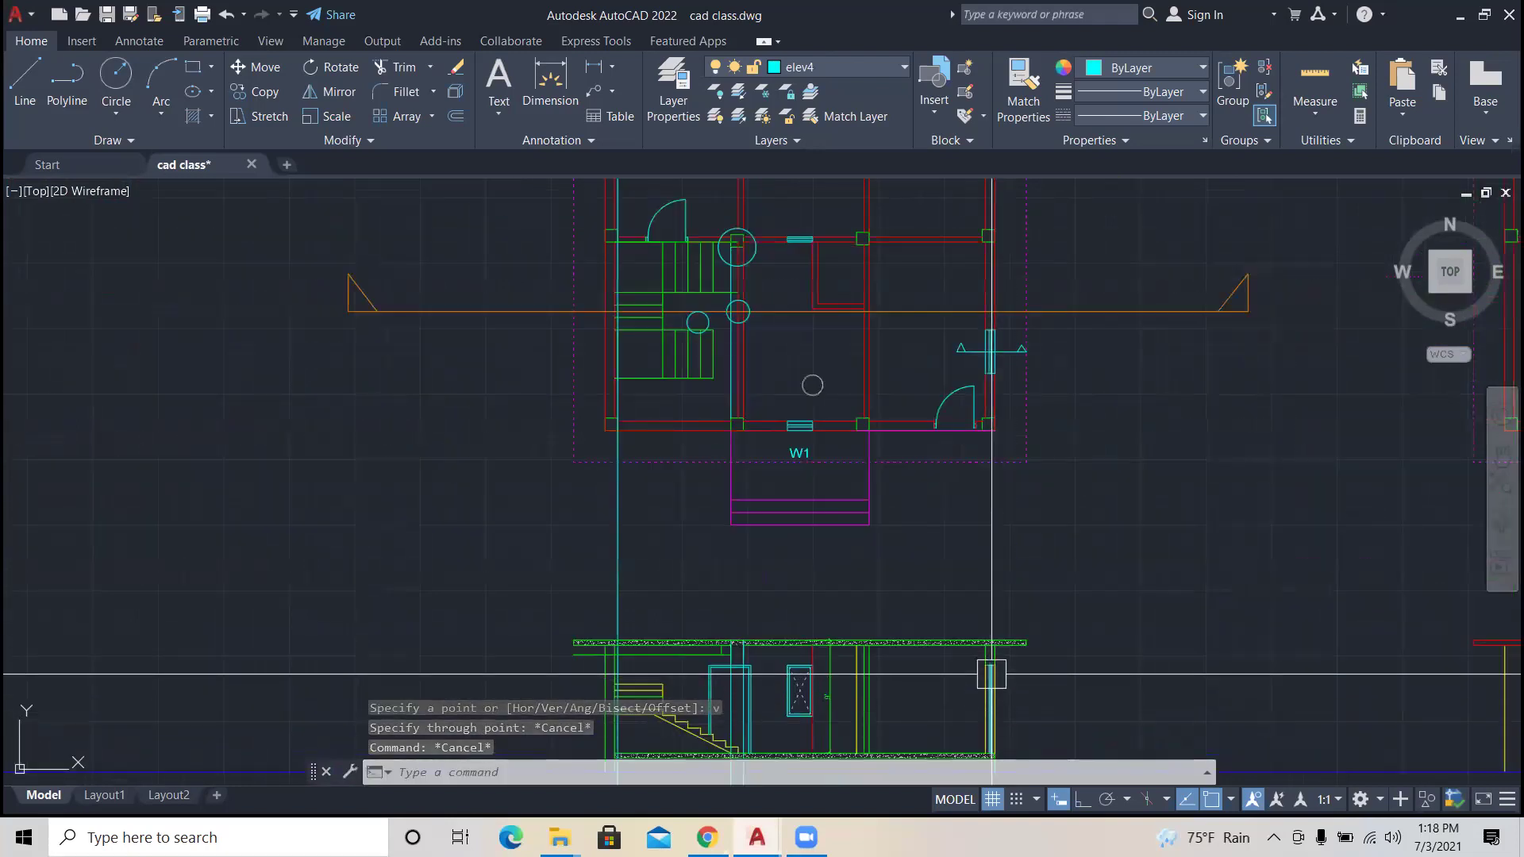
key("Escape")
key("Escape")
type("xl")
key("Return")
type("h")
key("Return")
scroll(994, 683, "up", 4)
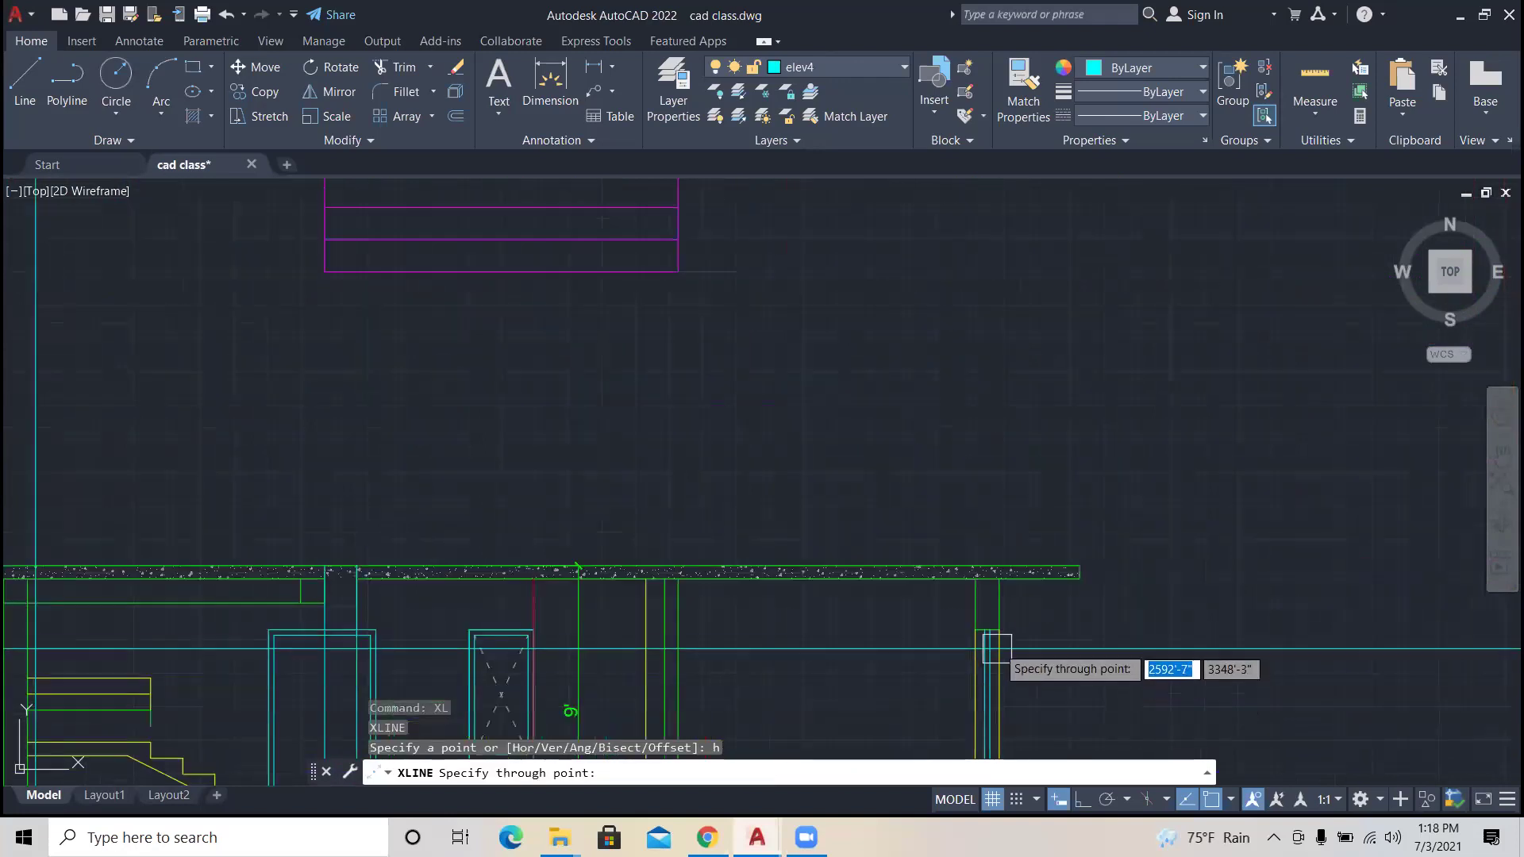
scroll(994, 644, "down", 2)
scroll(994, 651, "down", 2)
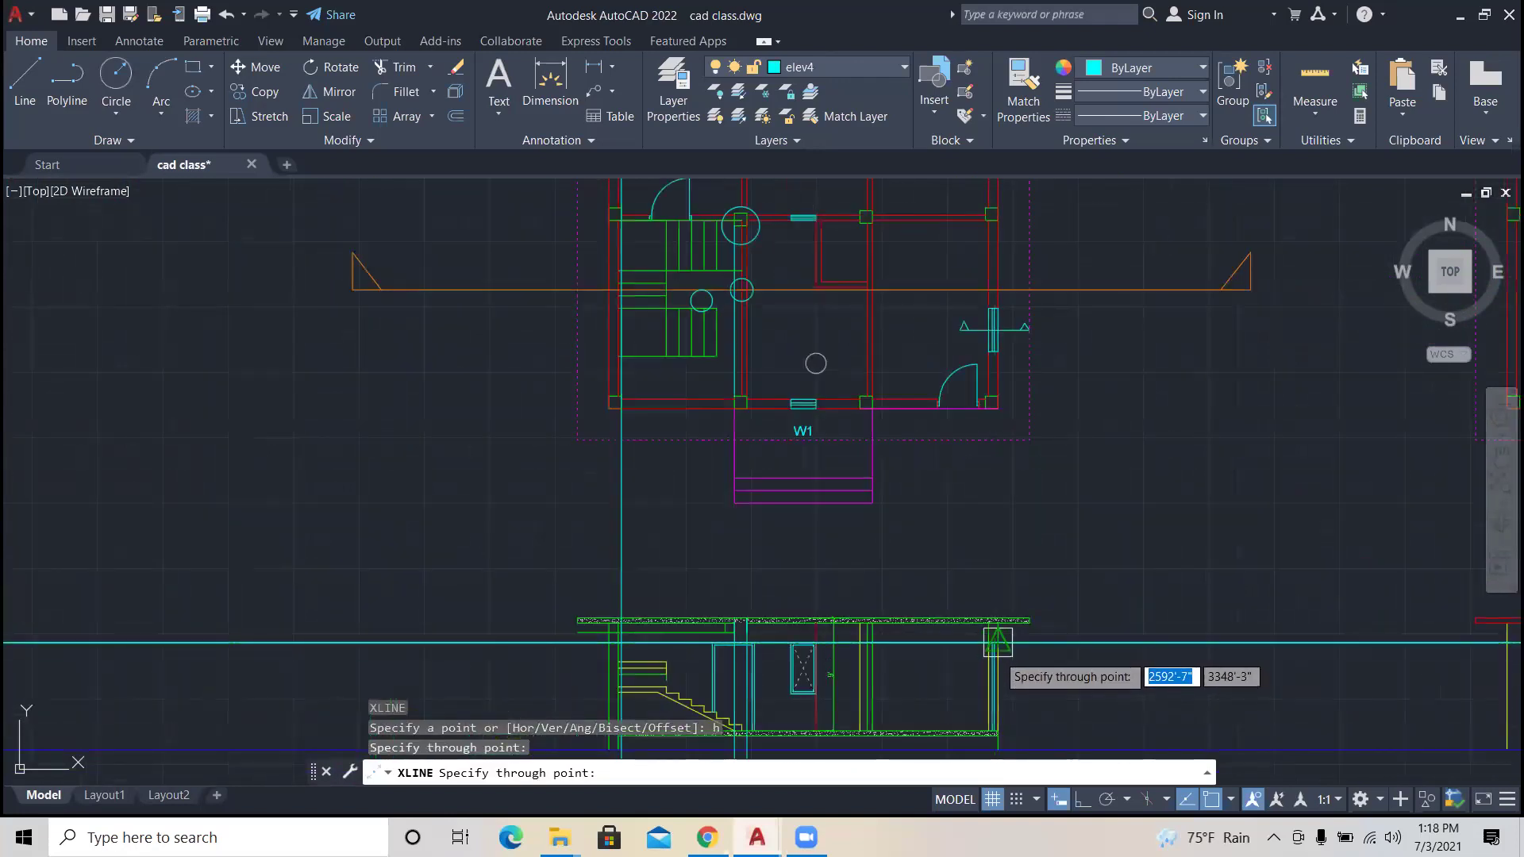
key("Escape")
key("Escape")
scroll(1016, 306, "up", 2)
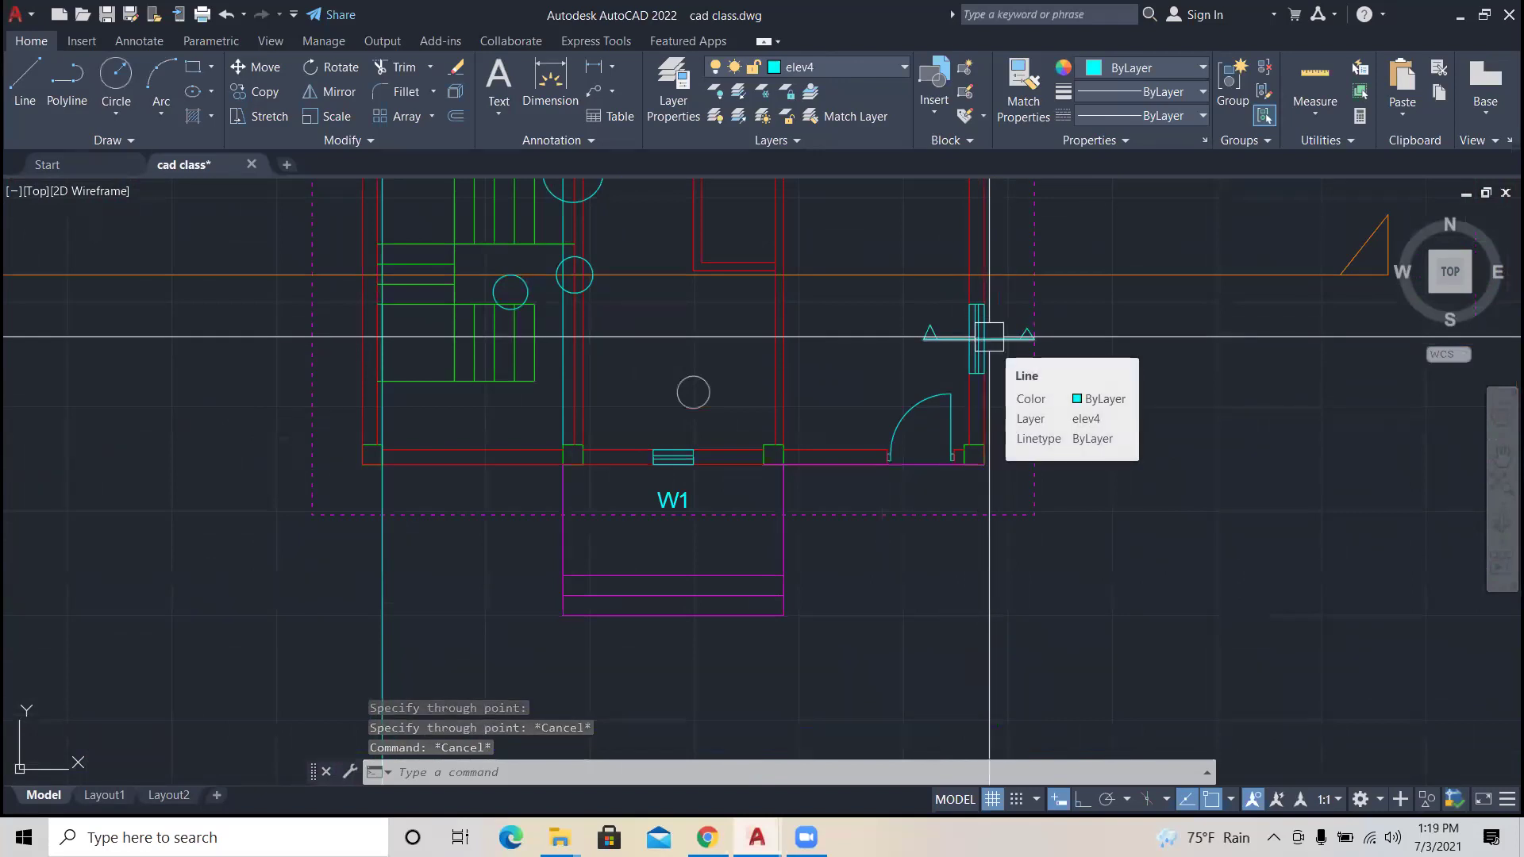
scroll(989, 337, "down", 2)
scroll(987, 517, "up", 3)
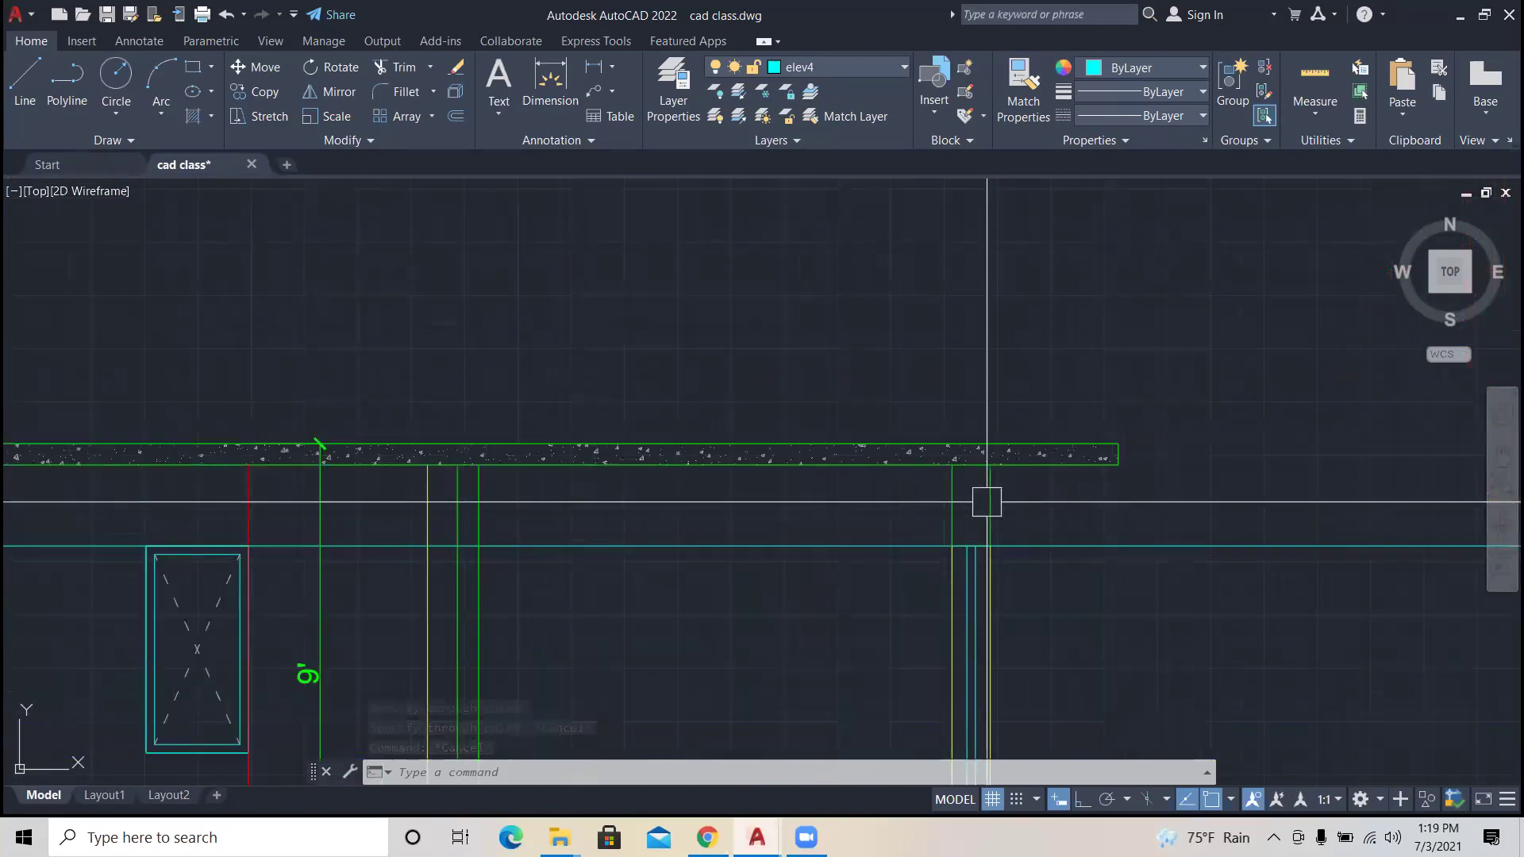
key("Escape")
key("Escape")
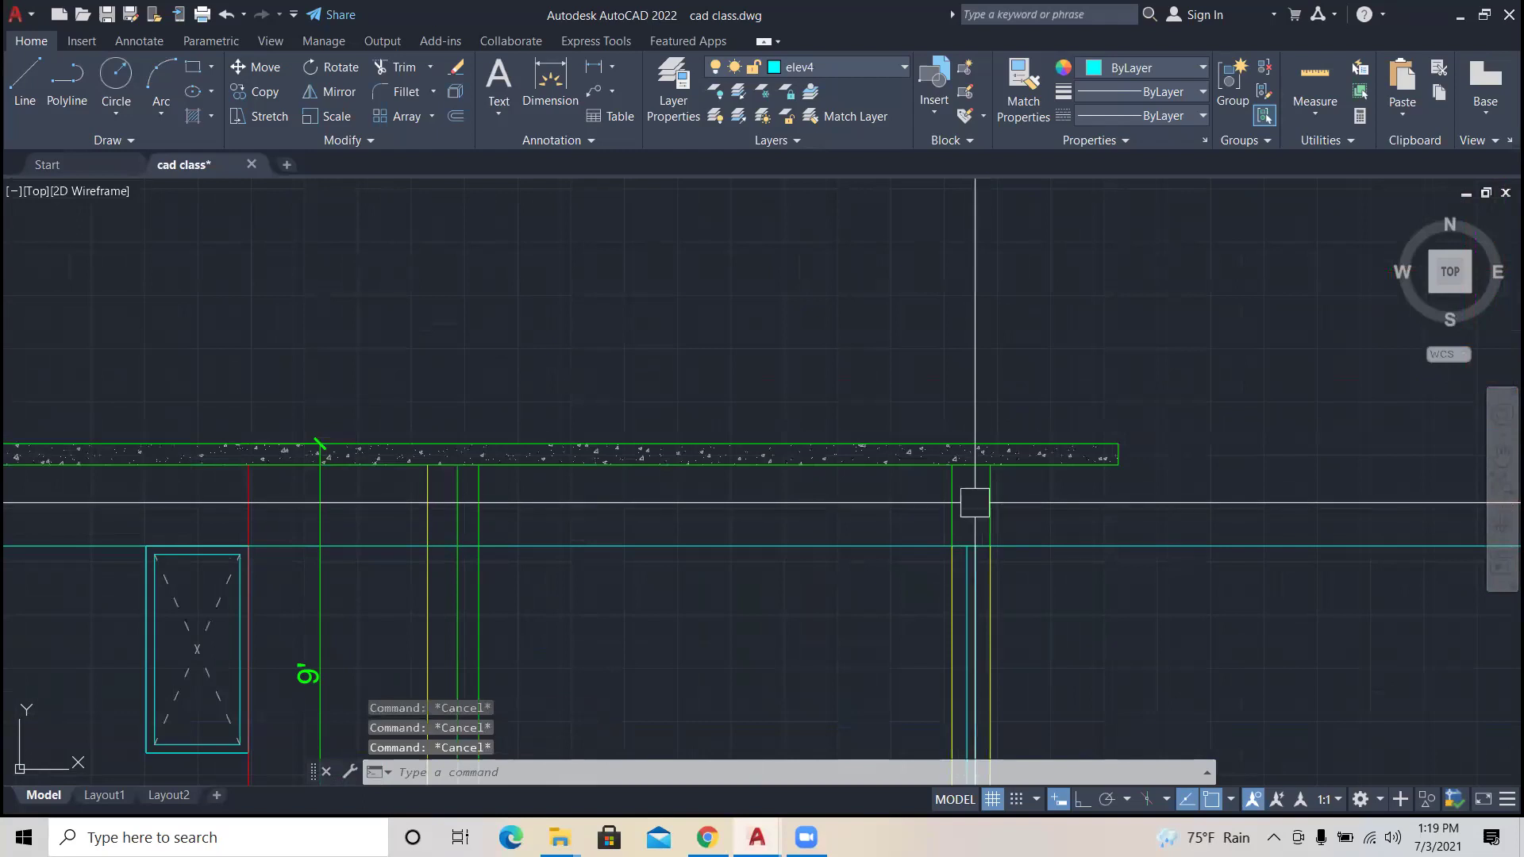
left_click(1004, 508)
left_click(936, 501)
key("Escape")
key("Escape")
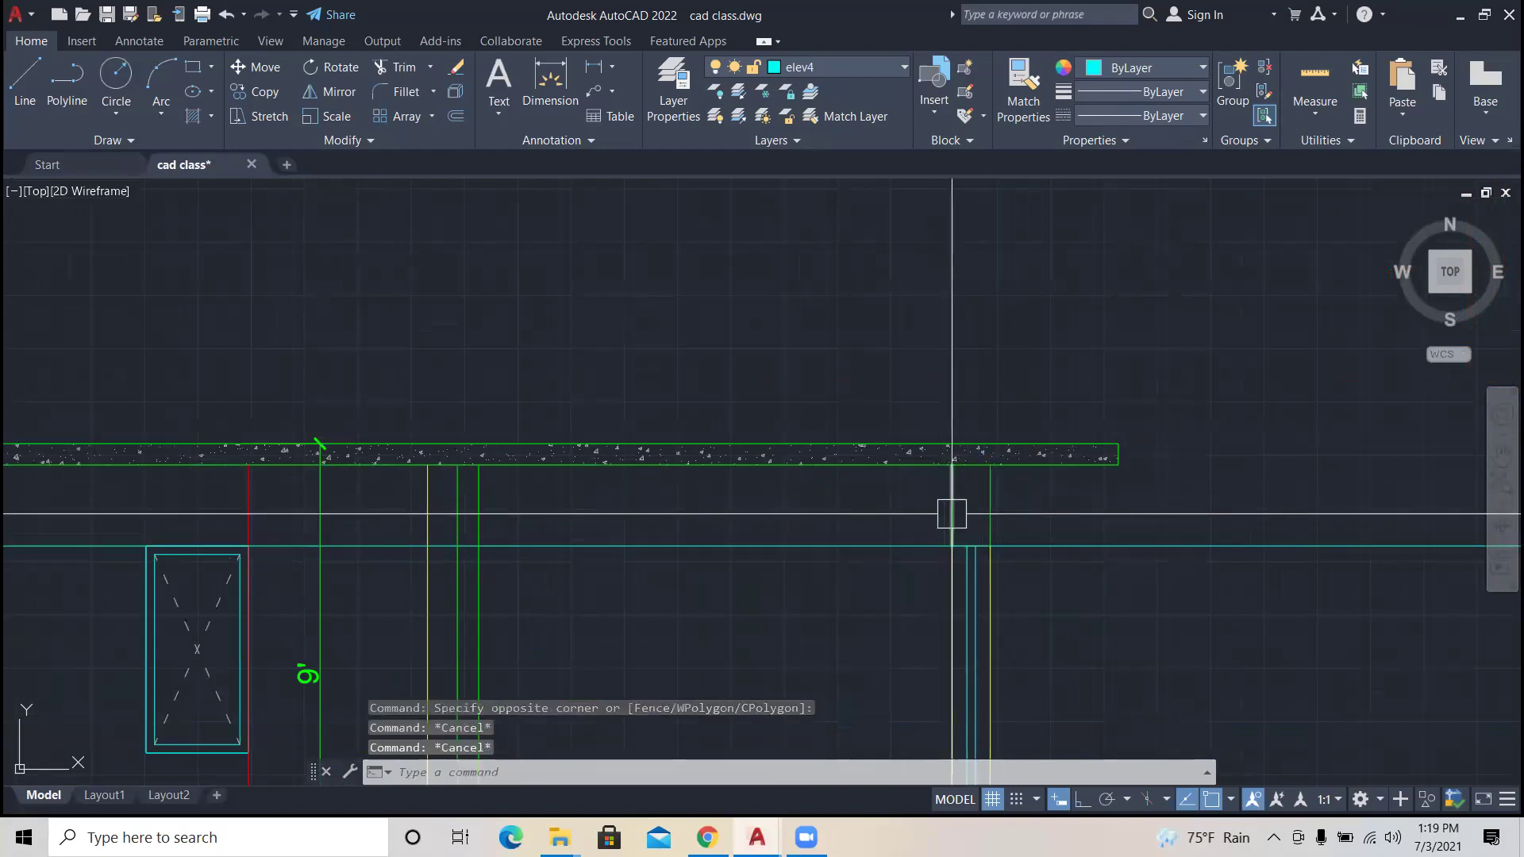
Step: Offset the floor slab's top line 3' upward to mark the window sill level in the section
scroll(953, 513, "down", 5)
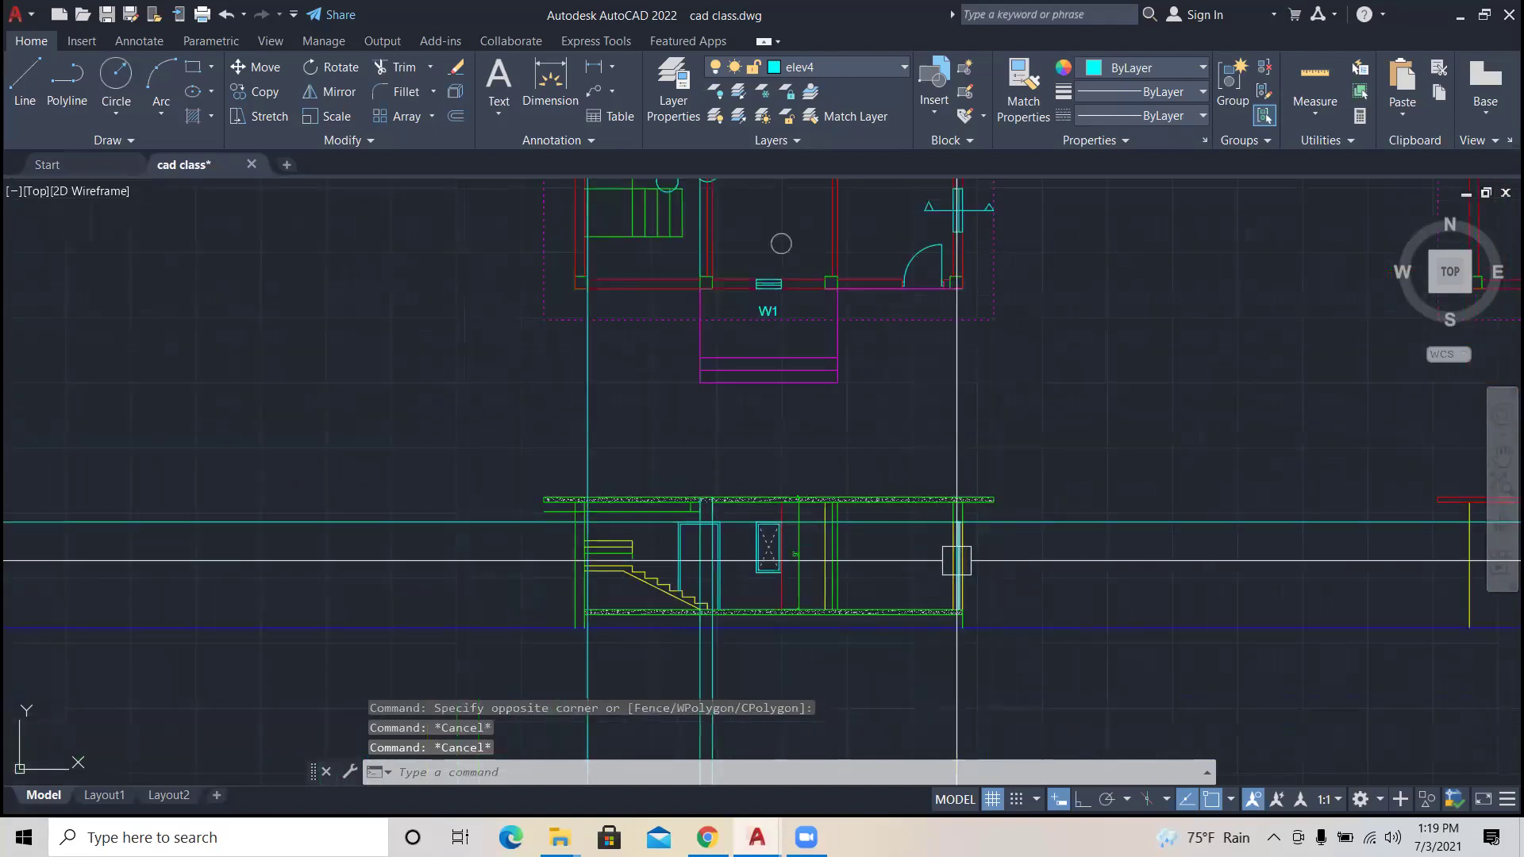
scroll(958, 581, "up", 6)
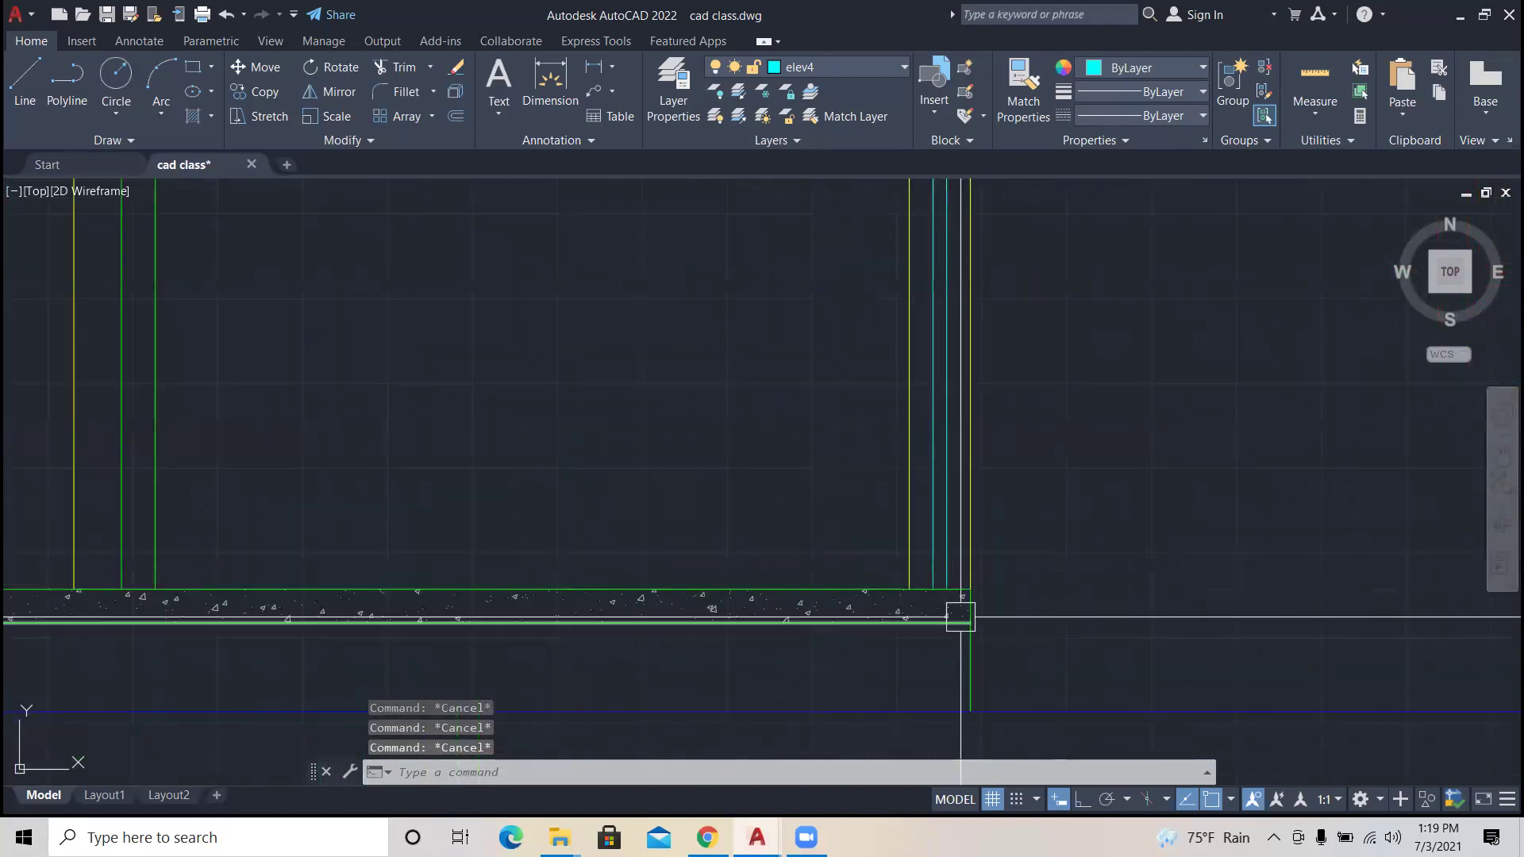
type("o")
key("Return")
type("3")
key("Return")
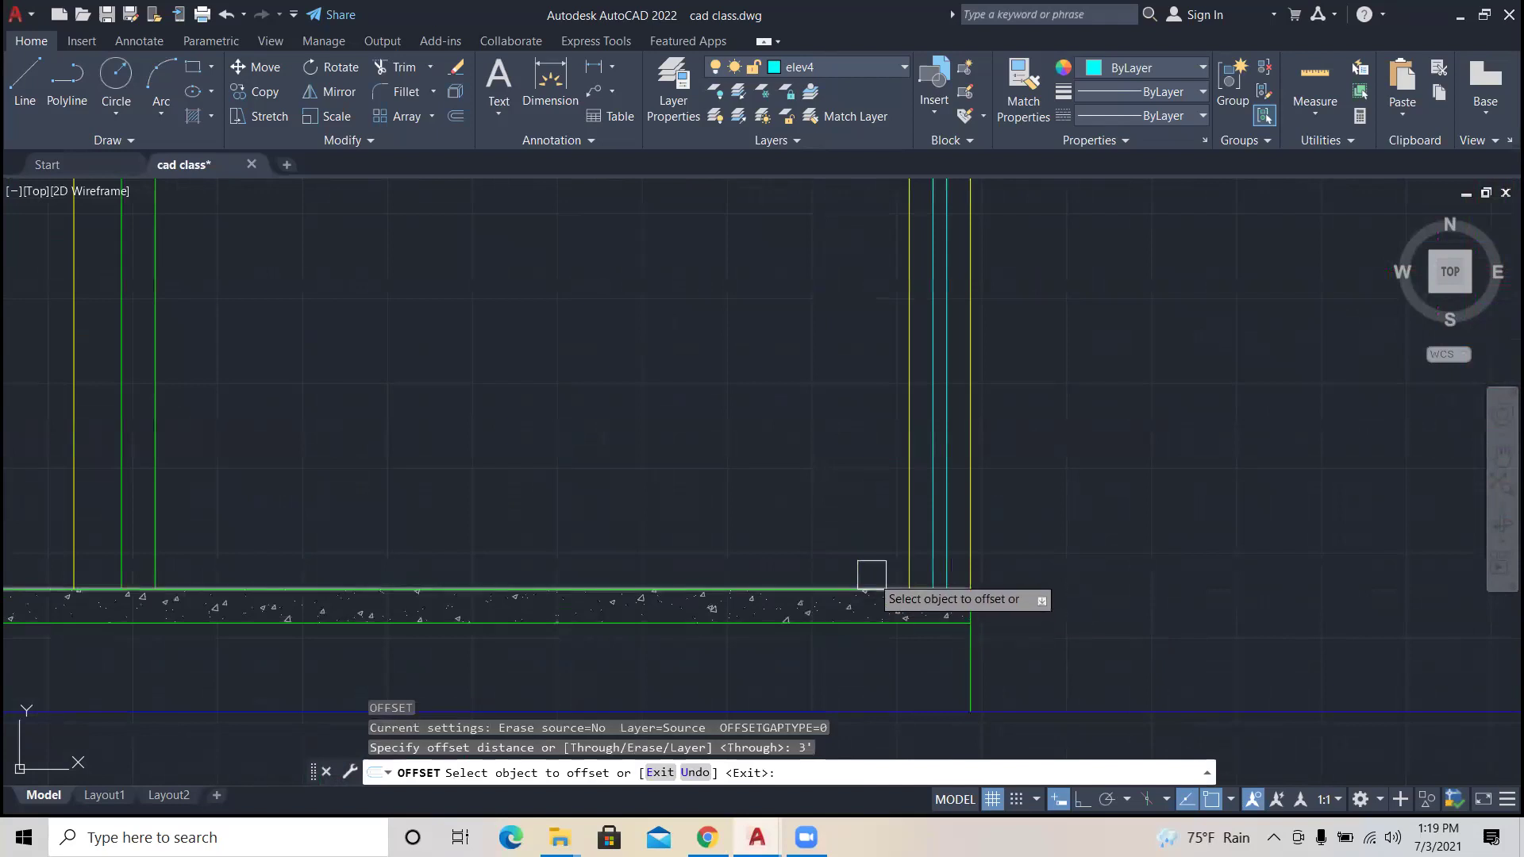
left_click(869, 587)
left_click(871, 442)
key("Escape")
key("Escape")
type("f")
key("Return")
left_click(916, 346)
scroll(922, 343, "up", 4)
key("Escape")
key("Escape")
key("Escape")
Step: Trim the sill line so it spans only the thickness of the right outer wall
type("tr")
key("Return")
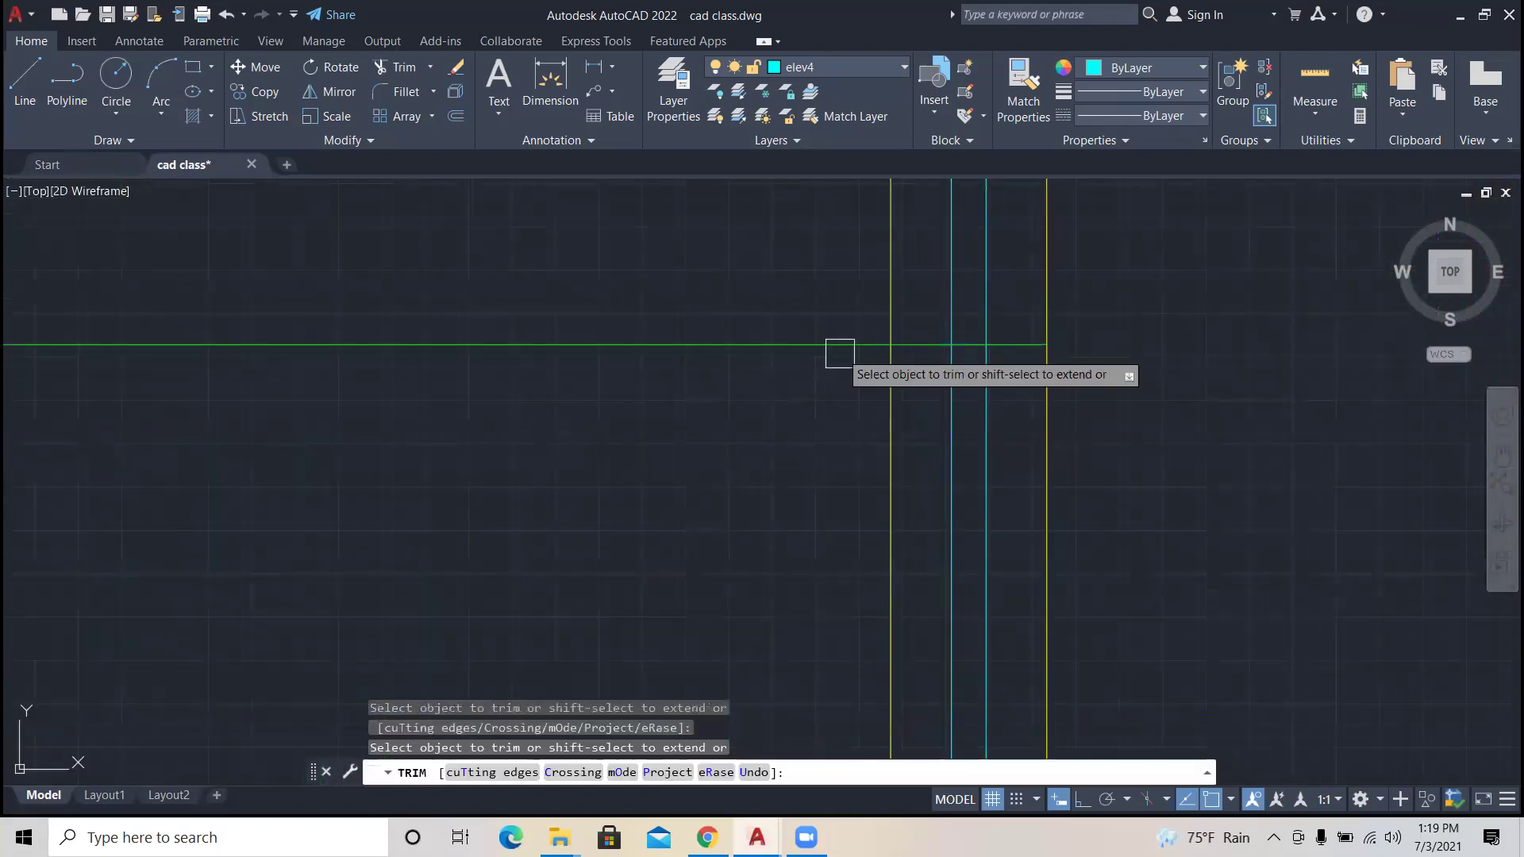
left_click(842, 345)
key("Escape")
scroll(857, 397, "down", 5)
key("Escape")
key("Escape")
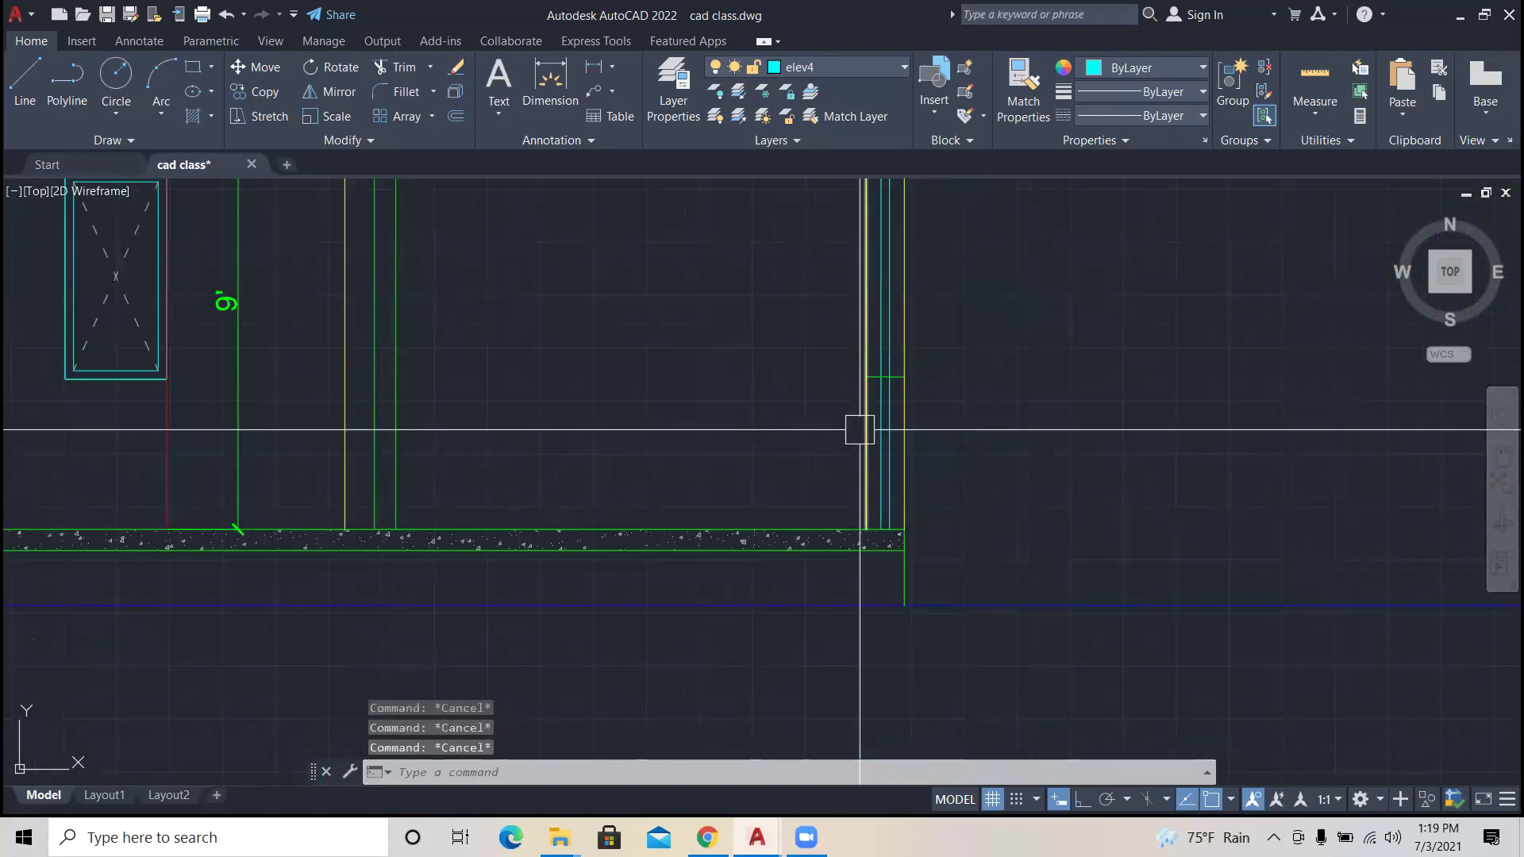
Step: Trim both face lines of the right outer wall between the sill and the window's top
type("tr")
key("Return")
left_click(860, 325)
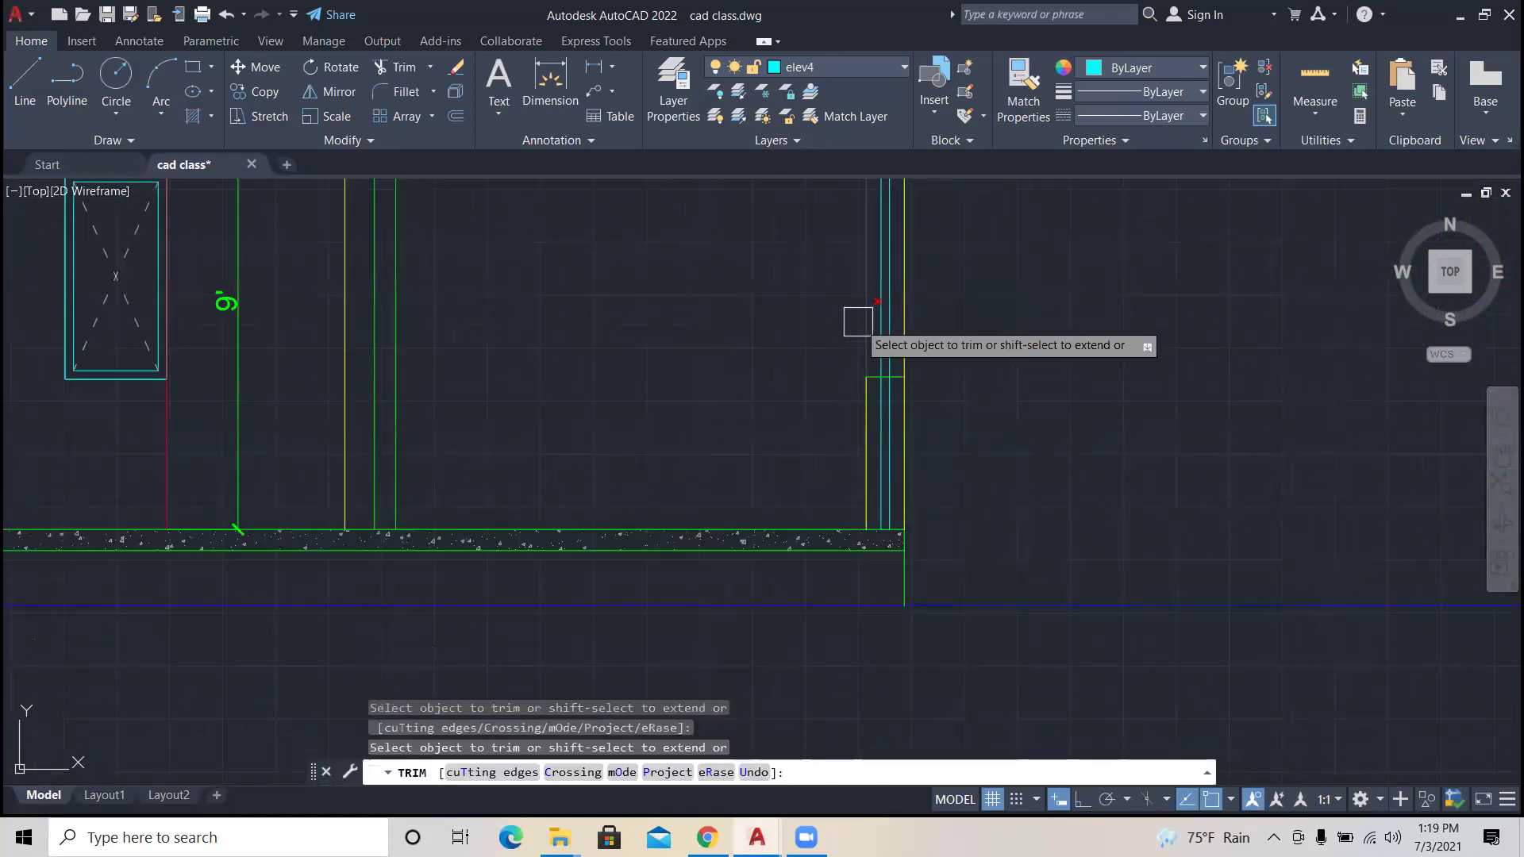
left_click(905, 324)
key("Escape")
key("Escape")
key("Escape")
Step: Match the properties of the sill wall outline and window lines to the floor slab's top line
type("ma")
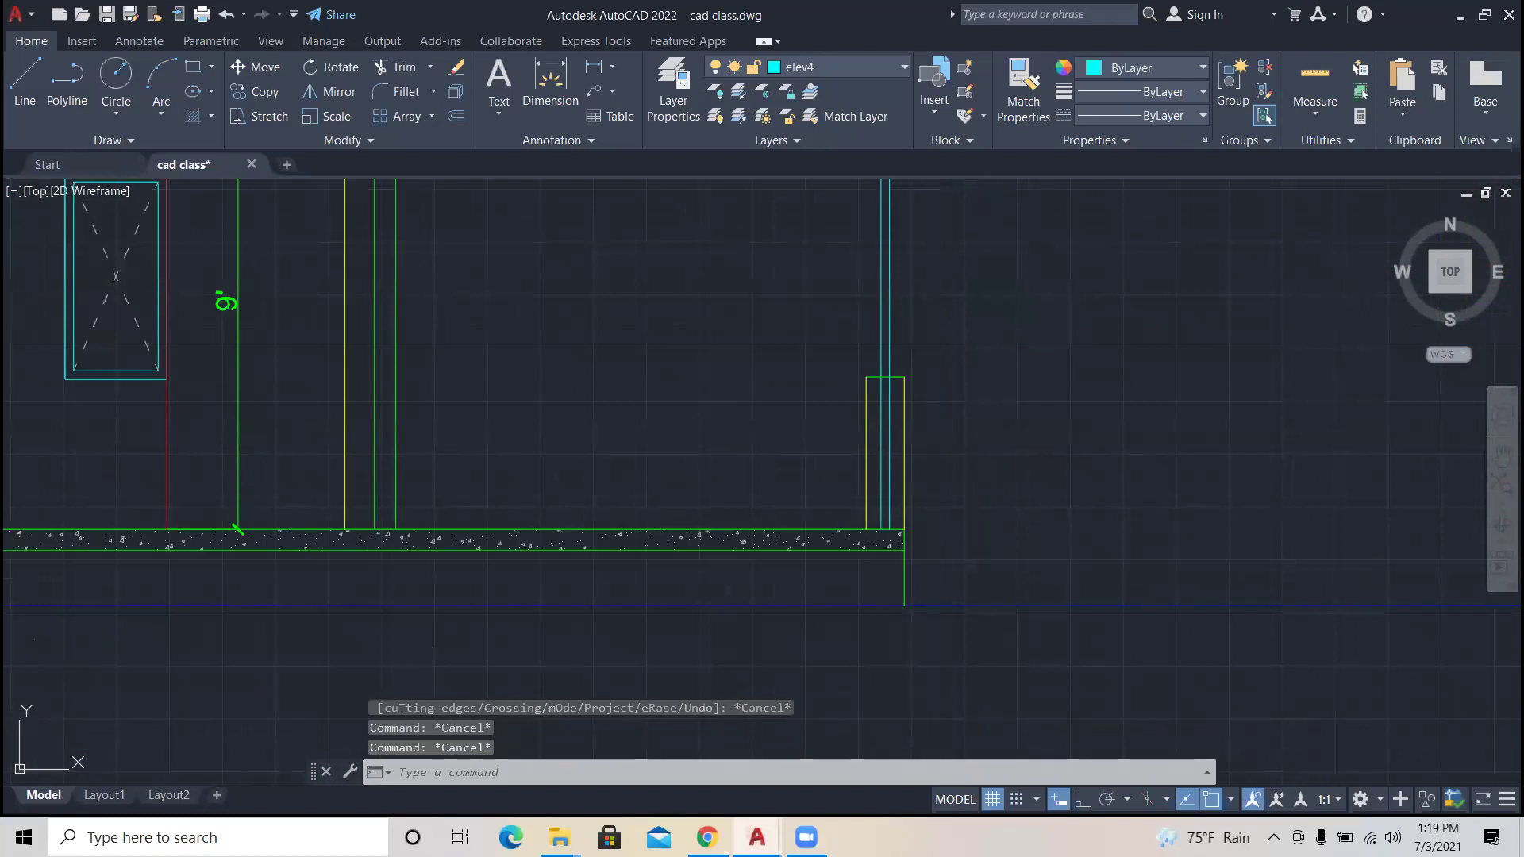
key("Return")
left_click(820, 524)
left_click(949, 469)
left_click(883, 409)
key("Escape")
key("Escape")
Step: Trim the two window lines below the sill inside the right outer wall
scroll(883, 410, "up", 2)
type("tr")
key("Return")
key("Escape")
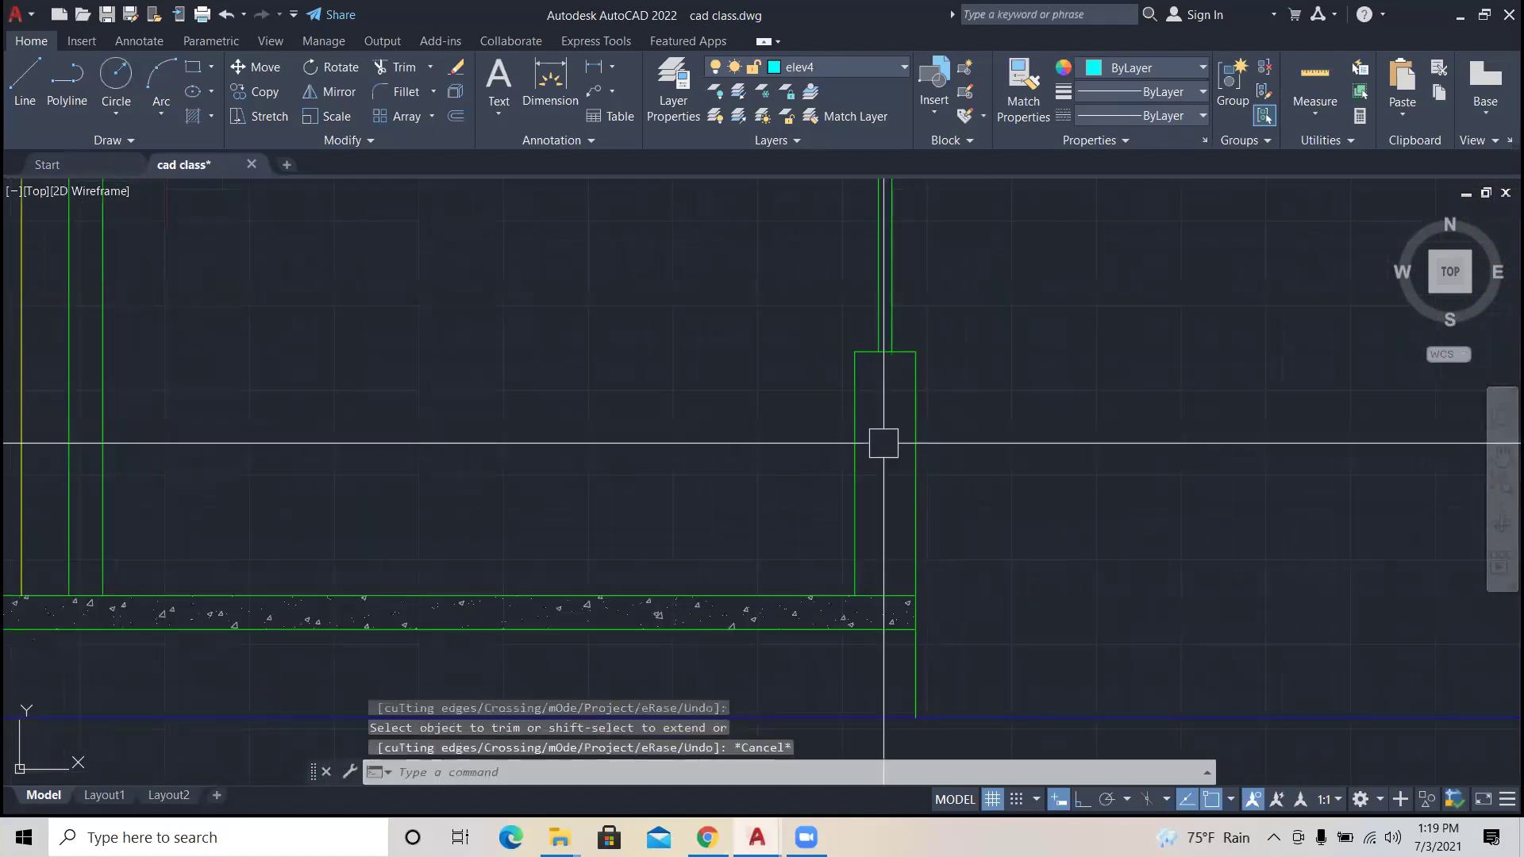
scroll(887, 438, "down", 3)
scroll(880, 480, "down", 5)
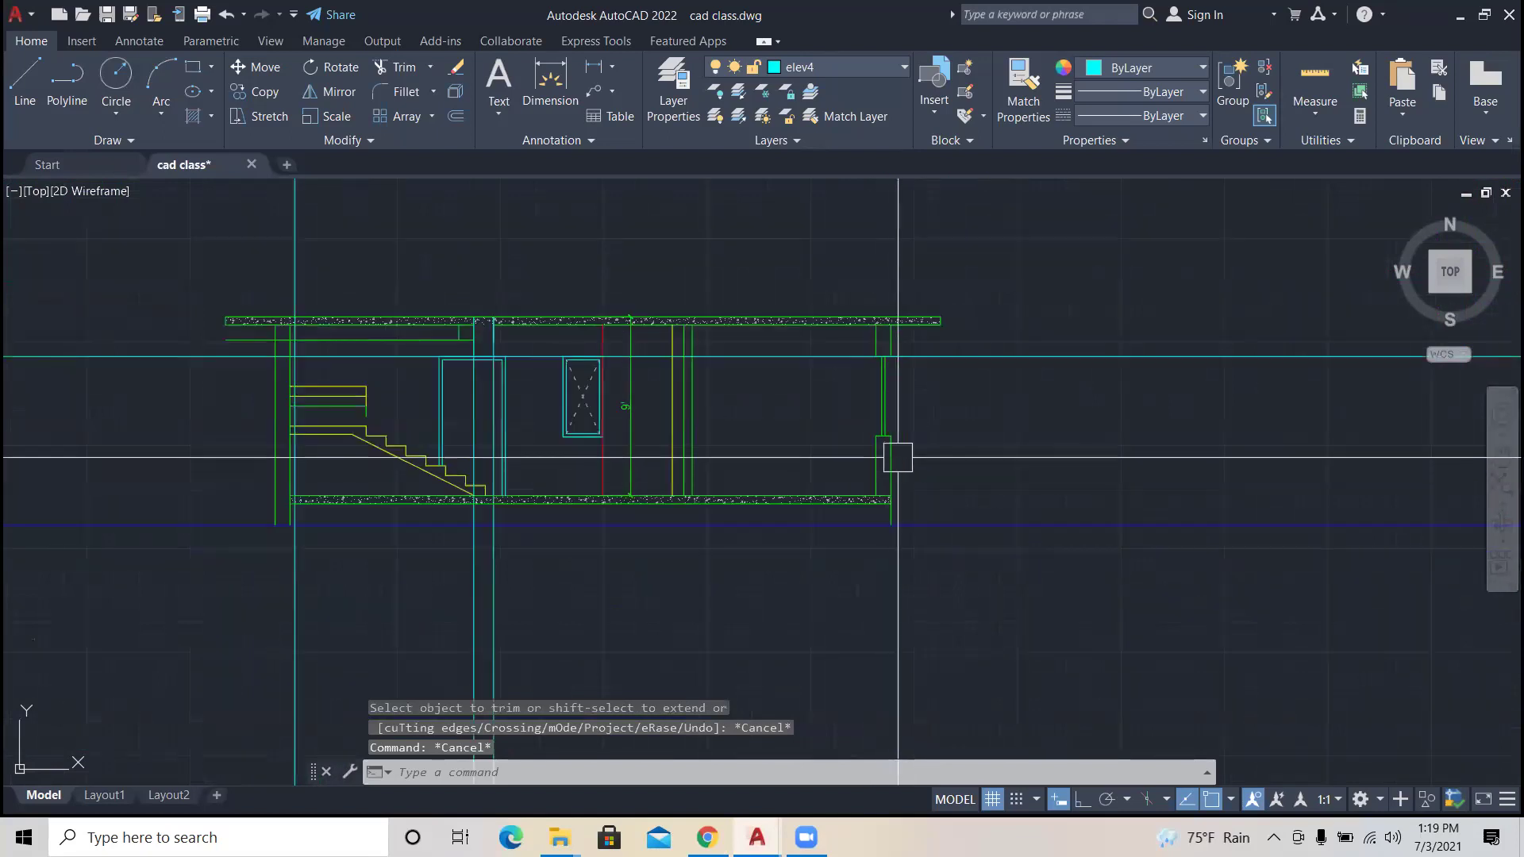
scroll(908, 288, "up", 8)
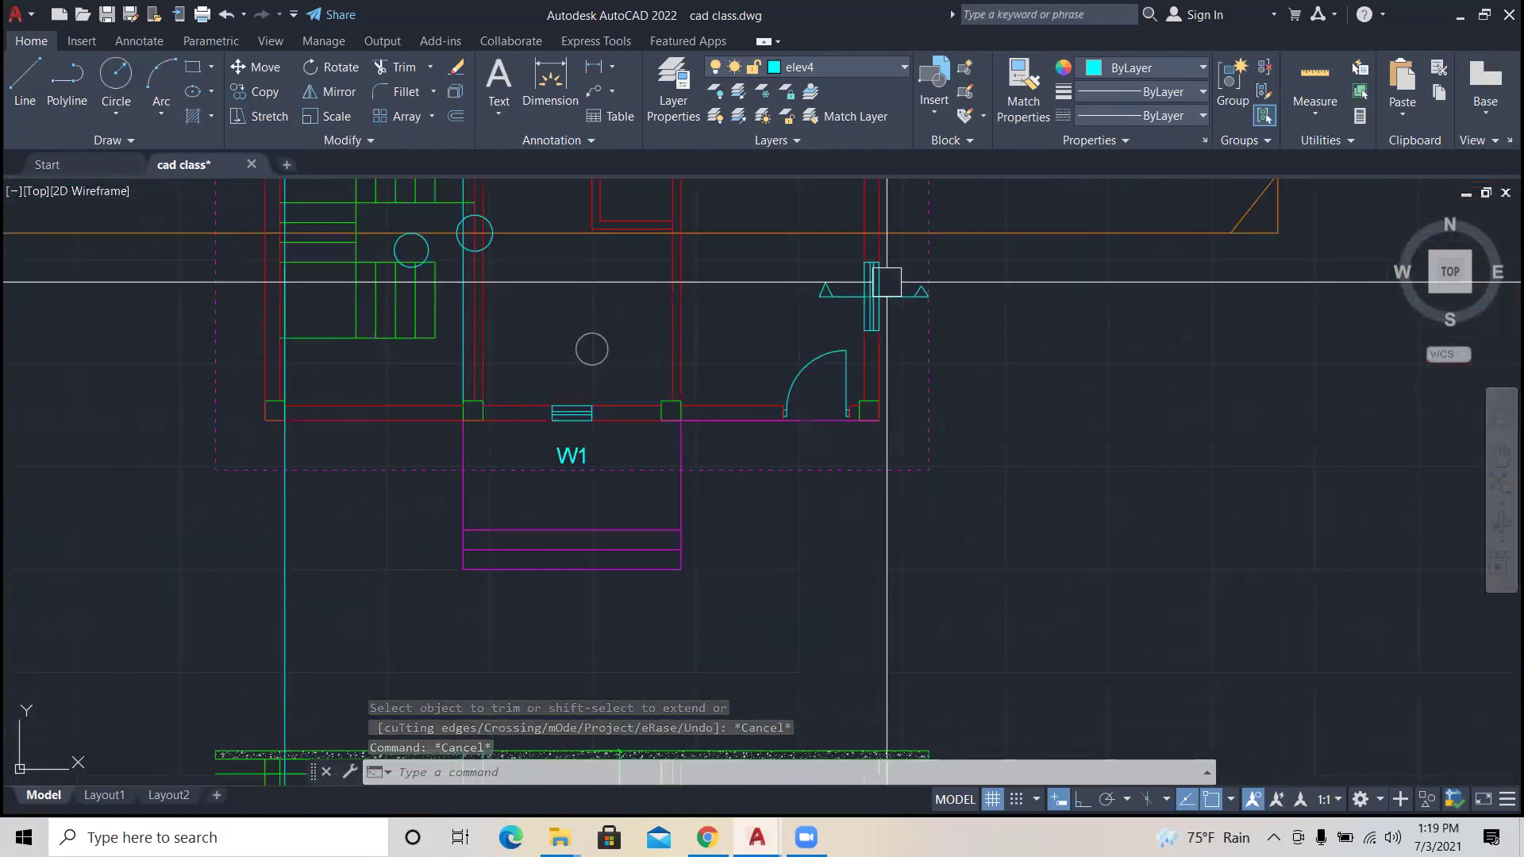
key("Escape")
key("Escape")
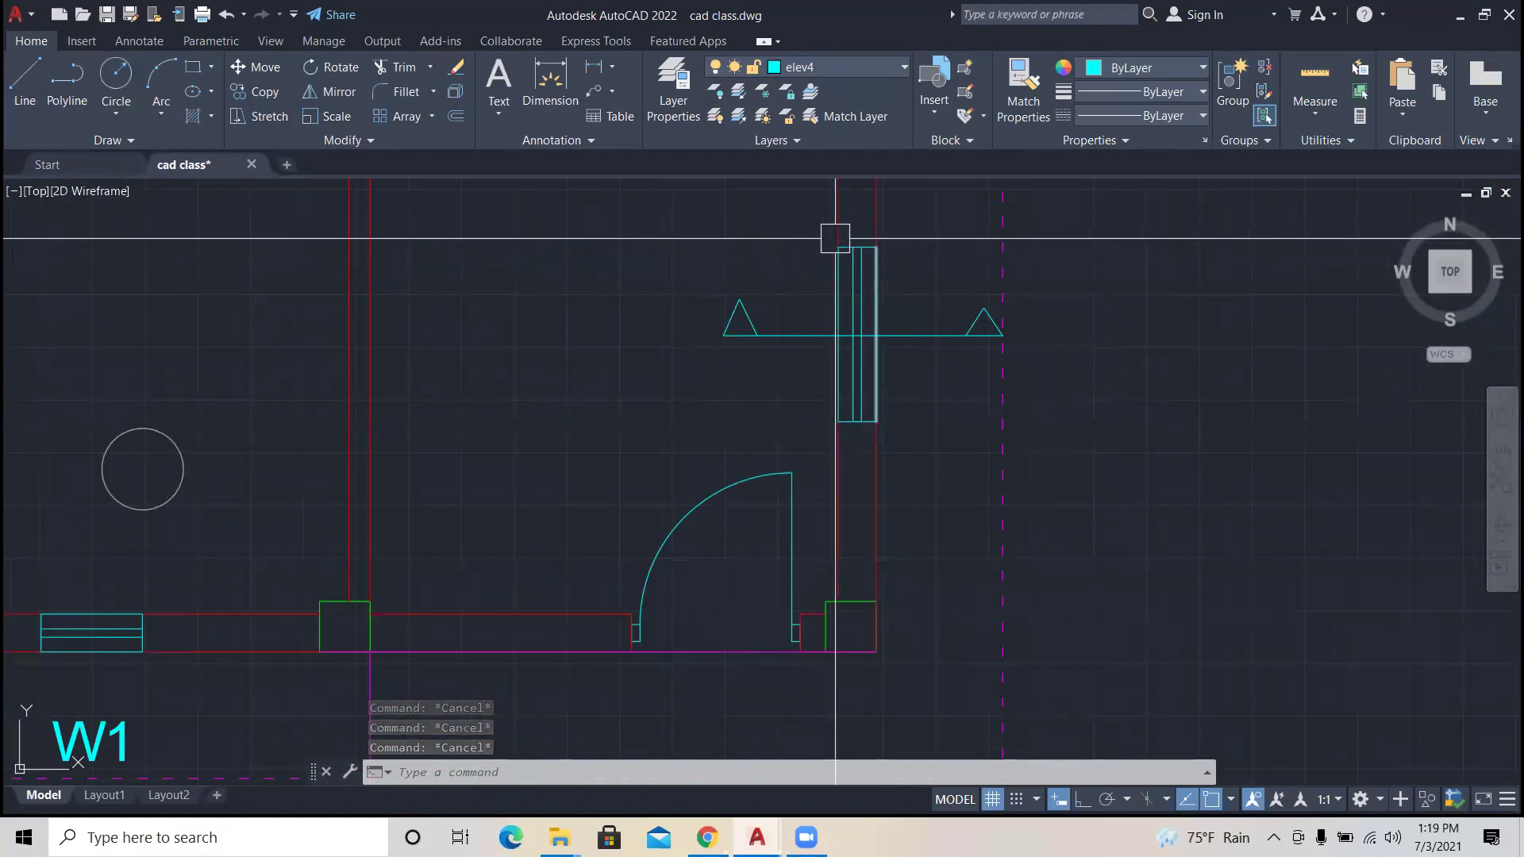
Step: Examine the right outer wall's window and the short section line through it on the floor plan, relating them to the section below
scroll(889, 246, "down", 3)
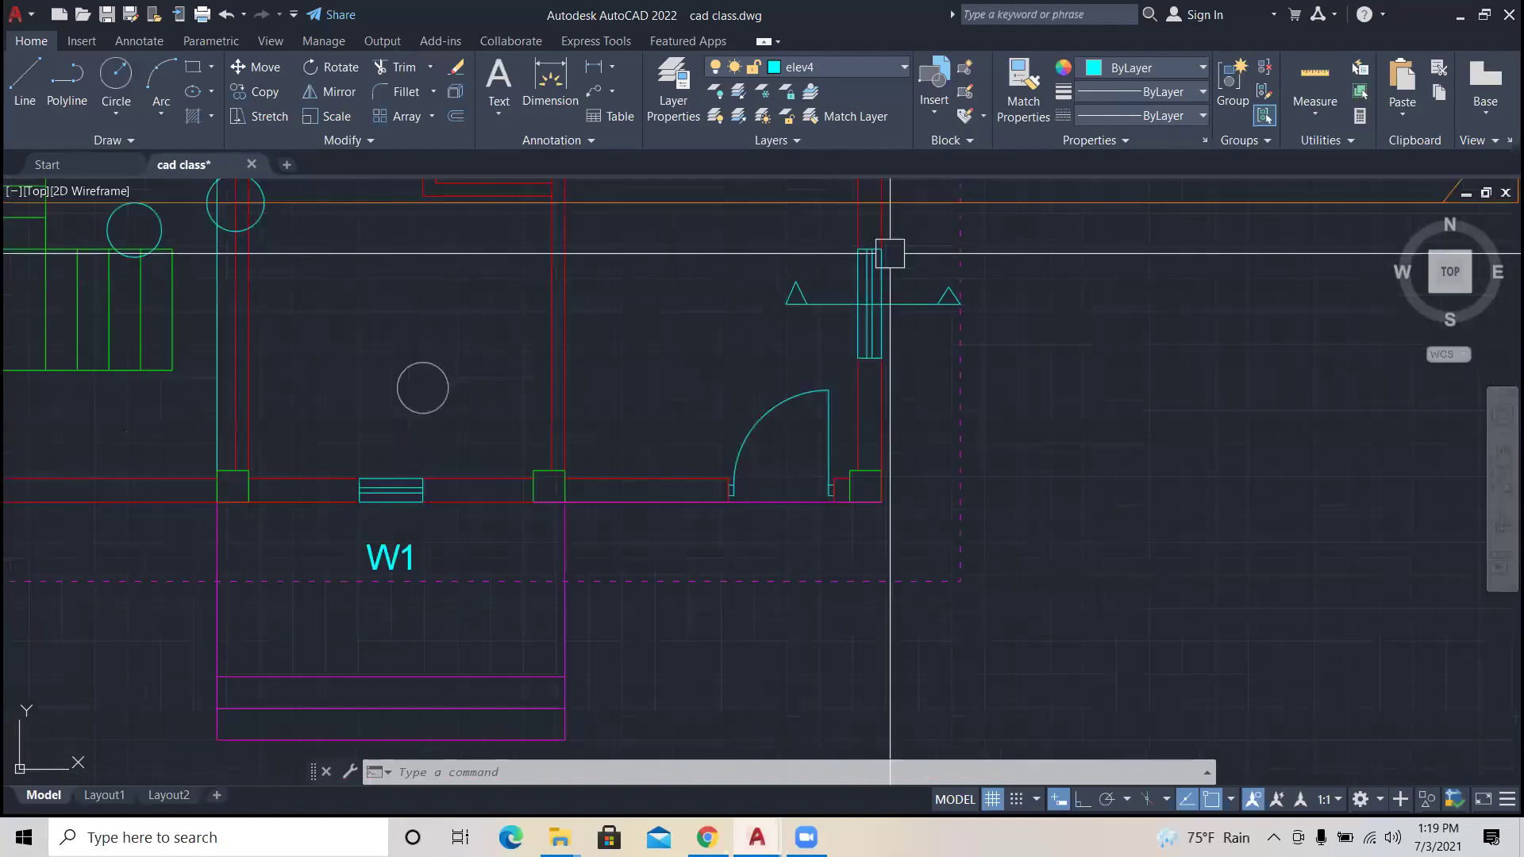
scroll(896, 239, "down", 2)
scroll(895, 238, "up", 5)
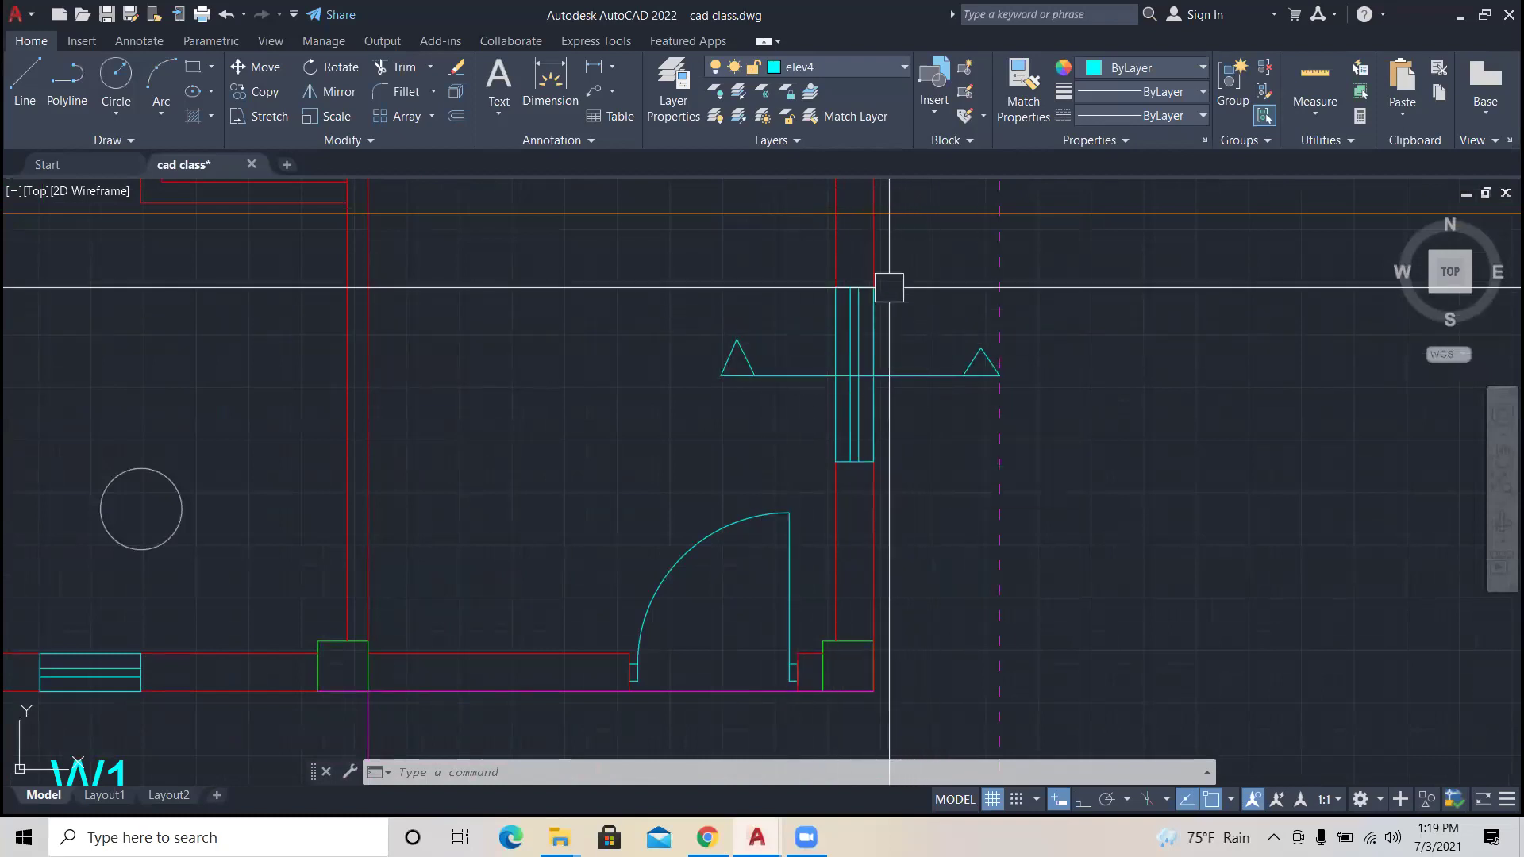
scroll(889, 288, "down", 6)
scroll(877, 323, "up", 2)
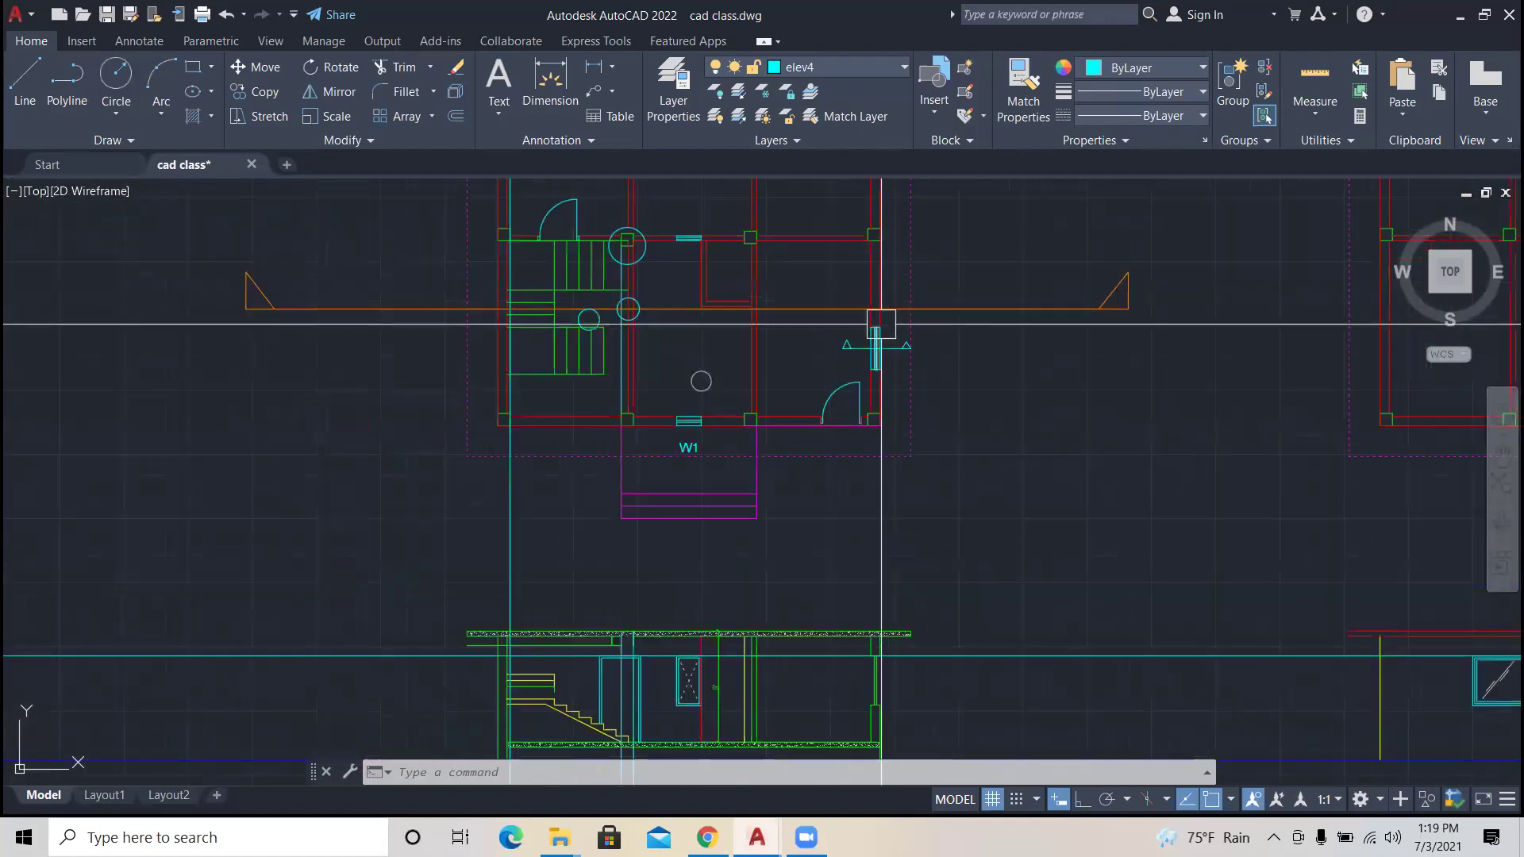
scroll(881, 323, "up", 4)
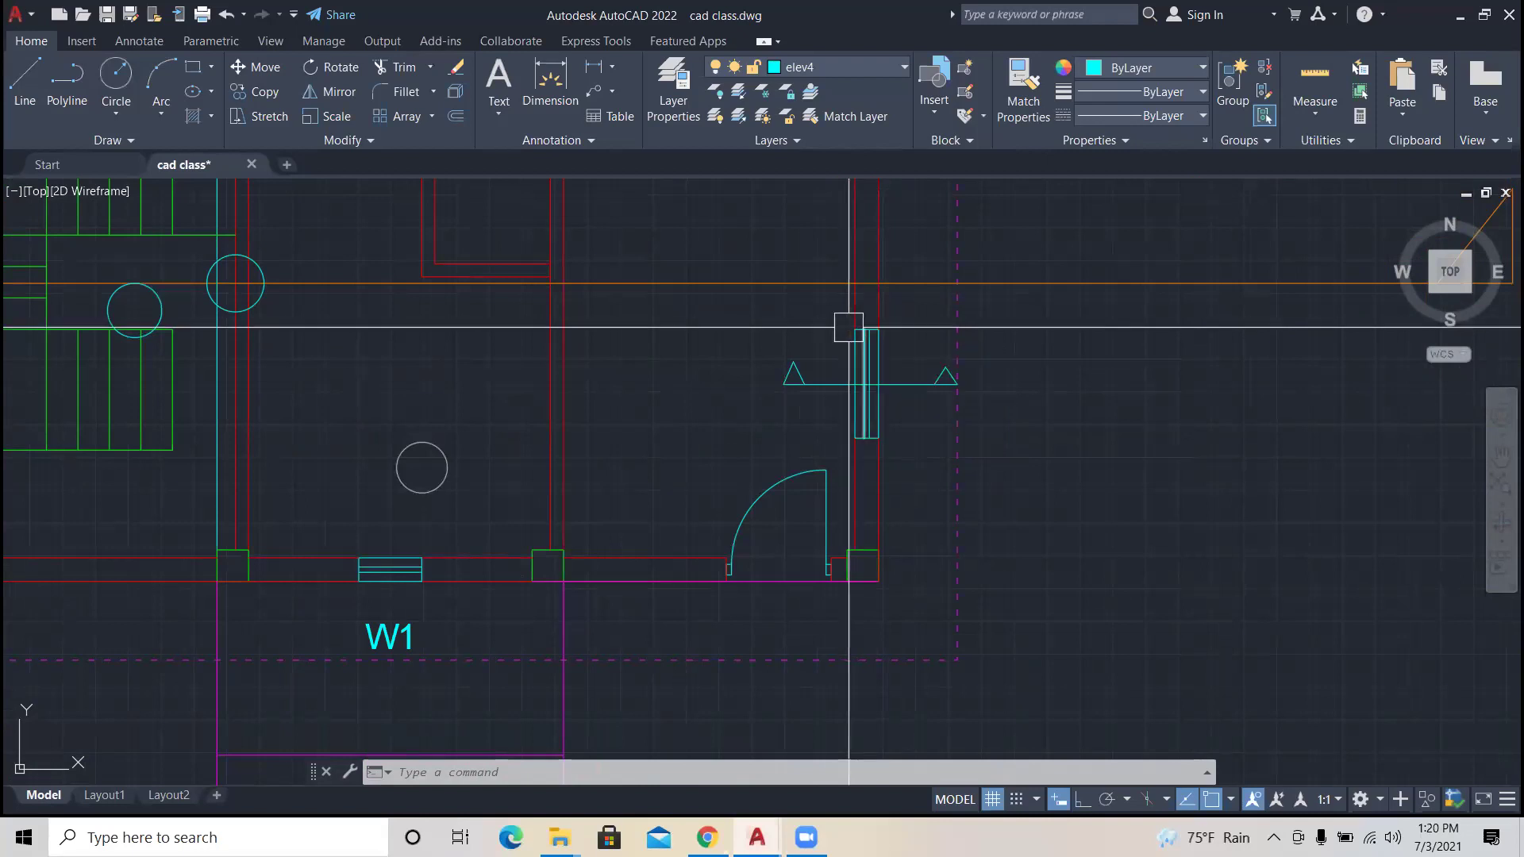
scroll(849, 326, "down", 2)
scroll(853, 318, "up", 2)
key("Escape")
key("Escape")
key("Escape")
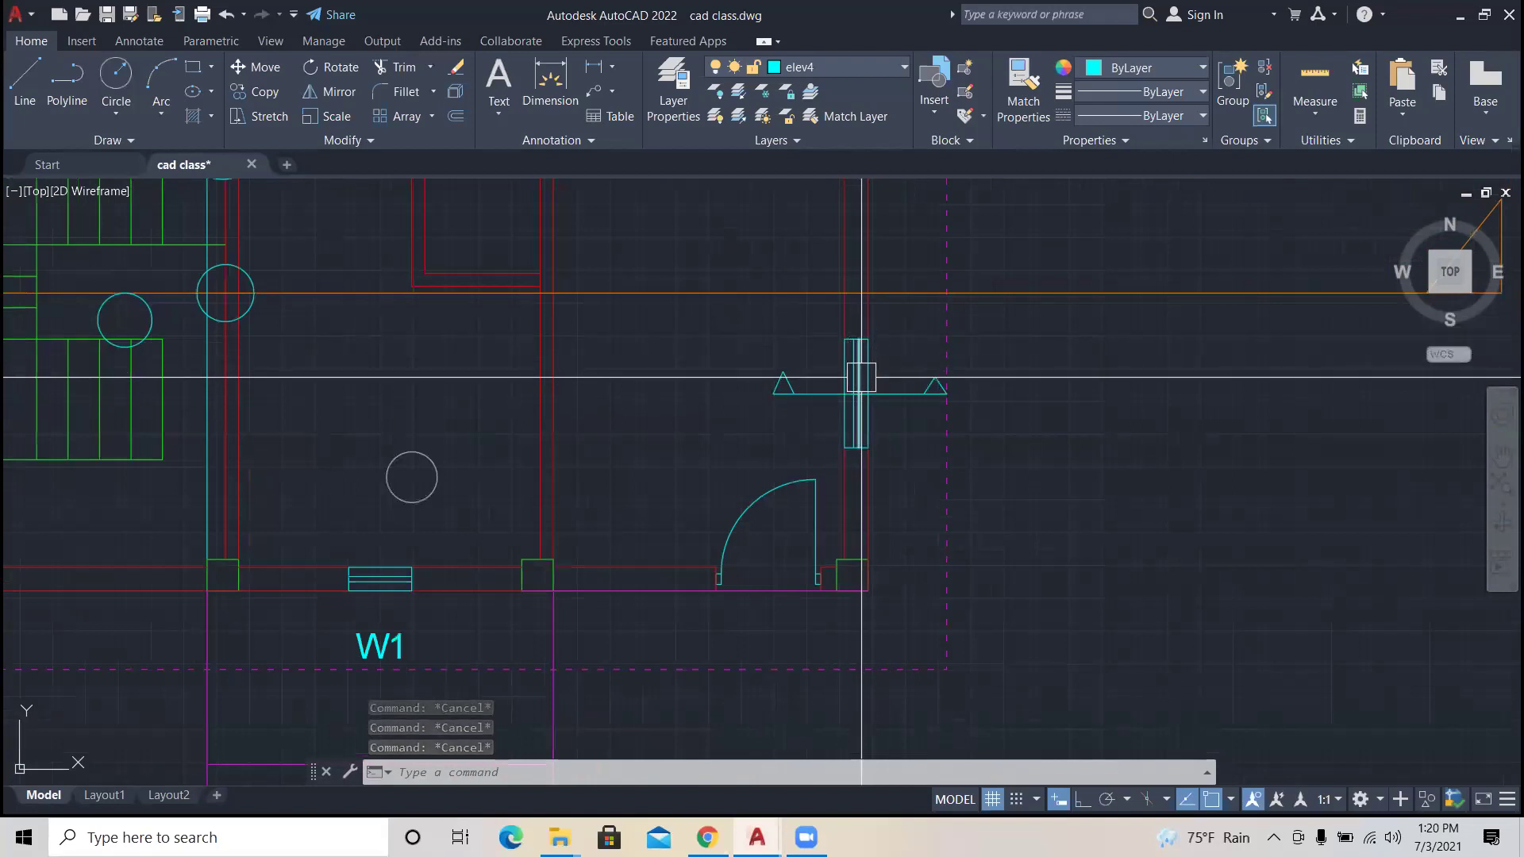
scroll(861, 378, "down", 2)
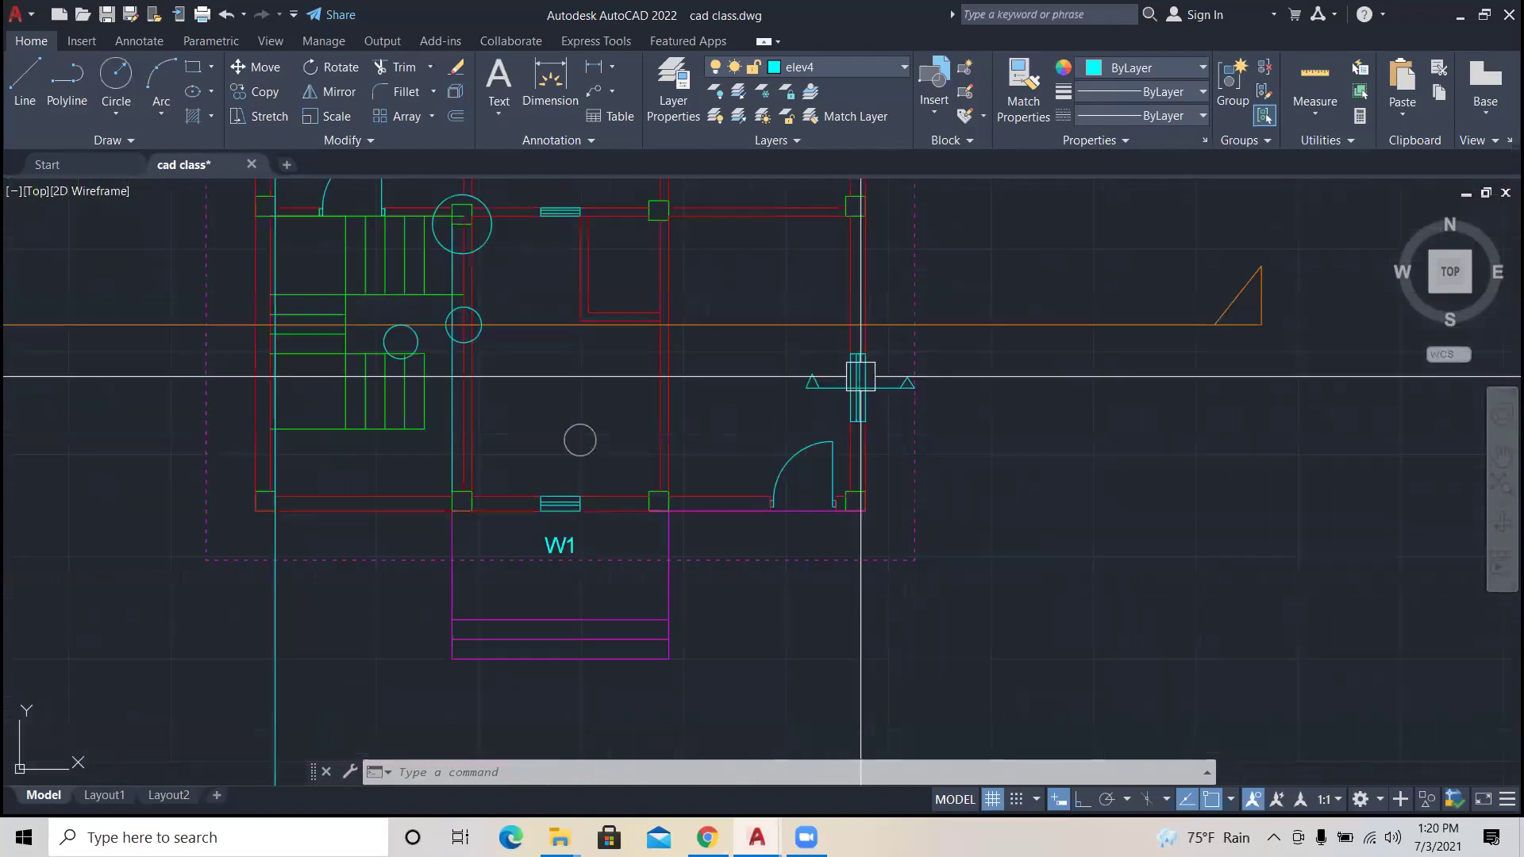
scroll(862, 368, "up", 2)
Step: Mark the upper end of the right outer wall's window with a circle on the plan and erase it
type("x")
key("Escape")
type("c")
key("Return")
scroll(852, 350, "up", 2)
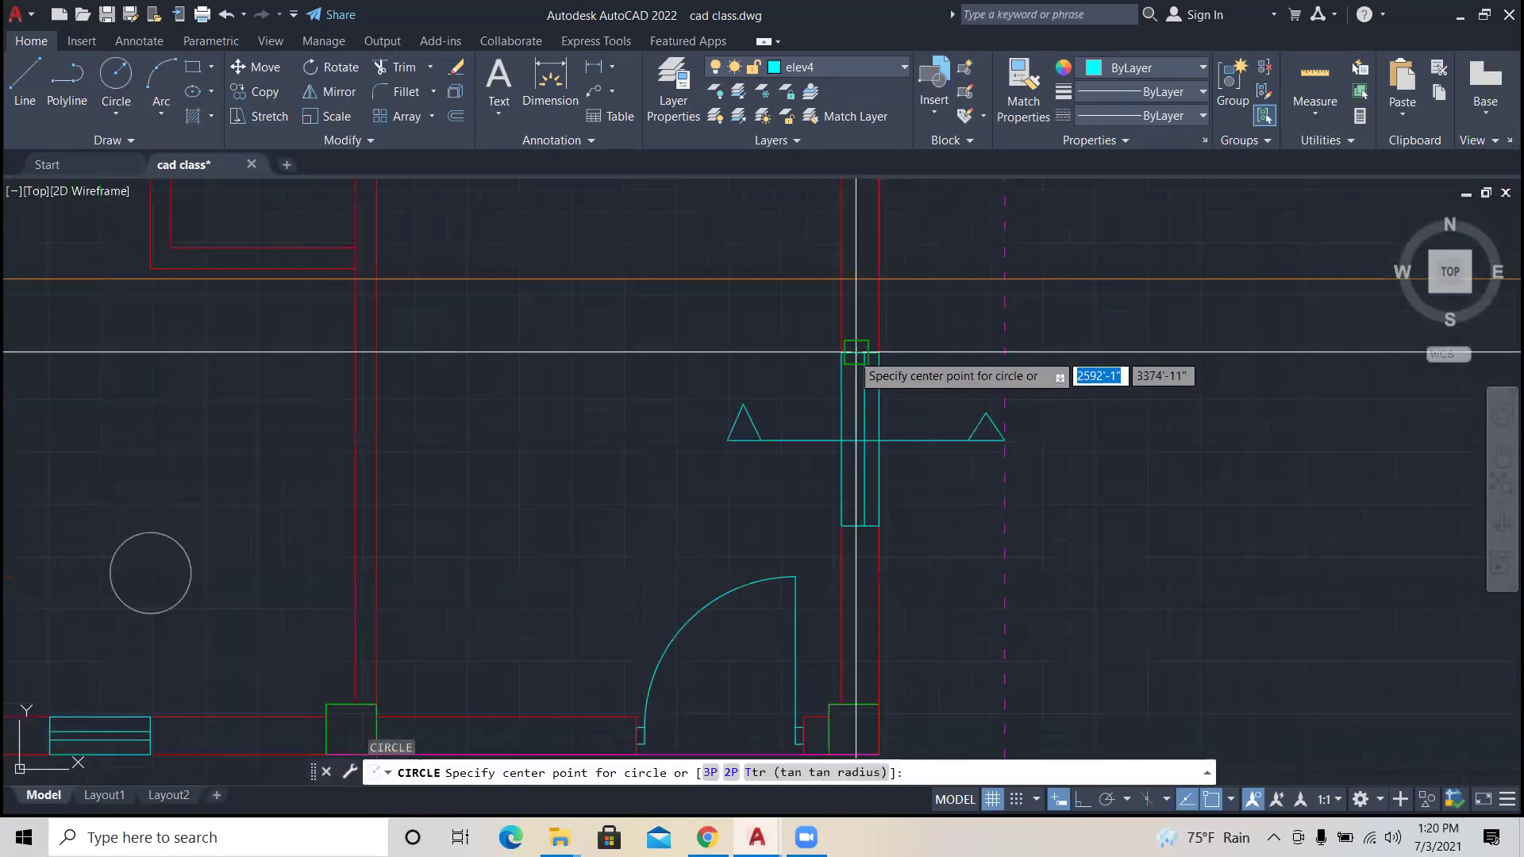
left_click(856, 353)
left_click(890, 350)
key("Escape")
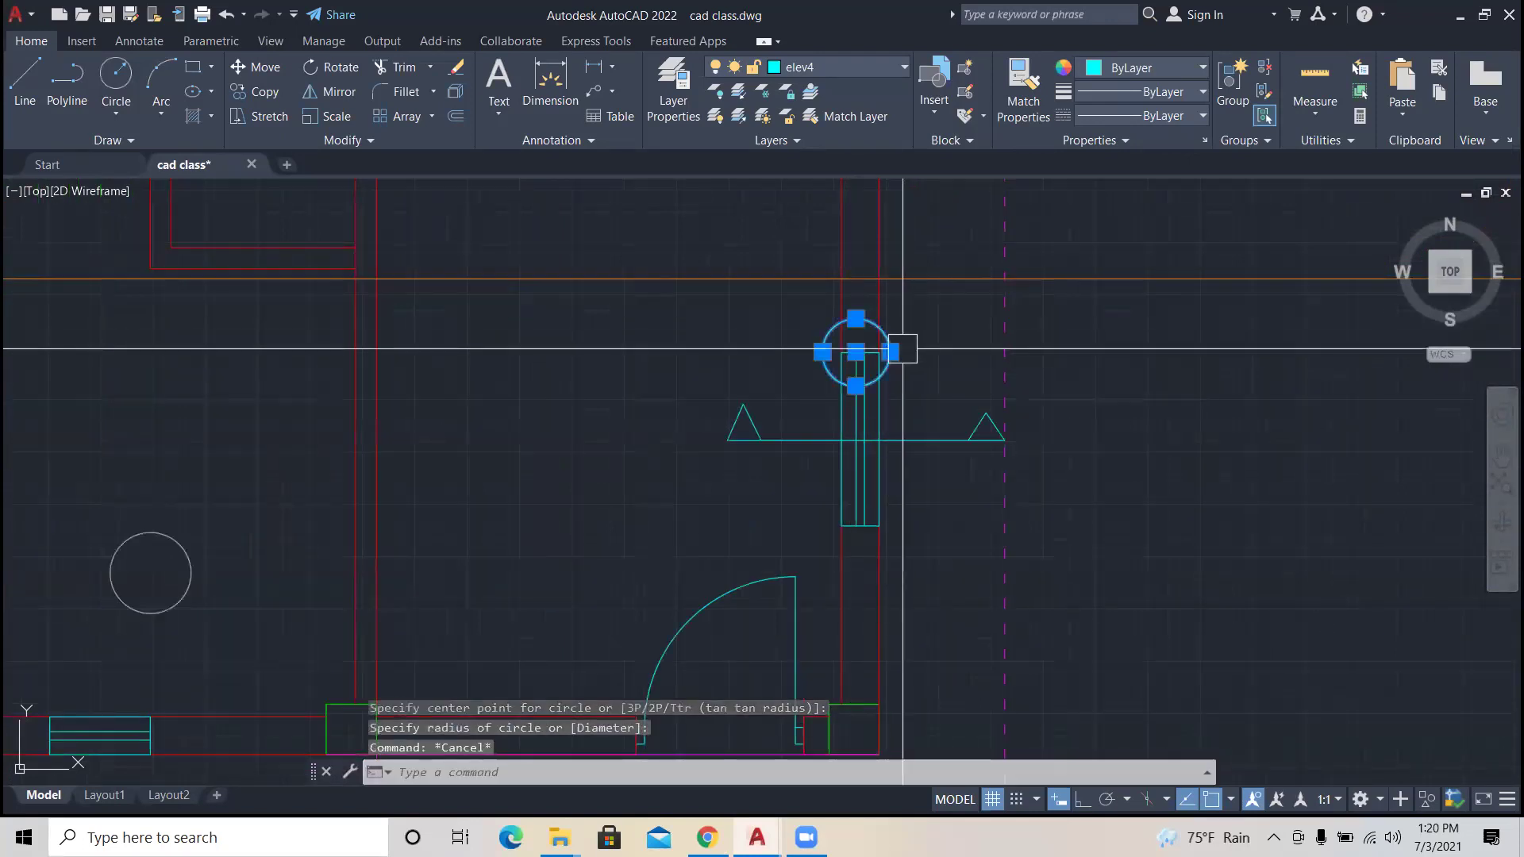
key("Delete")
Step: Compare the window cut by the short section line on the plan with the right outer wall in the section
scroll(921, 365, "down", 4)
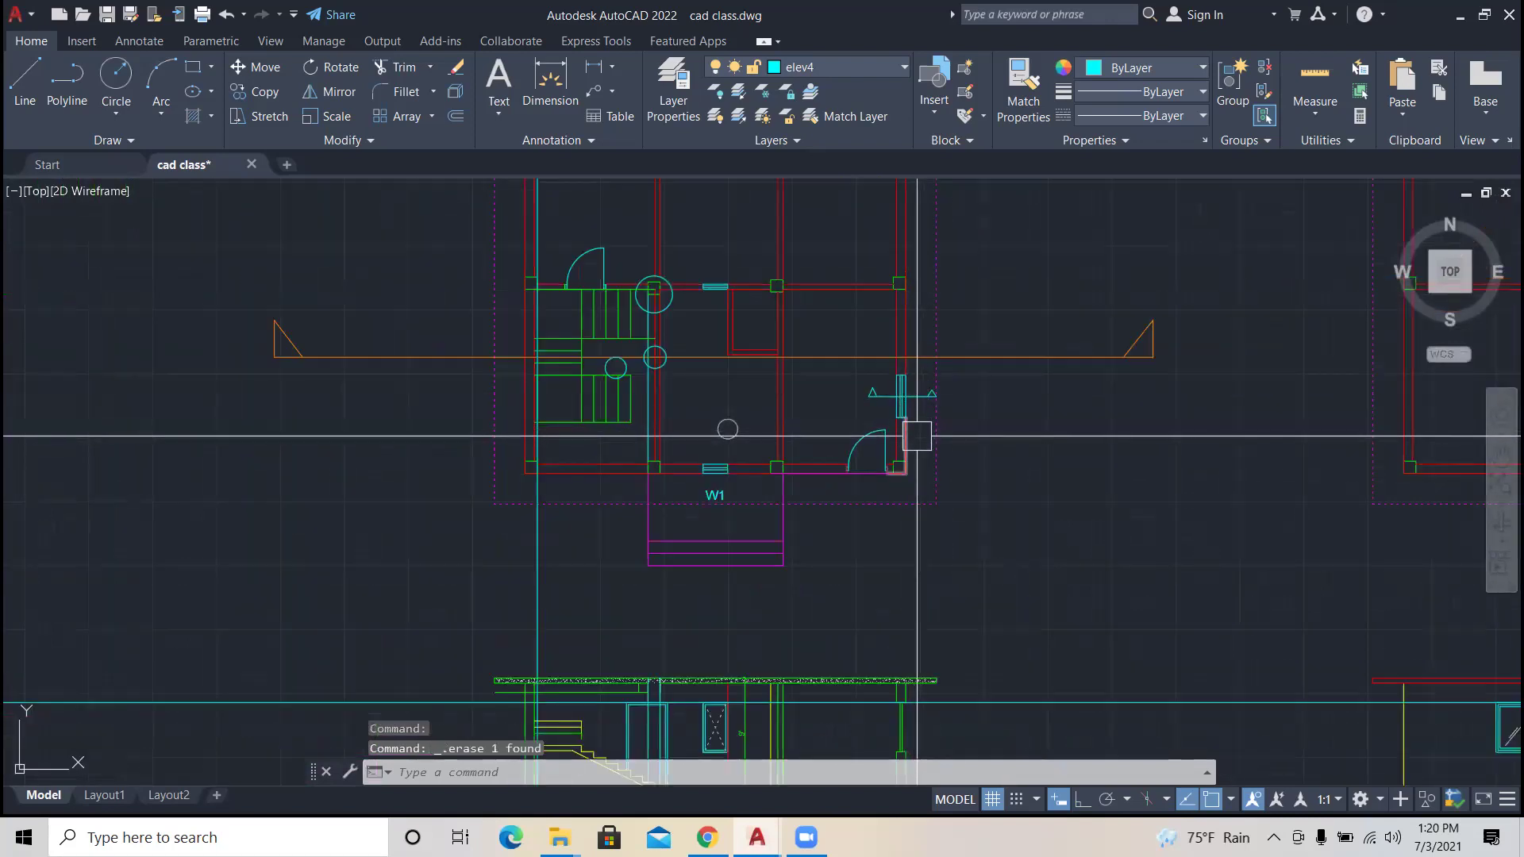
scroll(913, 432, "up", 2)
scroll(809, 367, "down", 4)
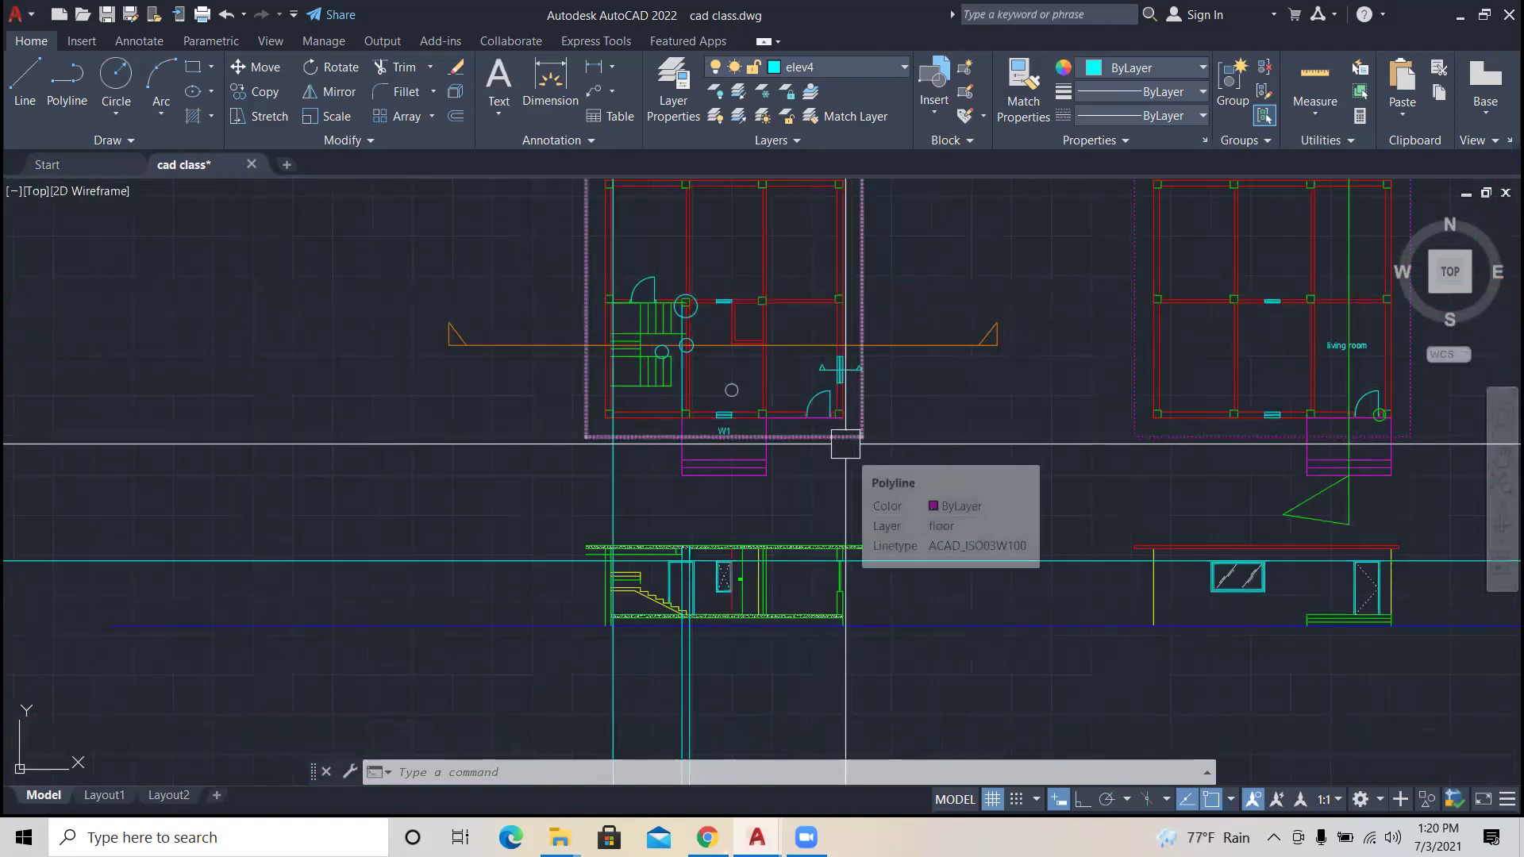
scroll(847, 367, "up", 2)
scroll(848, 366, "up", 2)
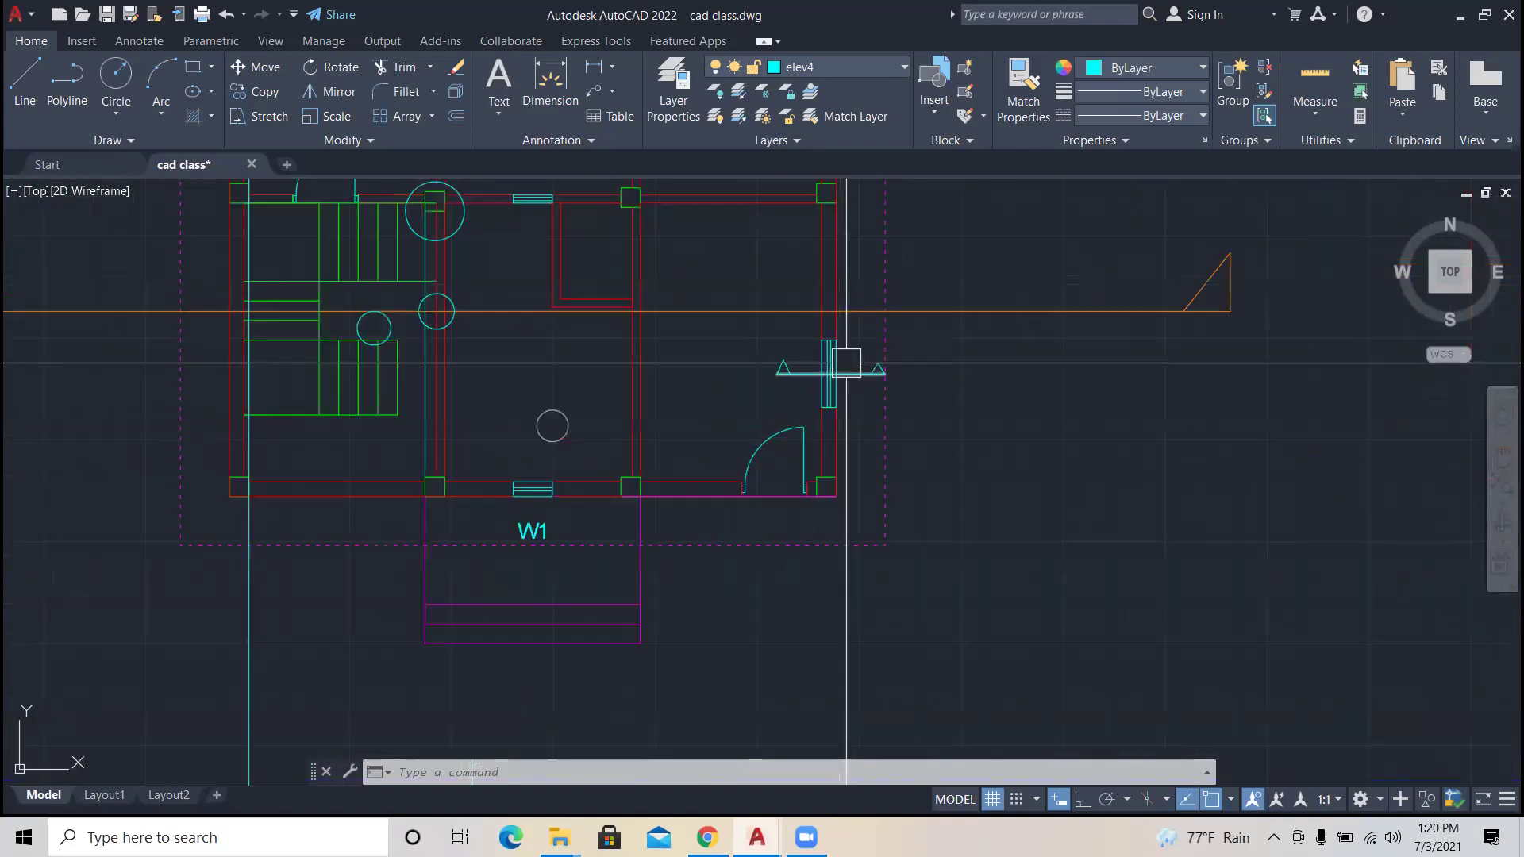
scroll(844, 357, "up", 4)
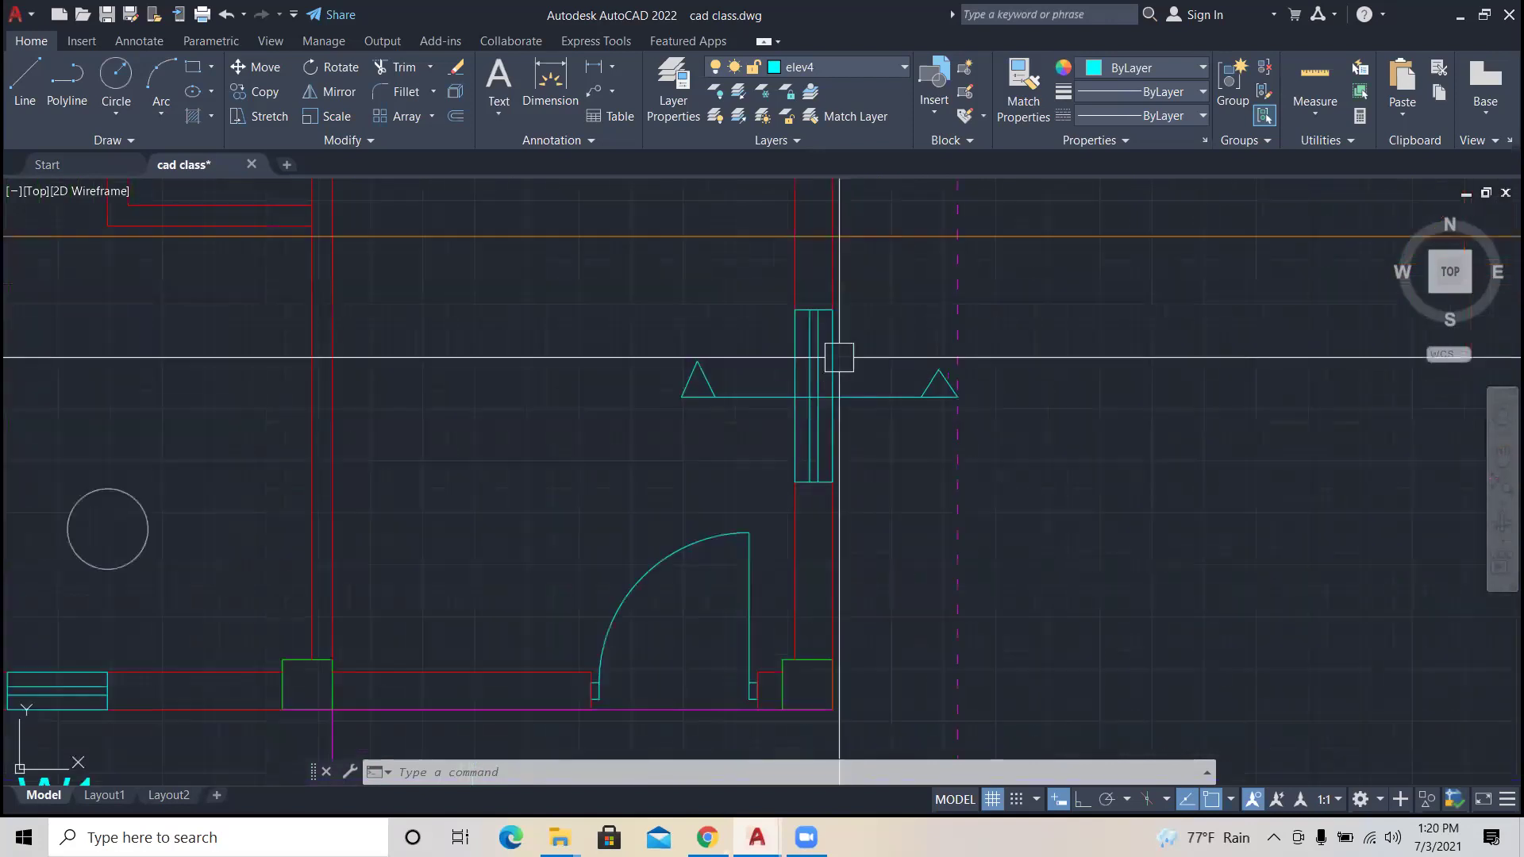
scroll(826, 321, "up", 2)
scroll(829, 333, "down", 10)
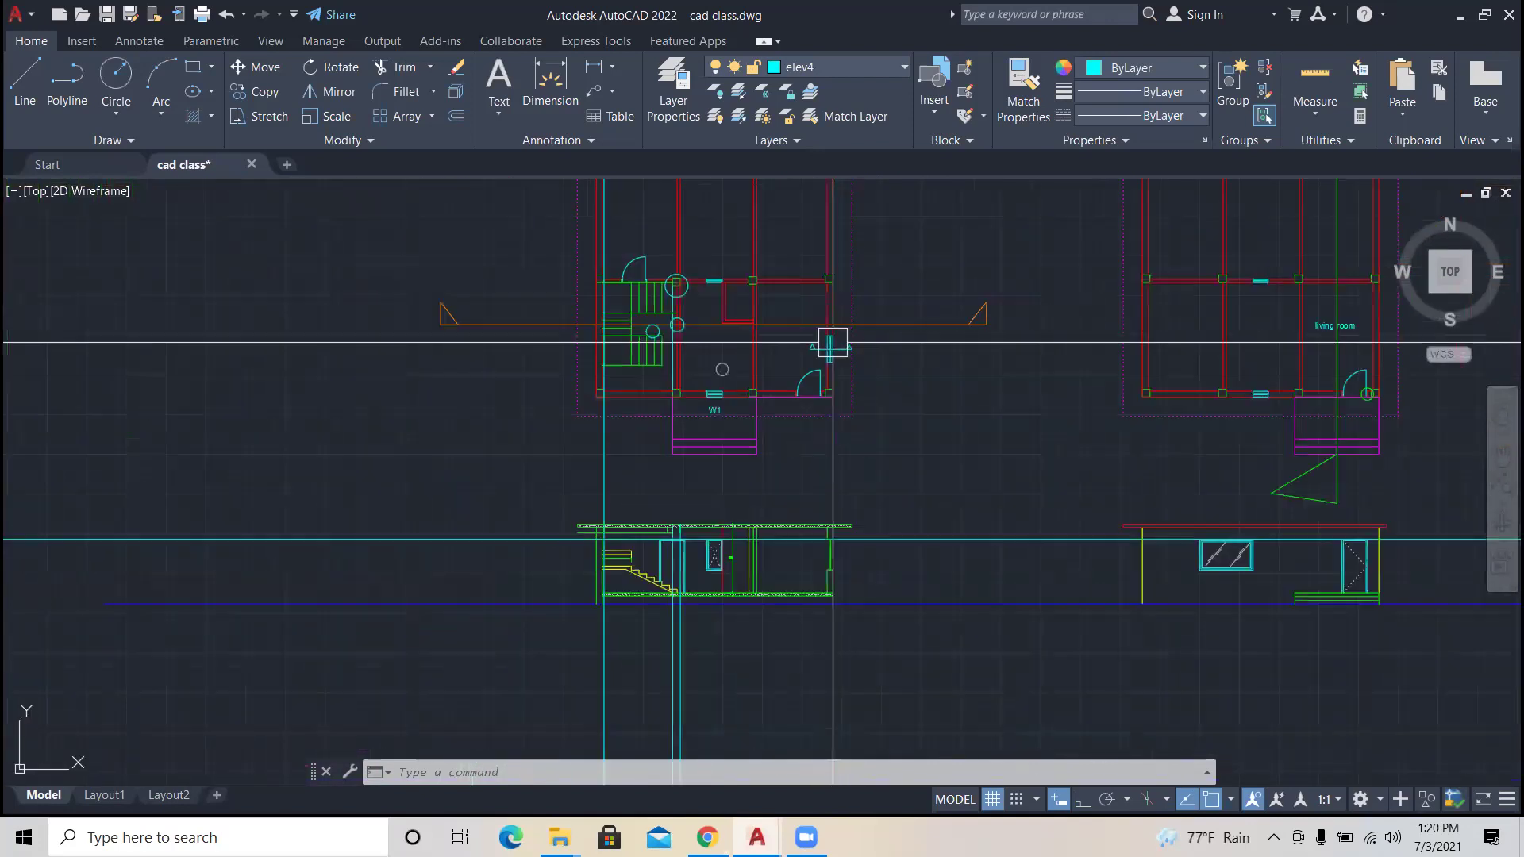
Step: Draw lines along the right outer wall's faces between the window's sill and head in the section
key("Escape")
key("Escape")
key("Escape")
scroll(830, 593, "up", 2)
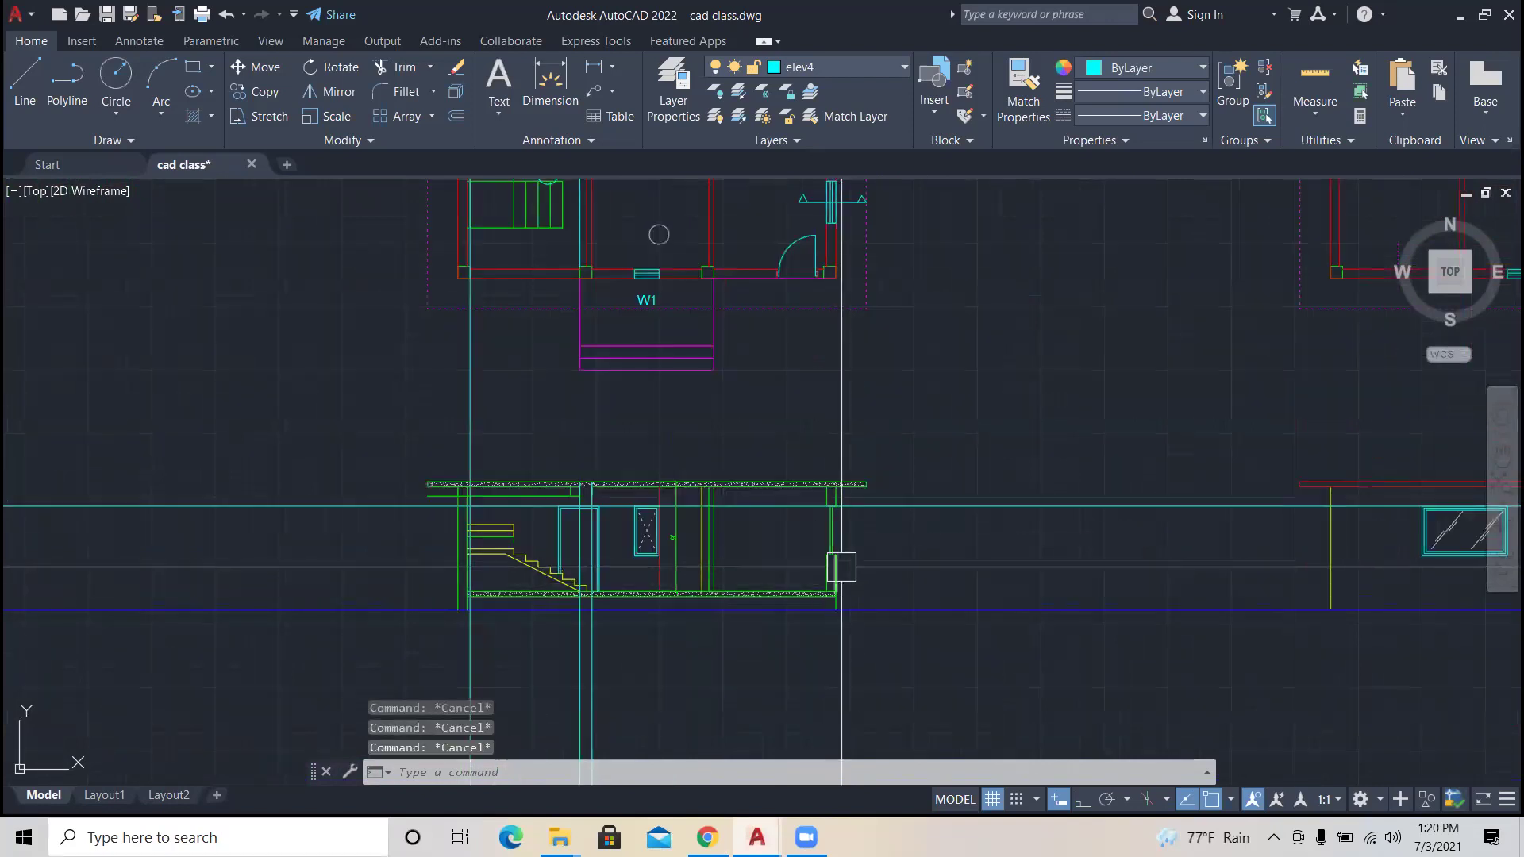
scroll(833, 560, "up", 2)
type("l")
key("Return")
scroll(832, 560, "up", 2)
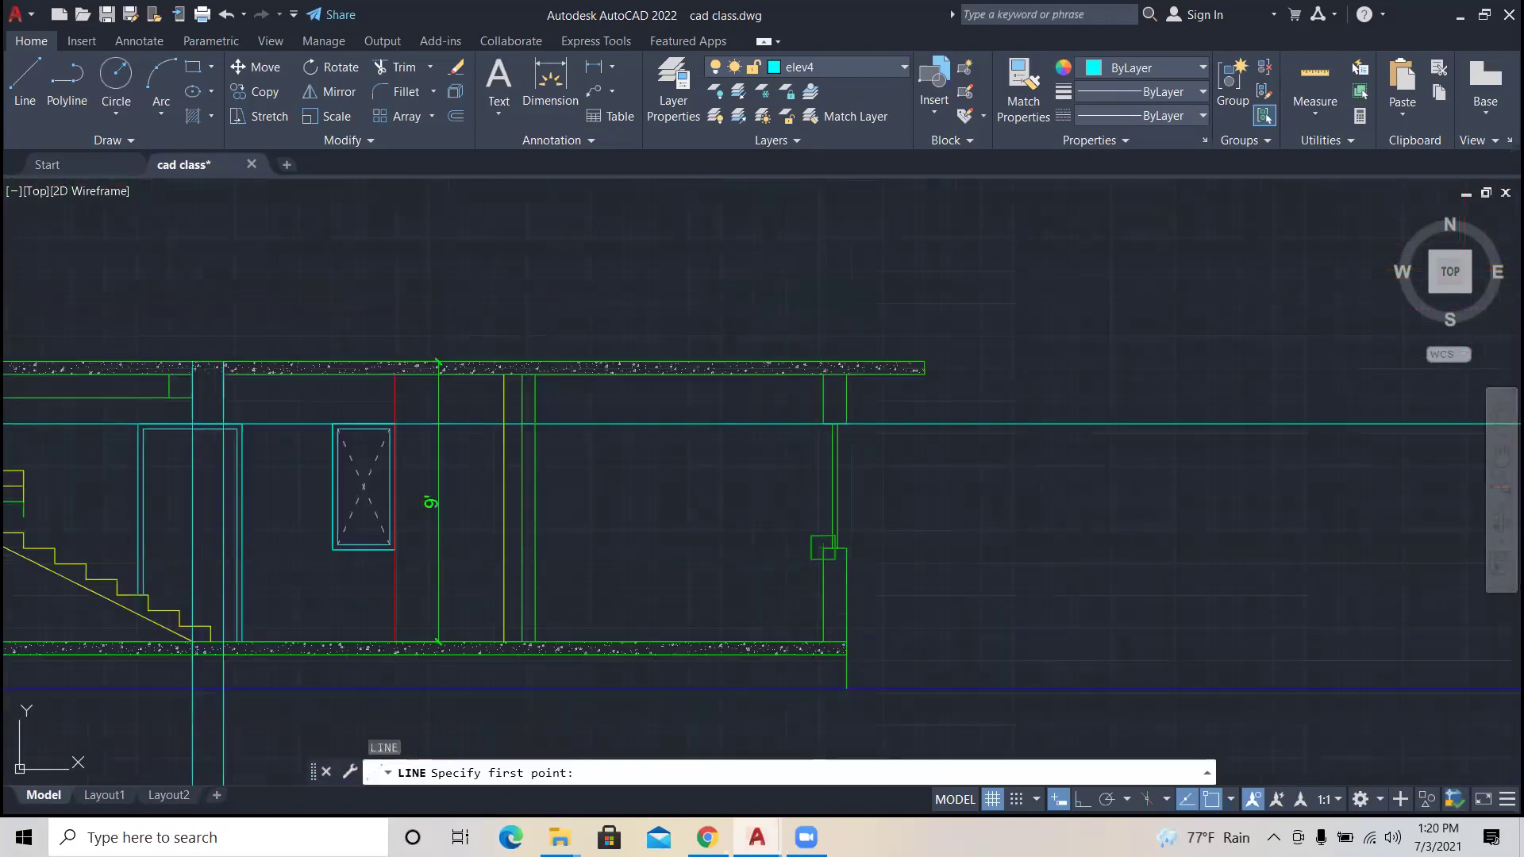
left_click(827, 545)
scroll(833, 423, "up", 2)
scroll(834, 423, "up", 2)
key("Return")
left_click(873, 444)
scroll(881, 460, "down", 3)
key("Escape")
key("Escape")
key("Escape")
Step: Erase the horizontal construction line at window-head height and the vertical construction line running through the staircase side of the plan and section
left_click(1072, 554)
left_click(1008, 425)
key("Delete")
scroll(990, 490, "down", 4)
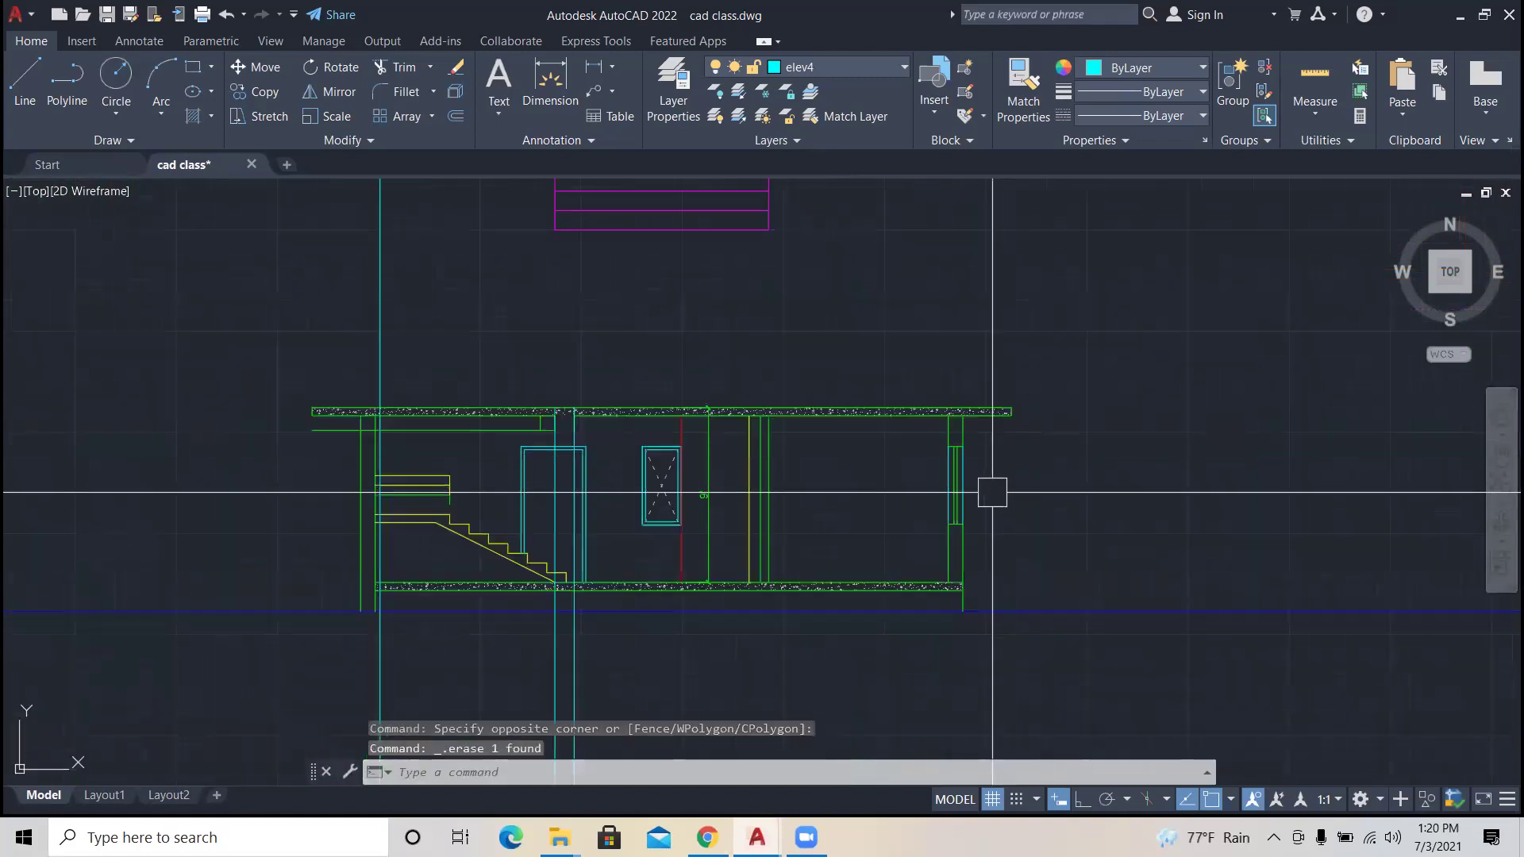
scroll(969, 503, "up", 4)
key("Escape")
key("Escape")
key("Escape")
scroll(973, 509, "down", 3)
scroll(973, 510, "down", 5)
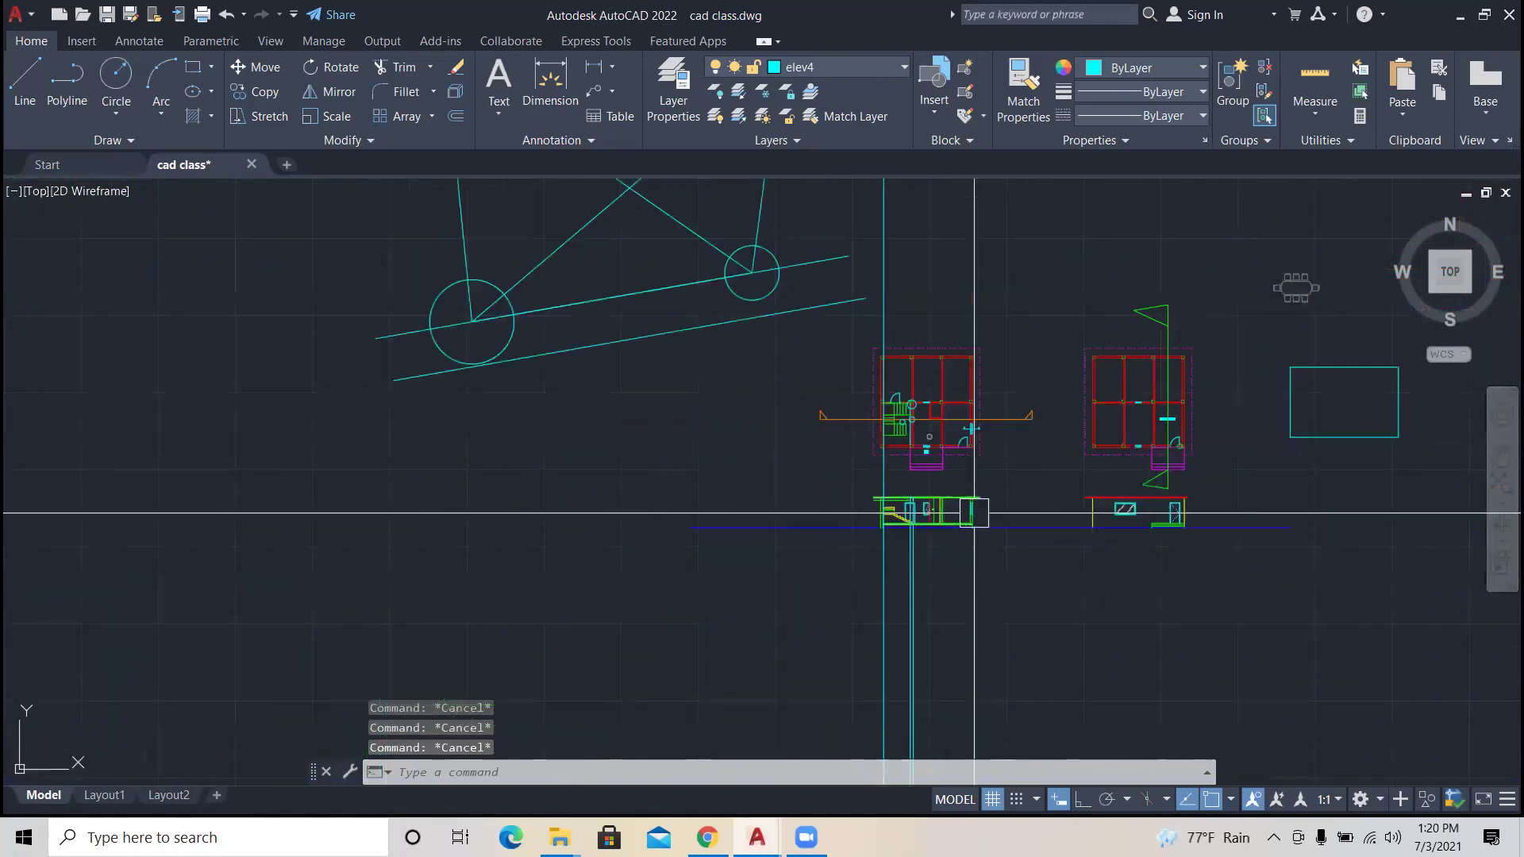
scroll(878, 487, "up", 4)
left_click(873, 490)
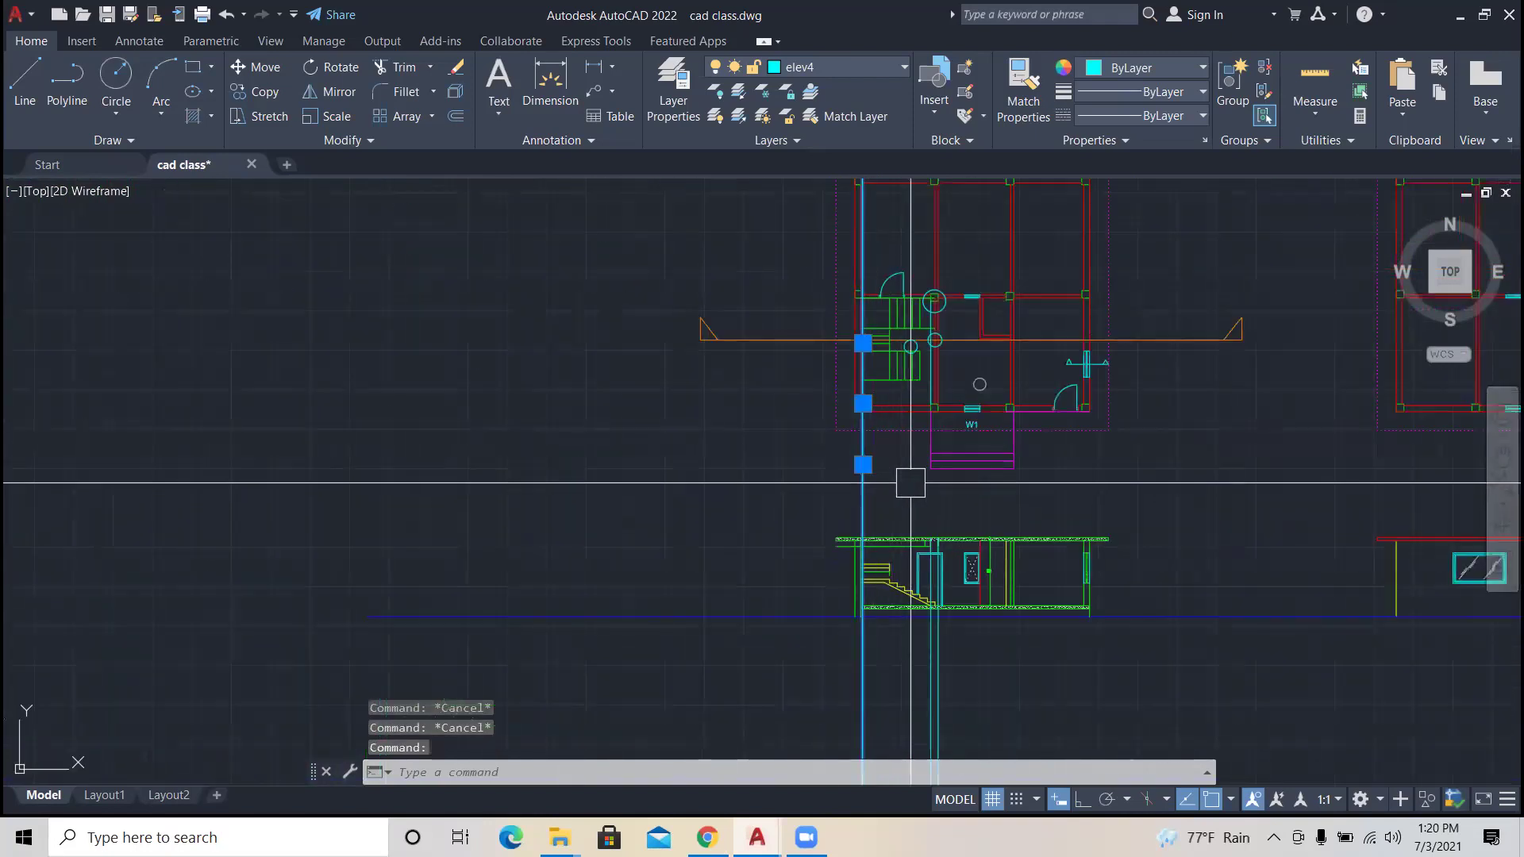
key("Delete")
scroll(908, 481, "down", 2)
key("Escape")
key("Escape")
key("Escape")
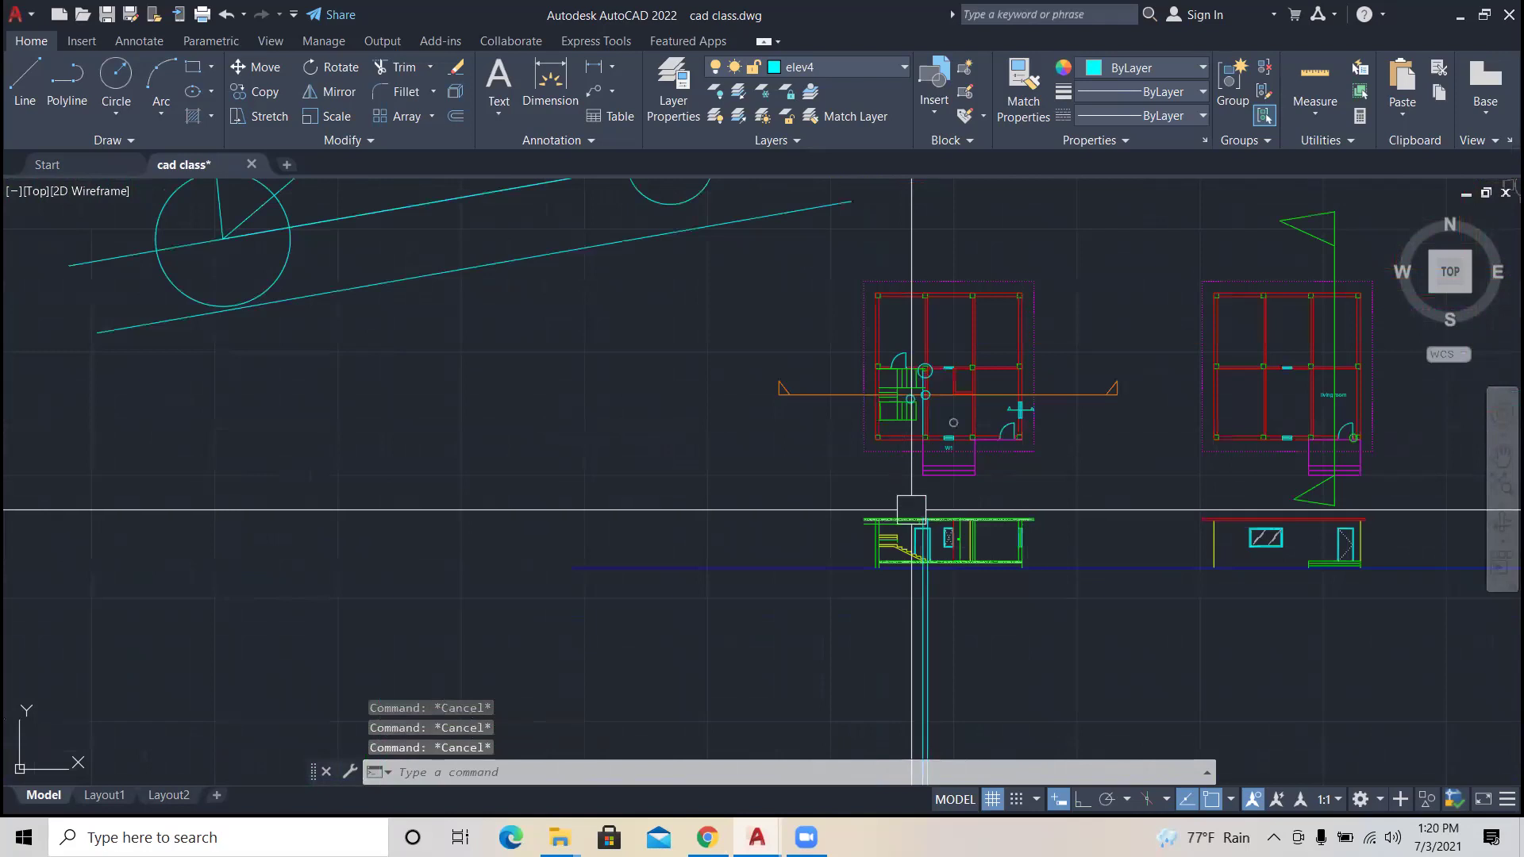
Step: Save the drawing with the completed section
key("ctrl+s")
scroll(911, 509, "down", 4)
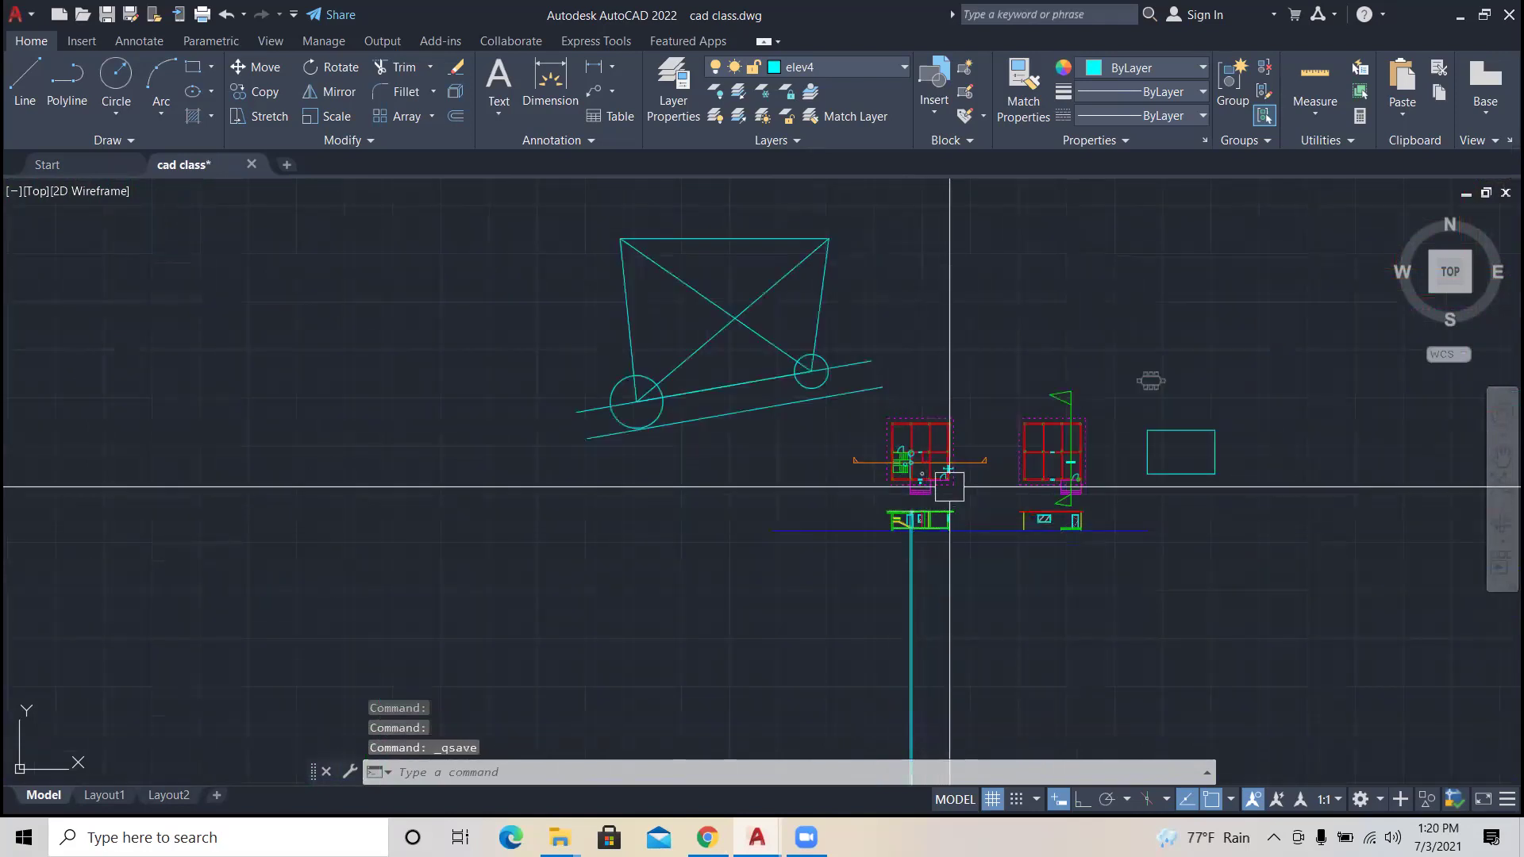
scroll(1099, 469, "up", 2)
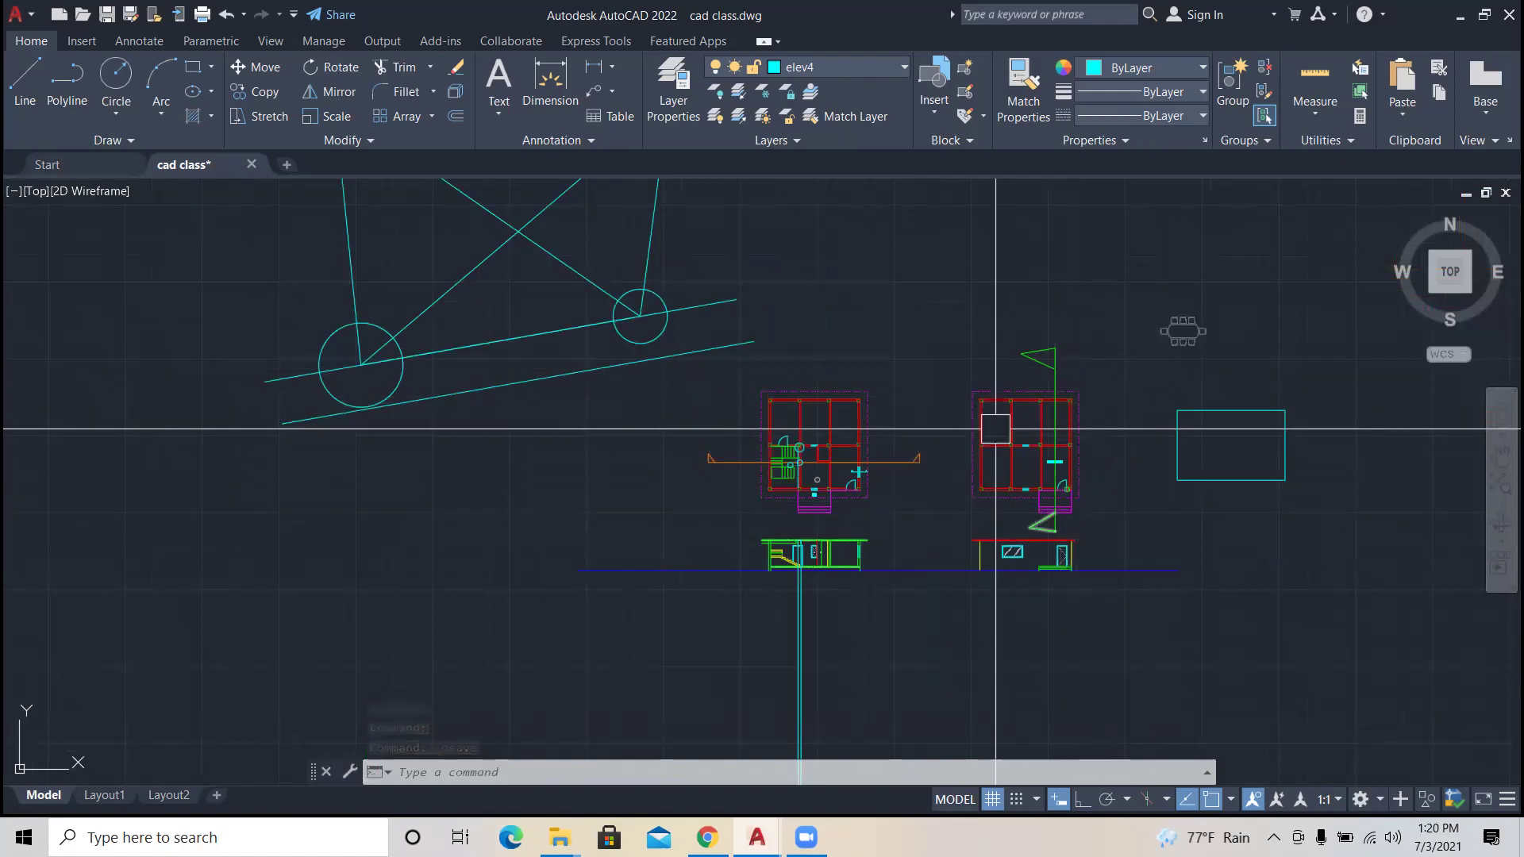
scroll(1080, 477, "up", 4)
key("Escape")
key("Escape")
key("Escape")
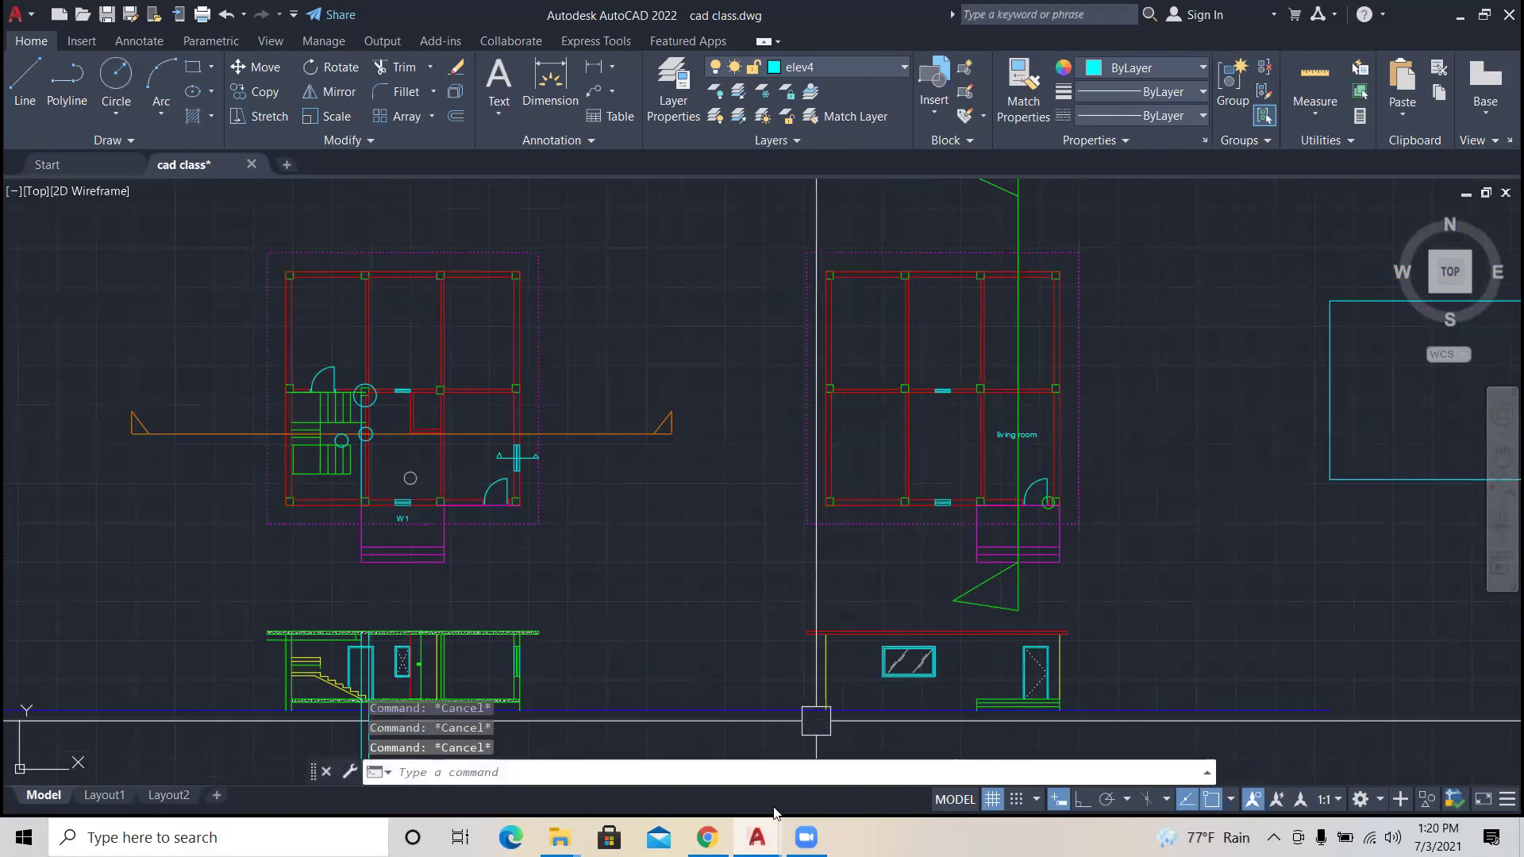
Step: Switch to the Bedroom-furniture-DwgFree.com_.dwg drawing and copy the plain double bed block with two pillows to the clipboard
mouse_move(776, 811)
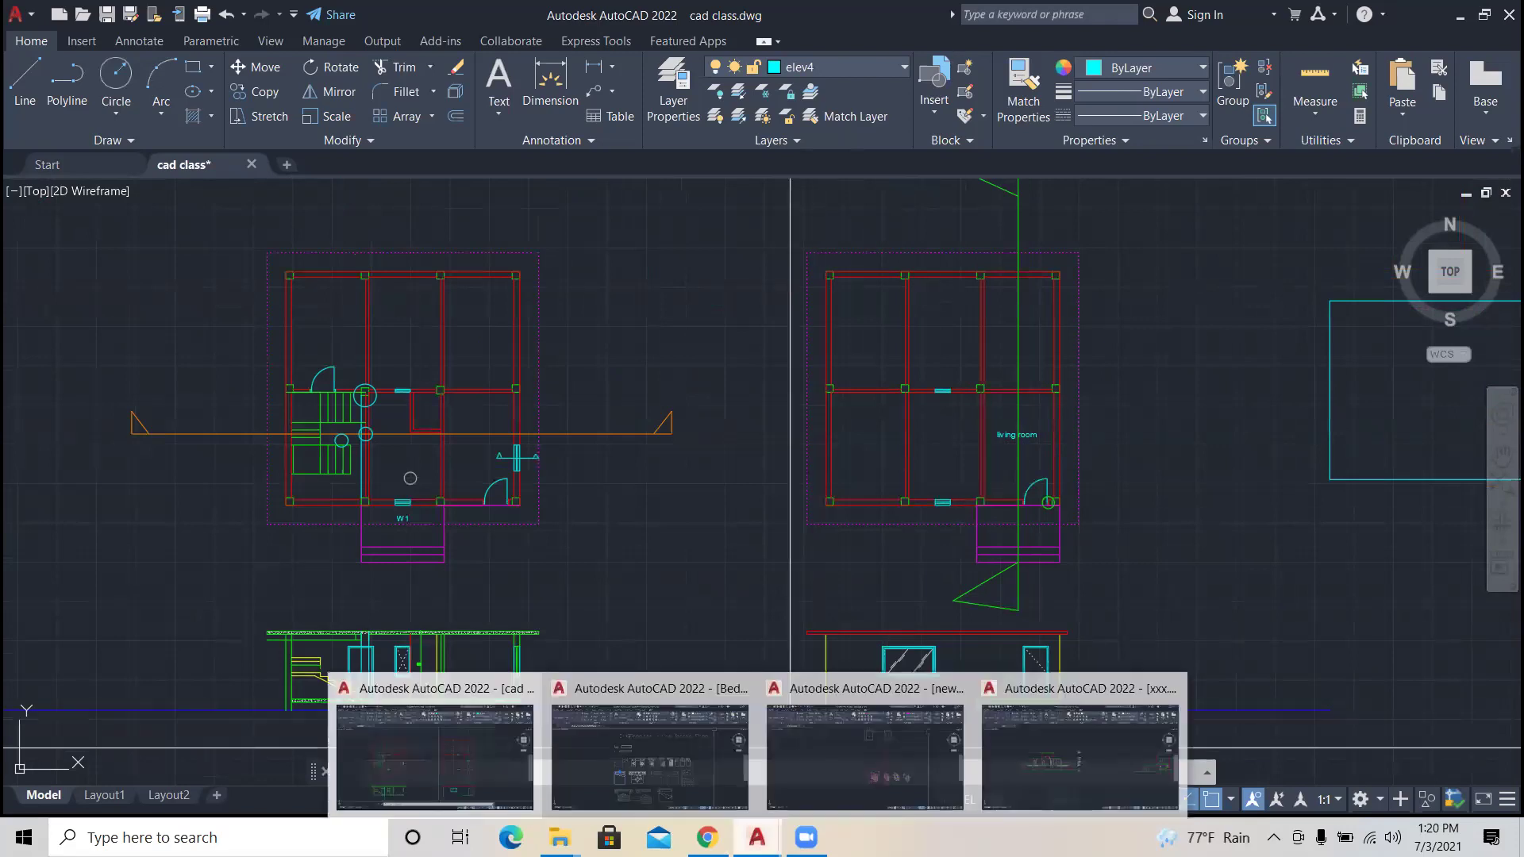
left_click(778, 810)
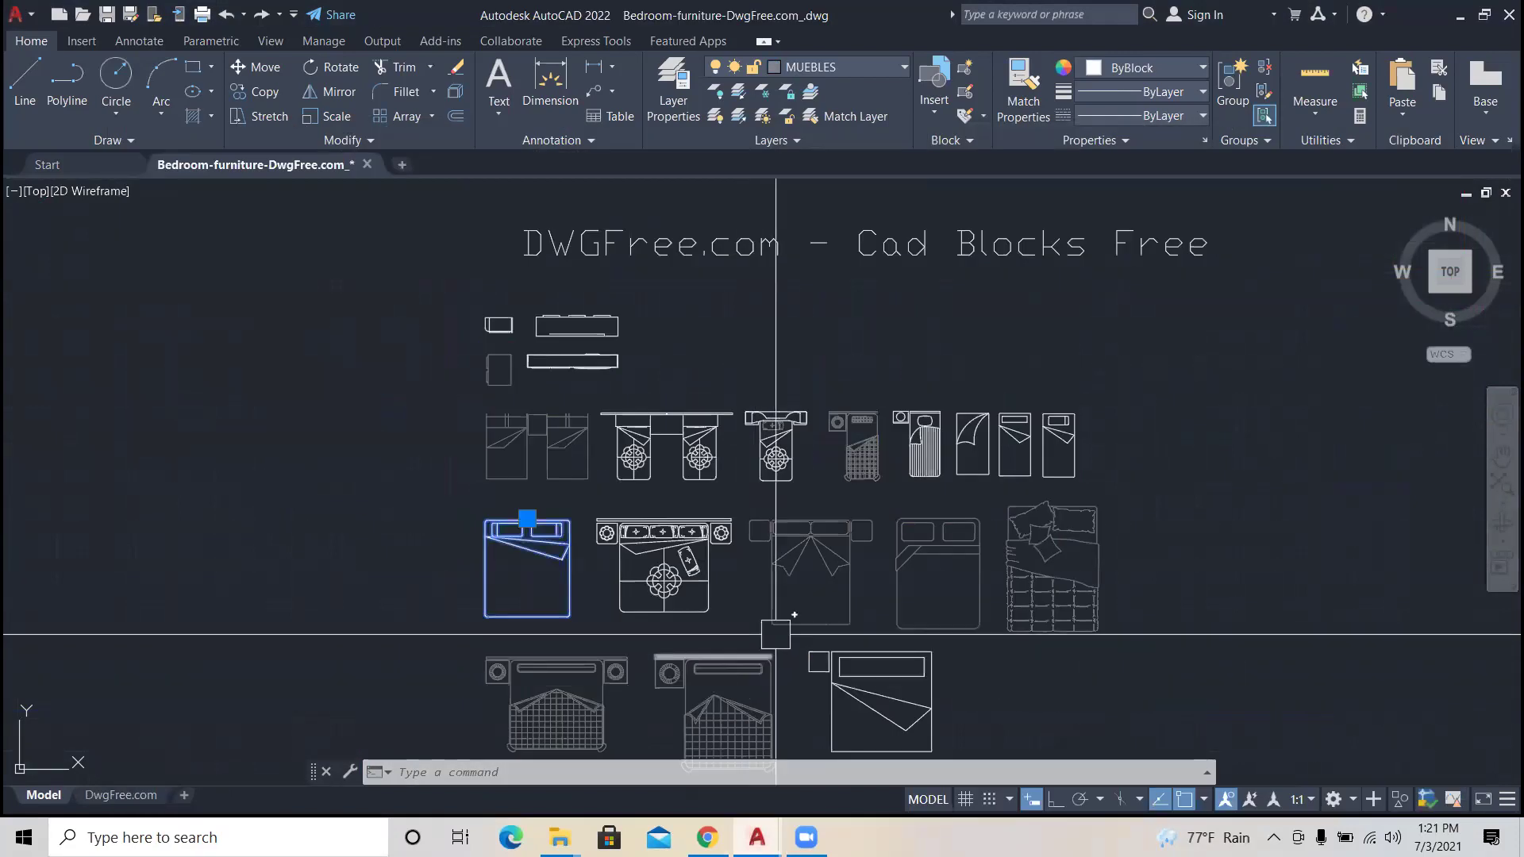
key("Escape")
key("Escape")
key("Escape")
scroll(895, 564, "down", 2)
scroll(841, 679, "down", 3)
scroll(817, 640, "up", 5)
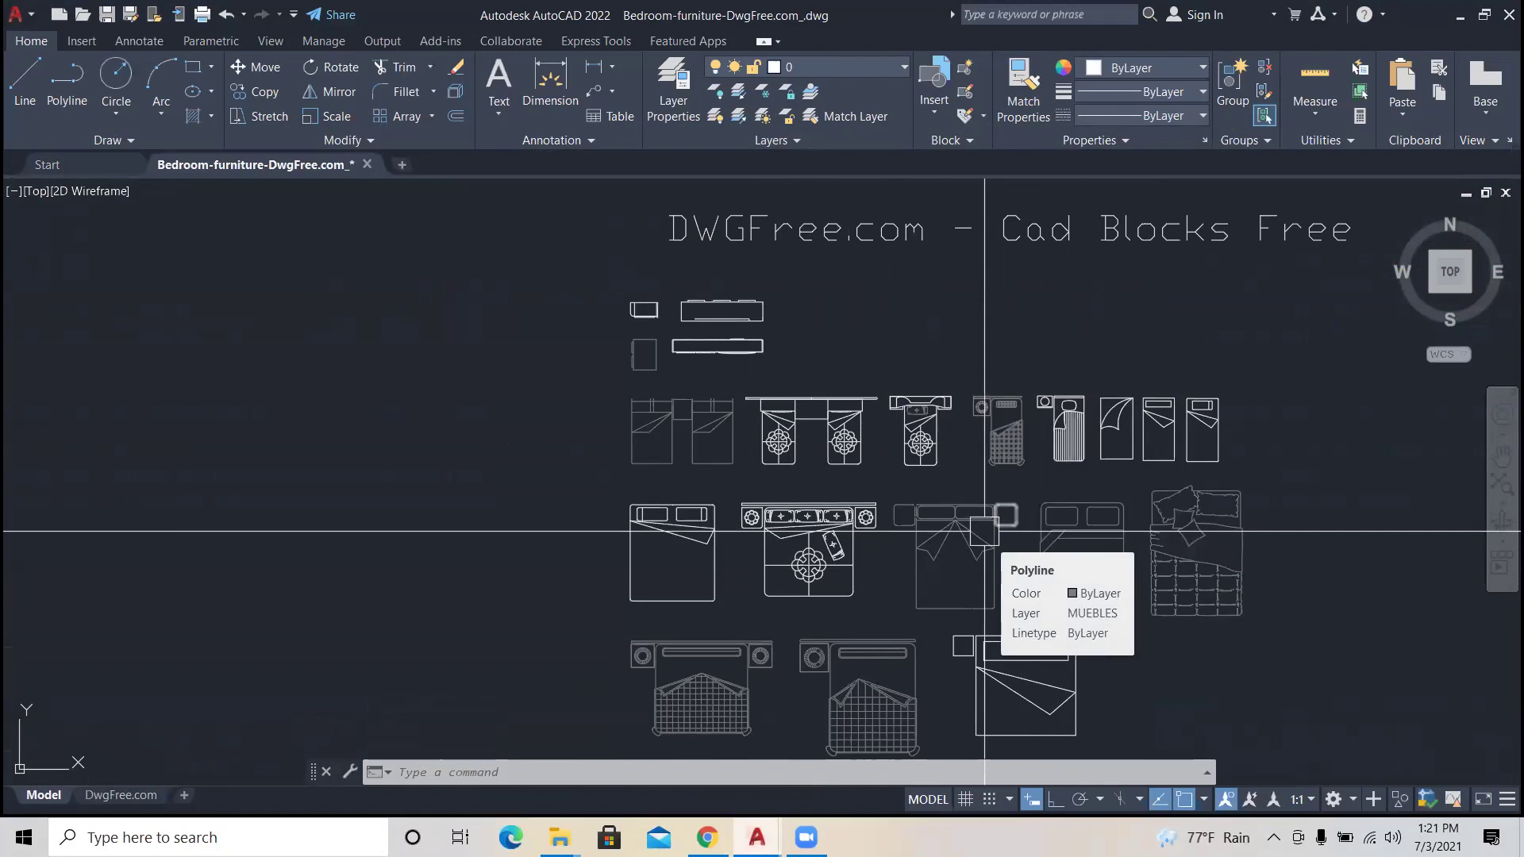
scroll(878, 540, "down", 2)
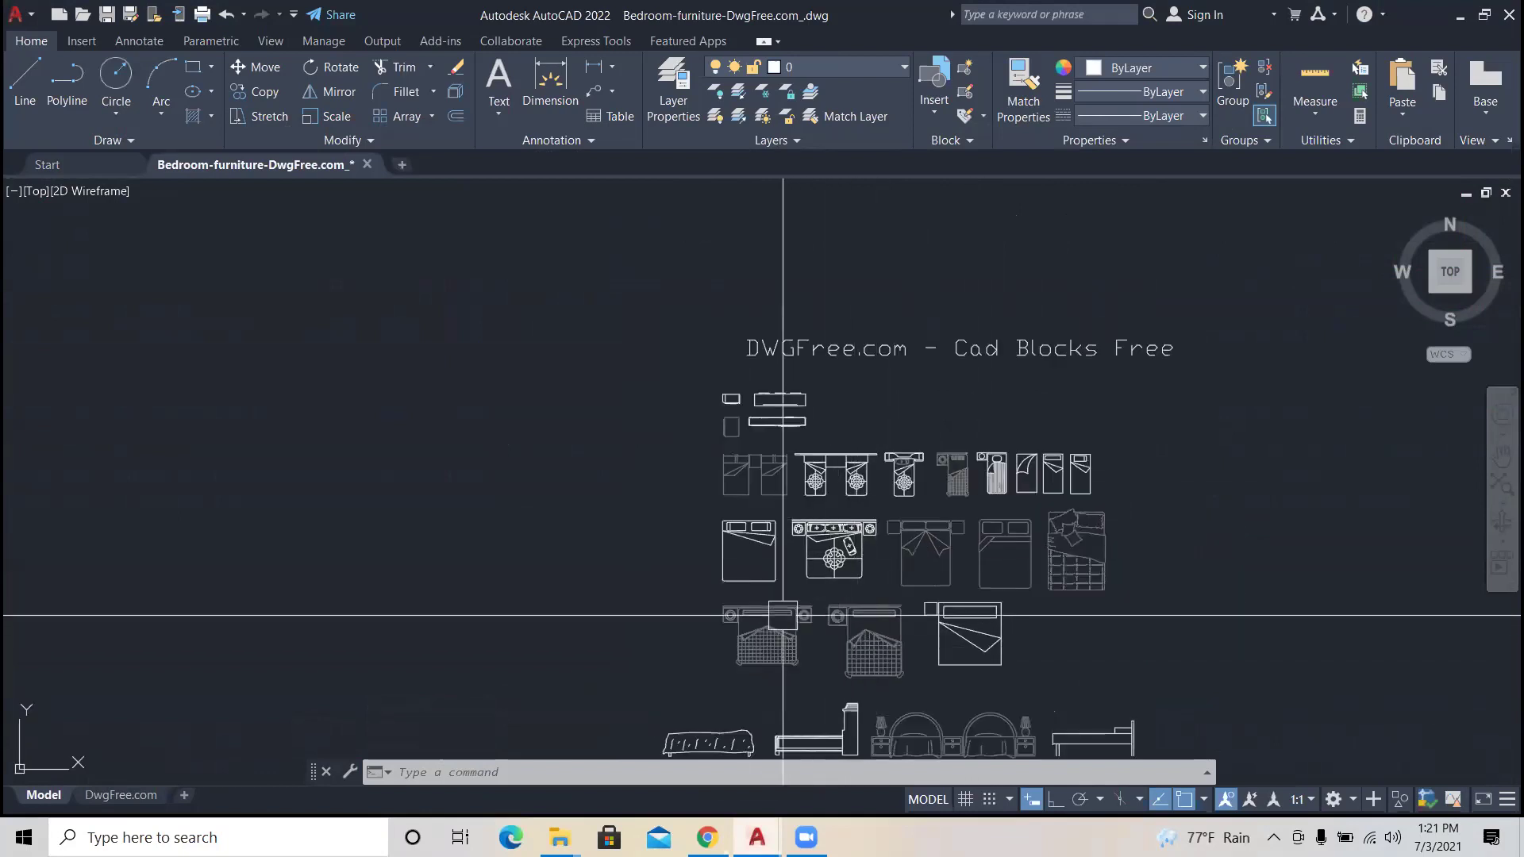
scroll(783, 615, "up", 2)
left_click(779, 560)
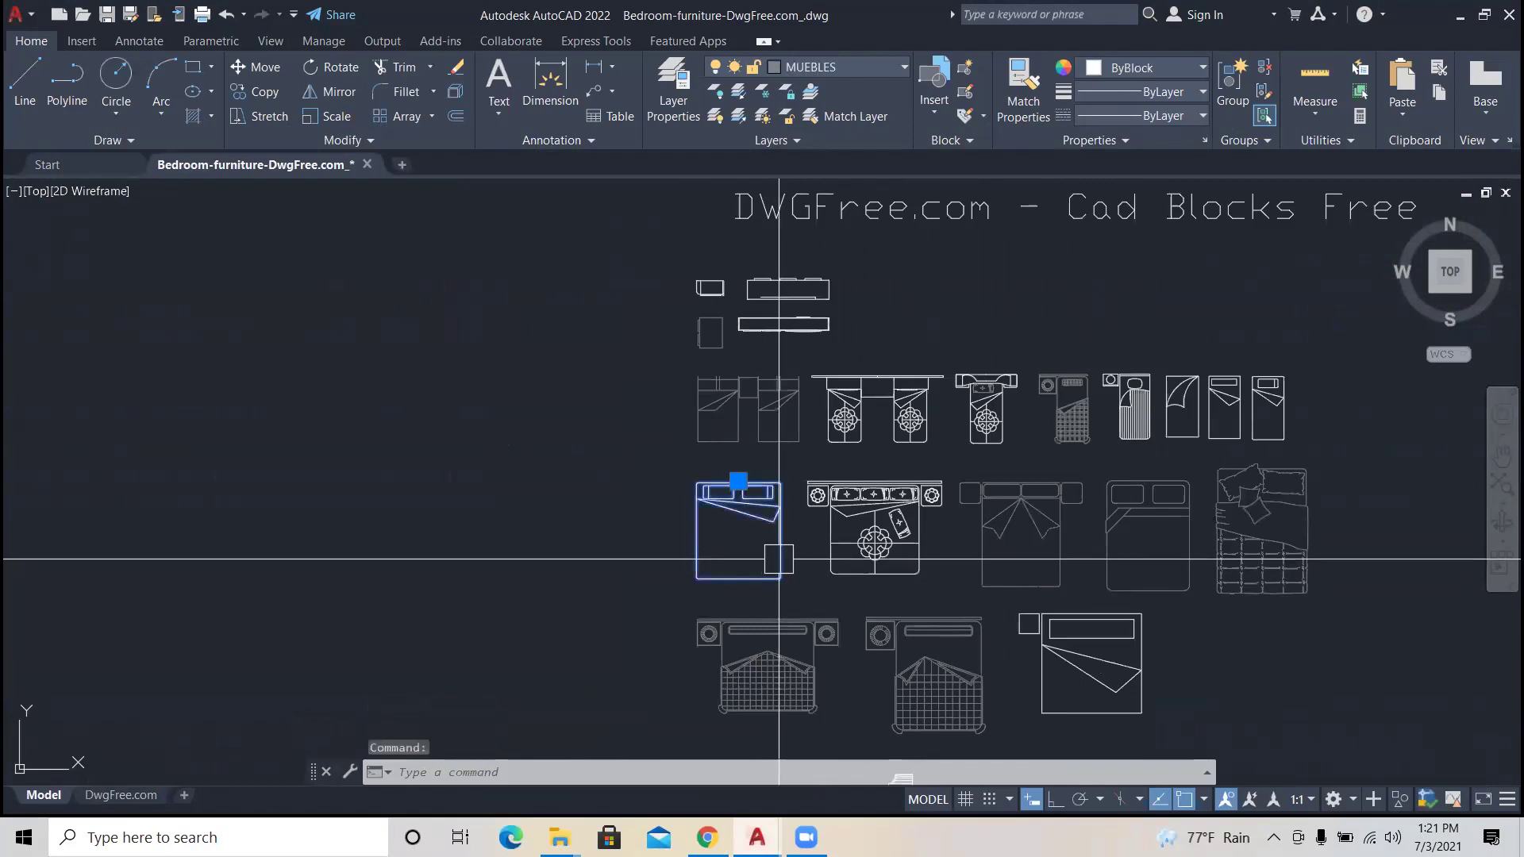
key("ctrl+c")
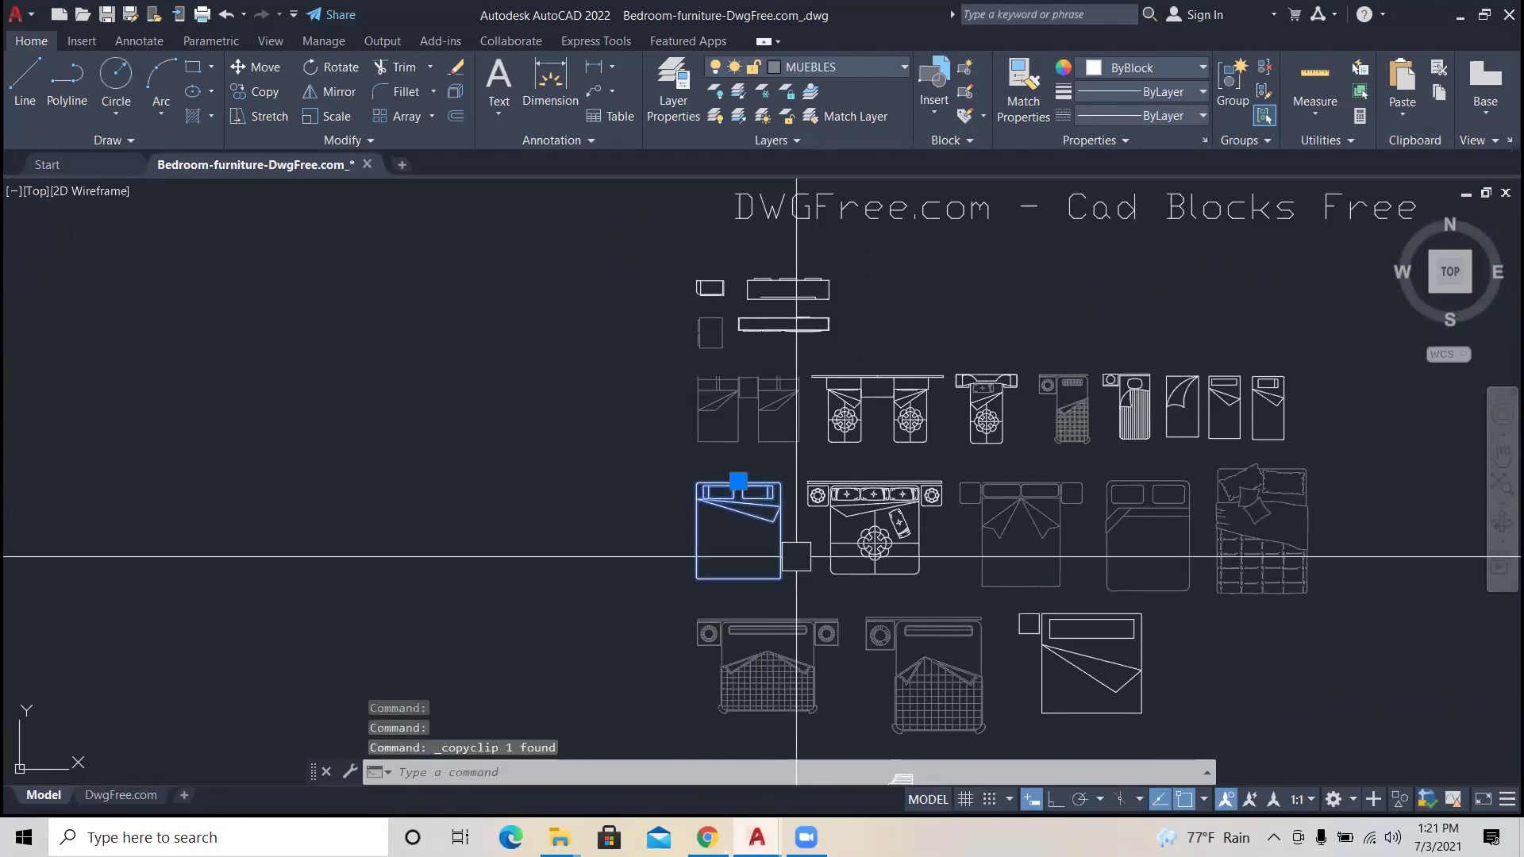
Step: Switch to the cad class.dwg drawing and bring its left floor plan into view
left_click(756, 837)
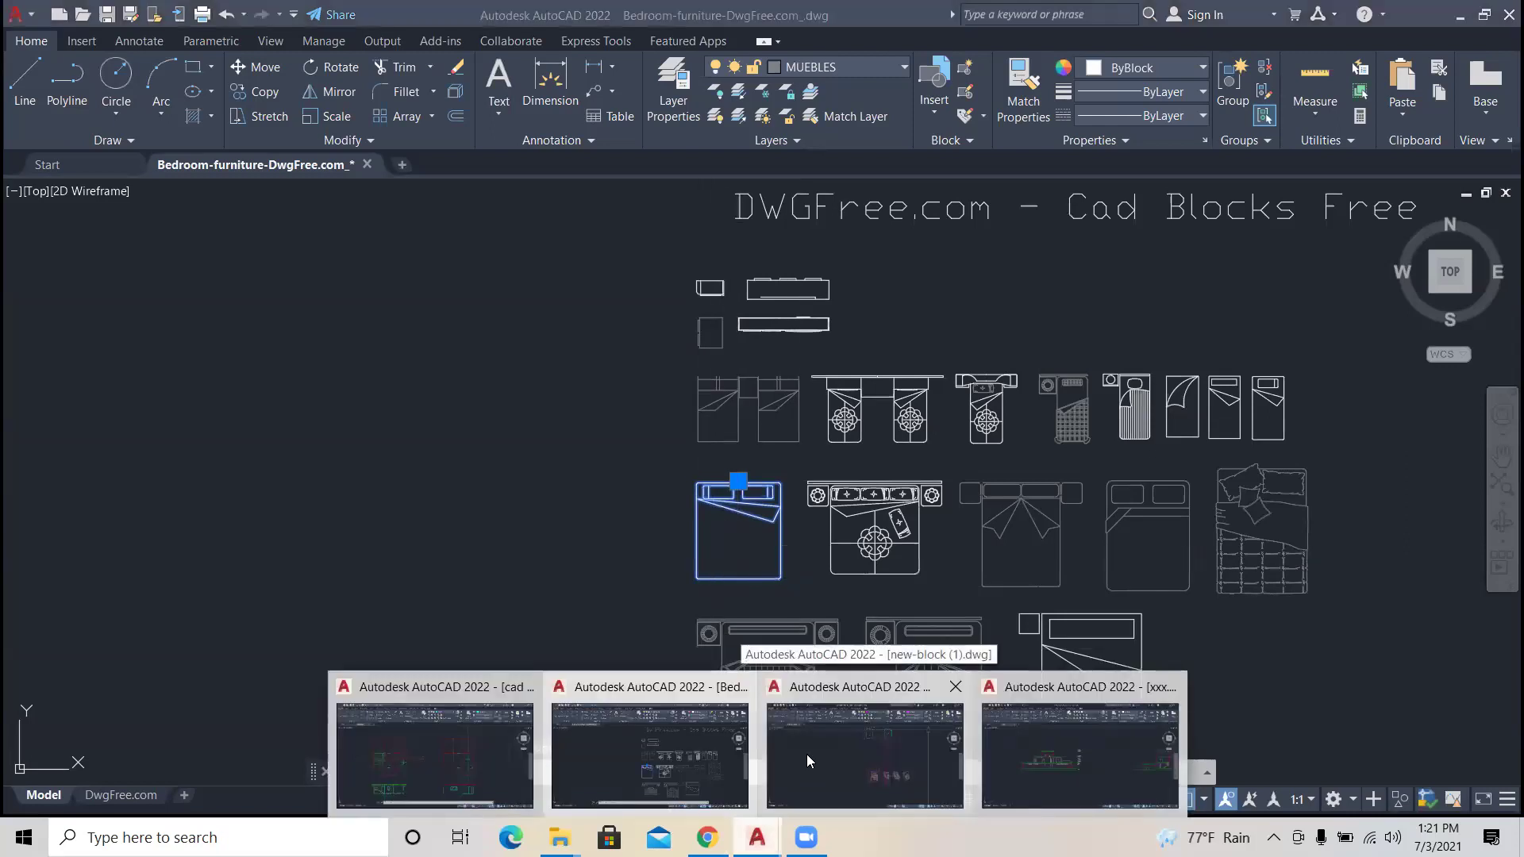
left_click(806, 754)
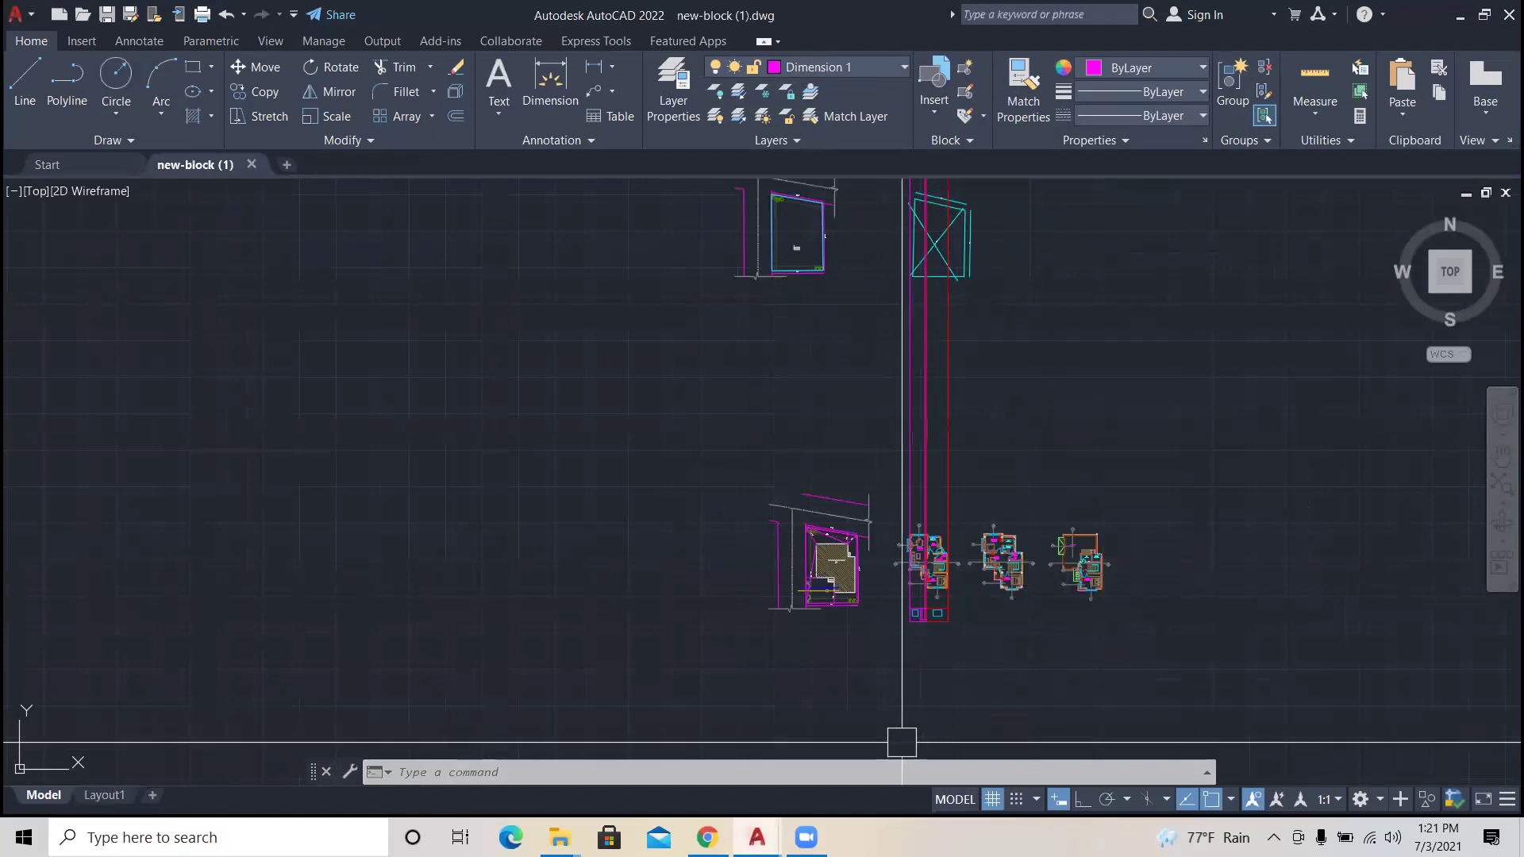
left_click(756, 837)
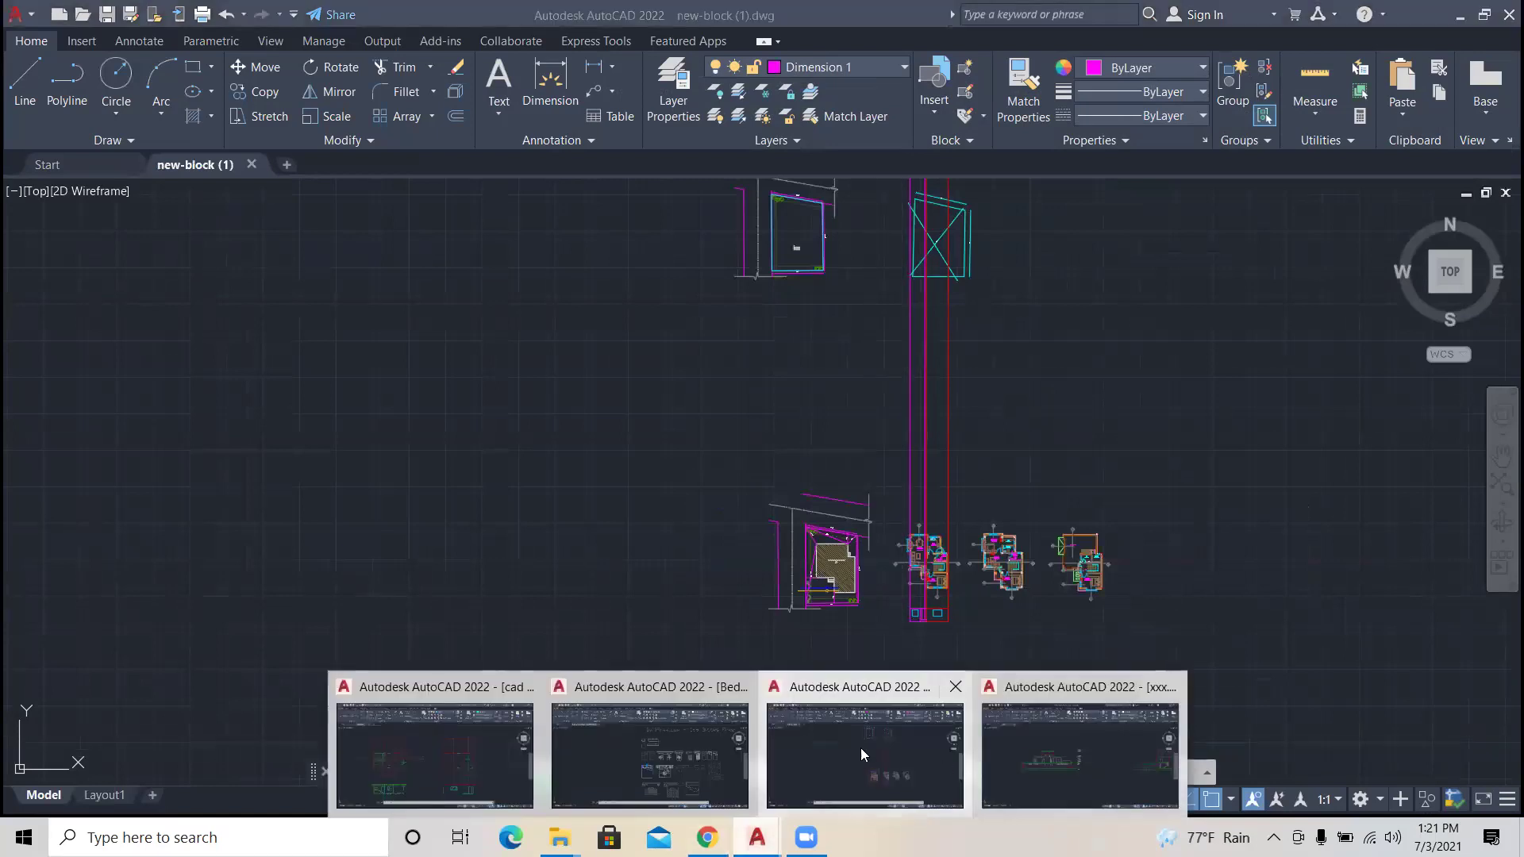
left_click(467, 754)
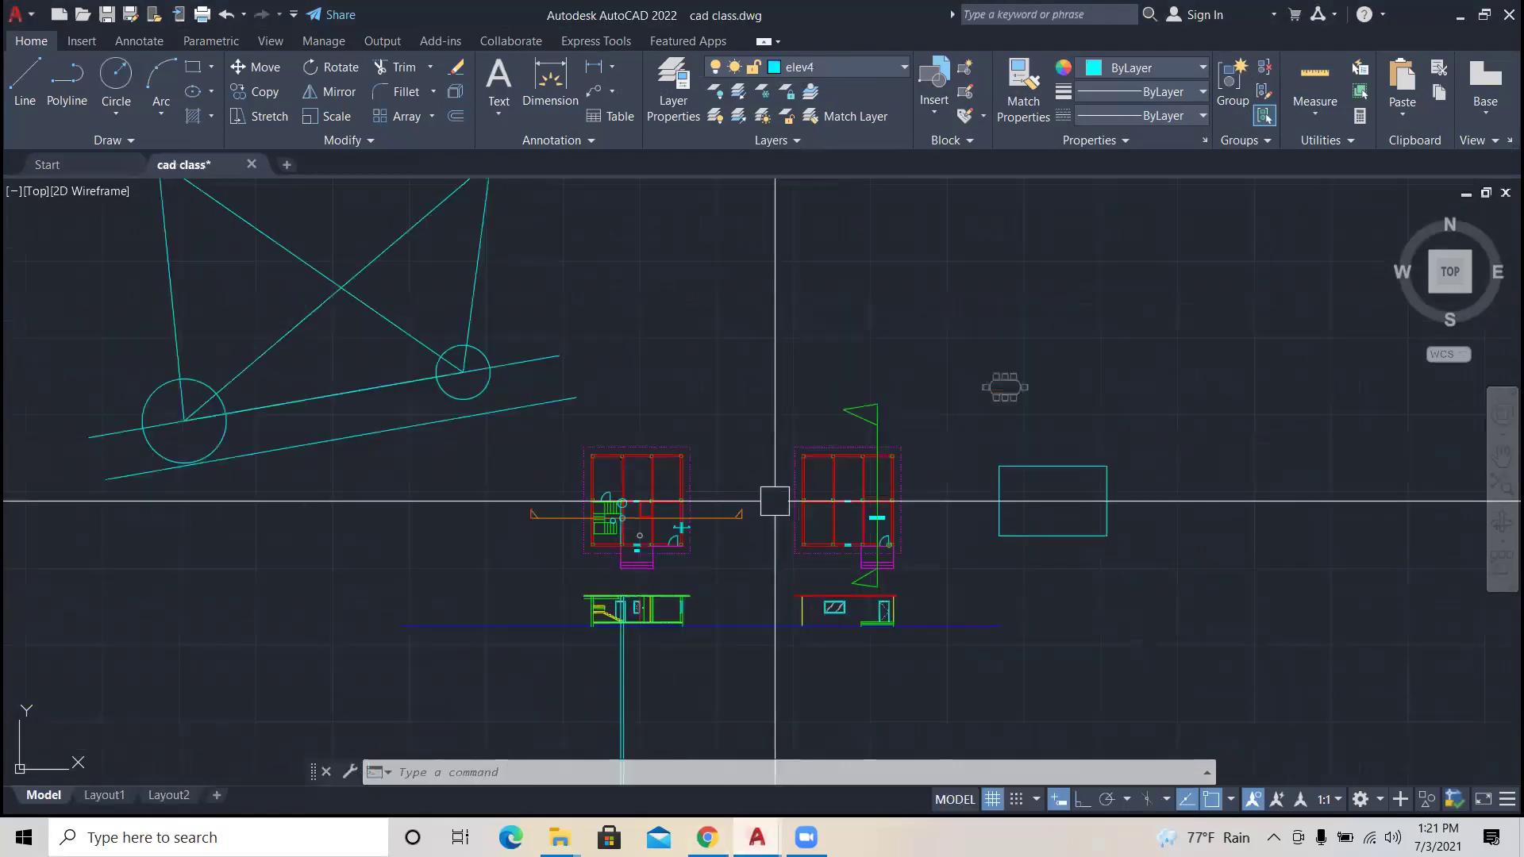
scroll(659, 508, "up", 2)
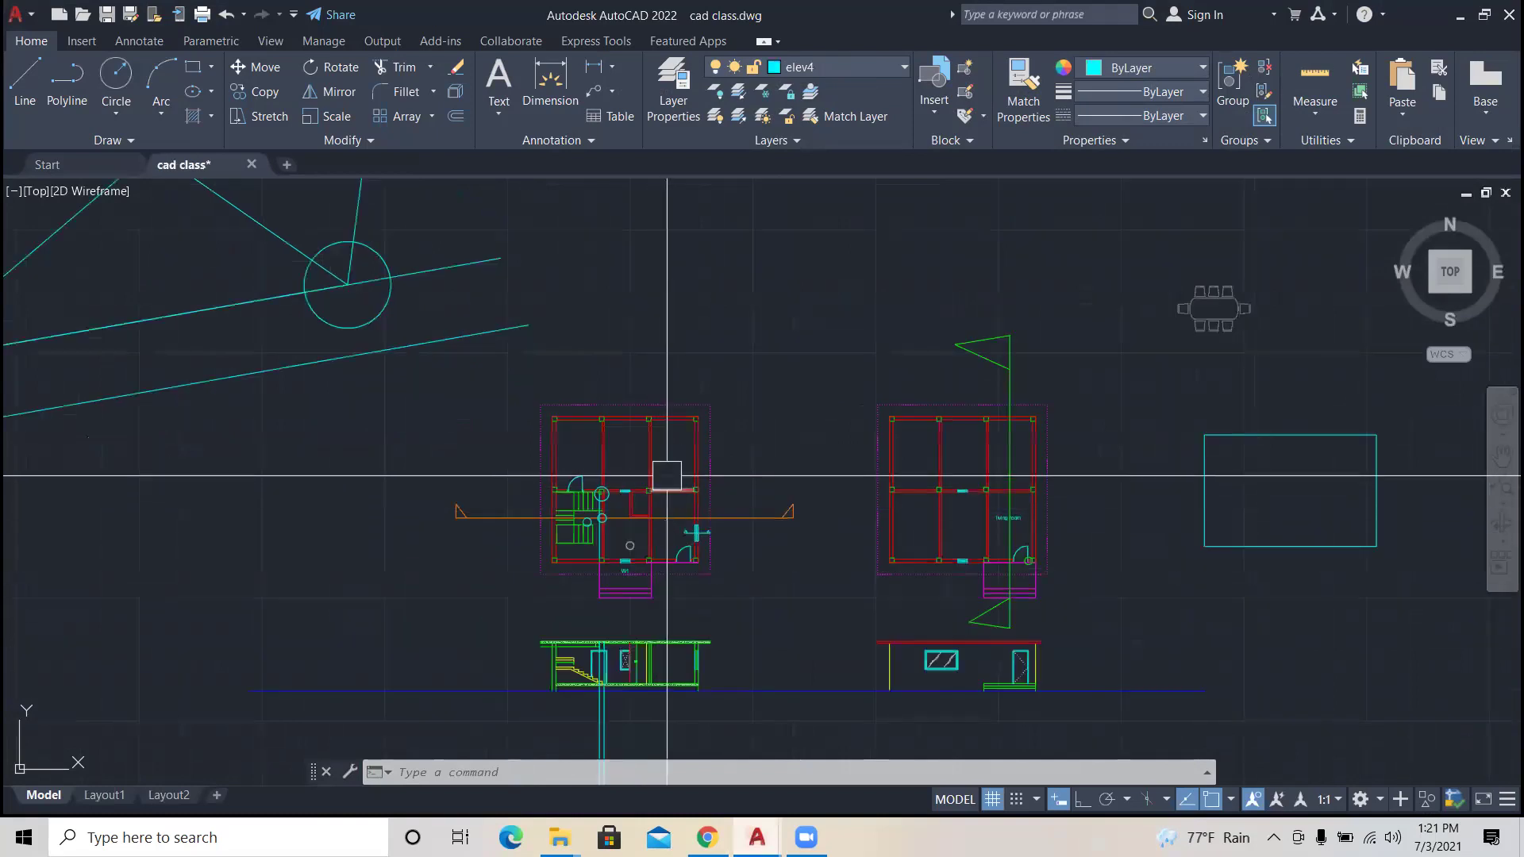
scroll(667, 475, "up", 4)
Step: Paste the copied double bed block into the upper-right room of the left floor plan
key("ctrl+v")
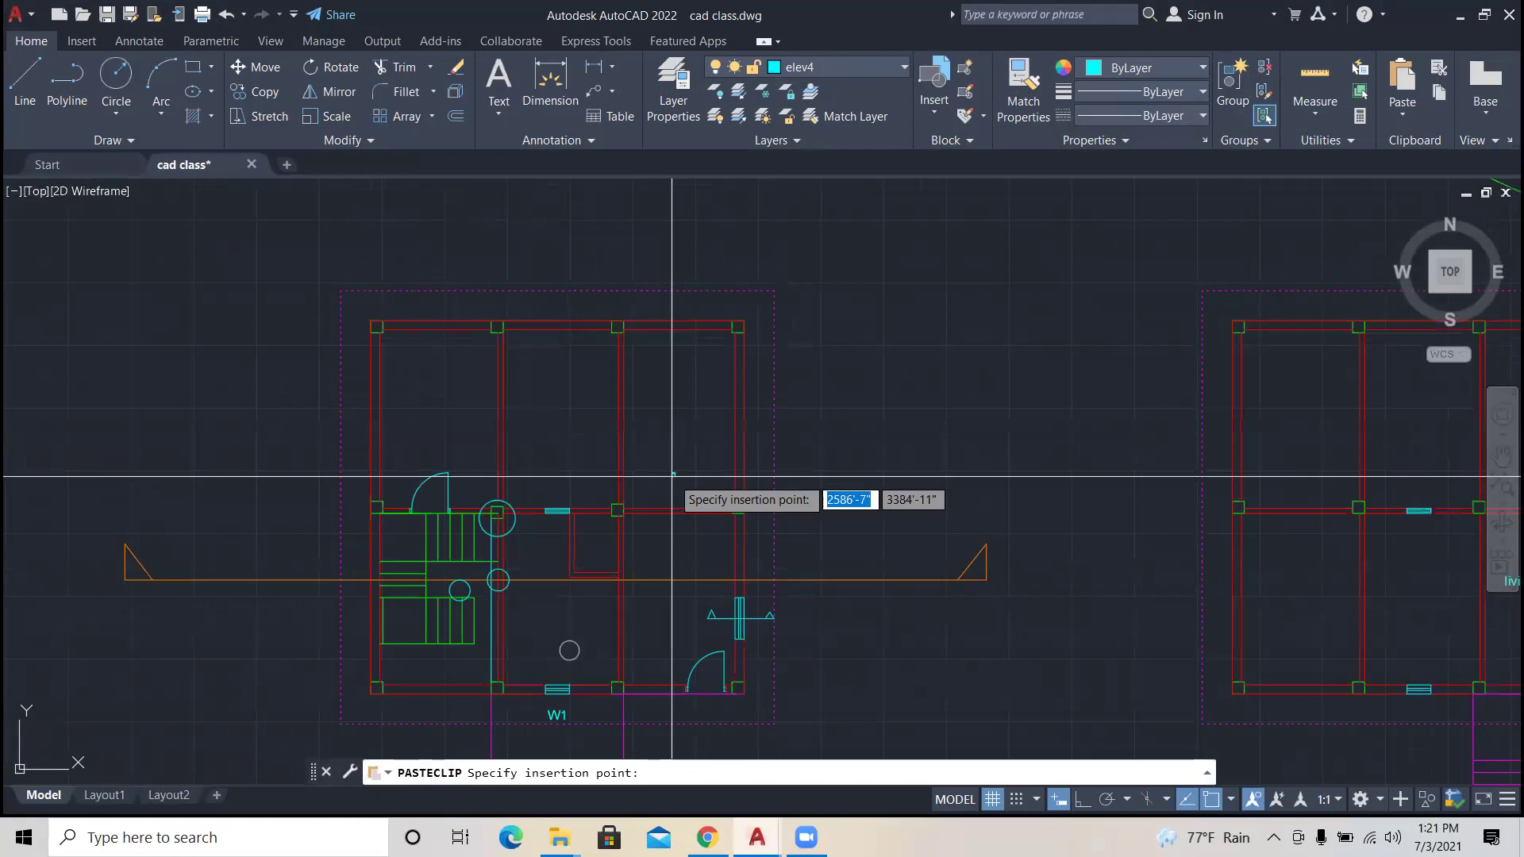
scroll(672, 476, "up", 2)
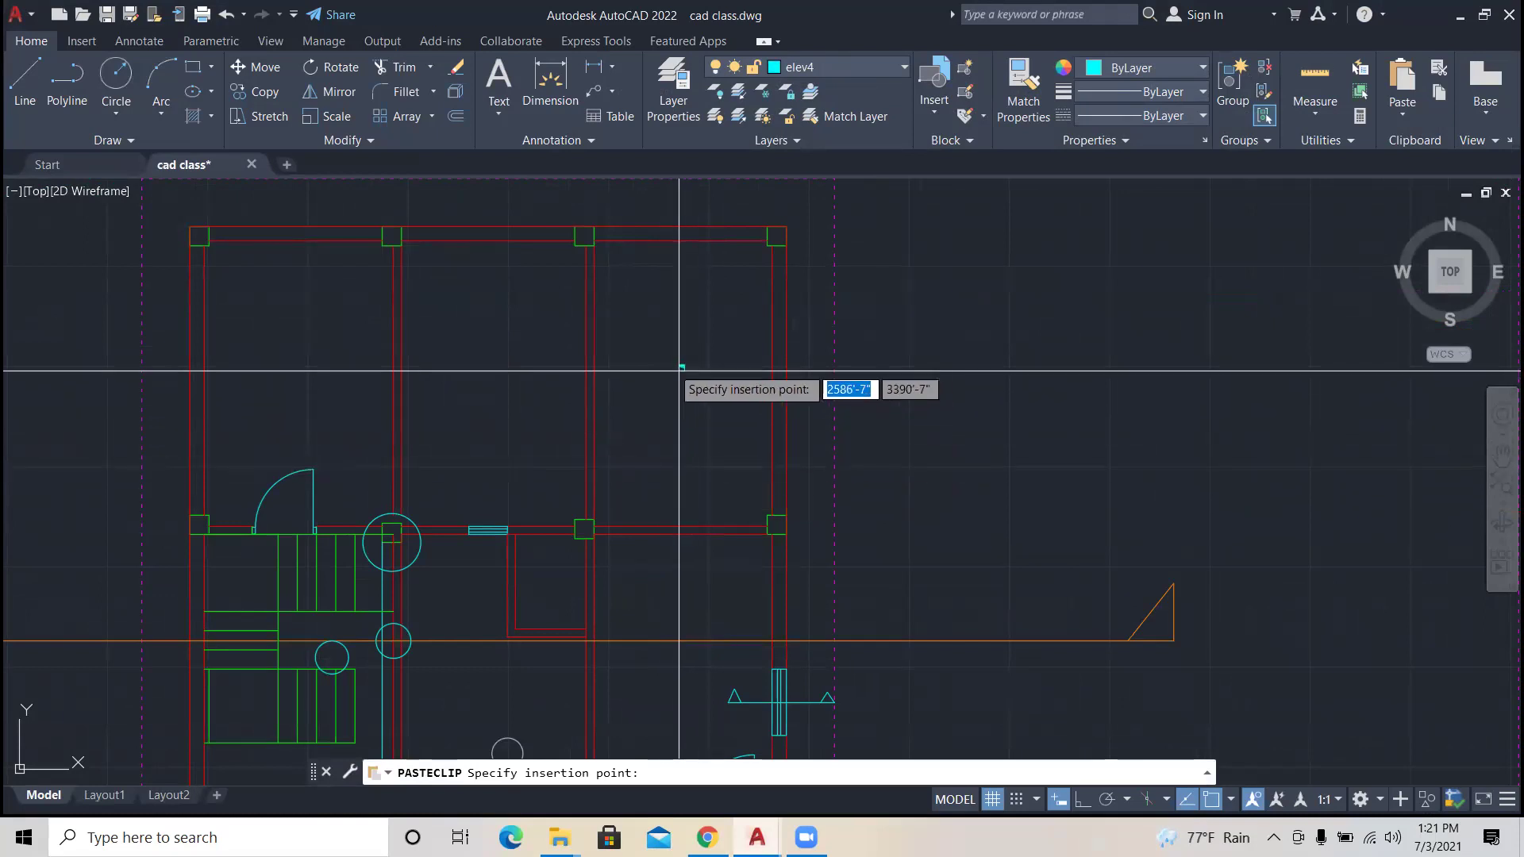
scroll(682, 384, "up", 3)
scroll(680, 403, "down", 3)
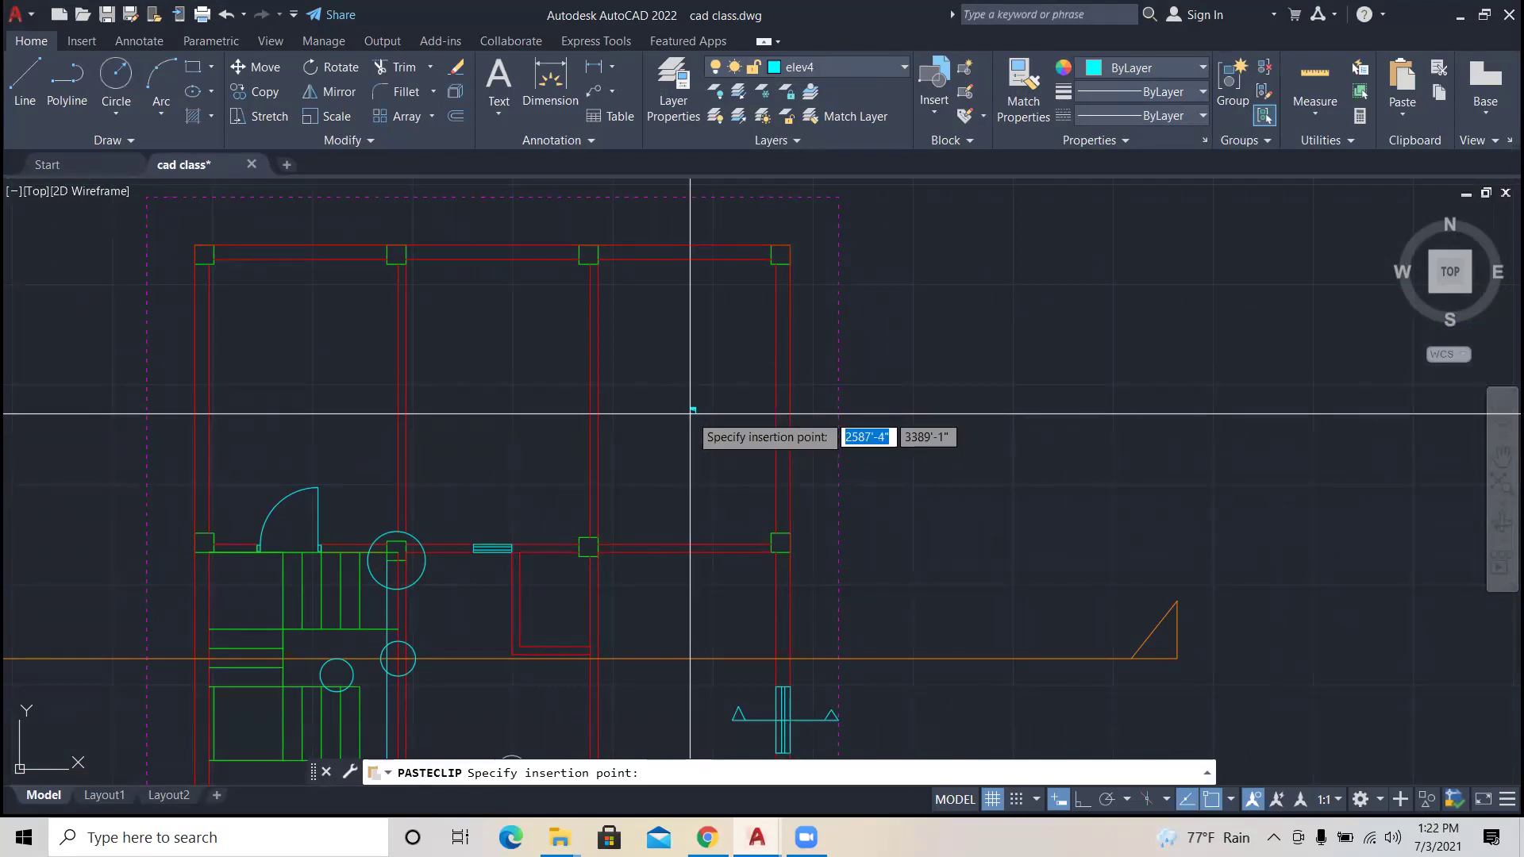
scroll(690, 415, "down", 2)
scroll(688, 415, "up", 2)
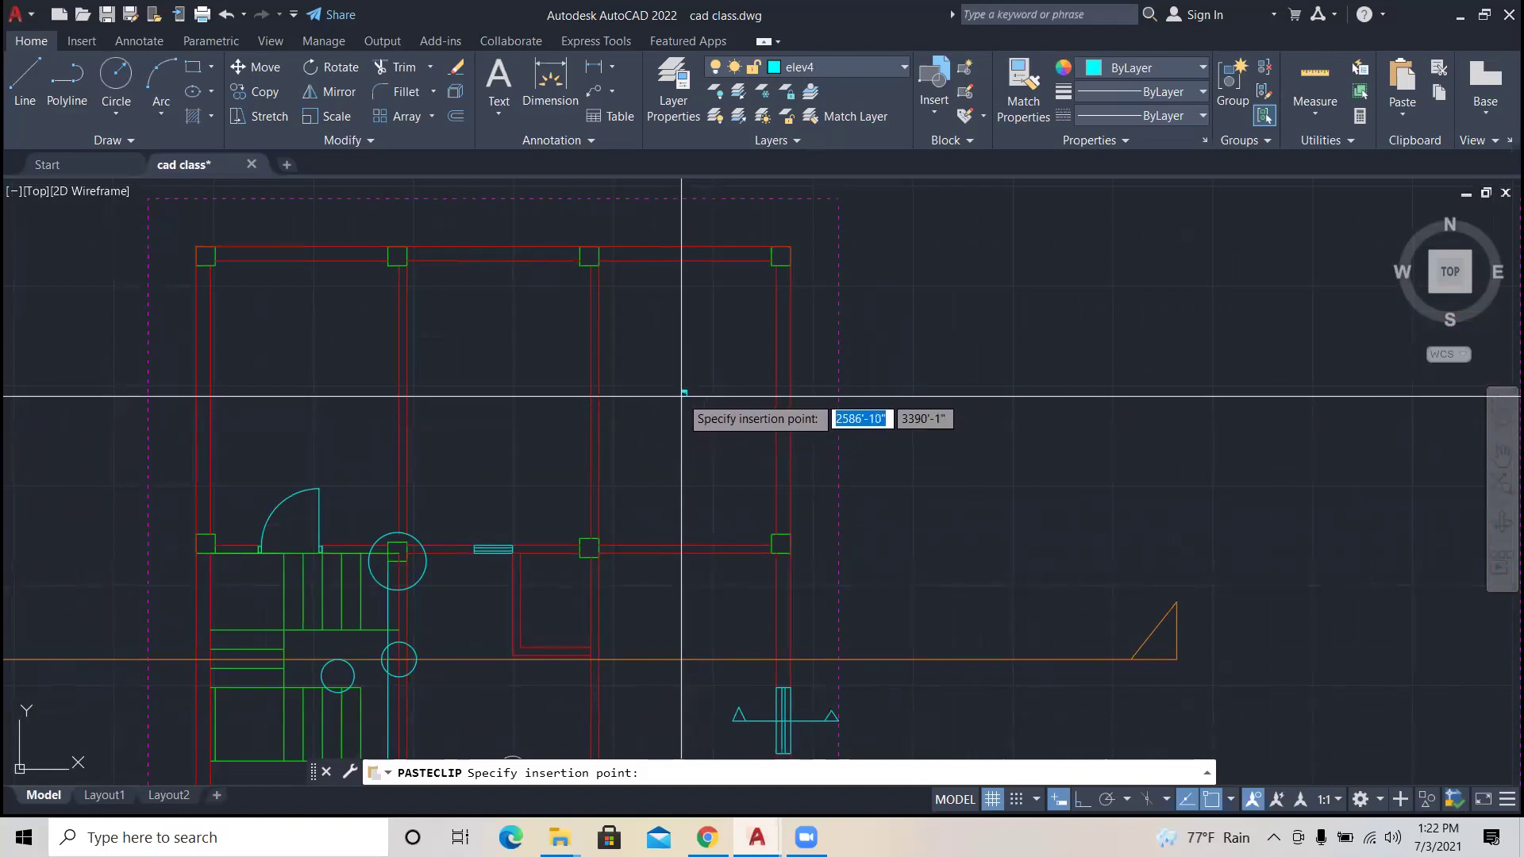
key("Escape")
key("Escape")
key("Escape")
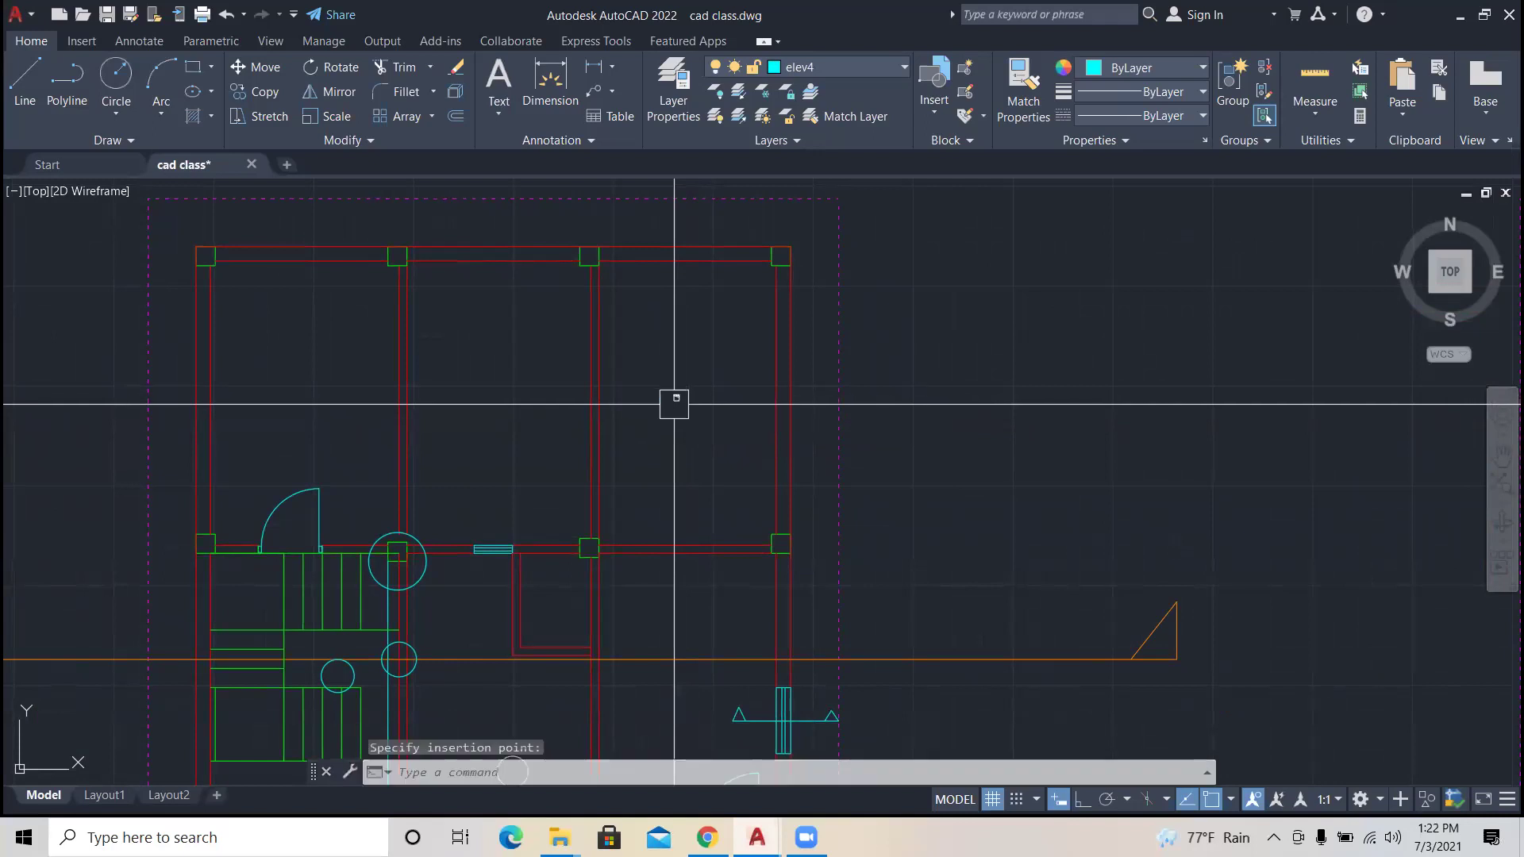
Step: Draw a horizontal 5' reference line just above the pasted bed block, with Ortho on
scroll(681, 392, "up", 5)
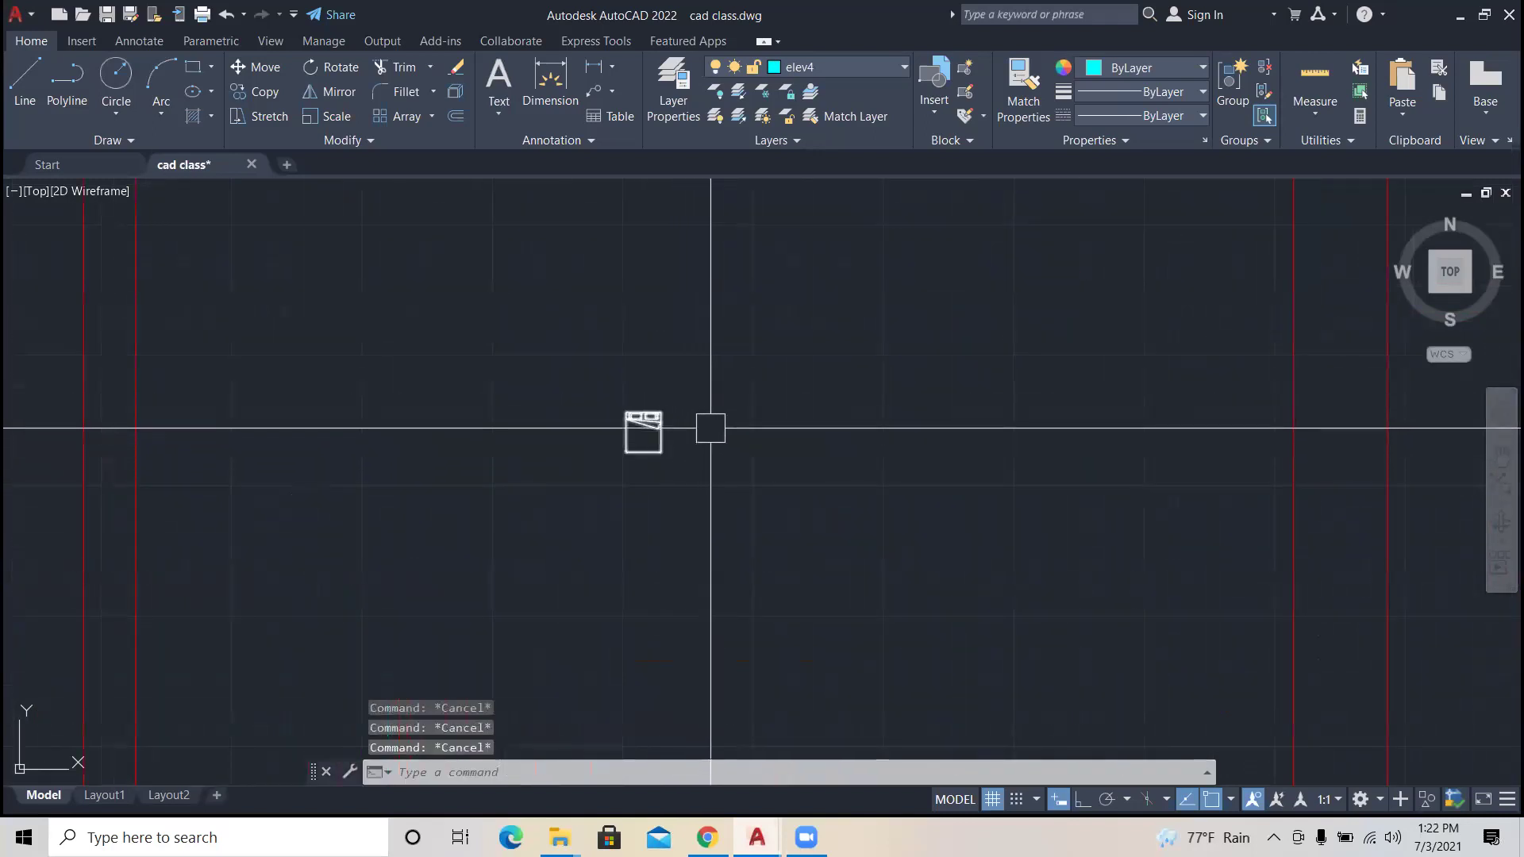
type("l")
key("Return")
left_click(625, 308)
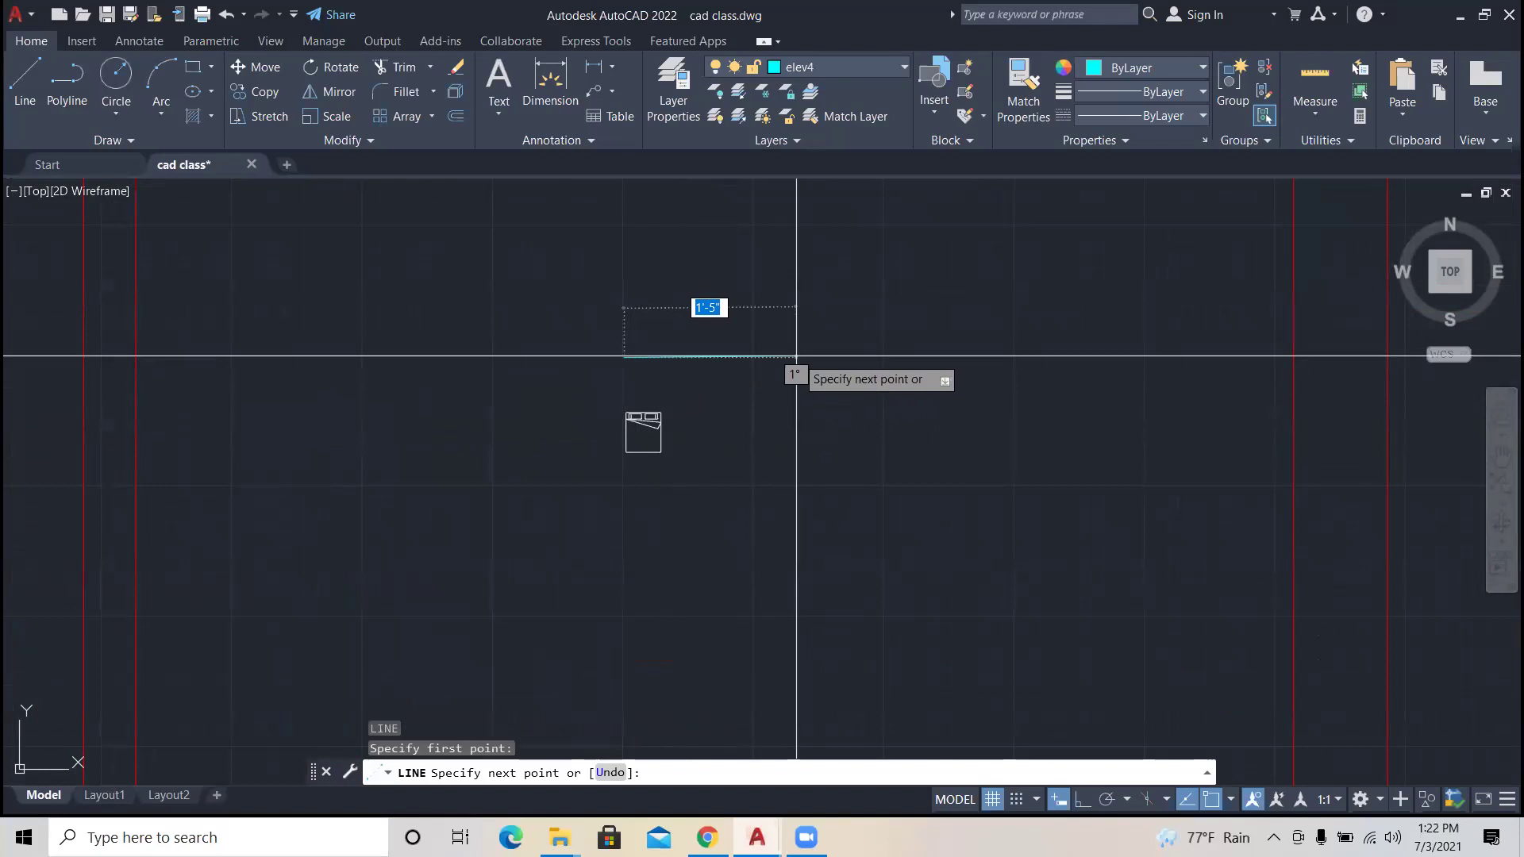
key("F8")
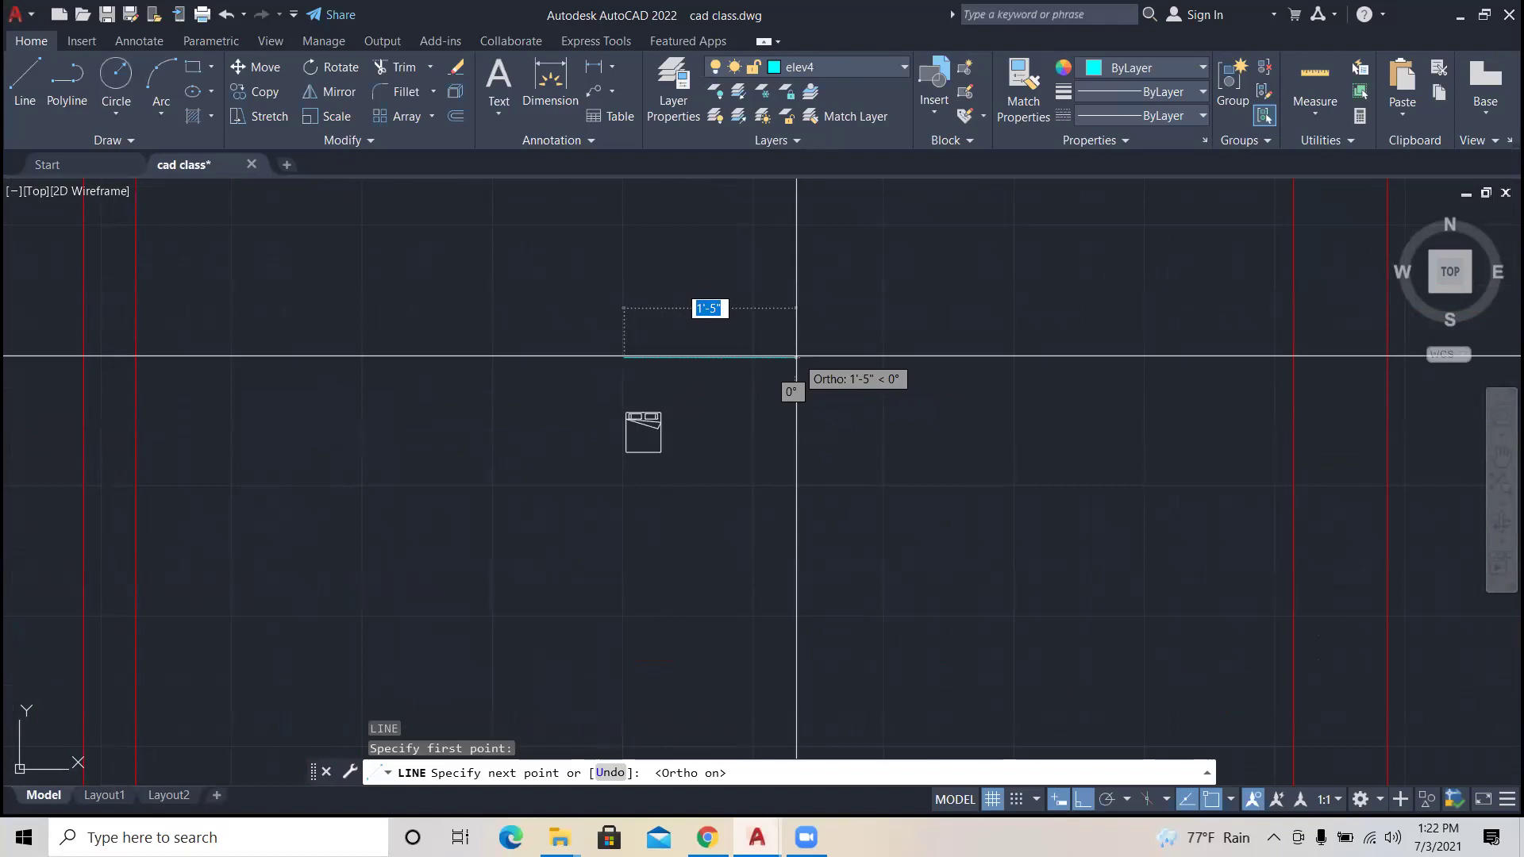
type("5")
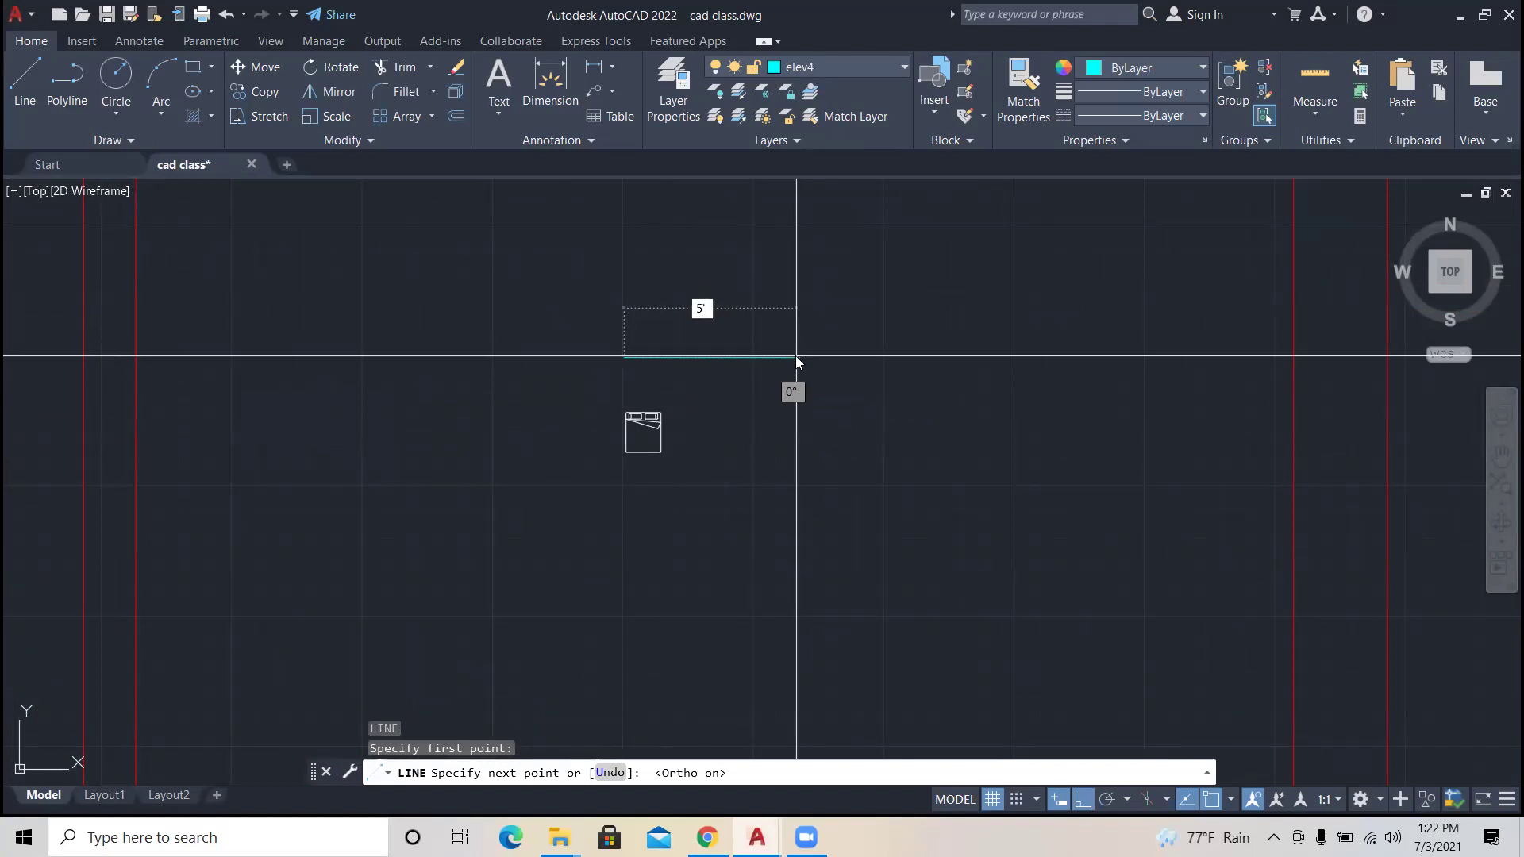
key("Return")
key("Escape")
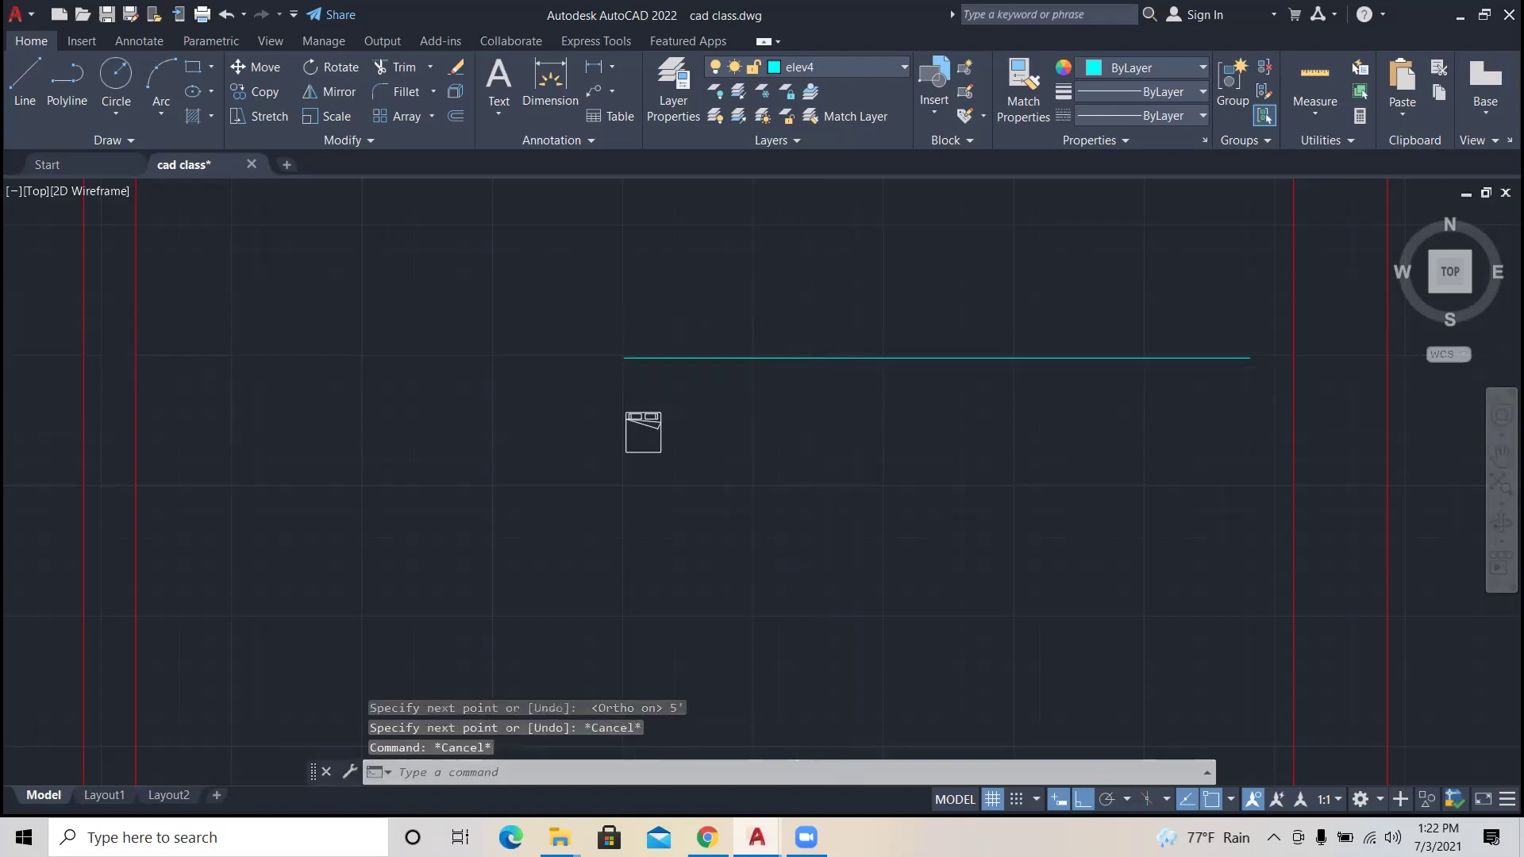
scroll(849, 465, "down", 2)
left_click(911, 483)
left_click(871, 393)
key("Escape")
key("Escape")
key("Escape")
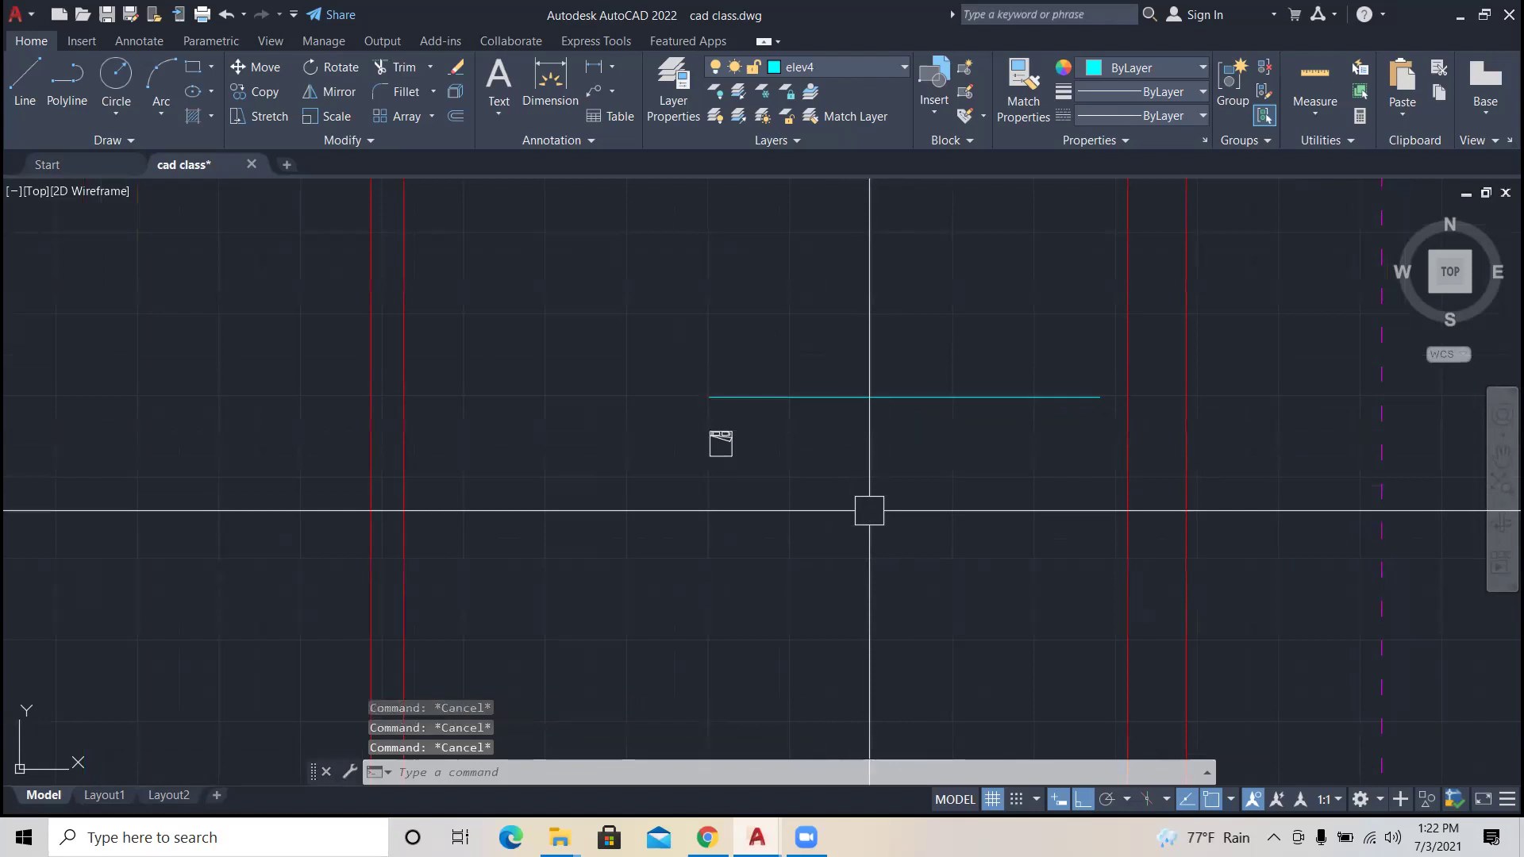
left_click(869, 510)
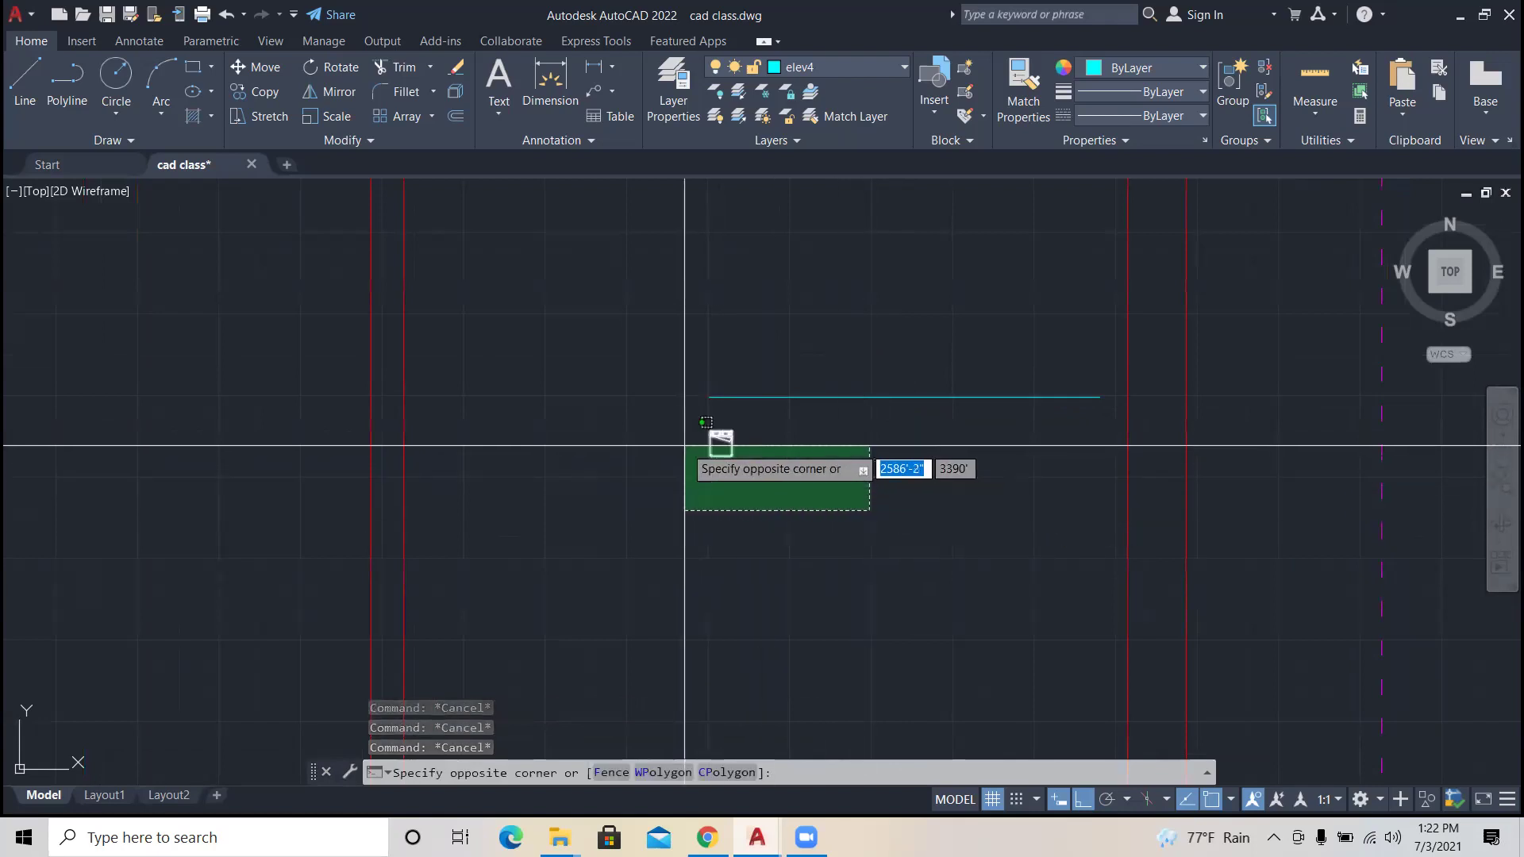
key("Escape")
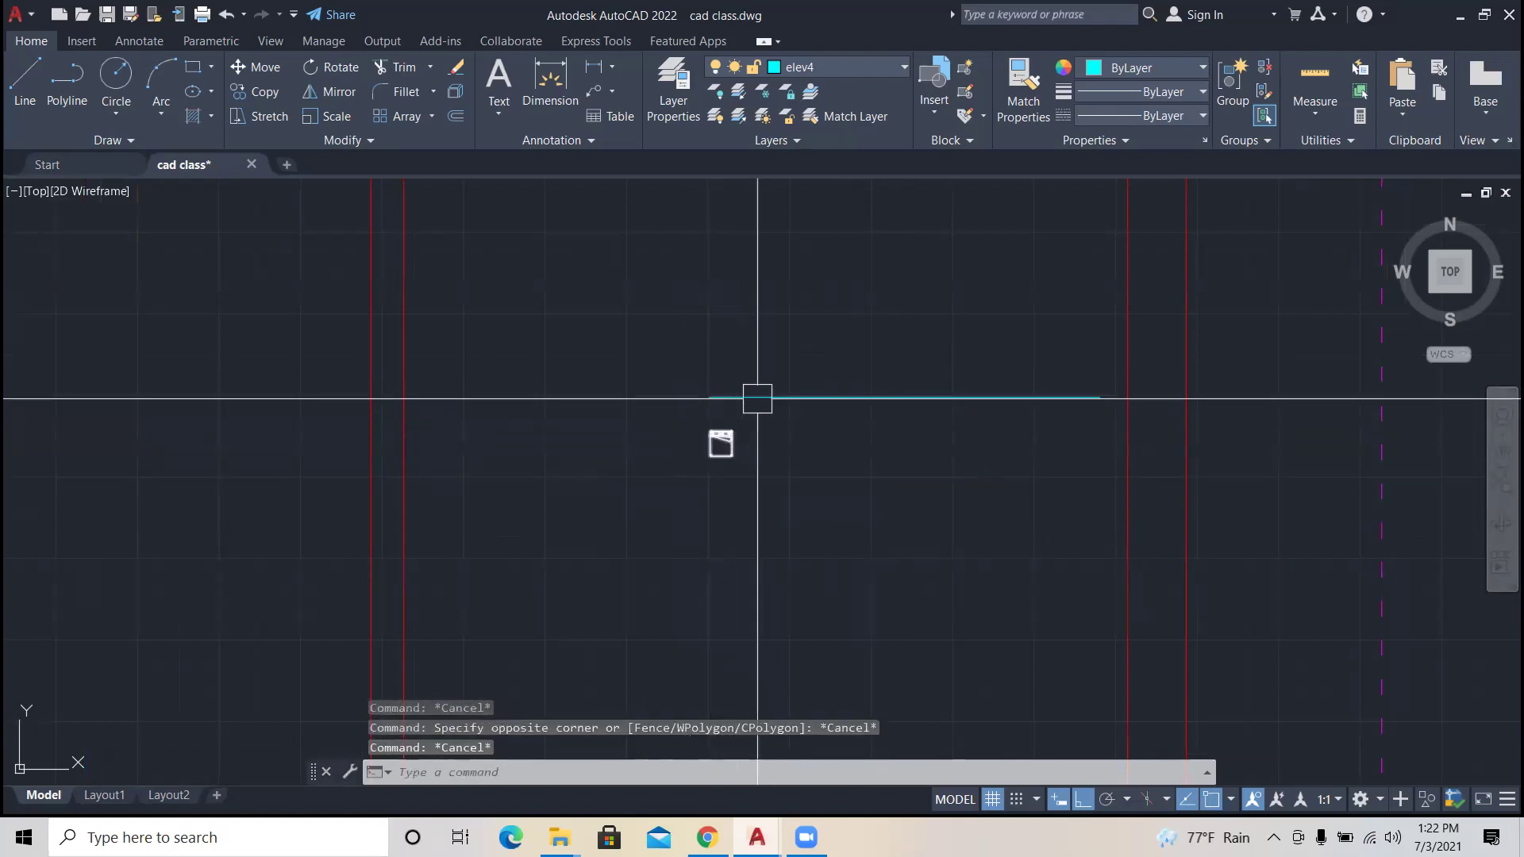
Step: Align the bed block, matching the midpoint of its left side to the left endpoint of the reference line with Ortho off
left_click(782, 521)
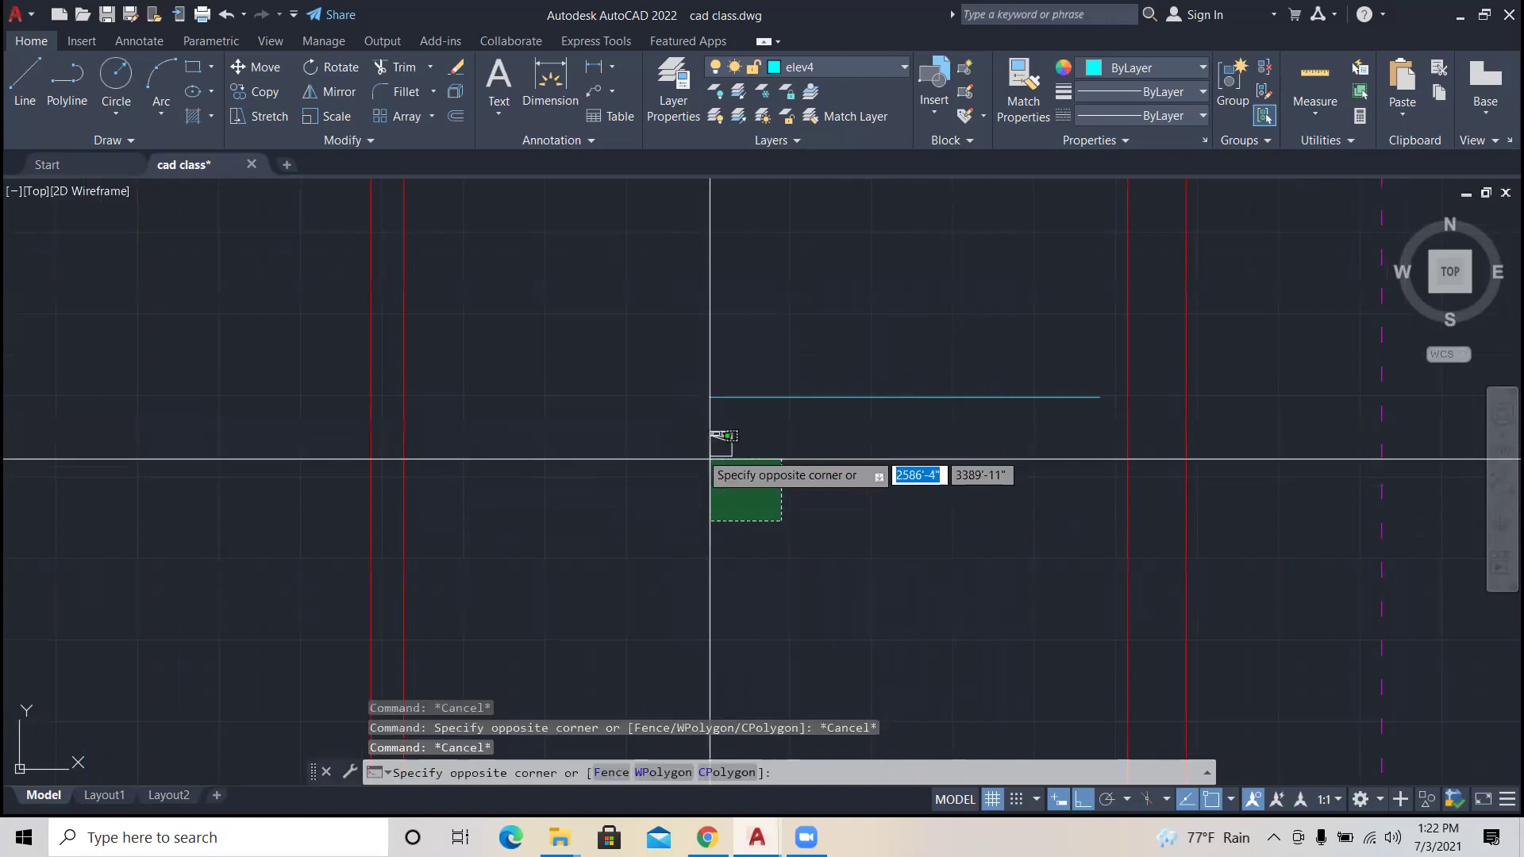
left_click(718, 436)
scroll(753, 465, "up", 2)
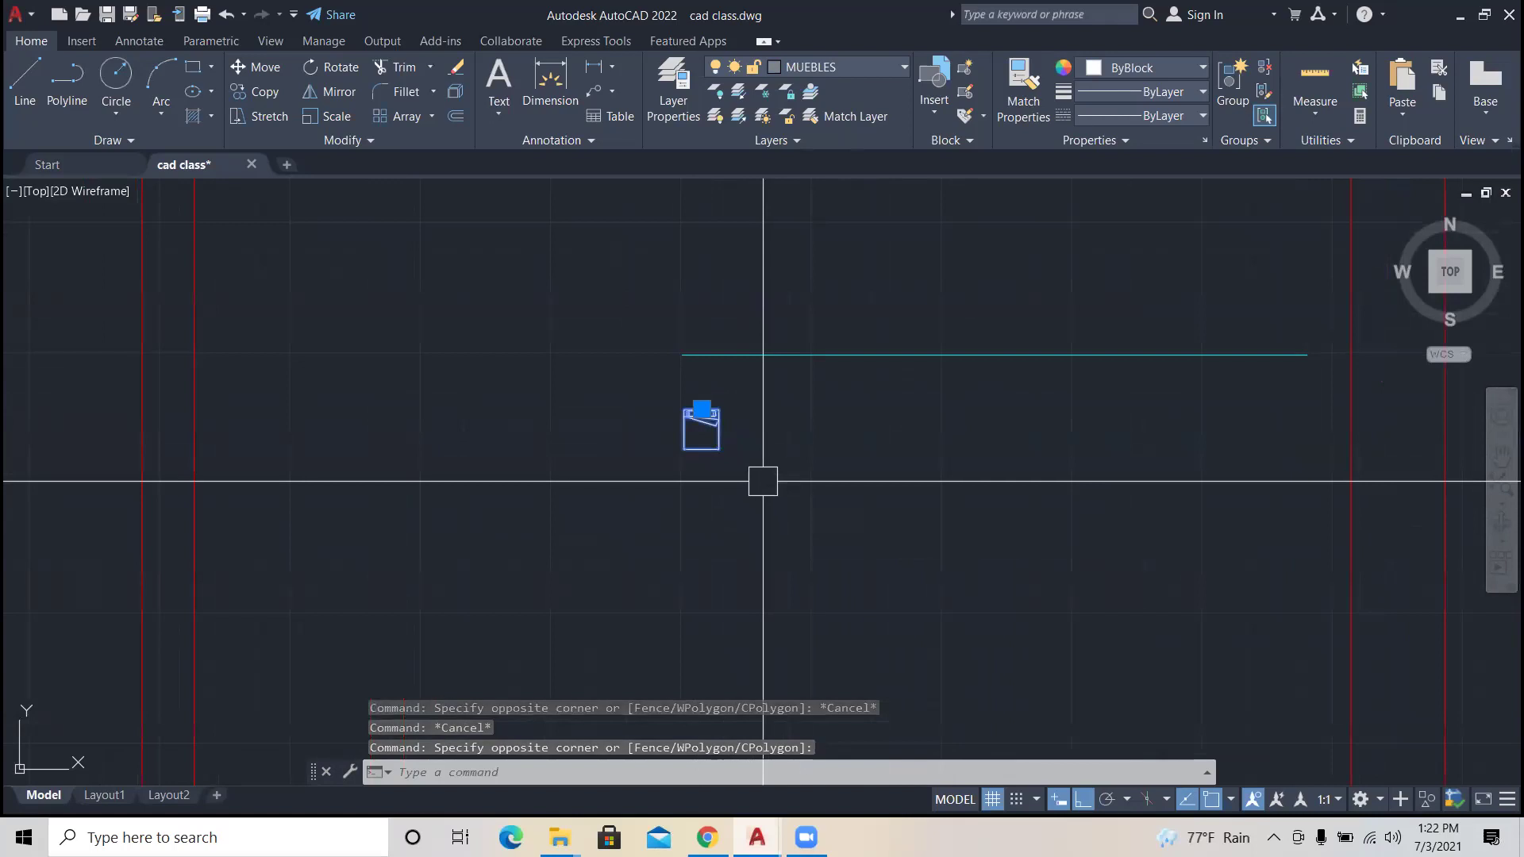
type("AL")
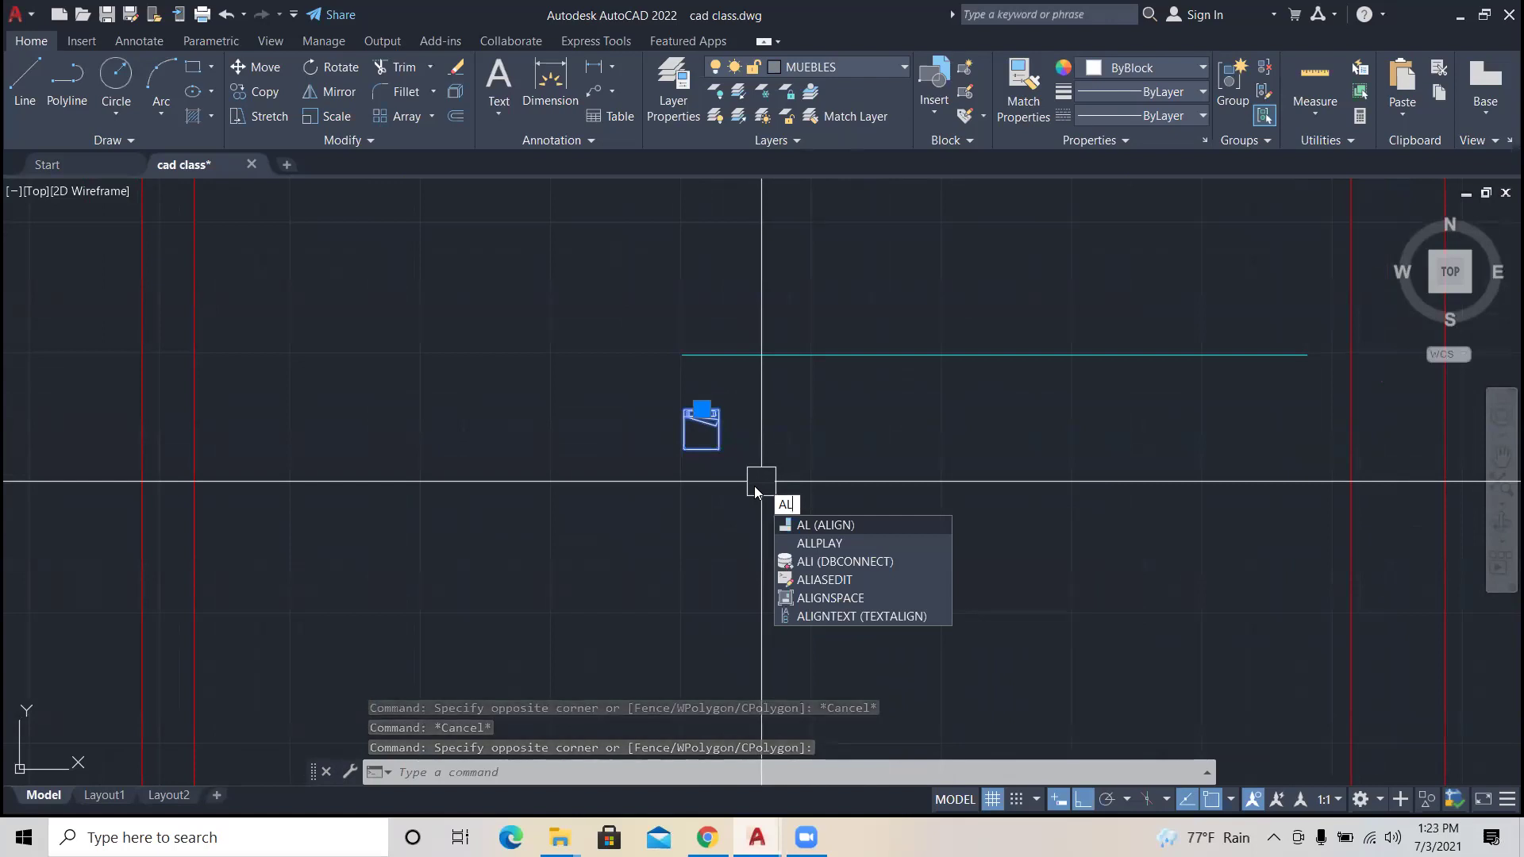
key("Return")
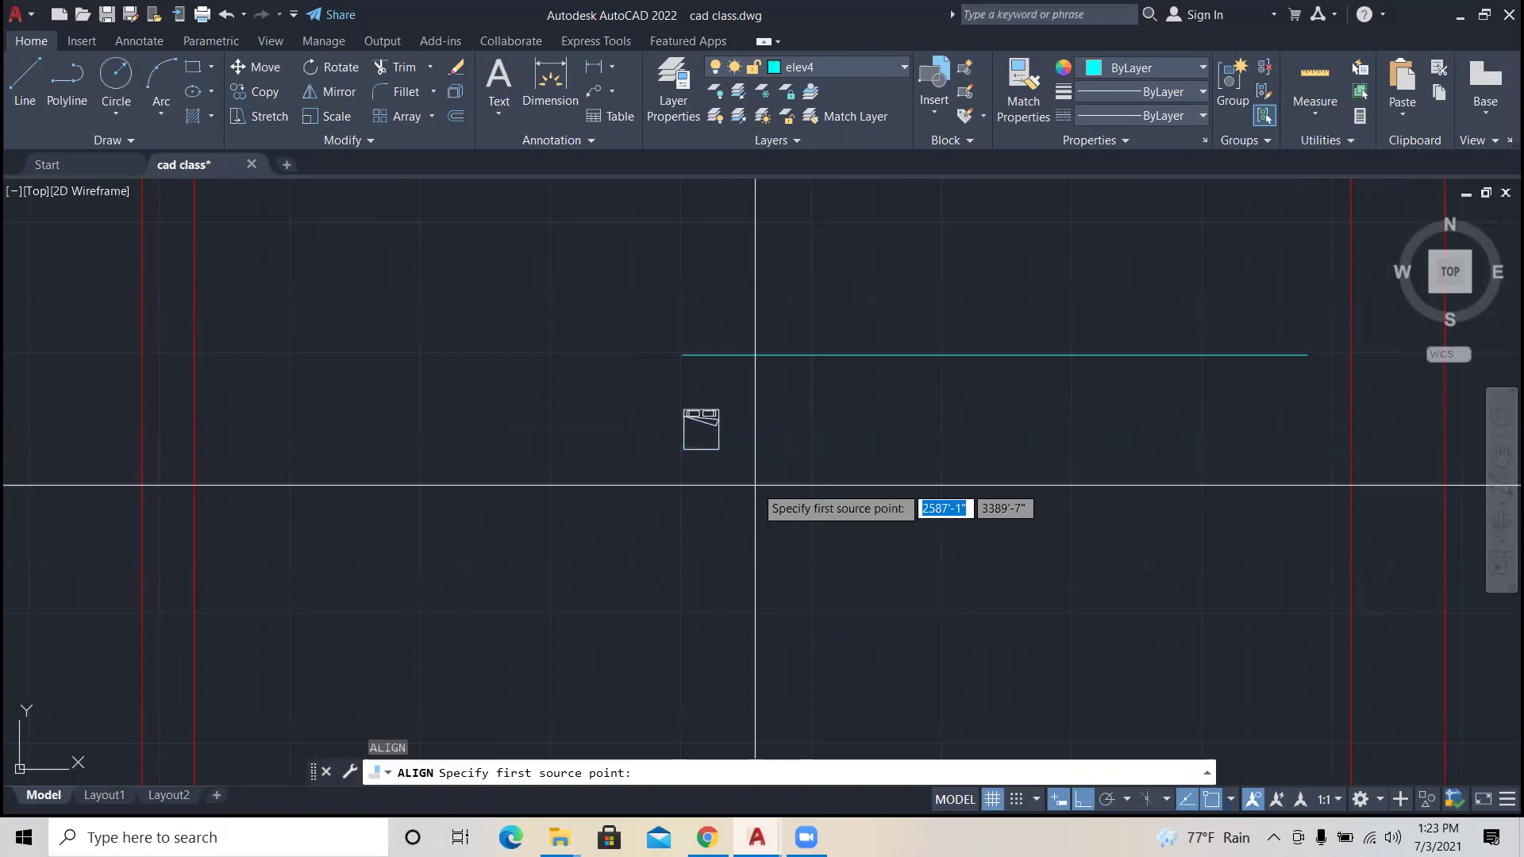
scroll(735, 433, "up", 4)
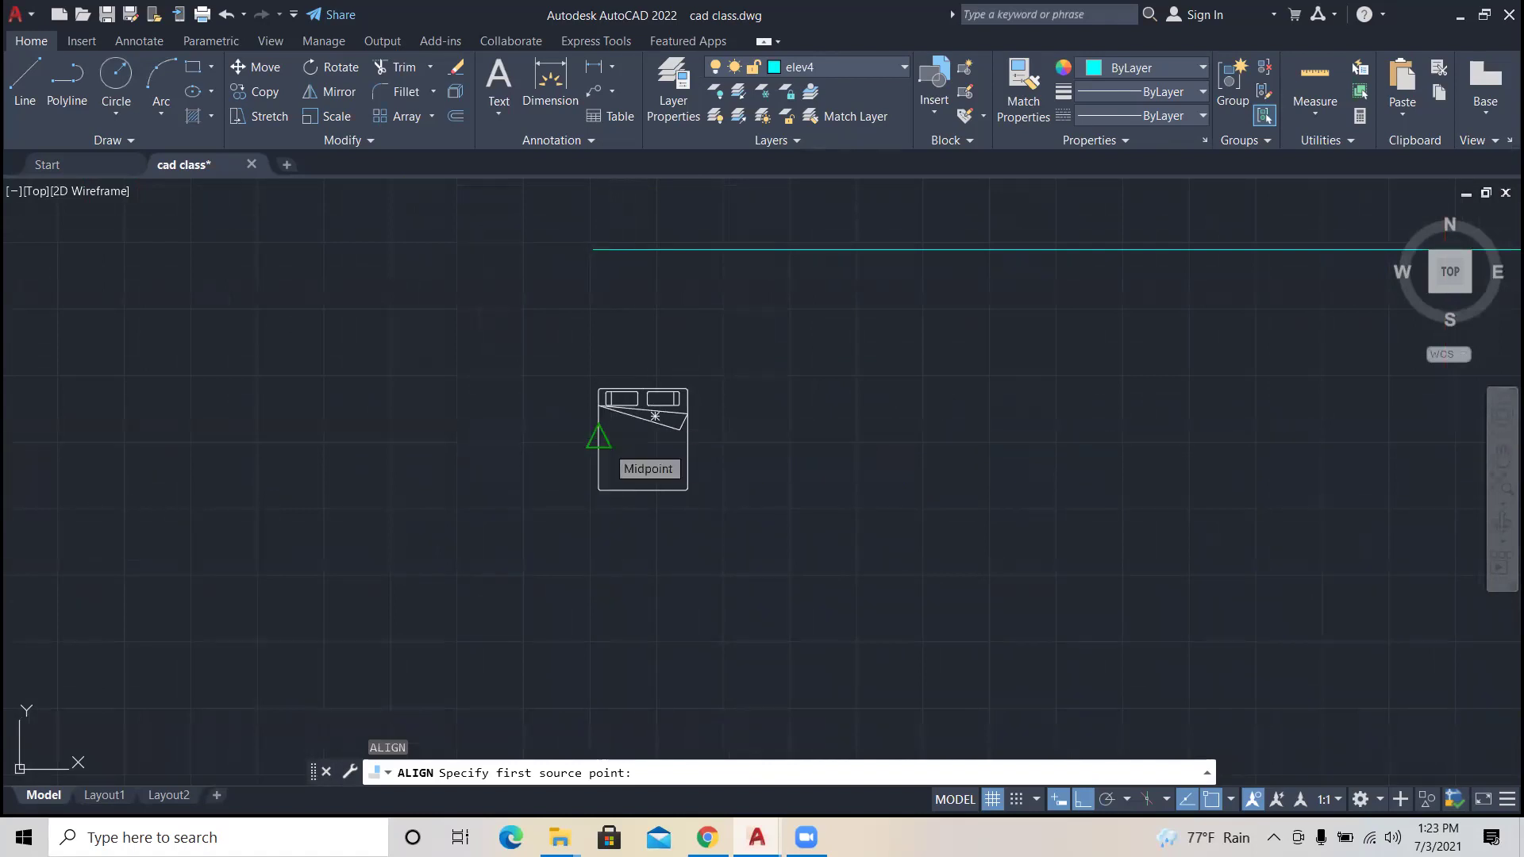
left_click(599, 438)
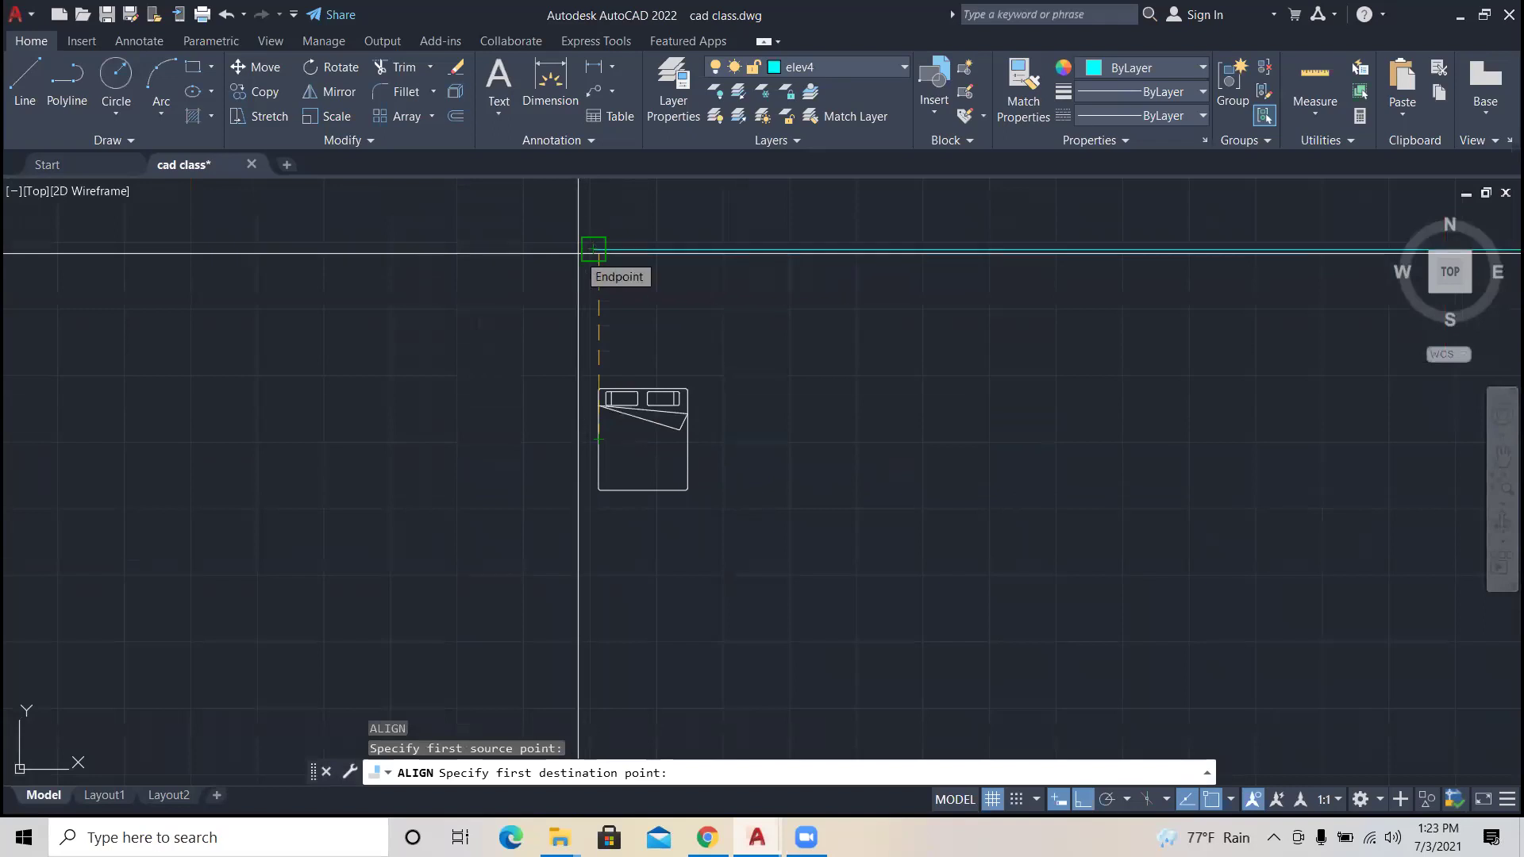
key("F8")
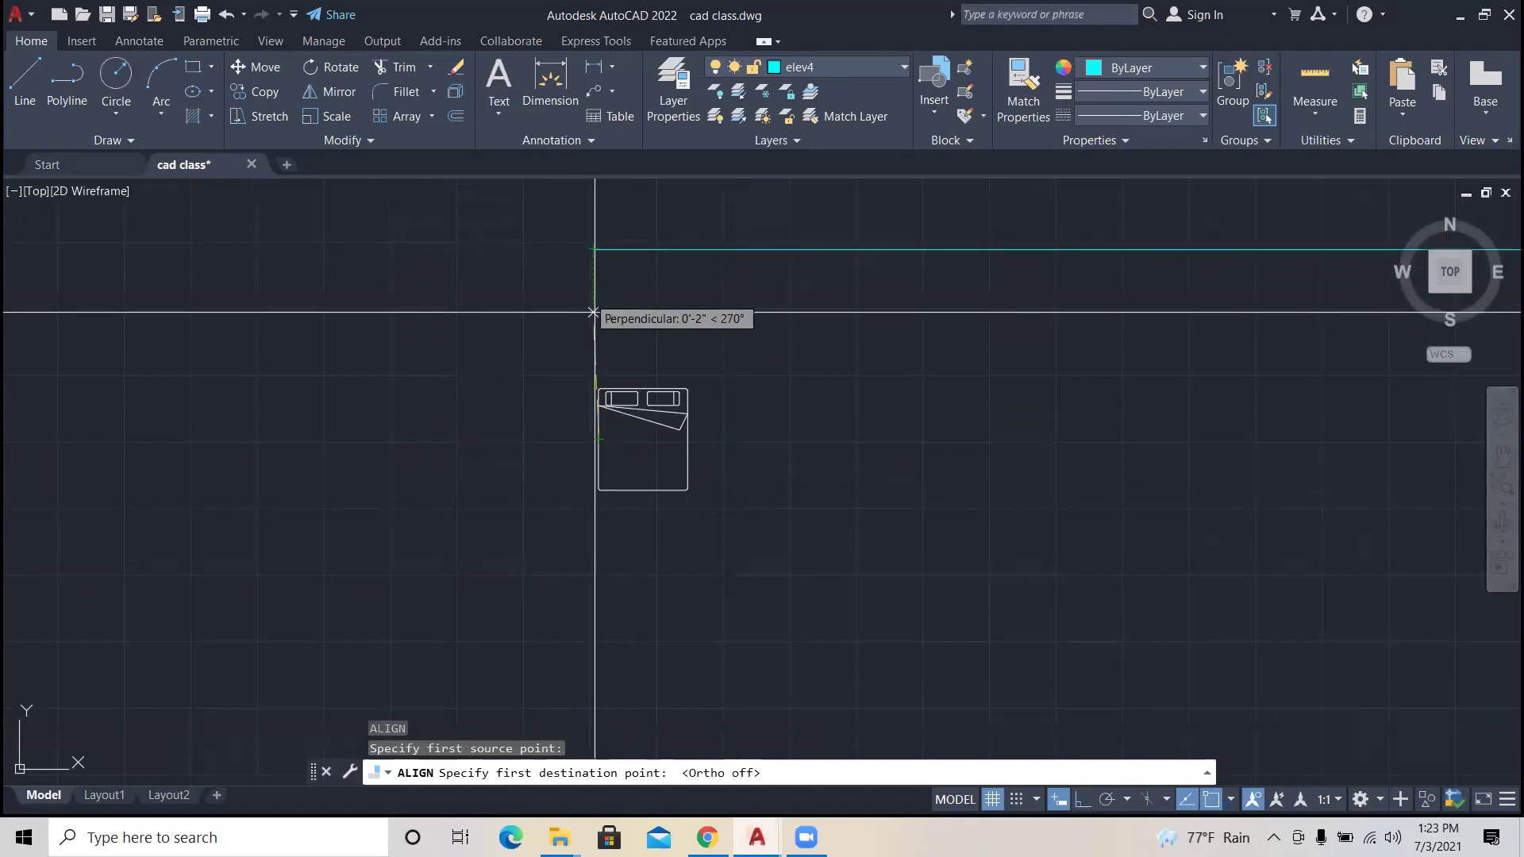
scroll(595, 302, "down", 2)
scroll(568, 295, "up", 4)
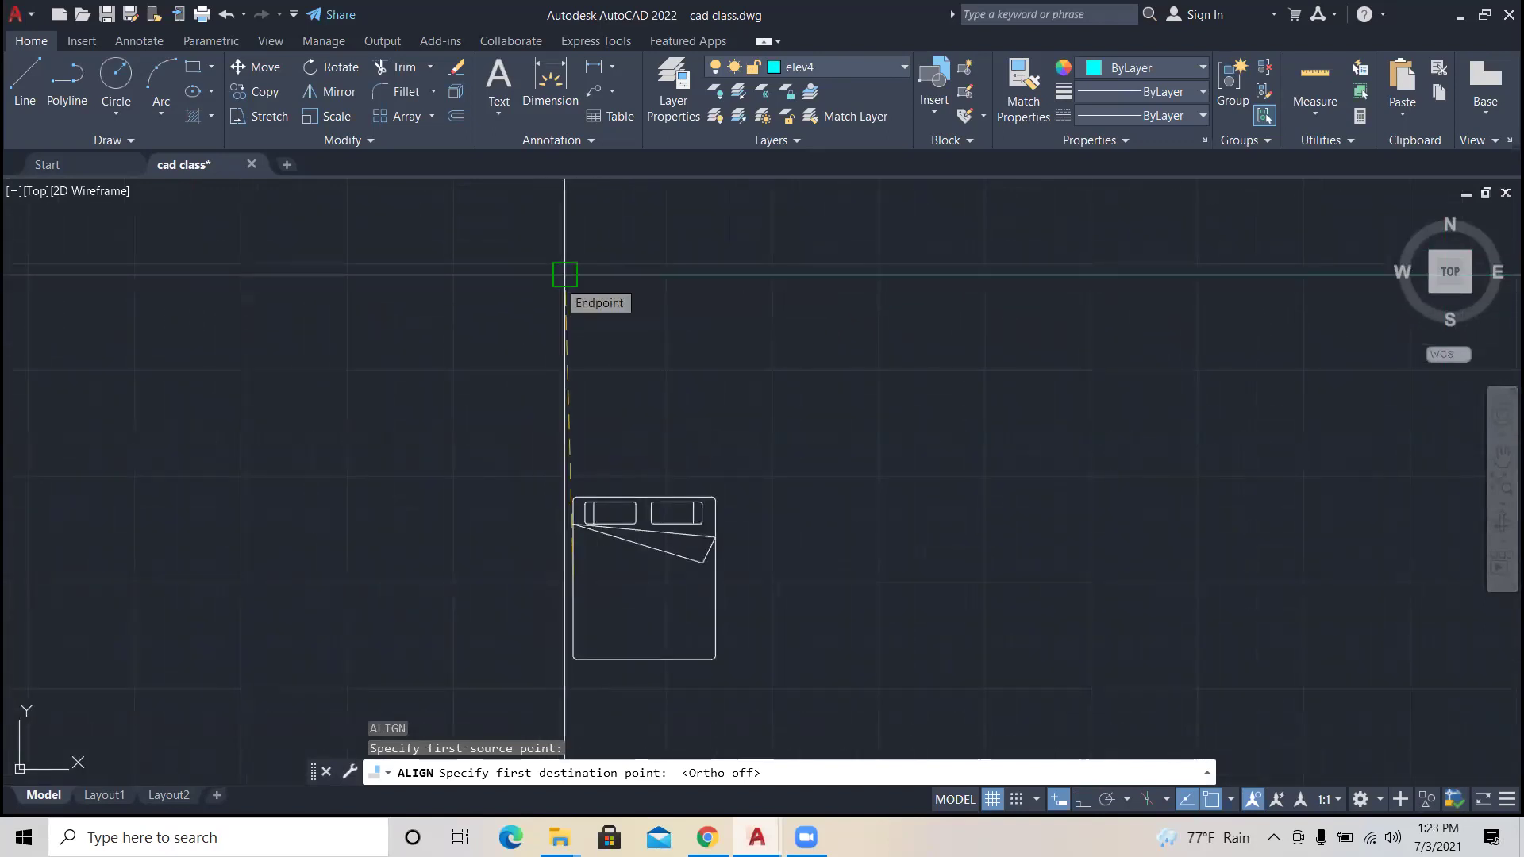
left_click(564, 275)
Step: Match the midpoint of the bed's right side to the reference line's right endpoint and scale the block to the alignment points
scroll(563, 500, "down", 4)
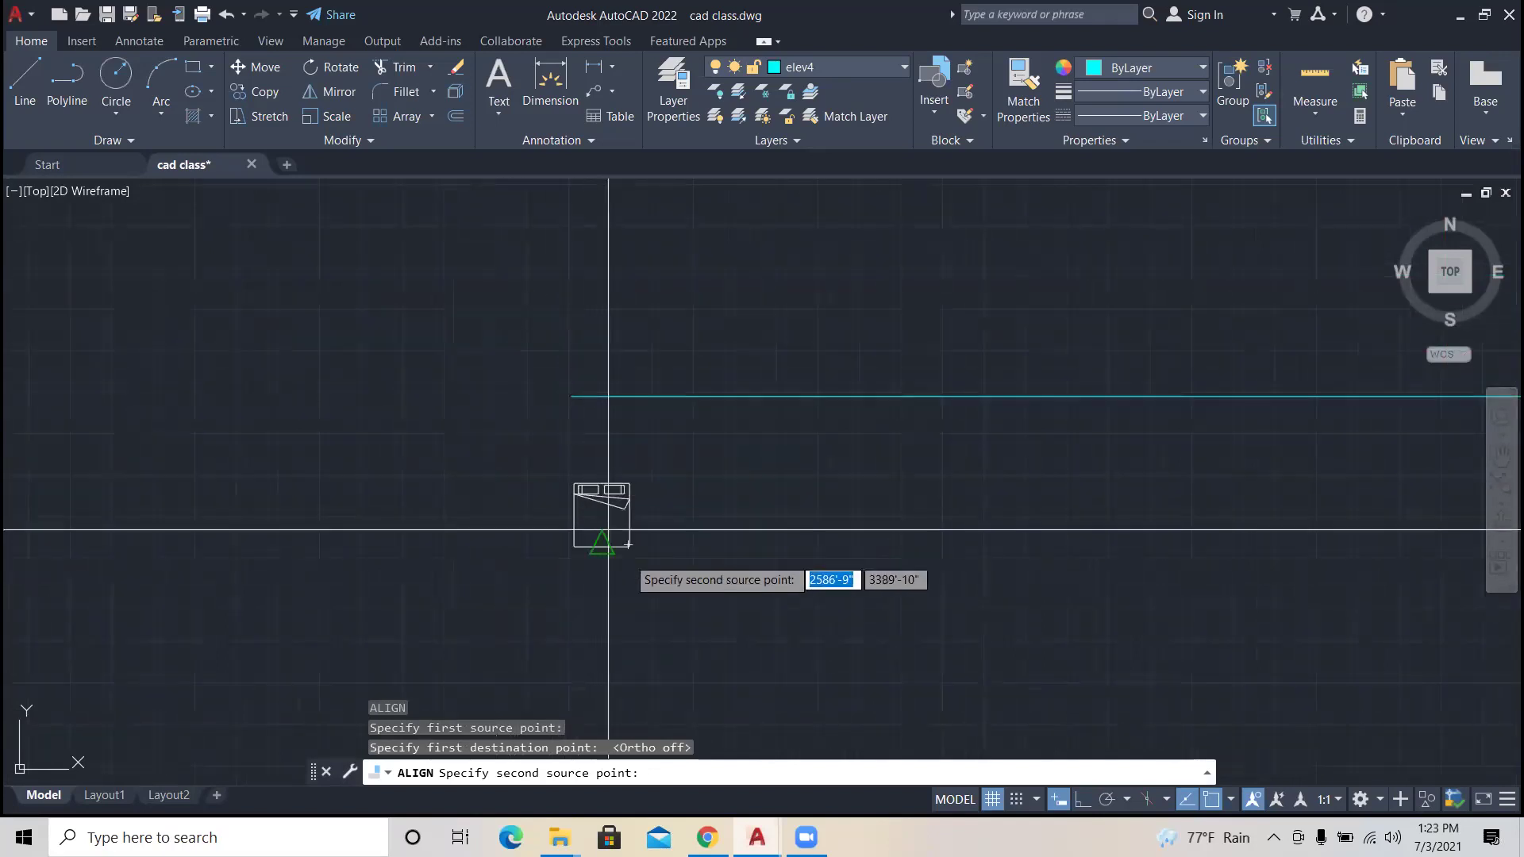
scroll(631, 526, "up", 2)
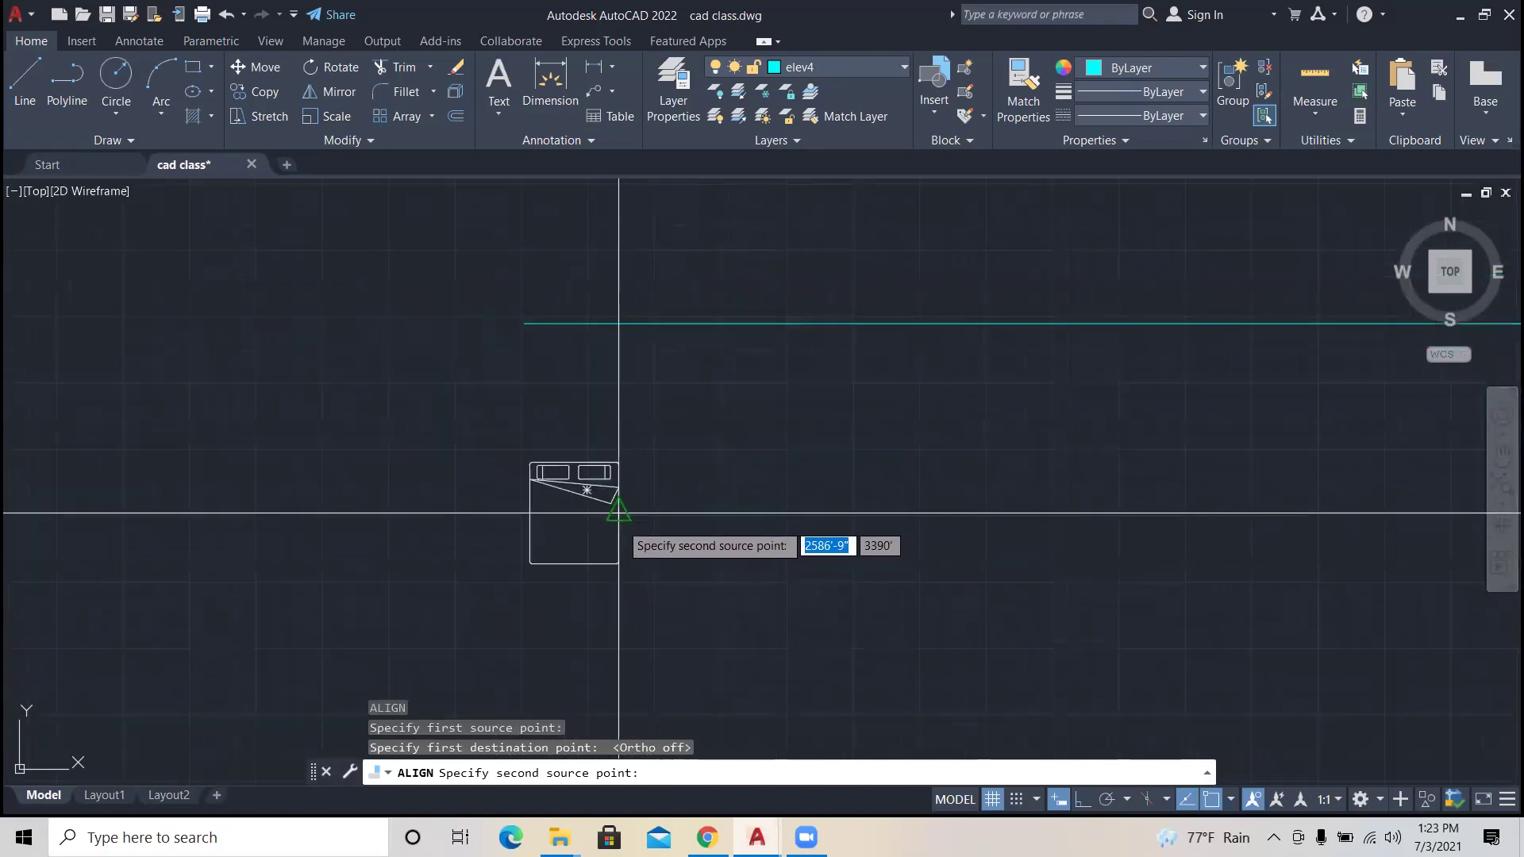
left_click(618, 513)
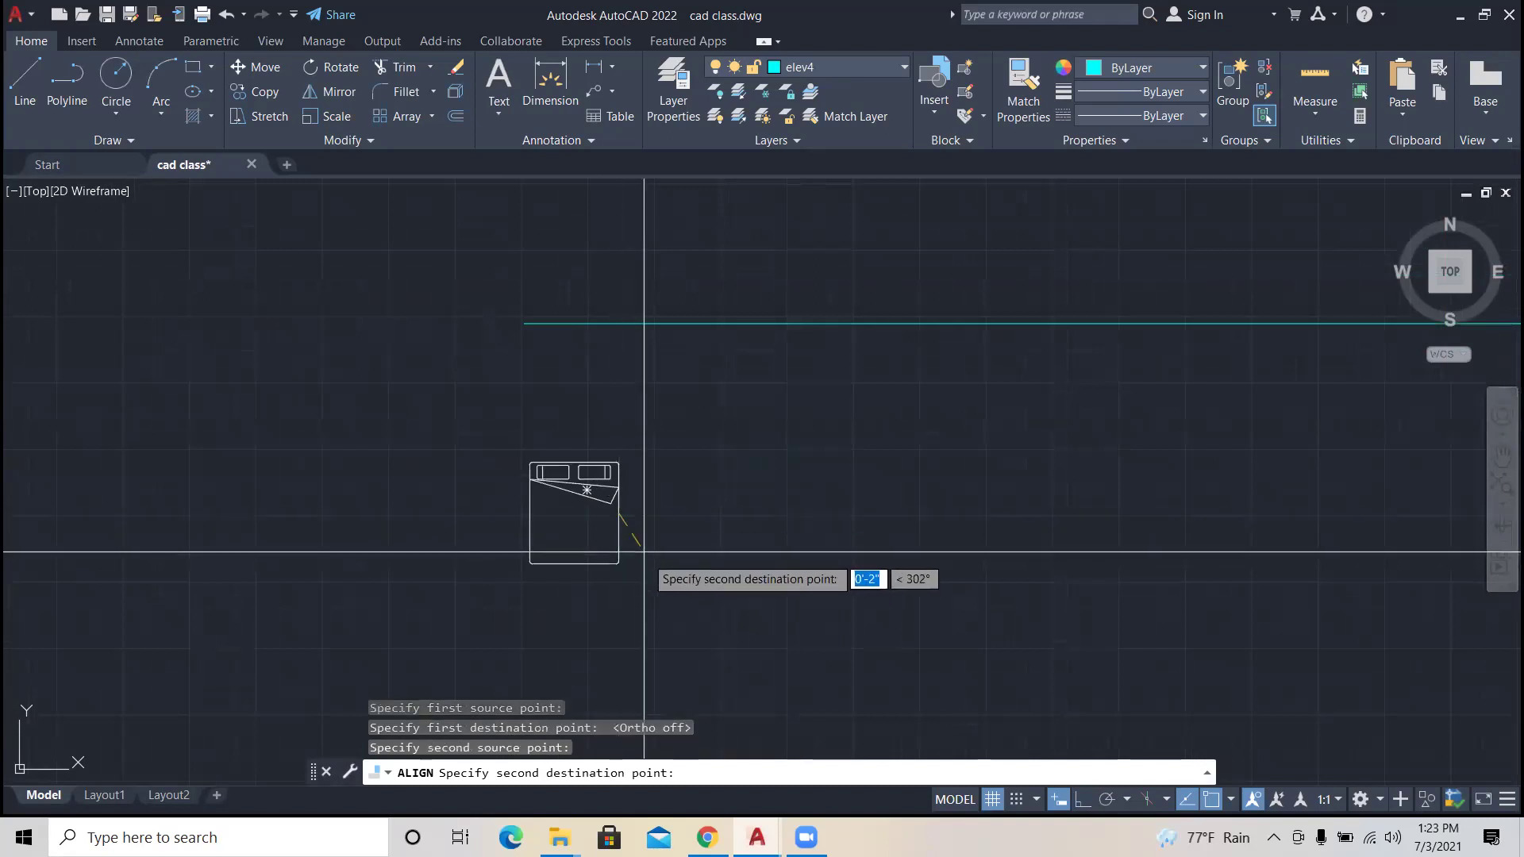
scroll(766, 556, "down", 5)
scroll(1048, 524, "up", 3)
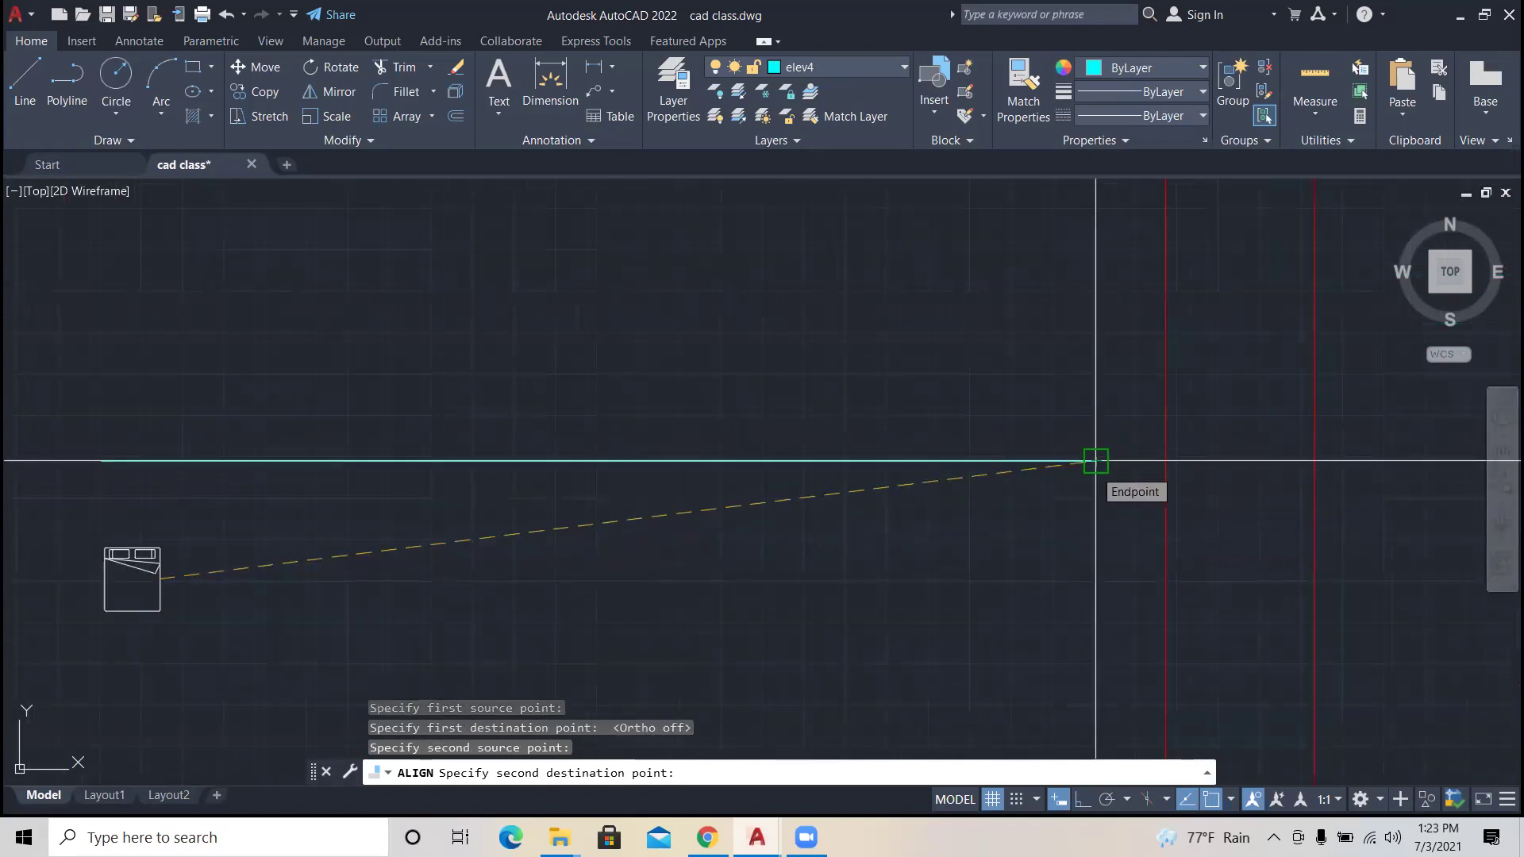
left_click(1095, 461)
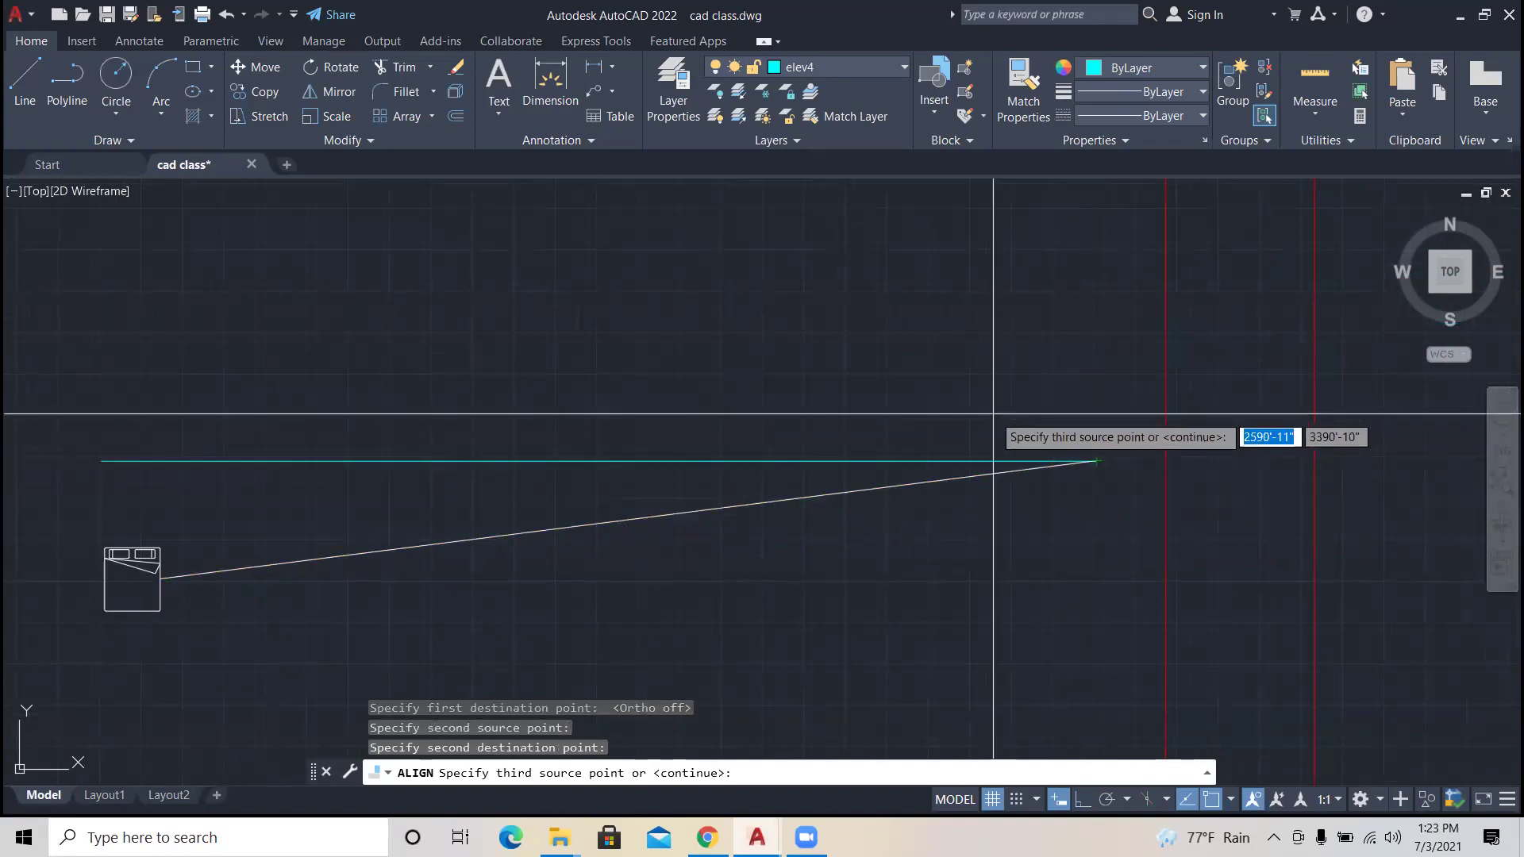
key("Return")
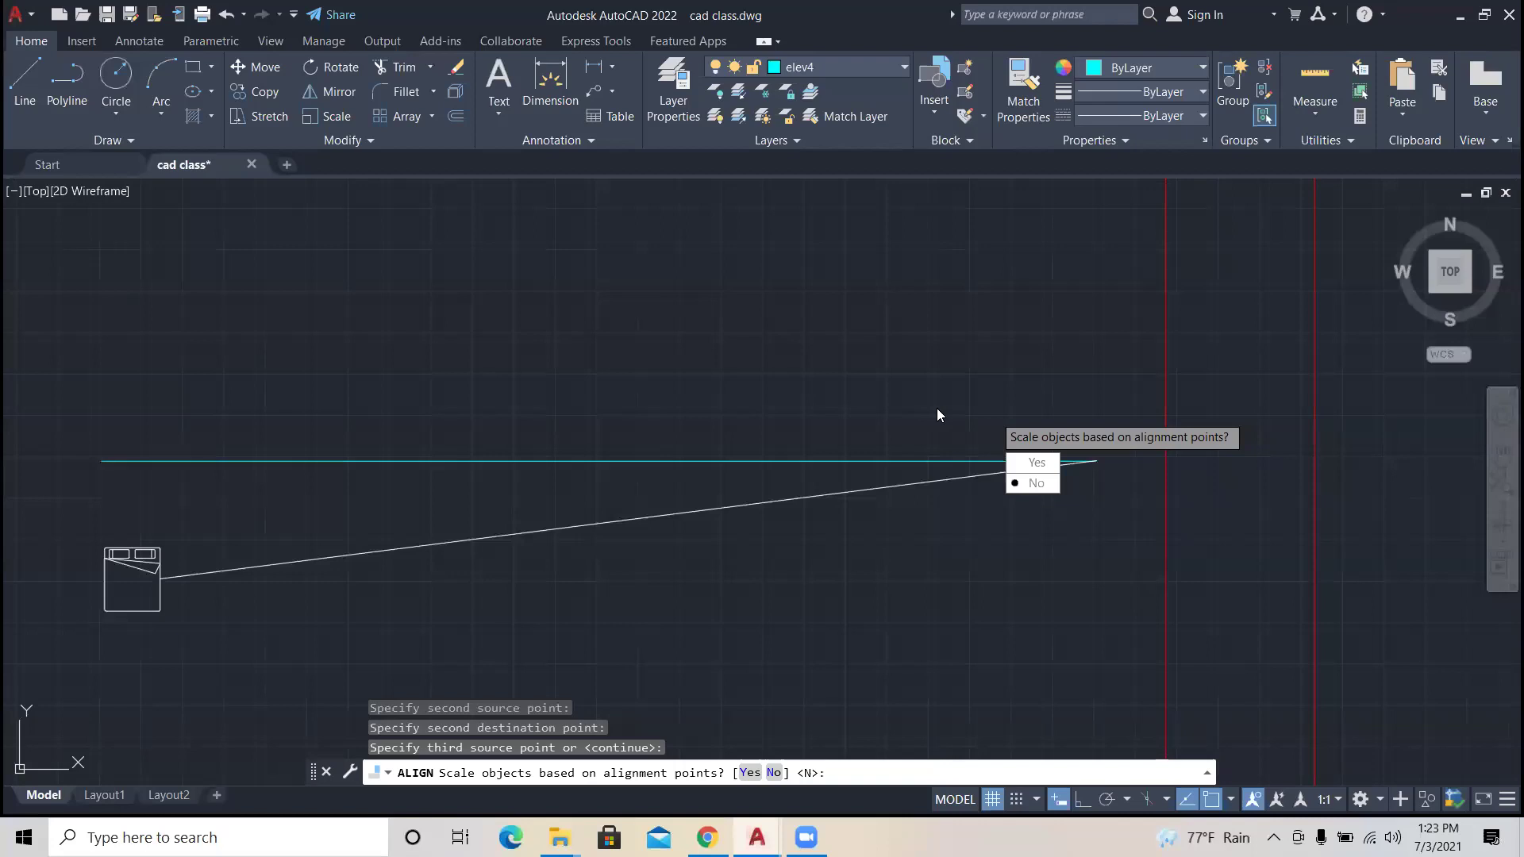
type("y")
key("Return")
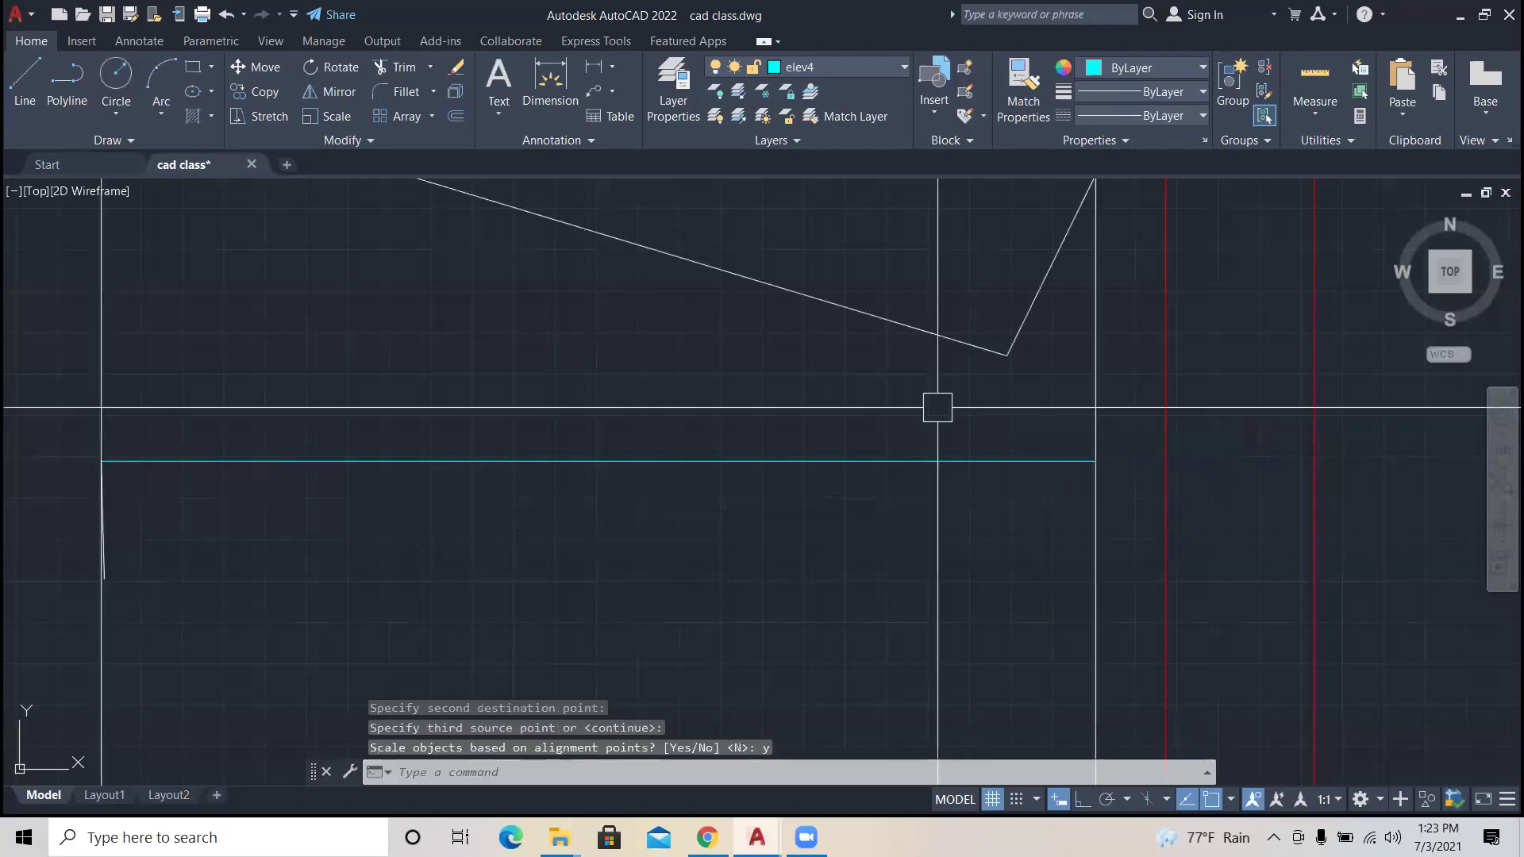
Step: Erase the reference line crossing the scaled bed
scroll(785, 508, "down", 3)
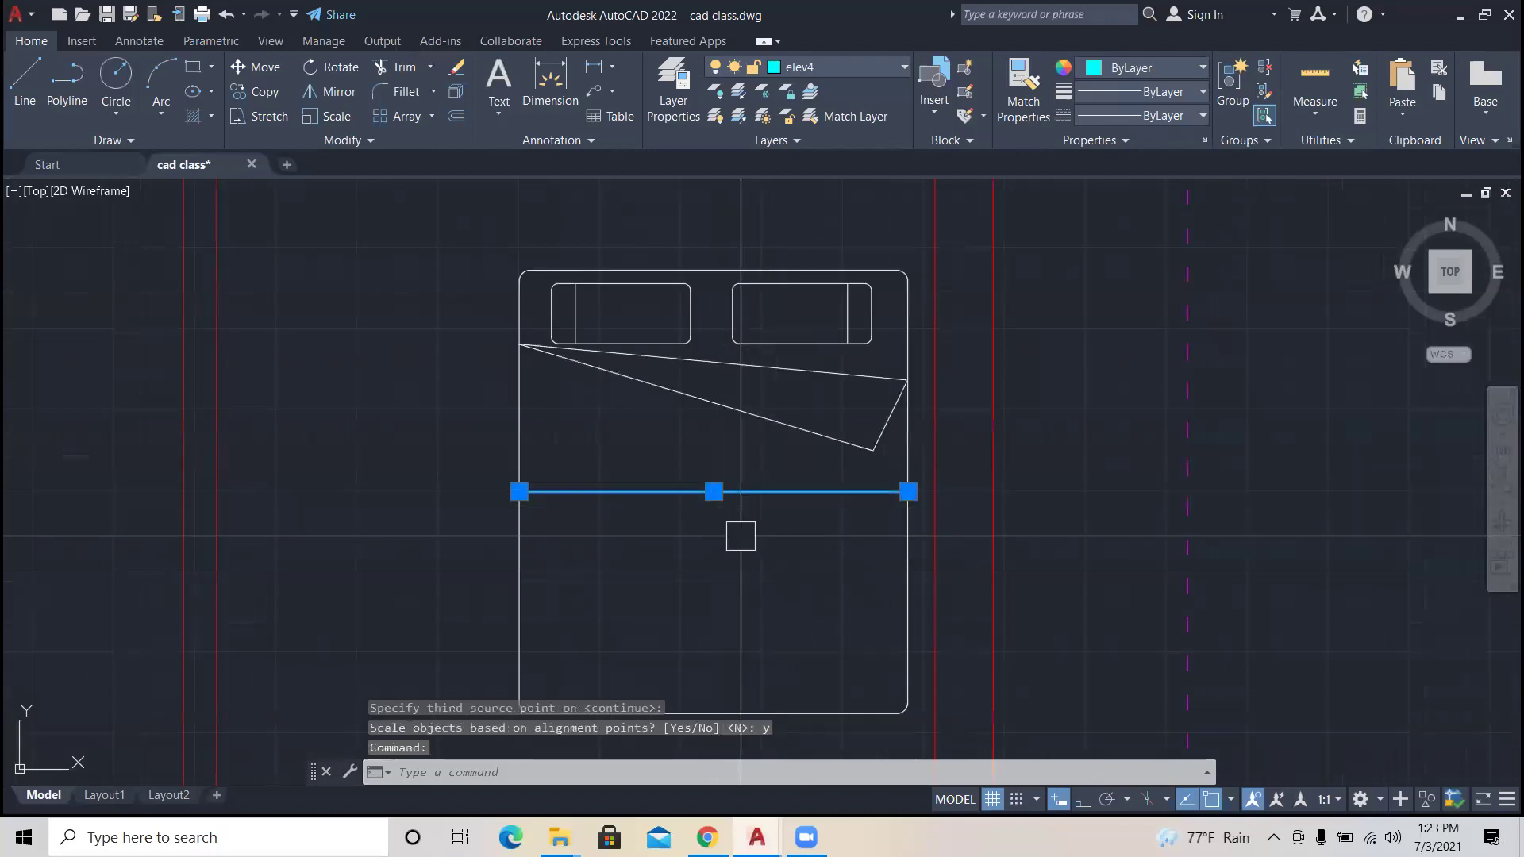
key("Delete")
scroll(745, 538, "down", 4)
scroll(746, 552, "down", 3)
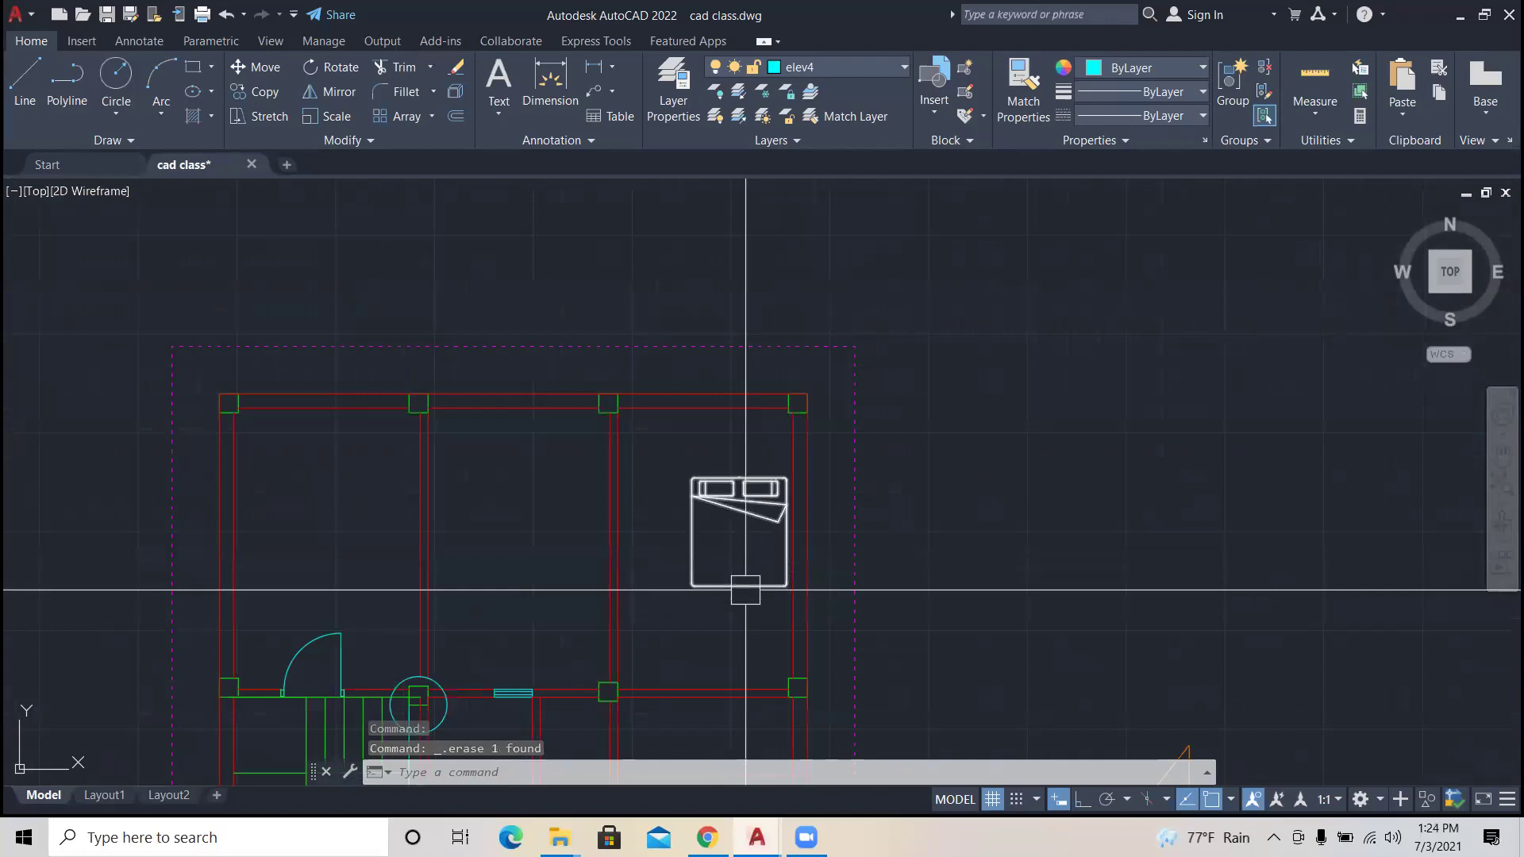
Step: Undo the reference line's erasure and the bed block's alignment and scaling
left_click(745, 587)
key("Escape")
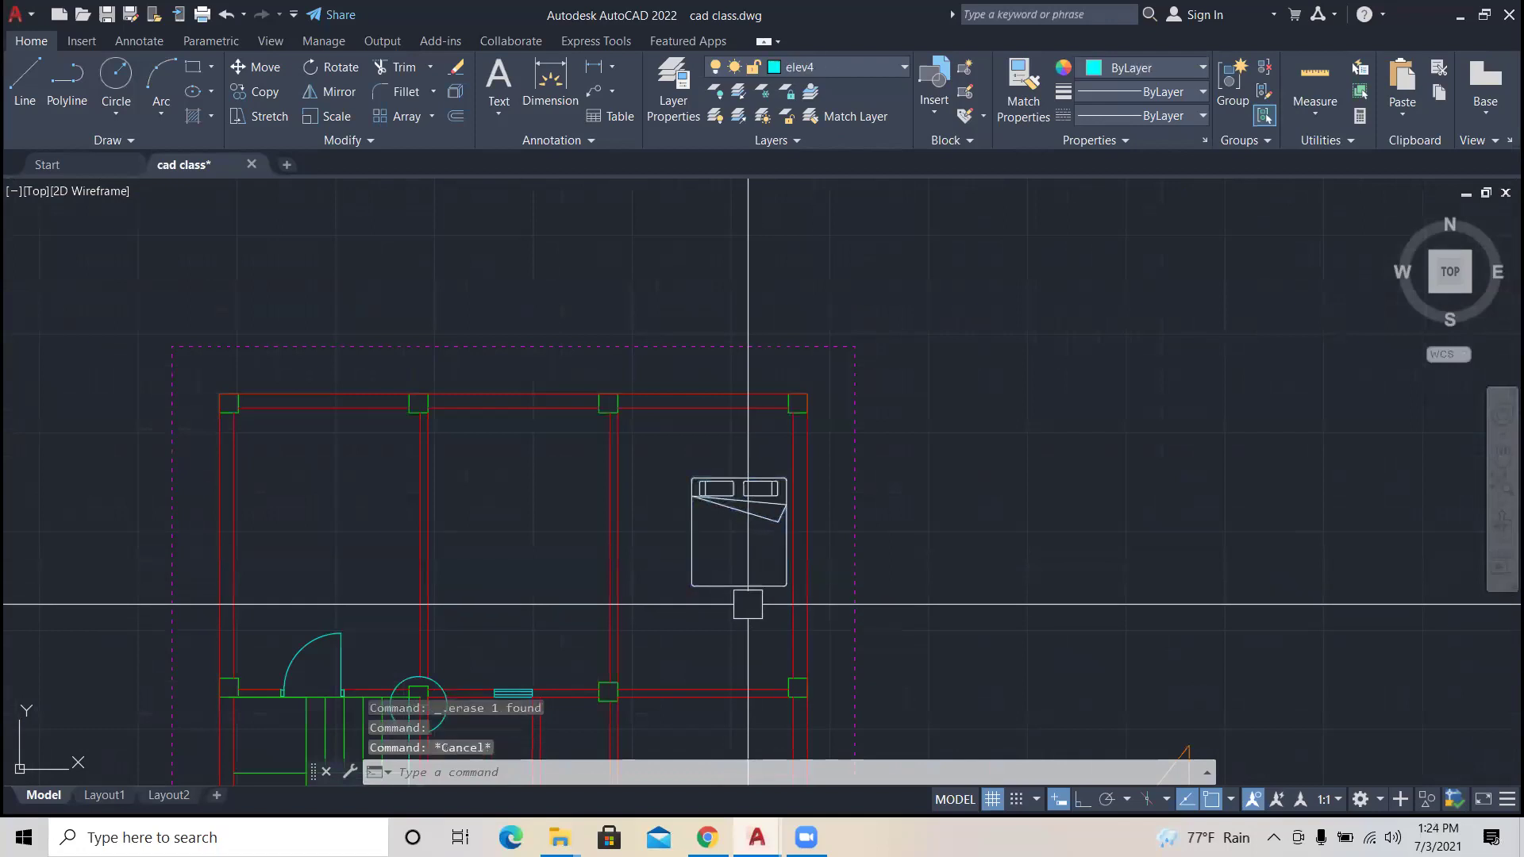
left_click(746, 603)
key("Escape")
key("ctrl+z")
key("ctrl+z")
key("ctrl+z")
key("ctrl+z")
key("Escape")
key("Escape")
scroll(725, 540, "down", 3)
scroll(753, 566, "up", 2)
left_click(765, 571)
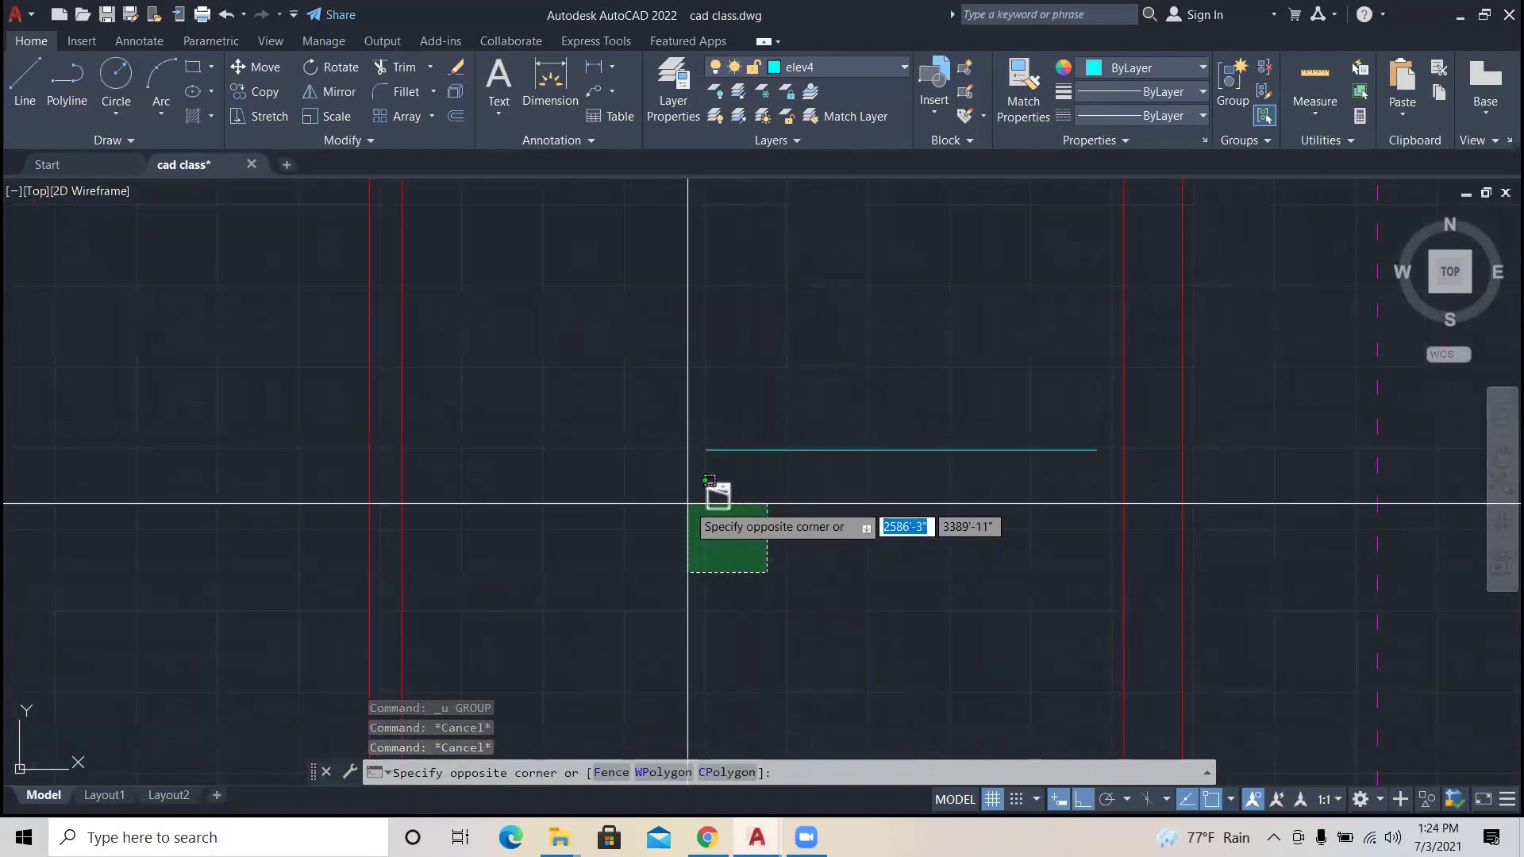
left_click(687, 503)
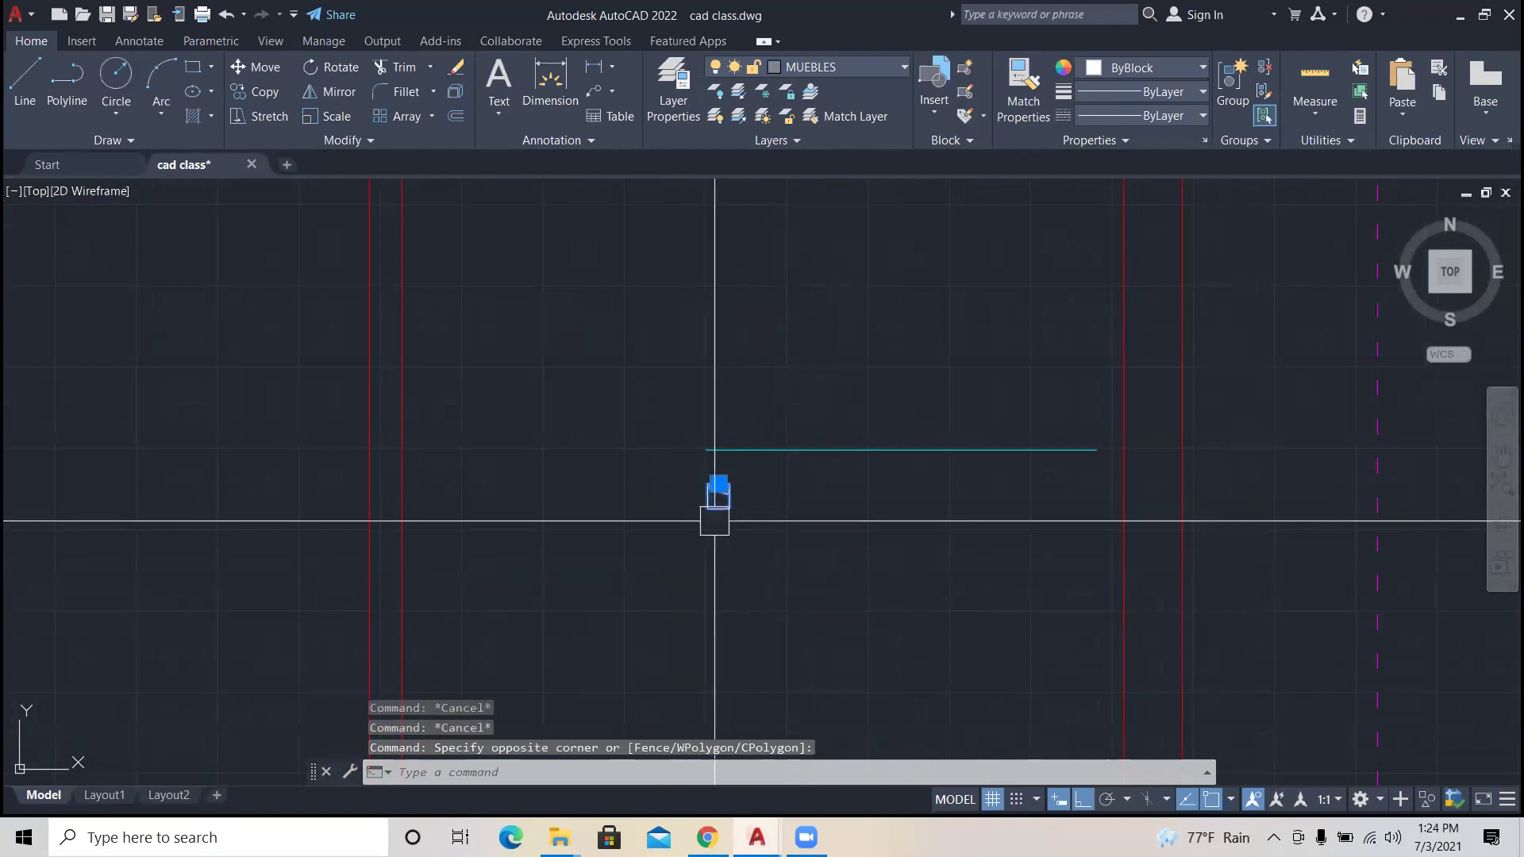
scroll(715, 521, "up", 4)
scroll(689, 466, "down", 2)
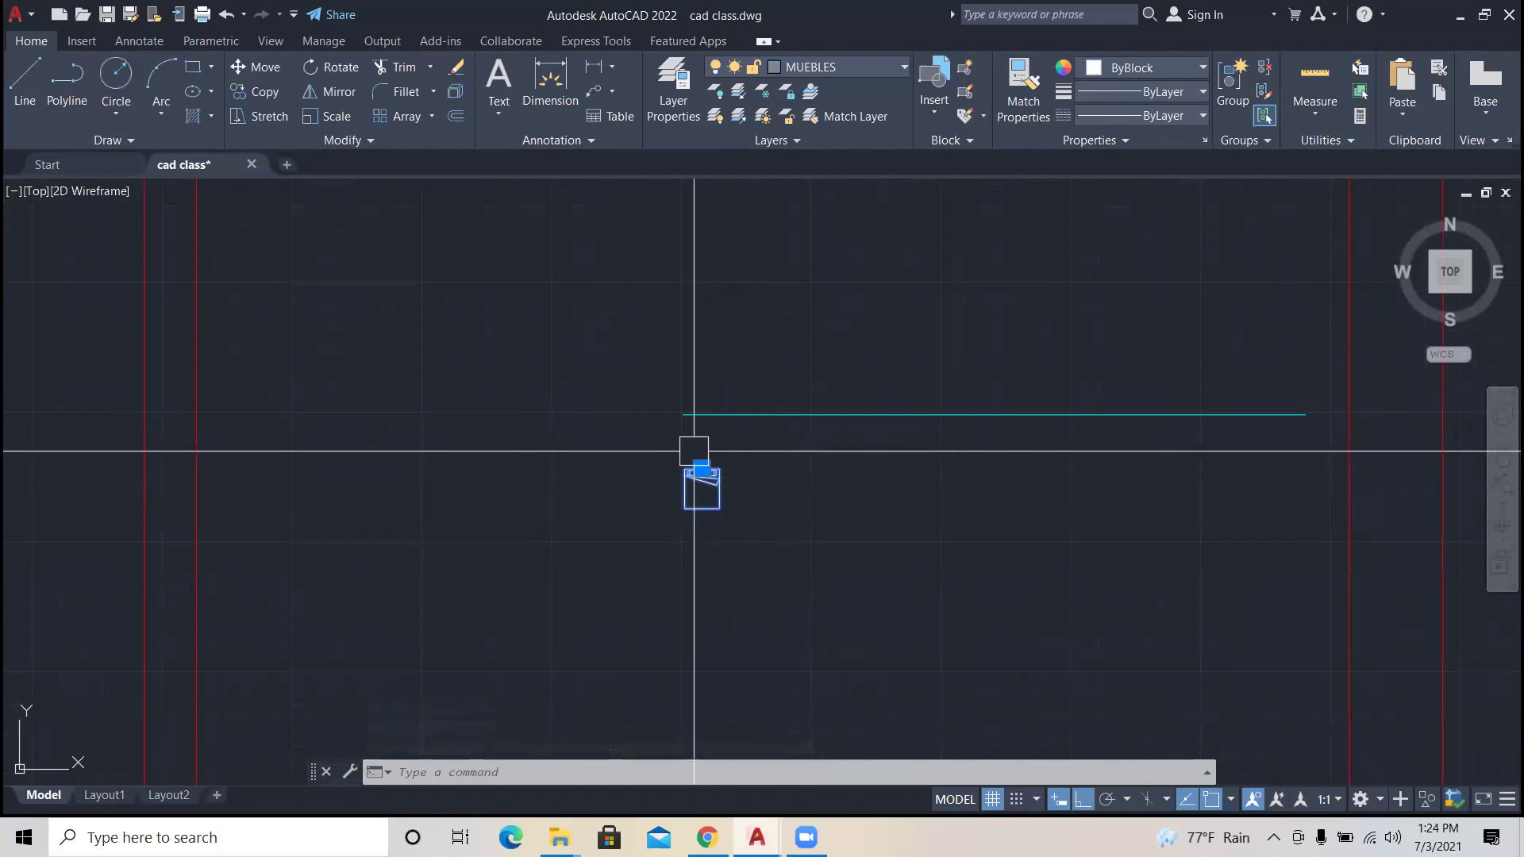
scroll(687, 484, "down", 2)
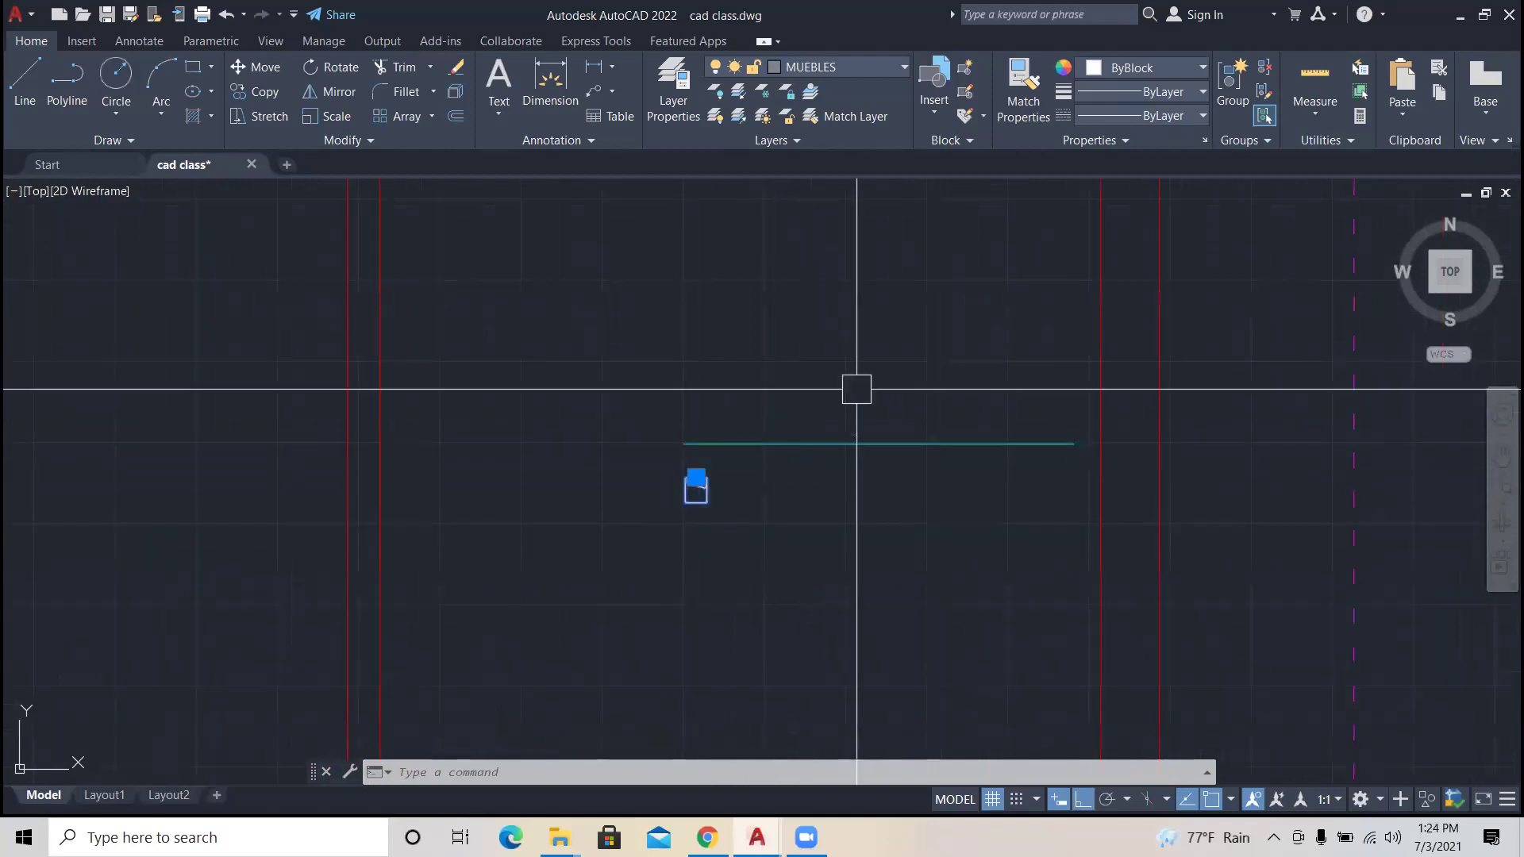
scroll(898, 473, "down", 3)
scroll(878, 483, "up", 1)
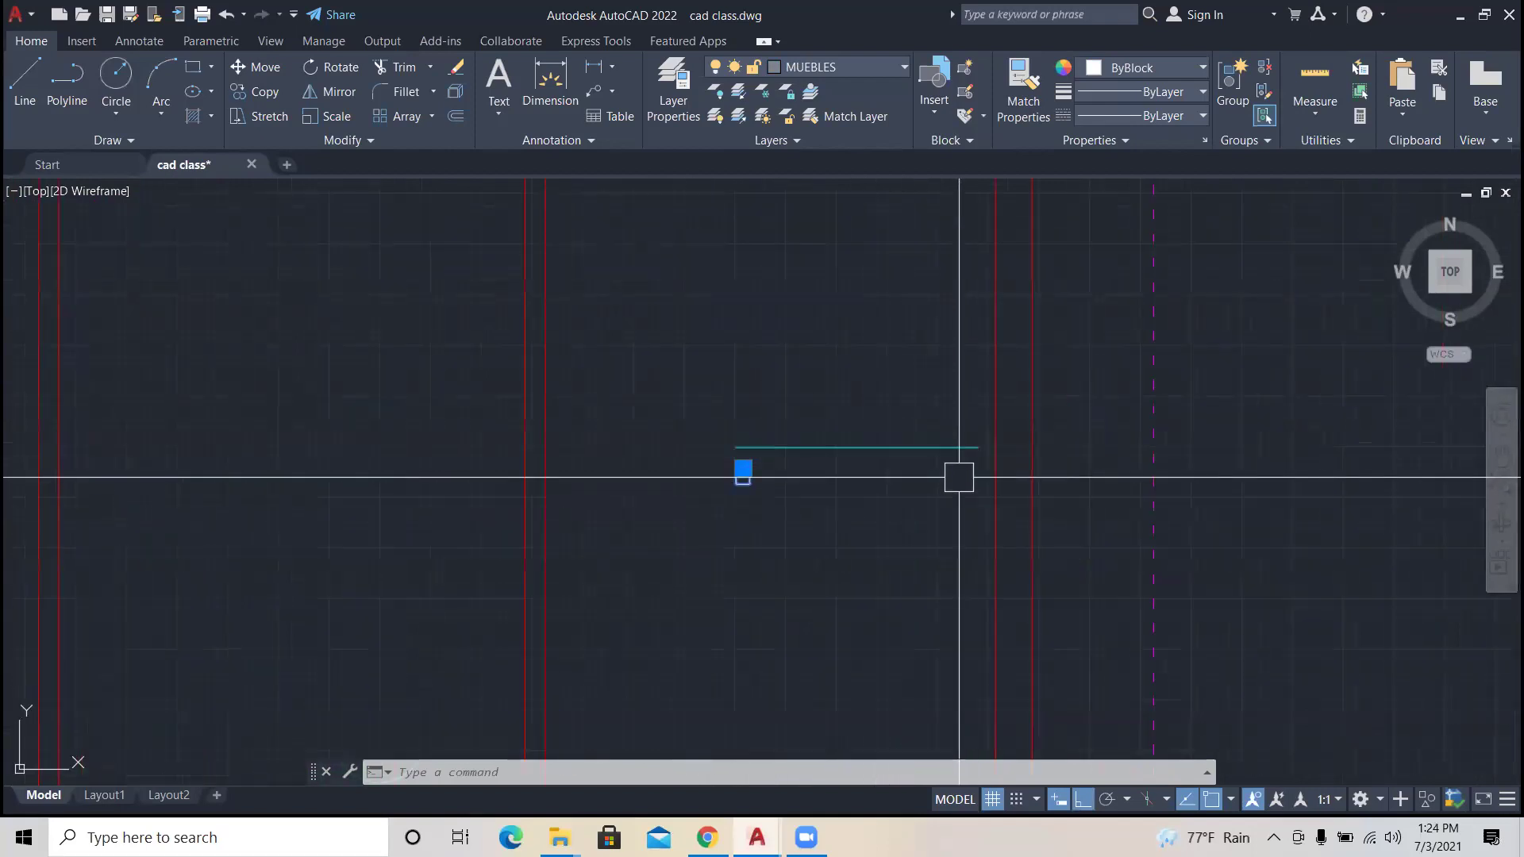
key("Escape")
key("Escape")
key("Escape")
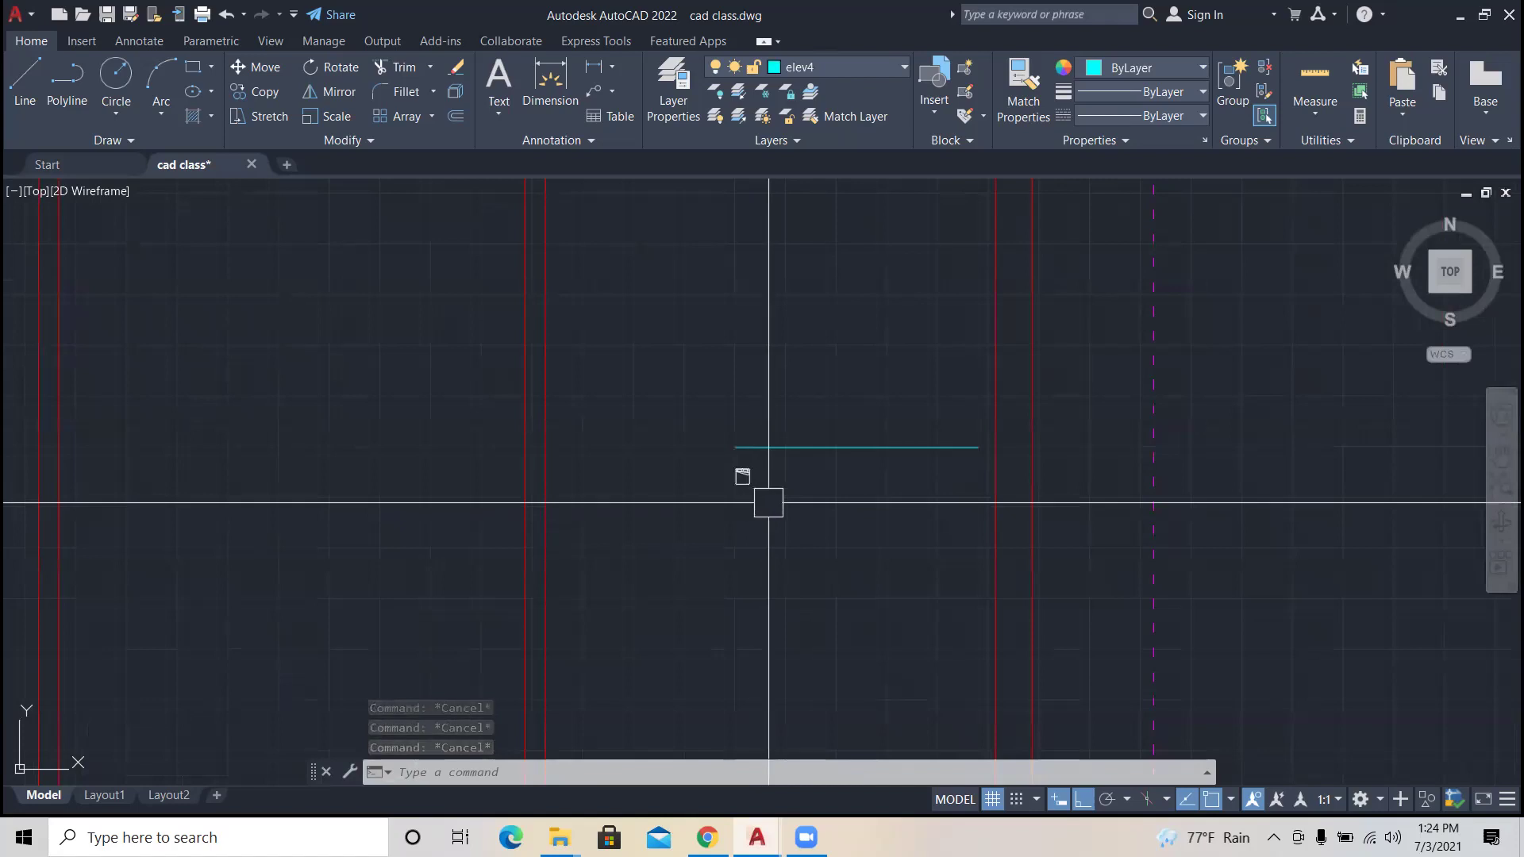
Step: Erase the old reference line and draw a new horizontal 5' line above the small bed block
left_click(835, 458)
key("Delete")
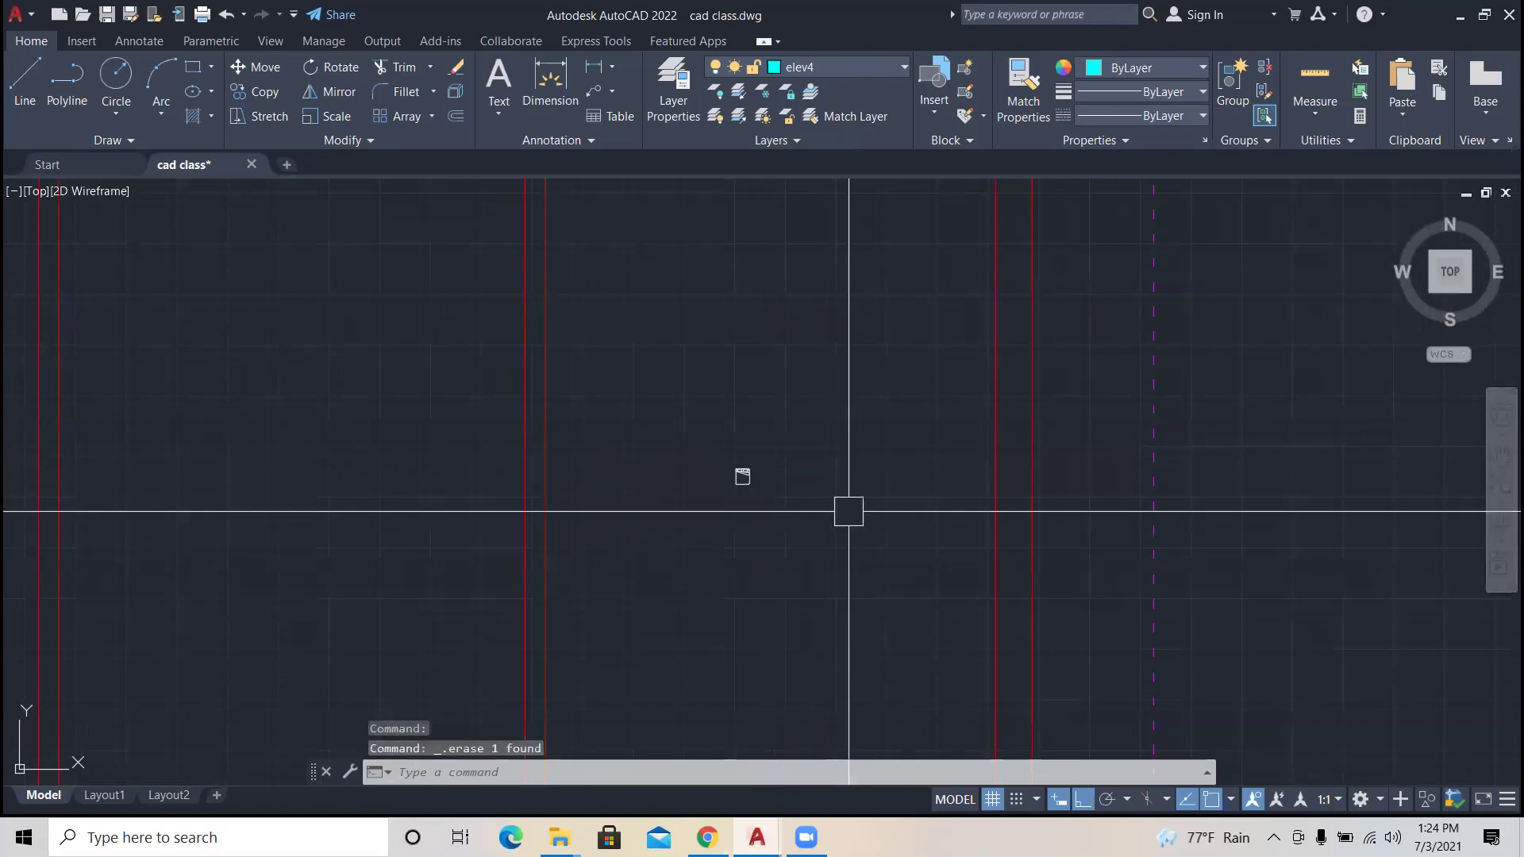
type("l")
key("Return")
left_click(661, 382)
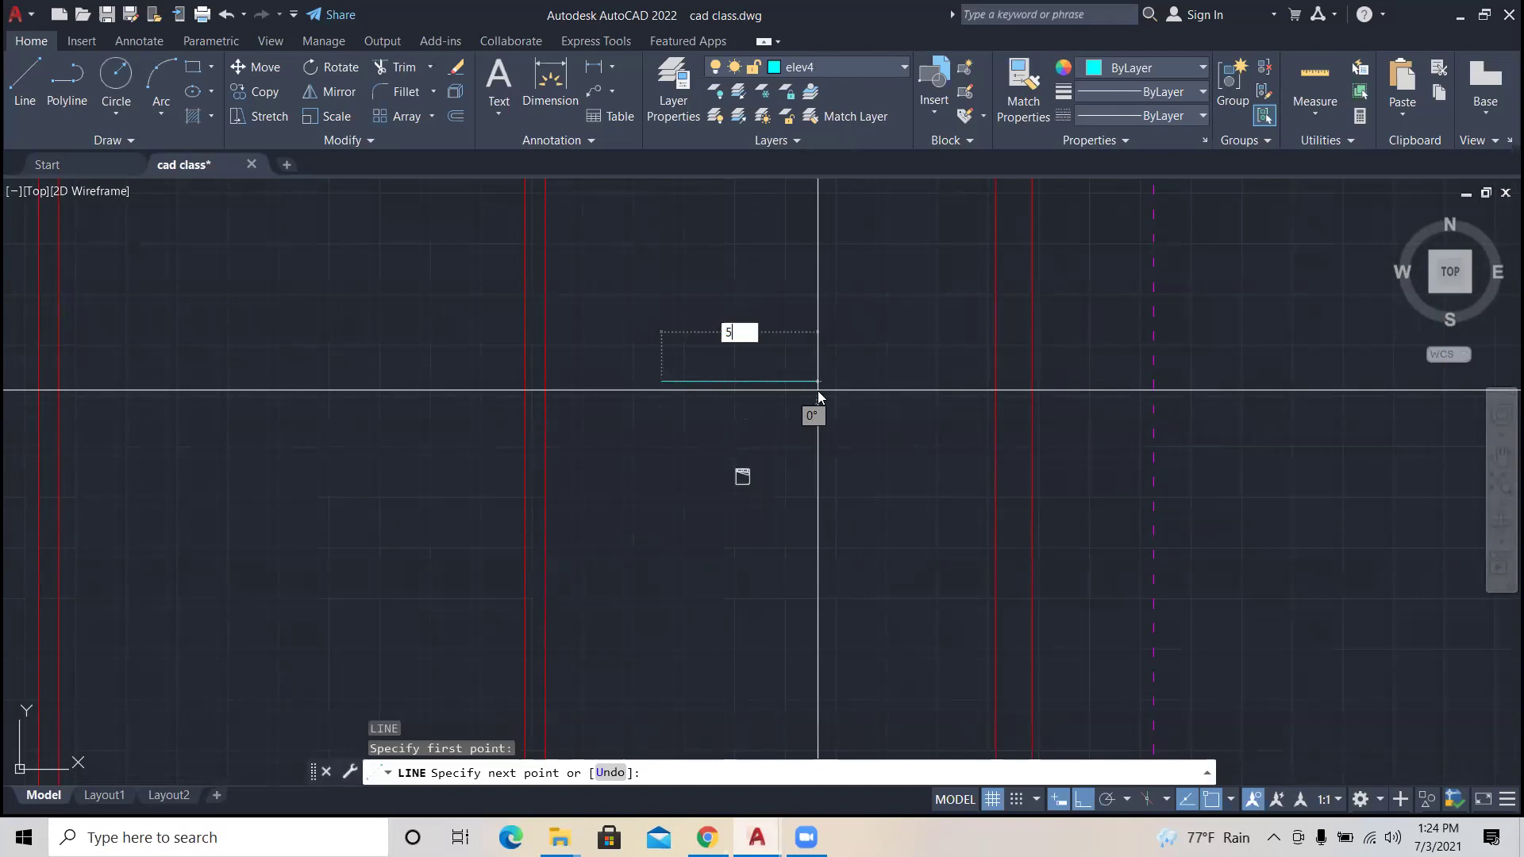
key("Return")
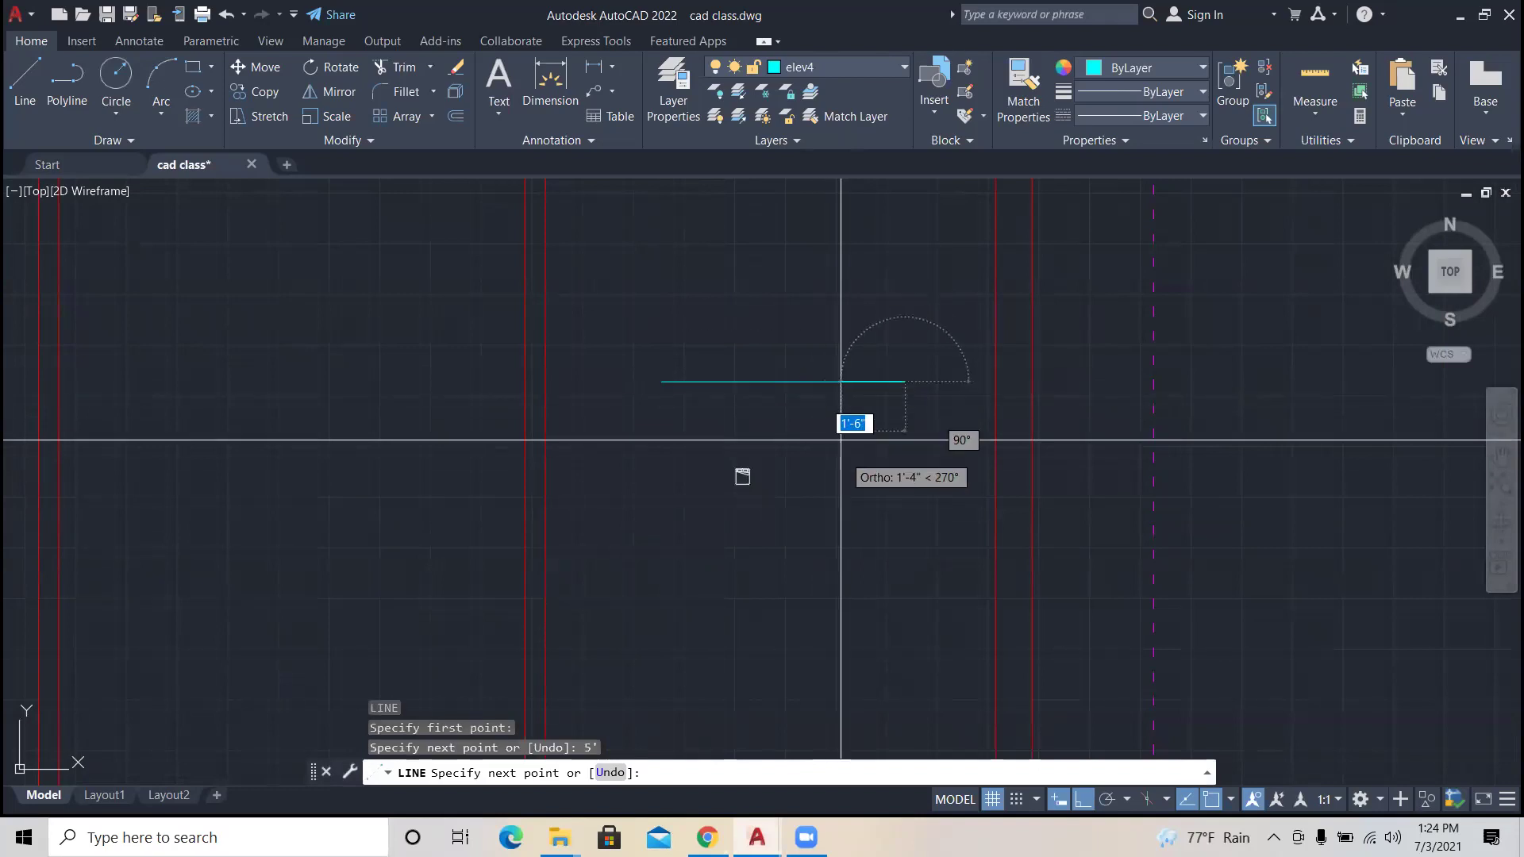
key("Escape")
key("Escape")
key("Escape")
left_click(834, 512)
left_click(715, 446)
key("Escape")
key("Escape")
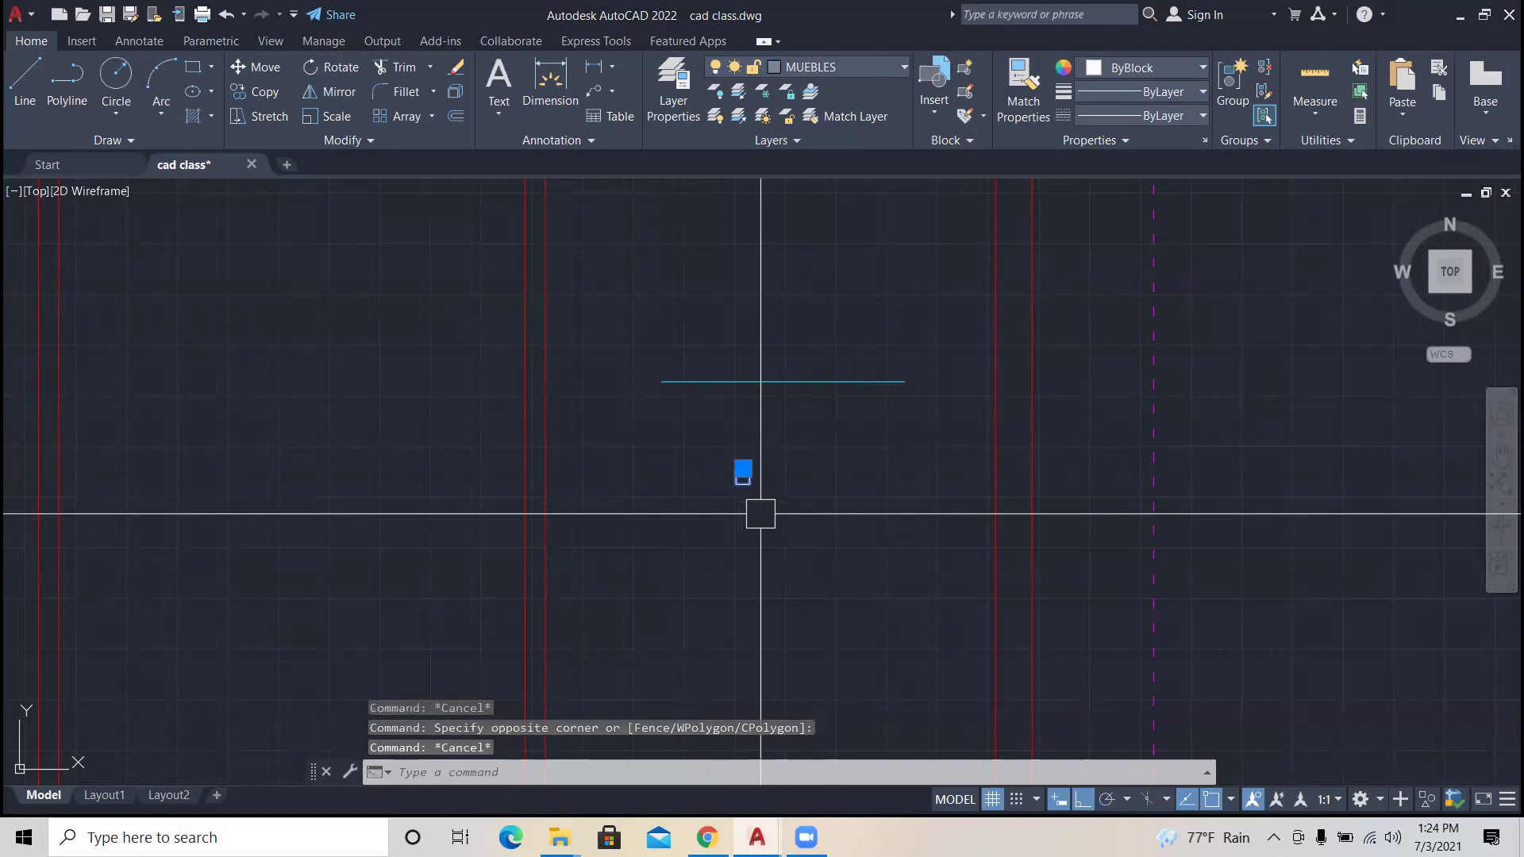
scroll(735, 491, "up", 5)
scroll(721, 435, "up", 8)
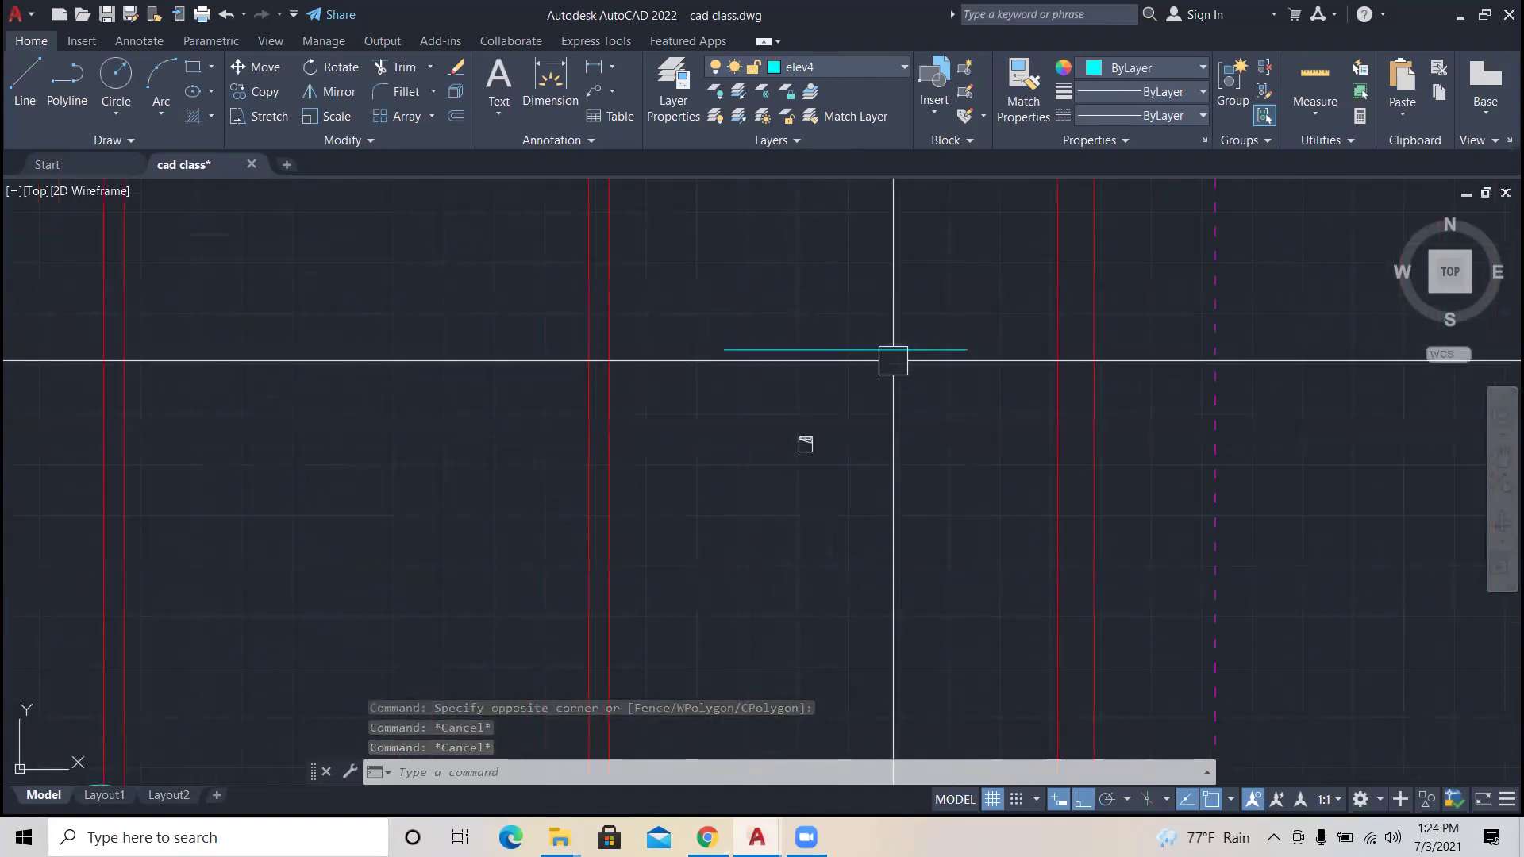
left_click(847, 448)
key("Escape")
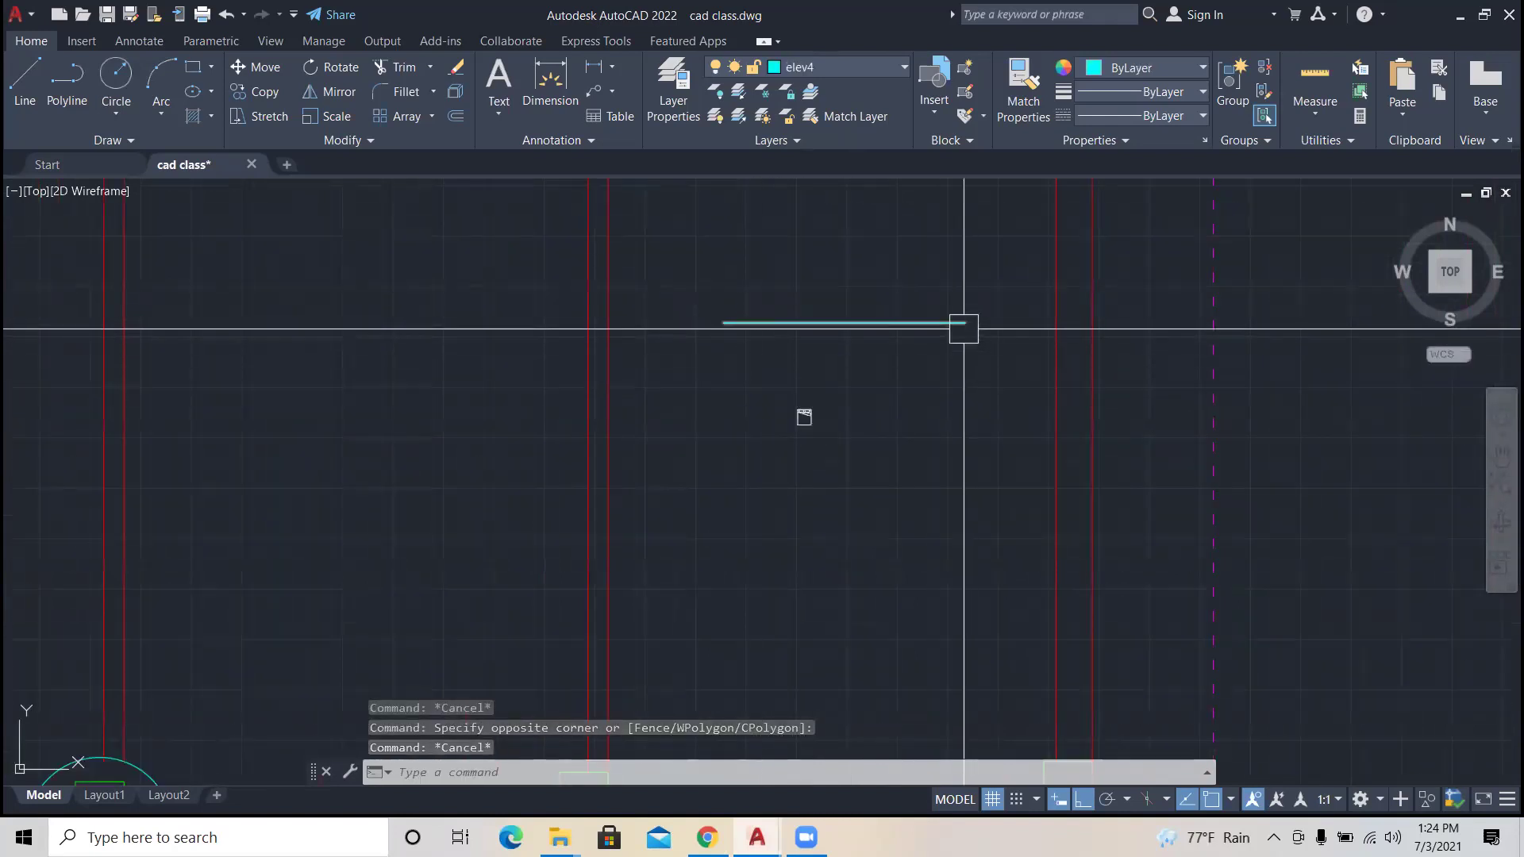
scroll(820, 401, "down", 2)
scroll(812, 415, "up", 4)
left_click(799, 442)
key("Escape")
key("Escape")
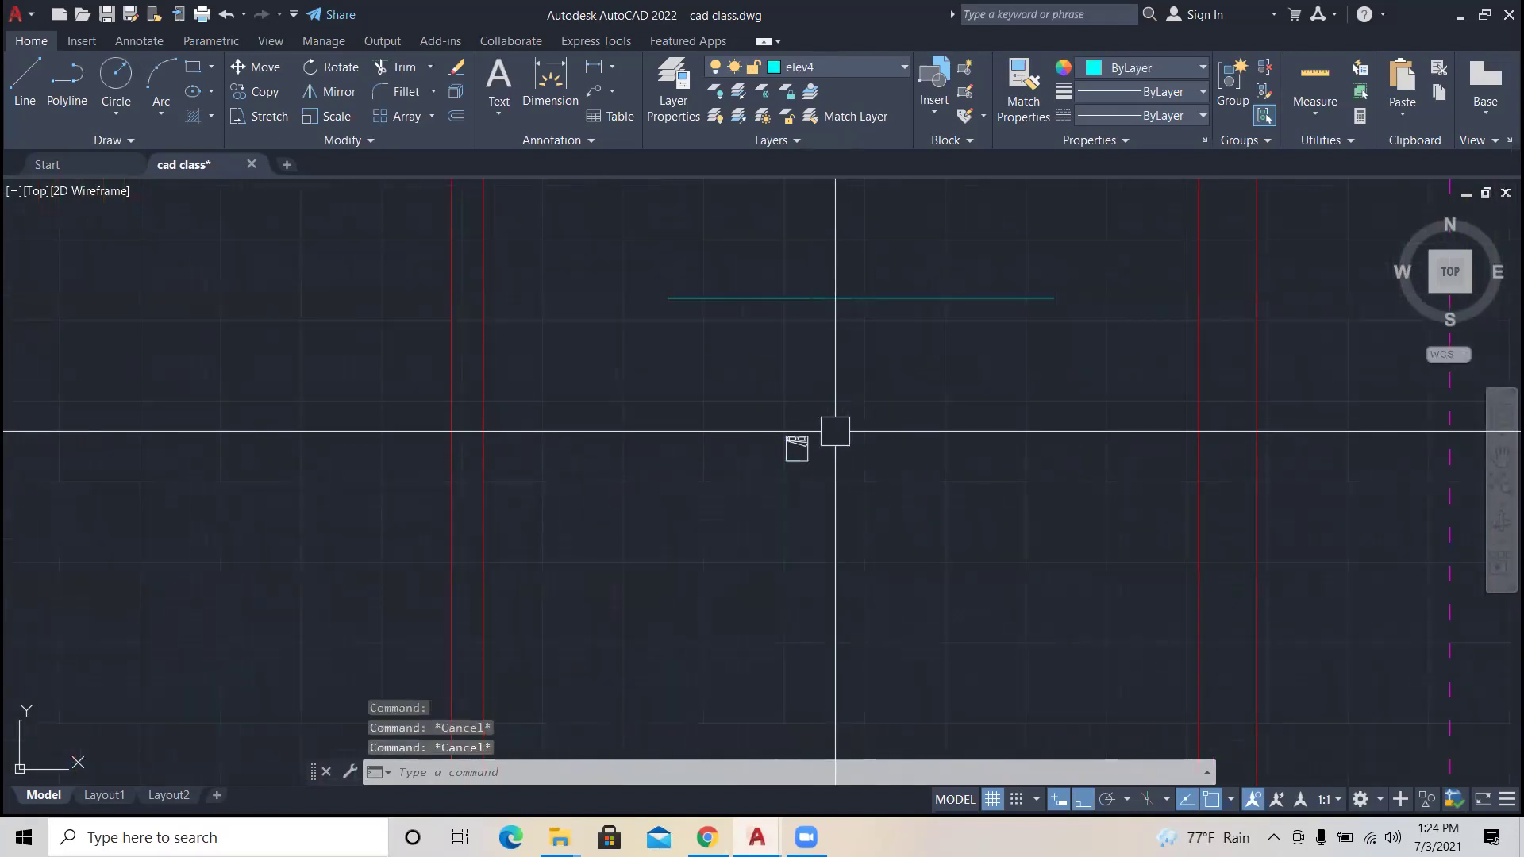
left_click(800, 441)
left_click(858, 487)
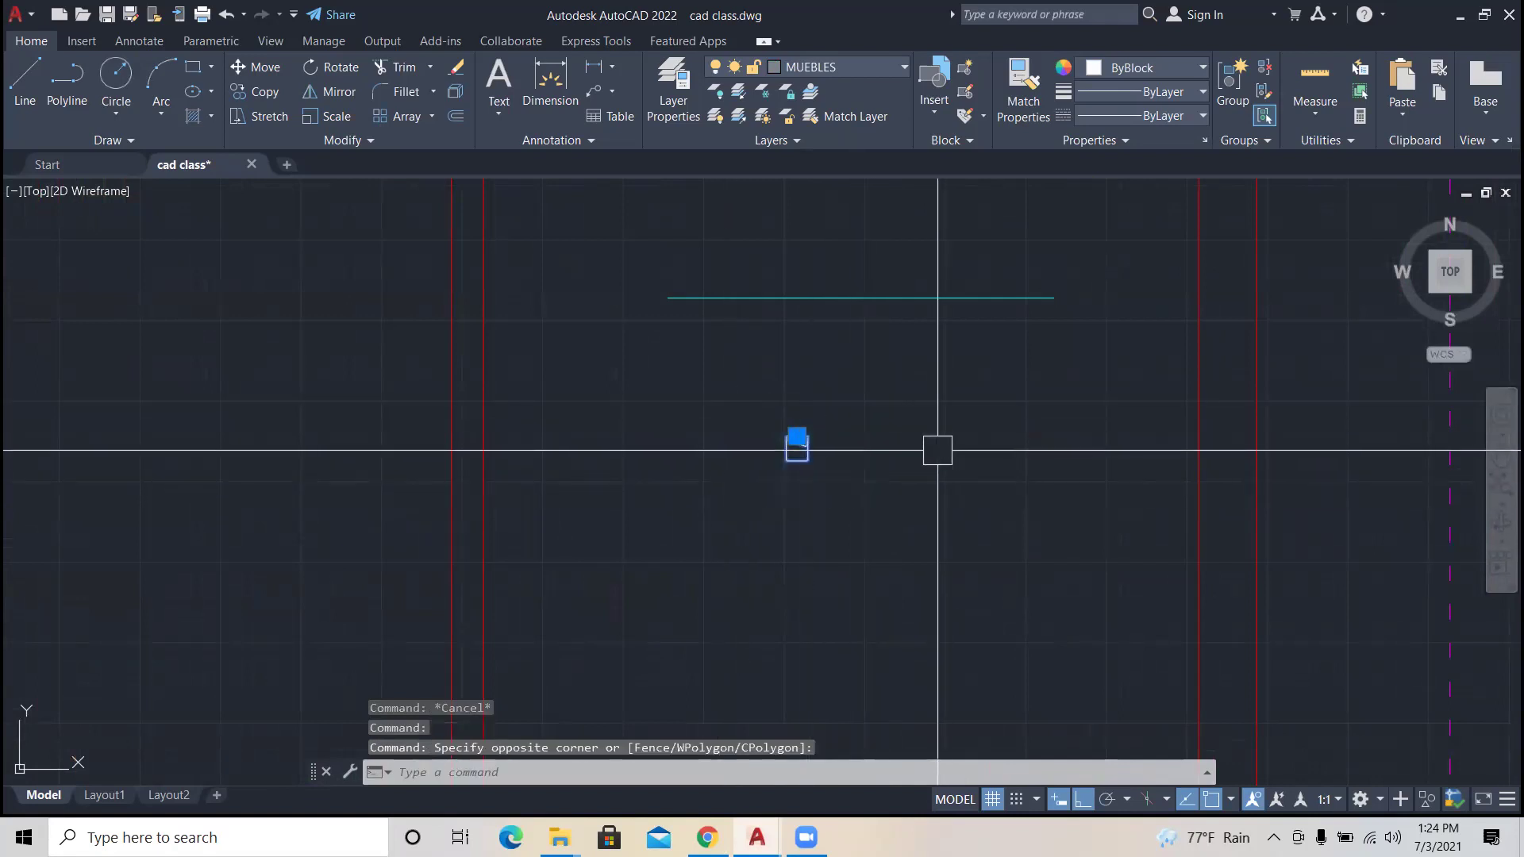
type("al")
key("Return")
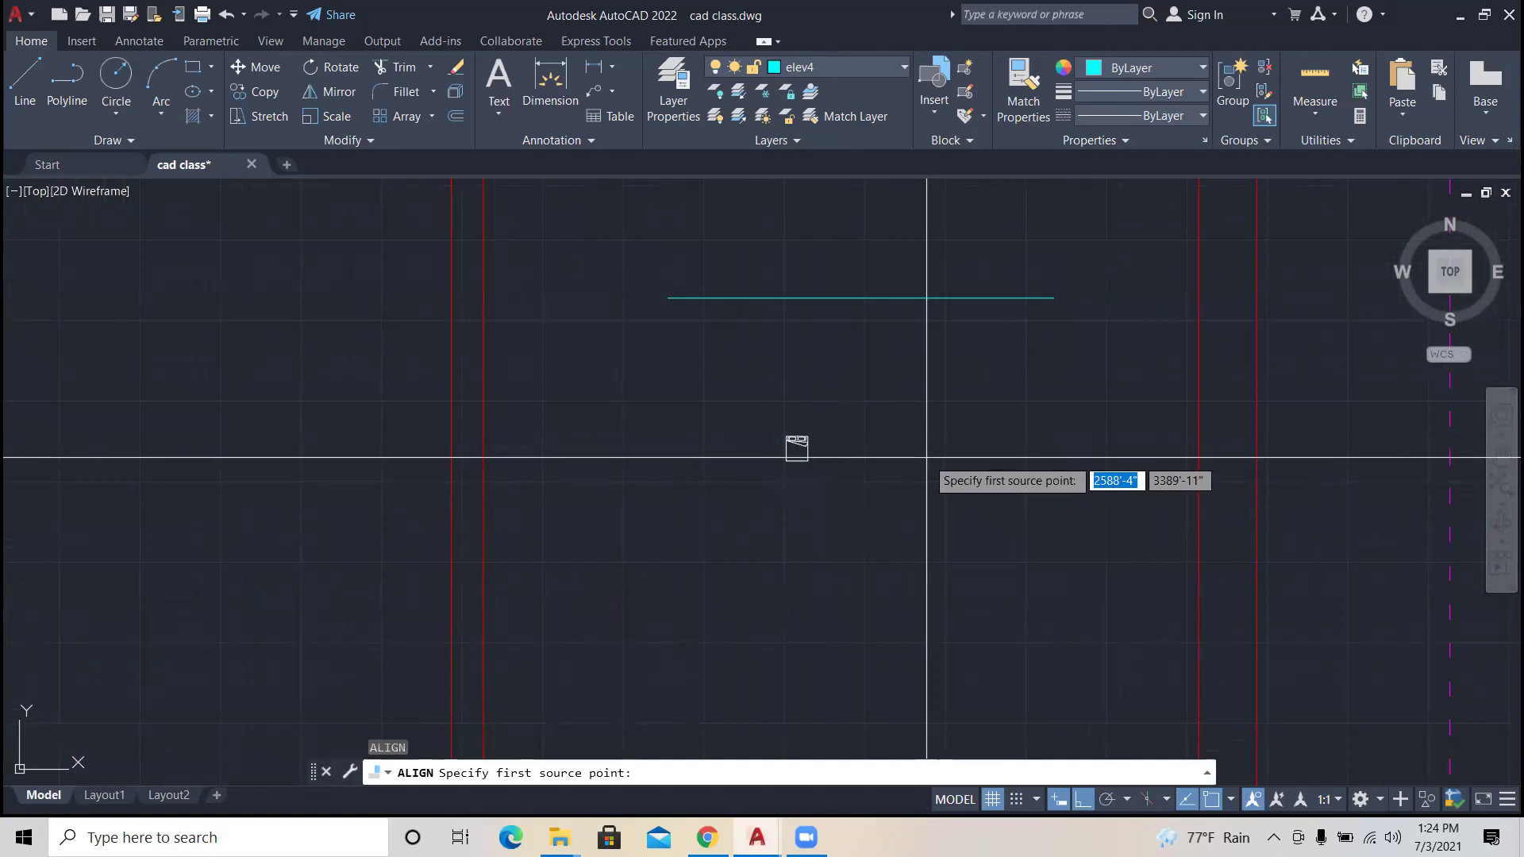
scroll(831, 459, "up", 3)
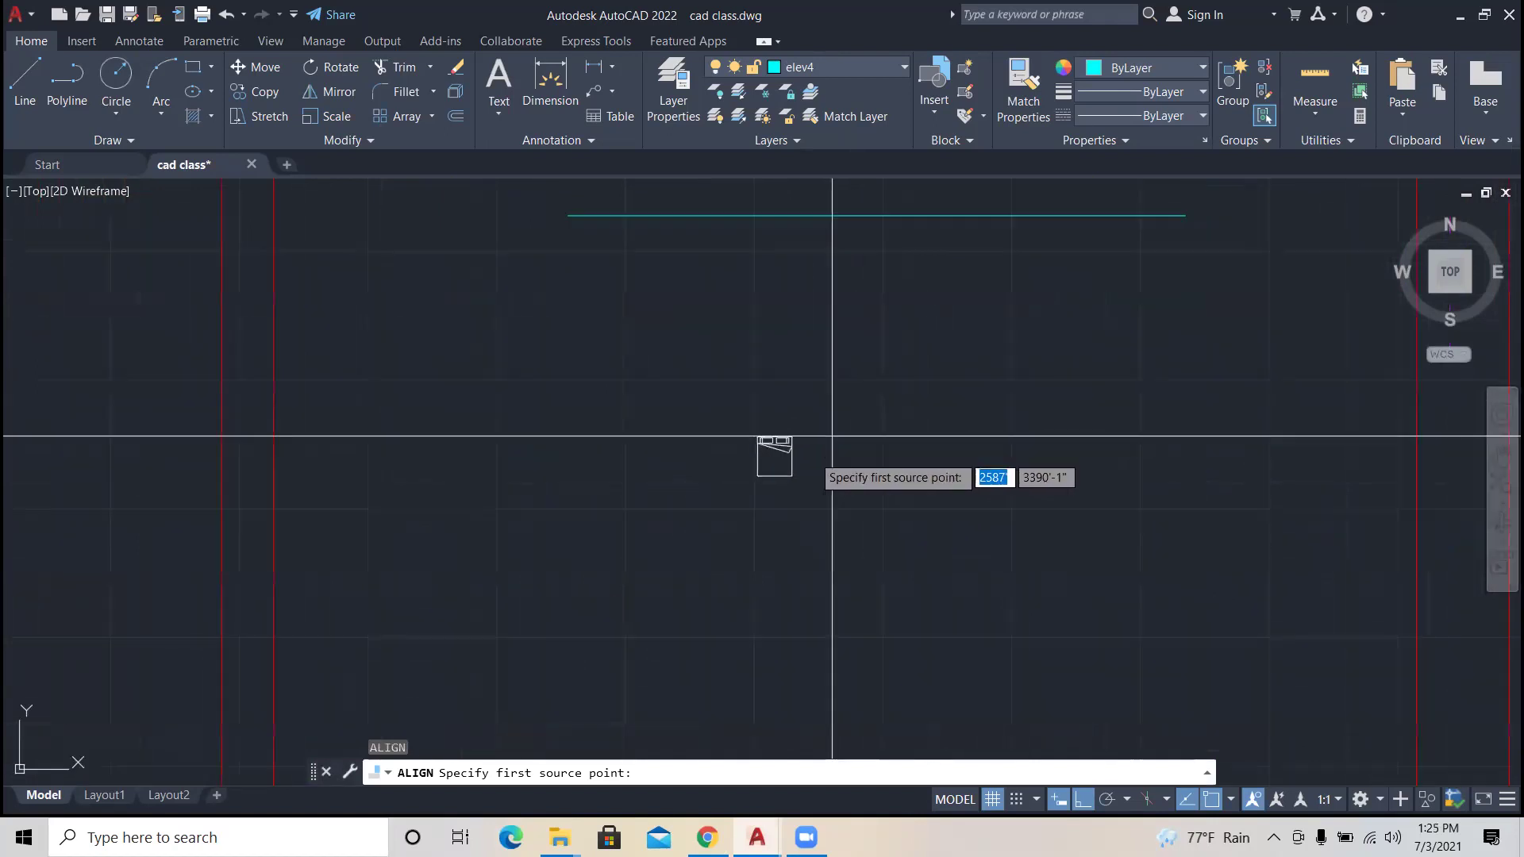
scroll(769, 460, "up", 2)
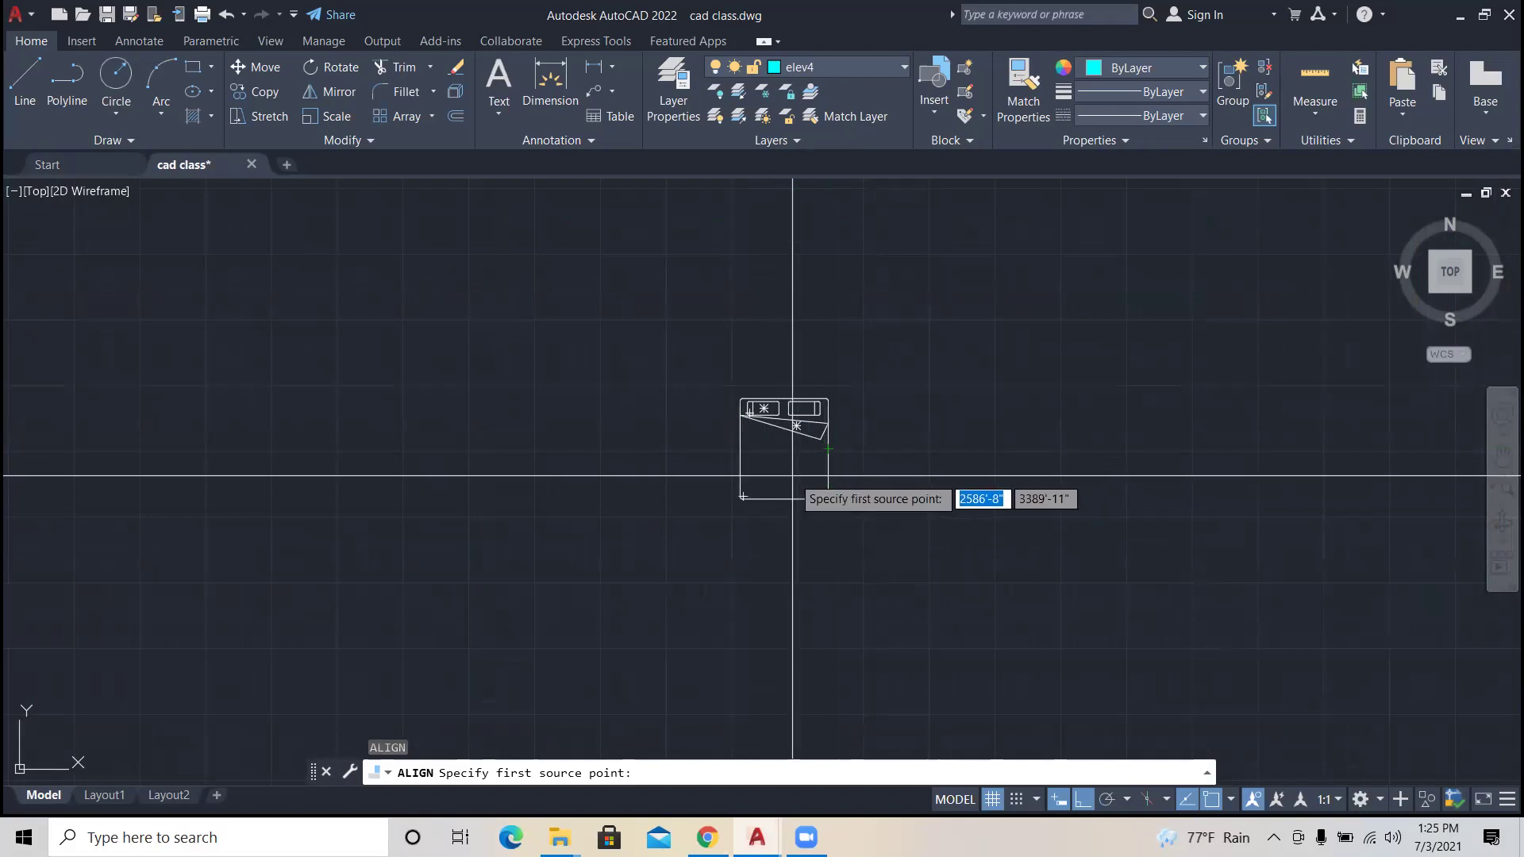
scroll(789, 478, "down", 2)
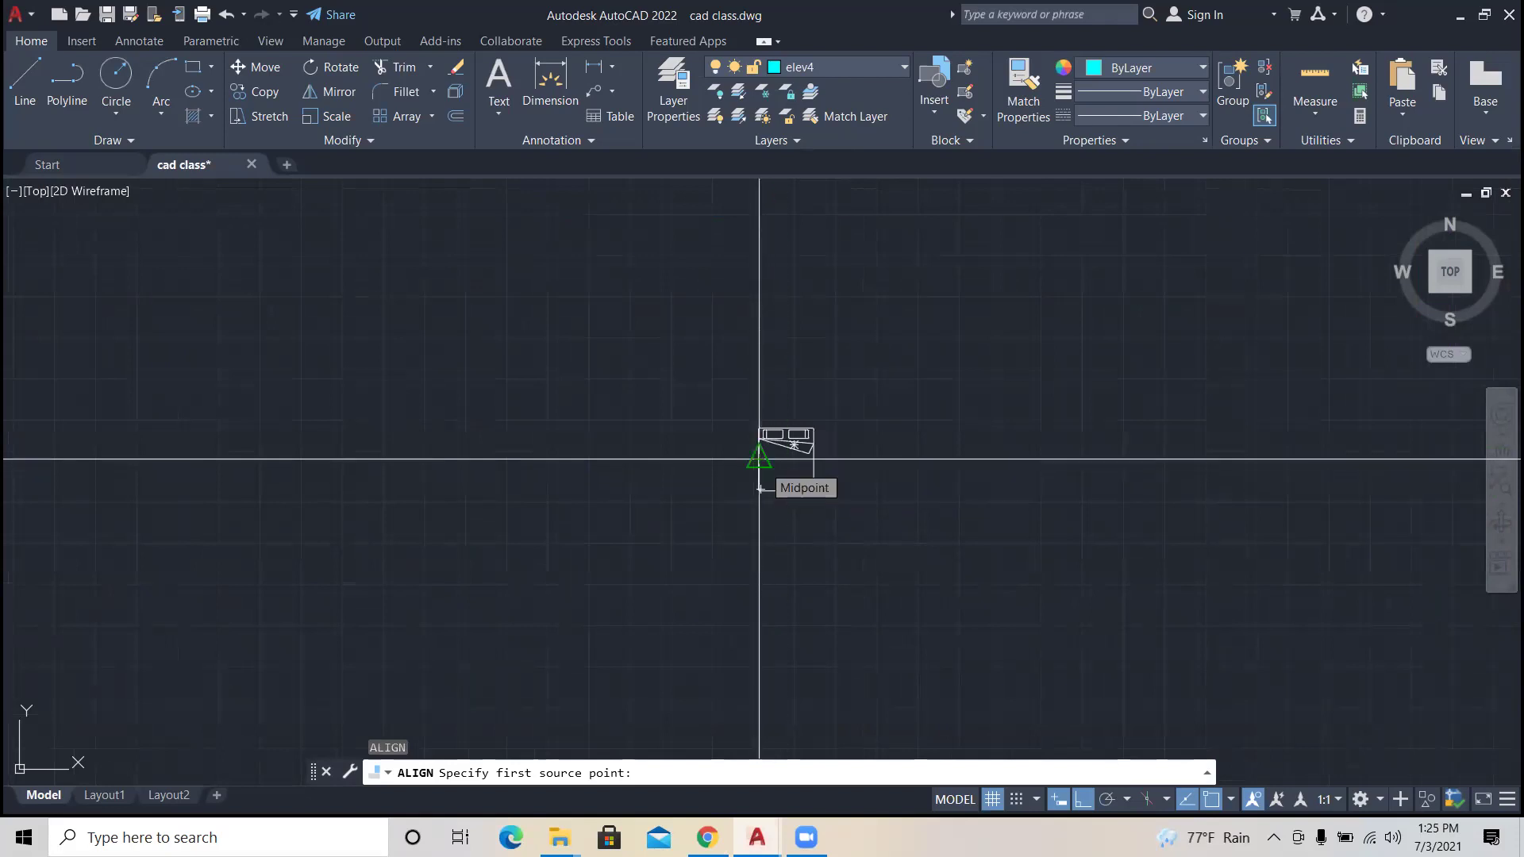
key("Escape")
key("Escape")
Step: Align the bed block, matching the midpoint of its left side to the new line's left endpoint with Ortho off
left_click(928, 551)
left_click(689, 390)
type("al")
key("Return")
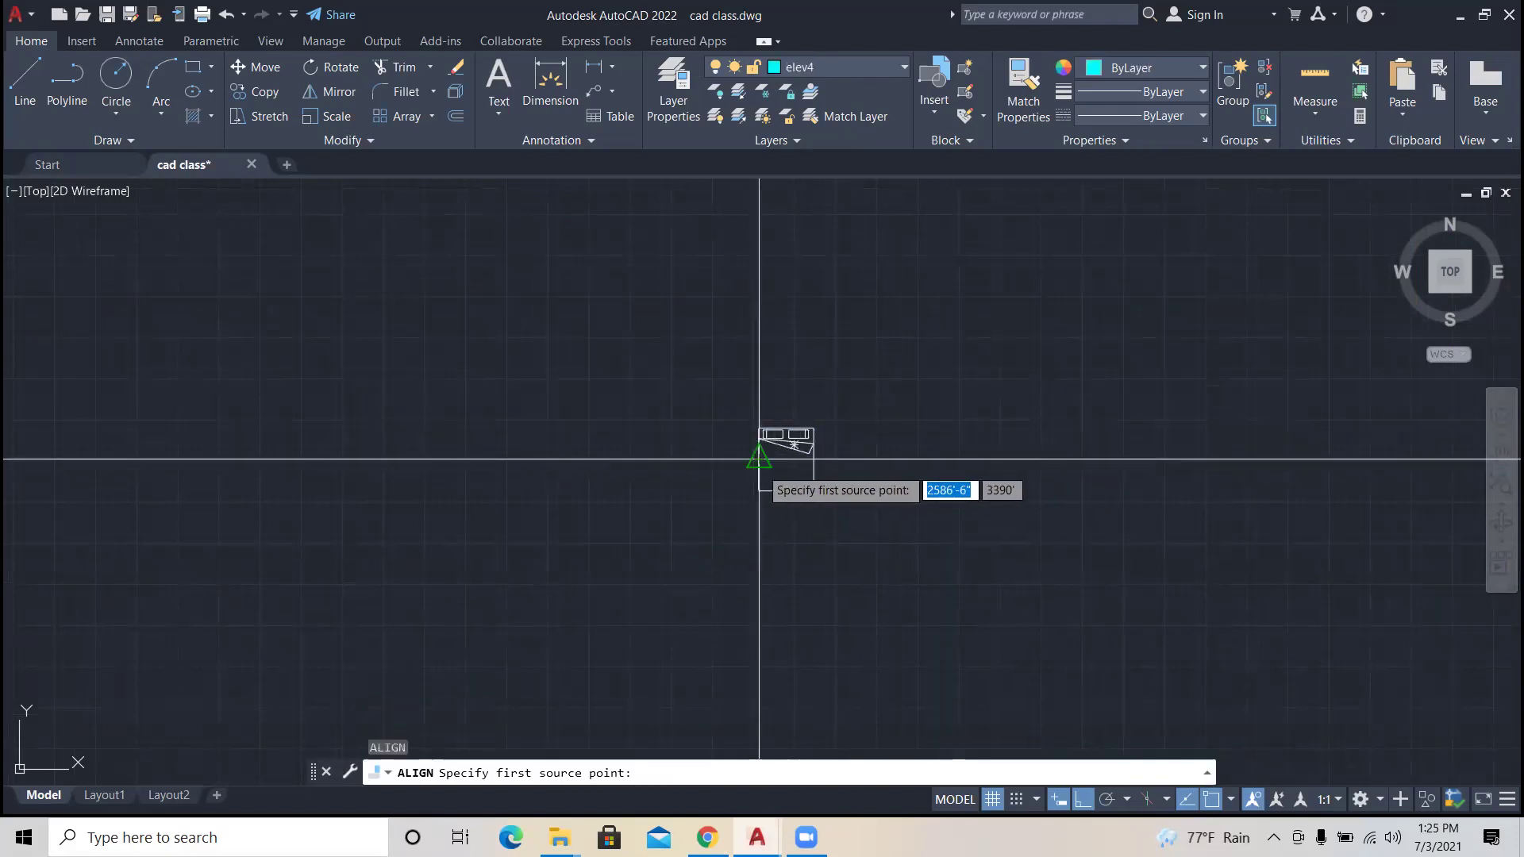
left_click(759, 459)
scroll(720, 503, "down", 4)
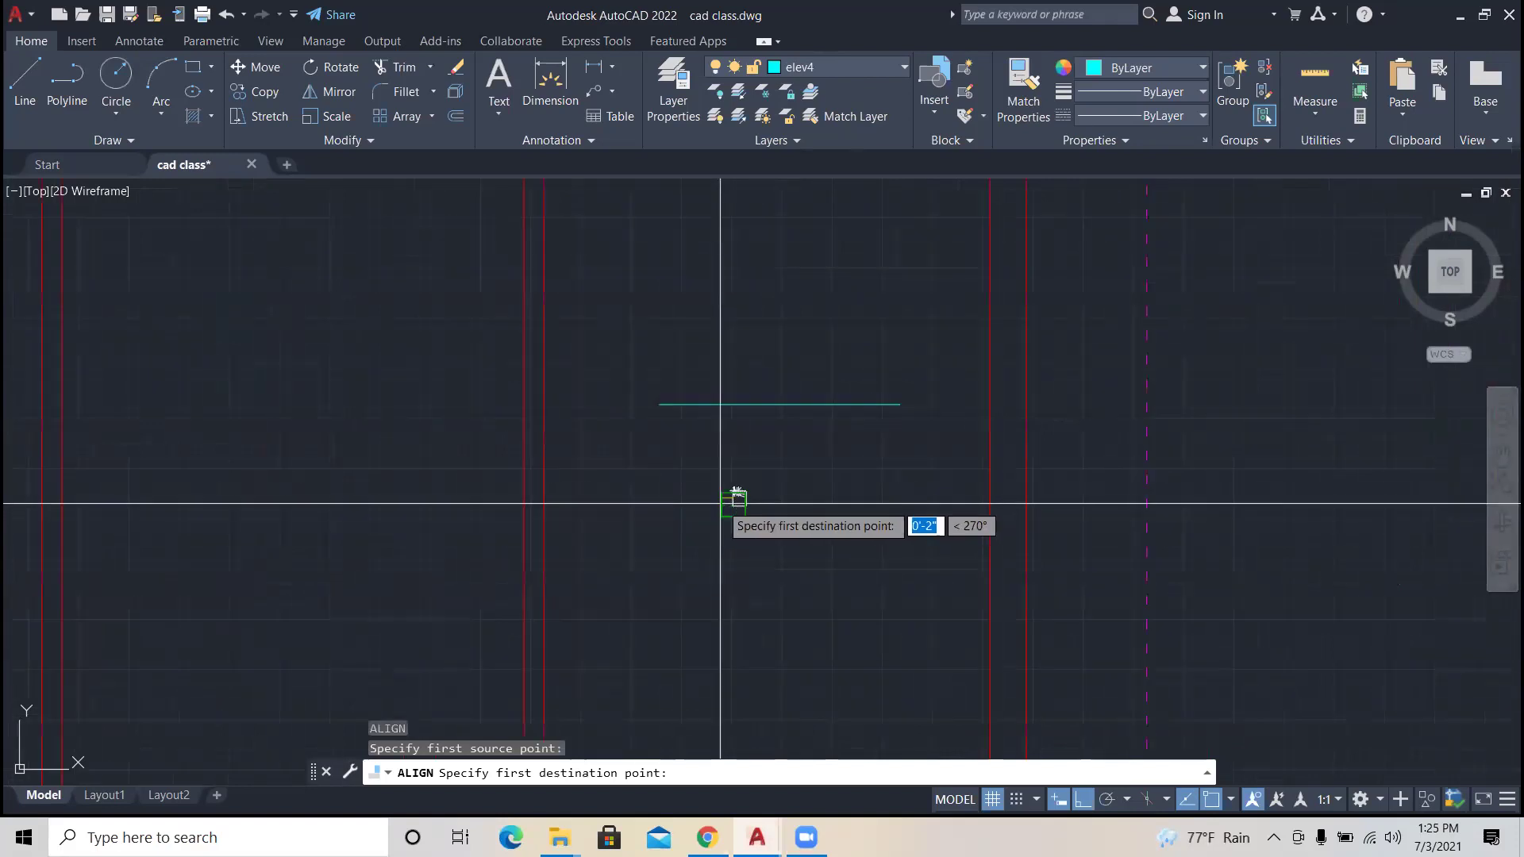
key("F8")
scroll(699, 460, "up", 2)
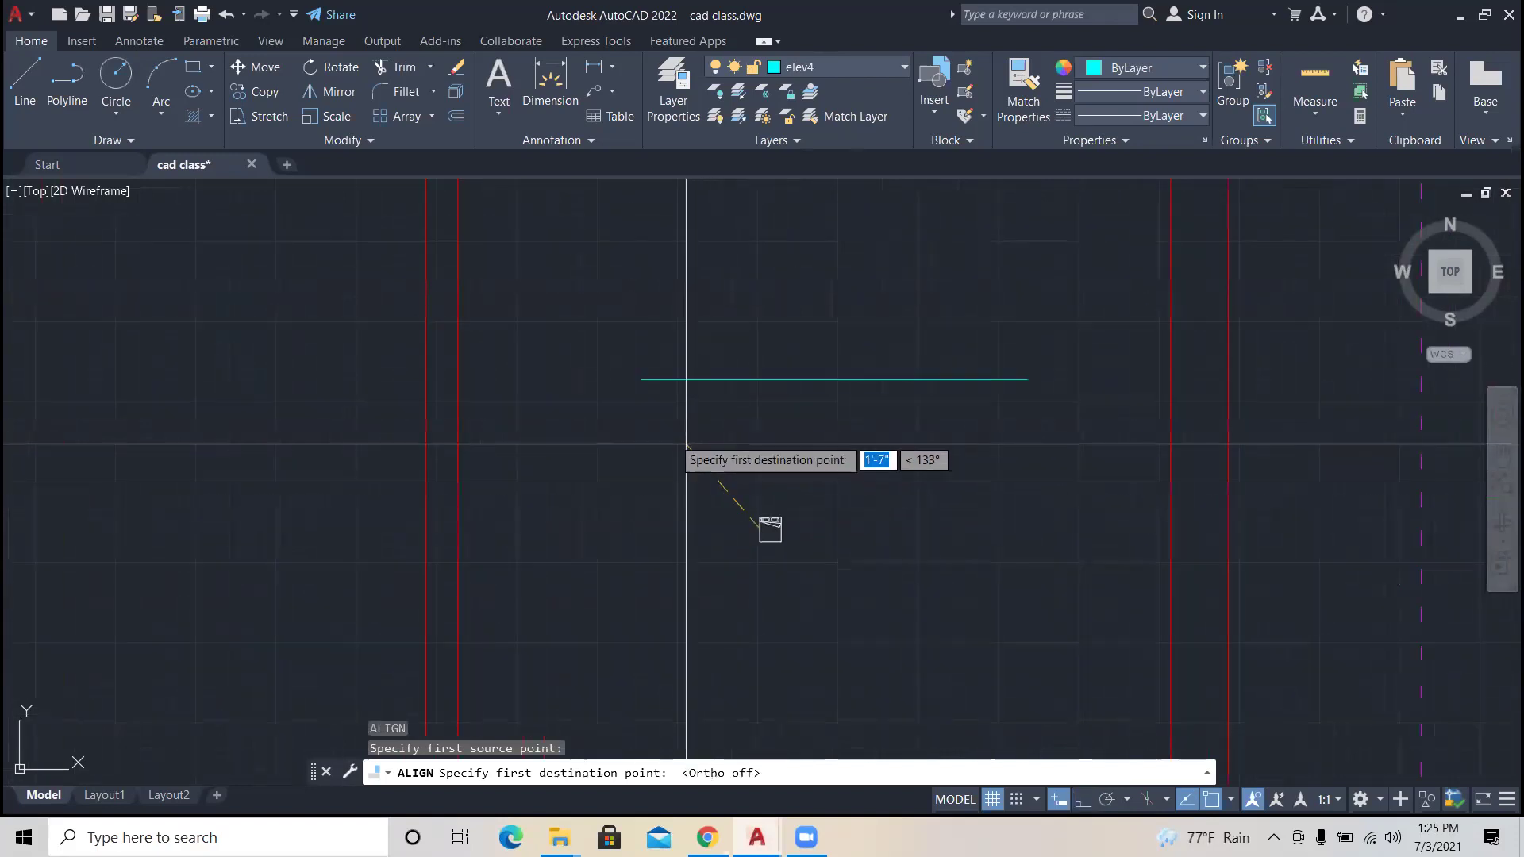
left_click(642, 380)
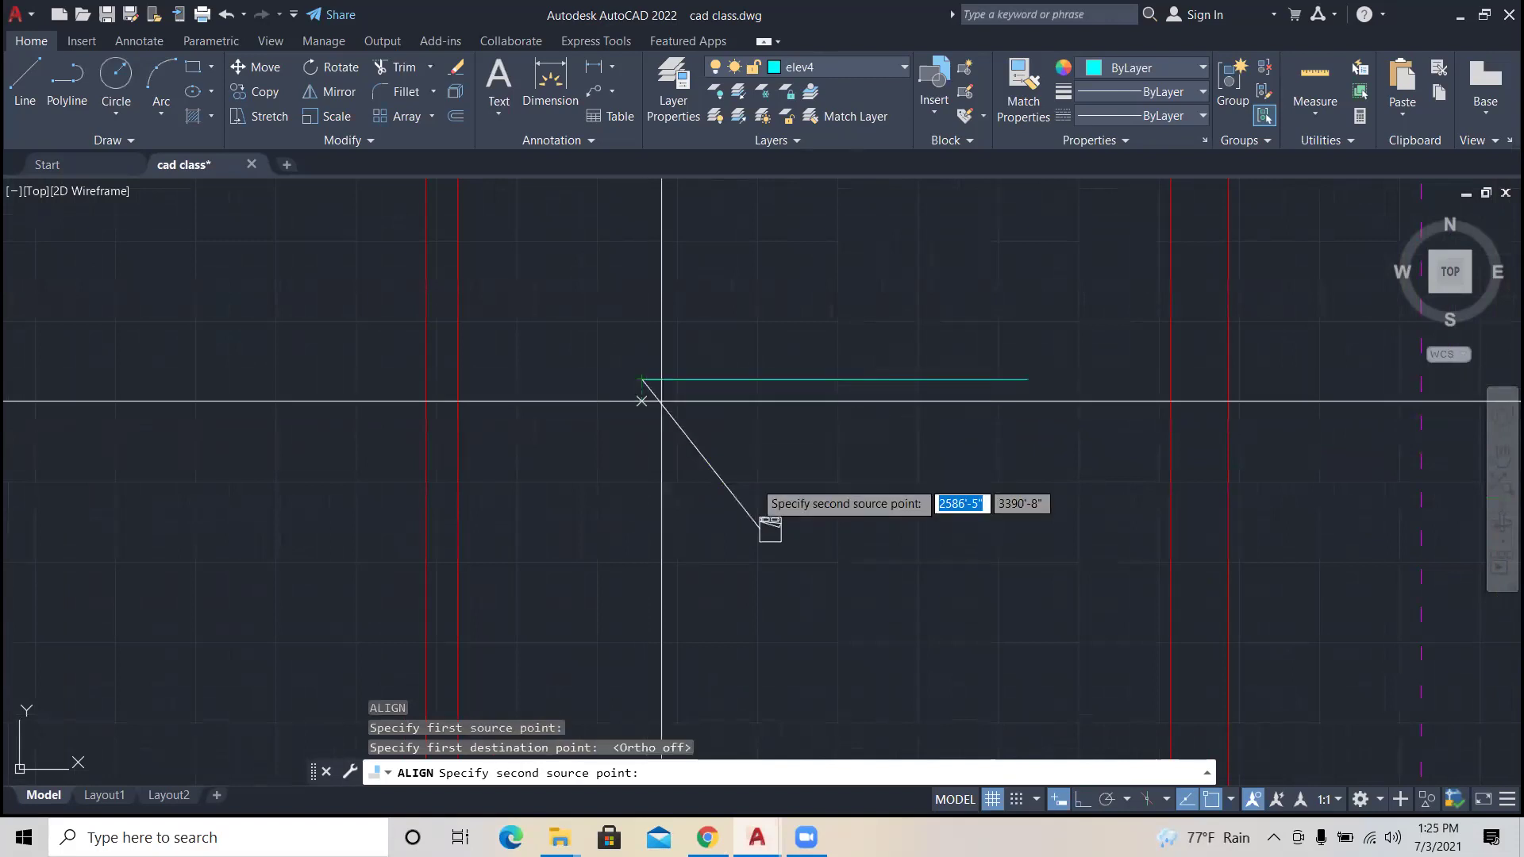
Step: Match the midpoint of the bed's right side to the line's right endpoint and scale the block based on the alignment points
scroll(797, 520, "up", 4)
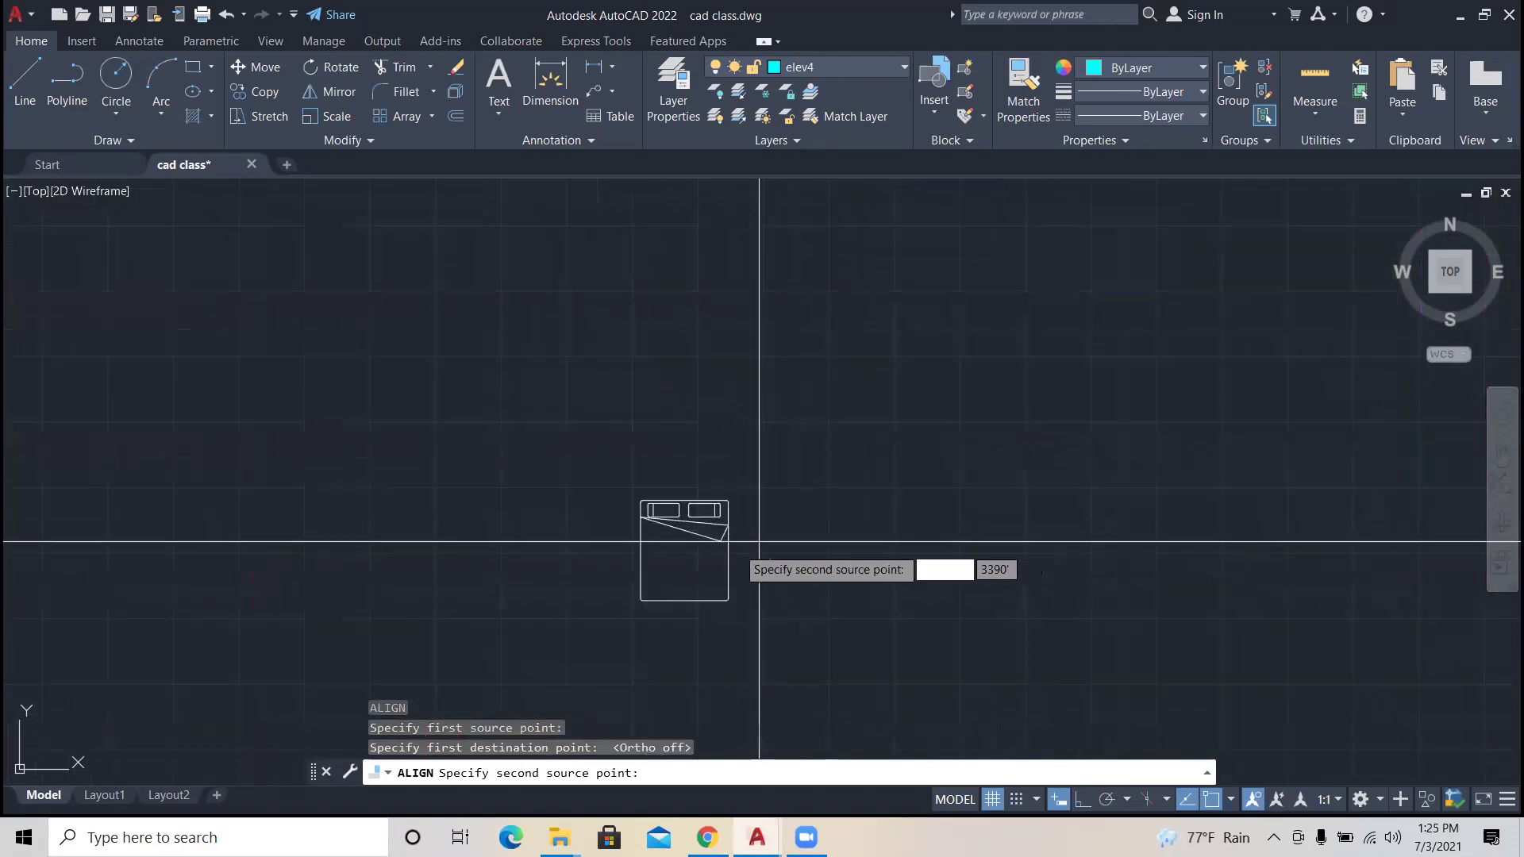
left_click(727, 548)
scroll(732, 557, "down", 5)
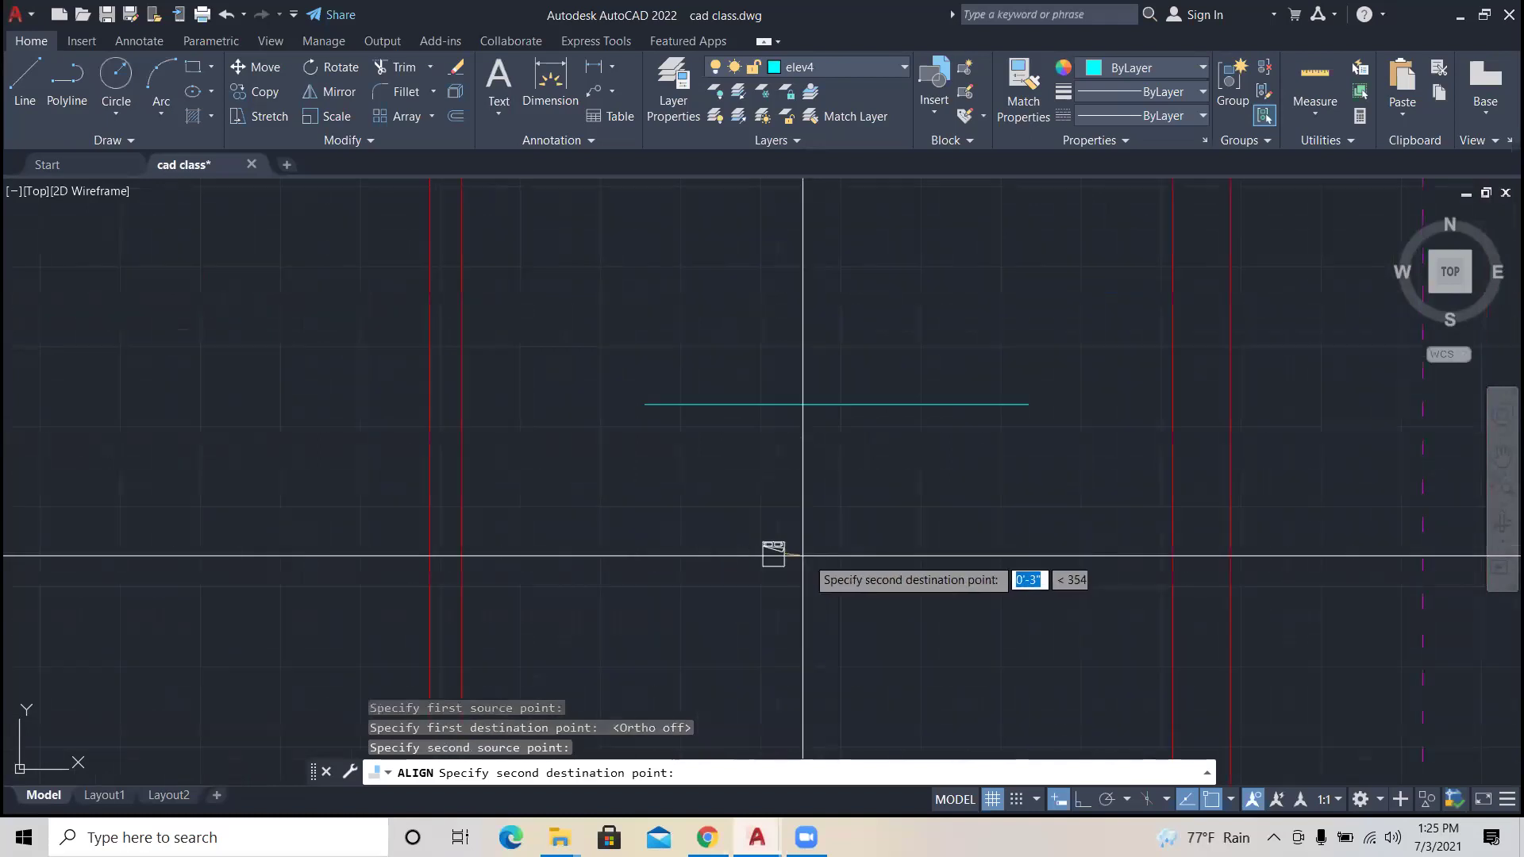
left_click(1030, 405)
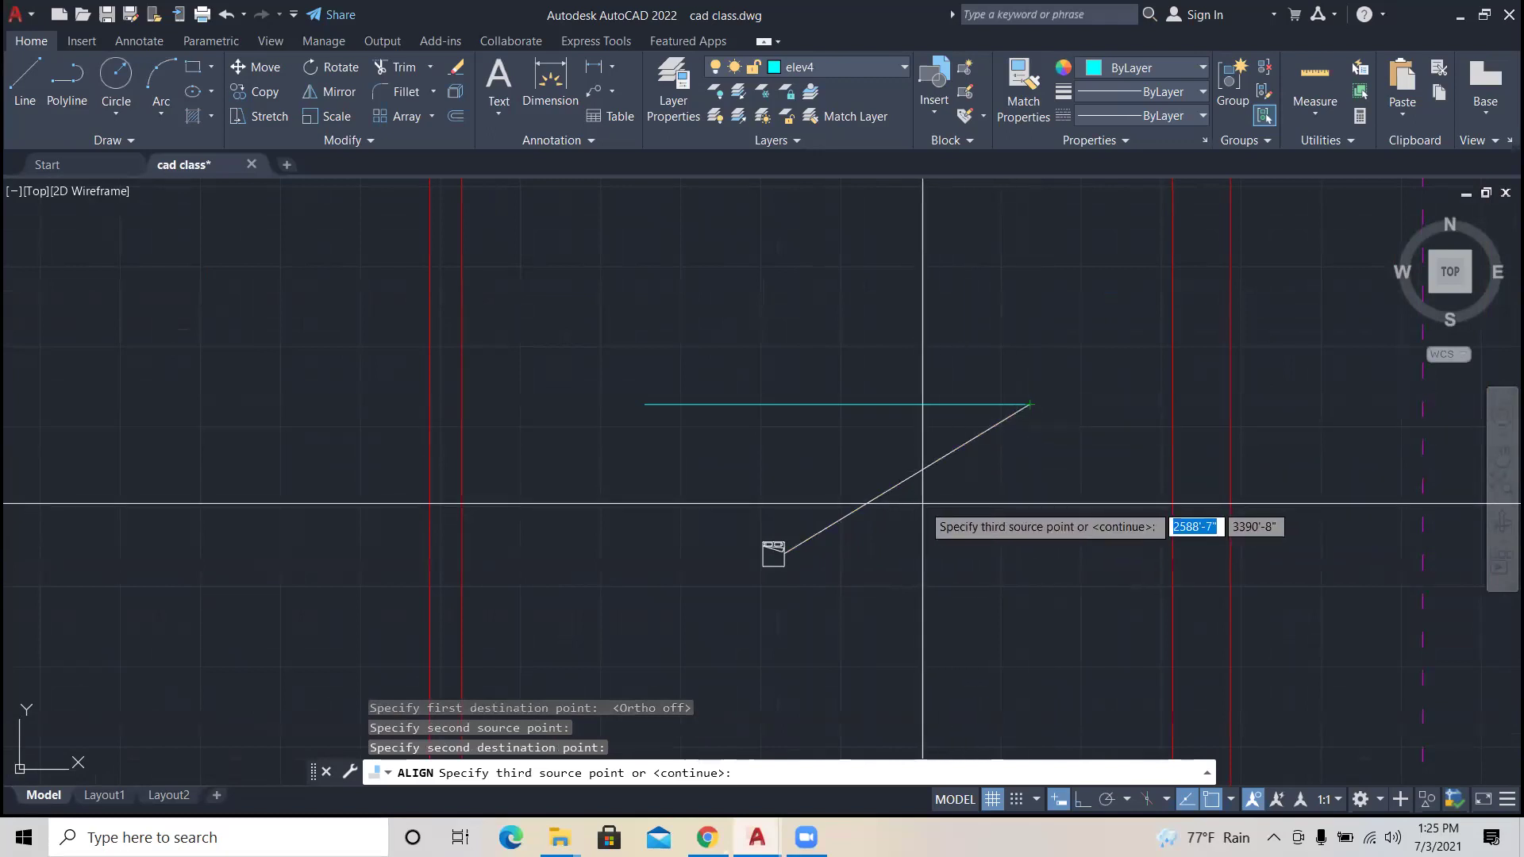
key("Return")
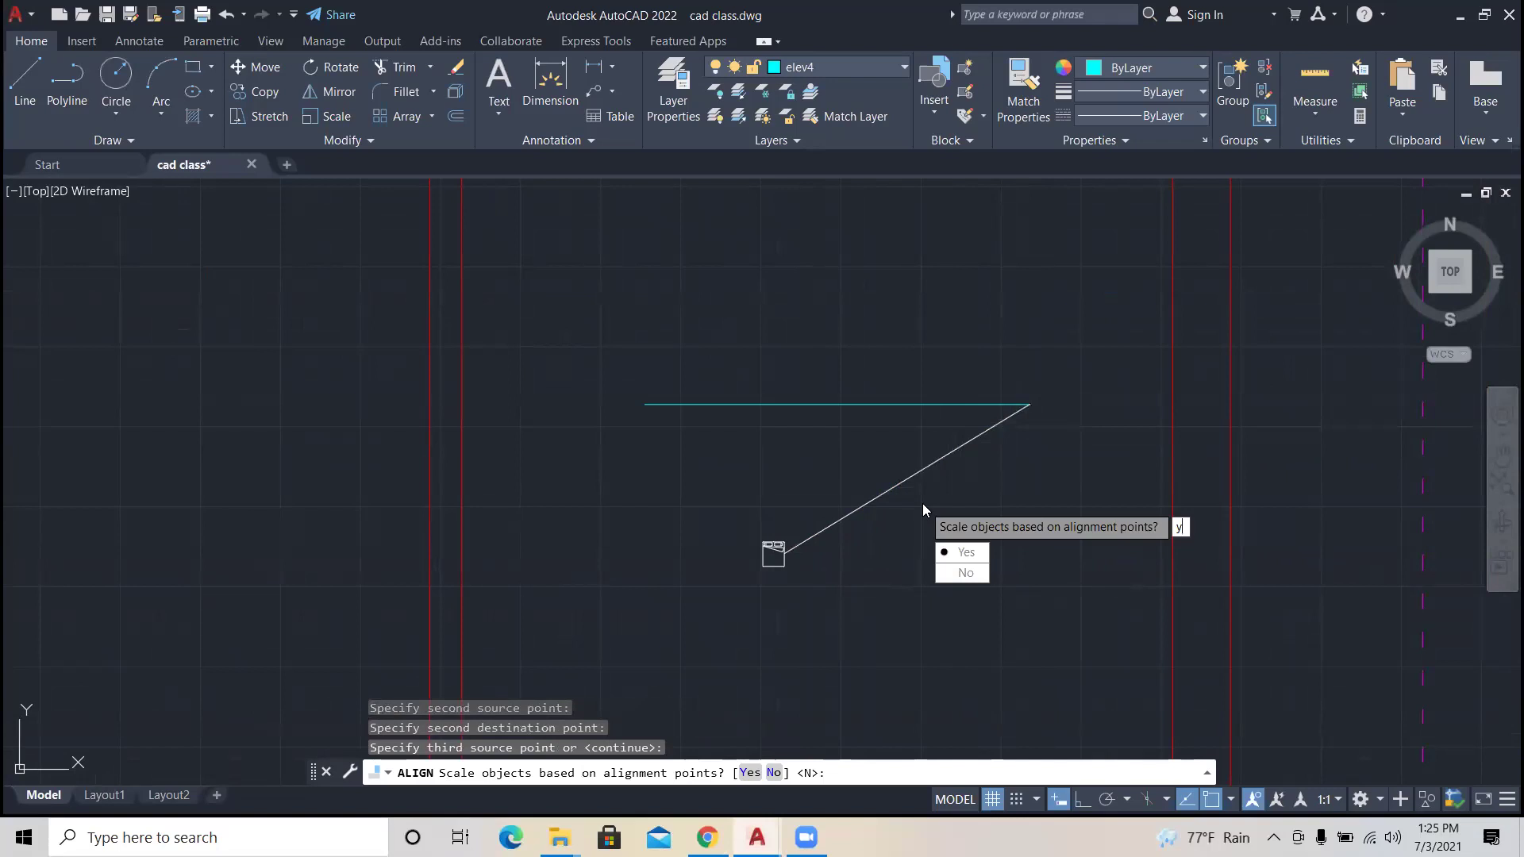
key("Return")
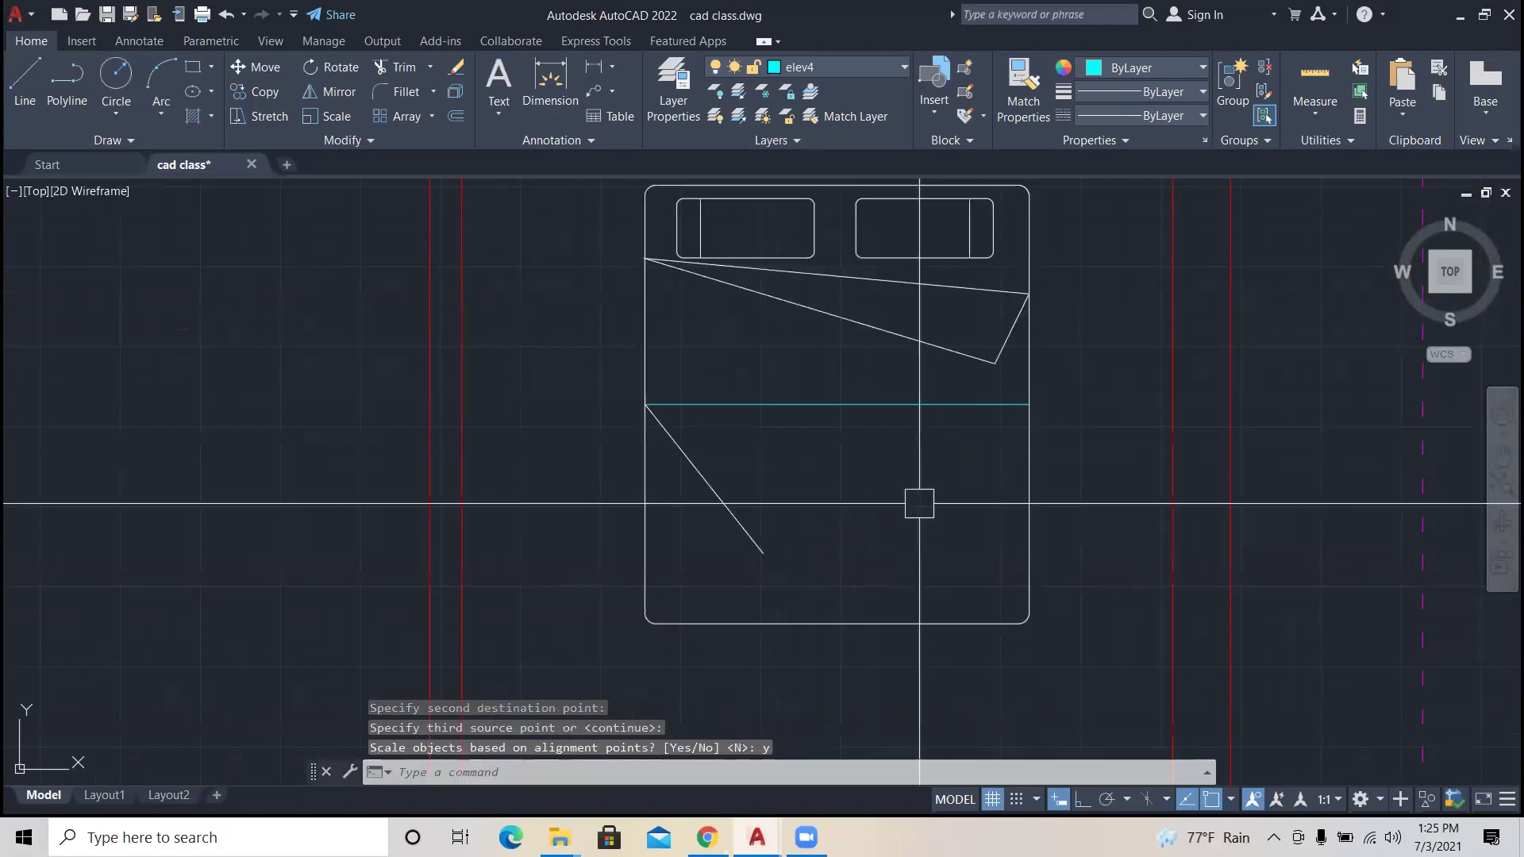
Step: Erase the cyan reference line crossing the scaled bed block
scroll(901, 561, "down", 2)
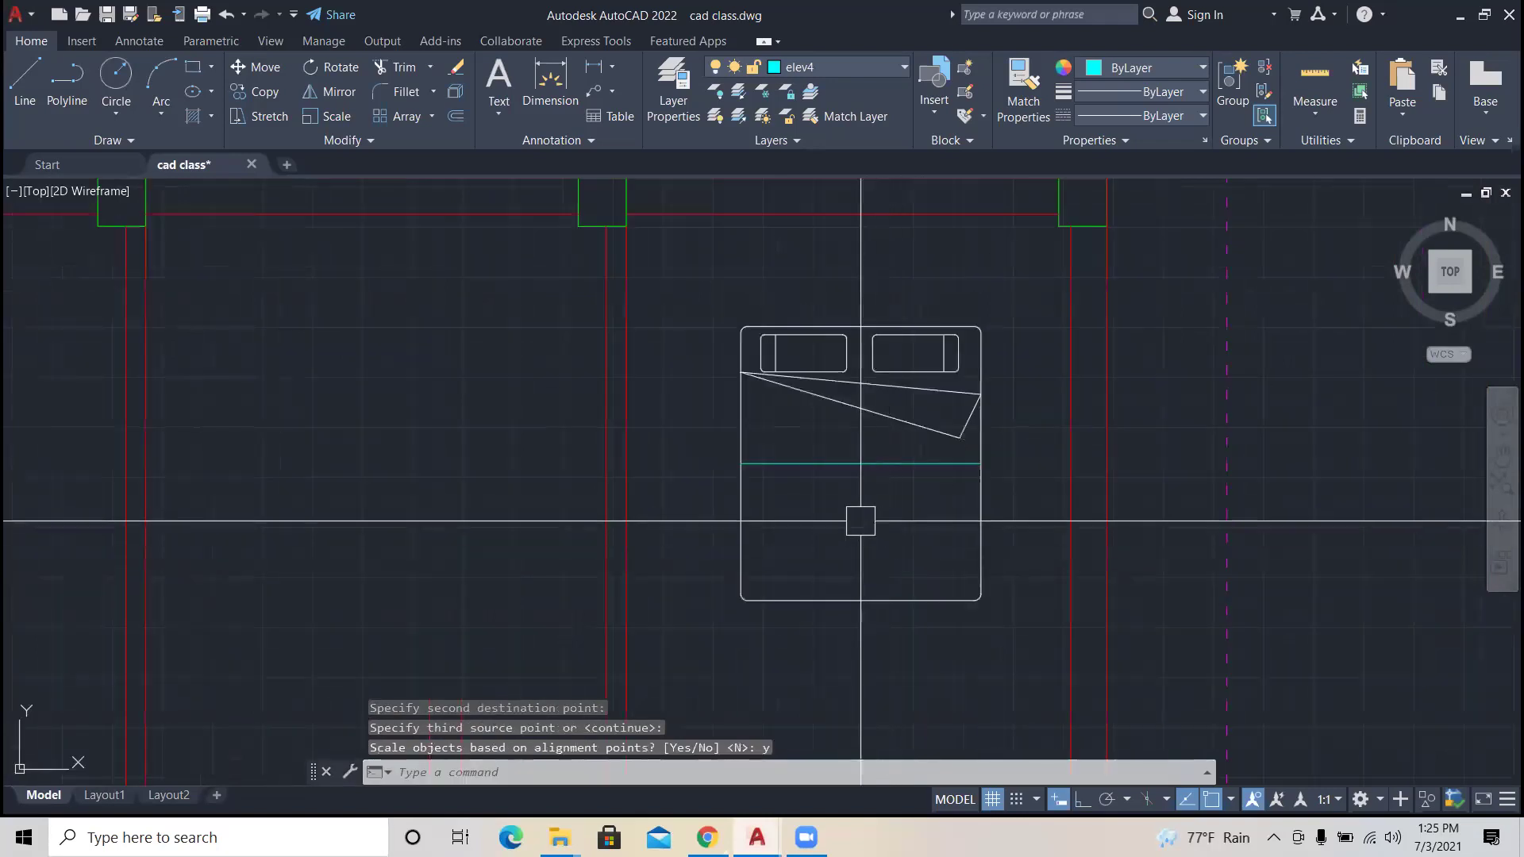
left_click(861, 463)
scroll(868, 507, "down", 5)
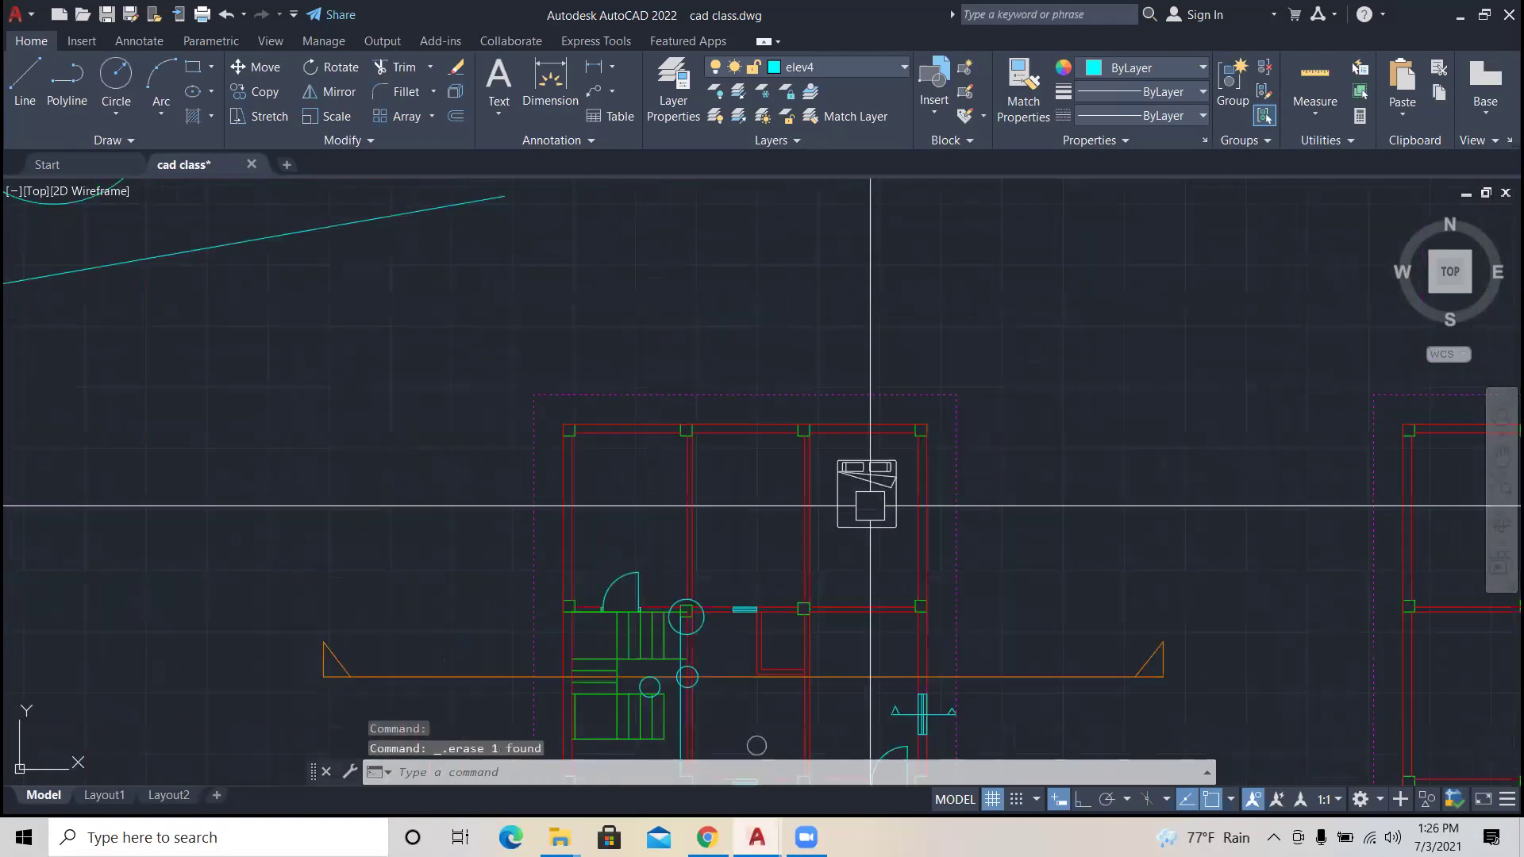
Step: Move the bed block down and back up within the upper-right room, placing it near the room's upper wall
type("m")
key("Return")
scroll(877, 481, "up", 2)
left_click(874, 508)
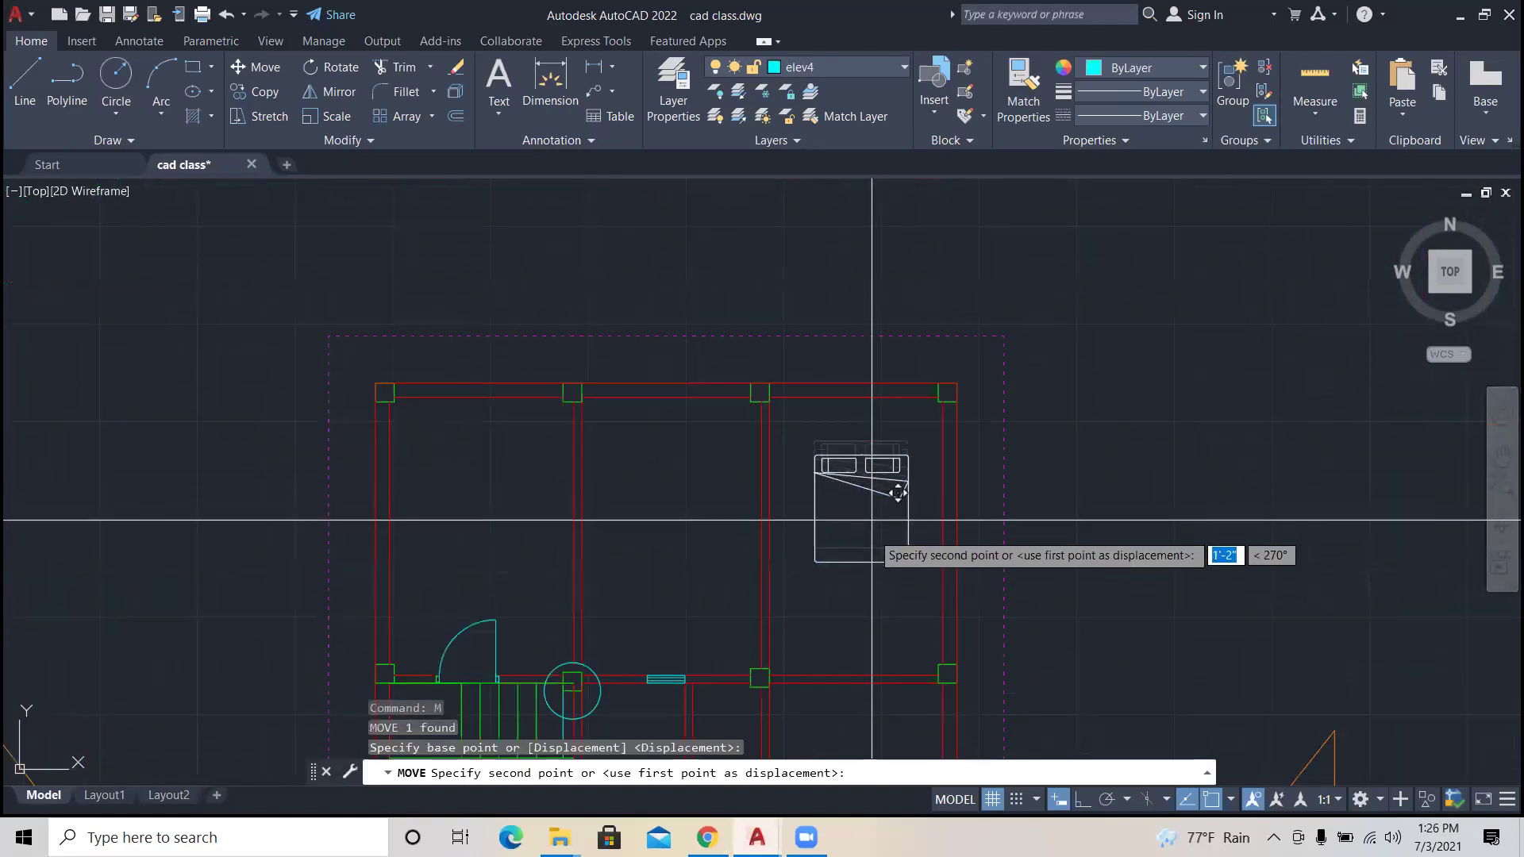
key("Escape")
left_click(890, 584)
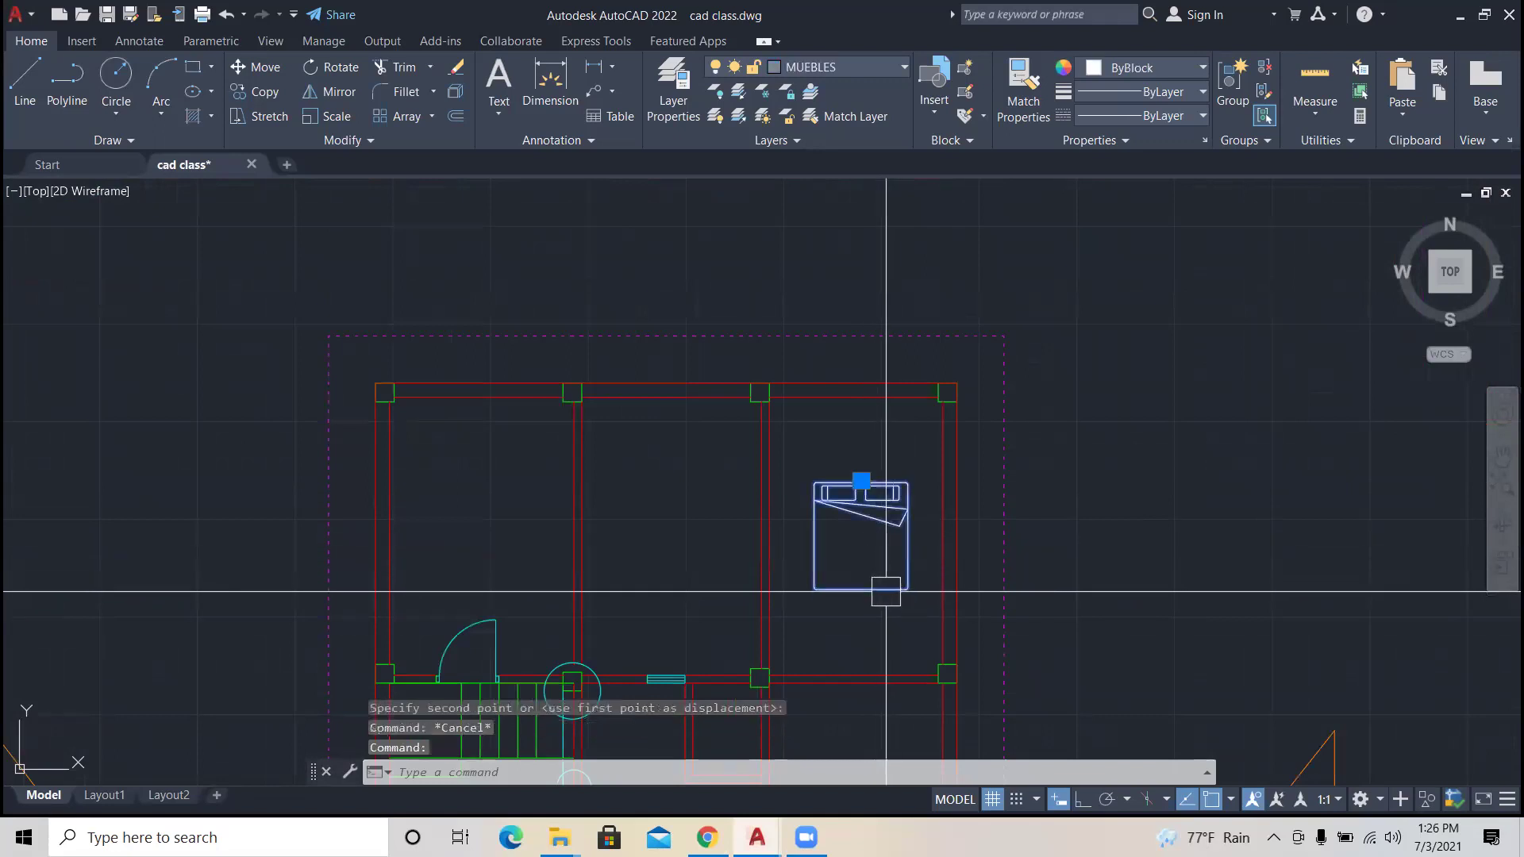
type("m")
key("Return")
left_click(863, 549)
left_click(856, 514)
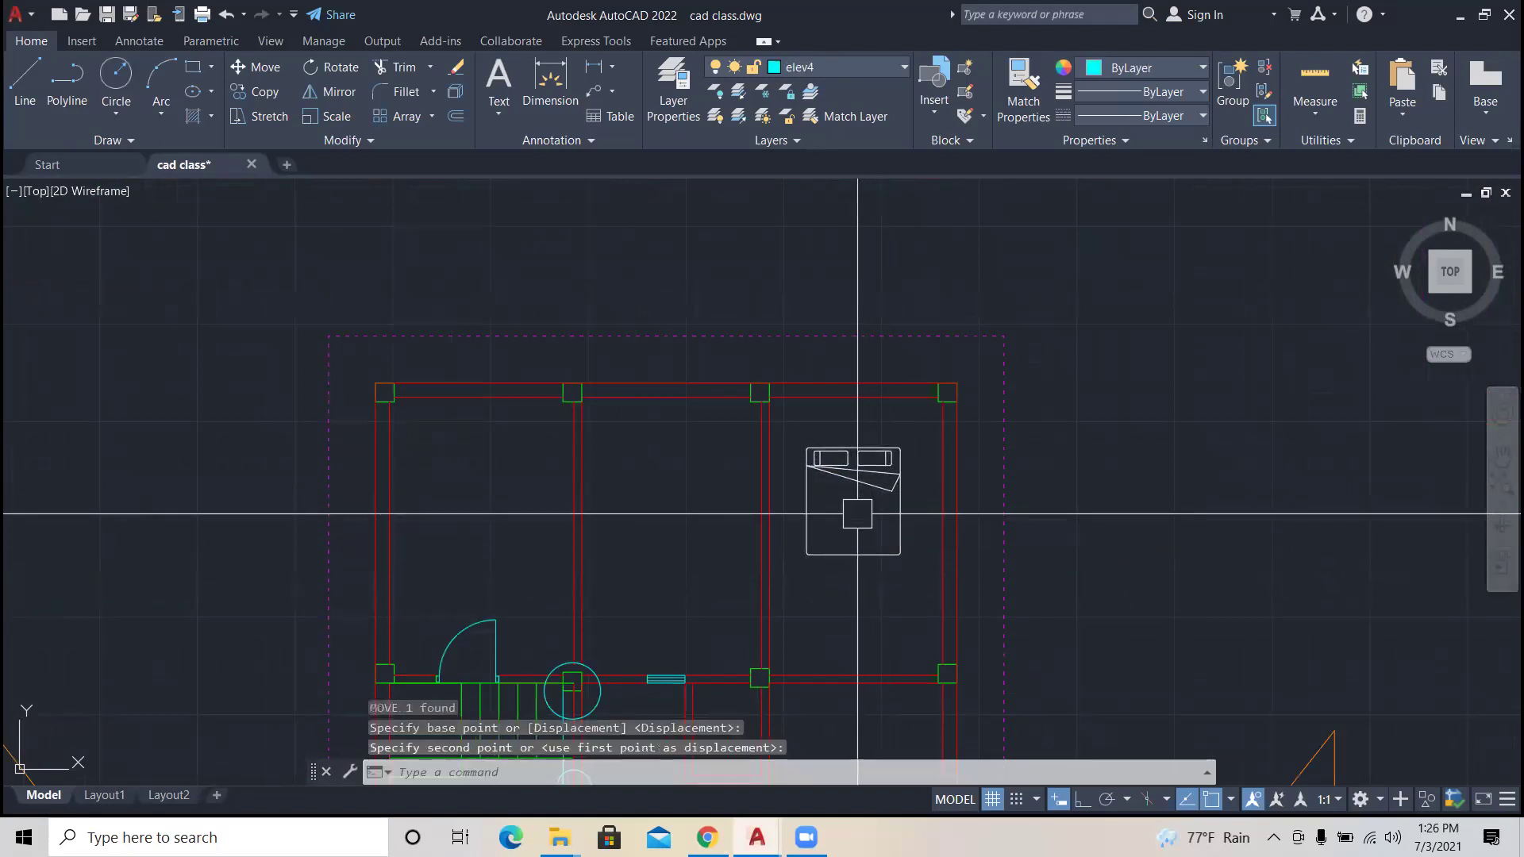
Step: Shift the bed block slightly to the left within the upper-right room
left_click(877, 553)
type("m")
key("Return")
left_click(866, 525)
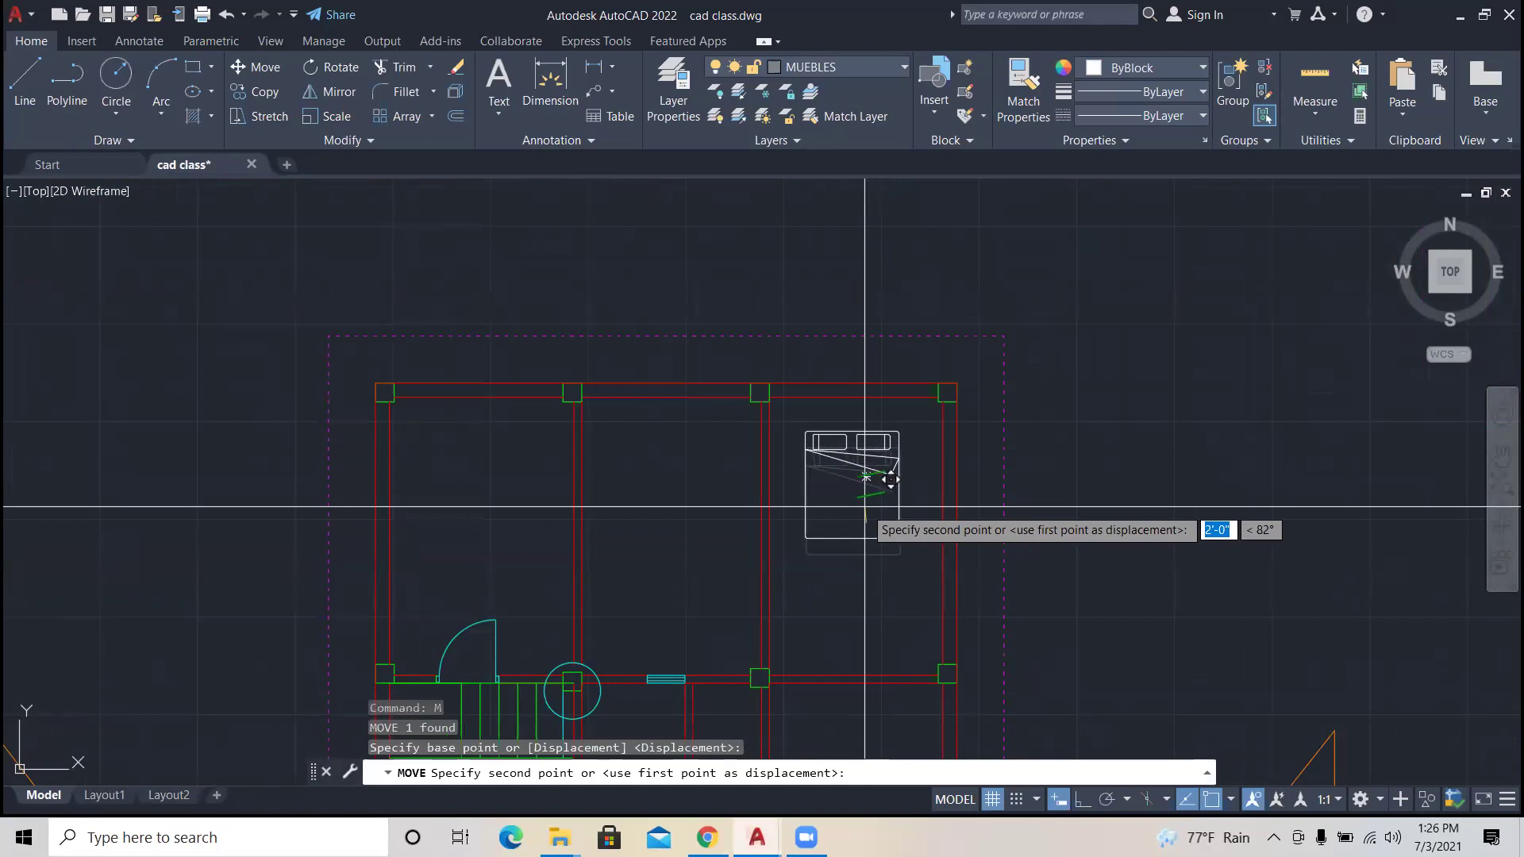
key("Escape")
key("Escape")
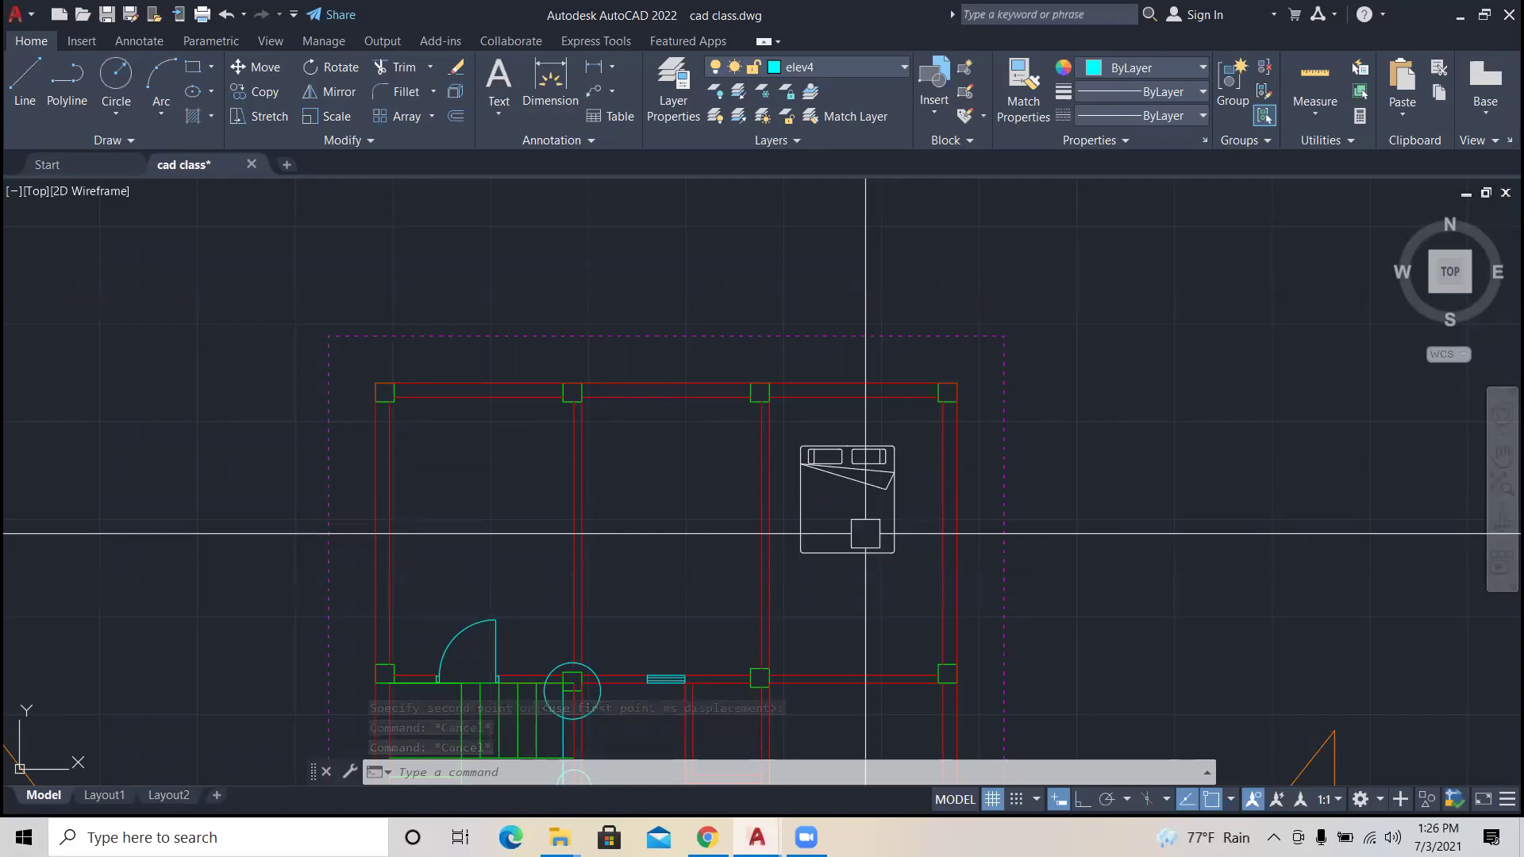
Step: Move the double bed block lower within the upper-right room
scroll(864, 533, "down", 2)
left_click(862, 548)
type("m")
key("Return")
left_click(873, 517)
scroll(873, 517, "up", 3)
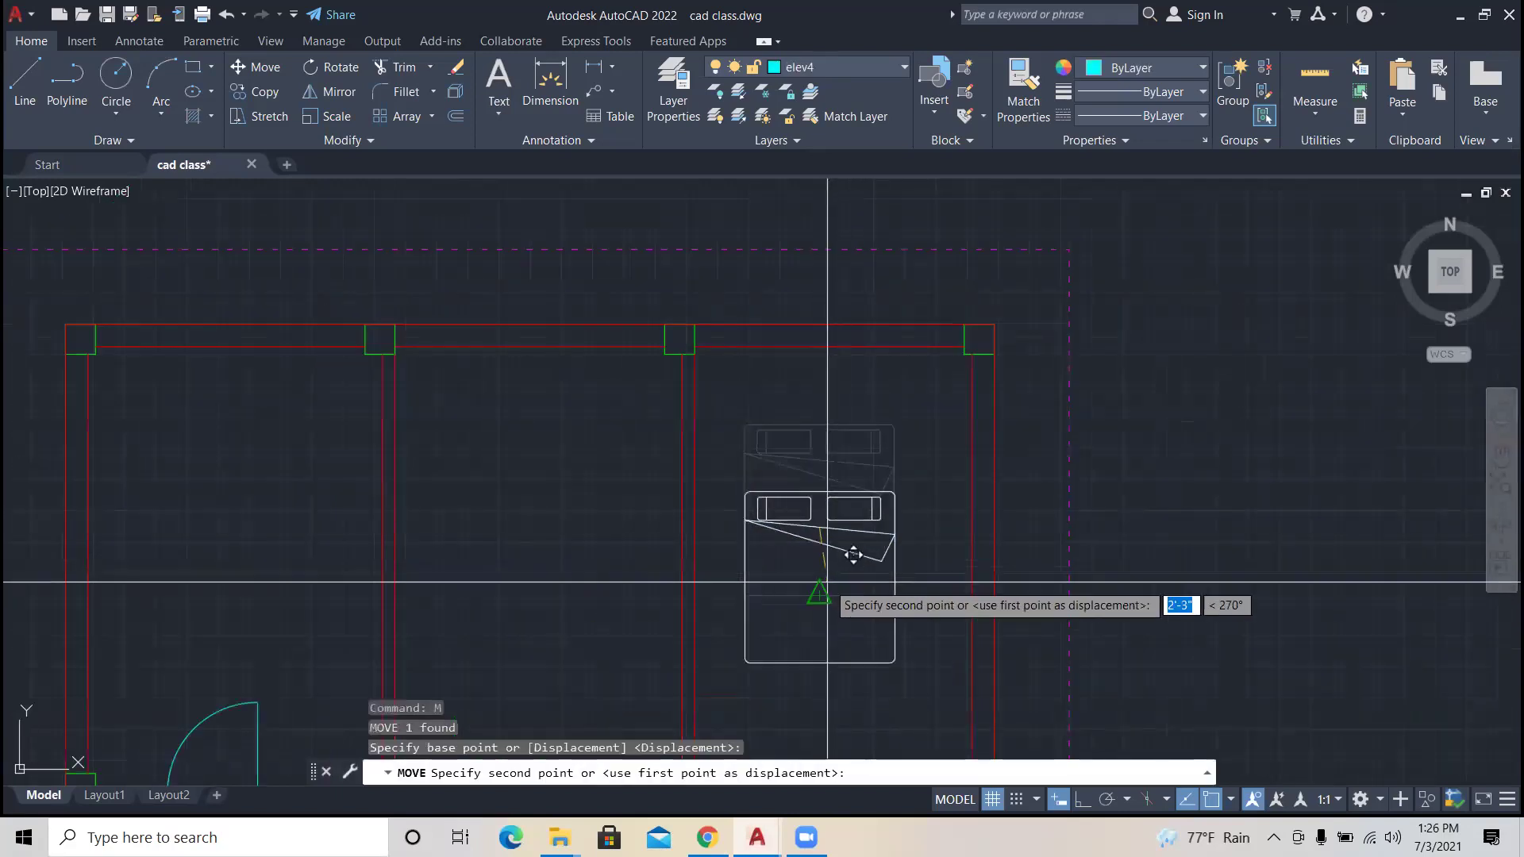
key("Escape")
key("Escape")
scroll(861, 546, "down", 4)
scroll(861, 561, "up", 4)
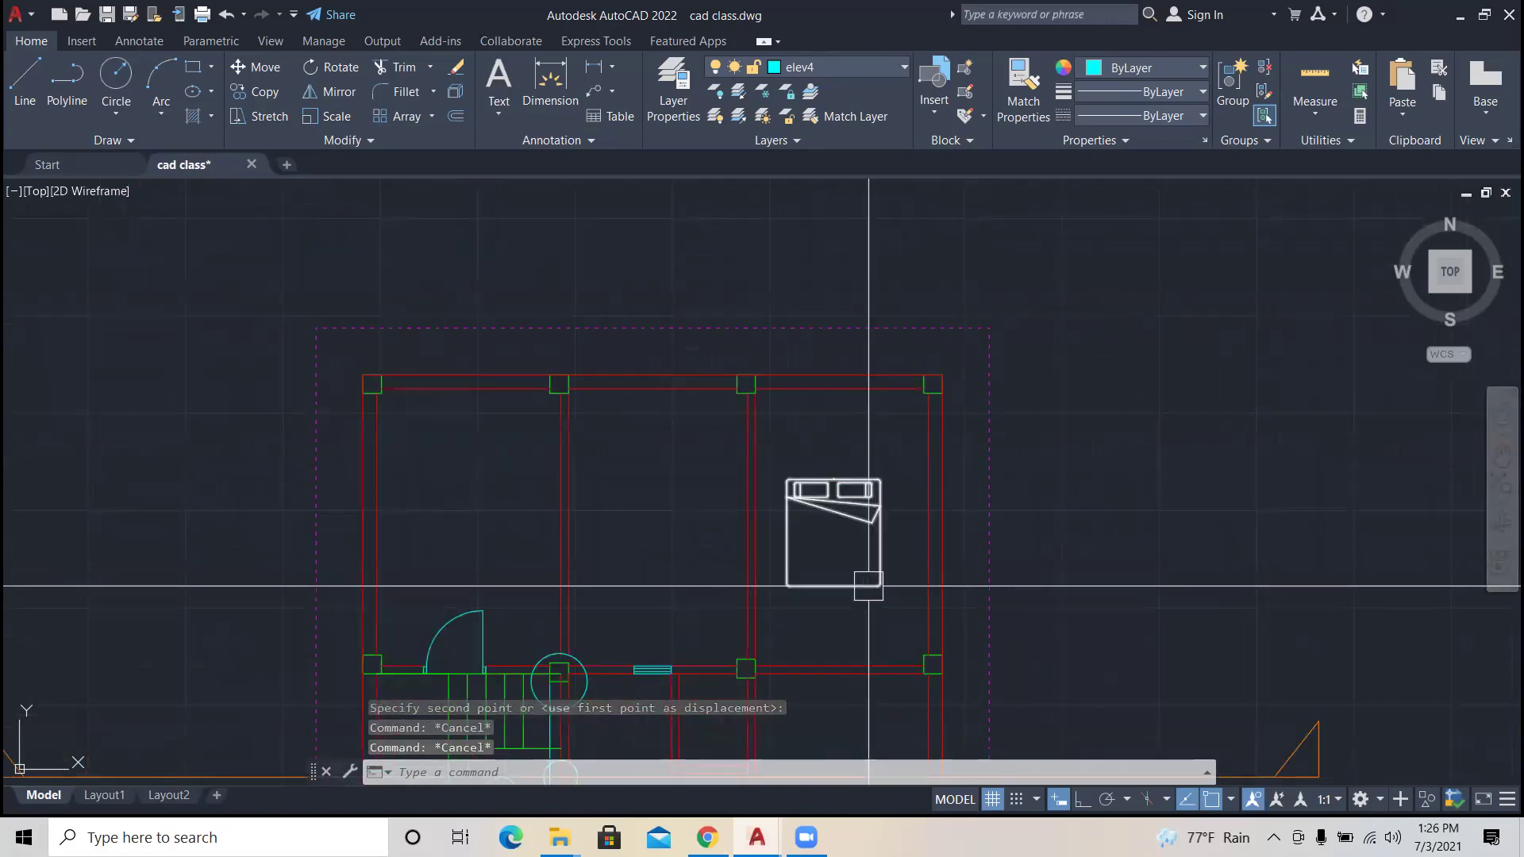
Step: Change the double bed block's layer to furniture
left_click(869, 586)
left_click(875, 65)
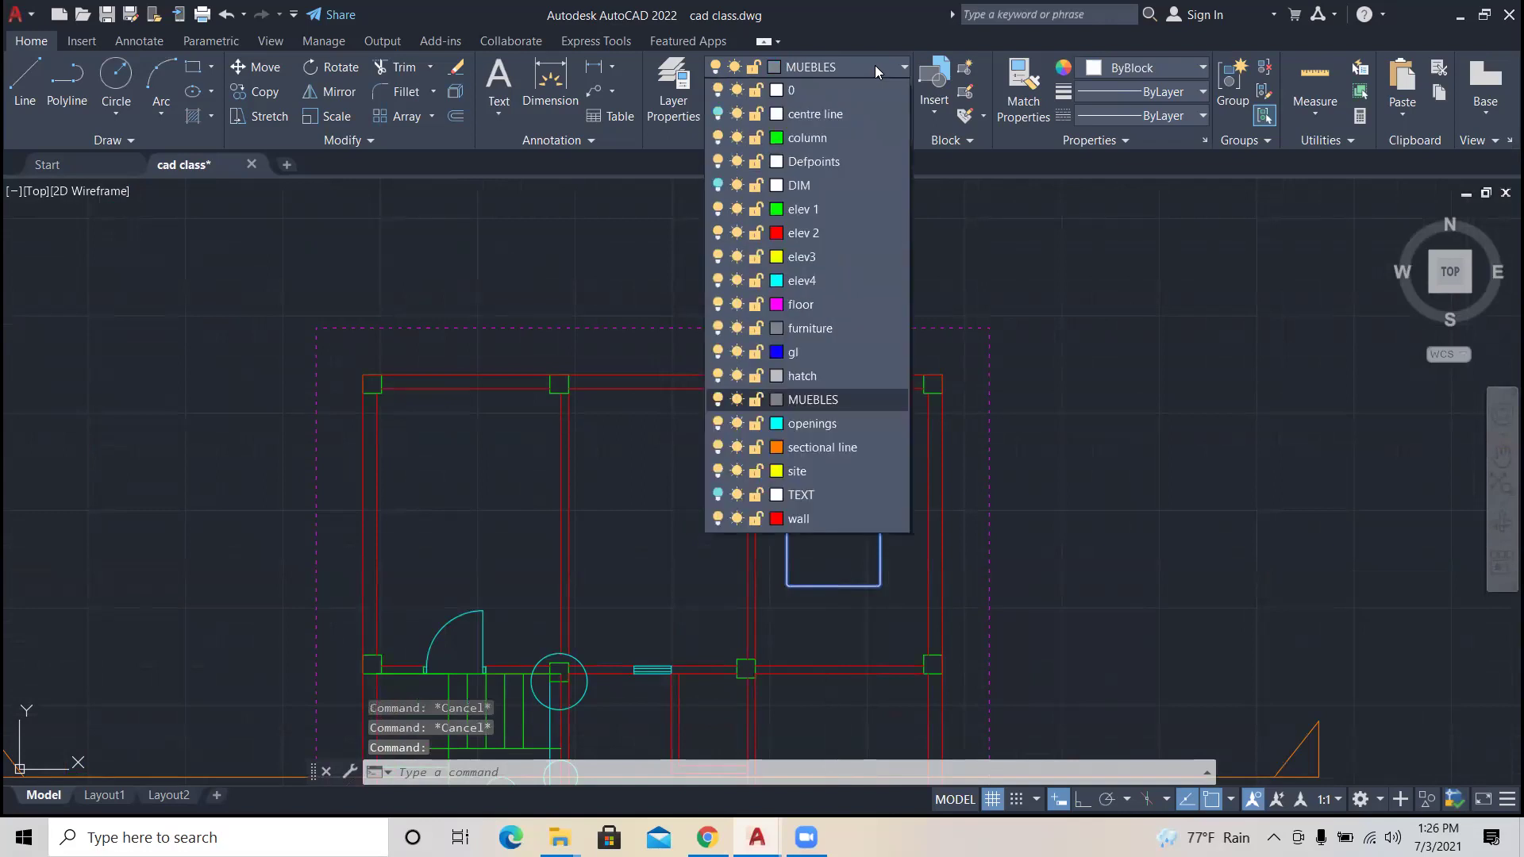
left_click(811, 328)
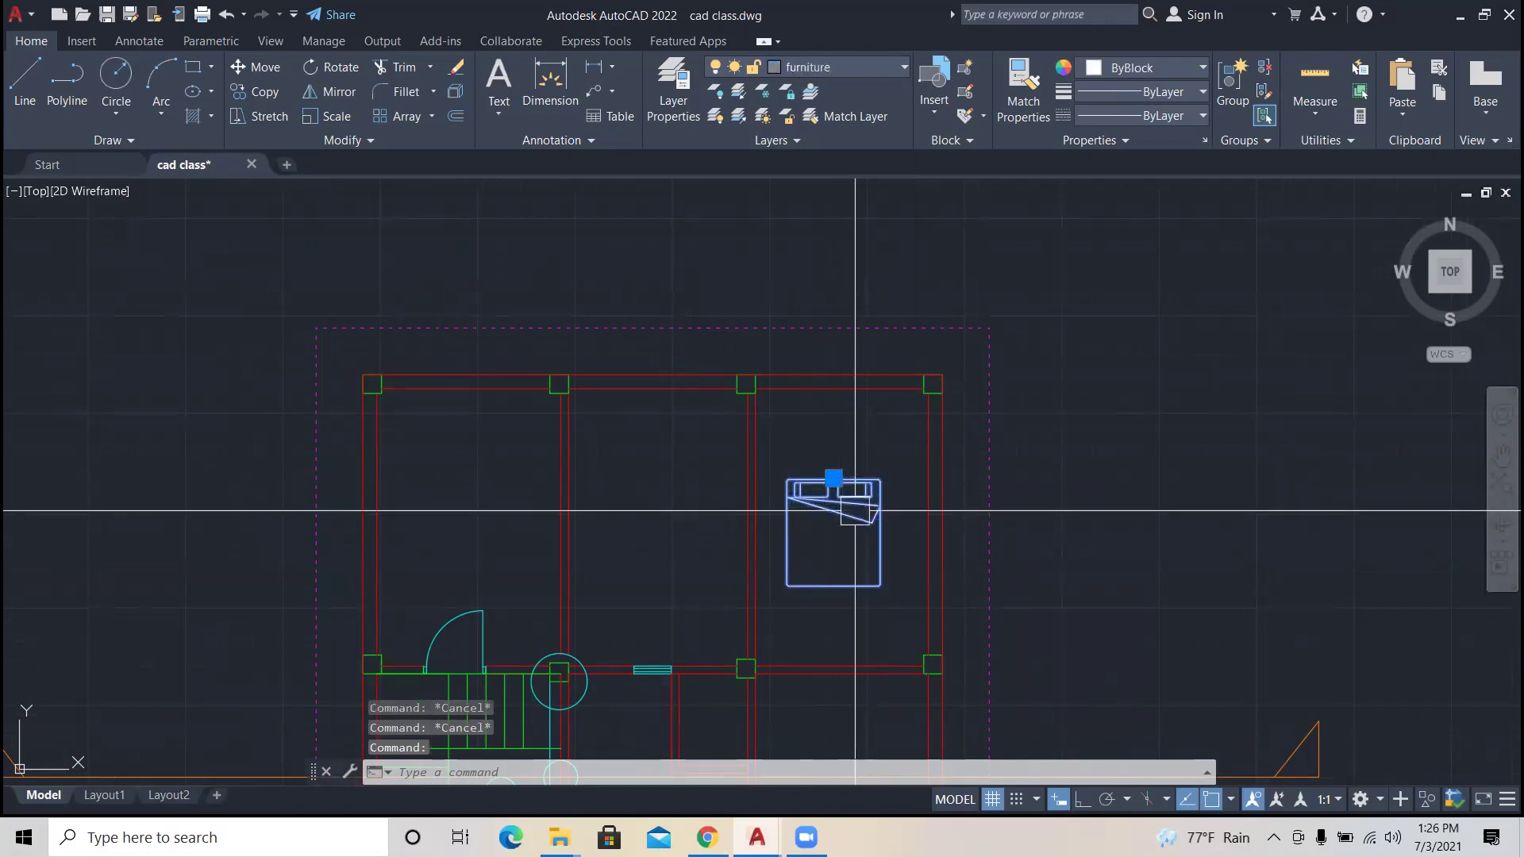
key("Escape")
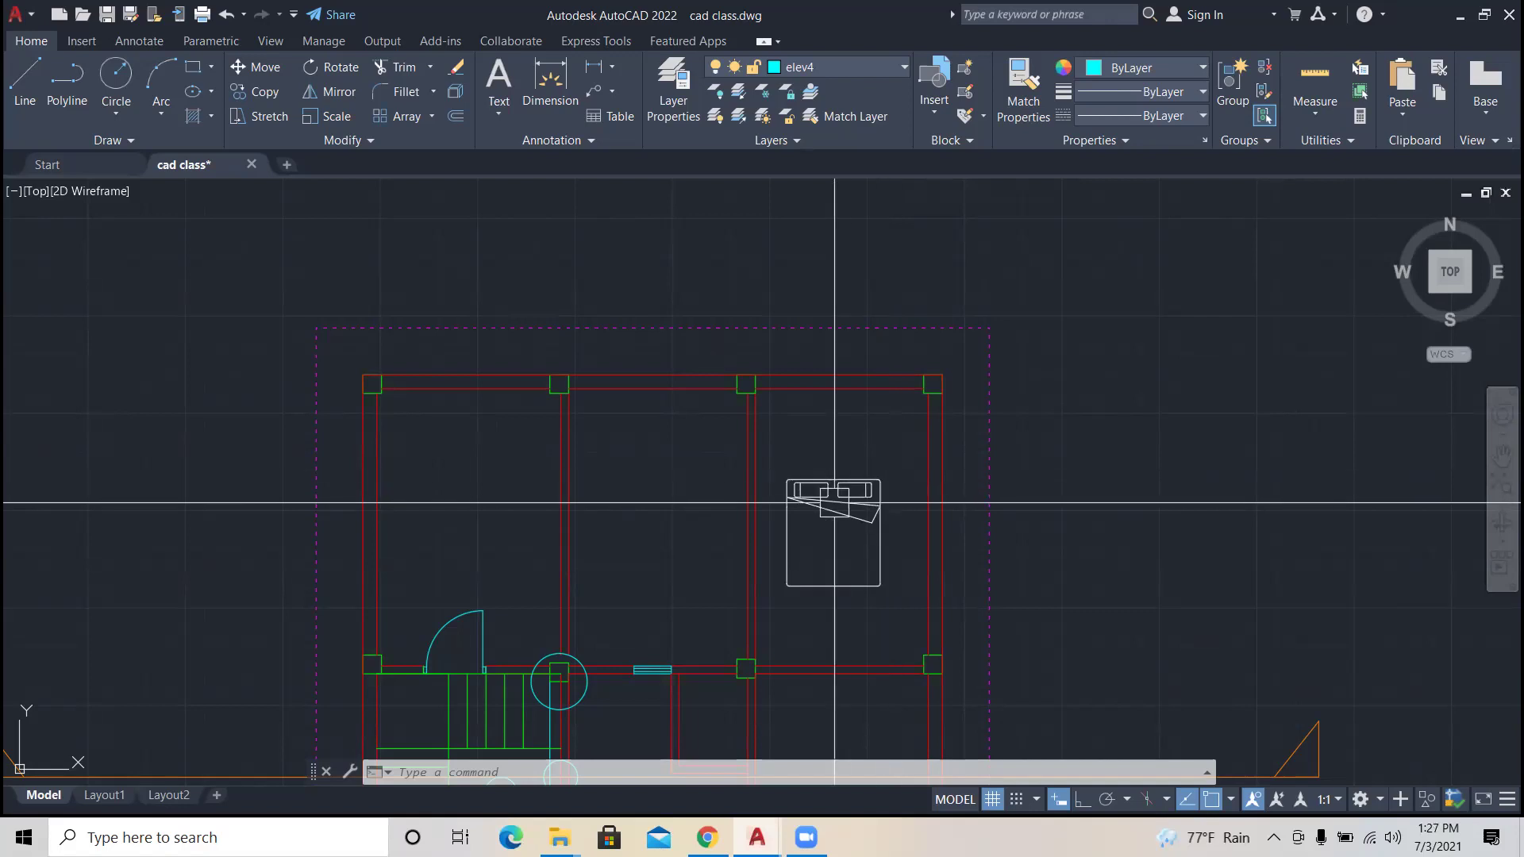
Step: Move the bed block up from the middle of the upper-right room toward its upper wall
scroll(845, 596, "up", 2)
left_click(840, 580)
type("m")
key("Return")
left_click(838, 599)
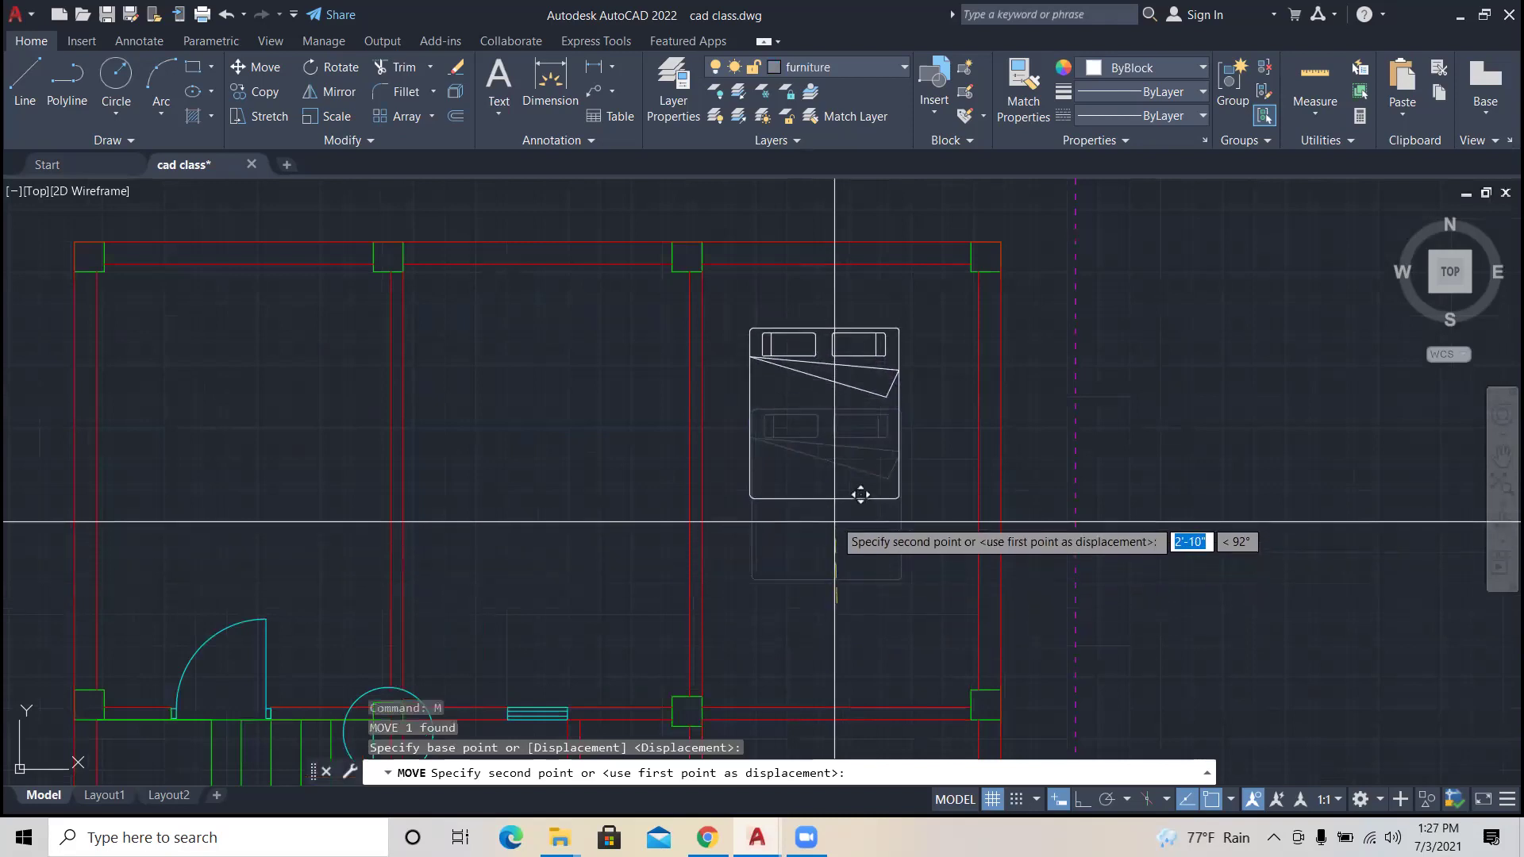
key("Escape")
scroll(835, 512, "down", 2)
Step: Move the bed block further up and slightly left so its headboard overlaps the upper wall
left_click(835, 512)
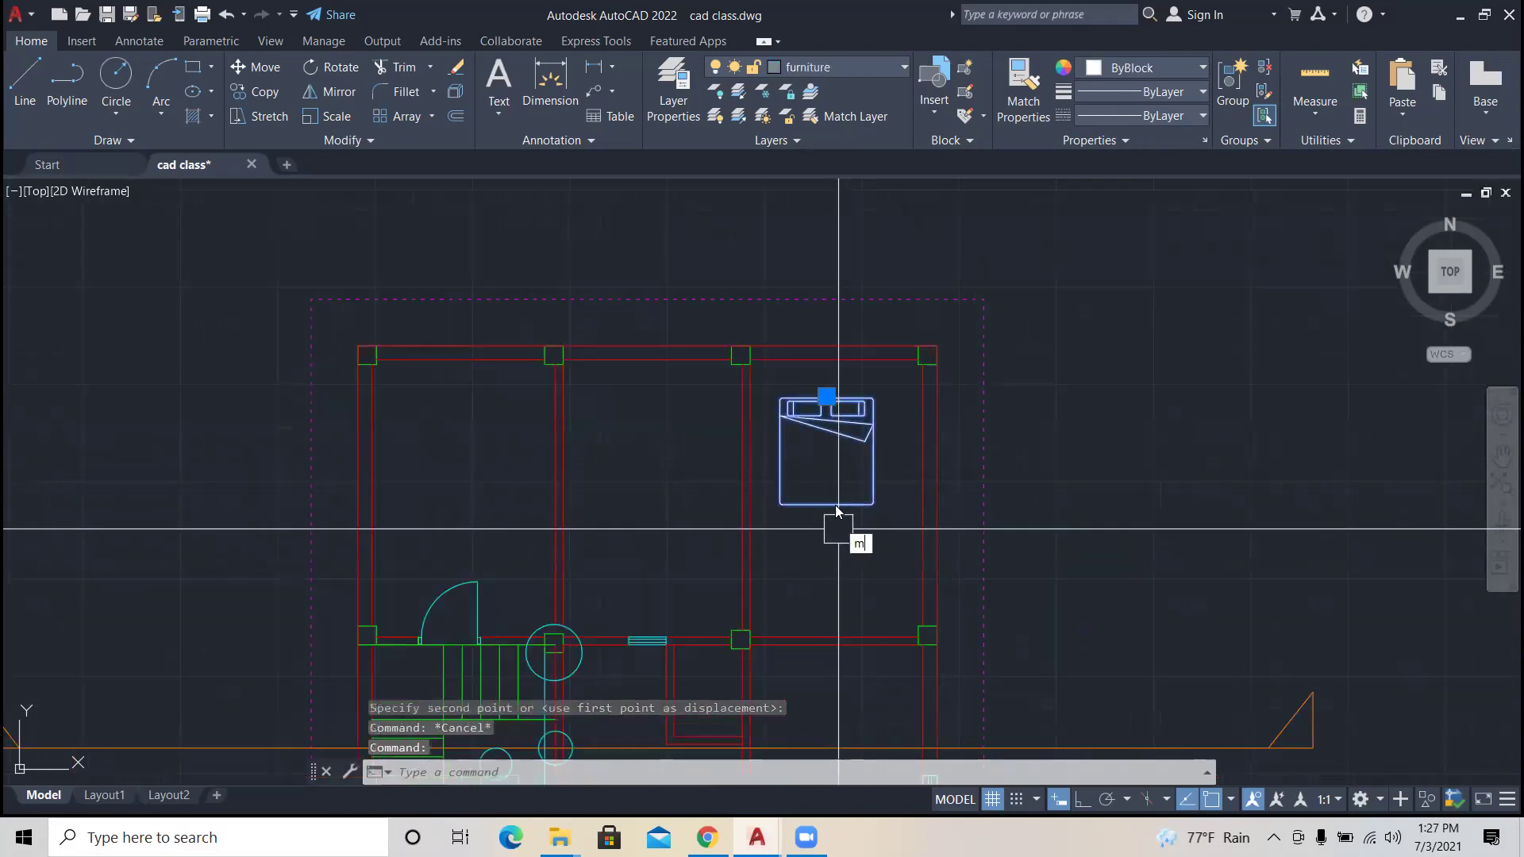
type("m")
key("Return")
left_click(826, 495)
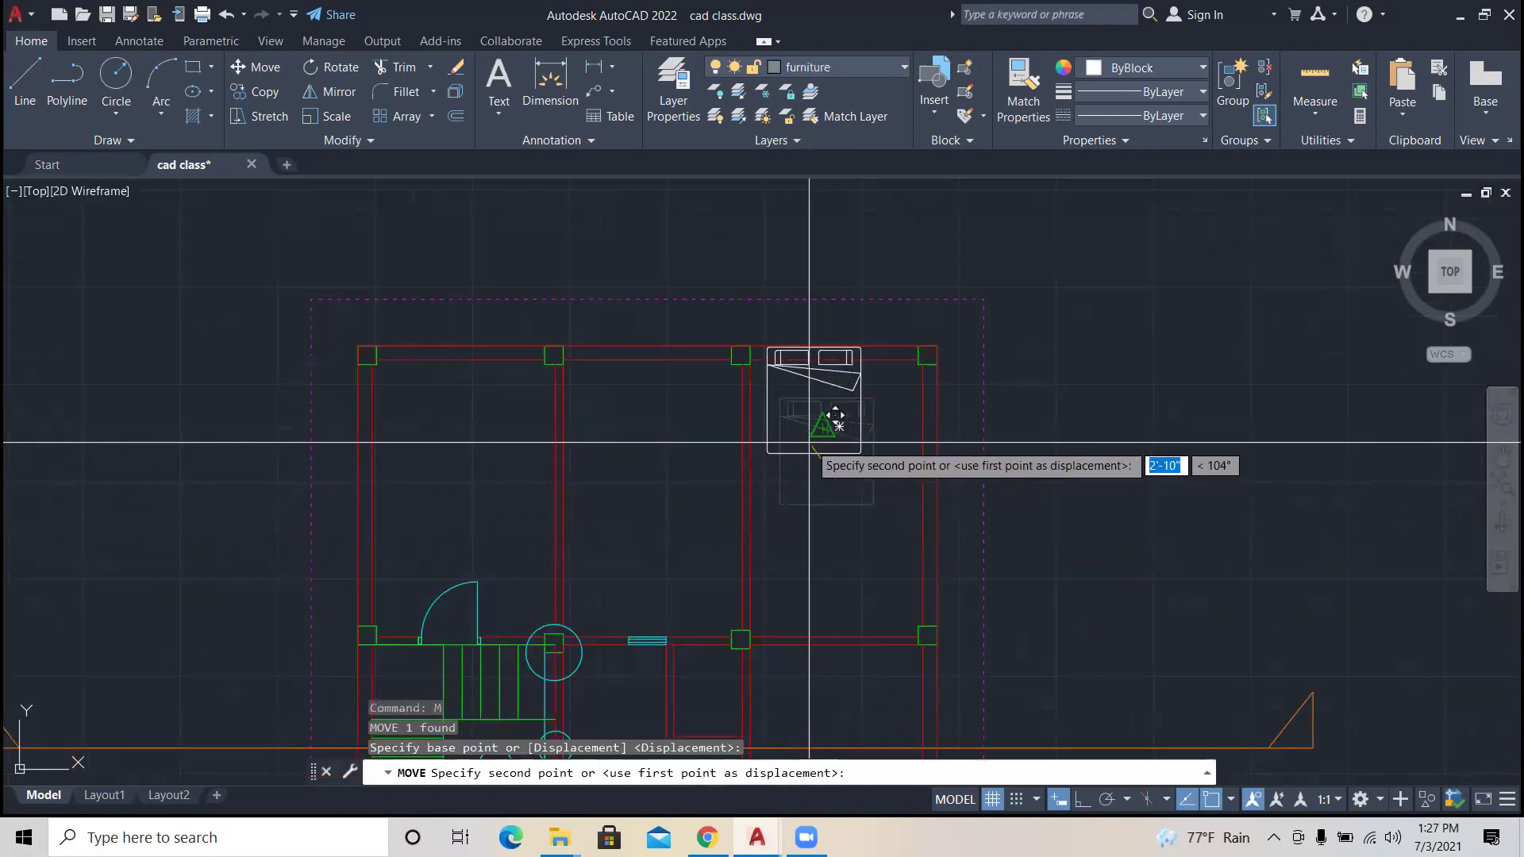
key("Escape")
Step: Shift the bed block slightly down and left from the upper wall's outer line
type("m")
key("Return")
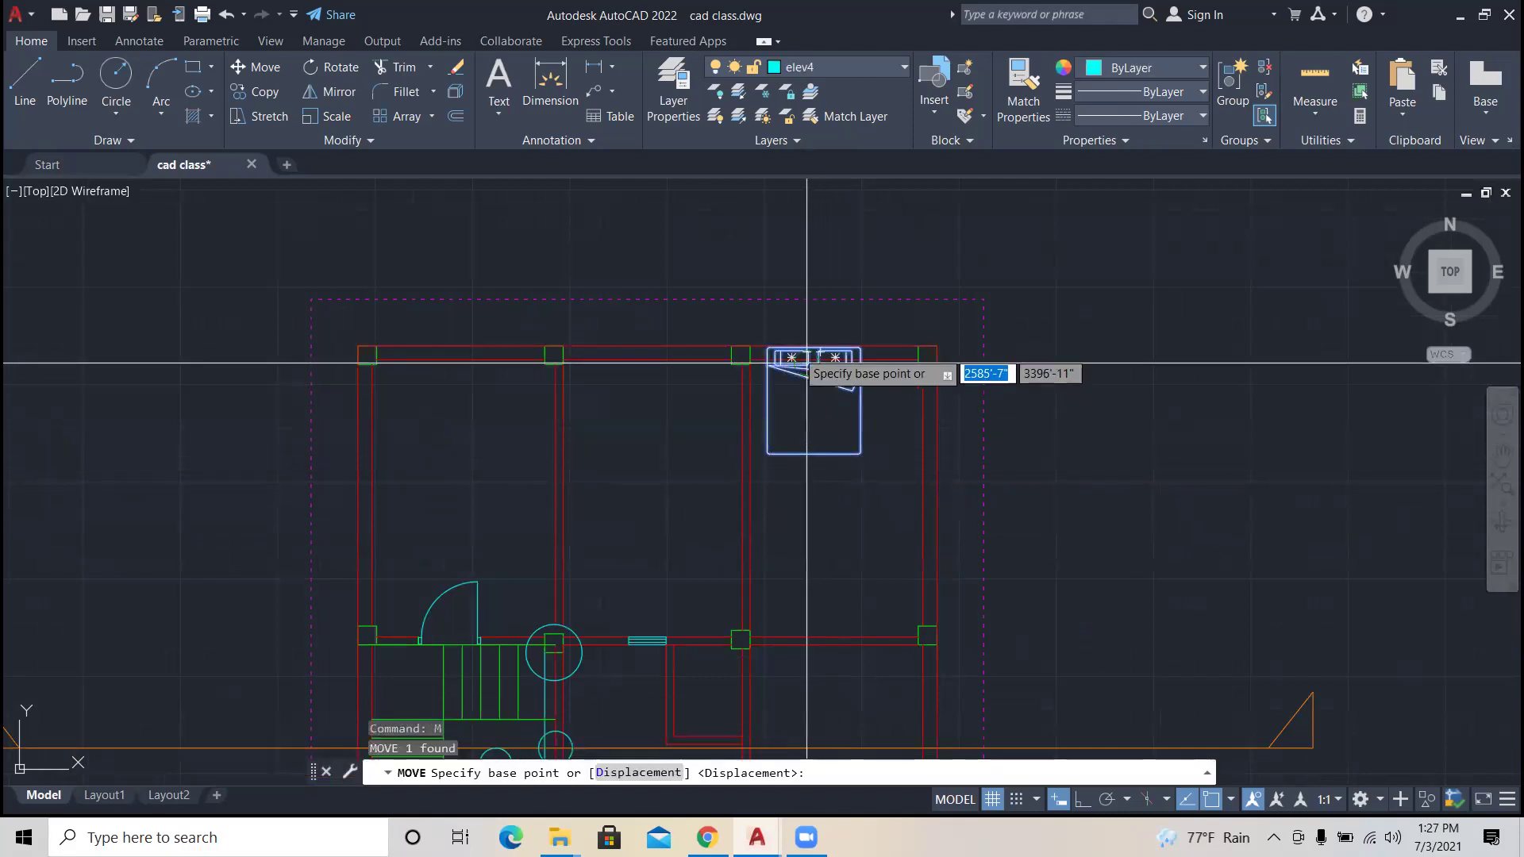
scroll(821, 345, "up", 2)
left_click(824, 346)
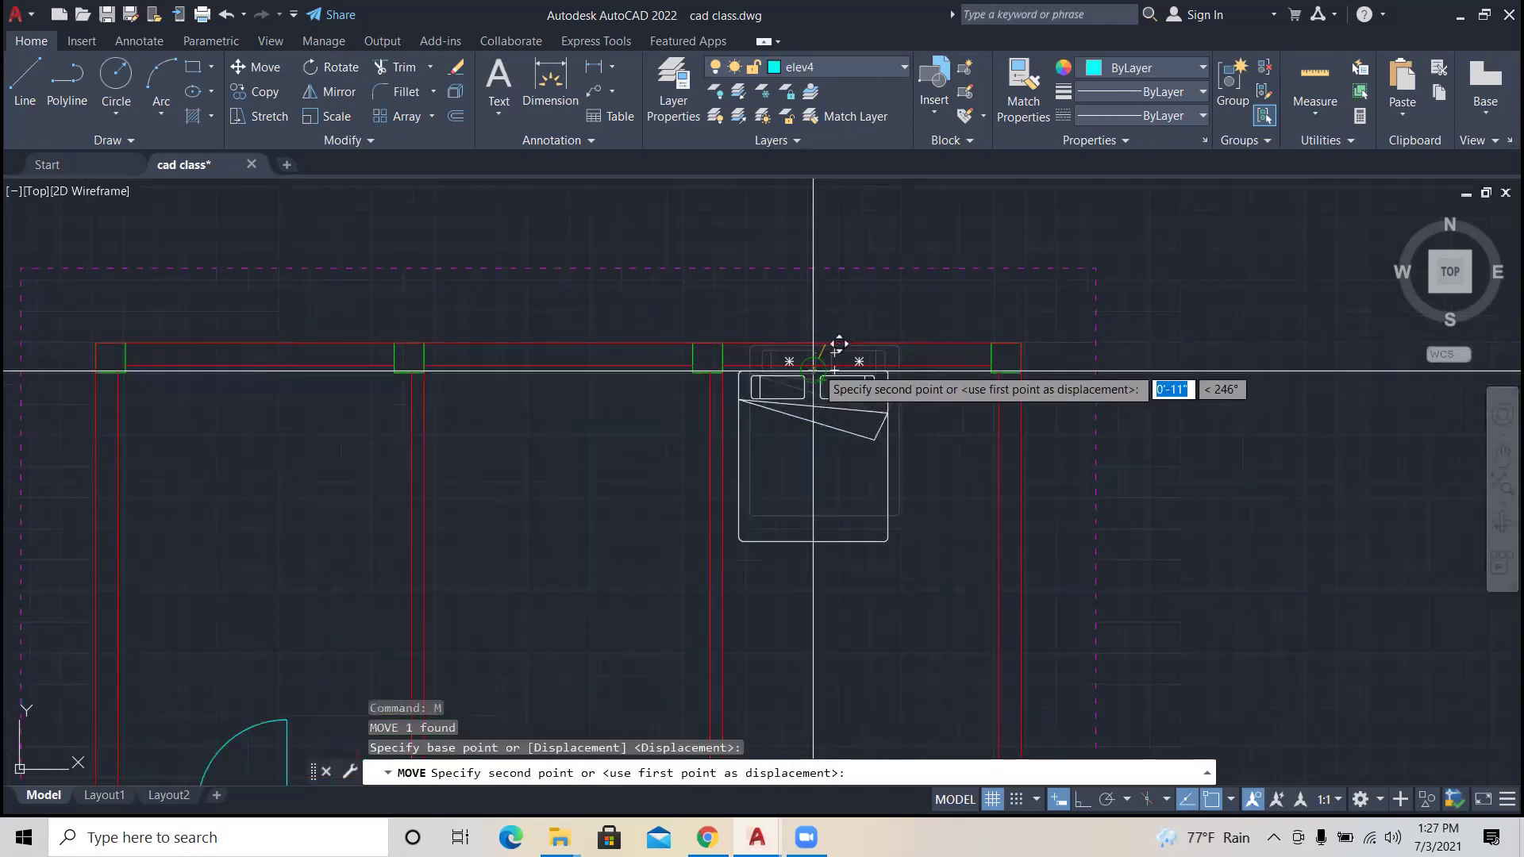
key("Escape")
Step: Move the bed block by its headboard edge so it sits against the upper wall's inner line
left_click(801, 411)
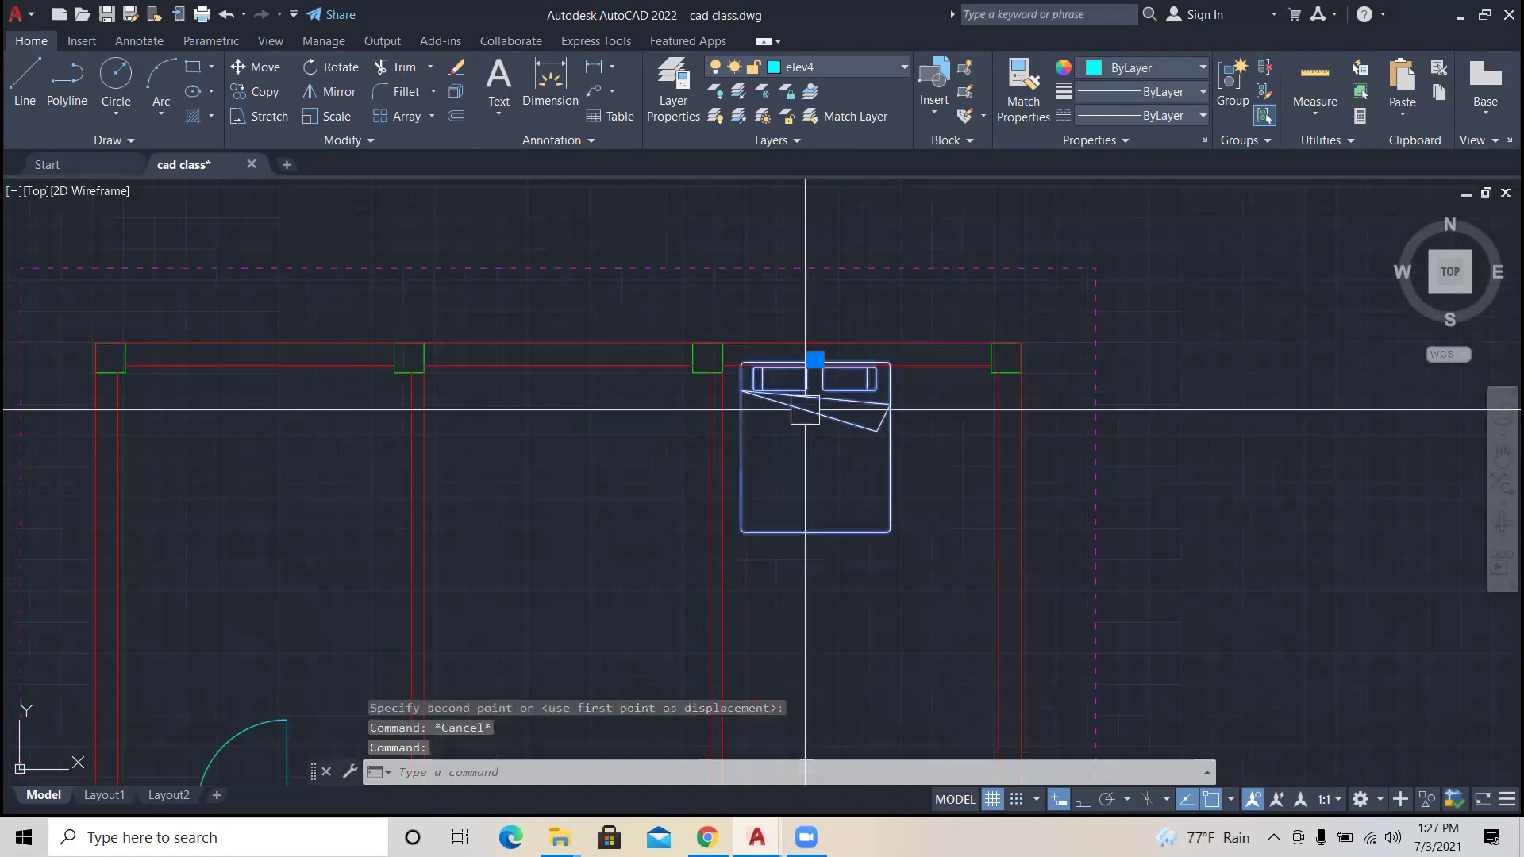
type("m")
key("Return")
scroll(816, 359, "up", 6)
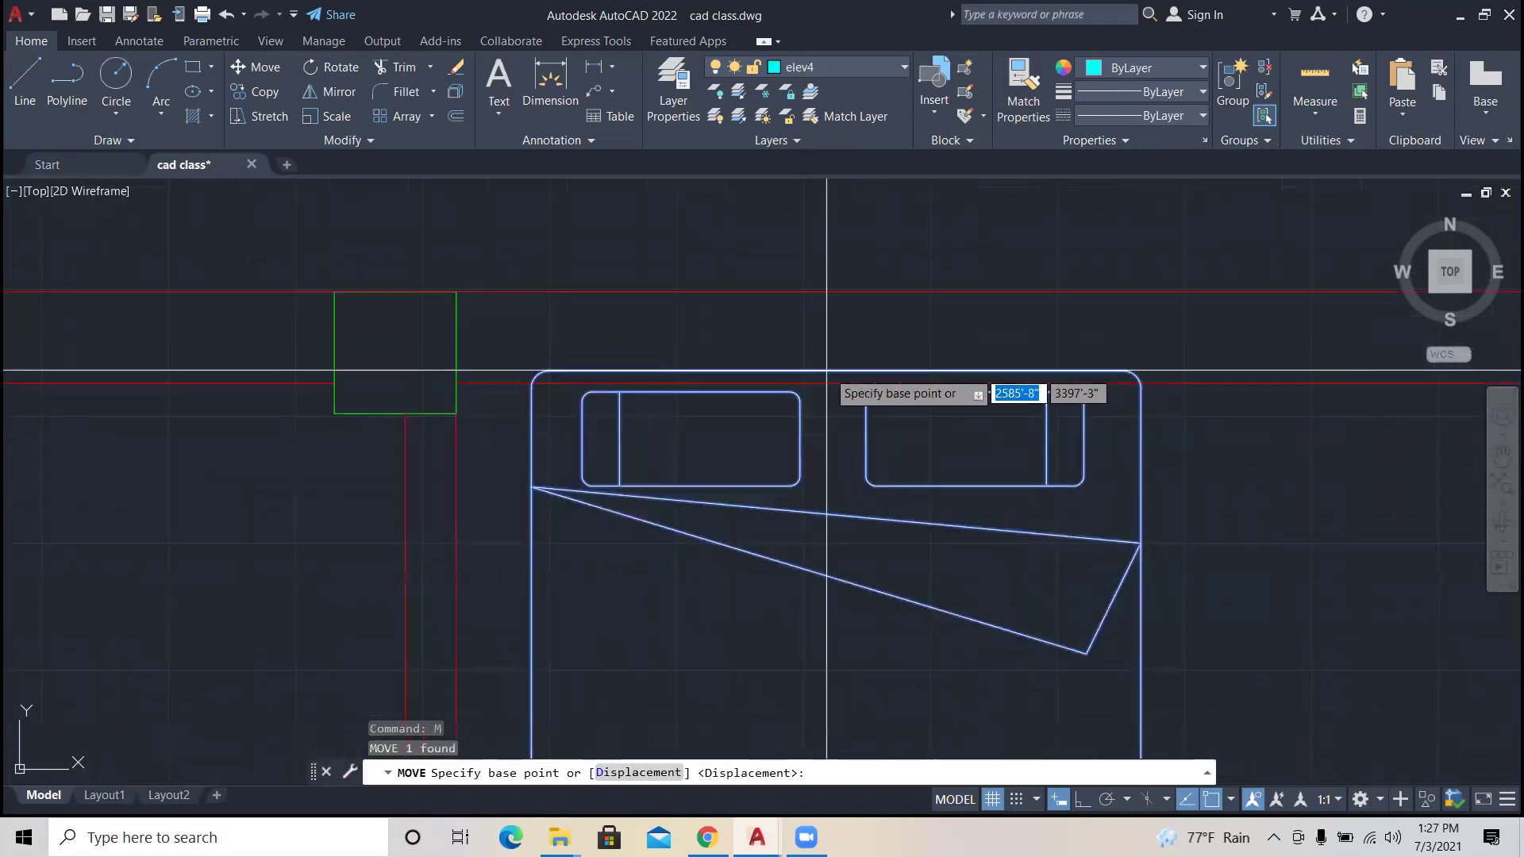
left_click(828, 361)
scroll(826, 385, "down", 5)
key("Escape")
key("Escape")
key("Escape")
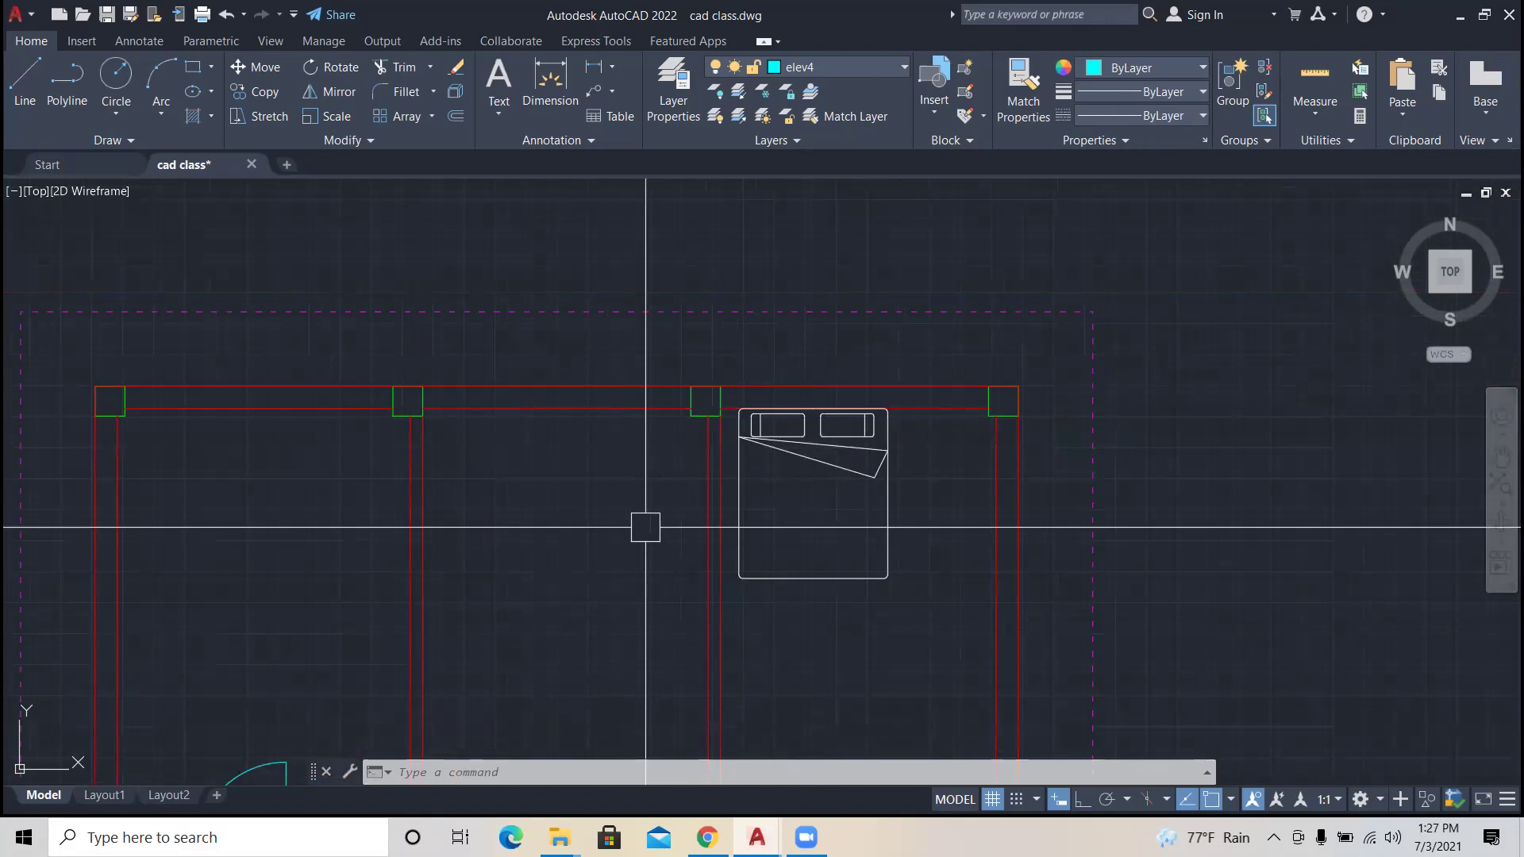
Step: Move the bed block down away from the upper wall into the open room
scroll(645, 527, "down", 4)
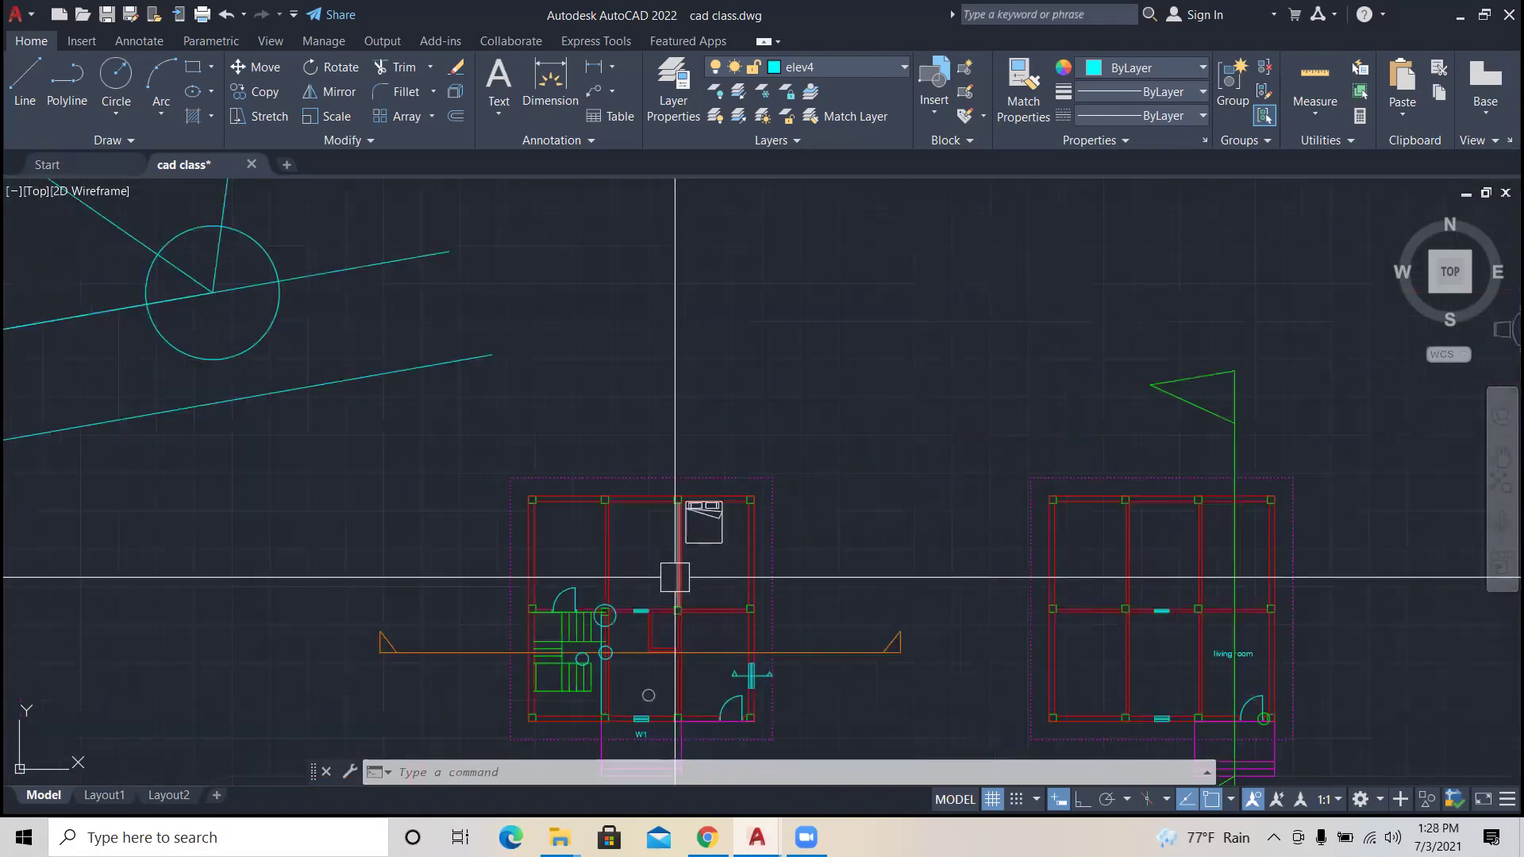
scroll(686, 563, "up", 3)
left_click(725, 512)
type("m")
key("Return")
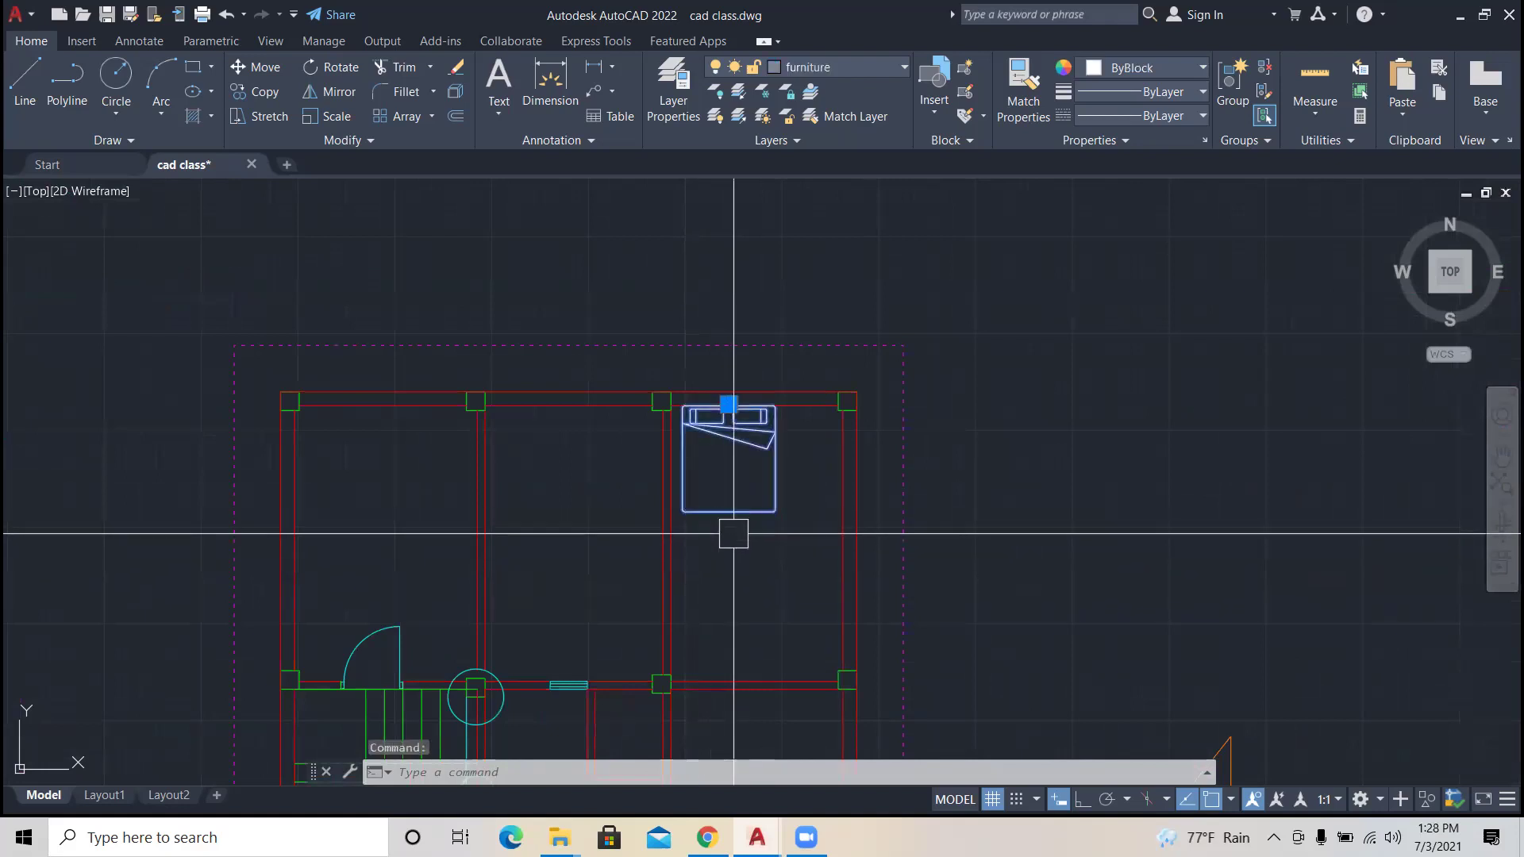
left_click(723, 463)
scroll(730, 511, "up", 3)
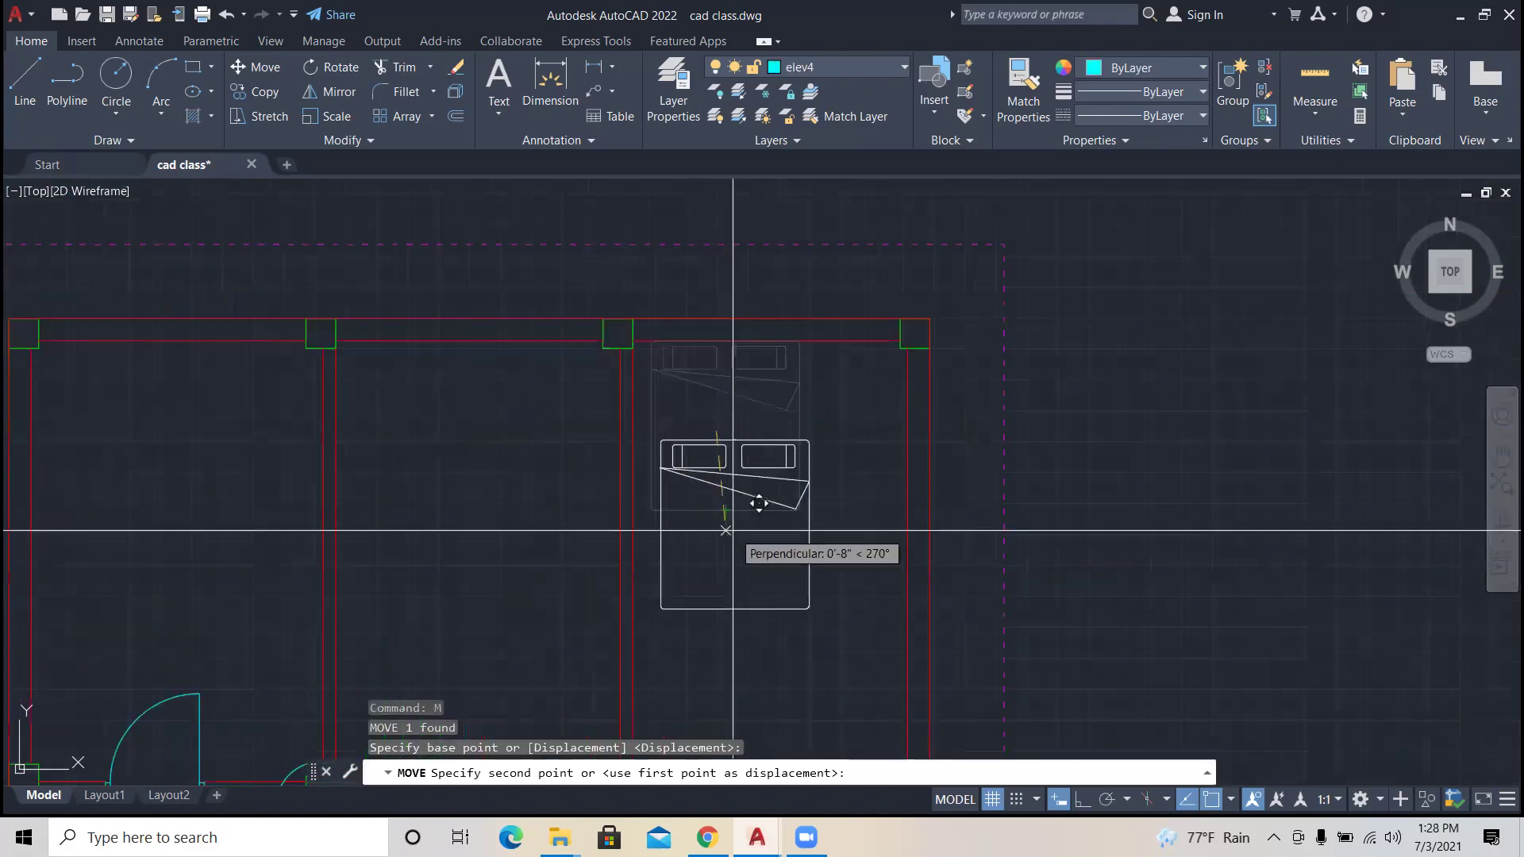
left_click(725, 510)
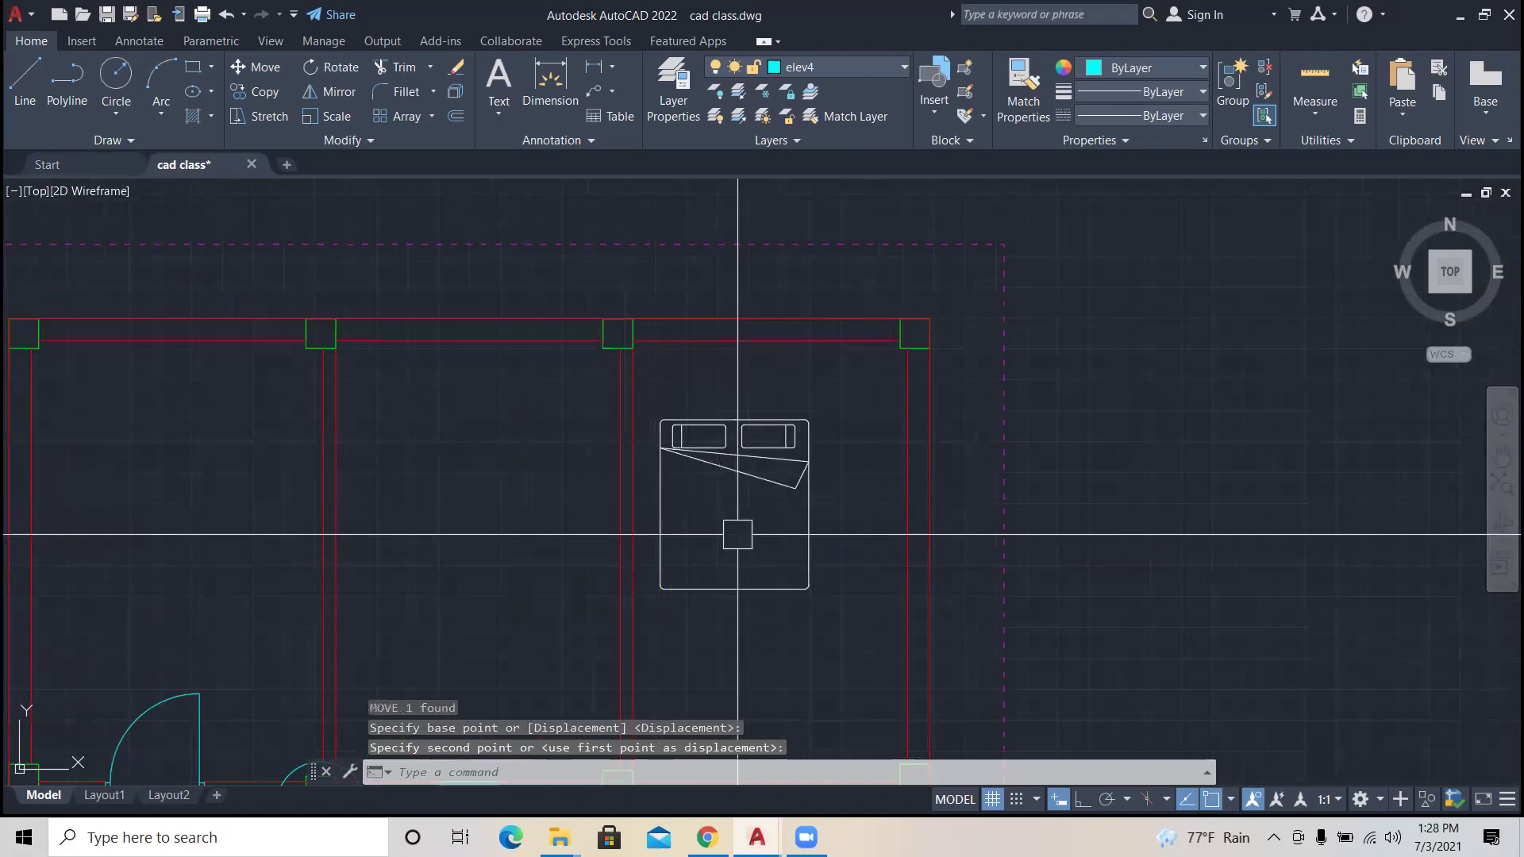
Step: Move the bed block straight down toward the middle of the upper-right room
left_click(765, 576)
type("m")
key("Return")
left_click(765, 517)
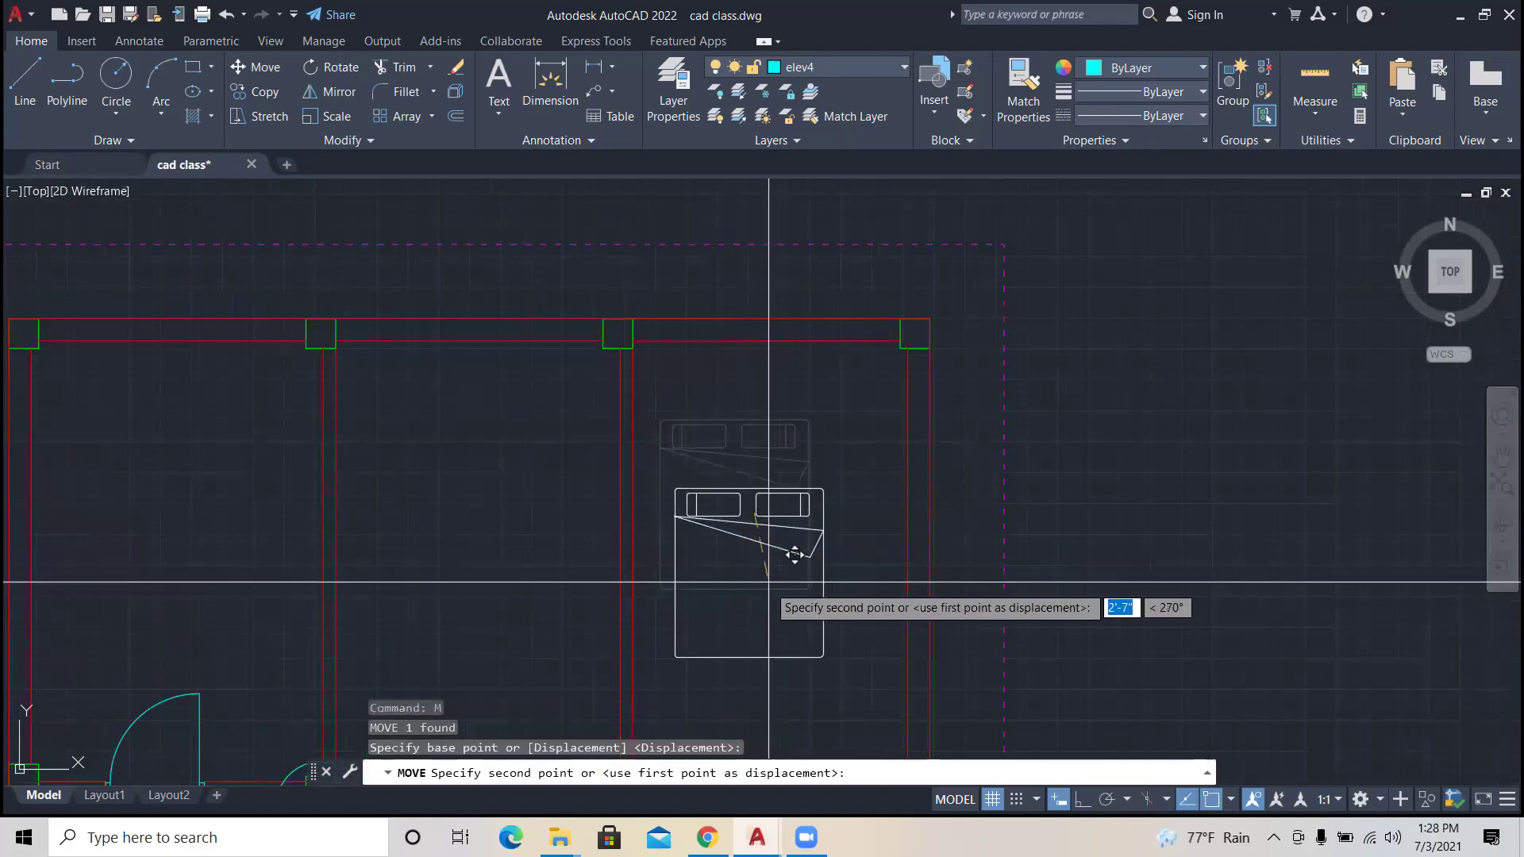
left_click(768, 594)
left_click(767, 594)
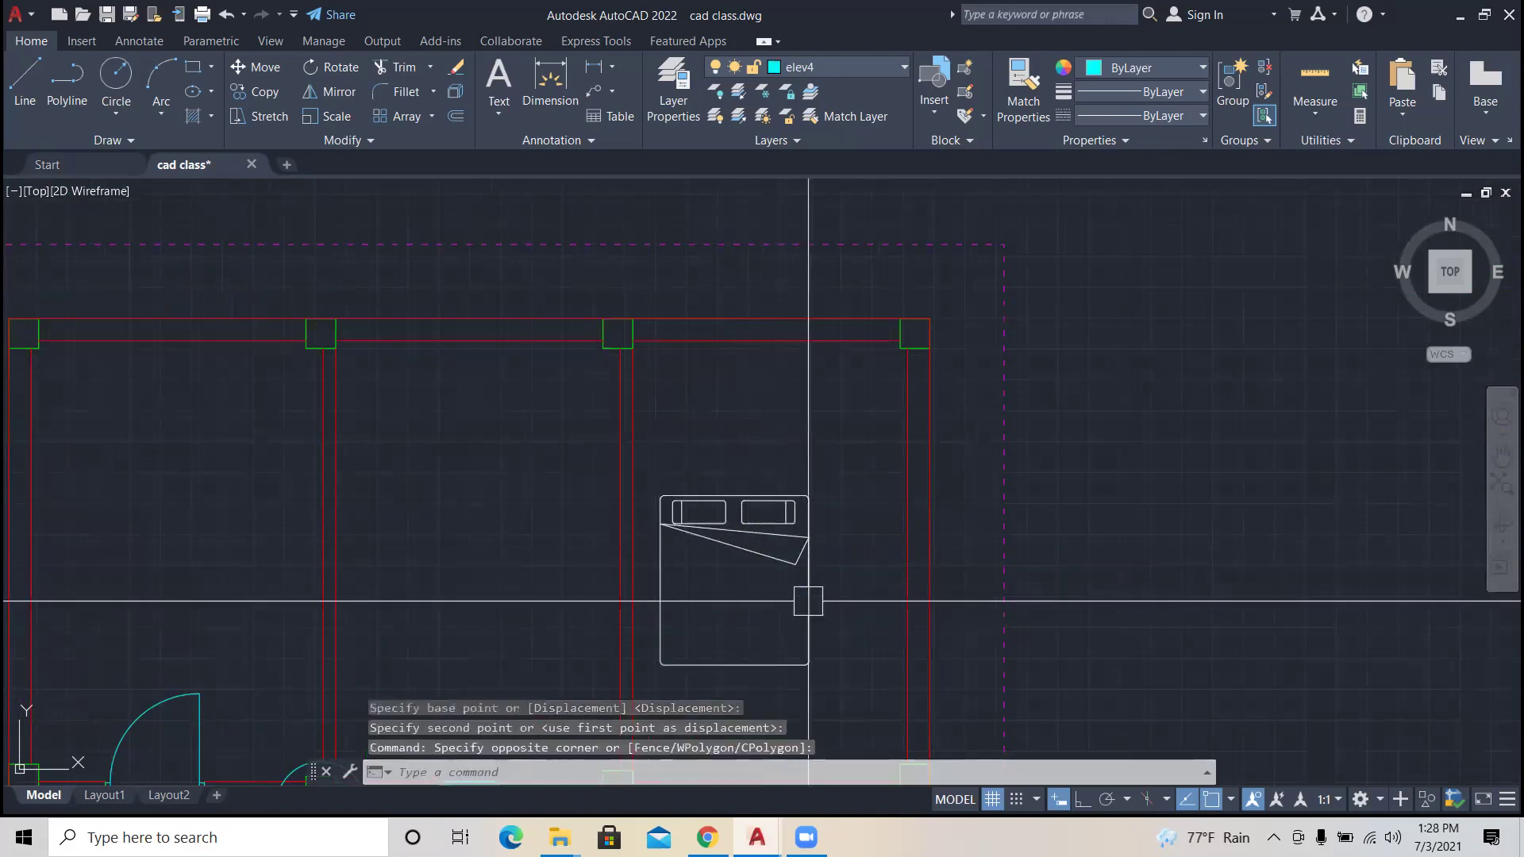
Step: Move the bed block slightly up and to the right within the upper-right room
left_click(810, 597)
key("Escape")
key("Escape")
left_click(809, 597)
type("m")
key("Return")
left_click(846, 532)
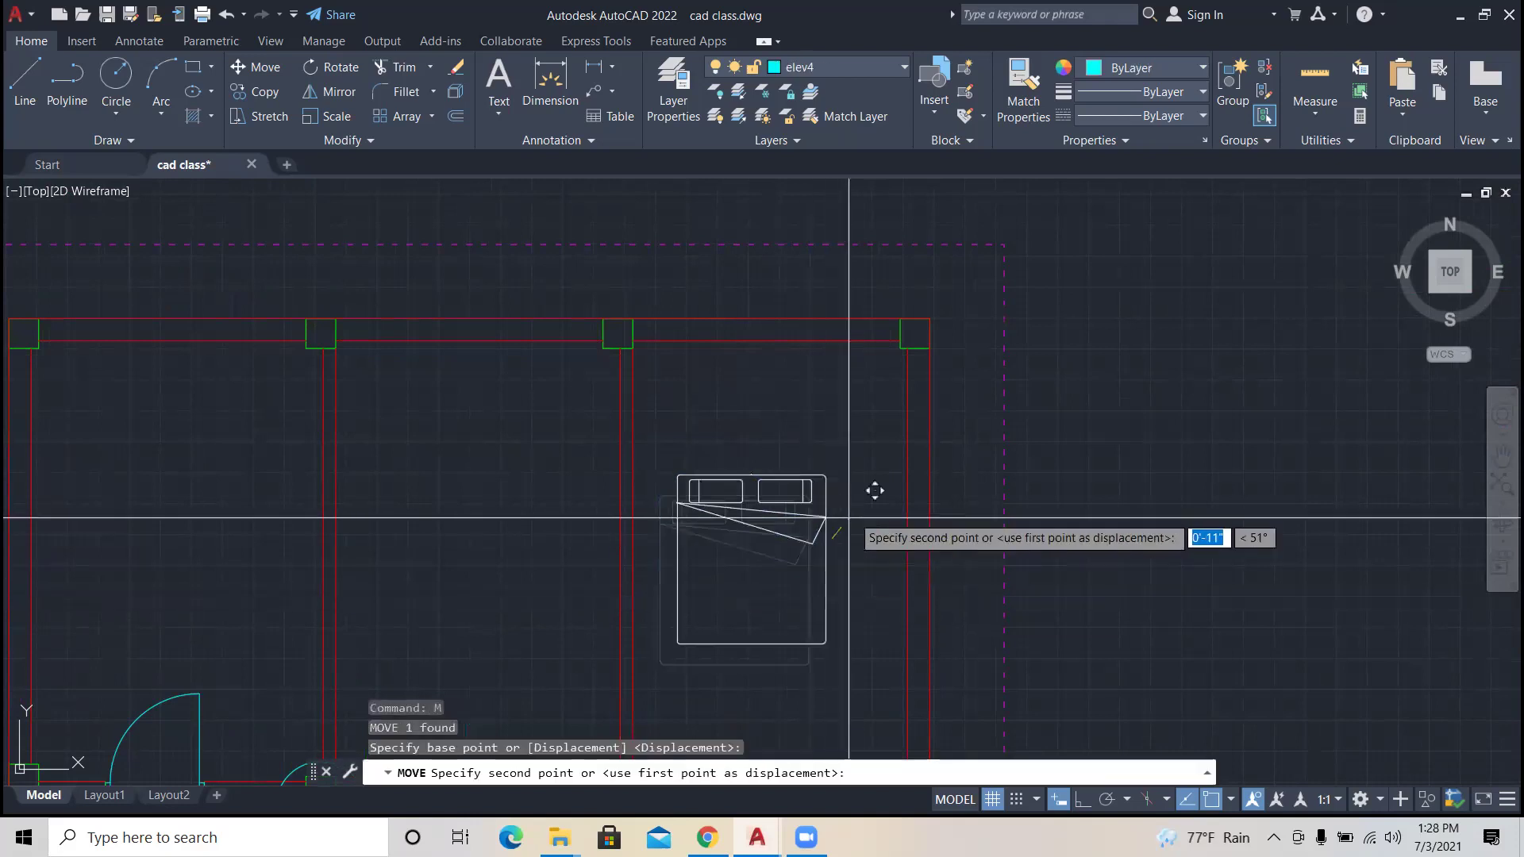
scroll(855, 548, "down", 5)
key("Escape")
key("Escape")
key("Escape")
scroll(881, 500, "up", 5)
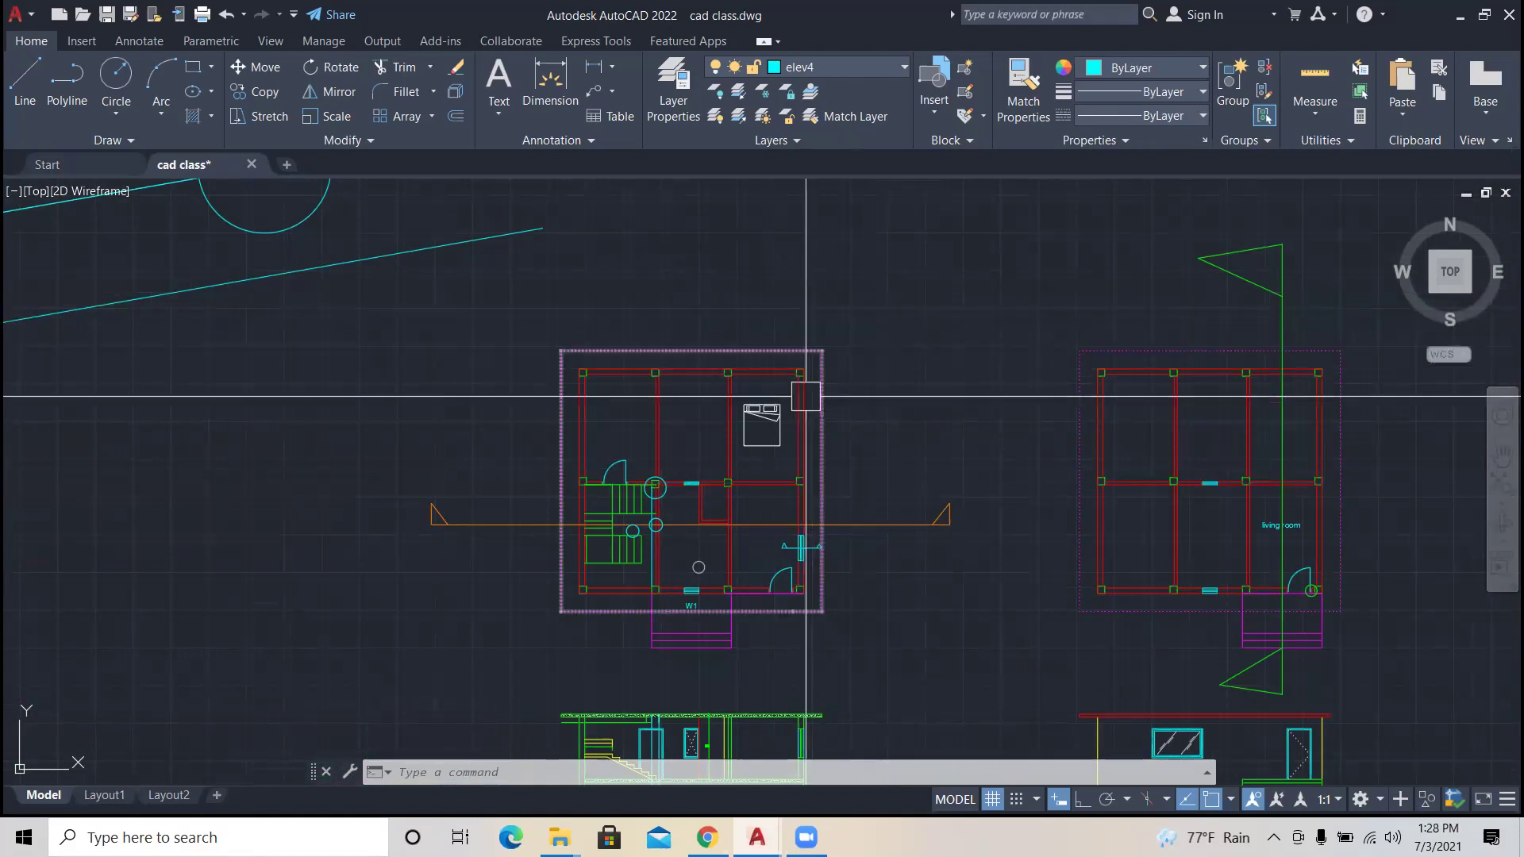
Step: Move the bed block up so its headboard is centred close to the upper wall
scroll(793, 400, "up", 4)
left_click(778, 428)
type("m")
key("Return")
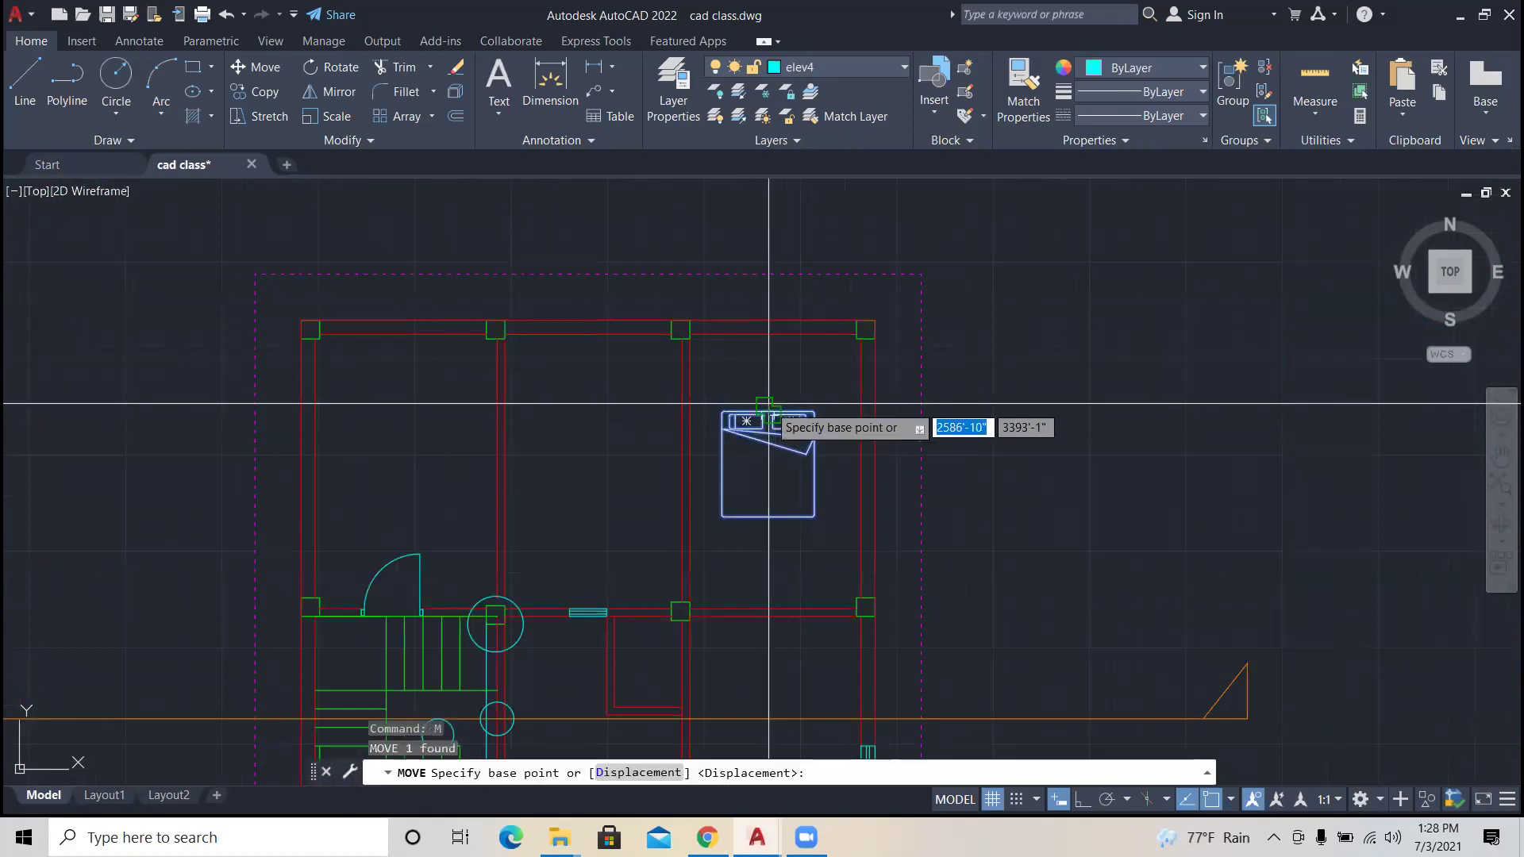
scroll(774, 417, "up", 2)
scroll(769, 411, "up", 2)
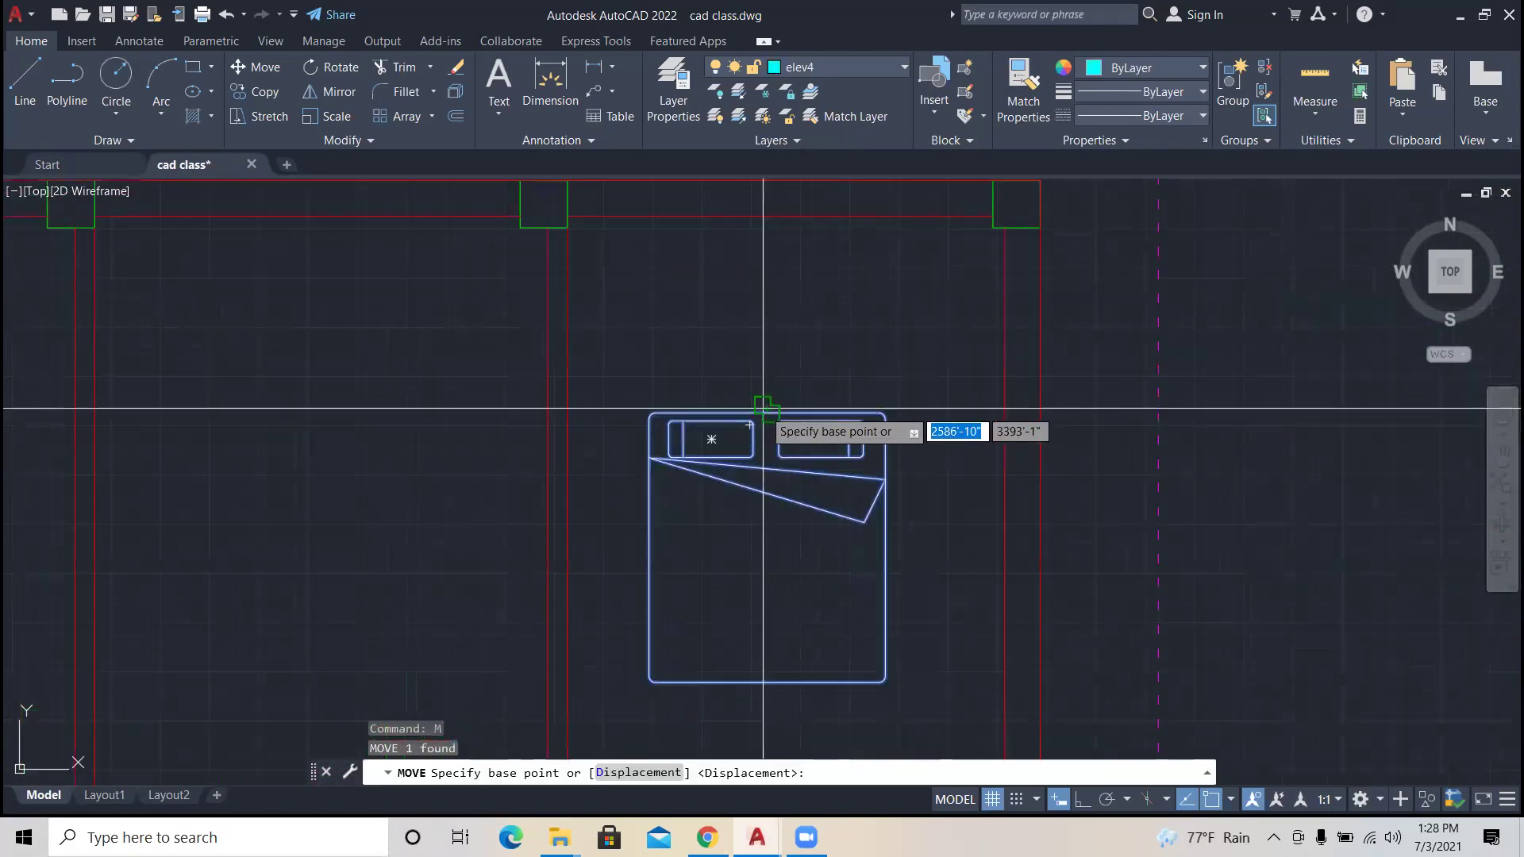
left_click(767, 410)
left_click(780, 215)
key("Escape")
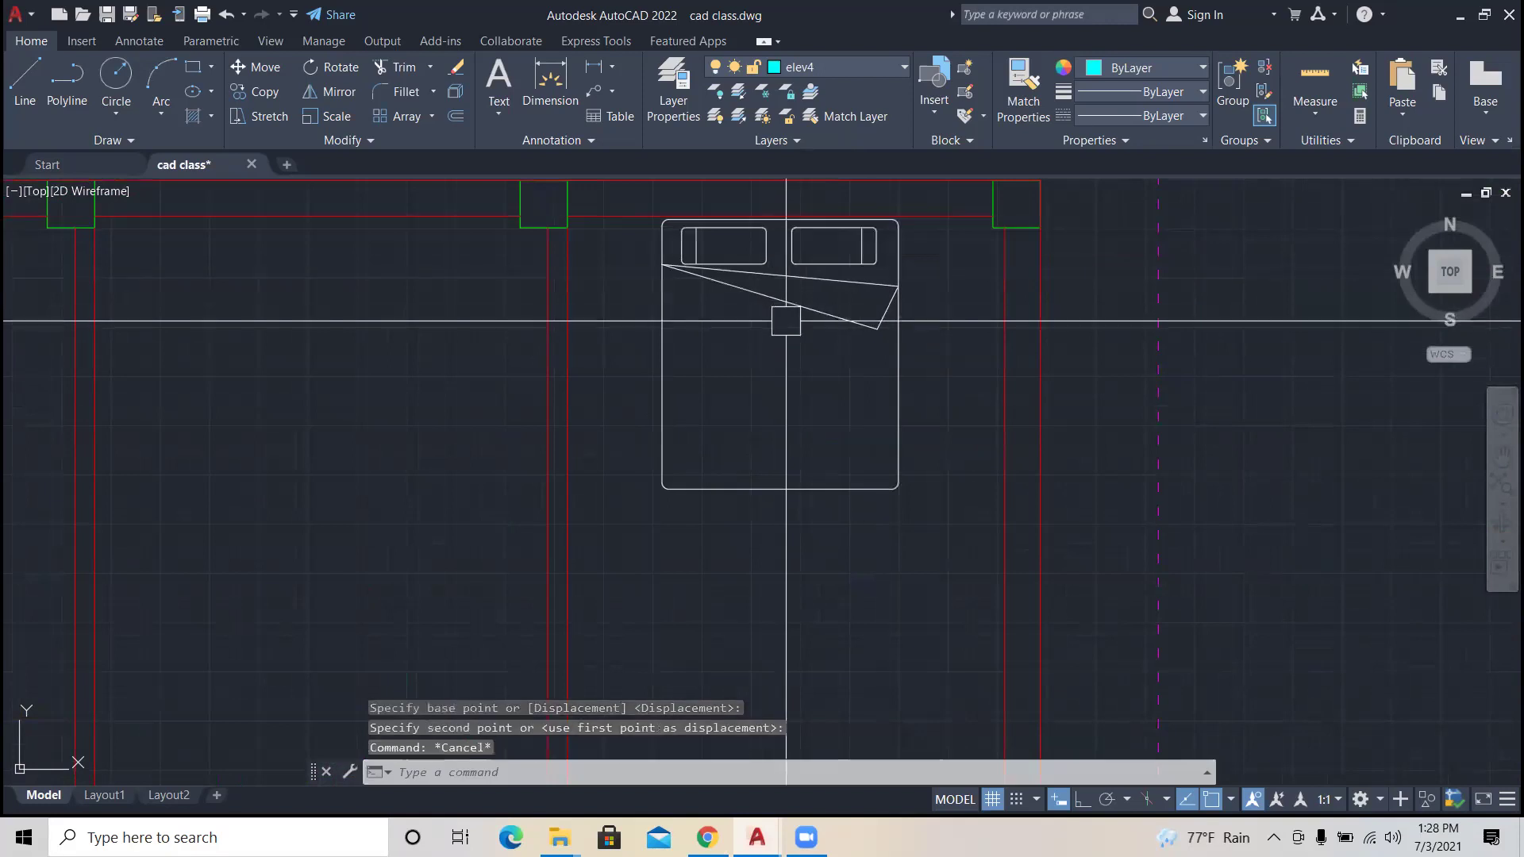
Step: Move the bed block by its headboard midpoint onto the midpoint of the upper wall's inner line
key("Escape")
left_click(818, 298)
type("m")
key("Return")
scroll(785, 230, "up", 3)
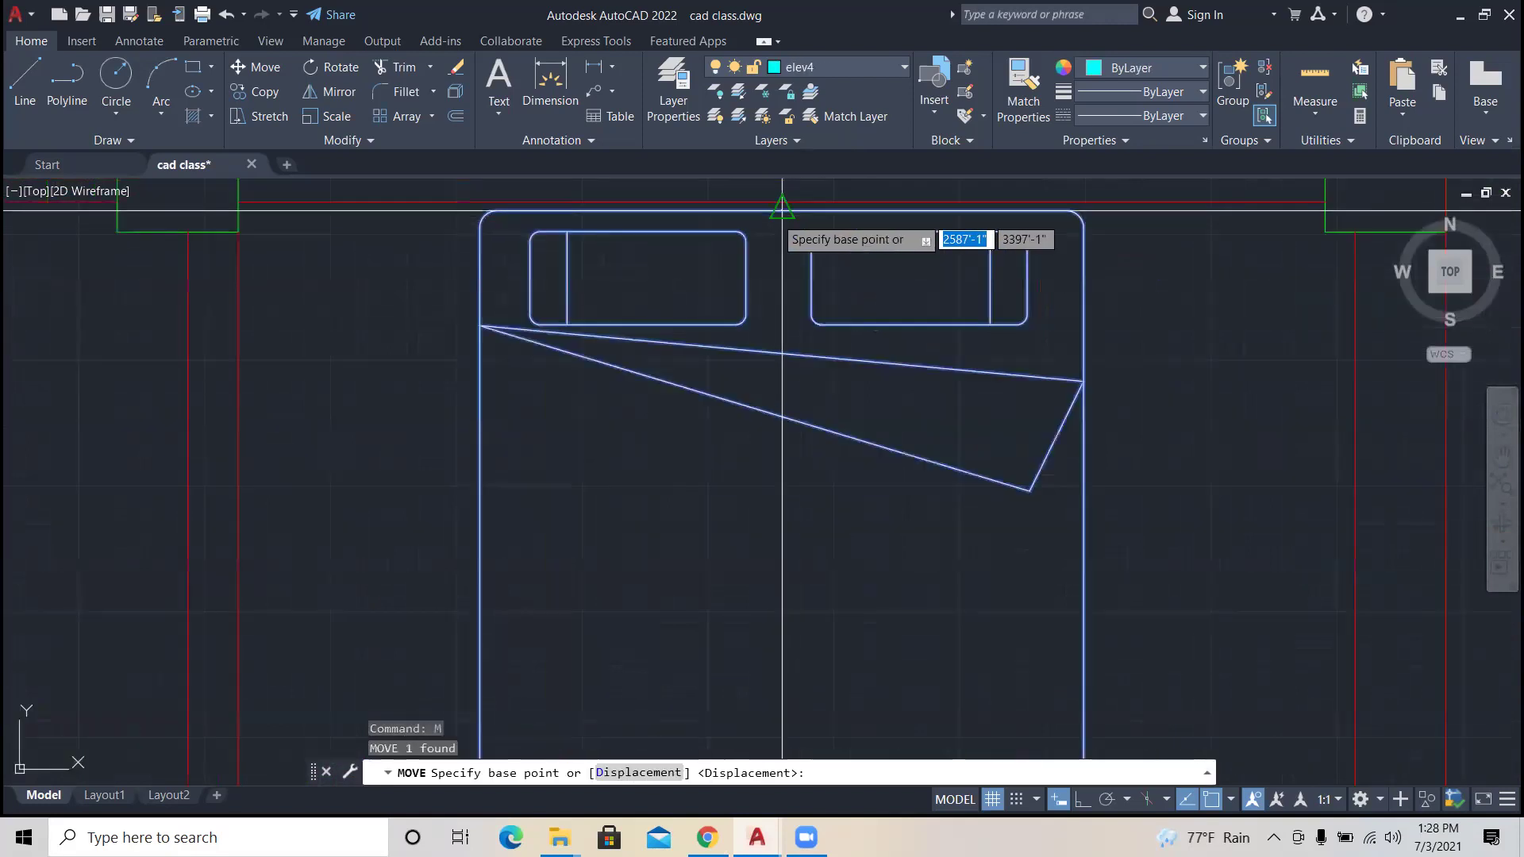
left_click(782, 204)
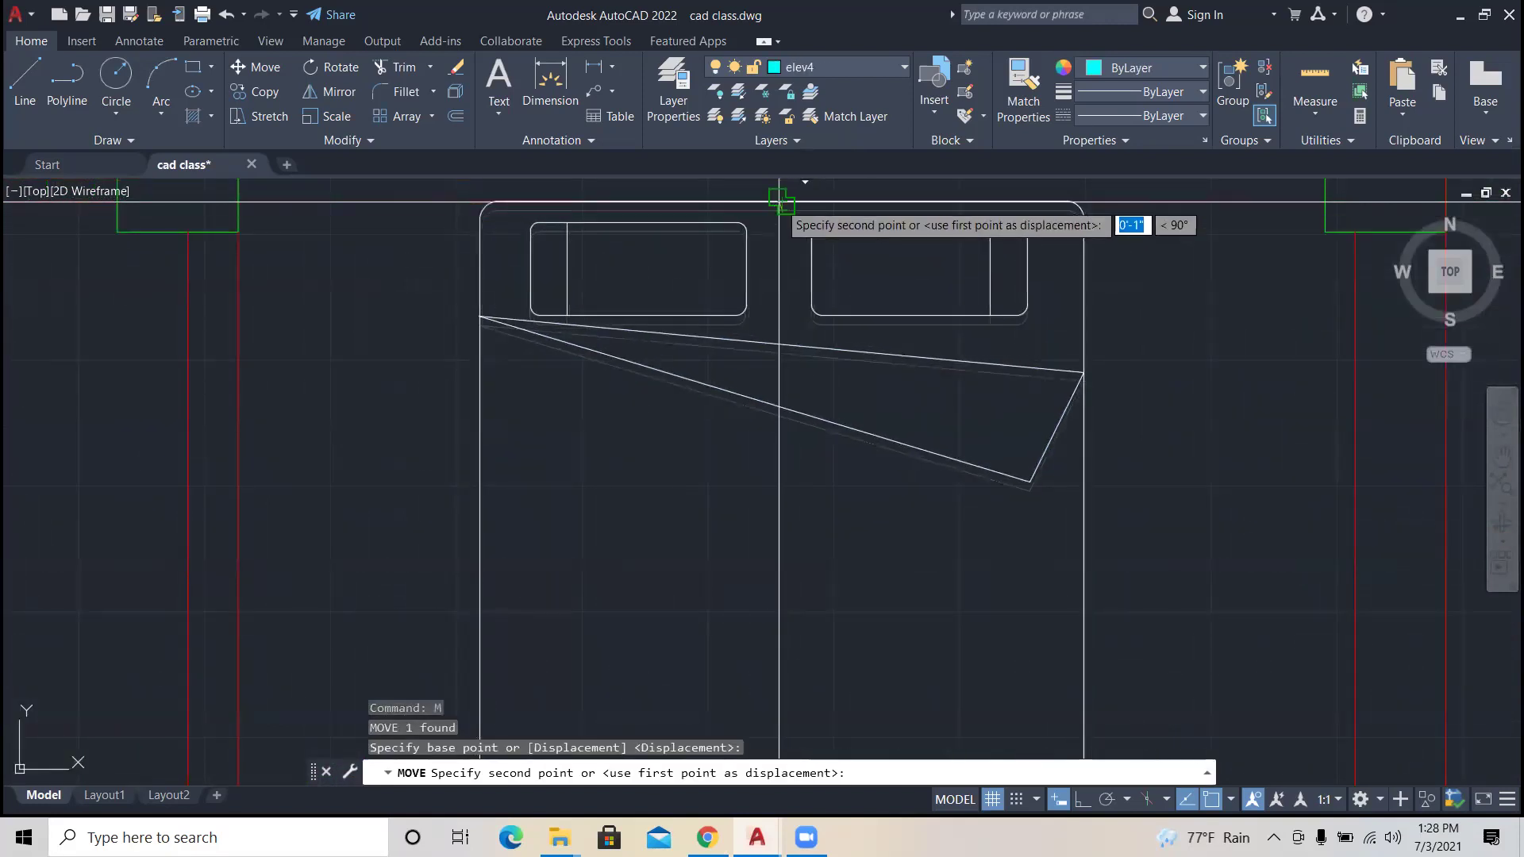
left_click(782, 206)
scroll(781, 210, "down", 5)
key("Escape")
key("Escape")
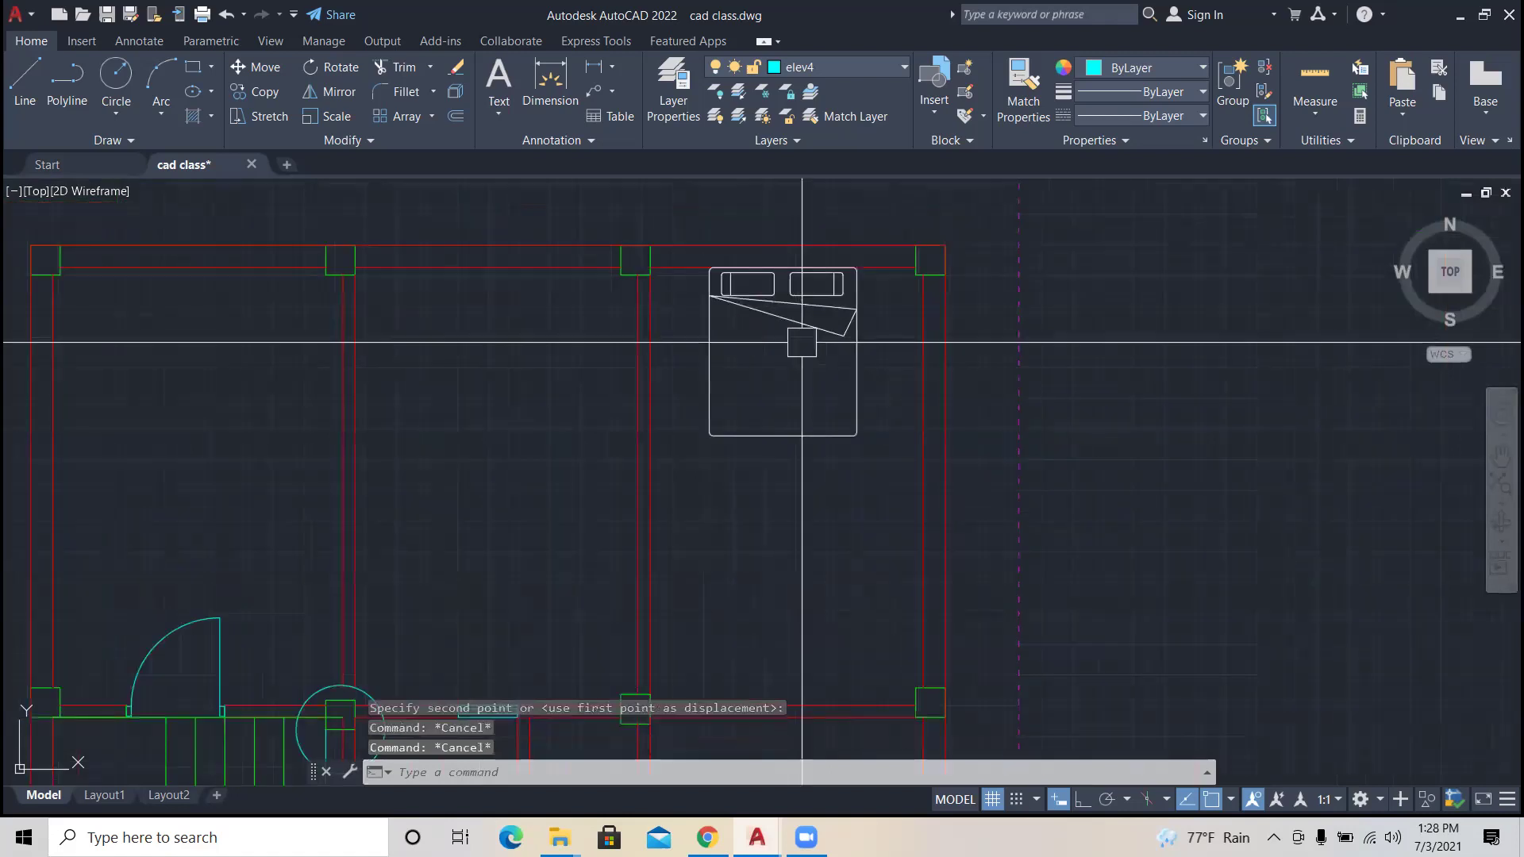
Step: Reselect the bed block against the upper wall, reapply the furniture layer to it and clear the selection
left_click(872, 280)
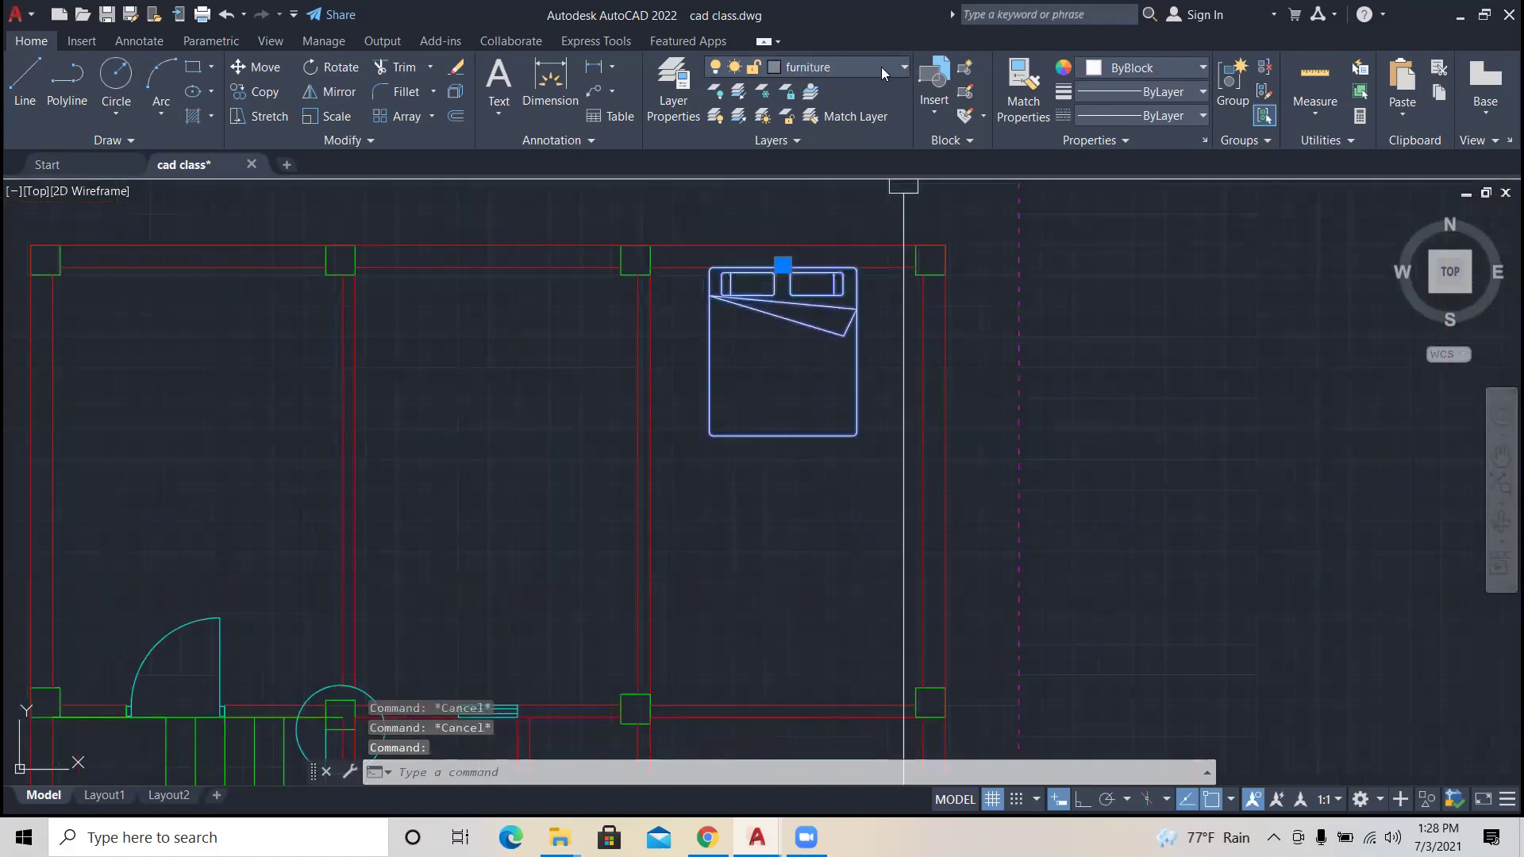
key("Escape")
left_click(842, 333)
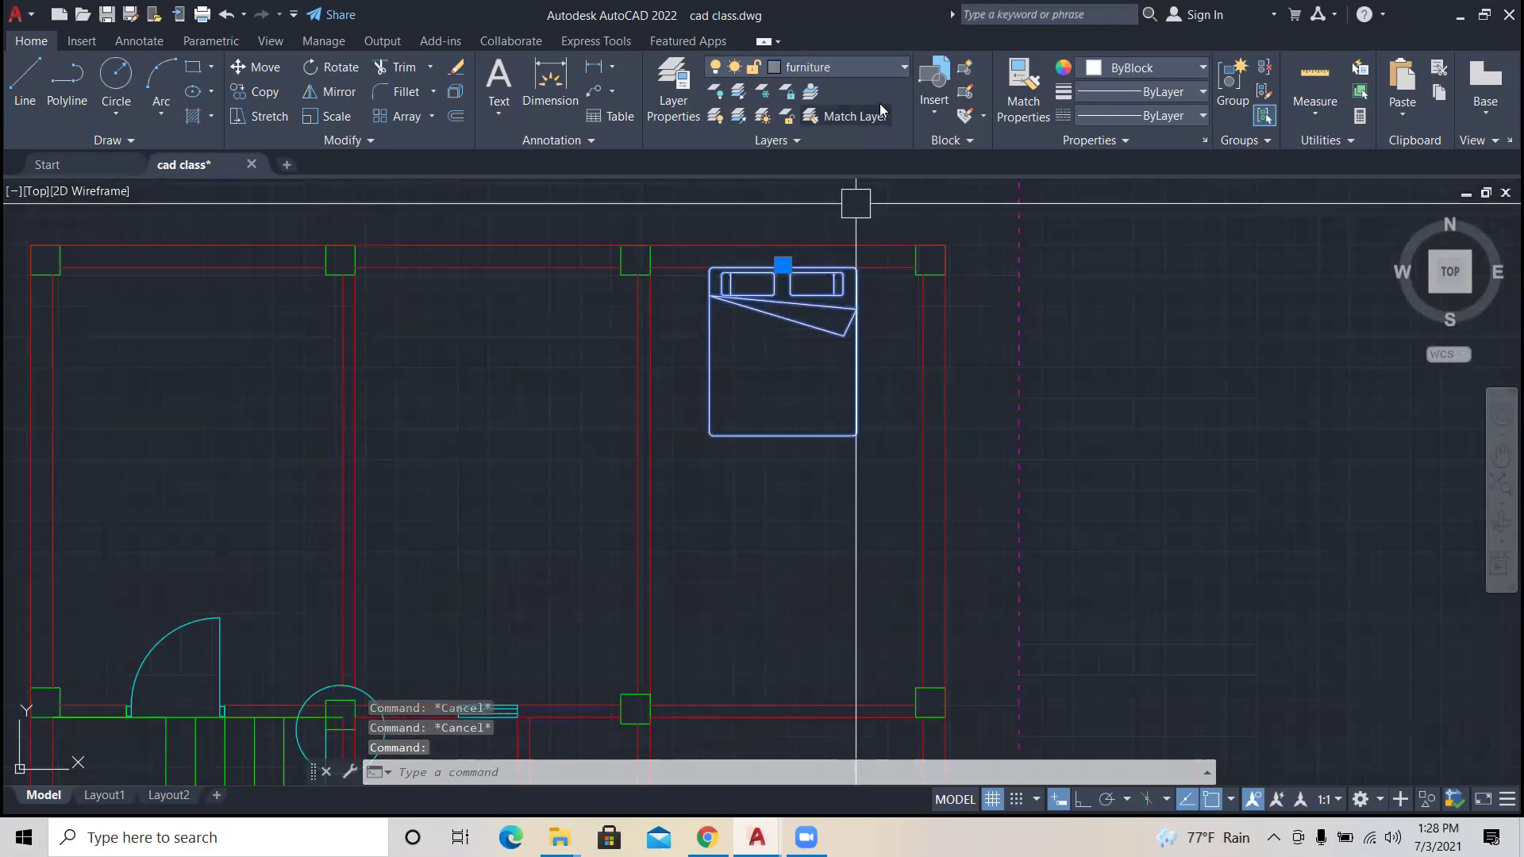
left_click(882, 74)
left_click(833, 332)
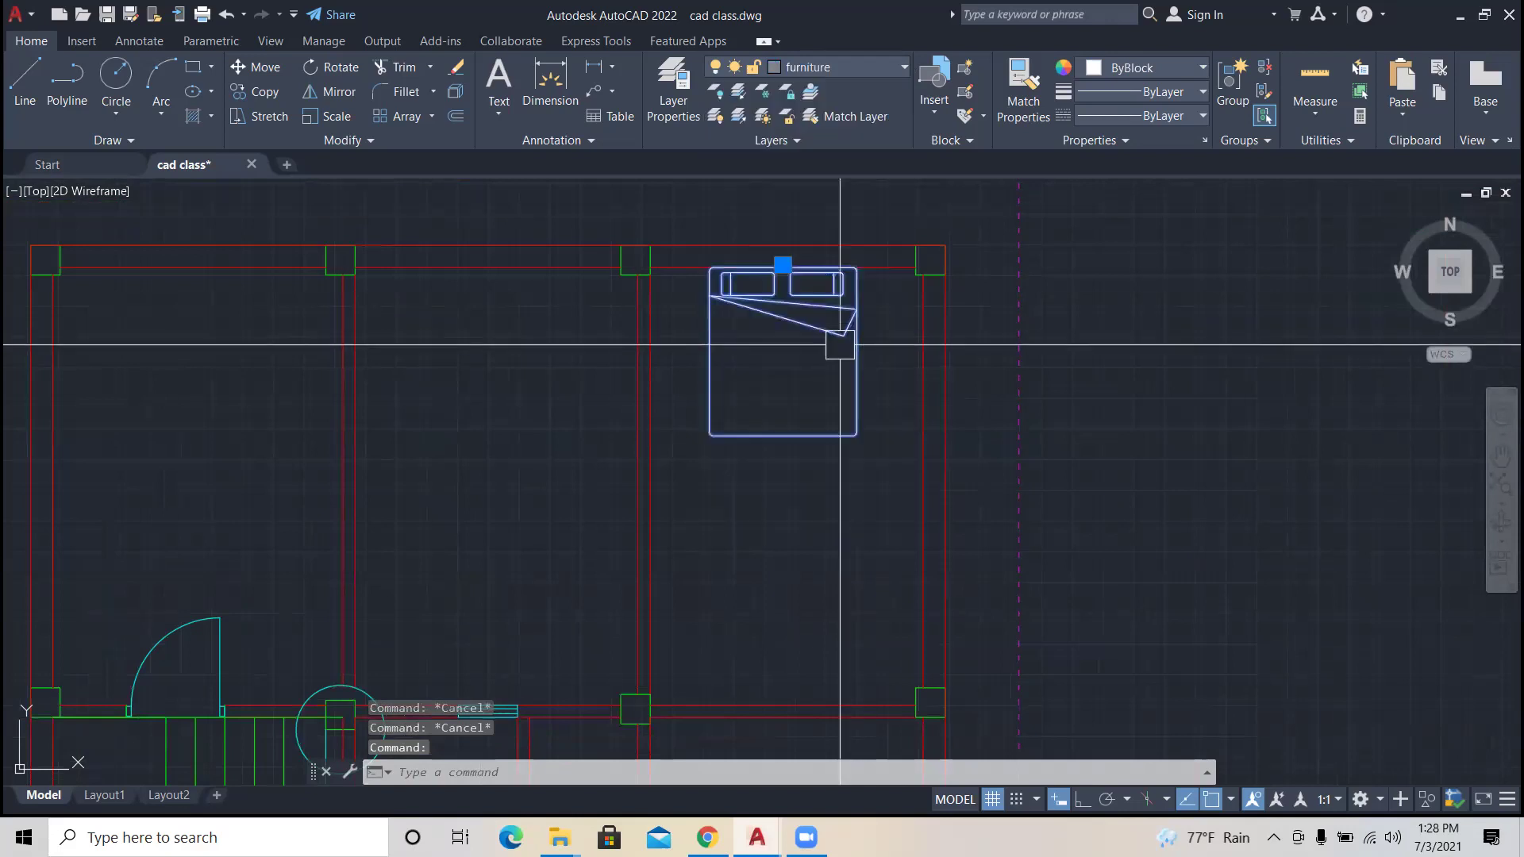
key("Escape")
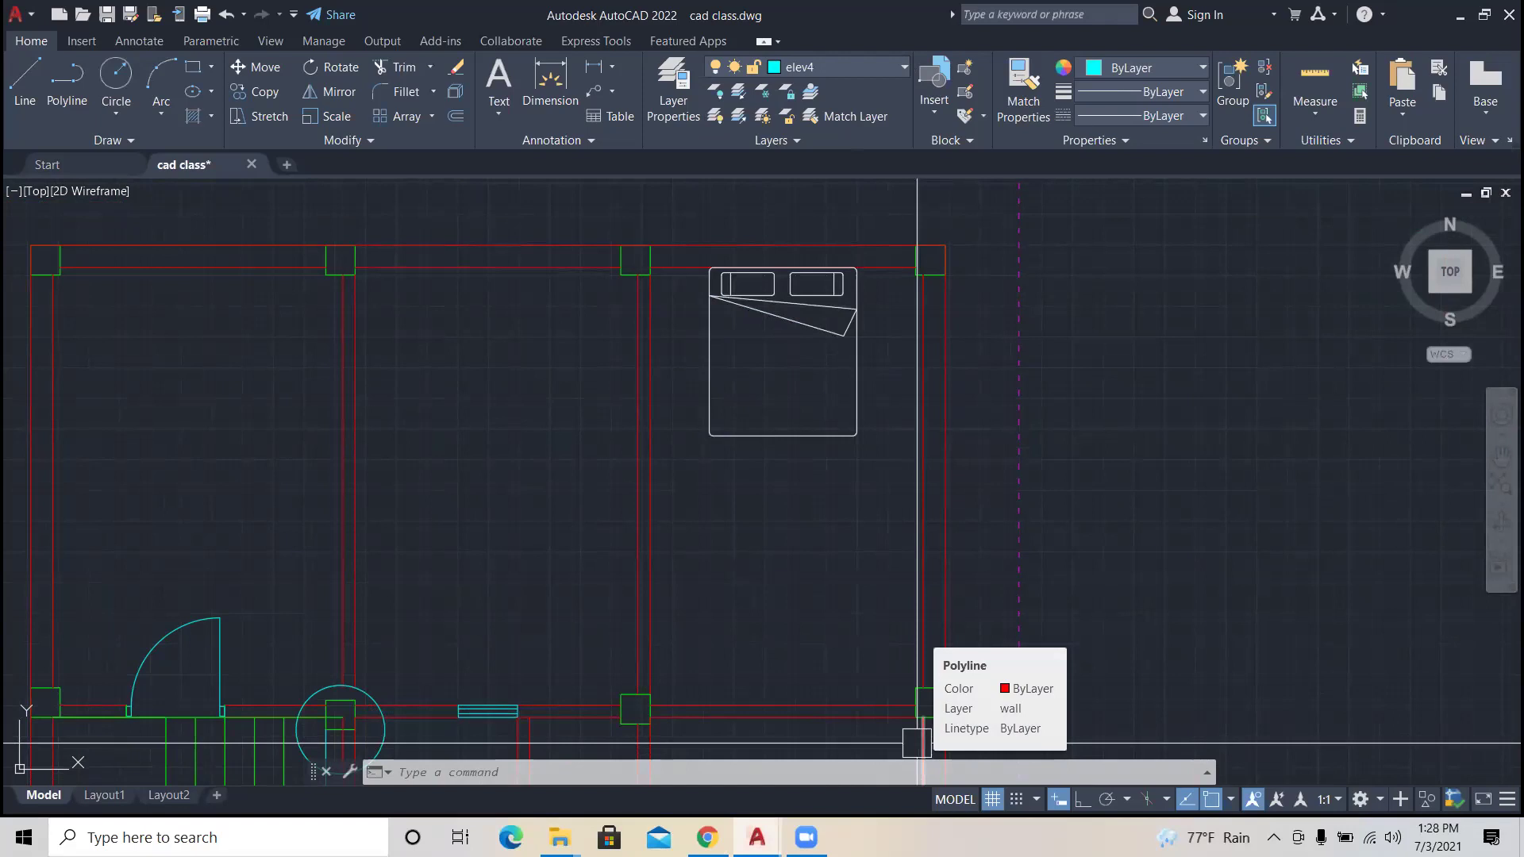
Step: Switch to the Bedroom-furniture-DwgFree.com_.dwg drawing and clear the selection of the double bed
left_click(757, 837)
left_click(689, 760)
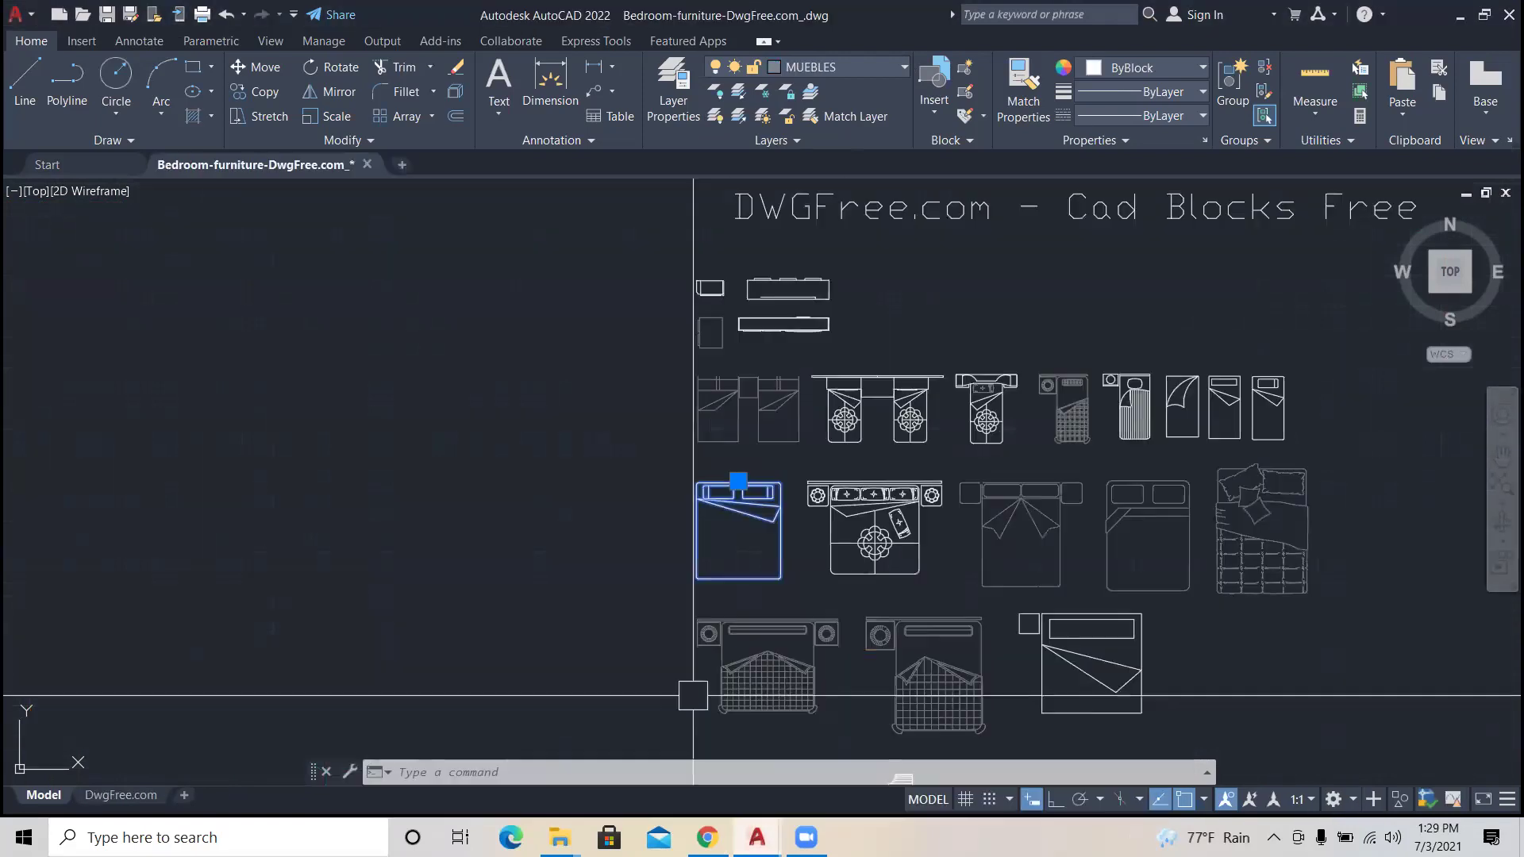
scroll(920, 619, "up", 2)
key("Escape")
left_click(914, 631)
left_click(891, 619)
key("Escape")
scroll(915, 631, "up", 3)
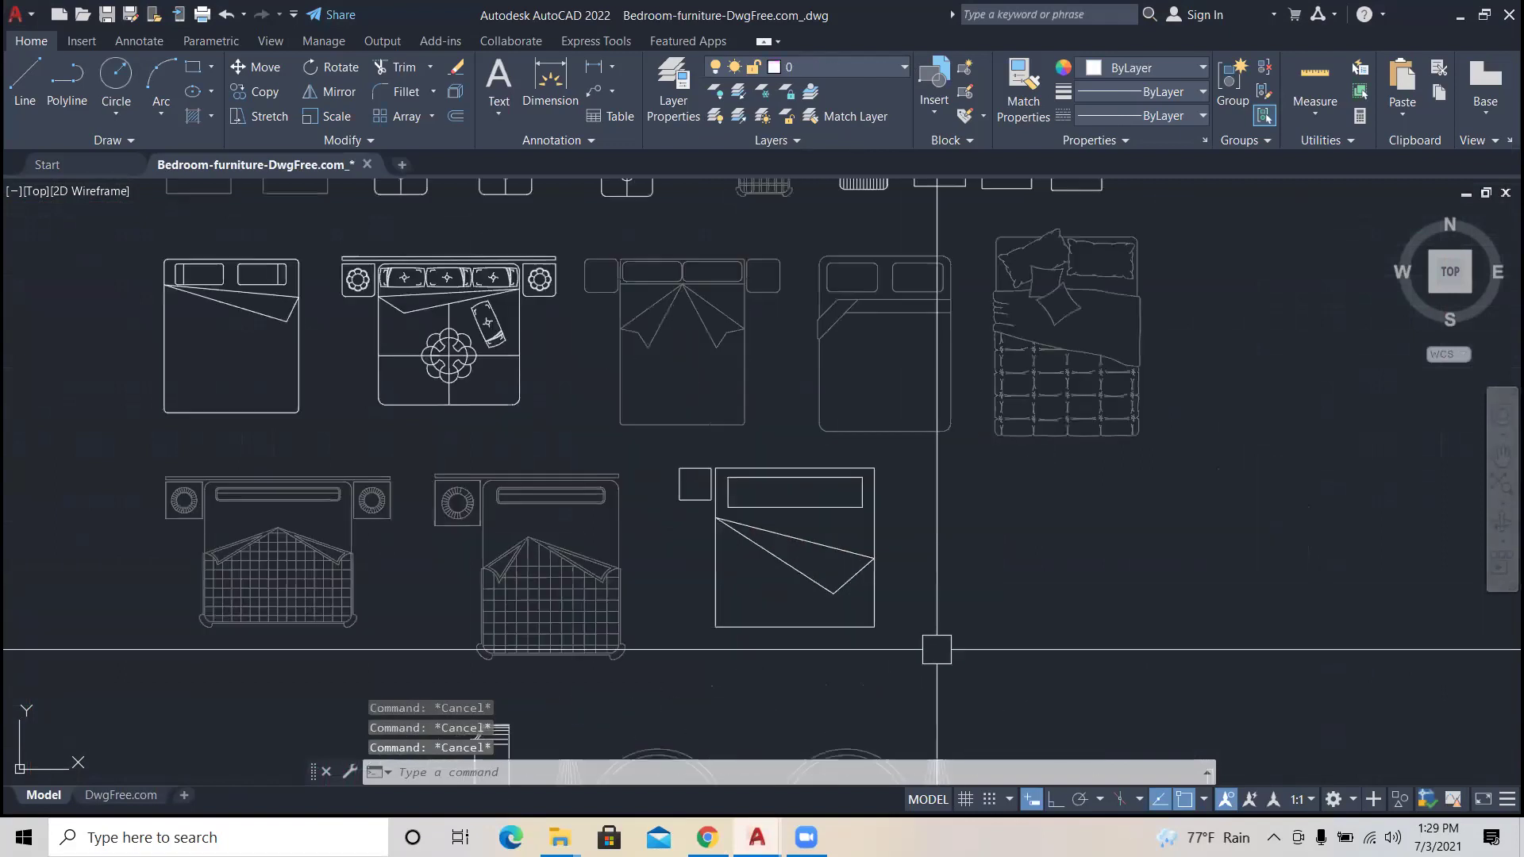
left_click(936, 649)
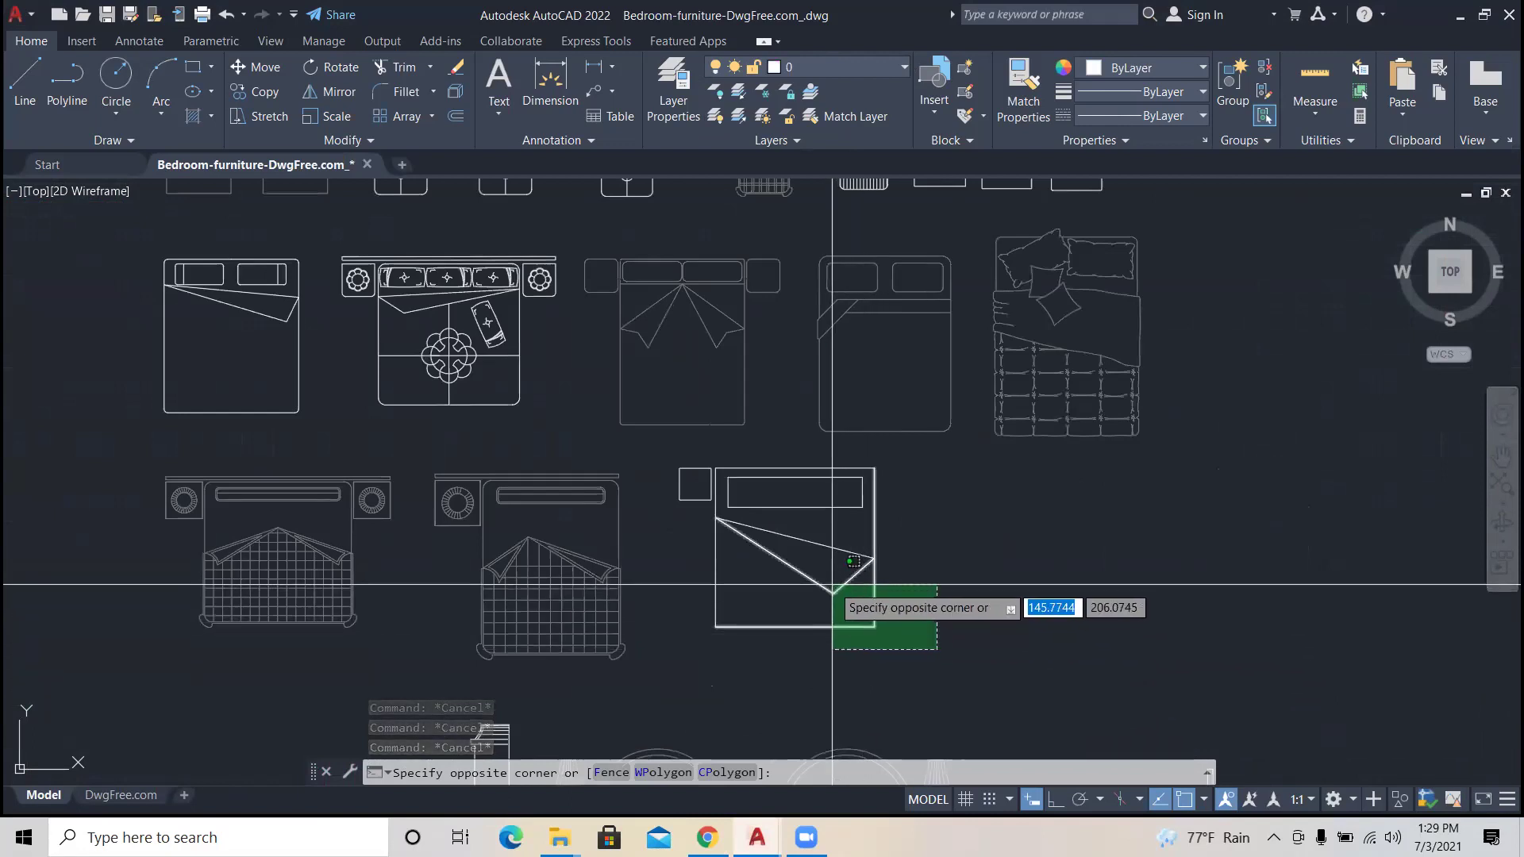
left_click(828, 549)
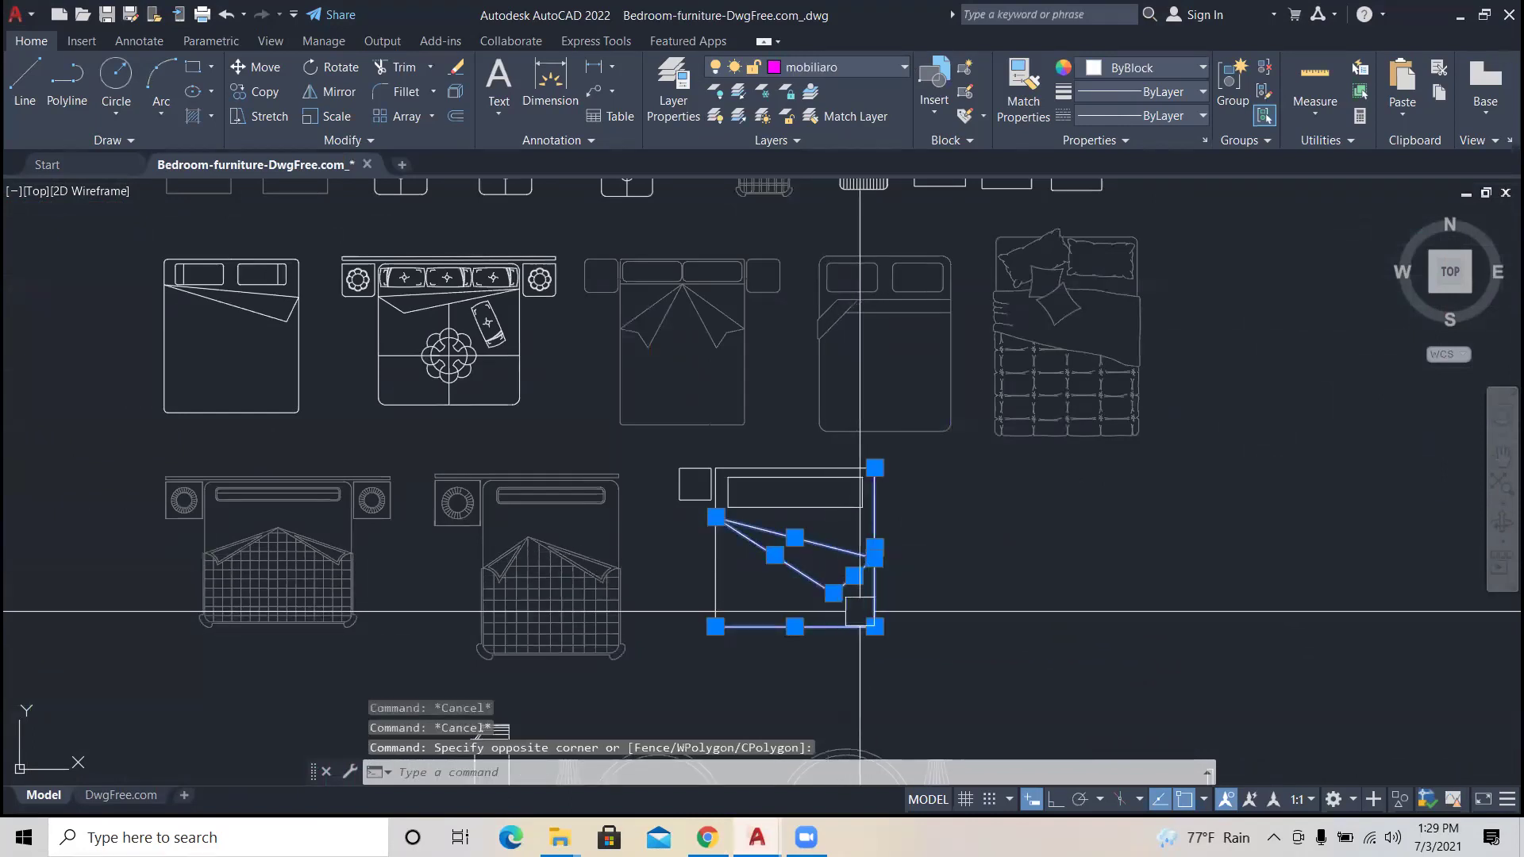
key("Escape")
key("Escape")
Step: Group all the lines of the plain double bed with the single nightstand in the lowest bed row, then clear the selection
left_click(926, 667)
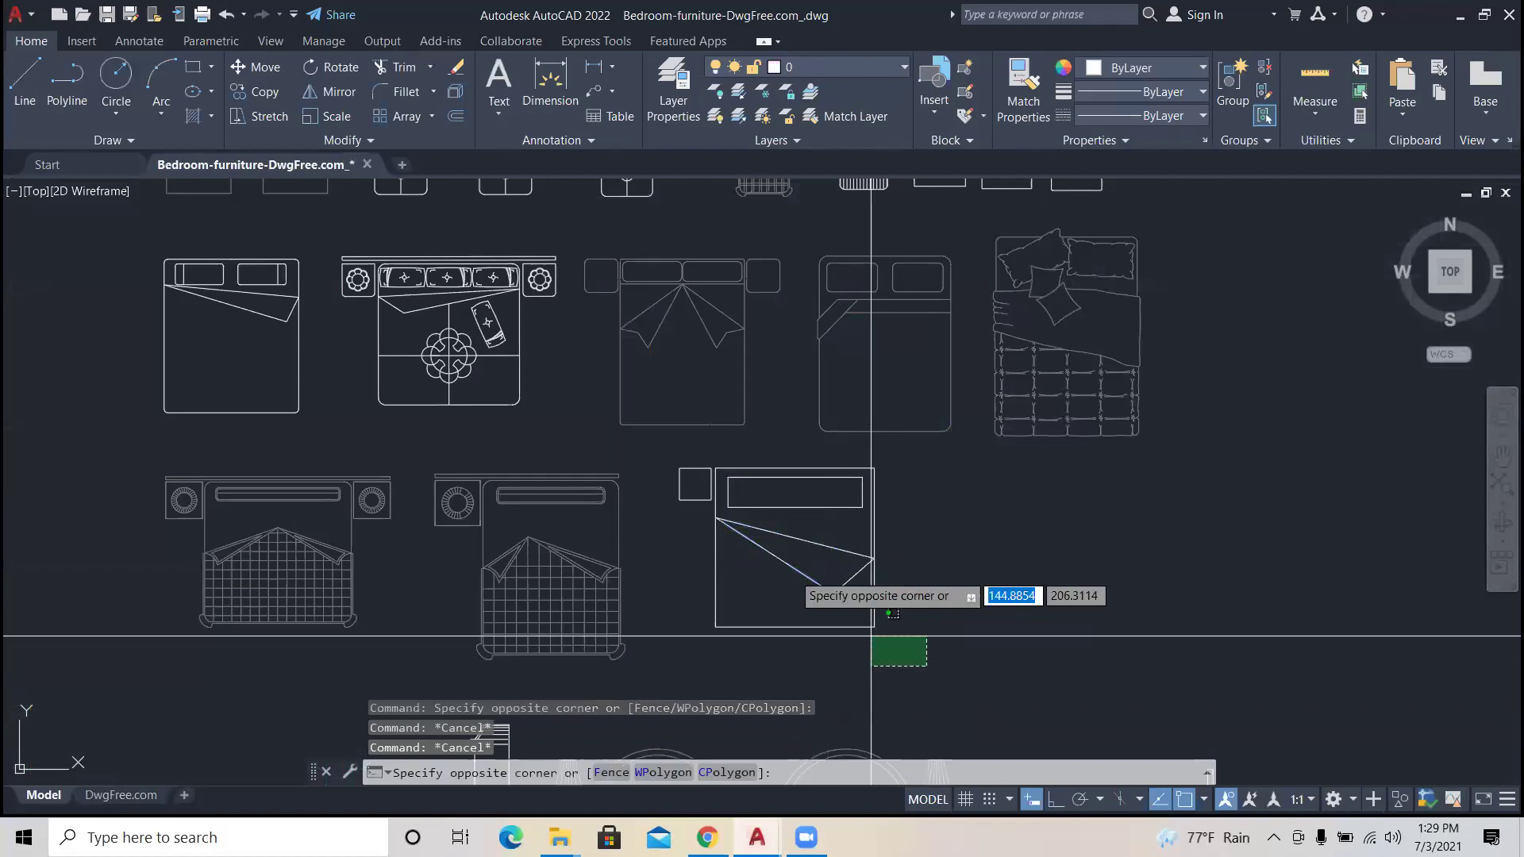
left_click(672, 465)
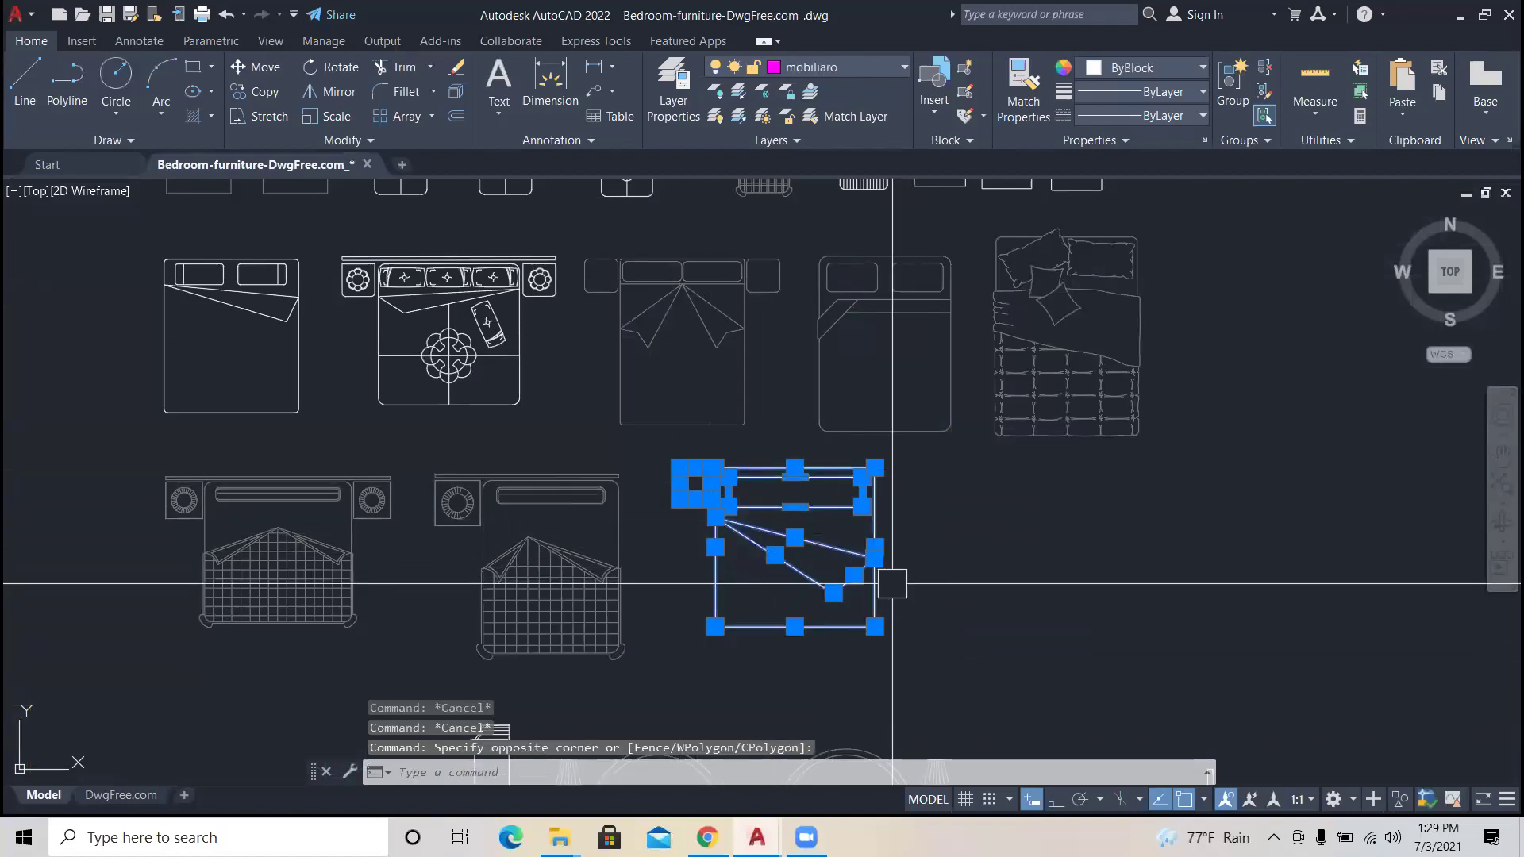
type("g")
key("Return")
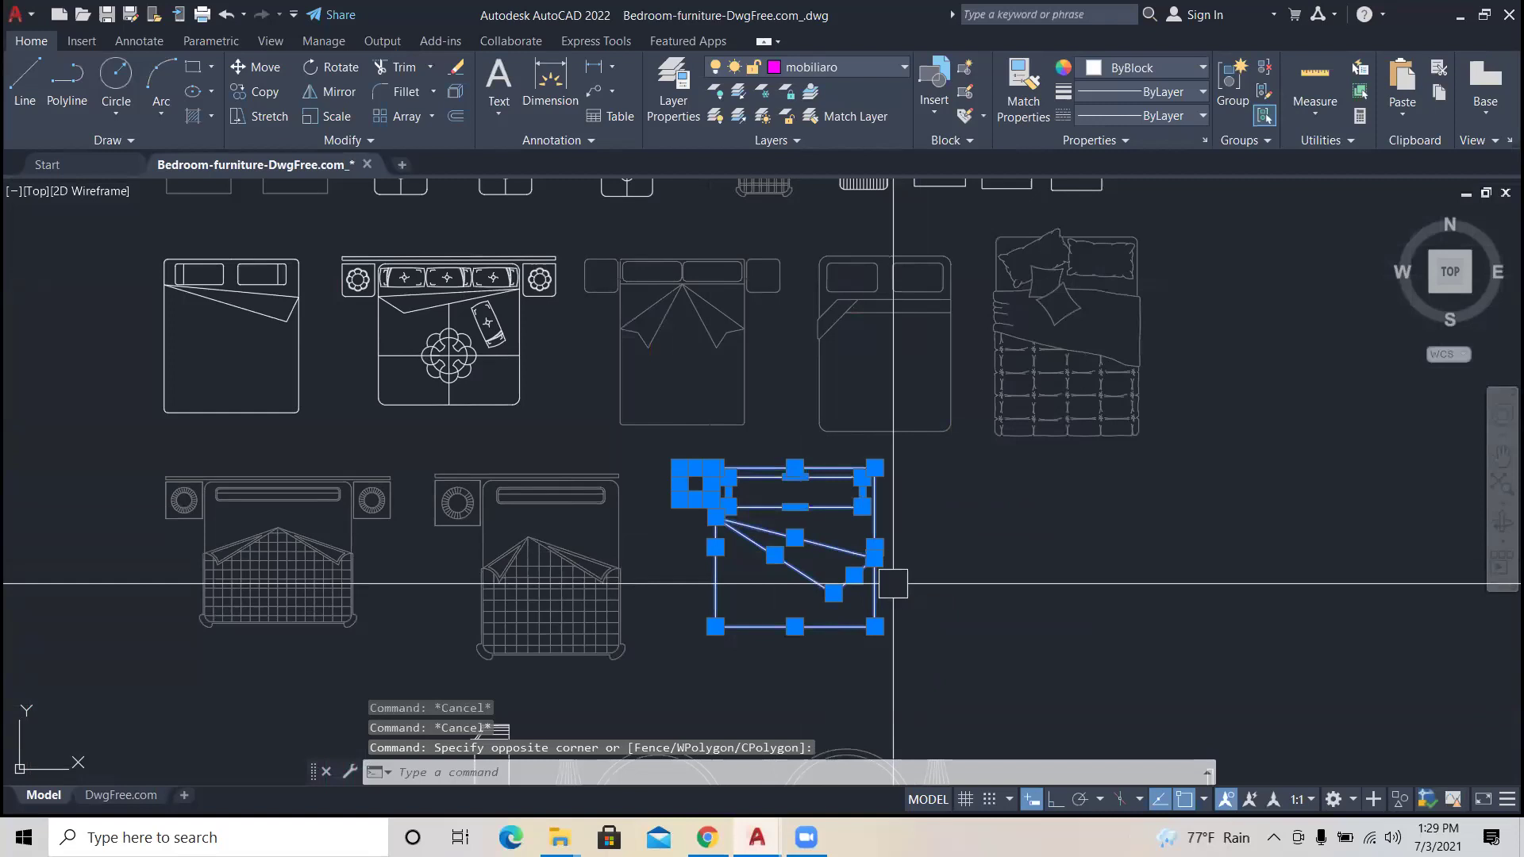
left_click(883, 587)
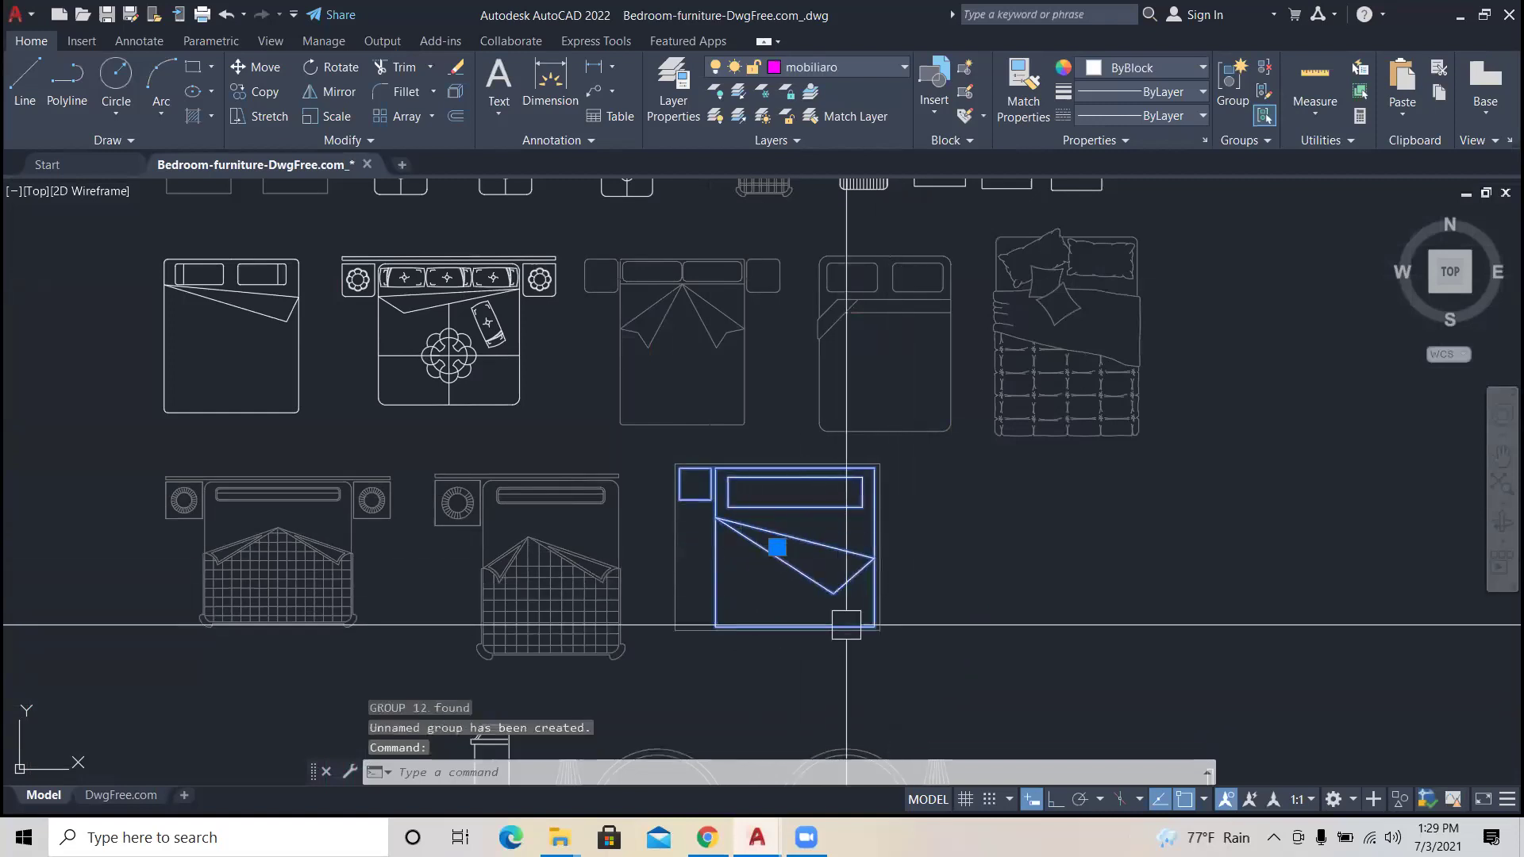
key("Escape")
key("Escape")
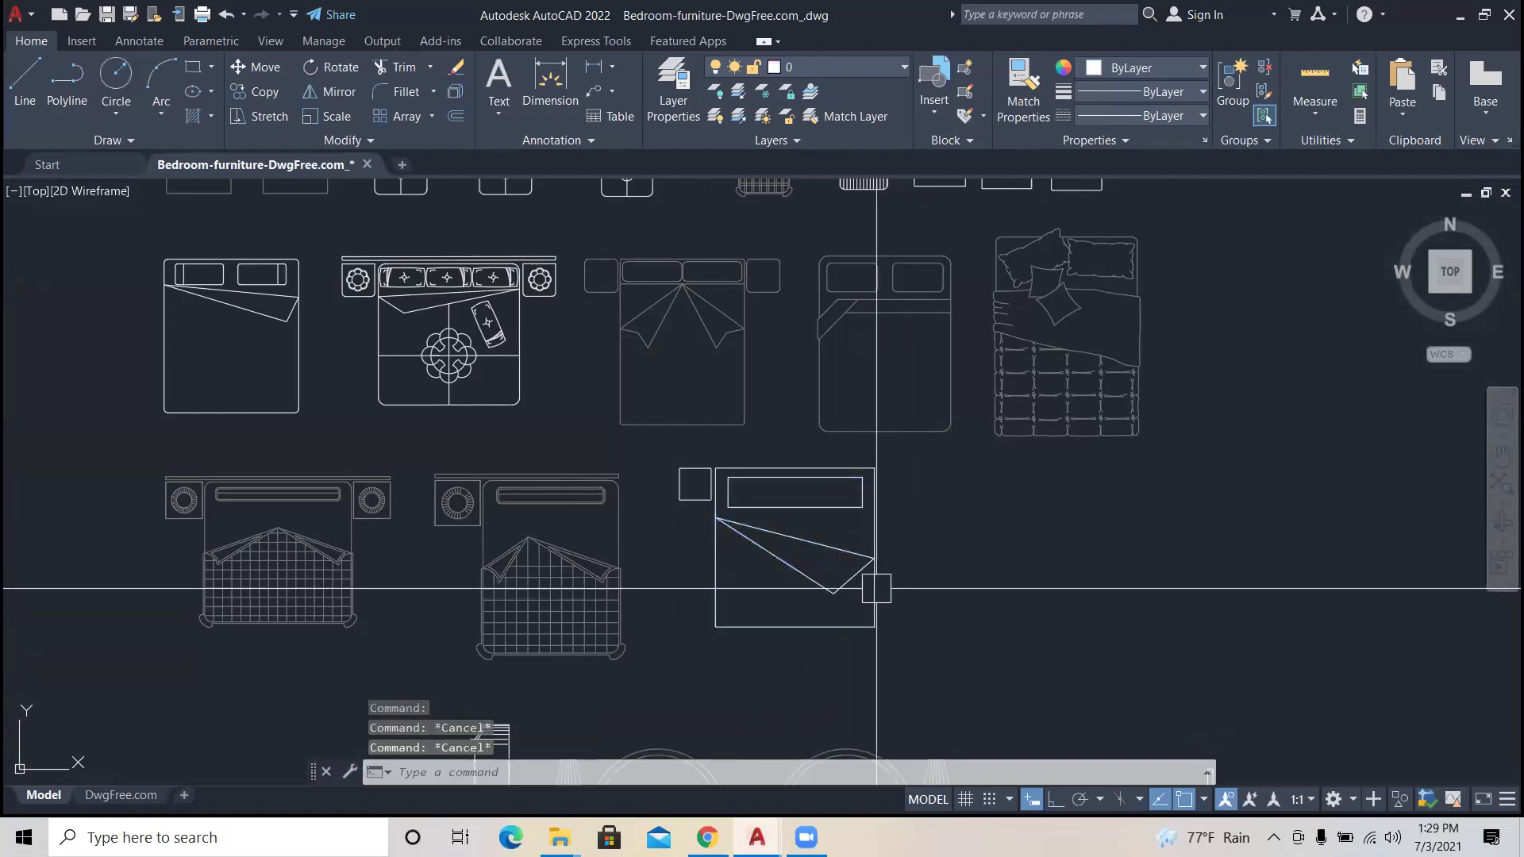
Step: Copy the grouped double bed with its nightstand to the clipboard
left_click(883, 538)
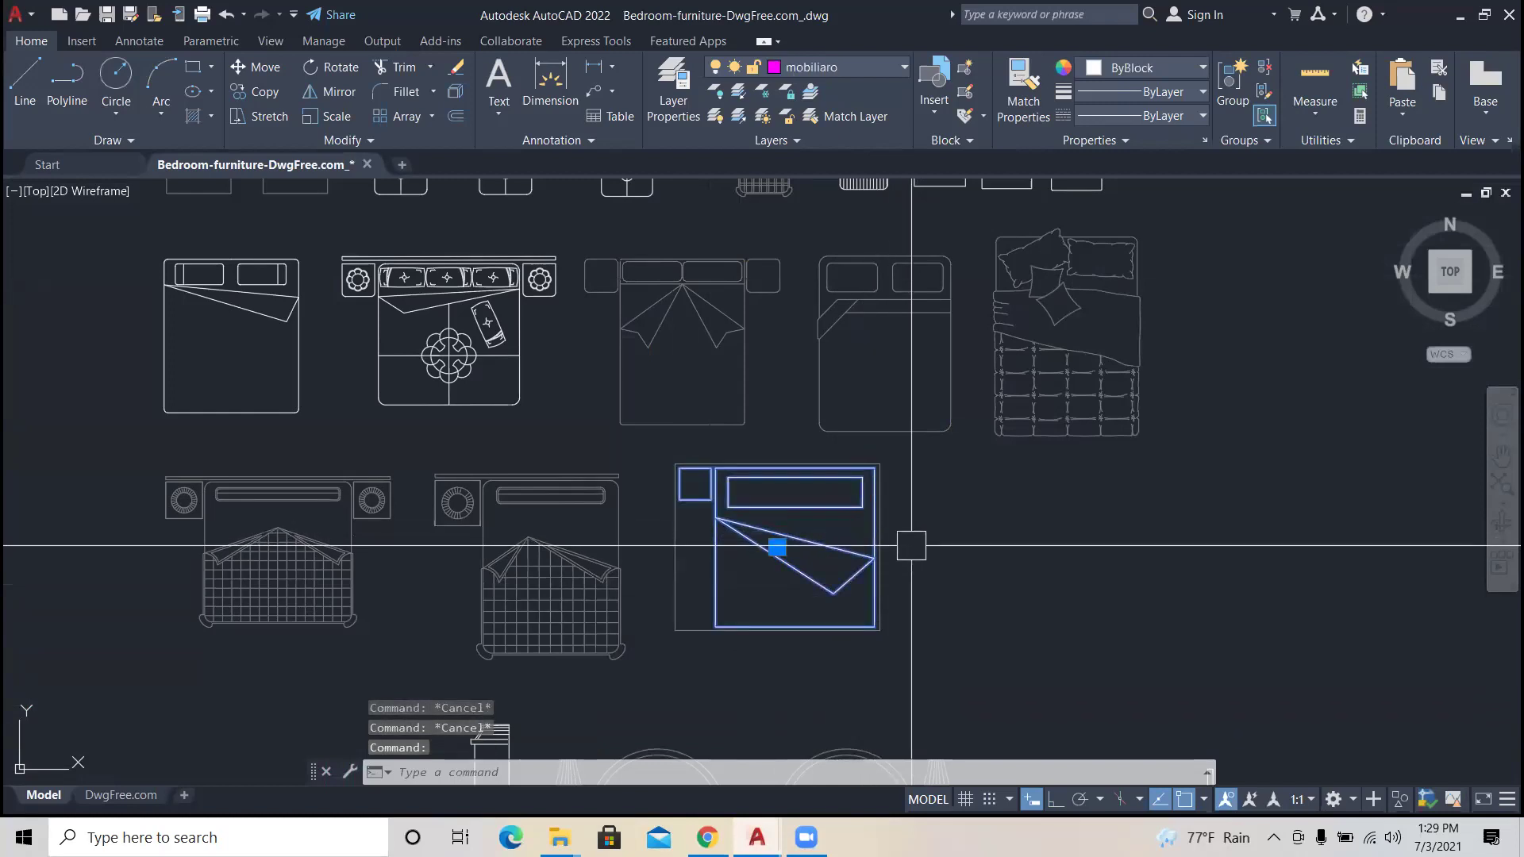
key("ctrl+c")
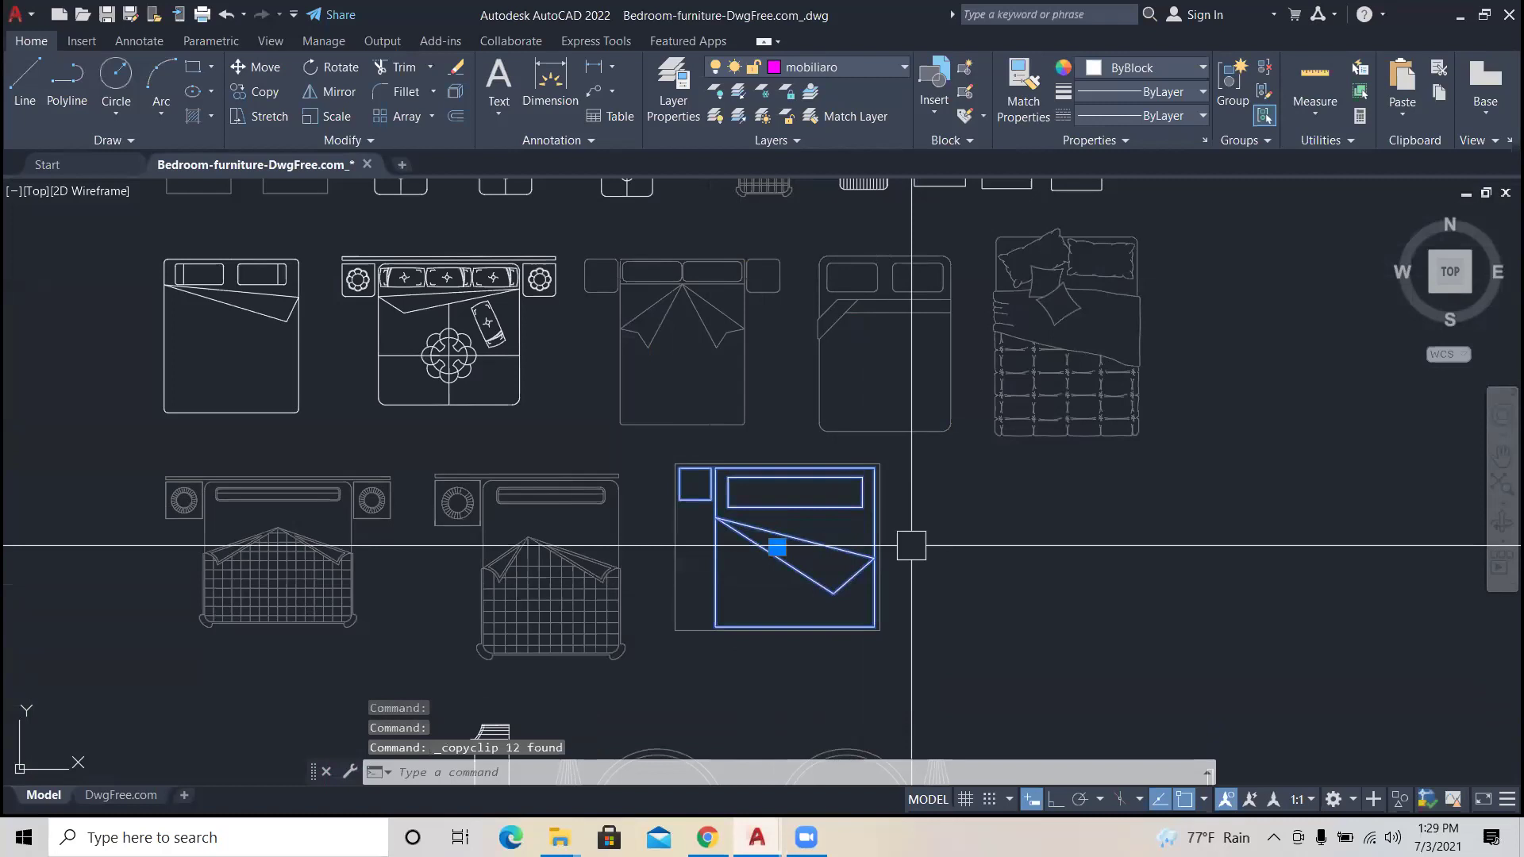
key("Escape")
key("Escape")
left_click(908, 616)
left_click(671, 459)
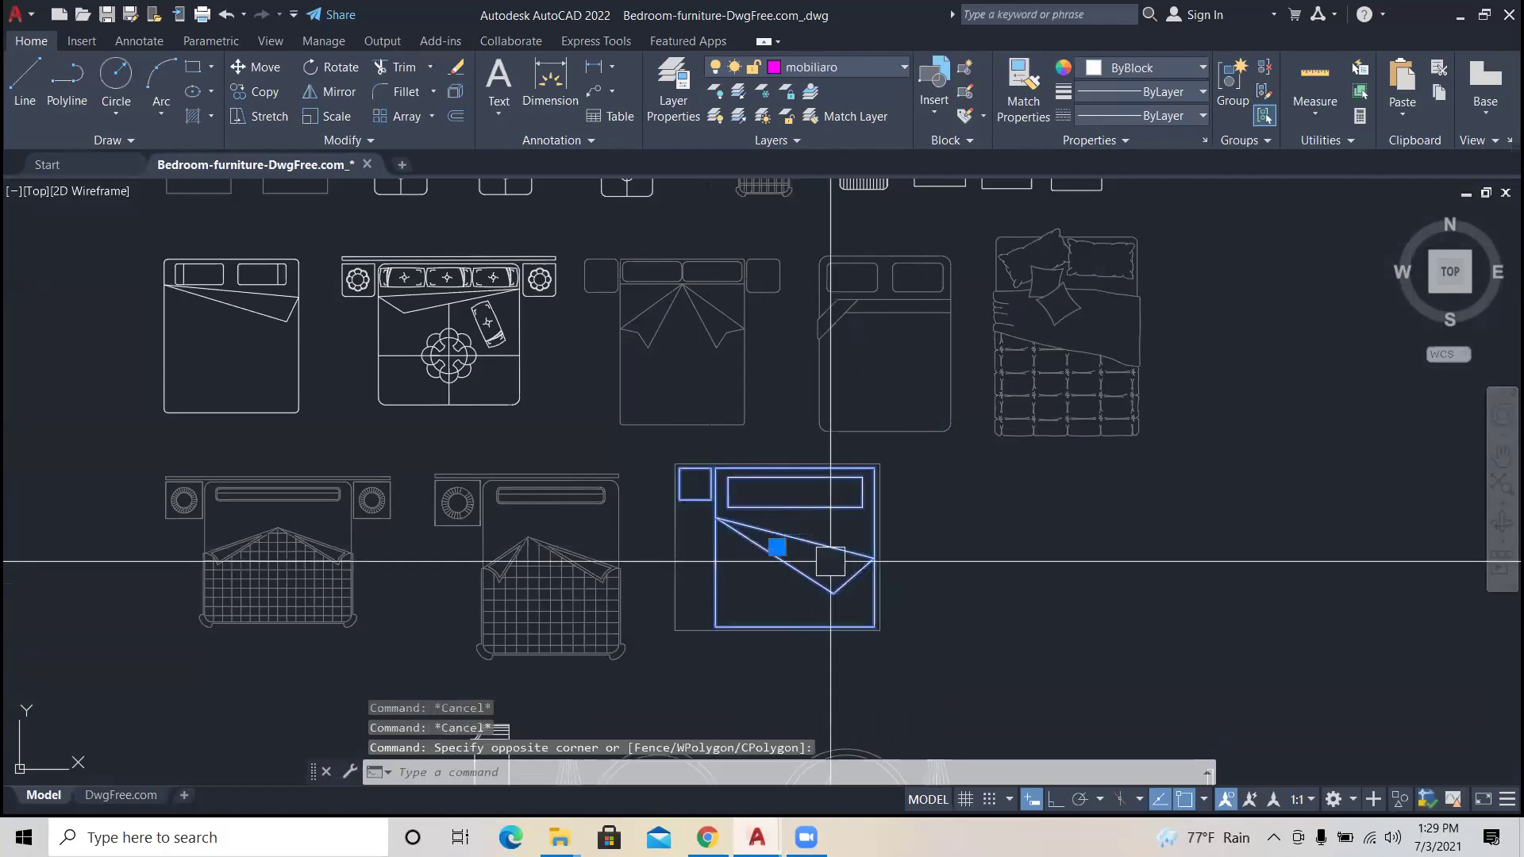
key("ctrl+c")
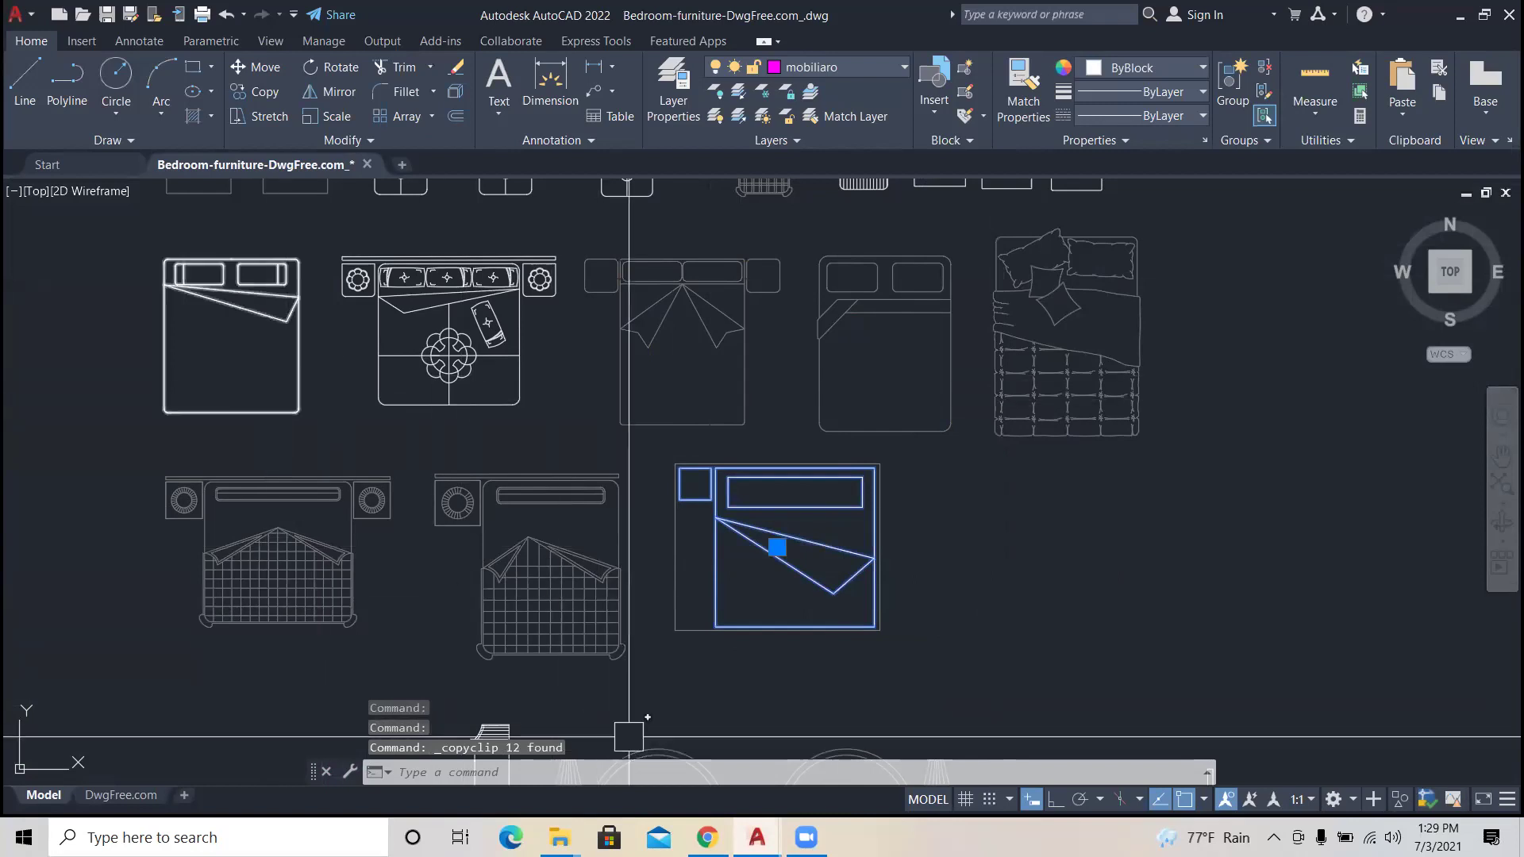
Step: Switch to the cad class.dwg drawing
mouse_move(756, 837)
left_click(1013, 768)
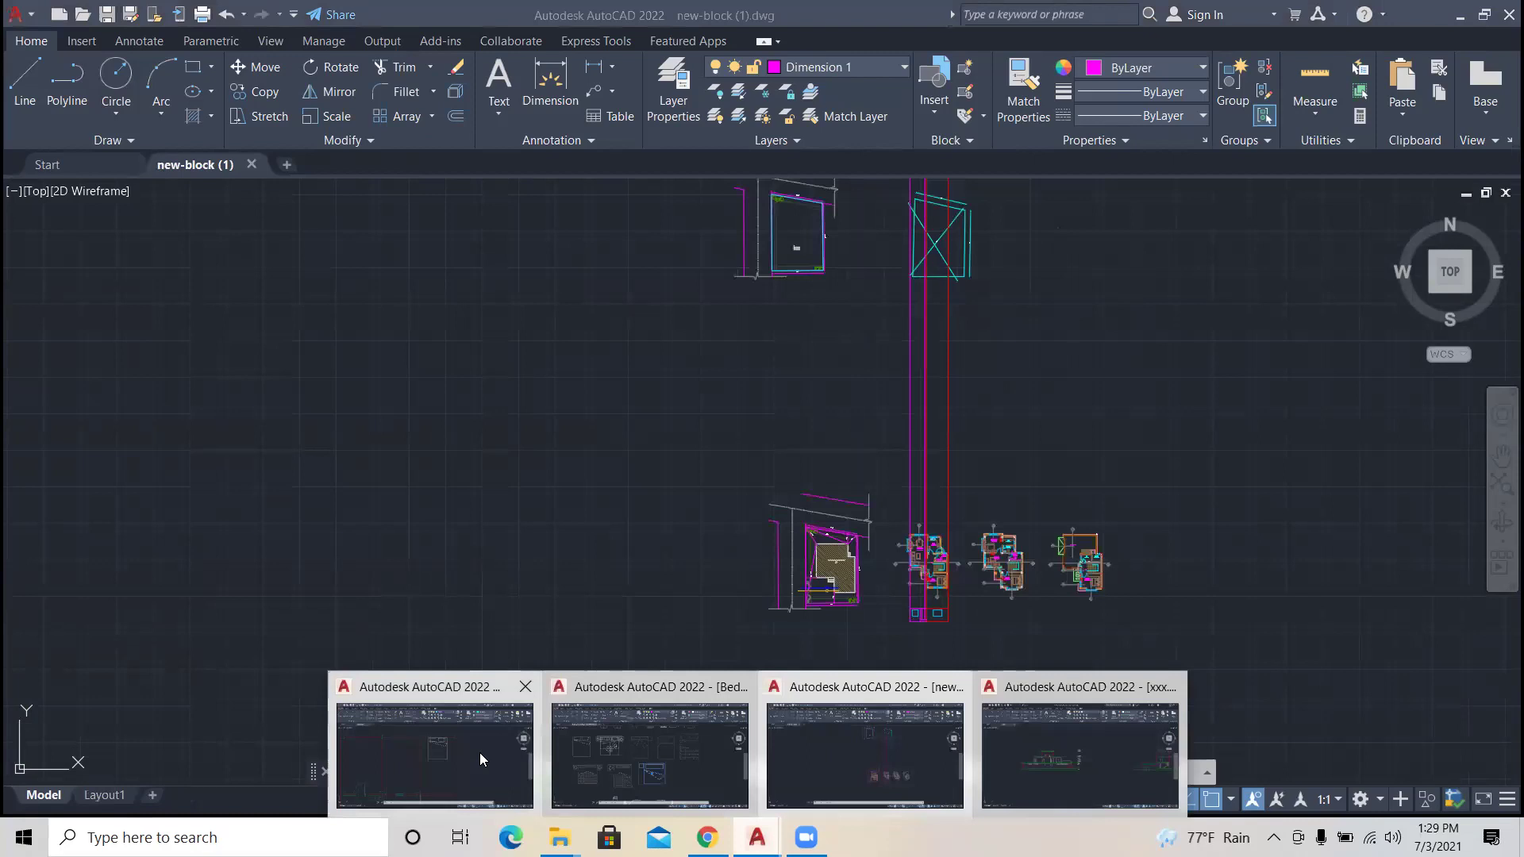
left_click(479, 752)
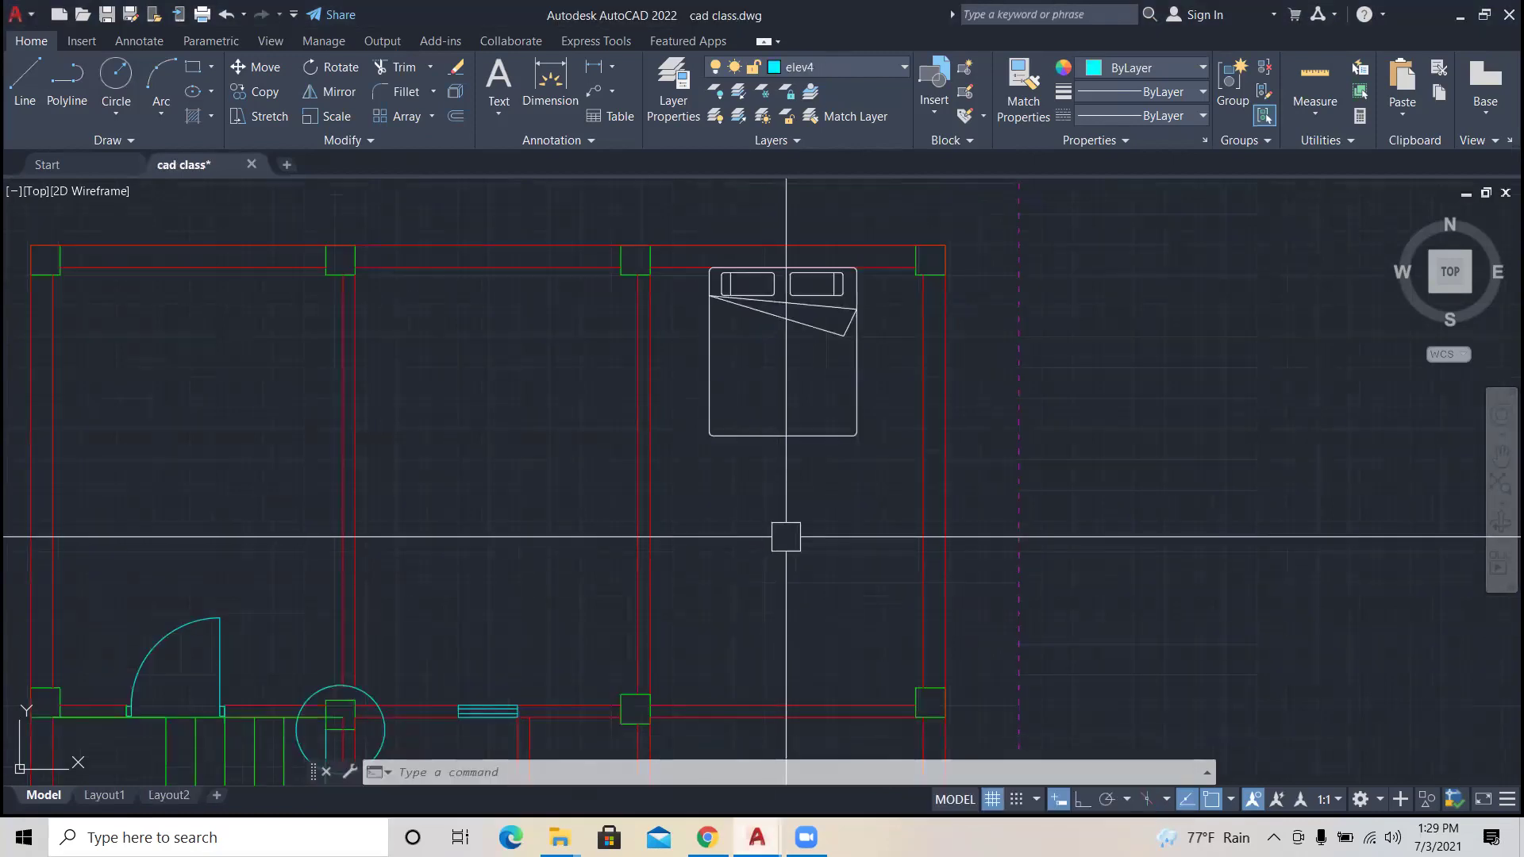
Step: Try to paste the copied bed group into the upper-right room below the existing double bed
key("ctrl+v")
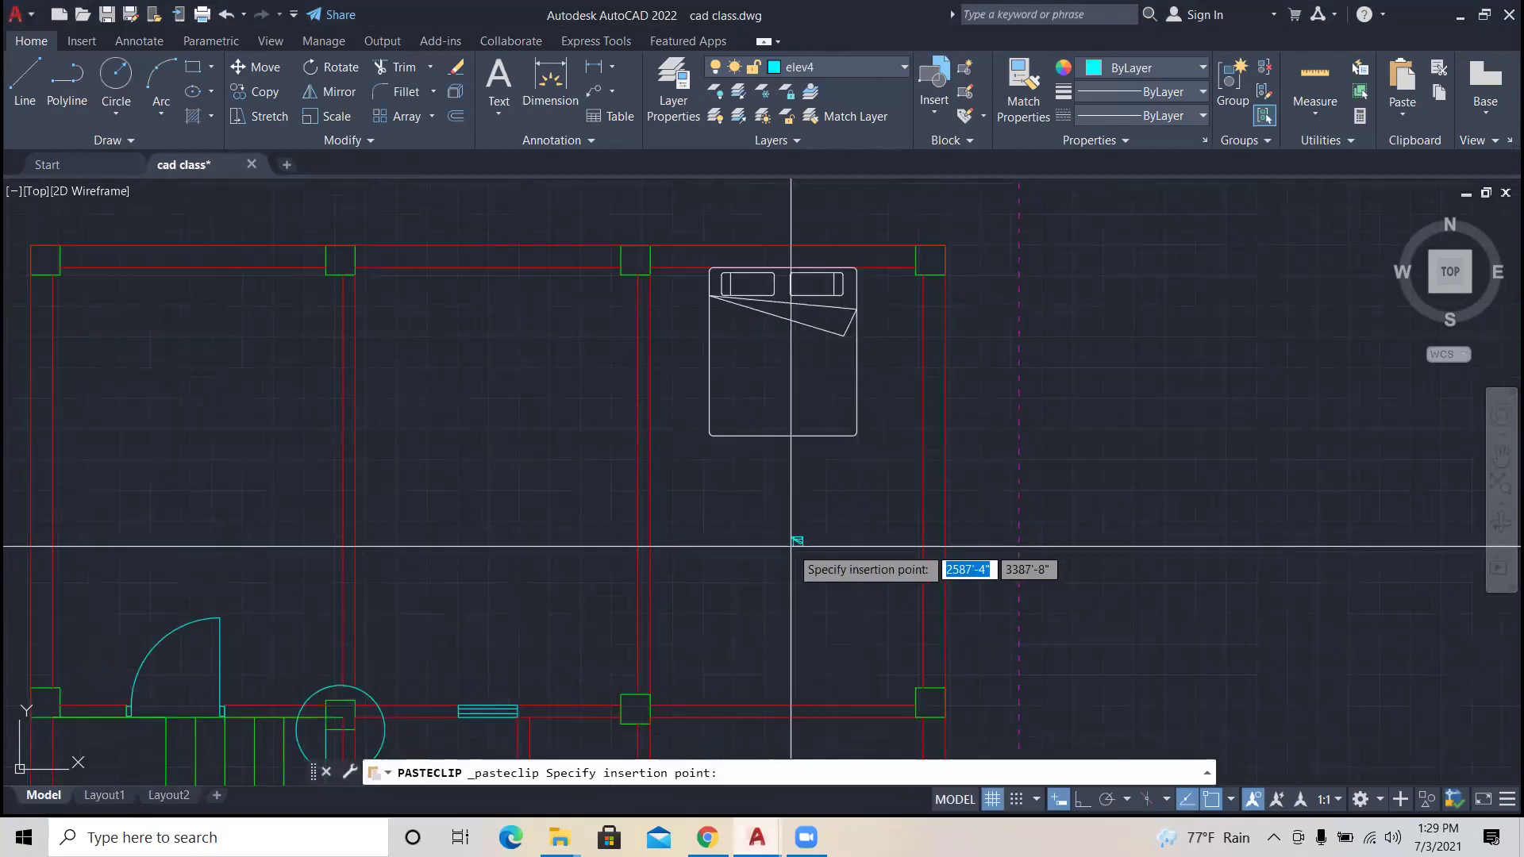
key("Escape")
key("Escape")
left_click(823, 578)
left_click(760, 513)
key("Delete")
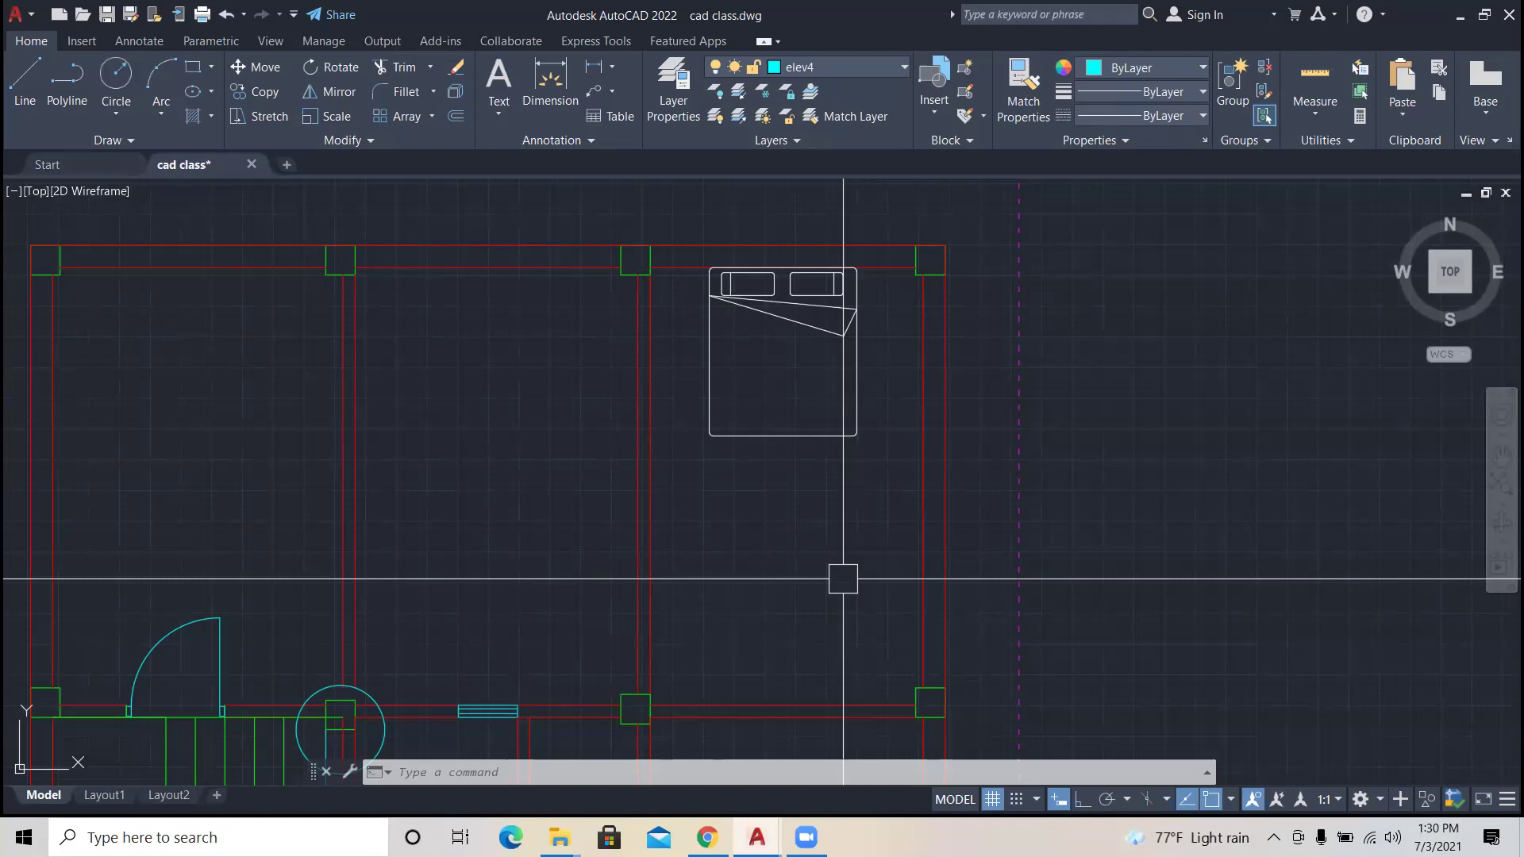
Step: Erase the two long vertical cyan lines running down below the section drawing under the bedroom floor plan
scroll(840, 578, "down", 6)
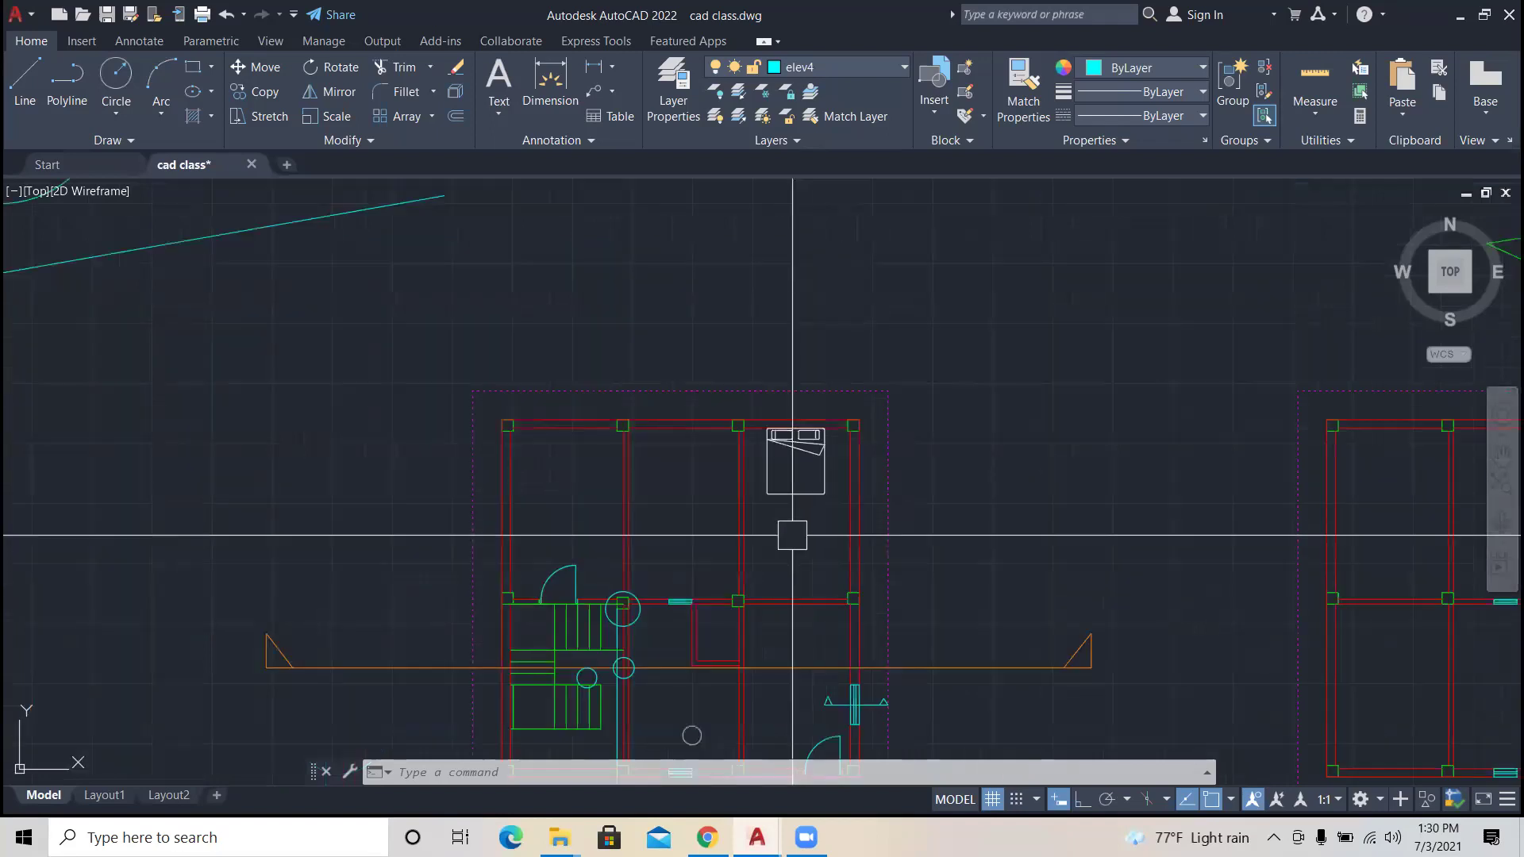
scroll(802, 593, "up", 2)
key("Escape")
key("Escape")
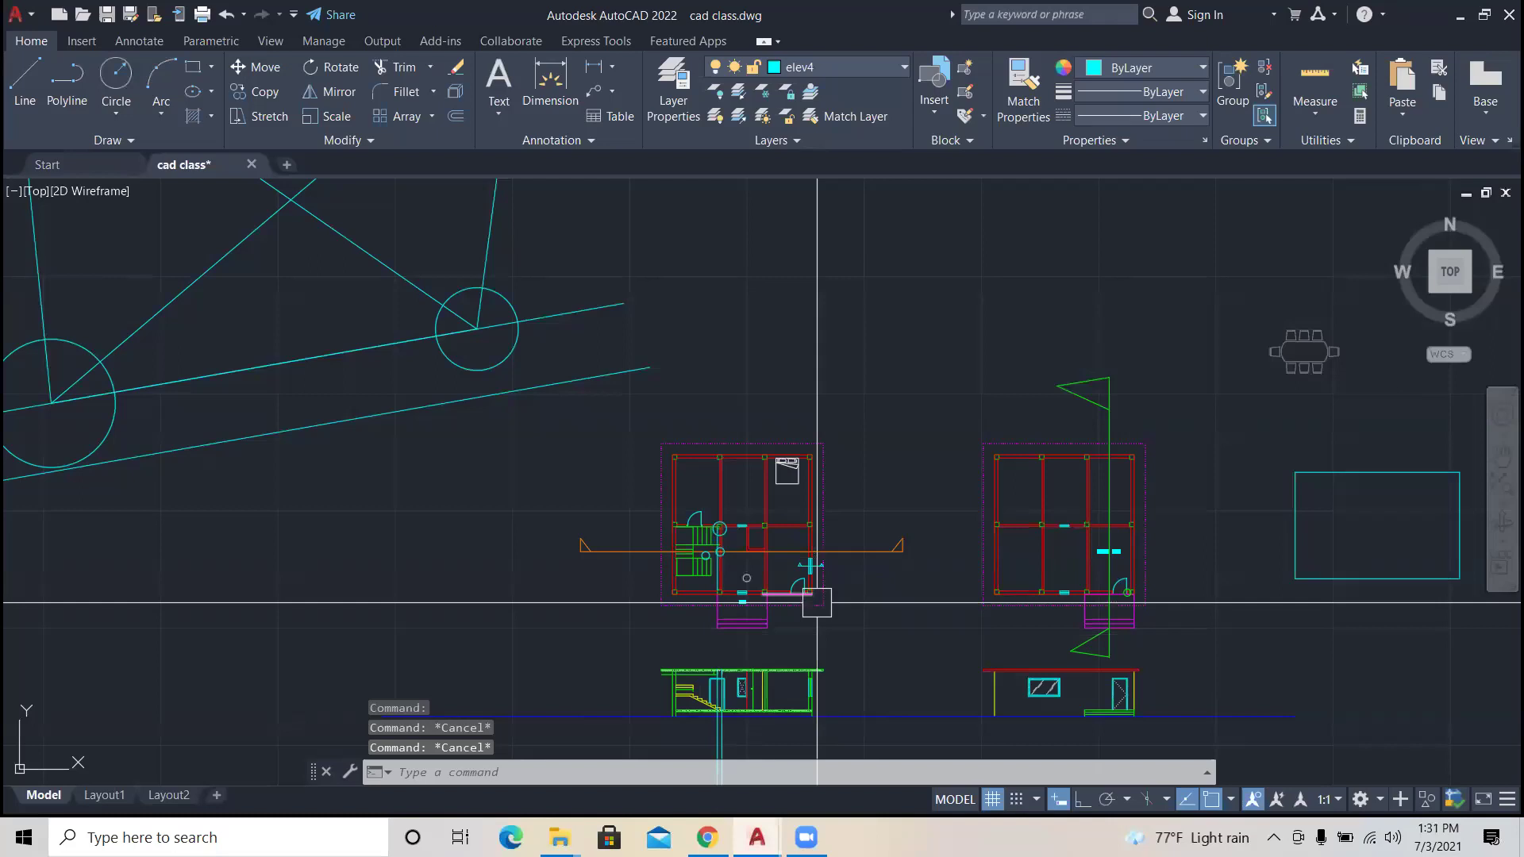
scroll(806, 592, "down", 3)
scroll(801, 583, "up", 5)
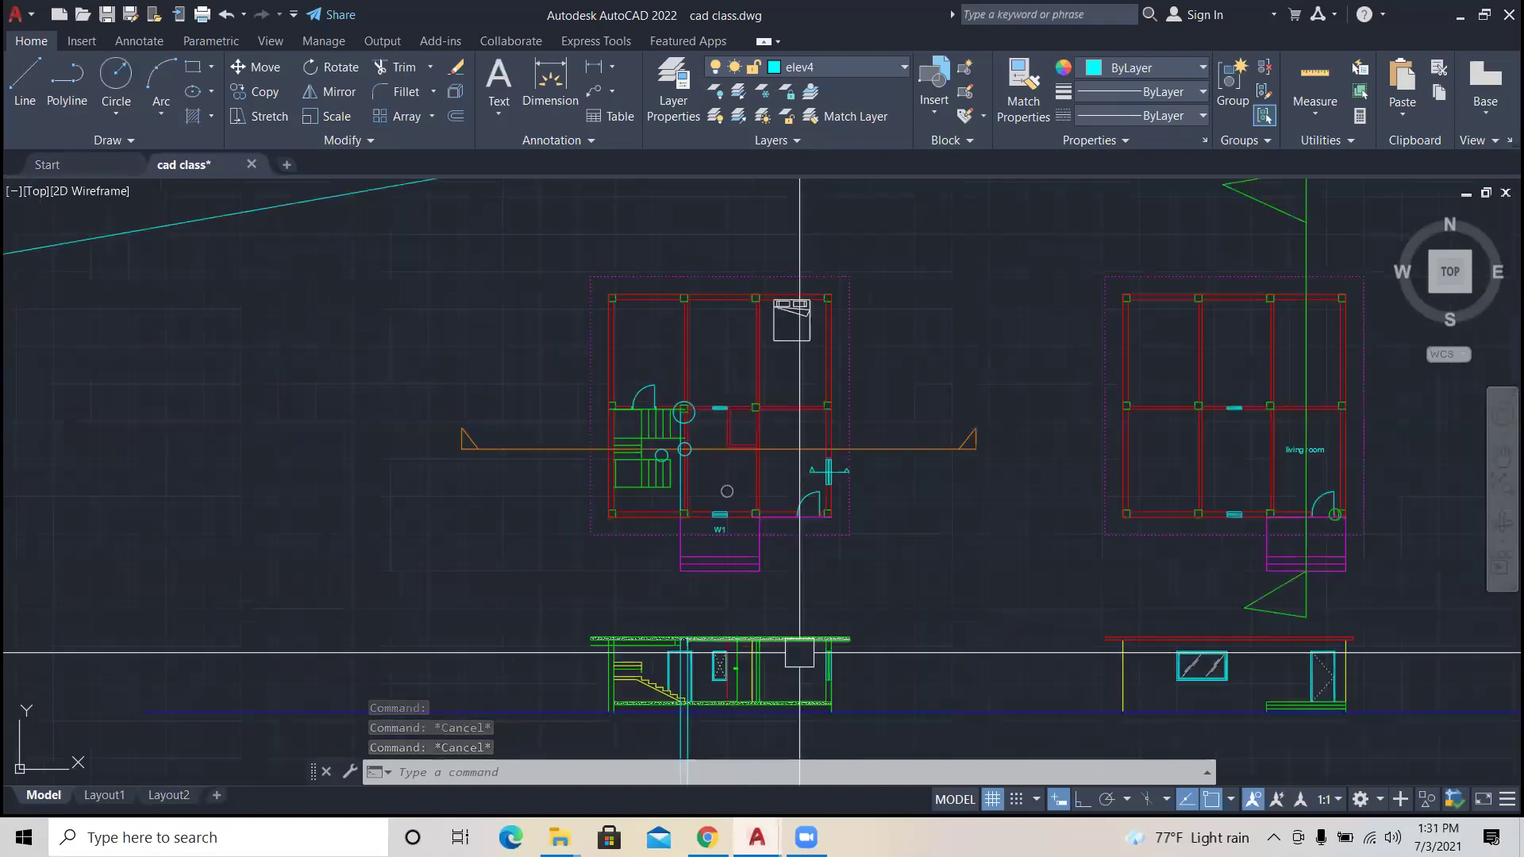
scroll(821, 603, "down", 3)
scroll(834, 619, "up", 3)
left_click(833, 620)
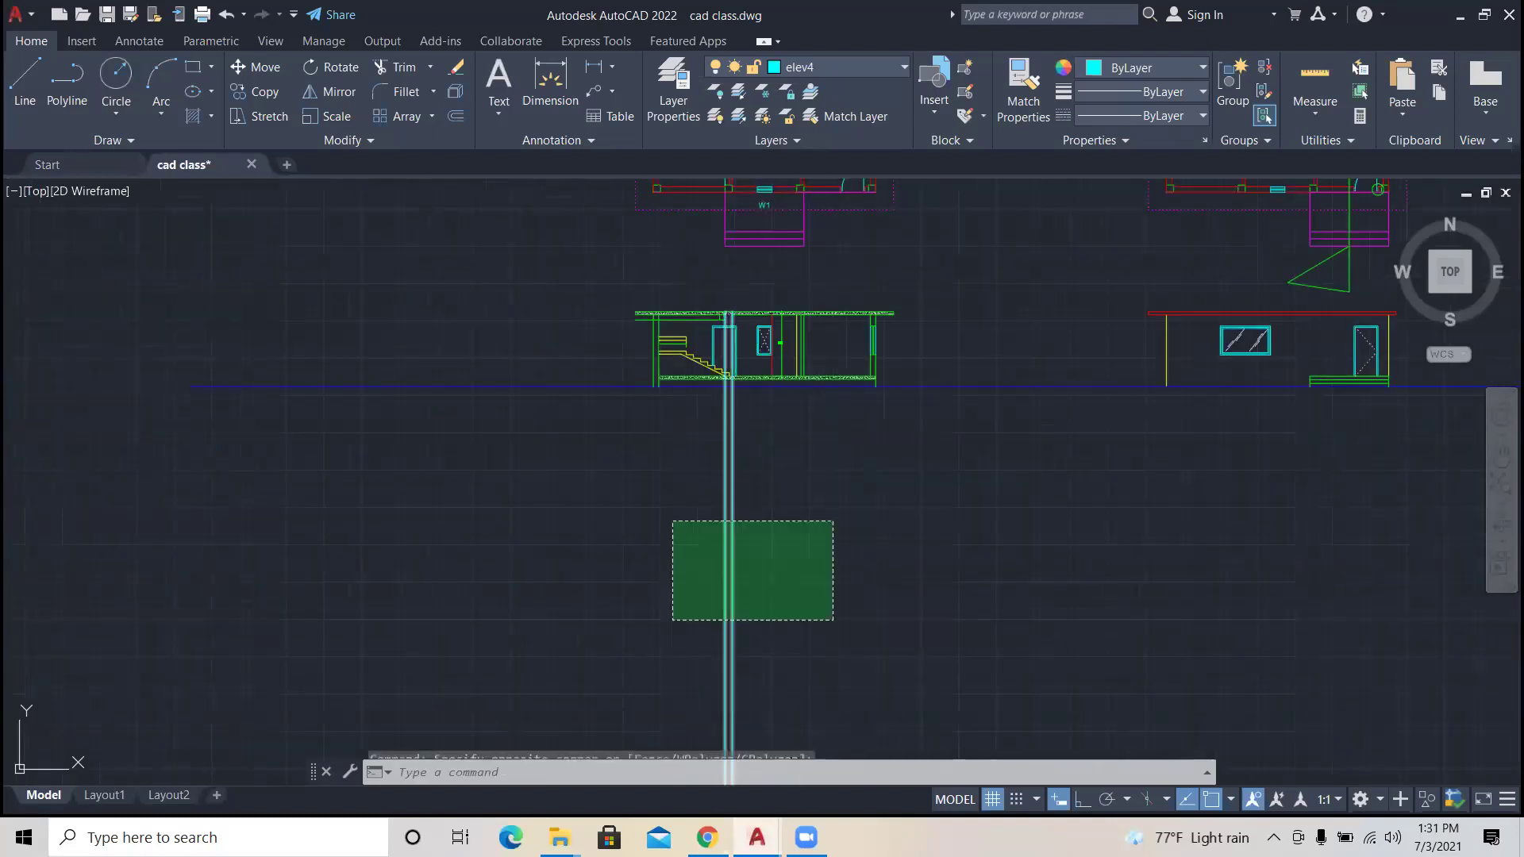
left_click(672, 521)
scroll(783, 517, "down", 4)
key("Delete")
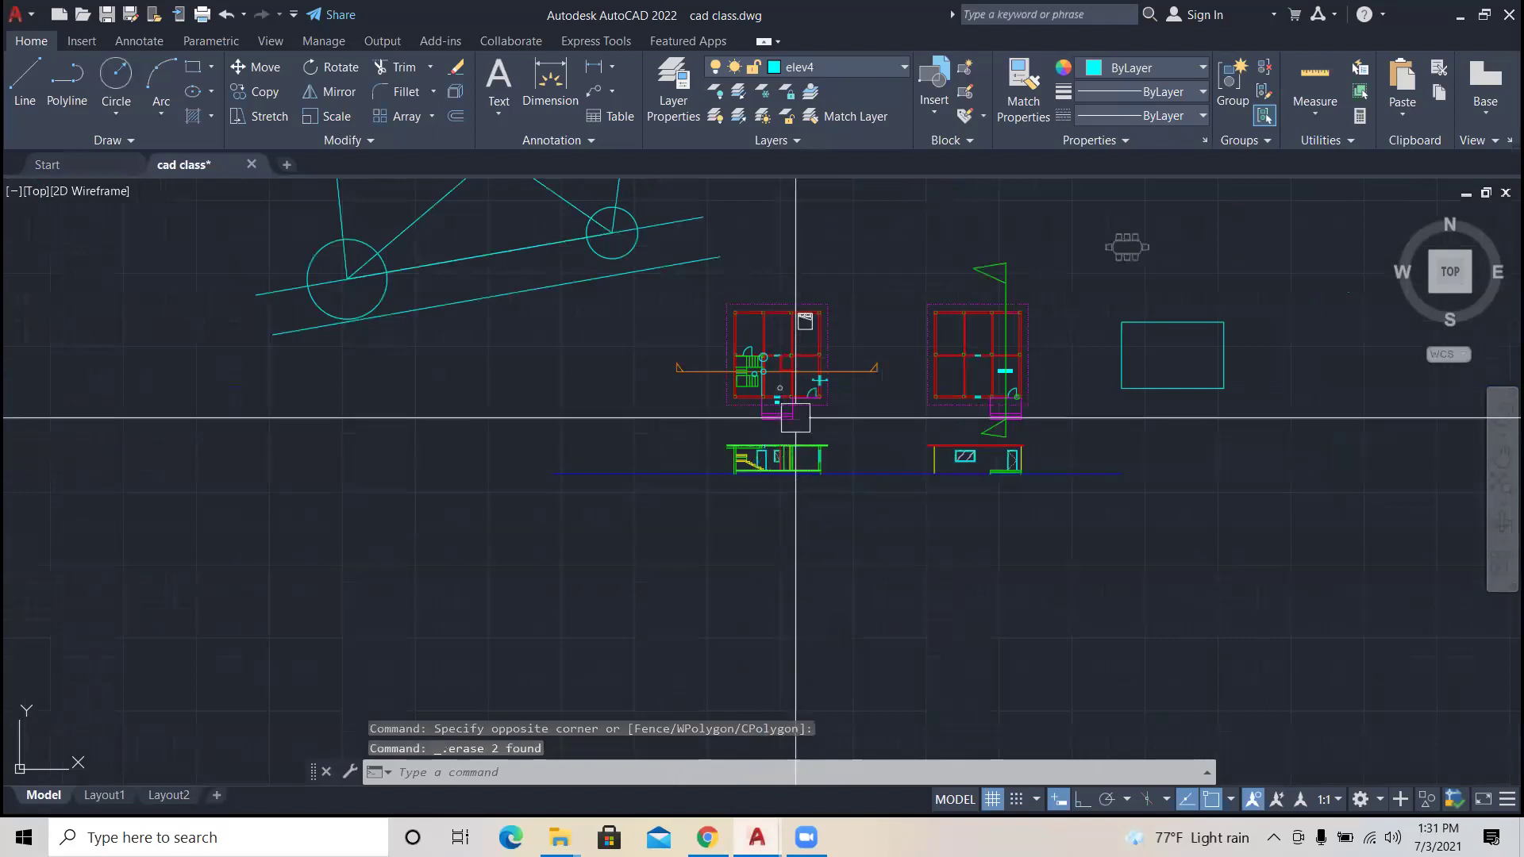
scroll(793, 396, "up", 3)
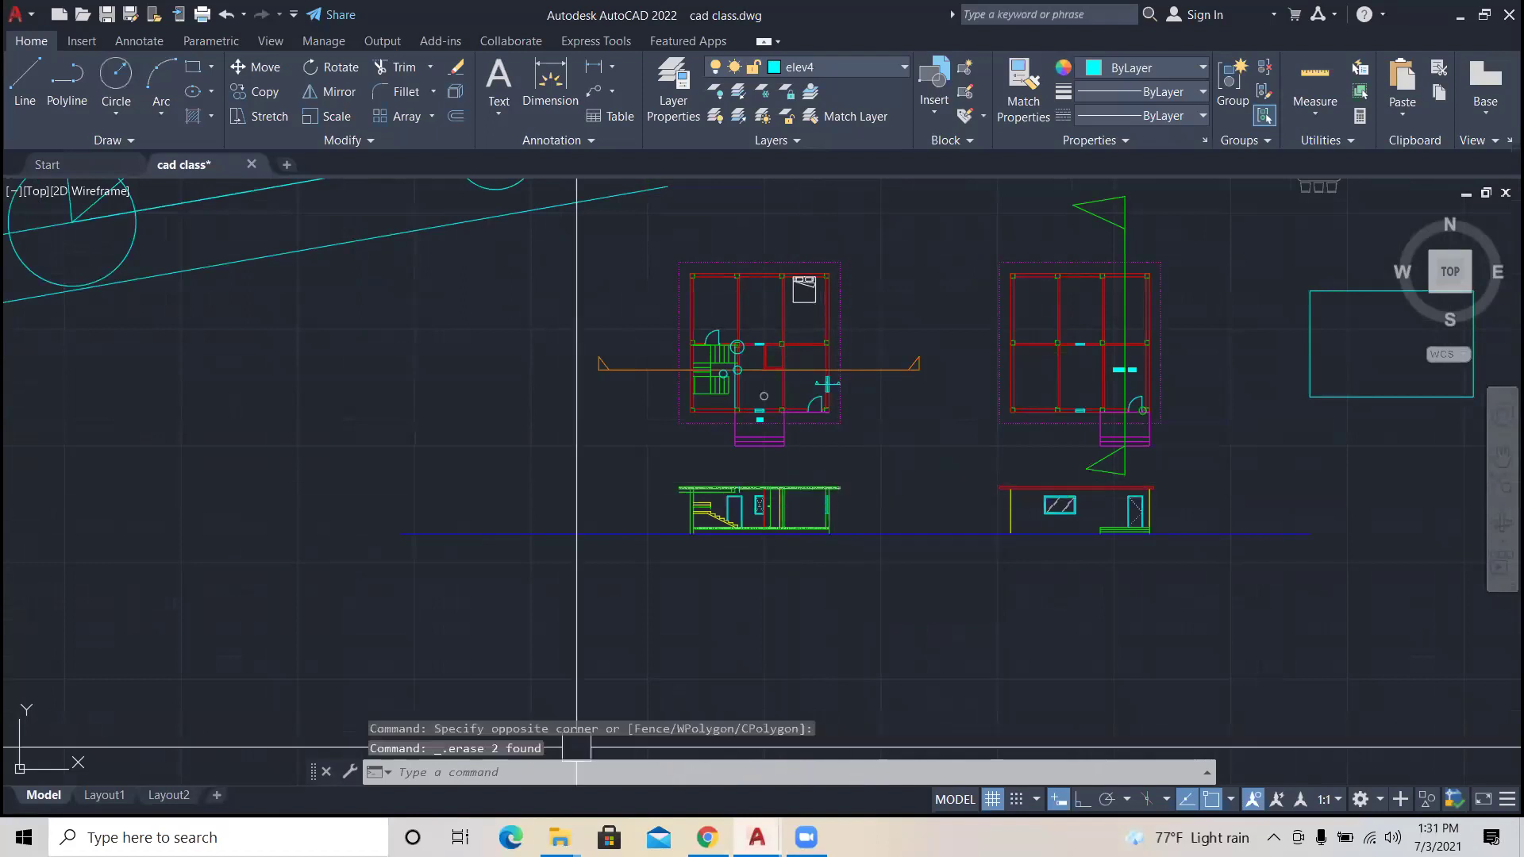
left_click(671, 593)
key("Escape")
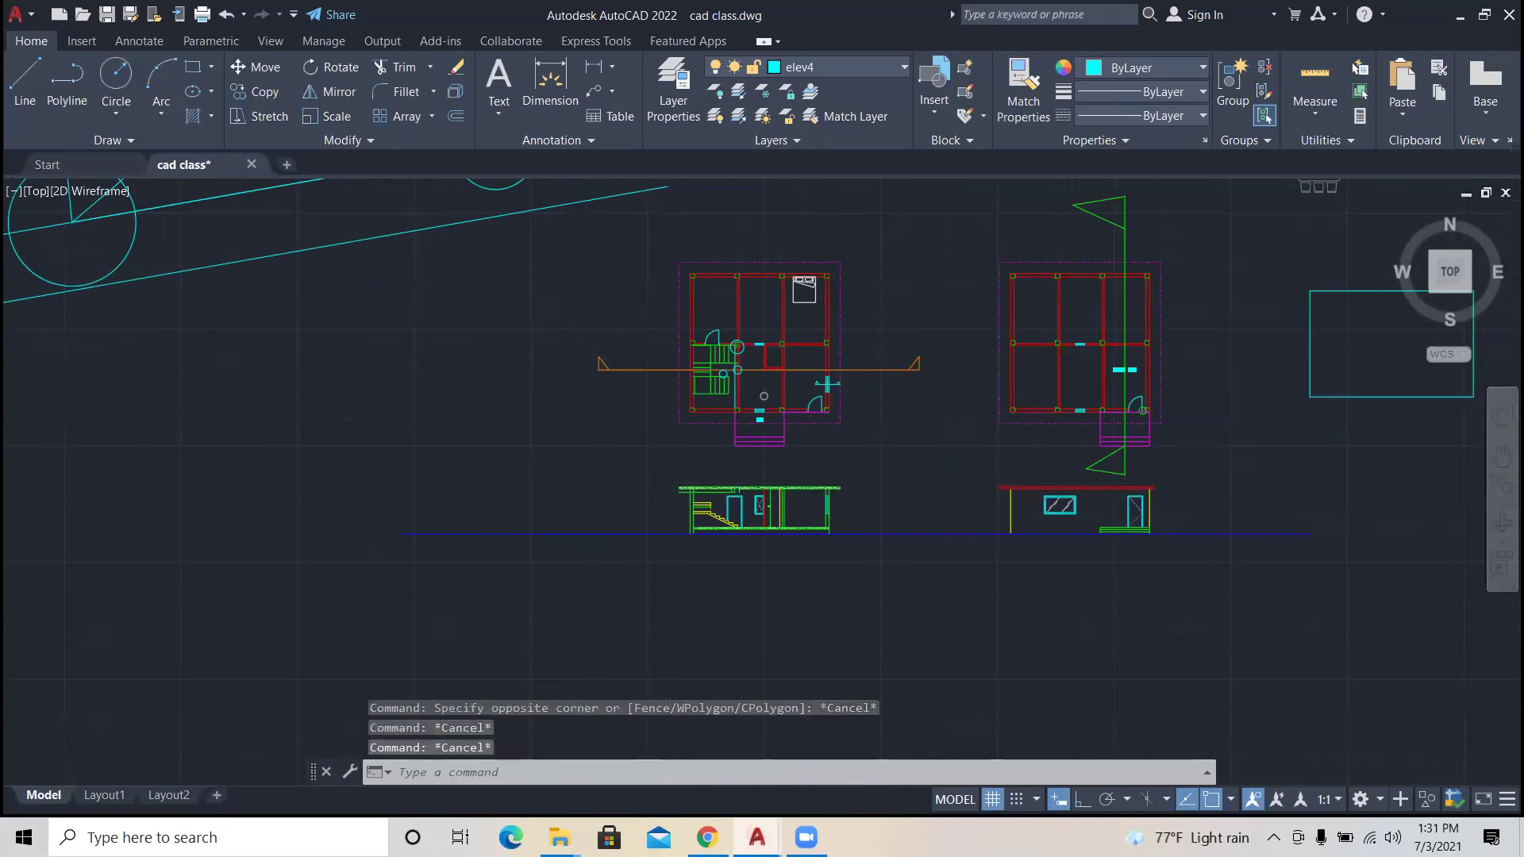
scroll(670, 594, "down", 2)
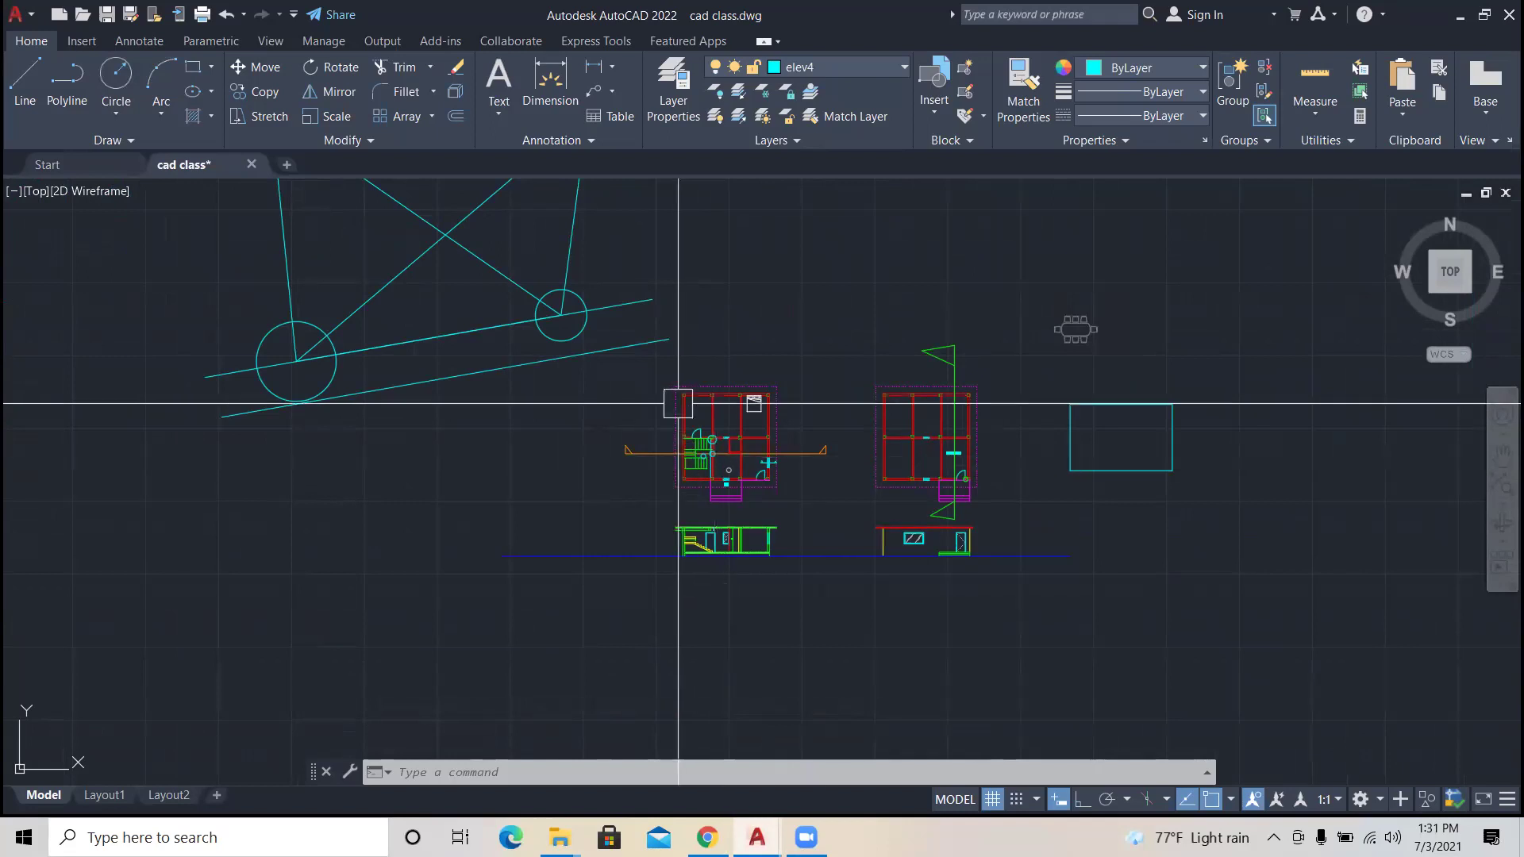
scroll(646, 371, "up", 2)
left_click(633, 363)
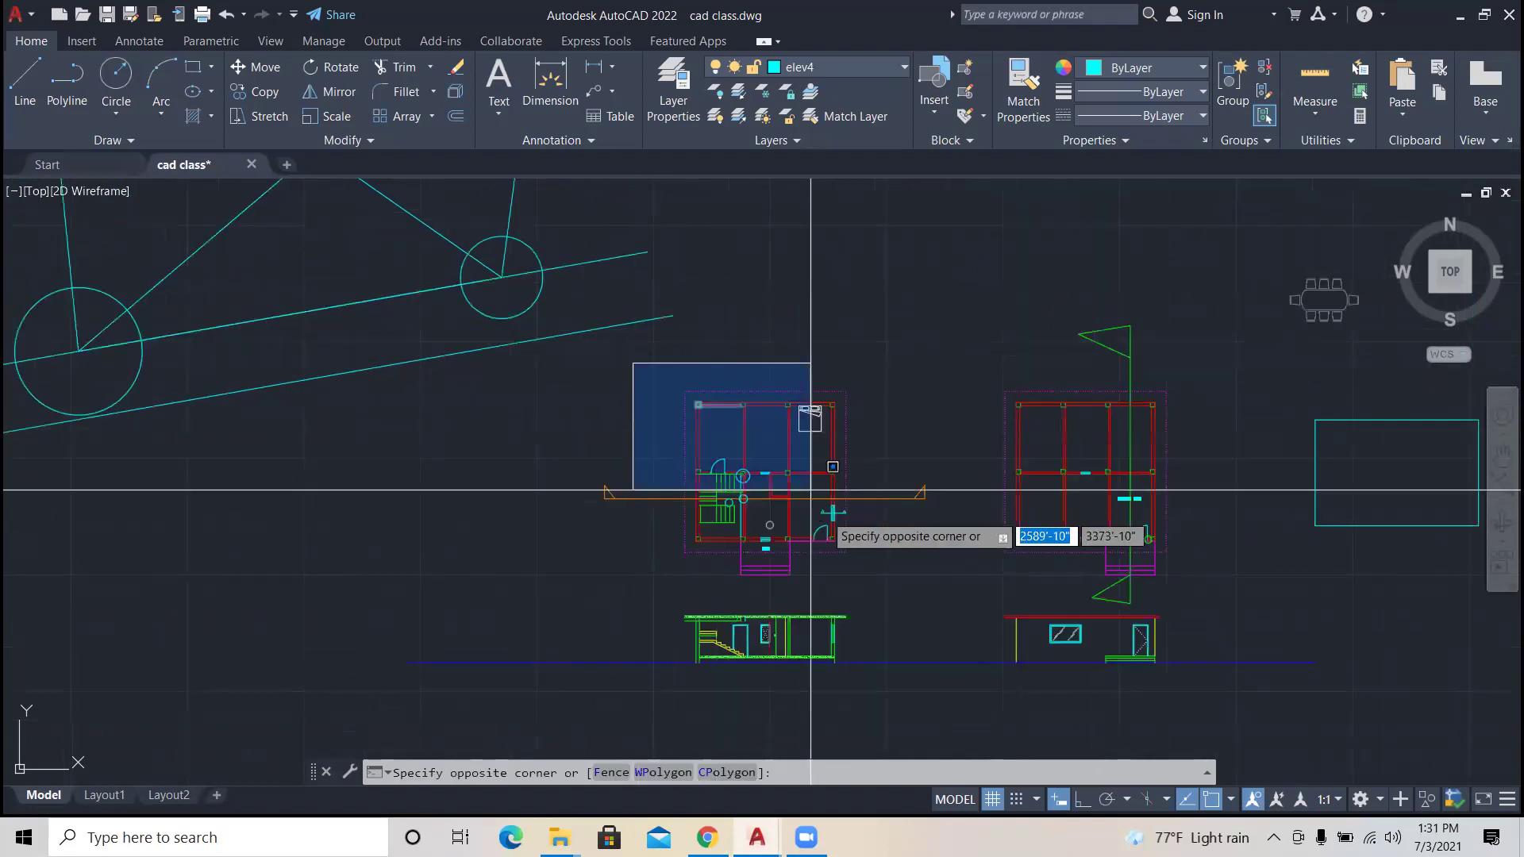
left_click(875, 583)
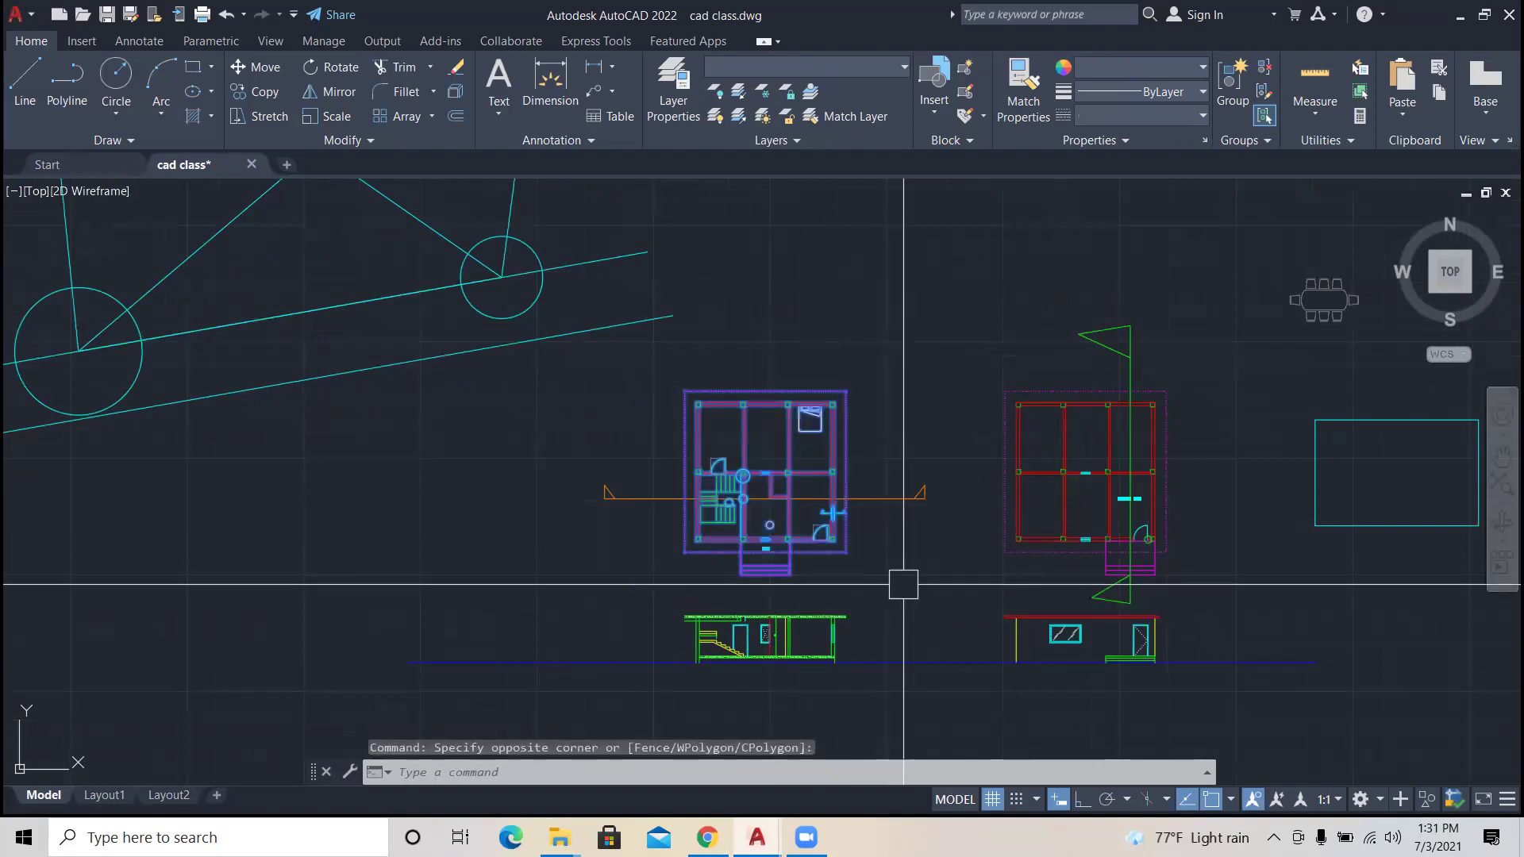
key("Escape")
key("Escape")
key("Escape")
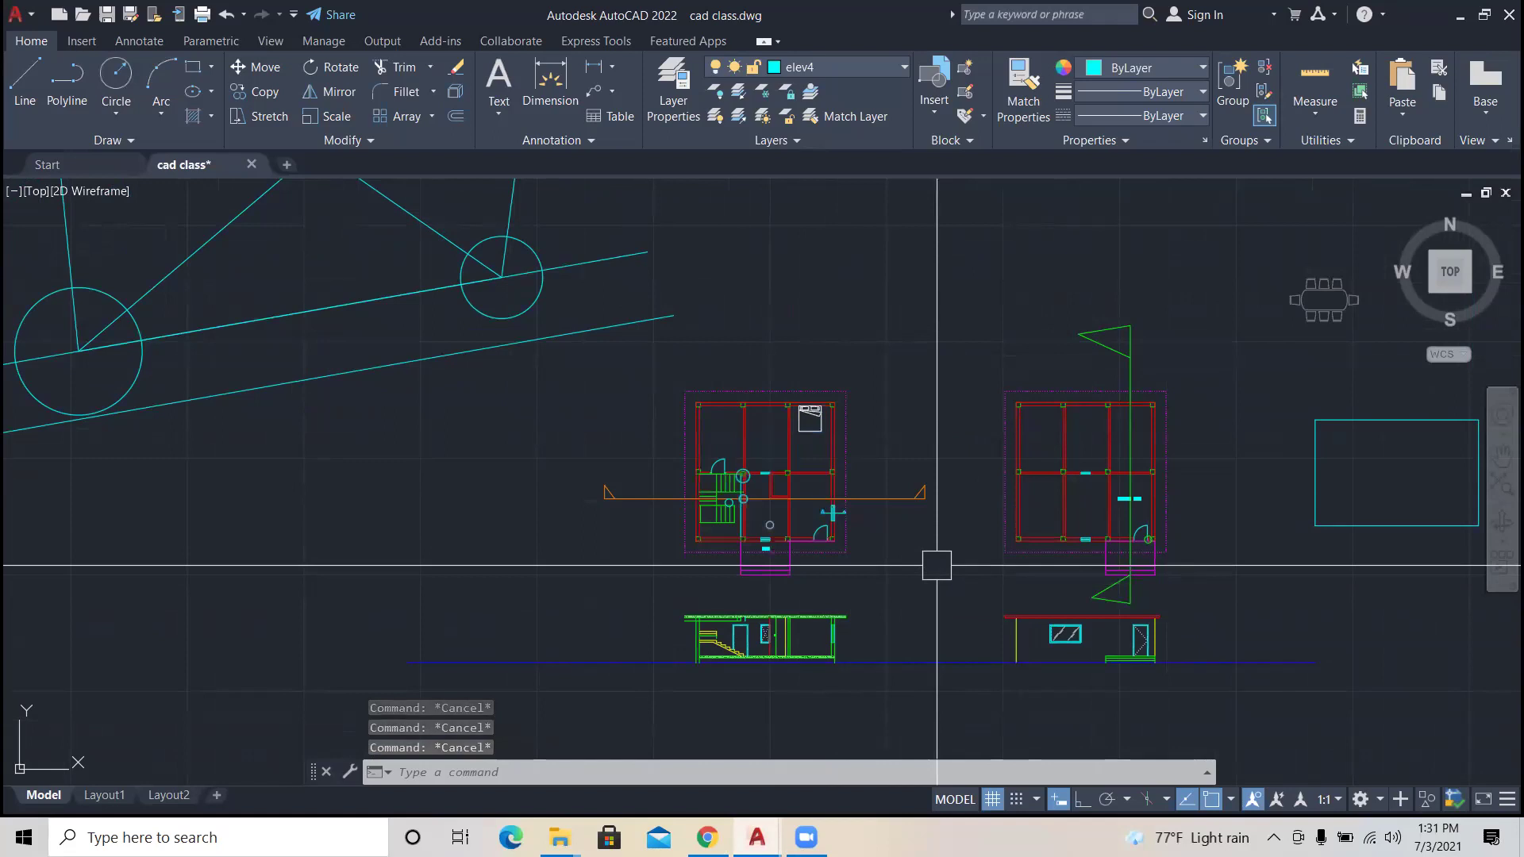
left_click(944, 555)
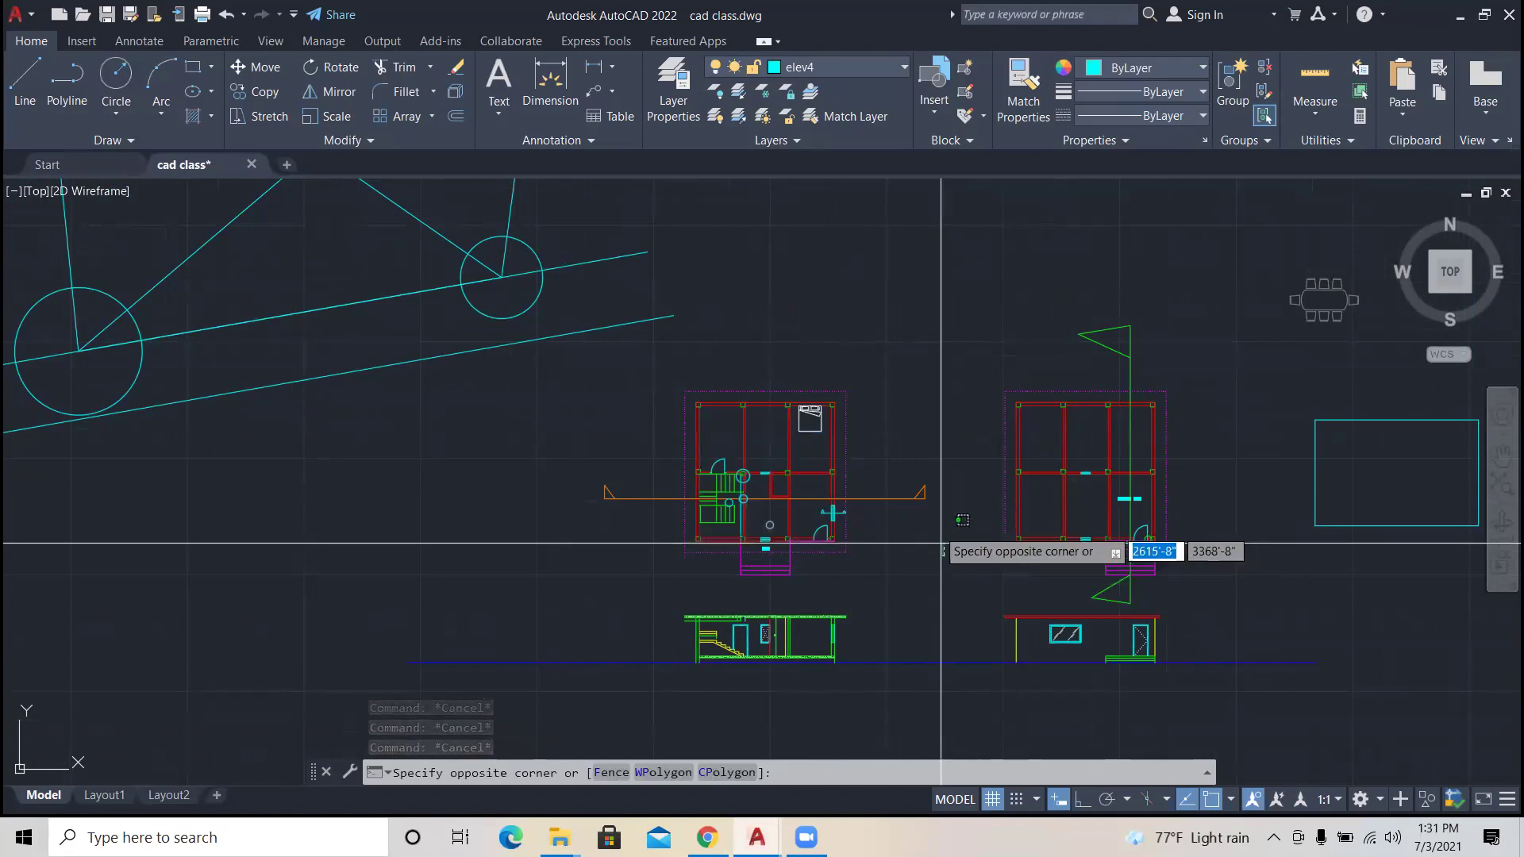
left_click(904, 462)
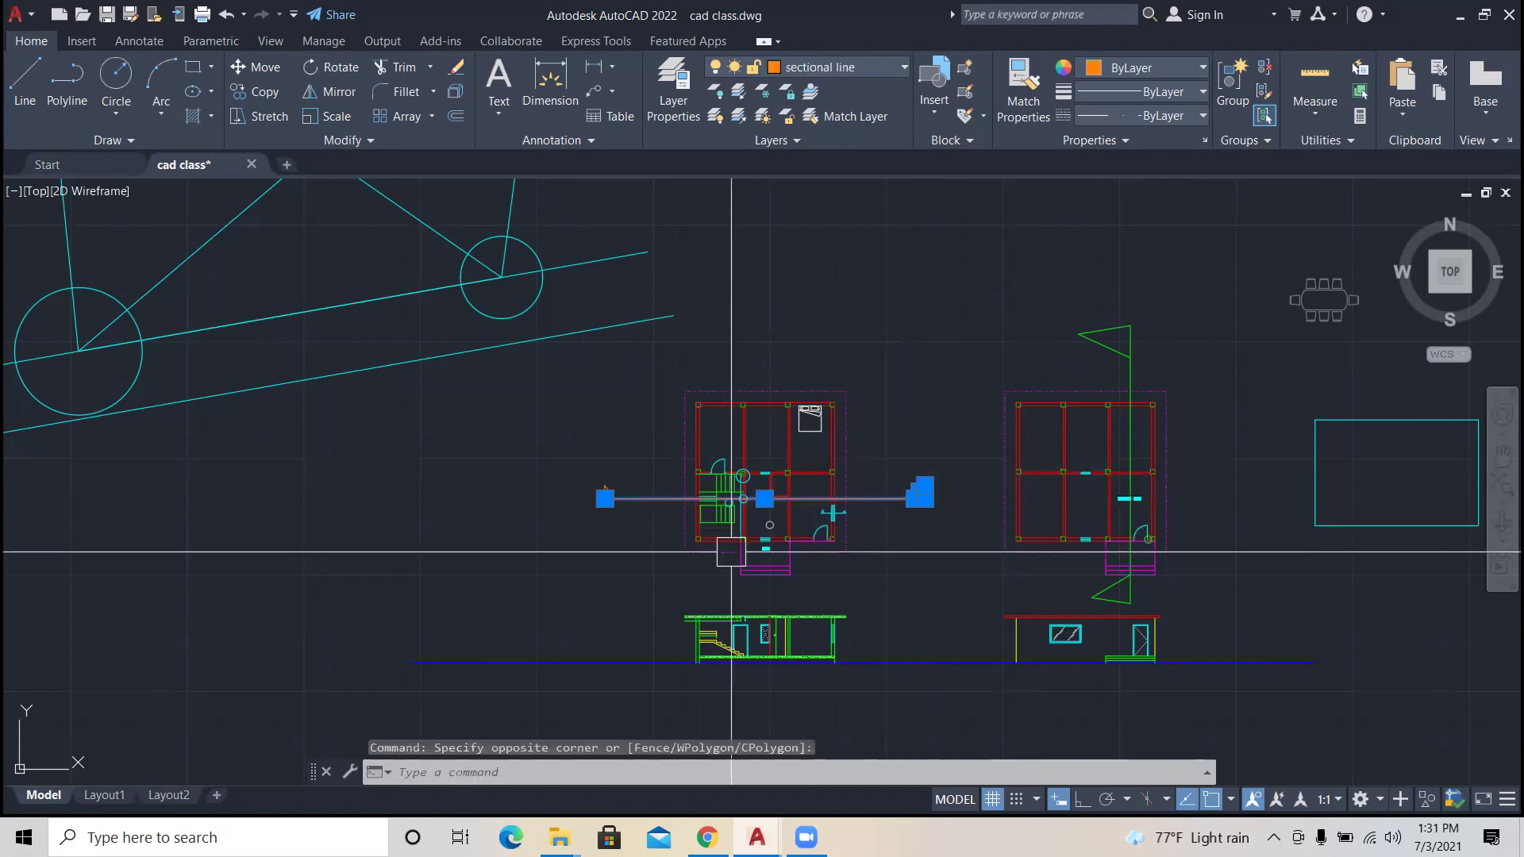
left_click(643, 543)
left_click(562, 449)
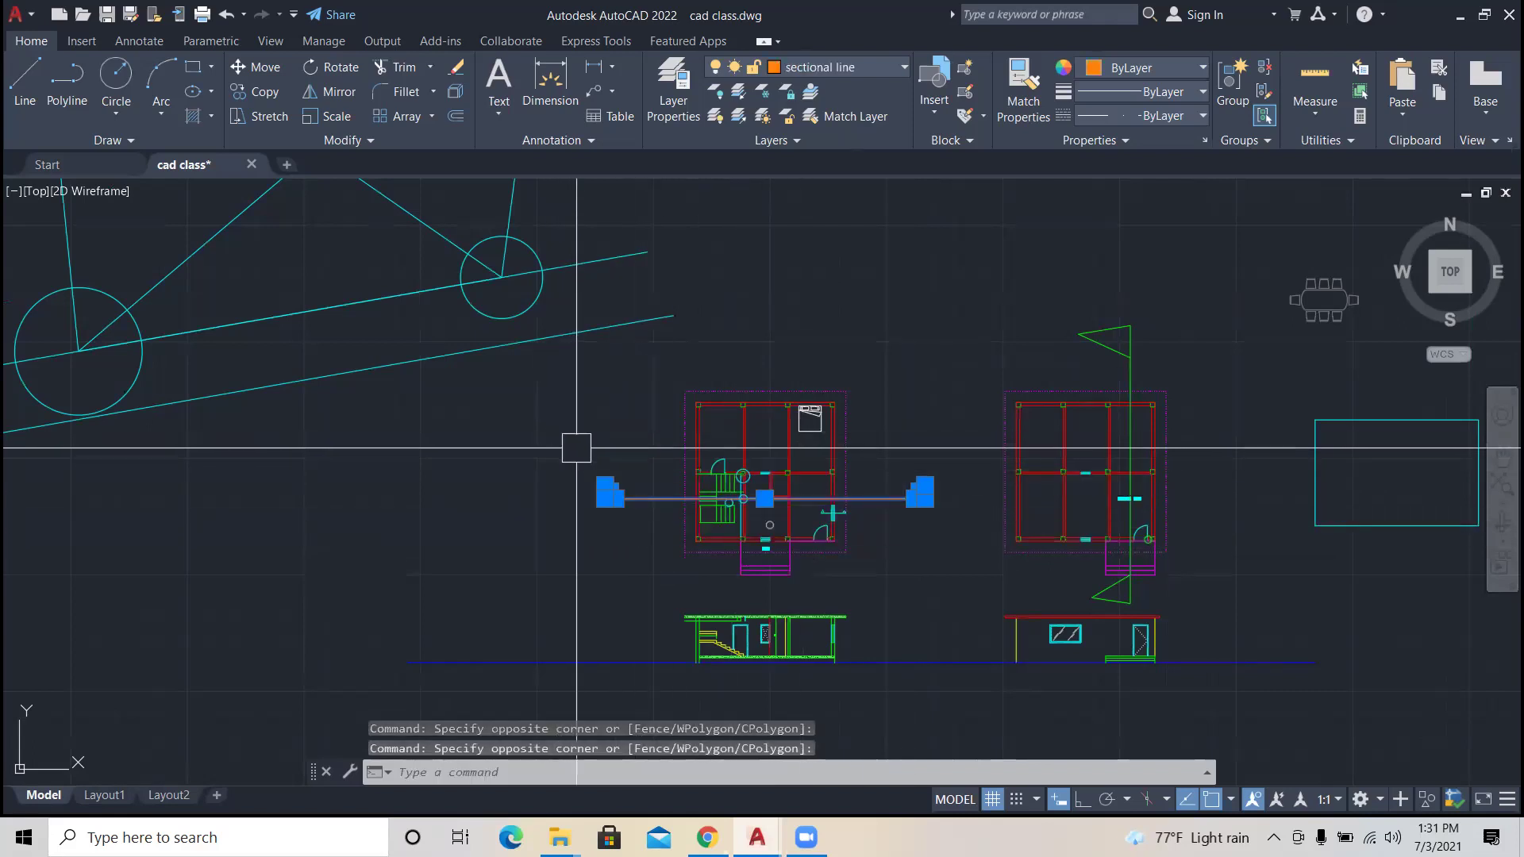
key("Escape")
key("Escape")
key("Escape")
left_click(574, 370)
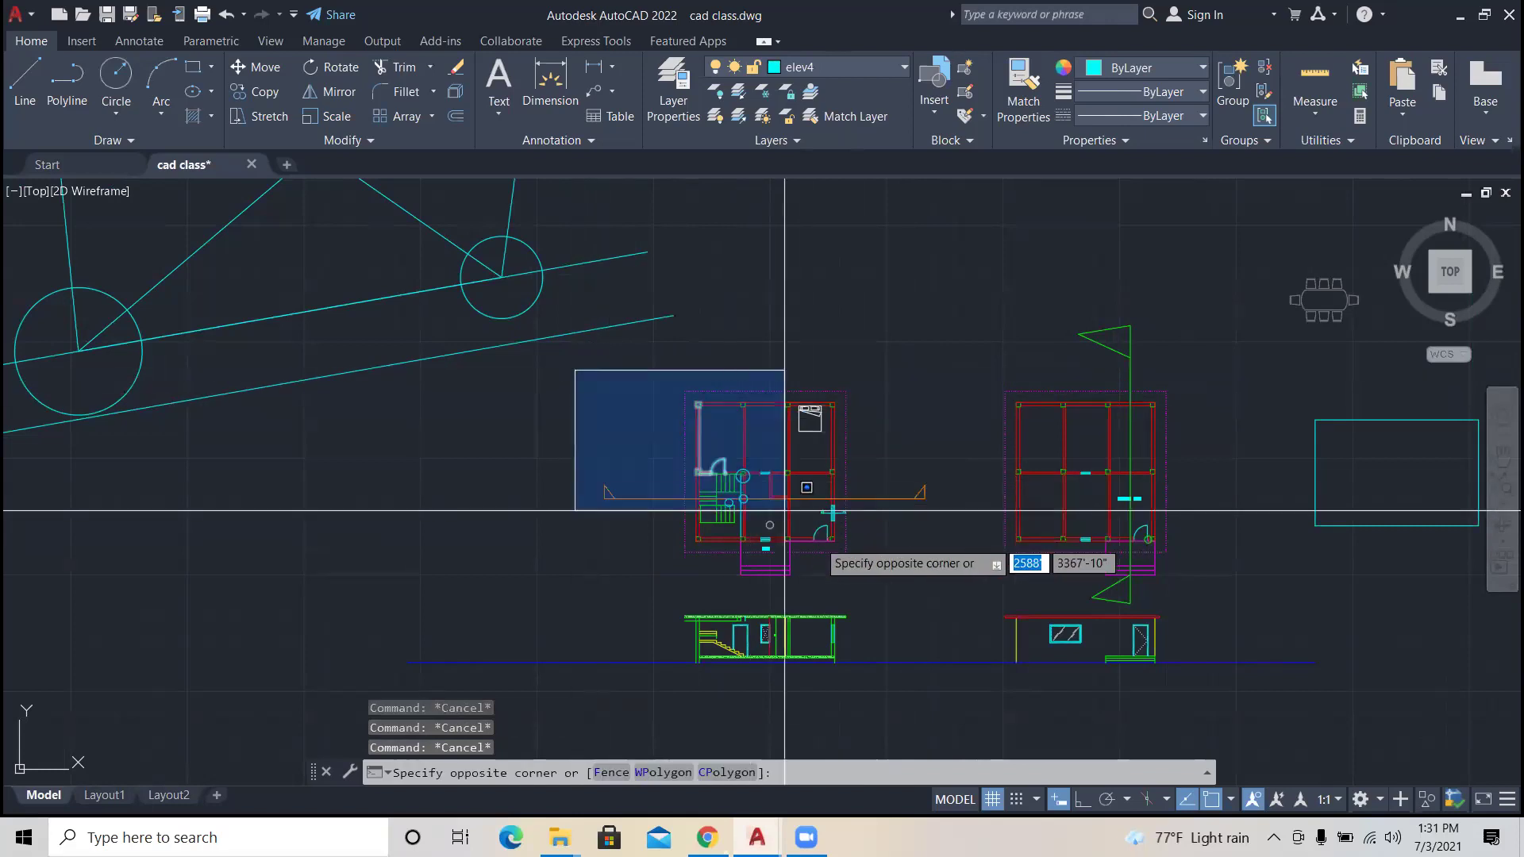
left_click(953, 603)
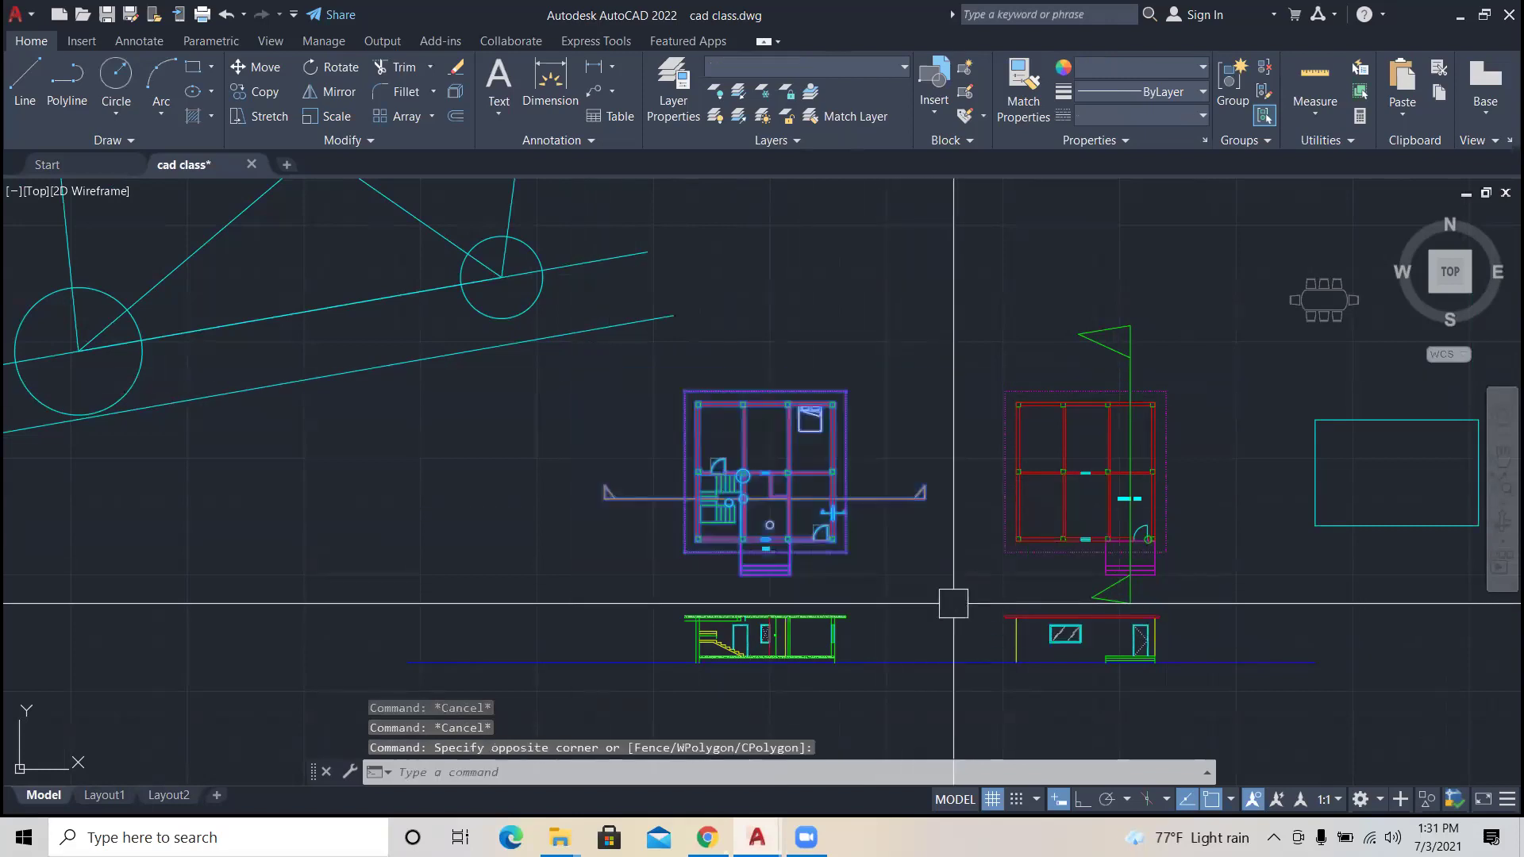
key("Escape")
key("Escape")
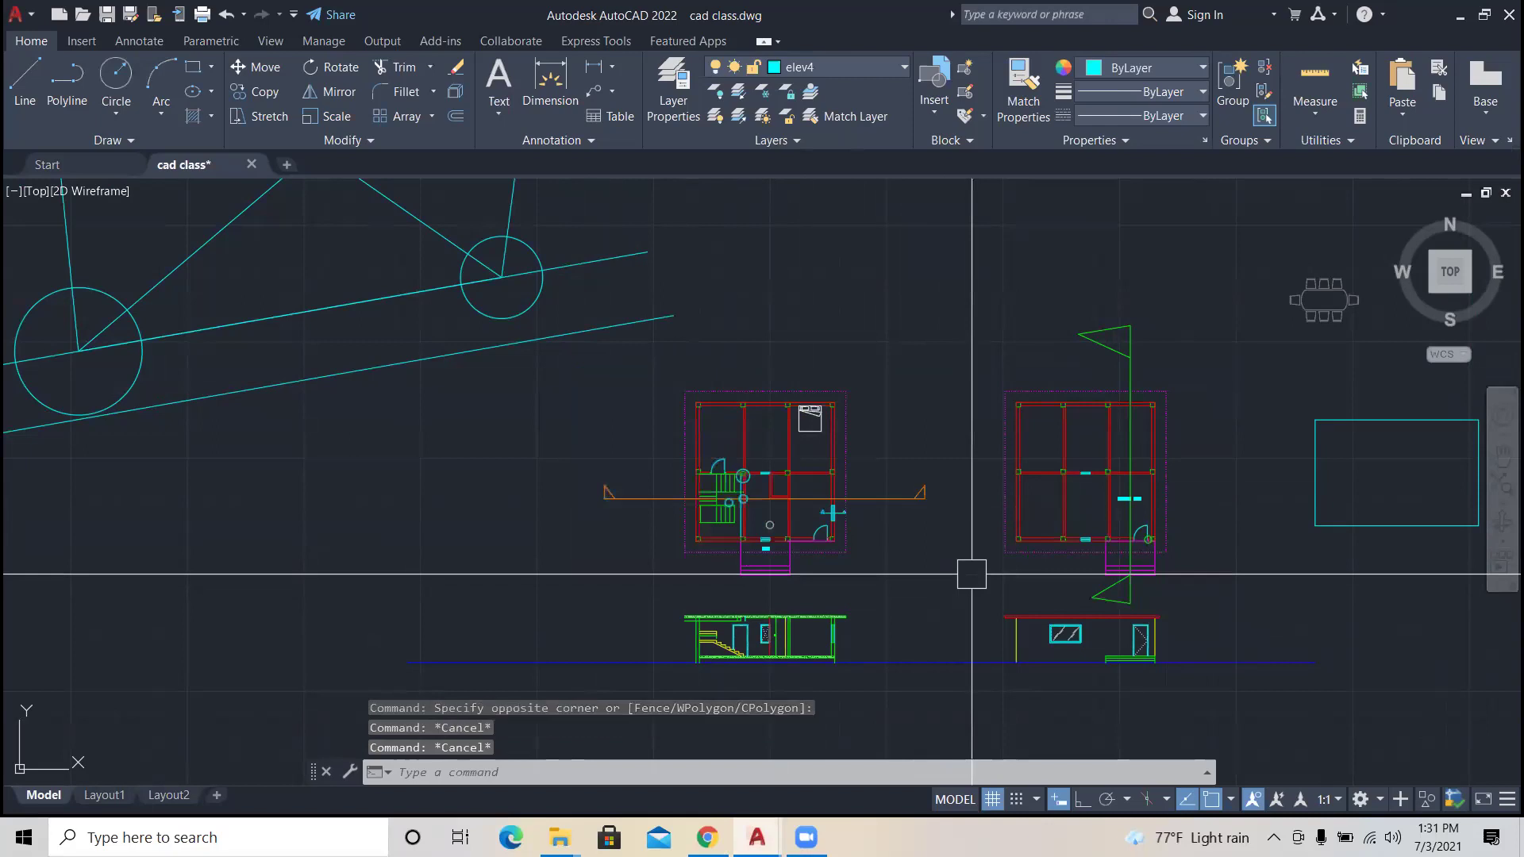
Step: Highlight the orange section line and its two end markers crossing the floor plan with the bed
left_click(971, 569)
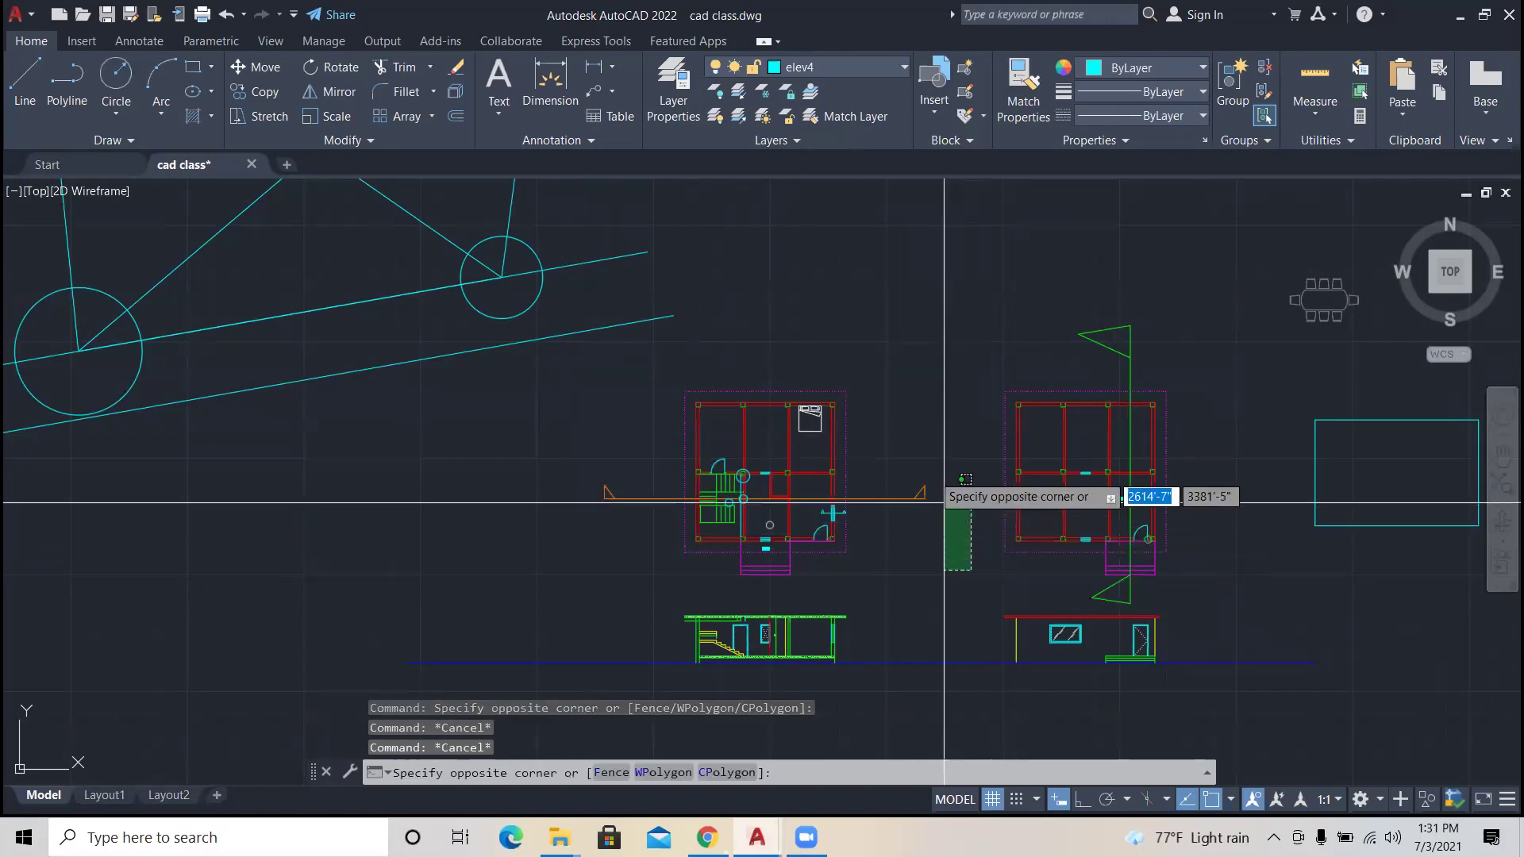
left_click(911, 458)
left_click(604, 516)
left_click(557, 451)
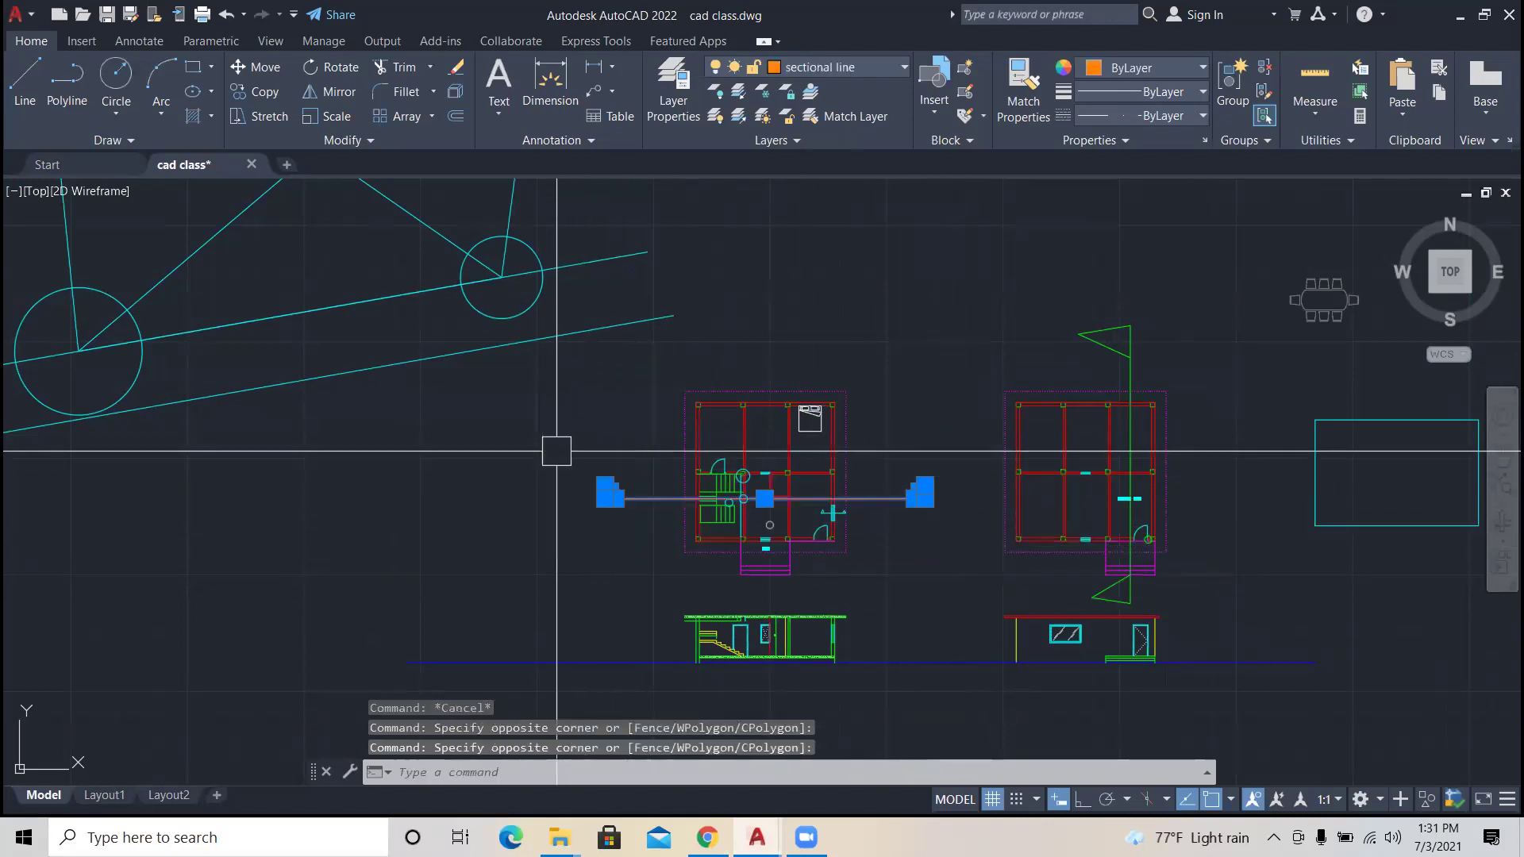
key("Escape")
key("Escape")
left_click(603, 498)
left_click(565, 449)
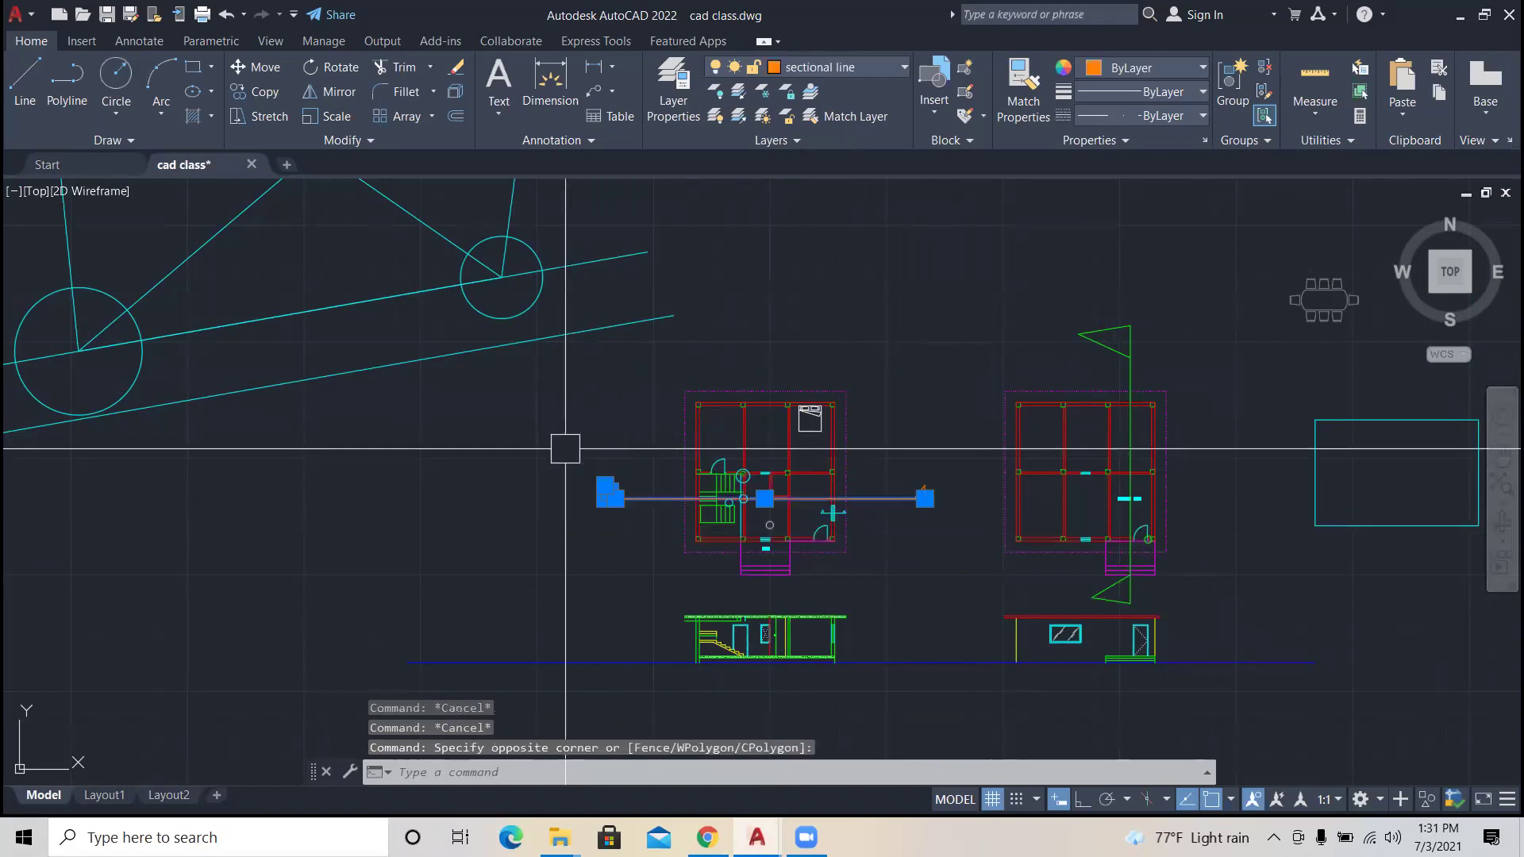
left_click(927, 533)
left_click(913, 467)
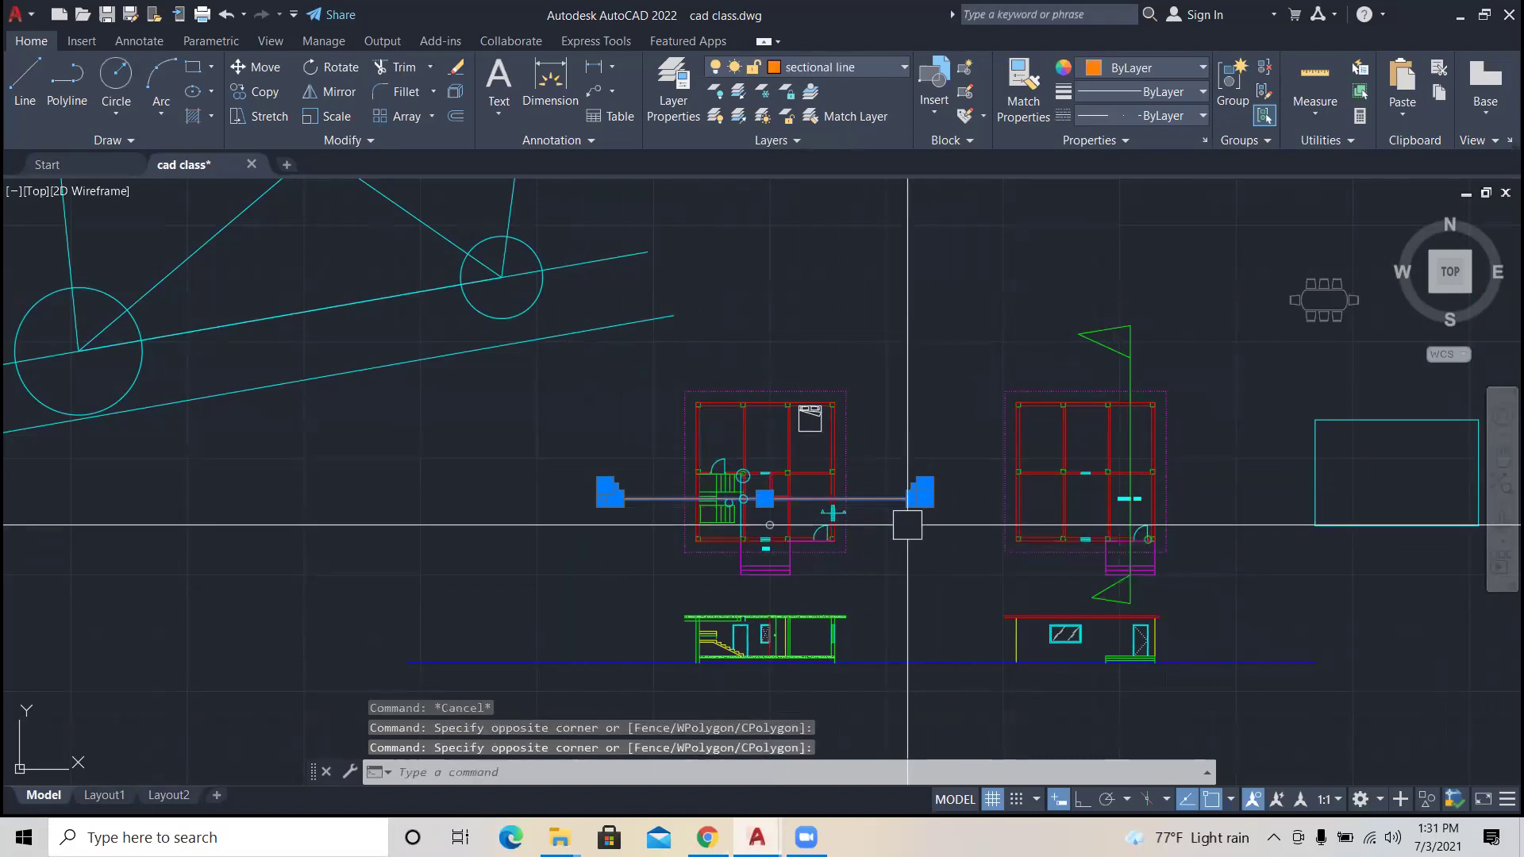
key("Escape")
key("Escape")
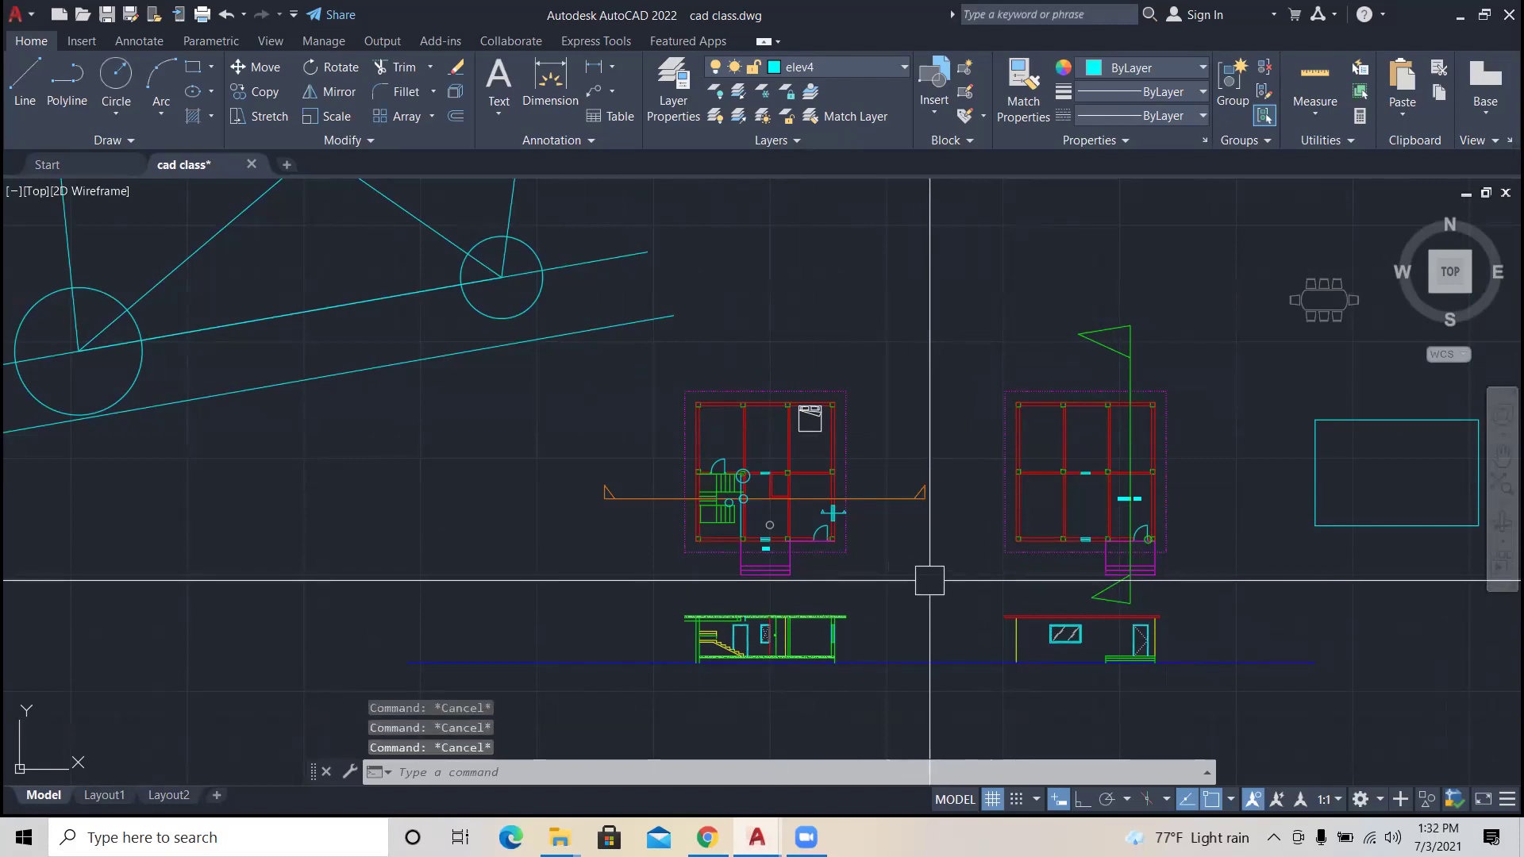
scroll(939, 579, "down", 3)
scroll(946, 571, "up", 3)
left_click(932, 558)
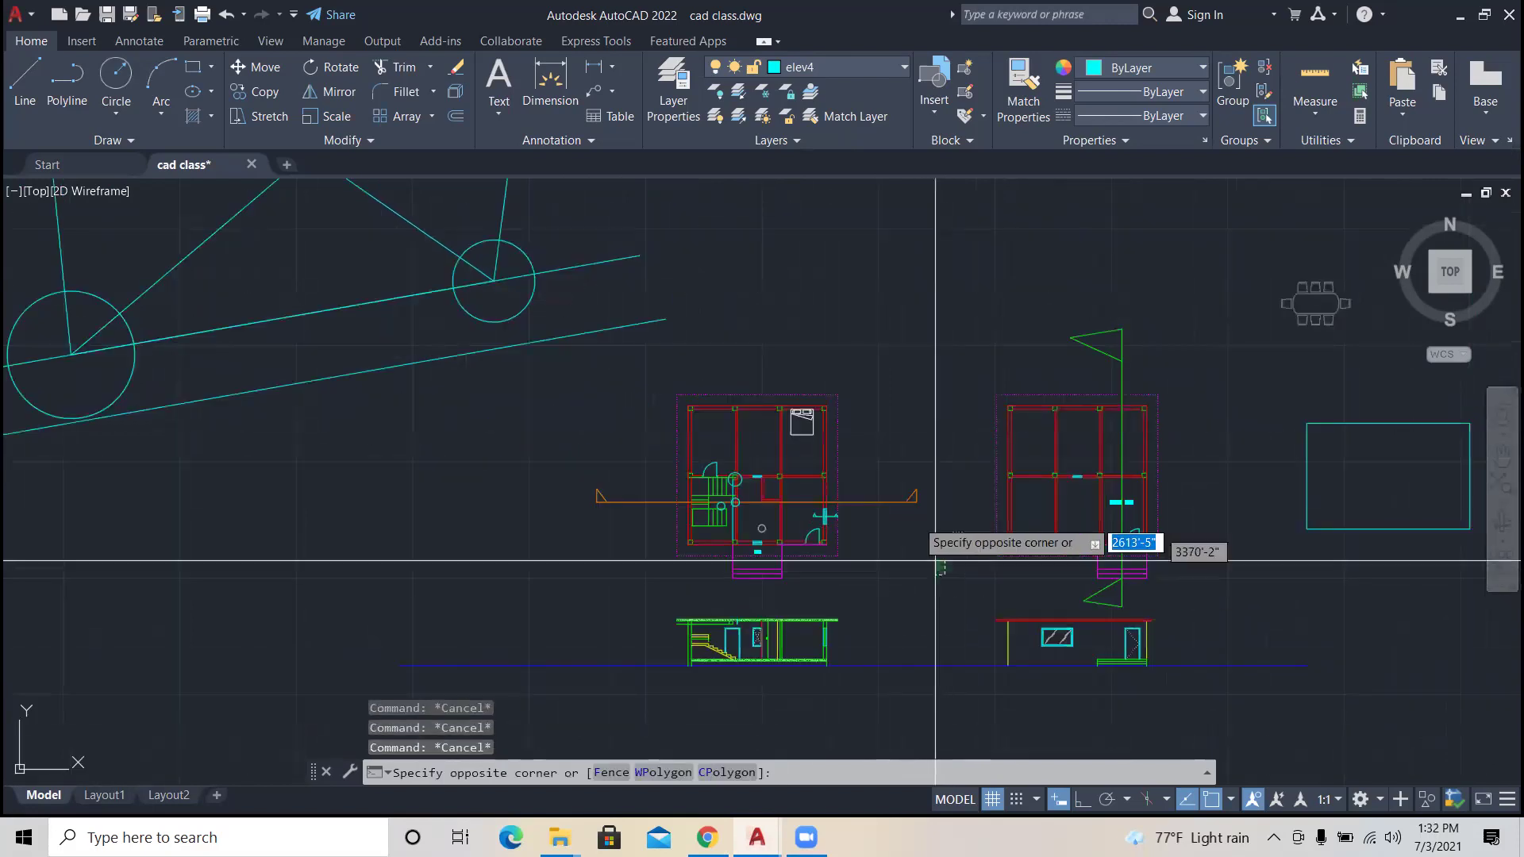
left_click(894, 461)
left_click(625, 535)
left_click(560, 462)
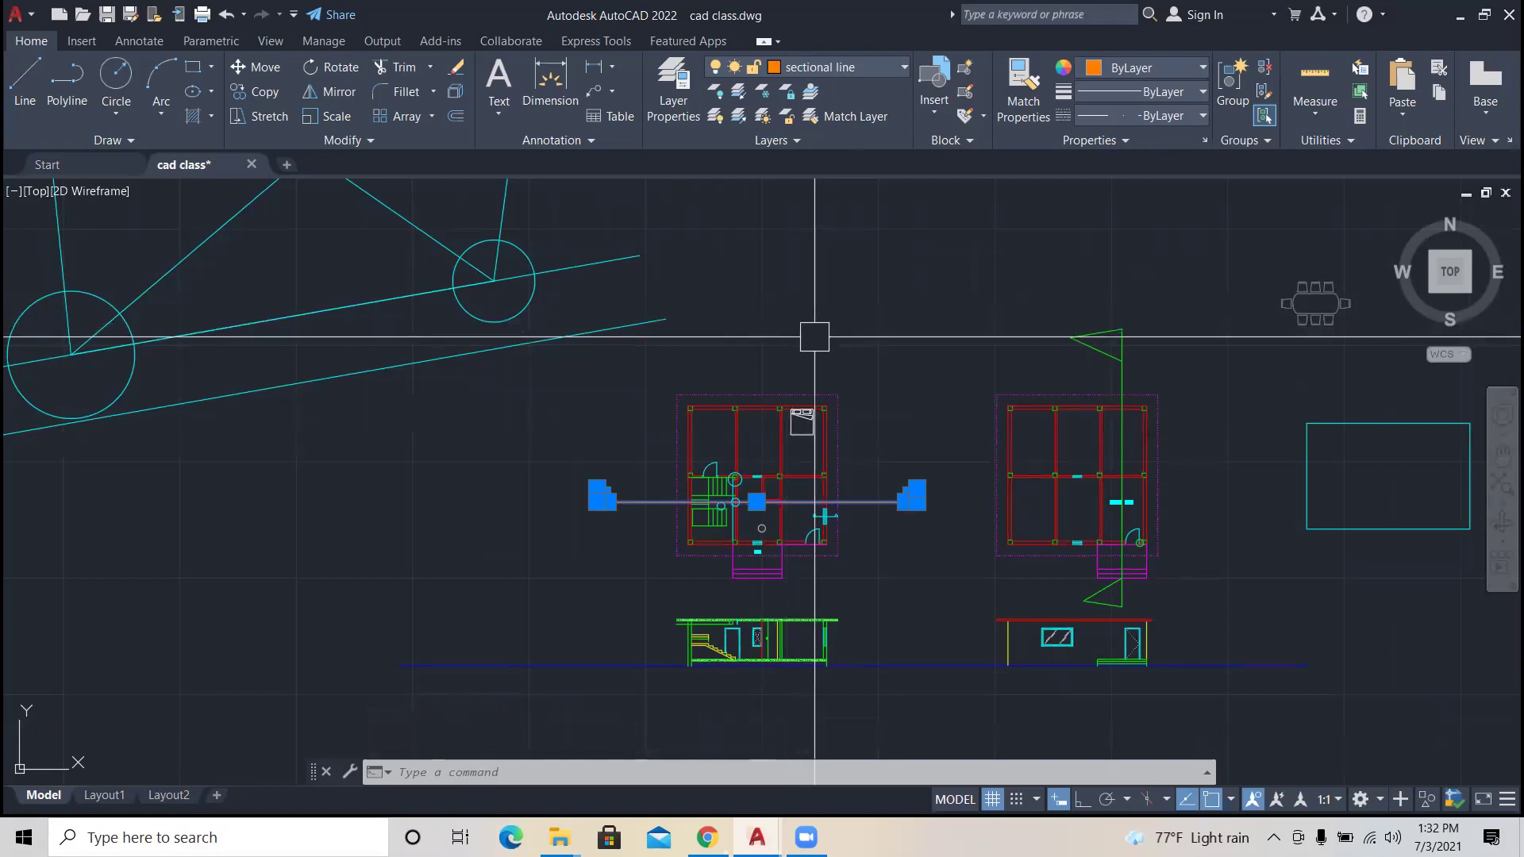
left_click(950, 537)
left_click(895, 454)
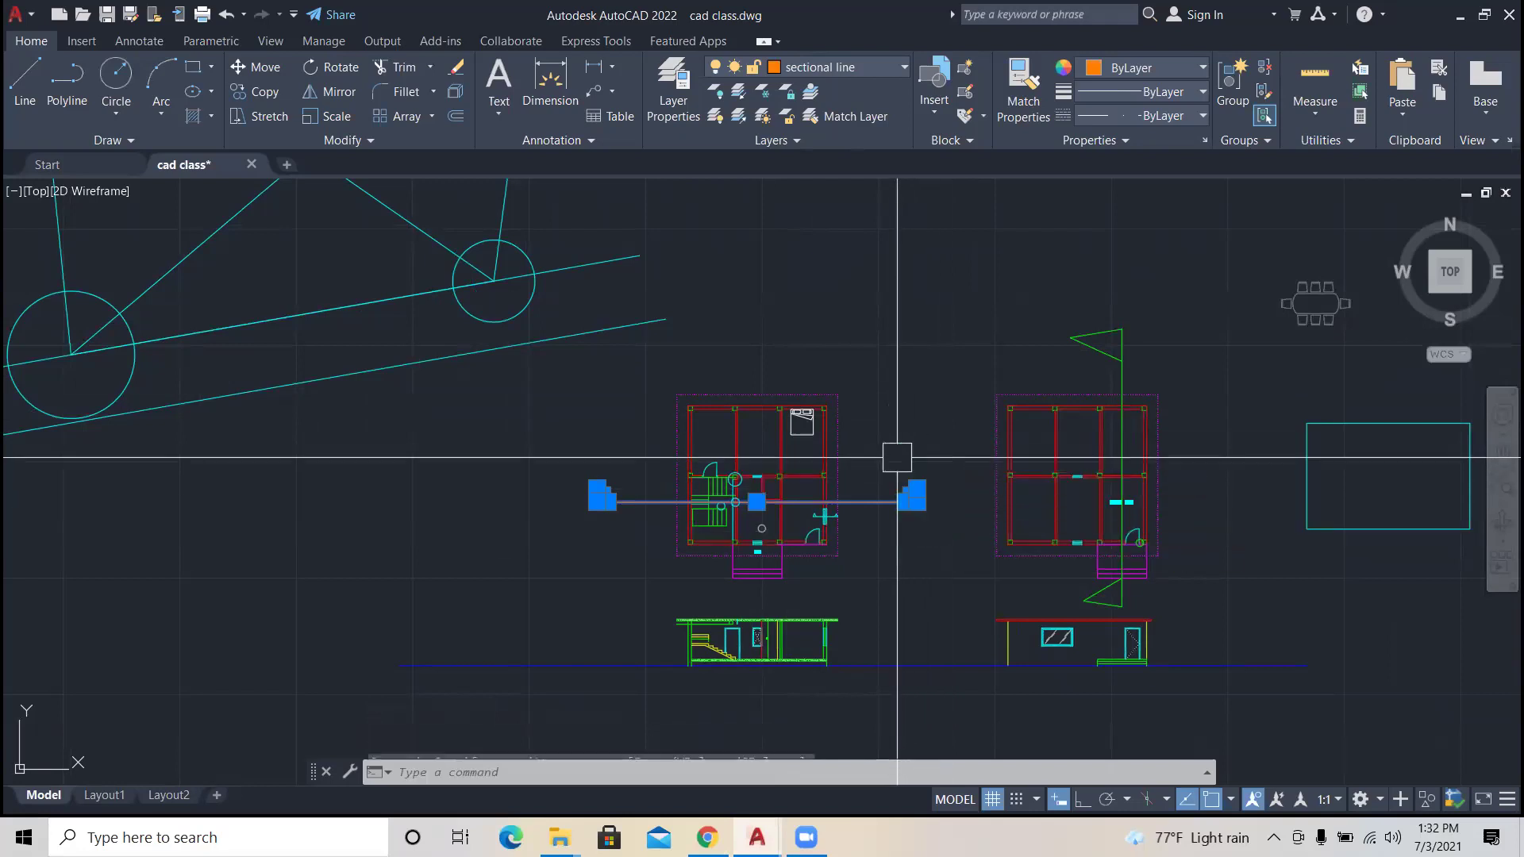
left_click(652, 543)
left_click(585, 442)
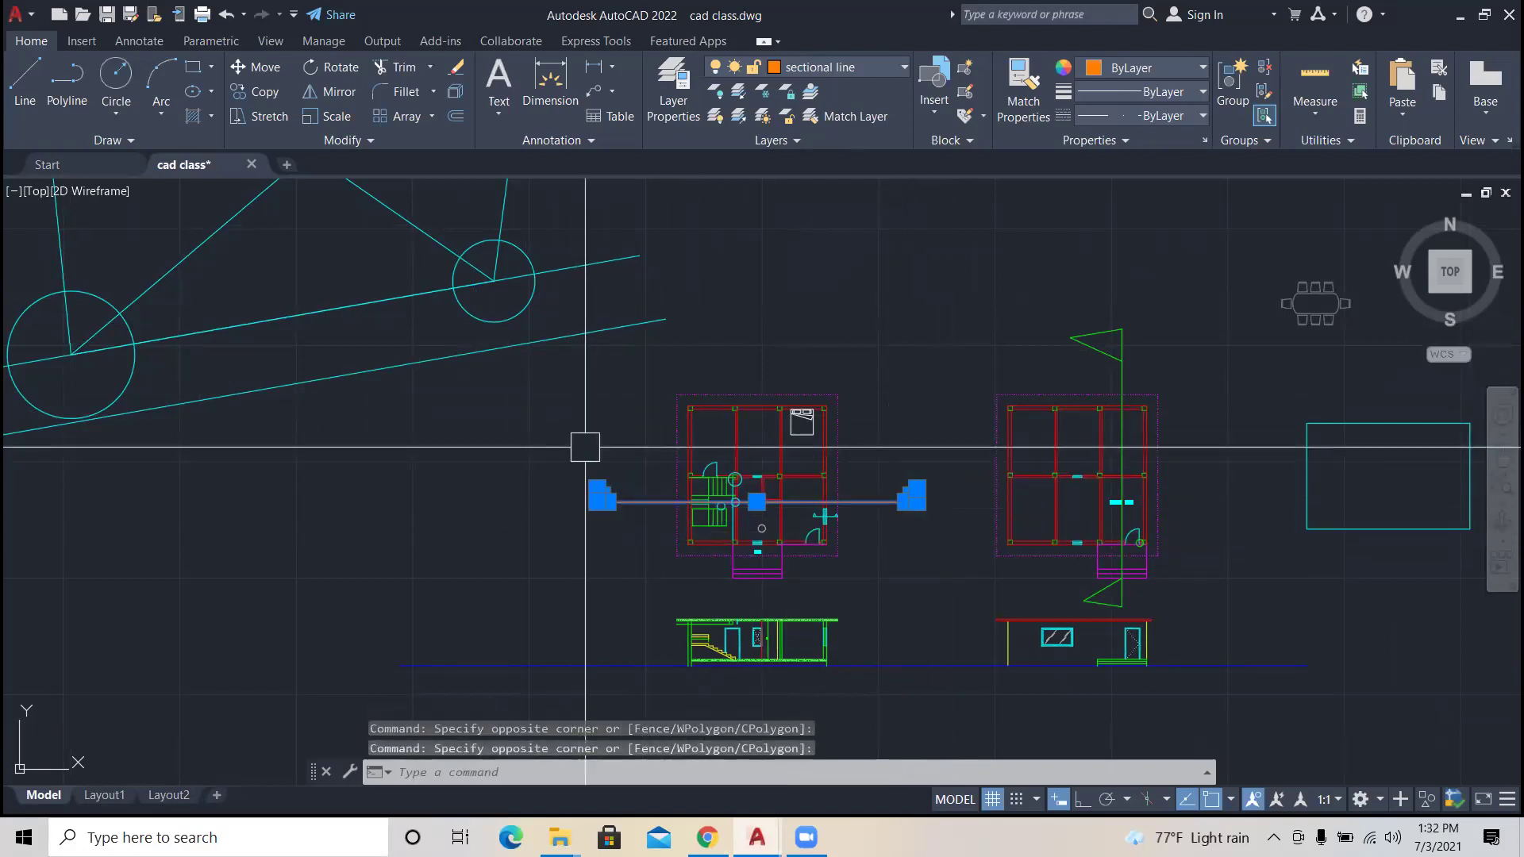
left_click(934, 540)
left_click(898, 454)
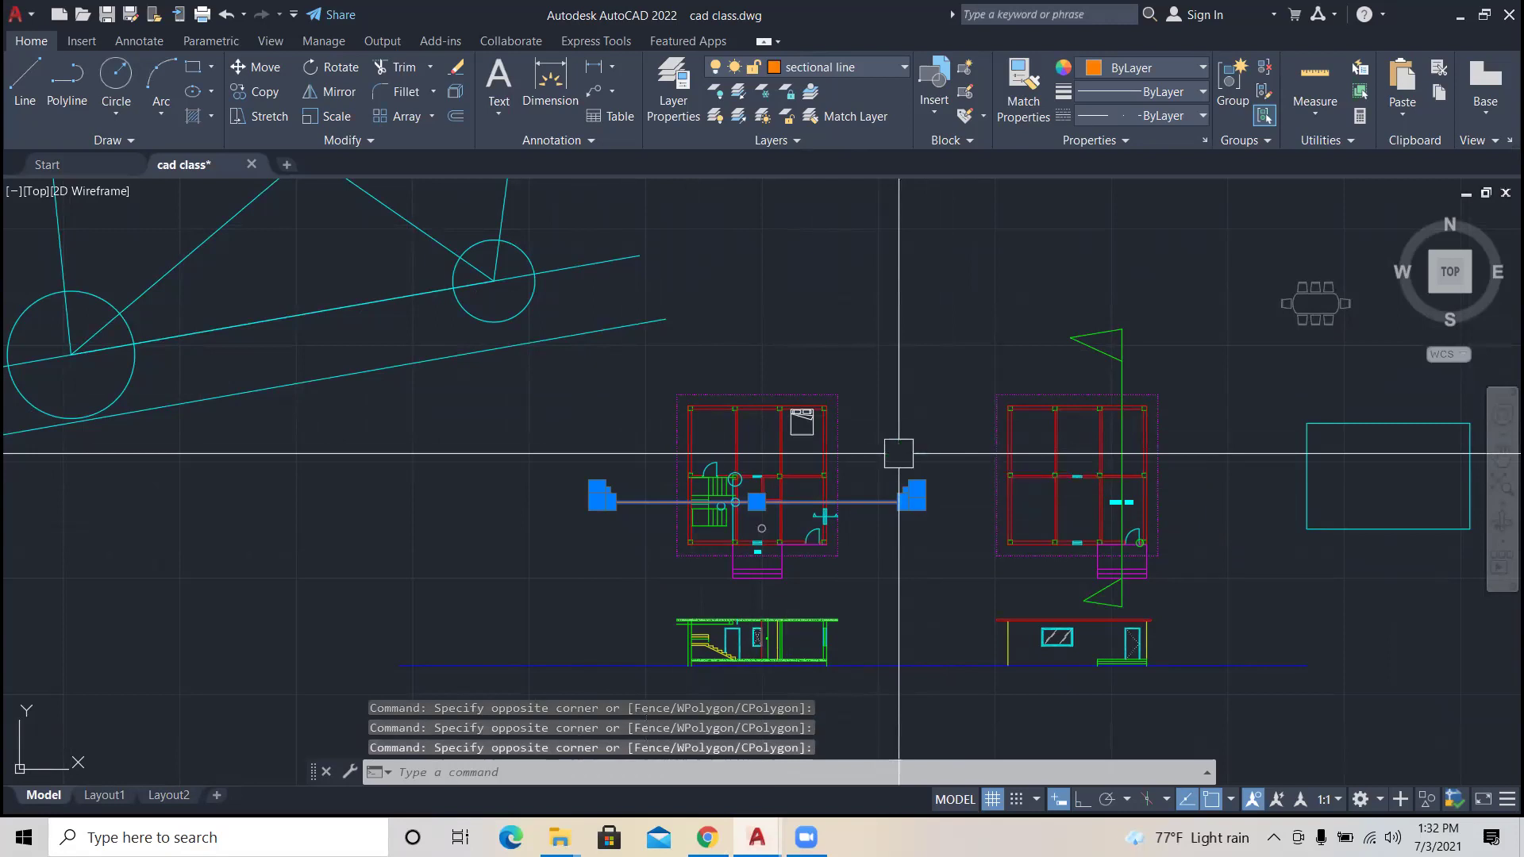
left_click(628, 552)
key("Escape")
key("Escape")
key("Escape")
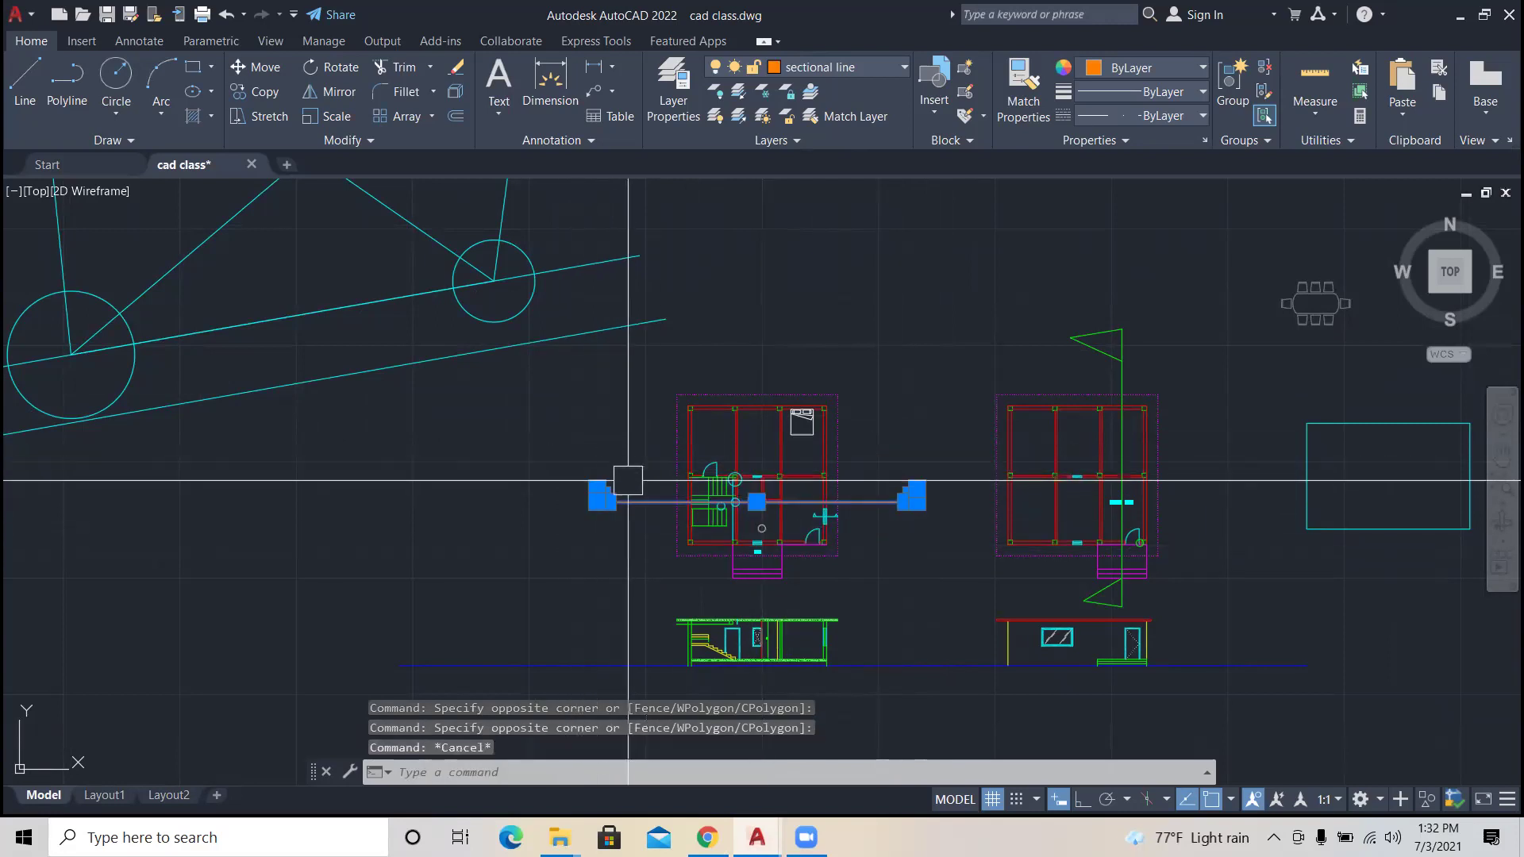
scroll(659, 508, "up", 2)
scroll(664, 524, "down", 2)
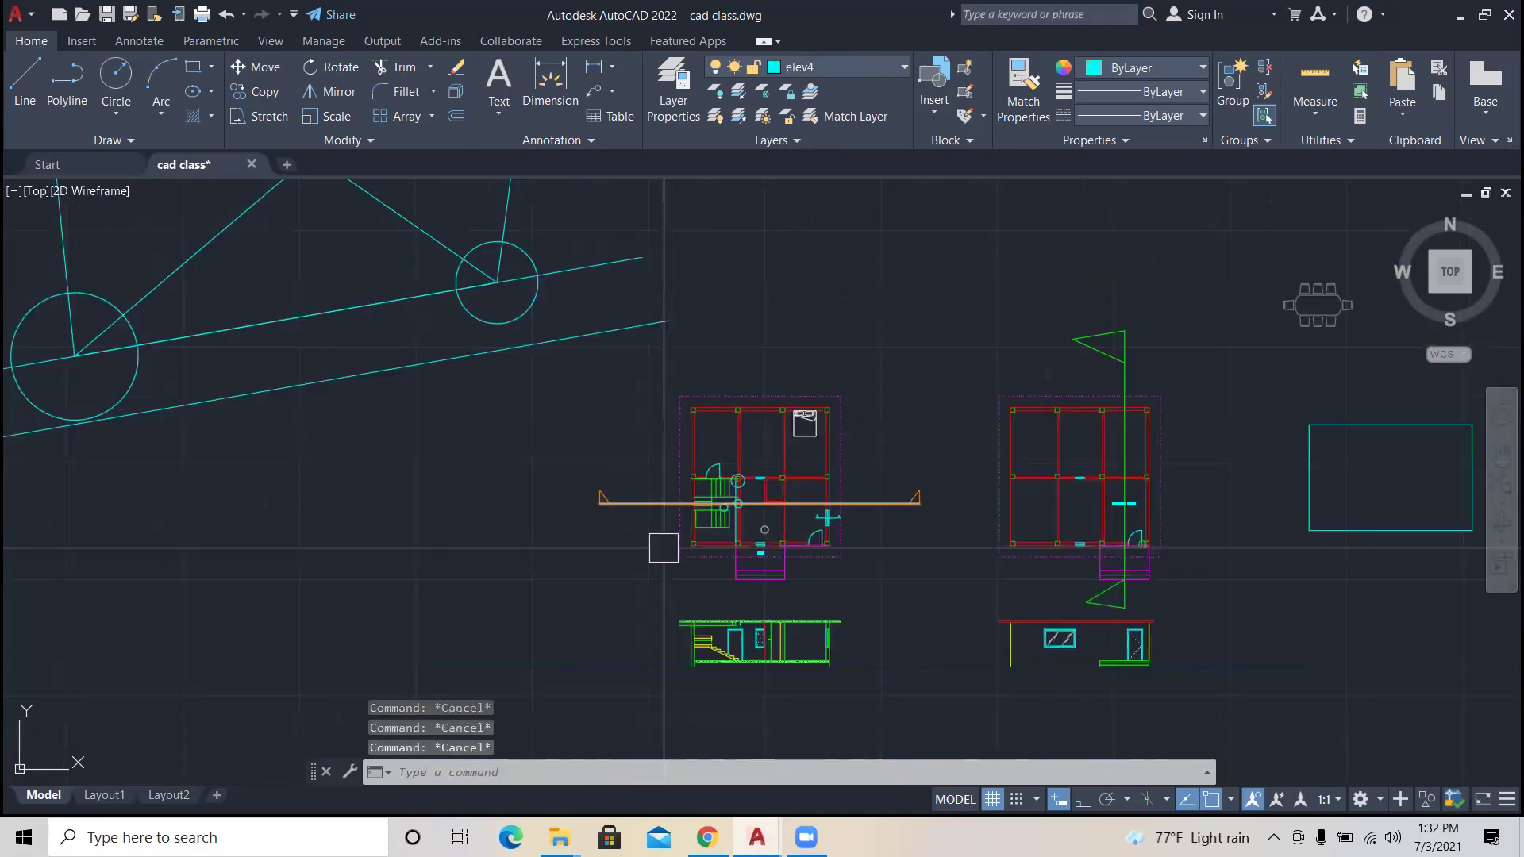
scroll(787, 549, "down", 2)
scroll(791, 552, "up", 2)
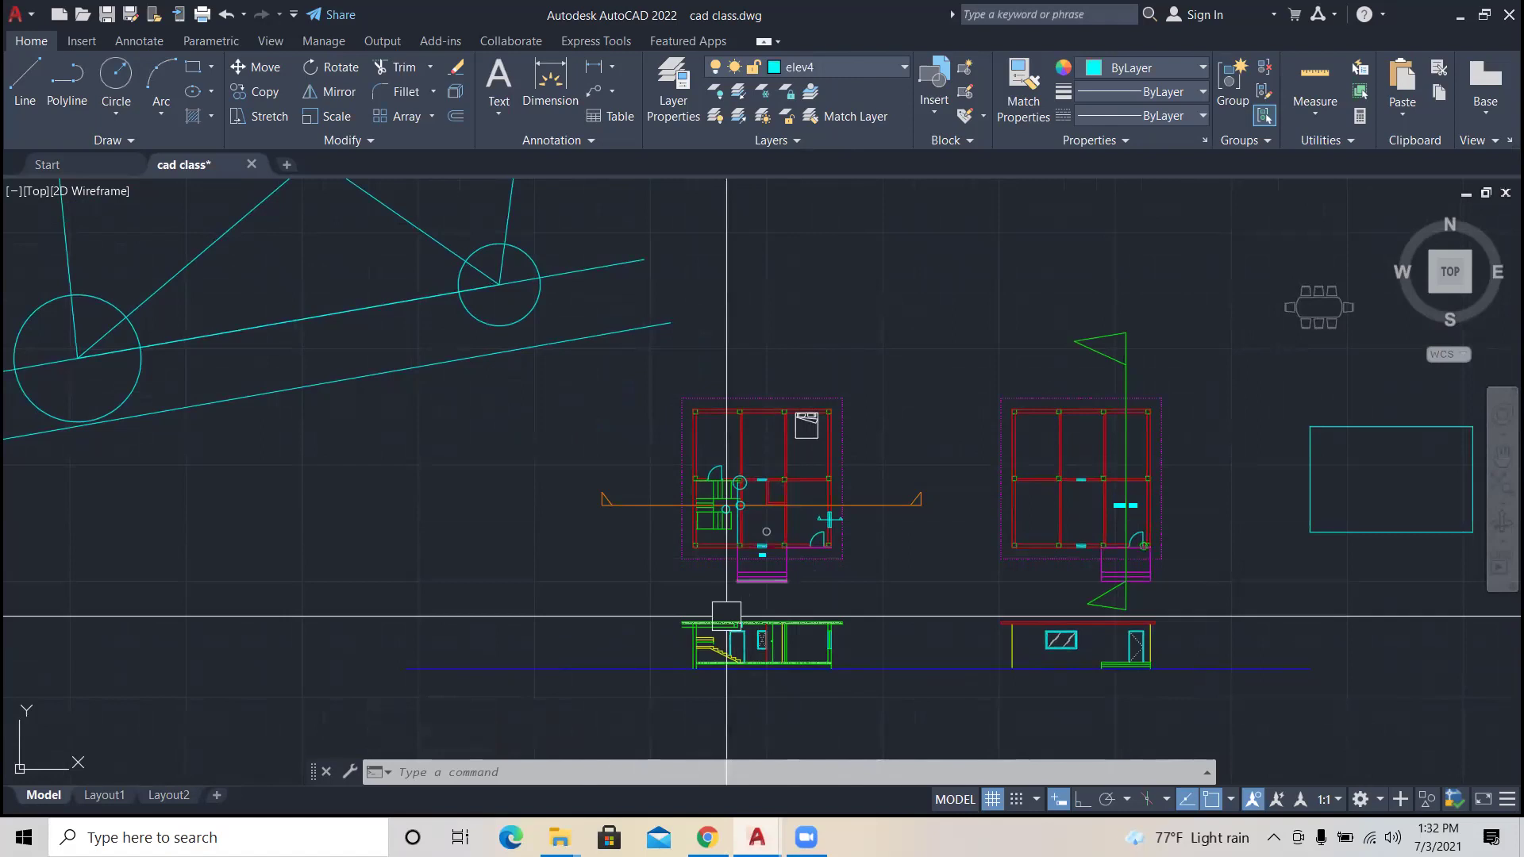
Step: Highlight the section drawing with the staircase below the bedroom floor plan to examine it
scroll(715, 648, "up", 4)
left_click(547, 507)
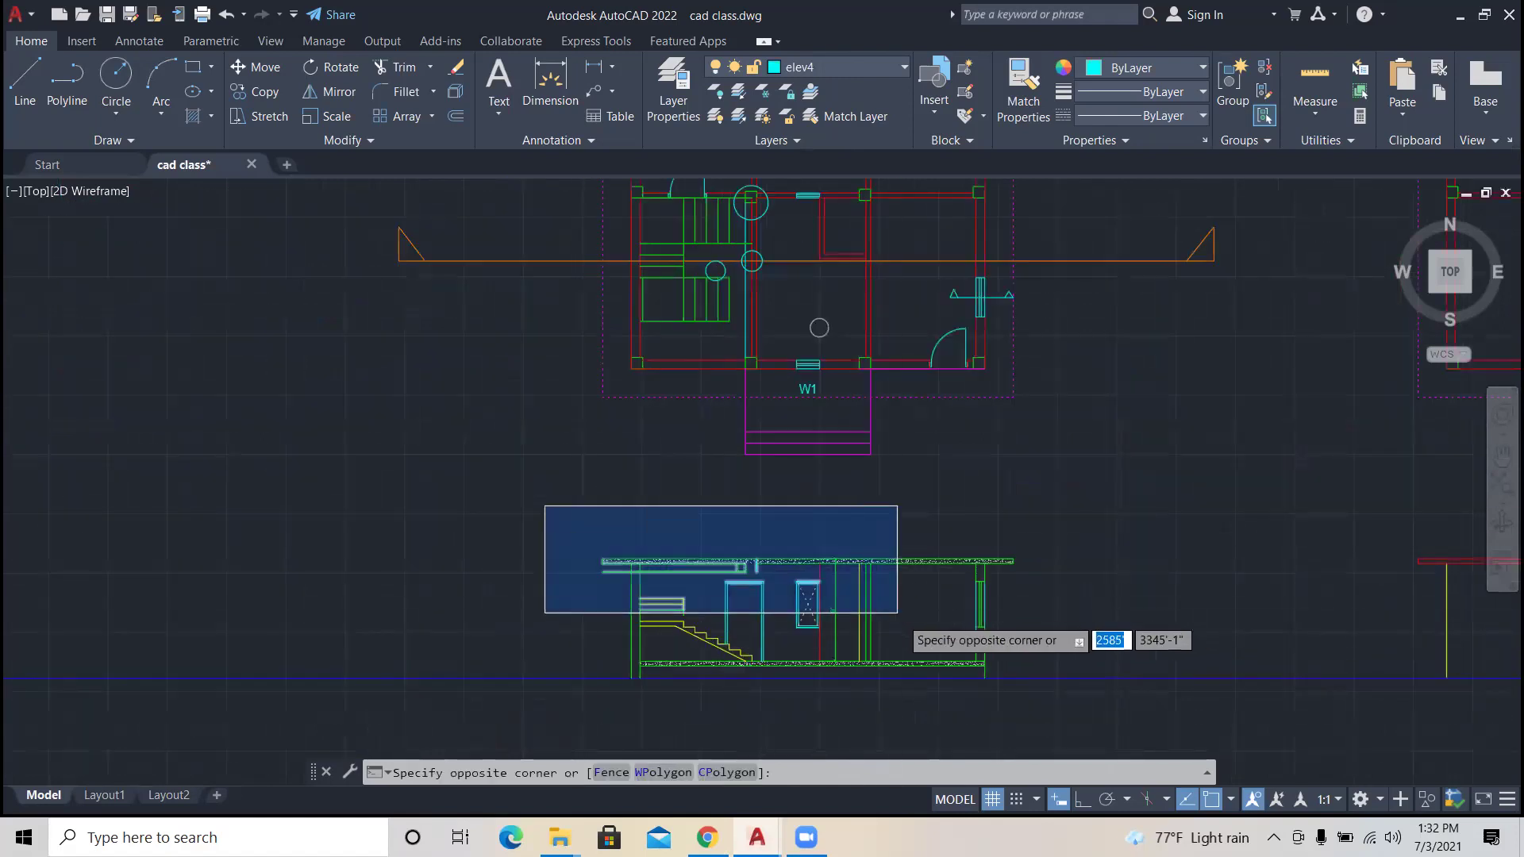
scroll(895, 615, "down", 2)
left_click(984, 670)
key("Escape")
key("Escape")
key("Escape")
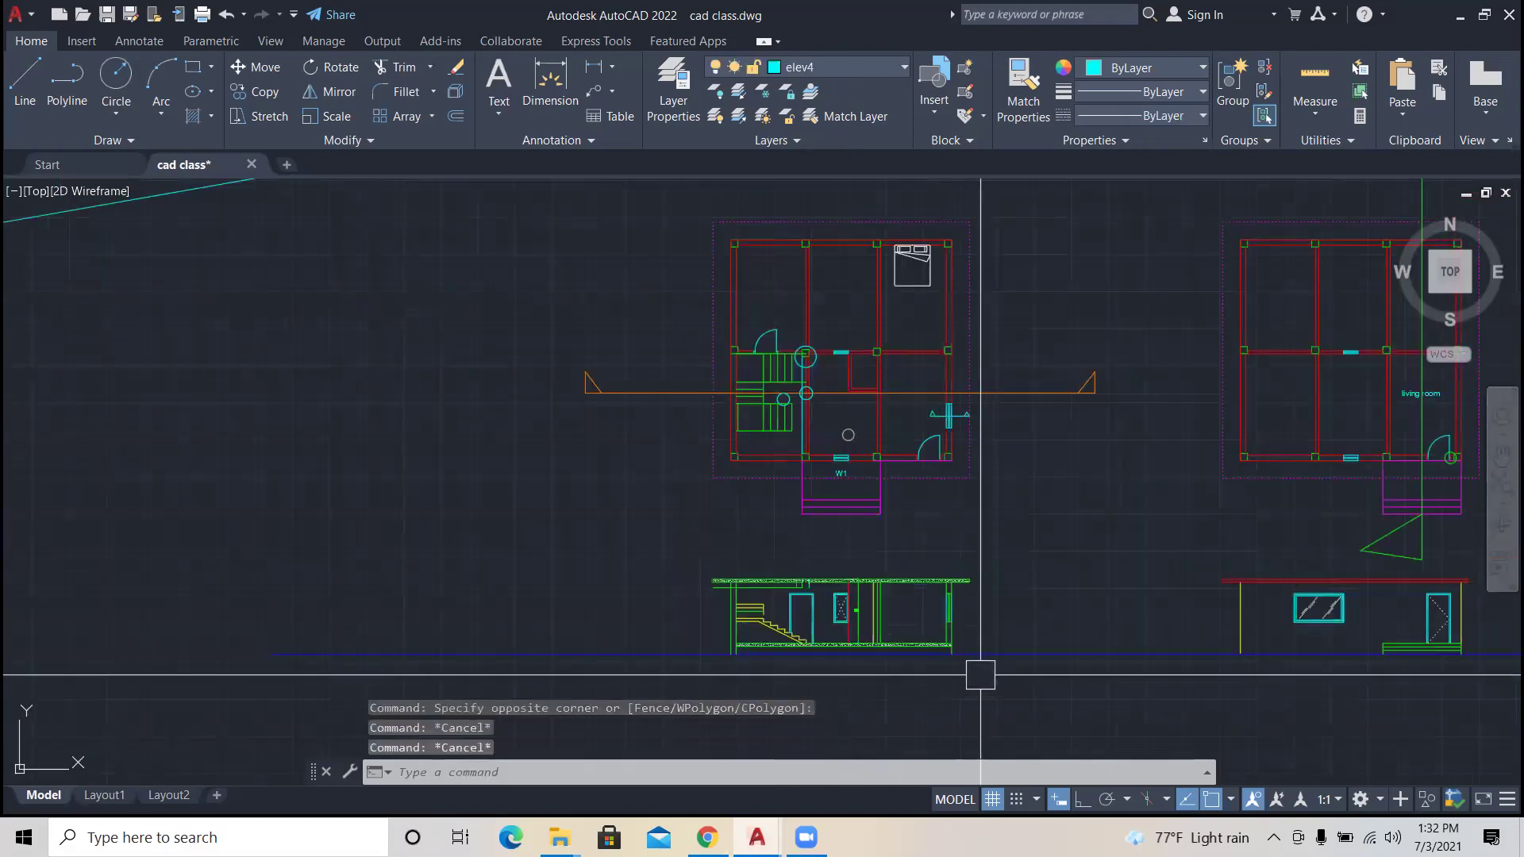
scroll(955, 658, "down", 2)
scroll(957, 651, "down", 2)
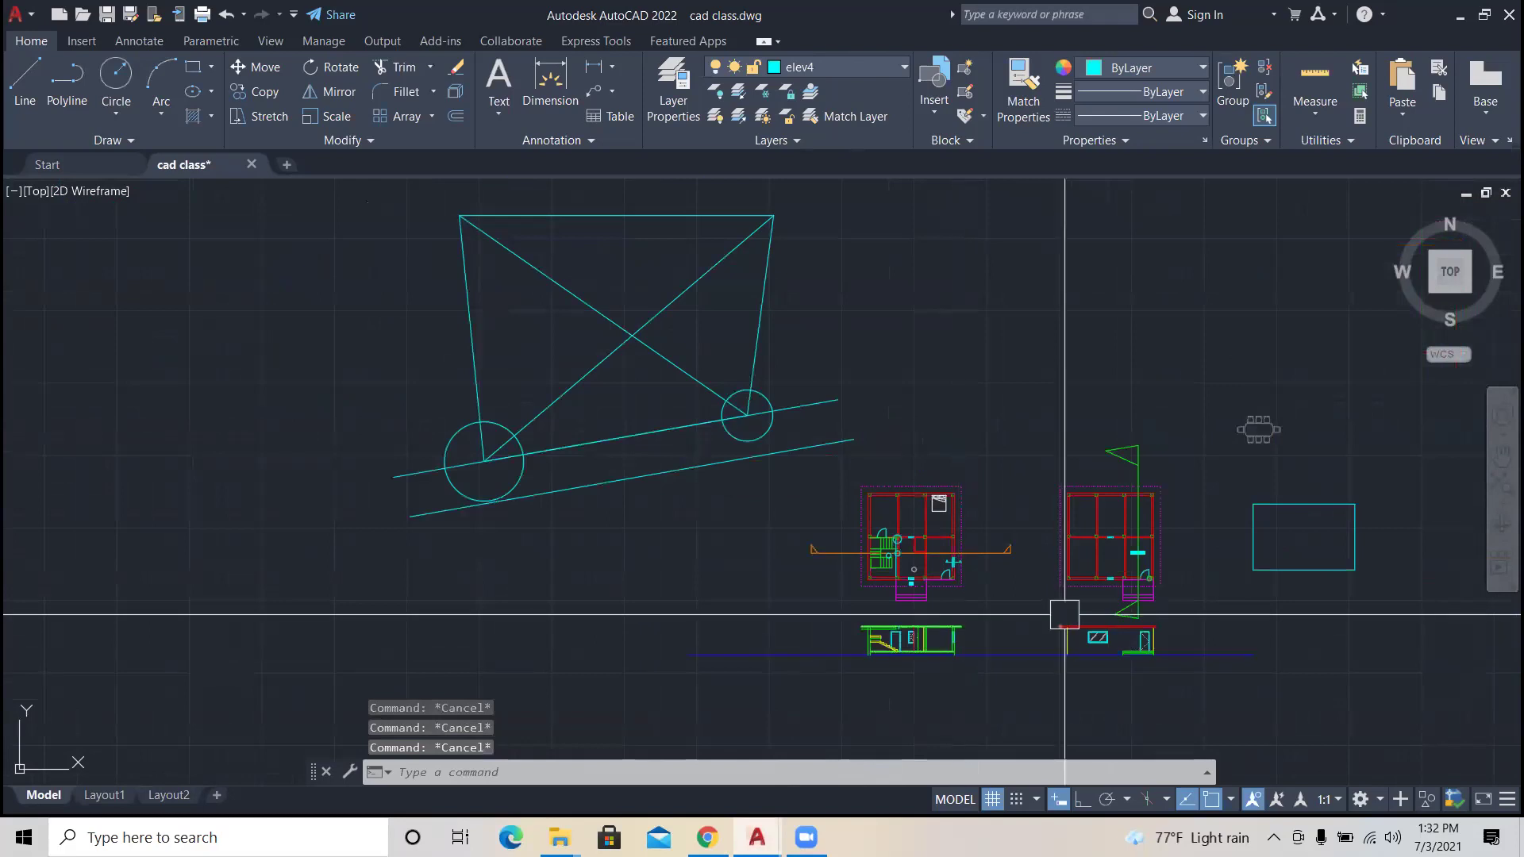
Step: Erase the vertical green section line and its lower arrowhead from the living room floor plan
scroll(1061, 612, "up", 4)
left_click(1234, 667)
left_click(1177, 635)
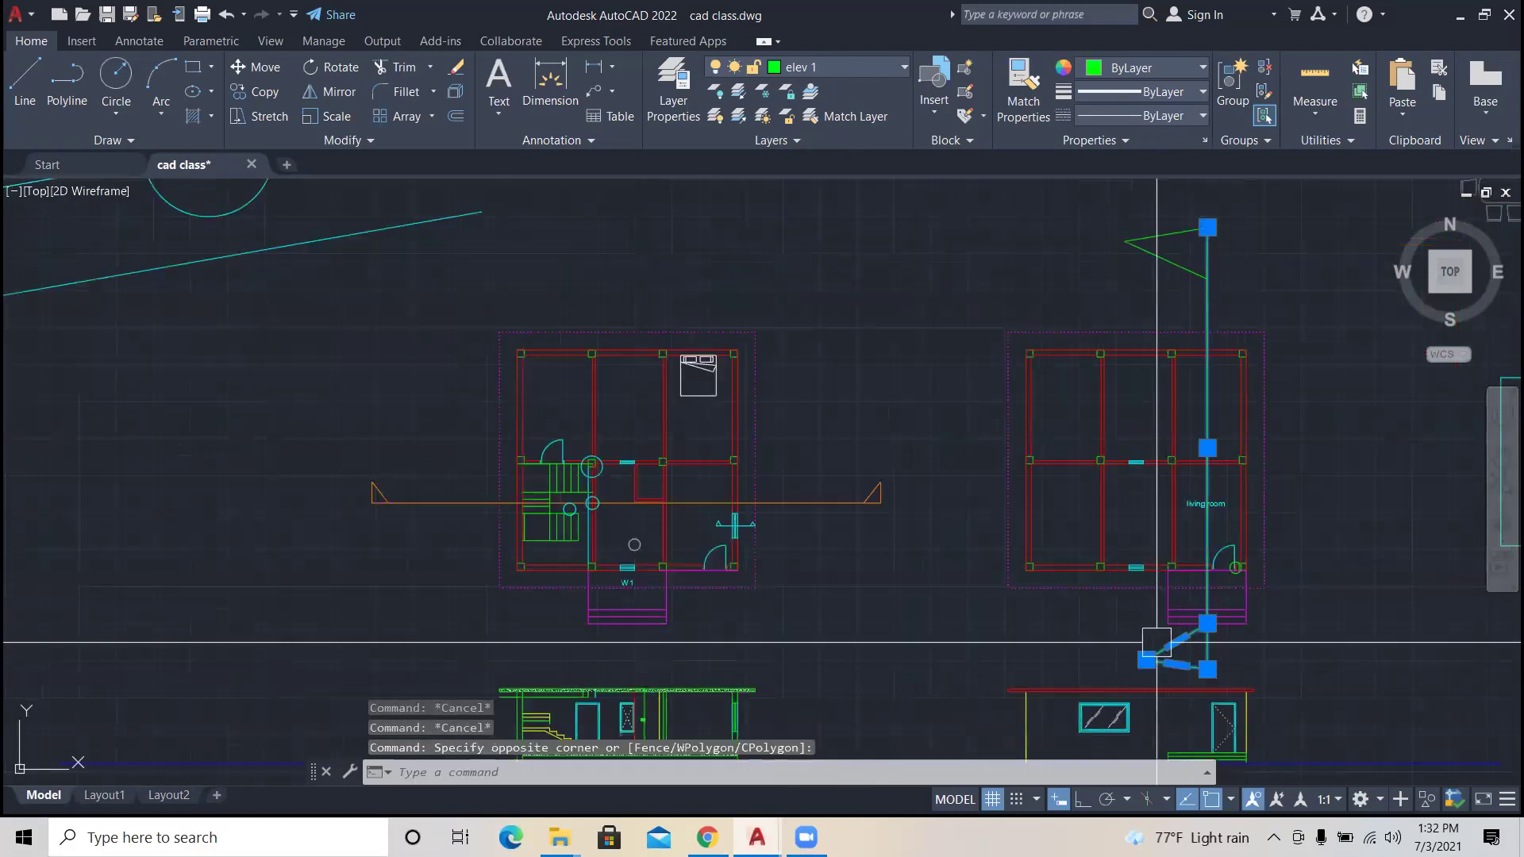
key("Delete")
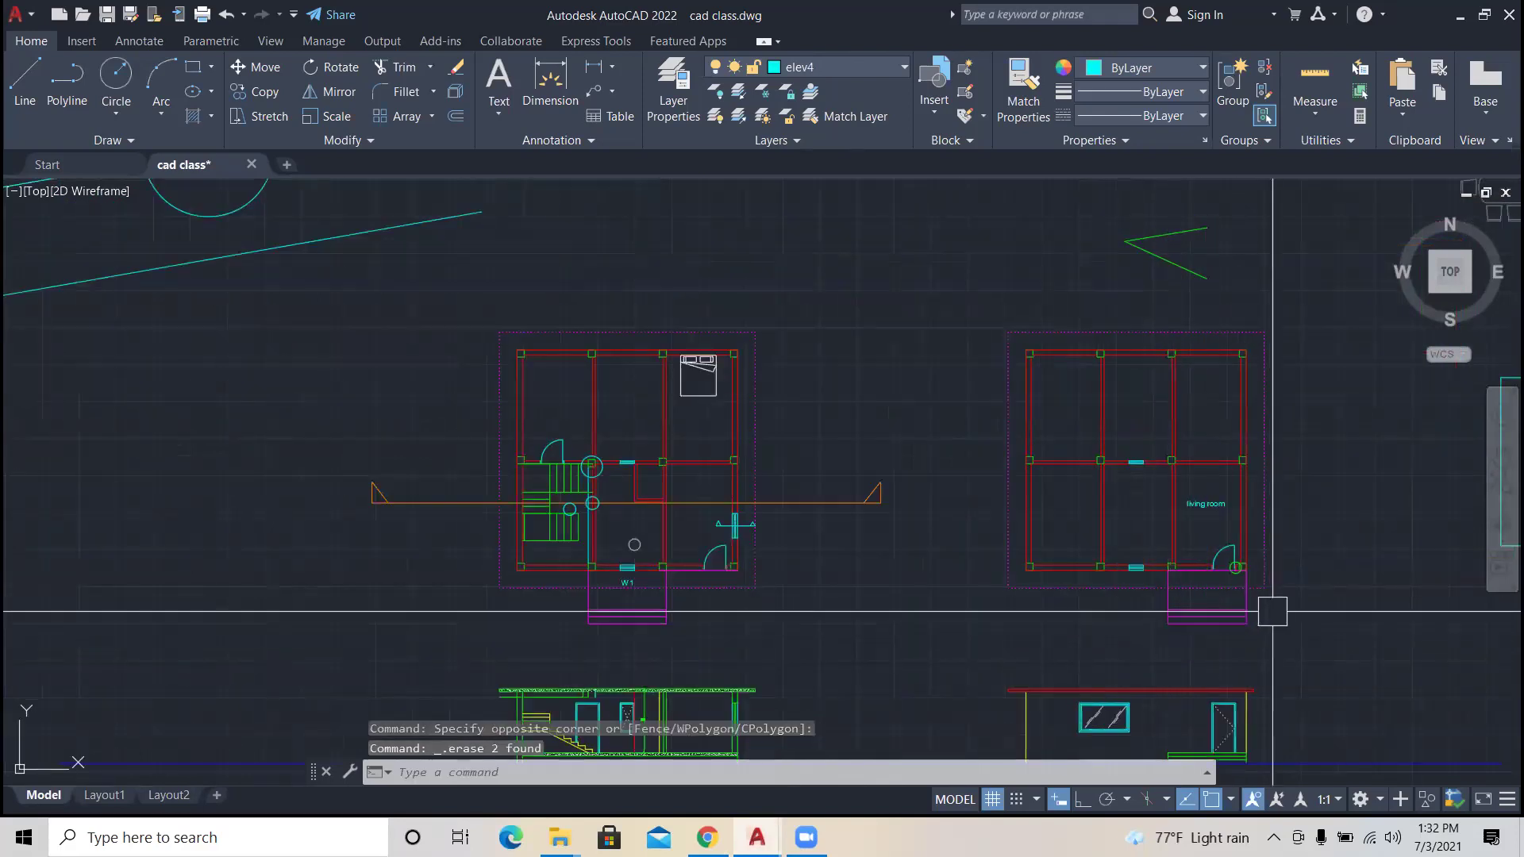
Step: Erase the magenta entrance steps below the living room floor plan
left_click(1335, 633)
key("Escape")
key("Escape")
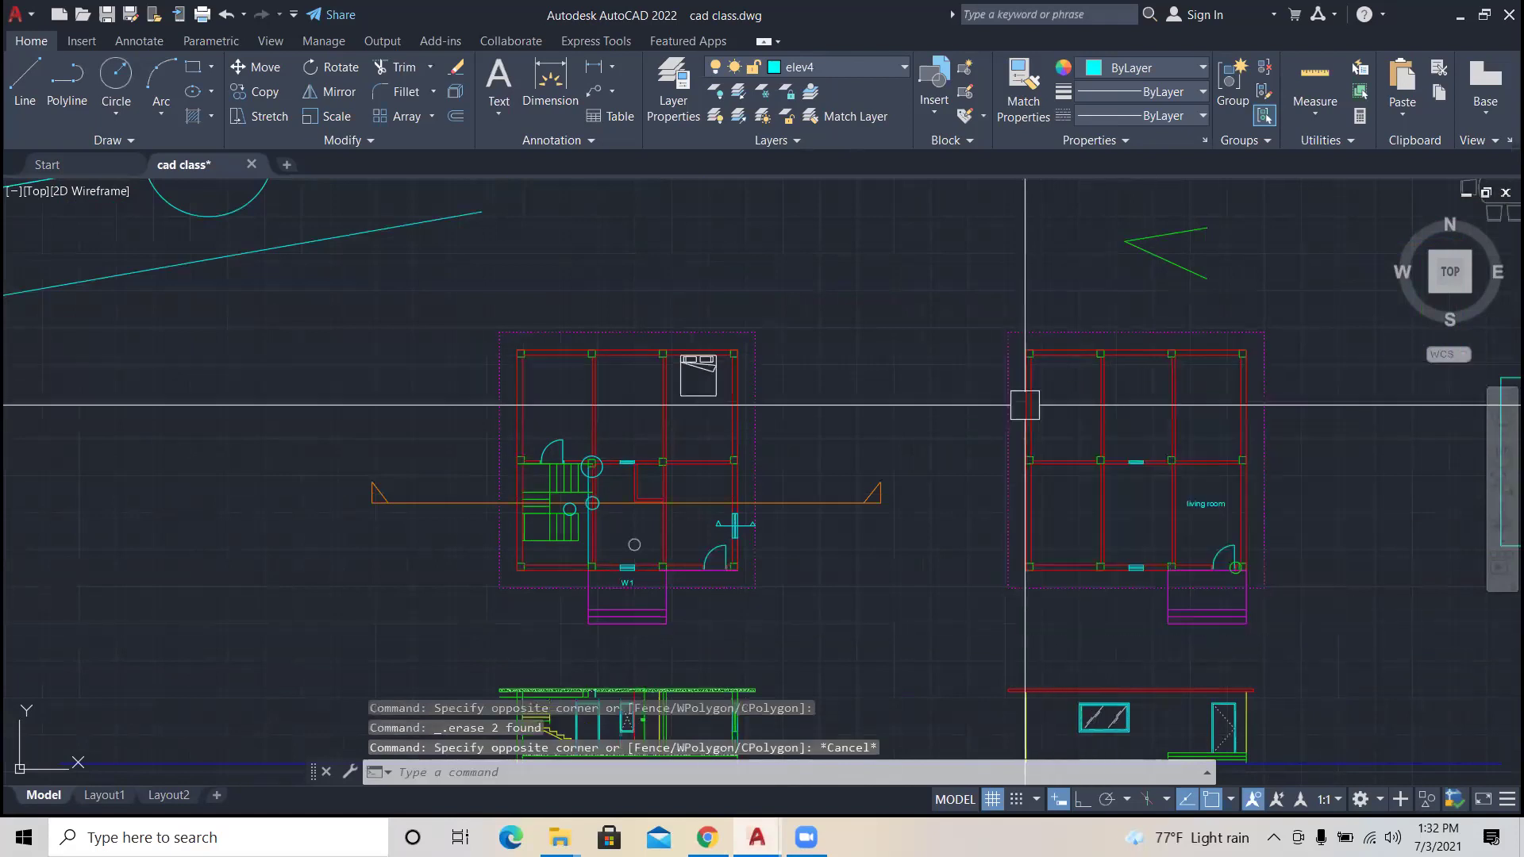
left_click(1302, 646)
key("Escape")
key("Escape")
left_click(1323, 676)
left_click(1143, 613)
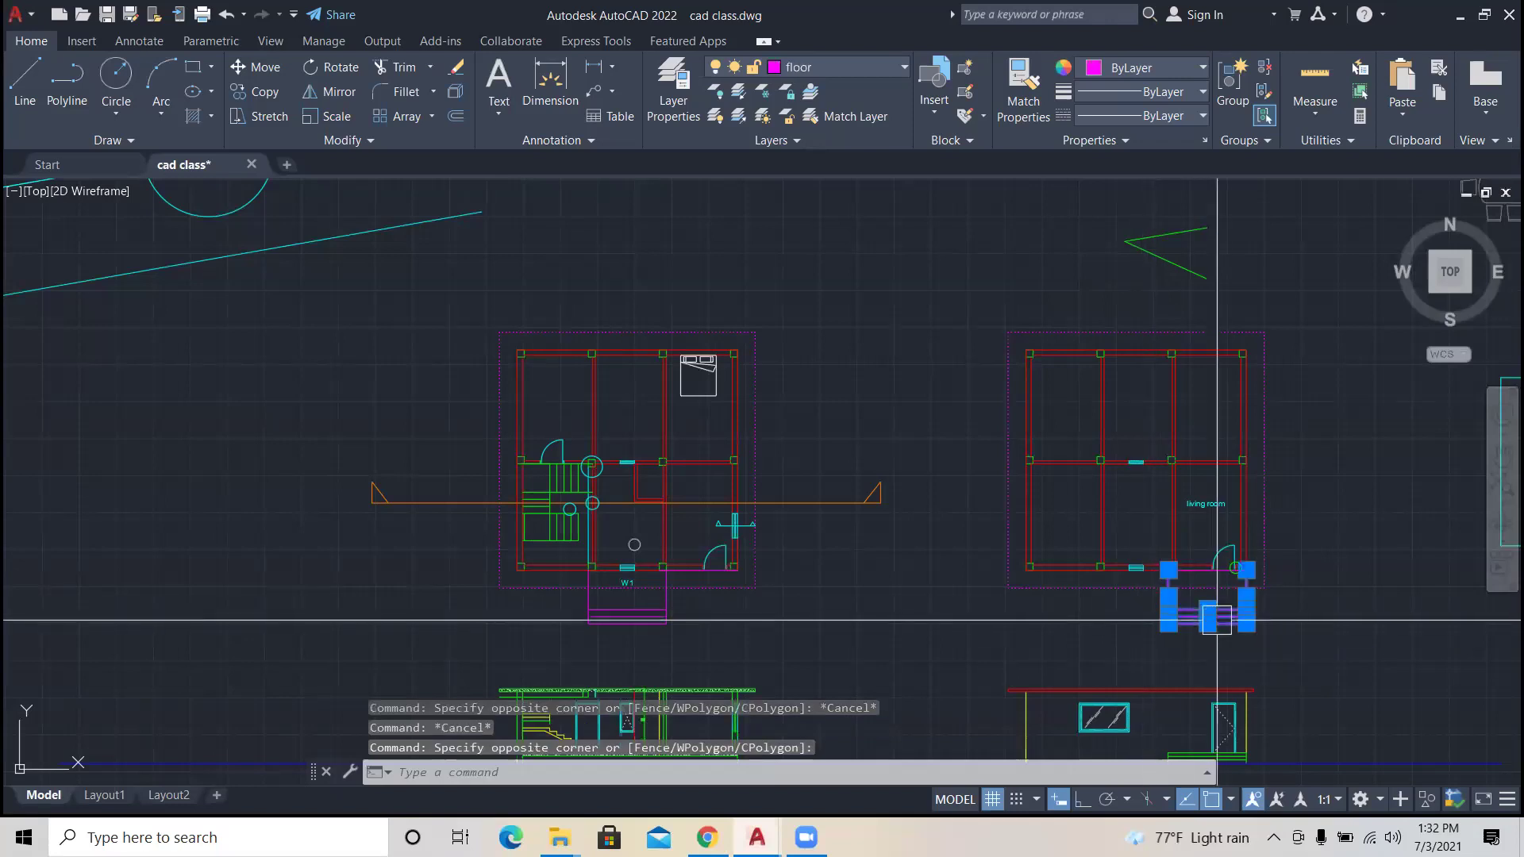
key("Delete")
Step: Copy the entire living room floor plan to the empty area above the existing plans
left_click(1326, 668)
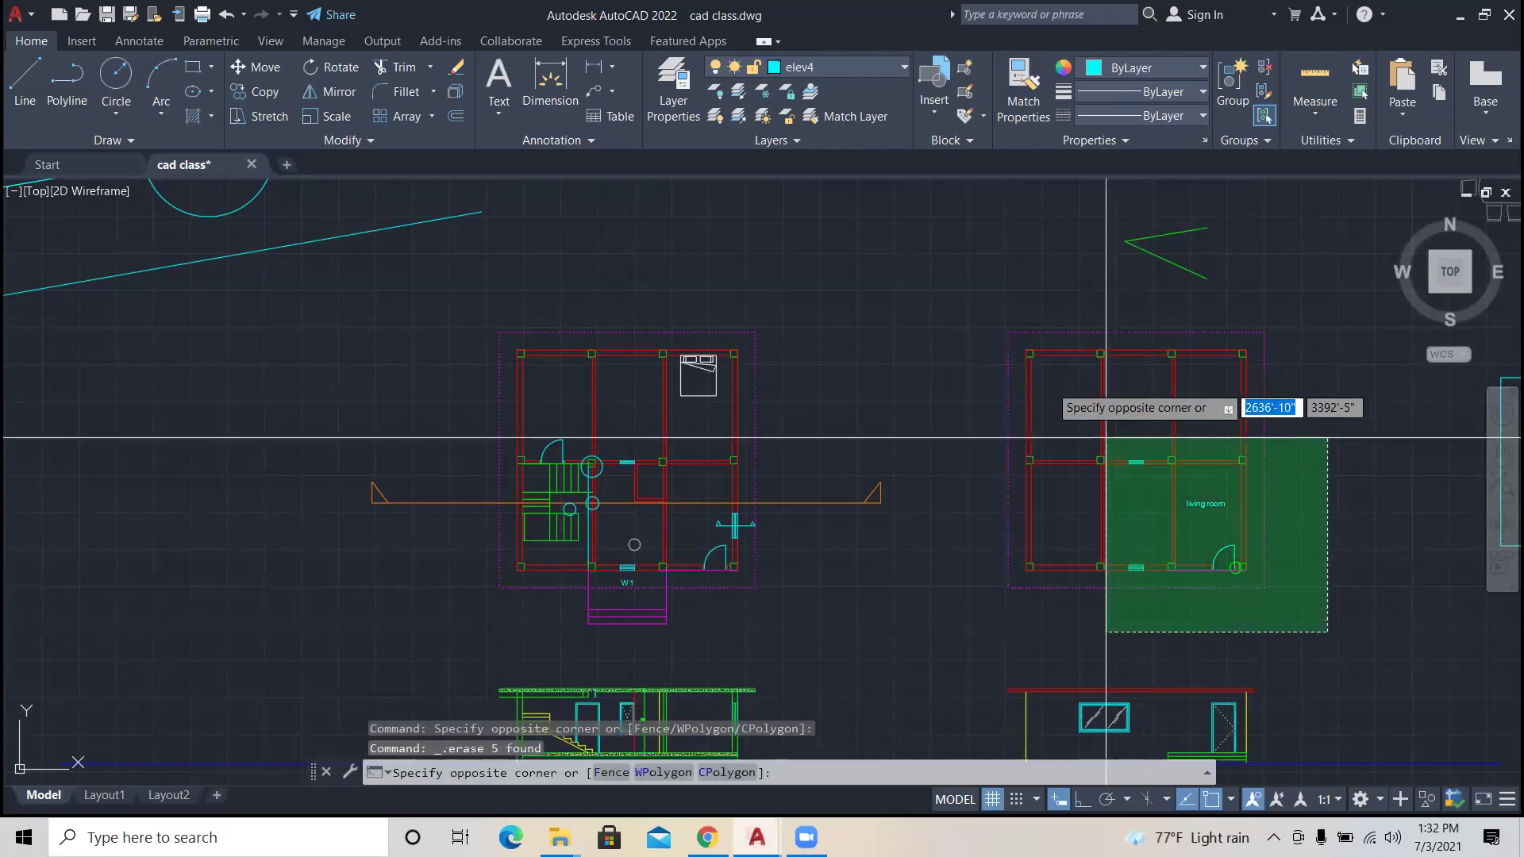
left_click(997, 330)
type("co")
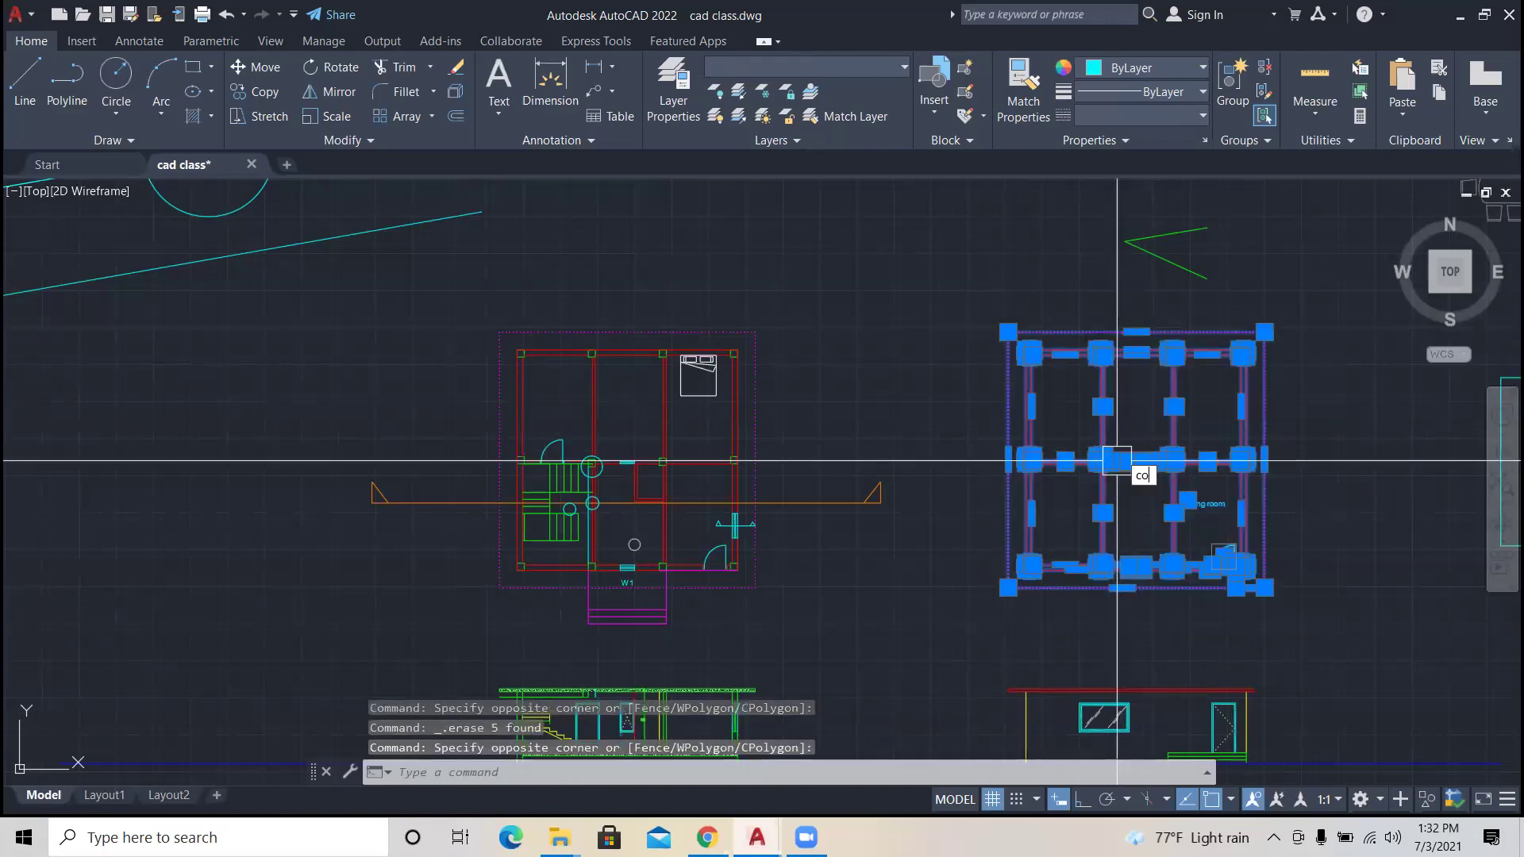
key("Return")
left_click(1116, 461)
scroll(1095, 508, "down", 4)
left_click(1053, 275)
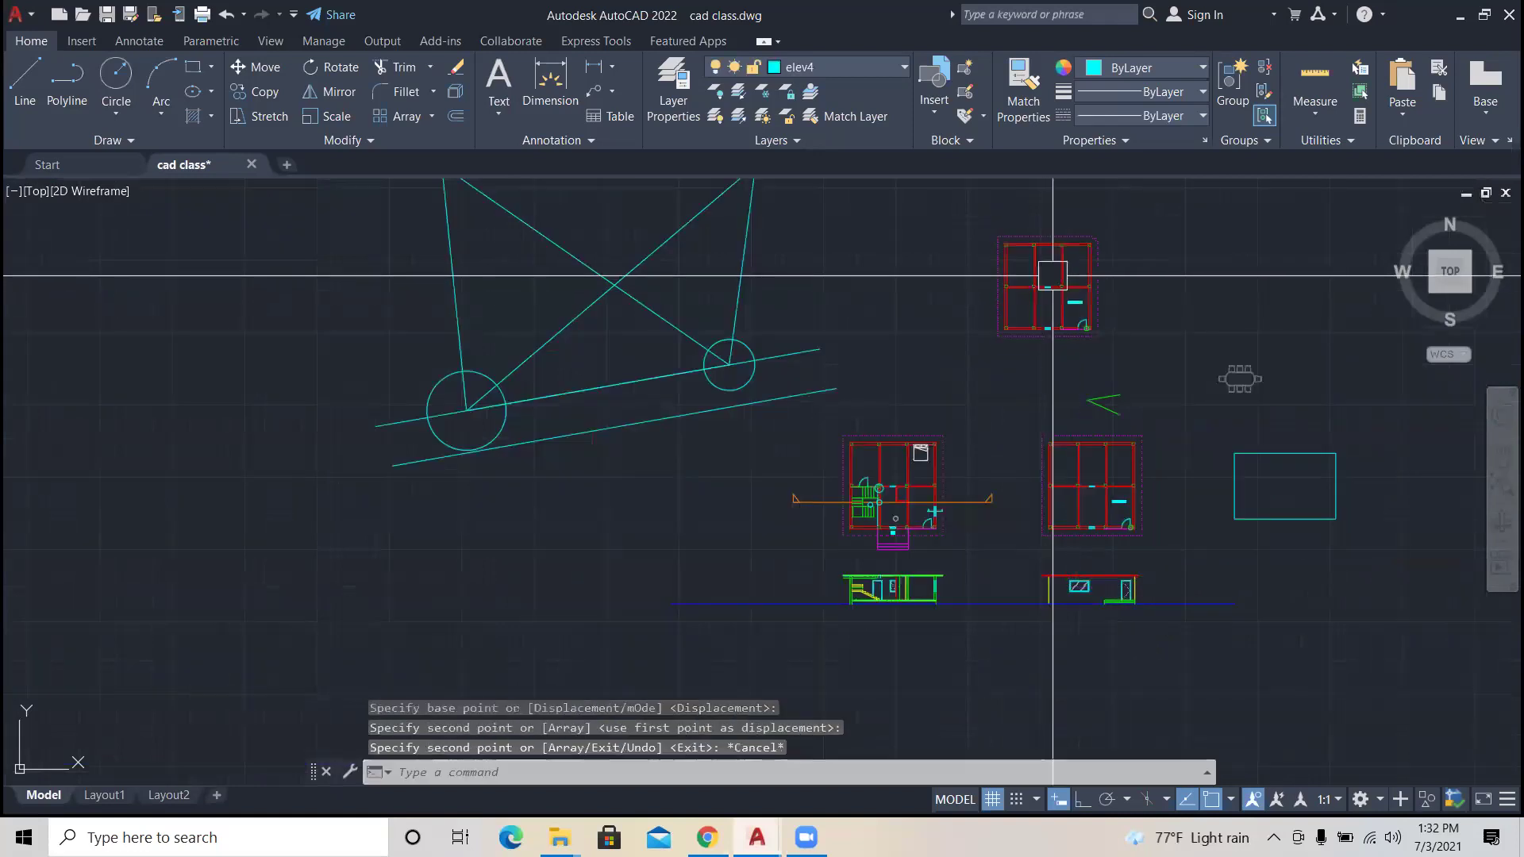
key("Escape")
key("Escape")
Step: Group all objects of the copied floor plan above the other plans
left_click(1146, 334)
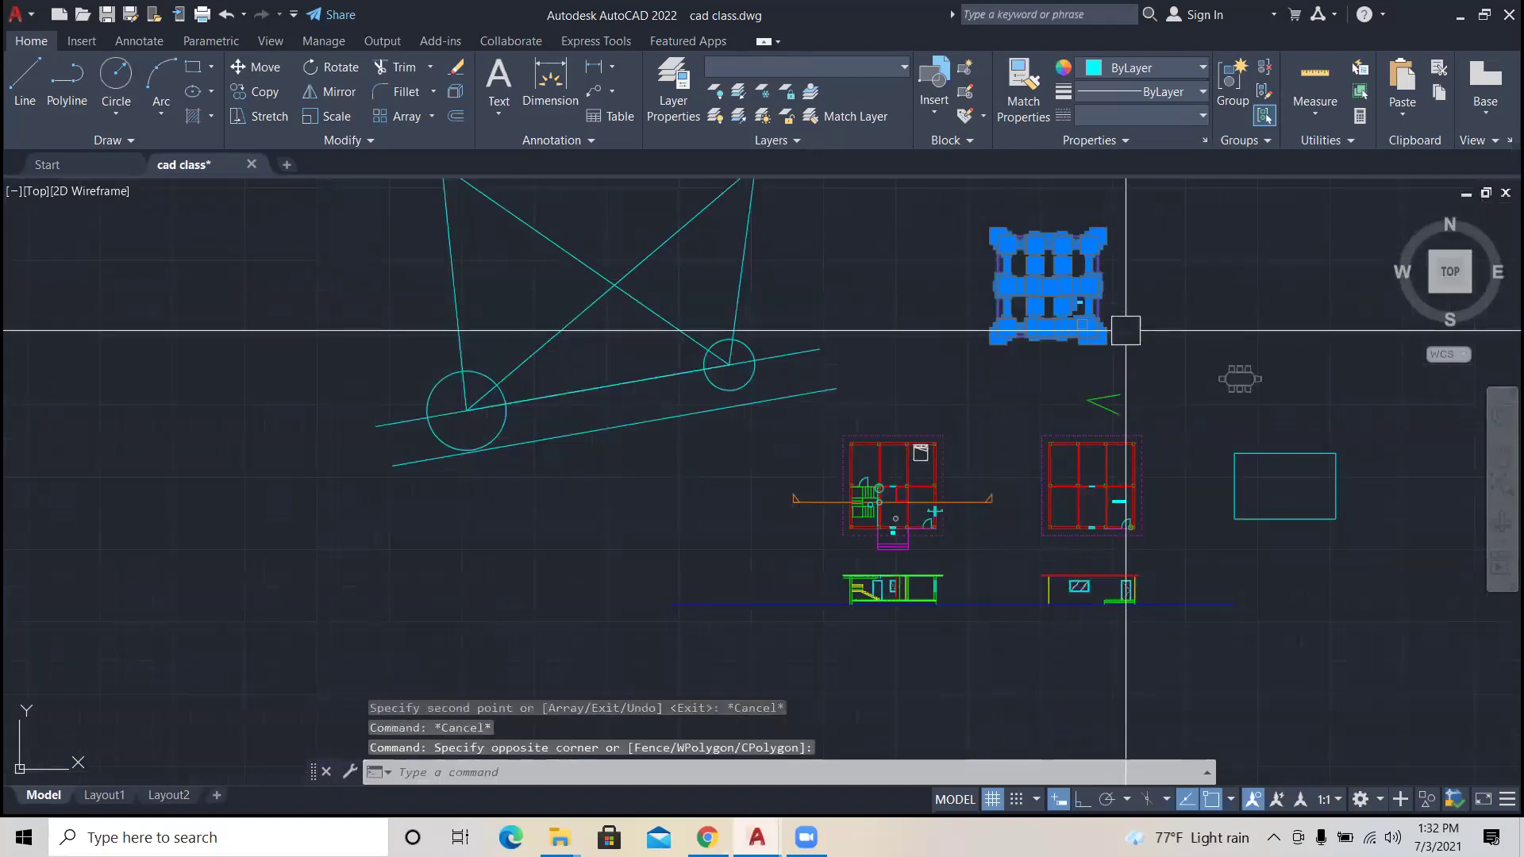
left_click(1139, 361)
left_click(1028, 254)
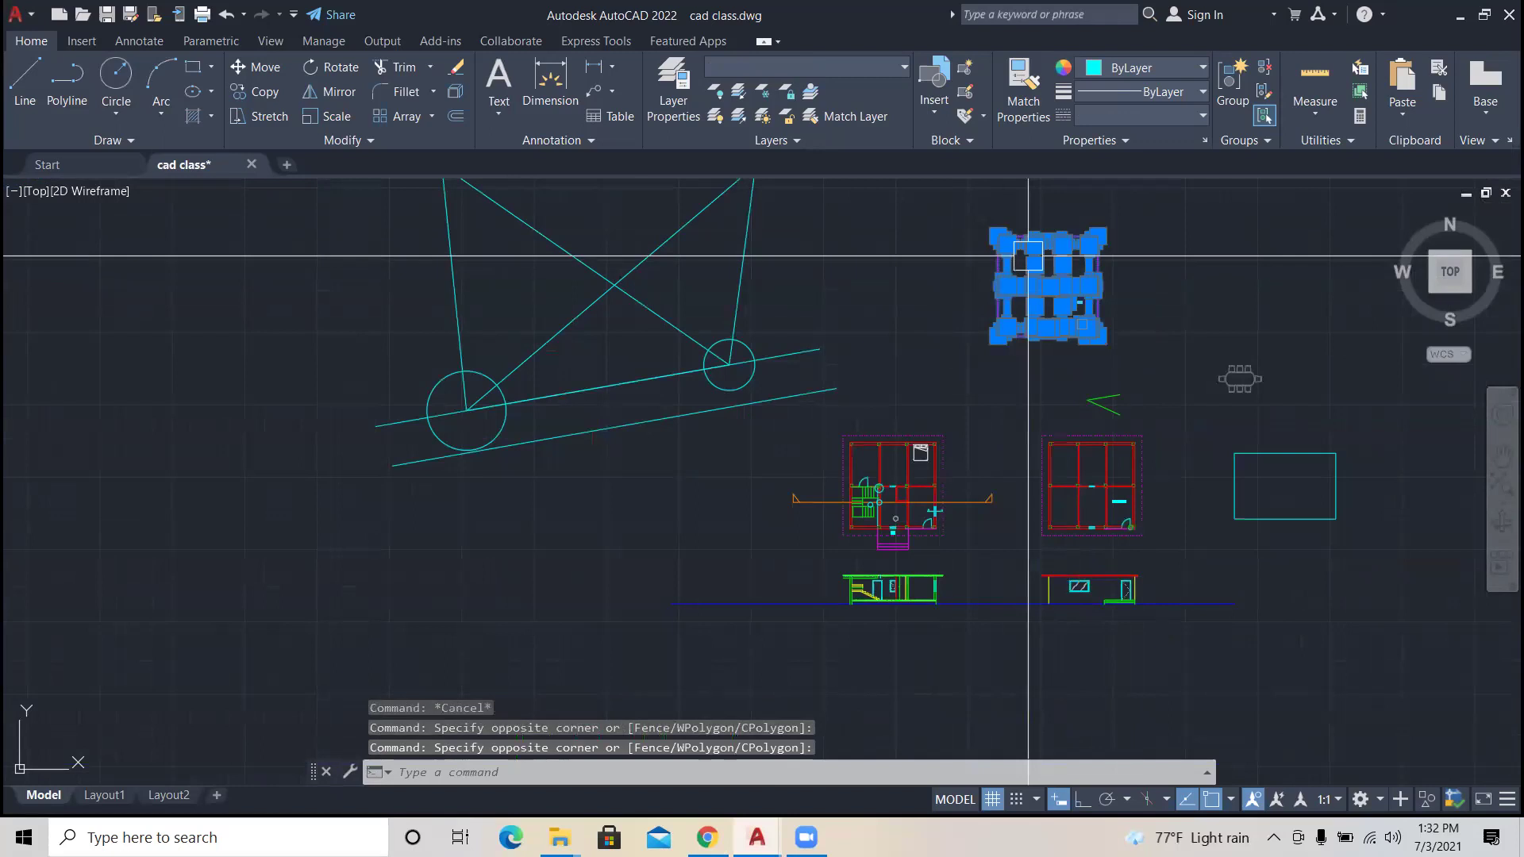
type("g")
key("Return")
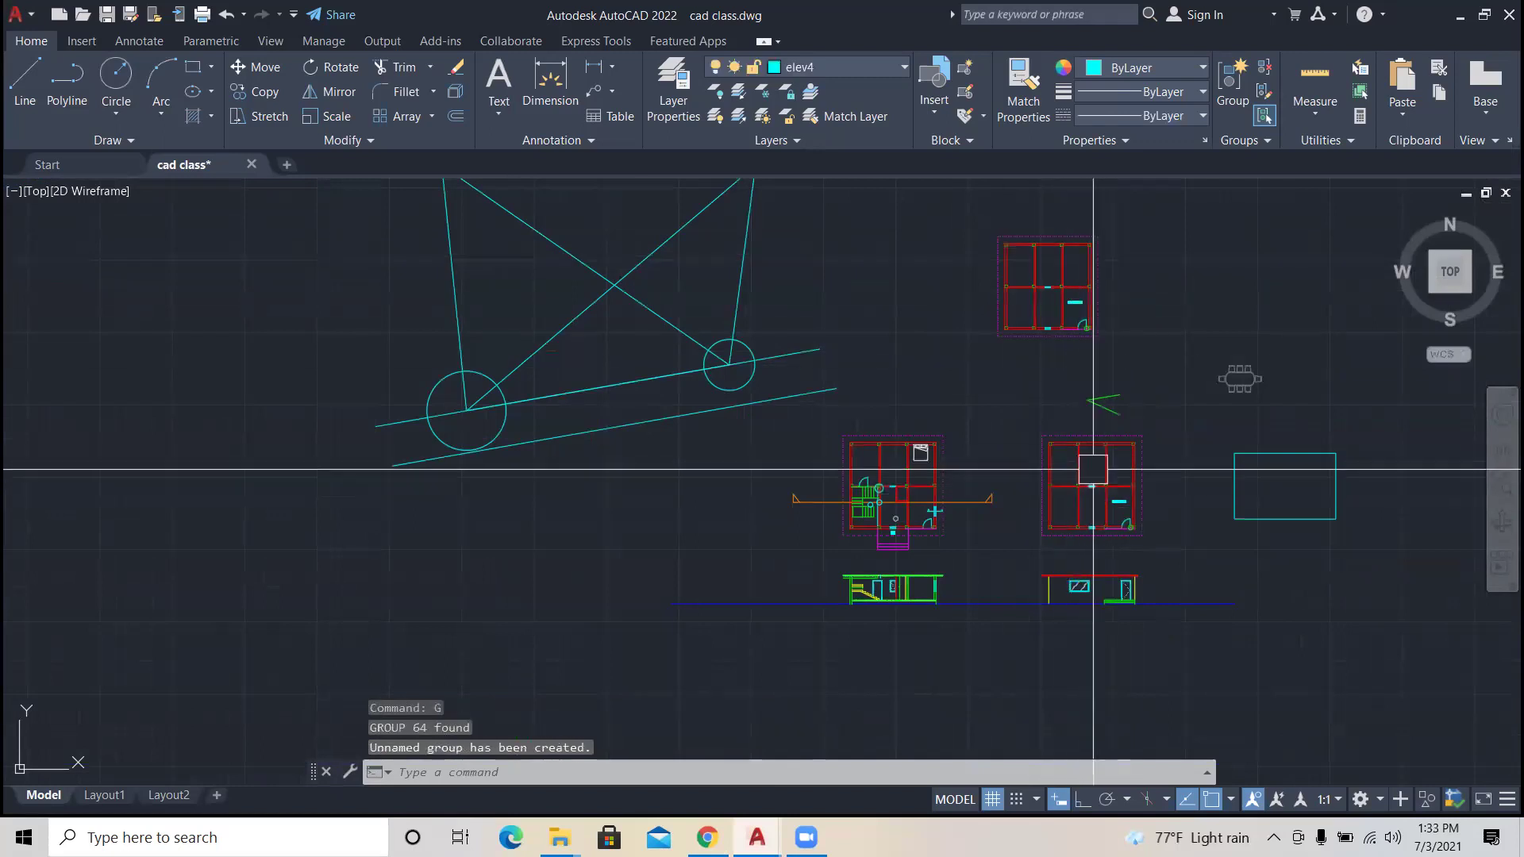
left_click(1149, 359)
key("Escape")
key("Escape")
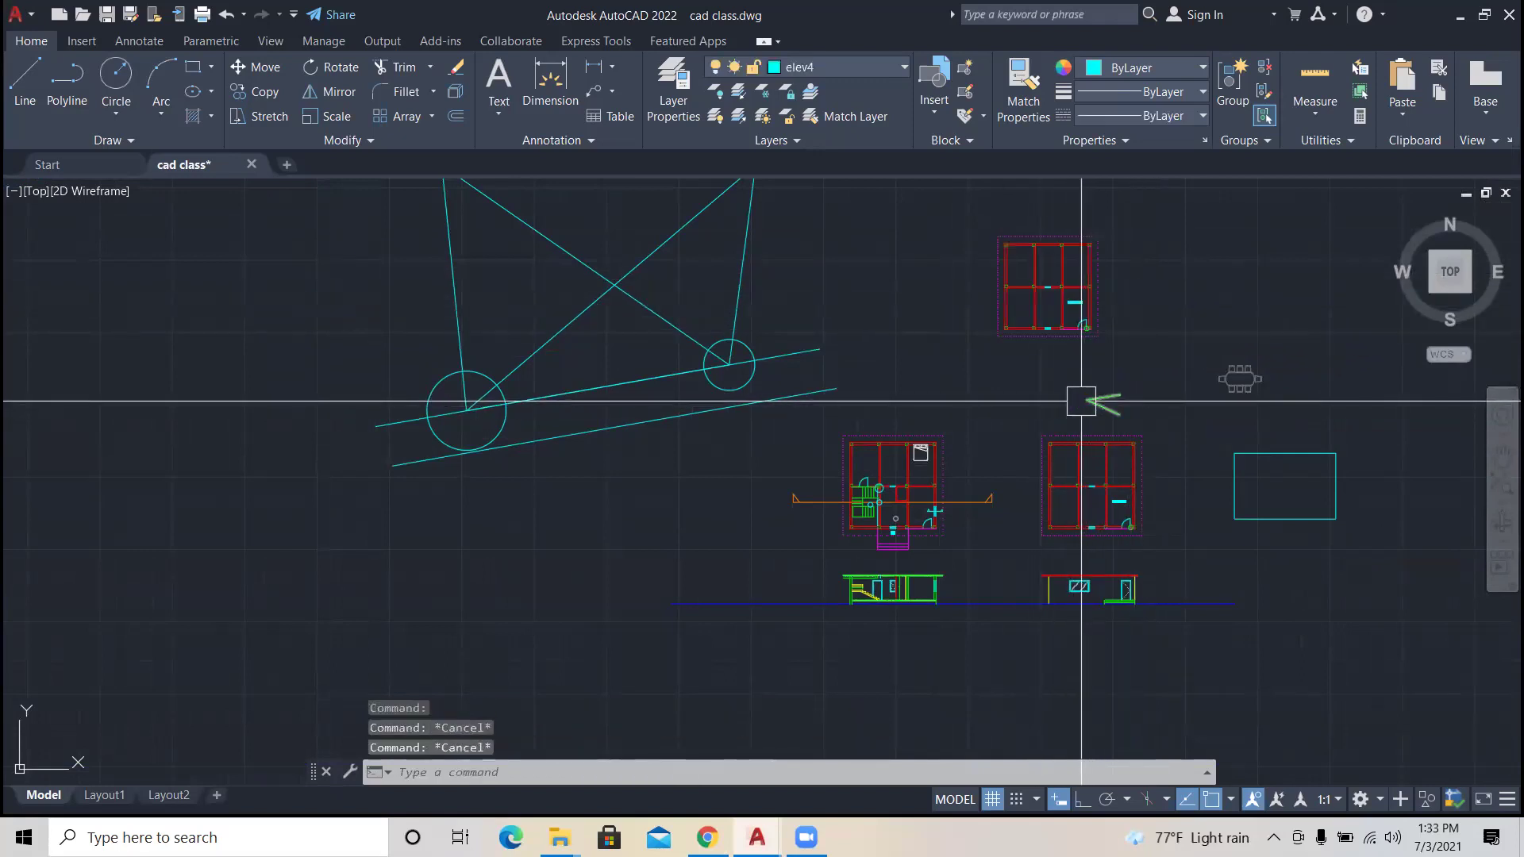
Step: Draw a vertical construction line through the geometric center of the bedroom floor plan's lower-left column
key("Escape")
type("XL")
key("Return")
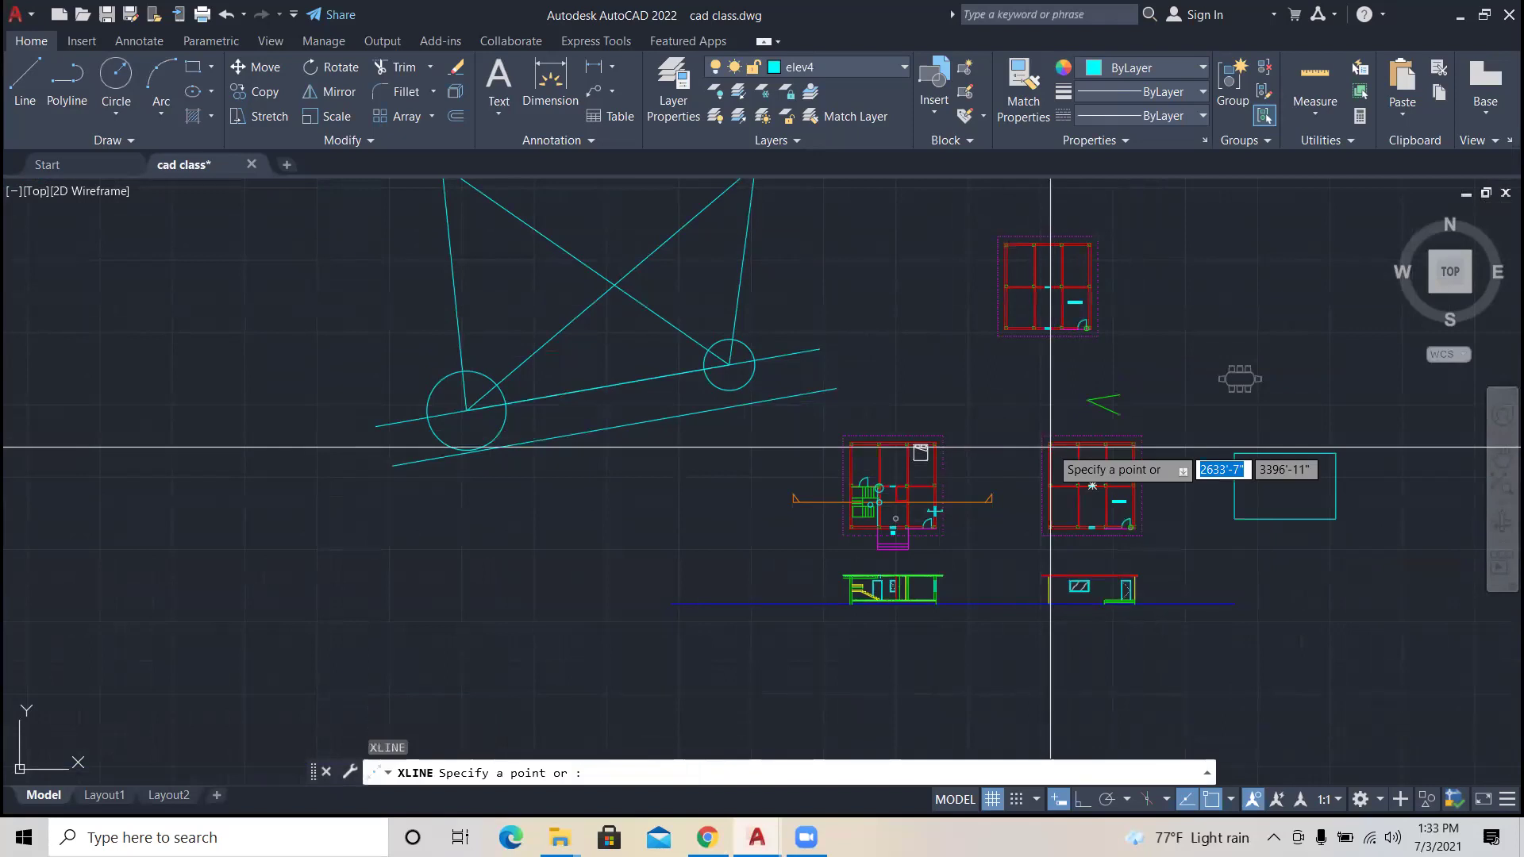
type("v")
key("Return")
scroll(867, 542, "up", 2)
scroll(867, 541, "up", 6)
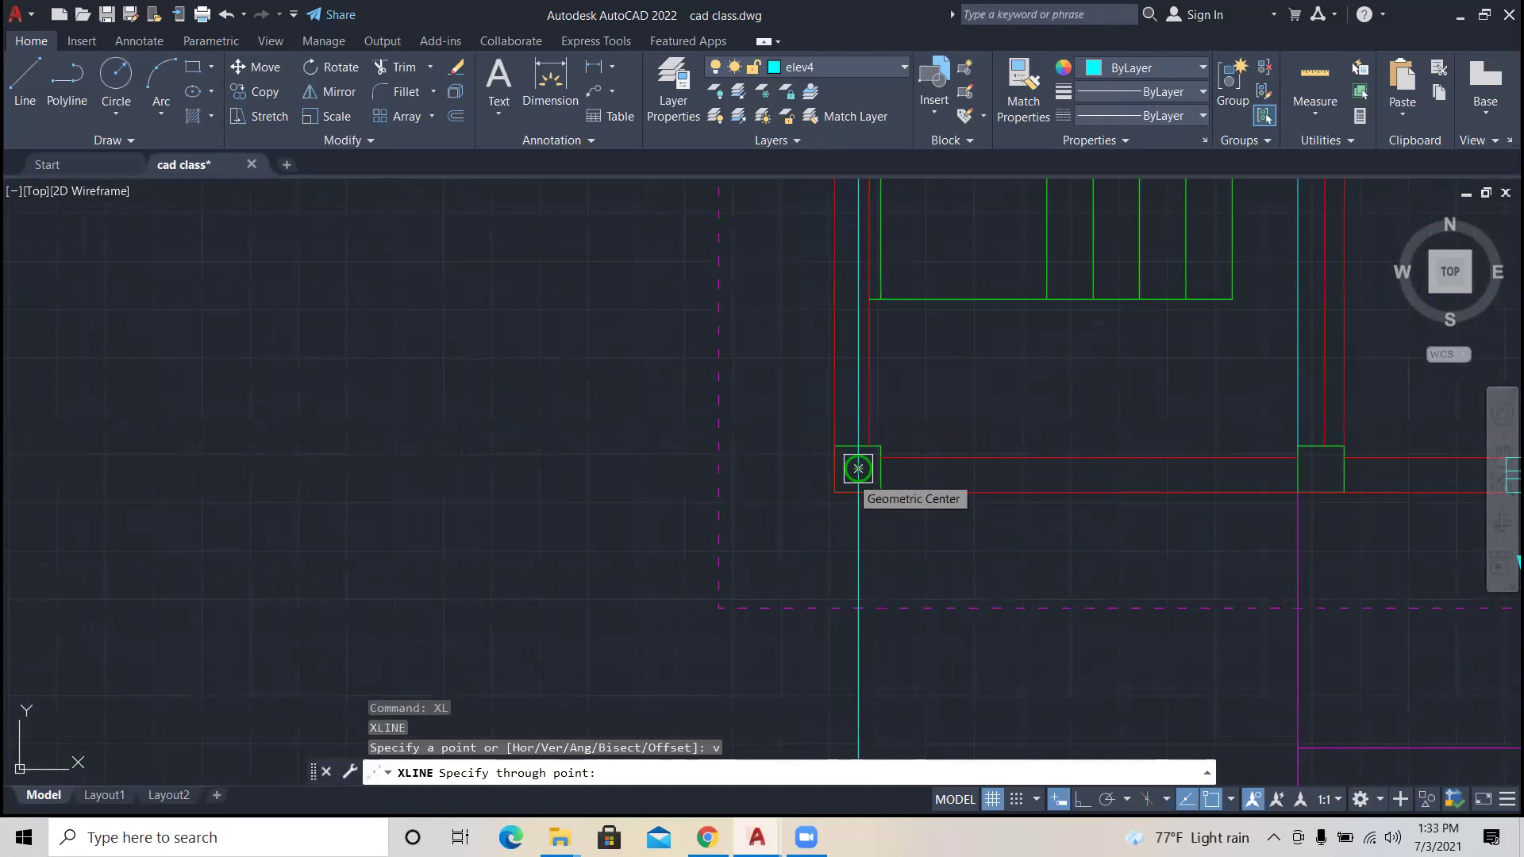
left_click(858, 469)
scroll(806, 494, "down", 5)
key("Escape")
key("Escape")
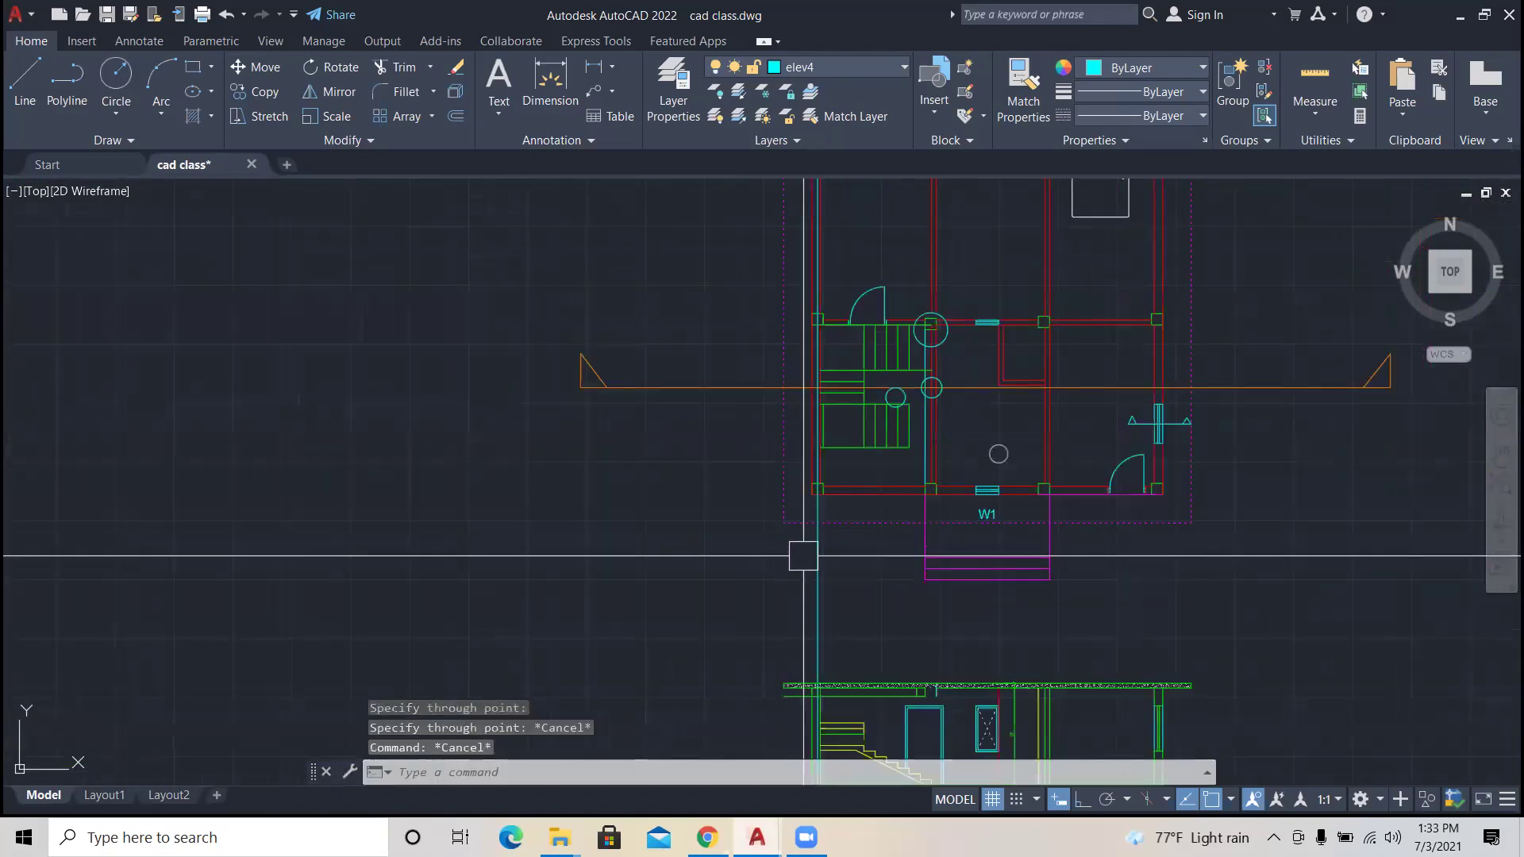
scroll(803, 556, "down", 5)
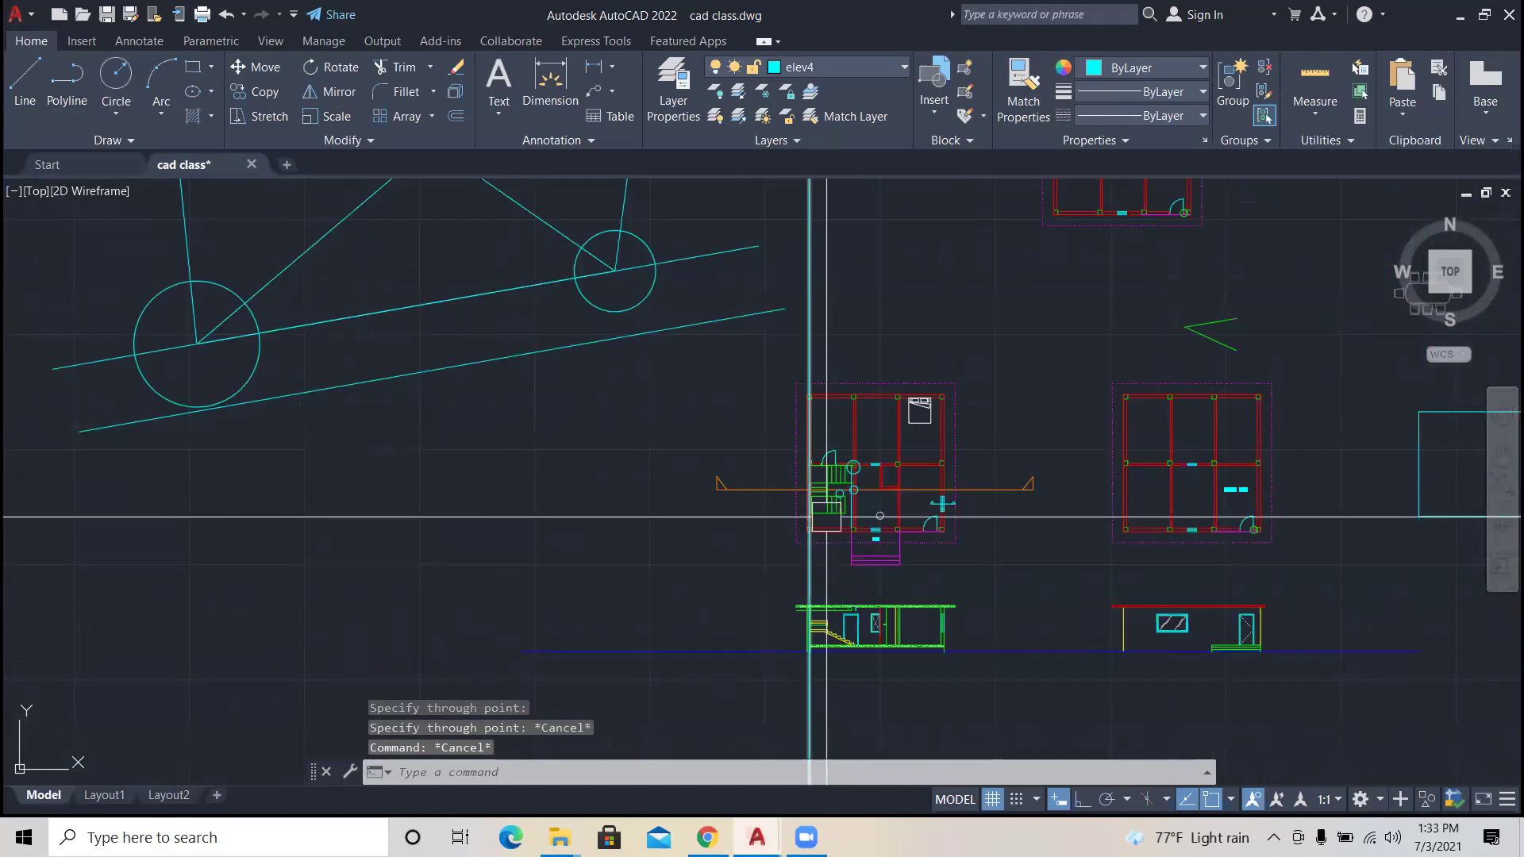
scroll(842, 555, "down", 3)
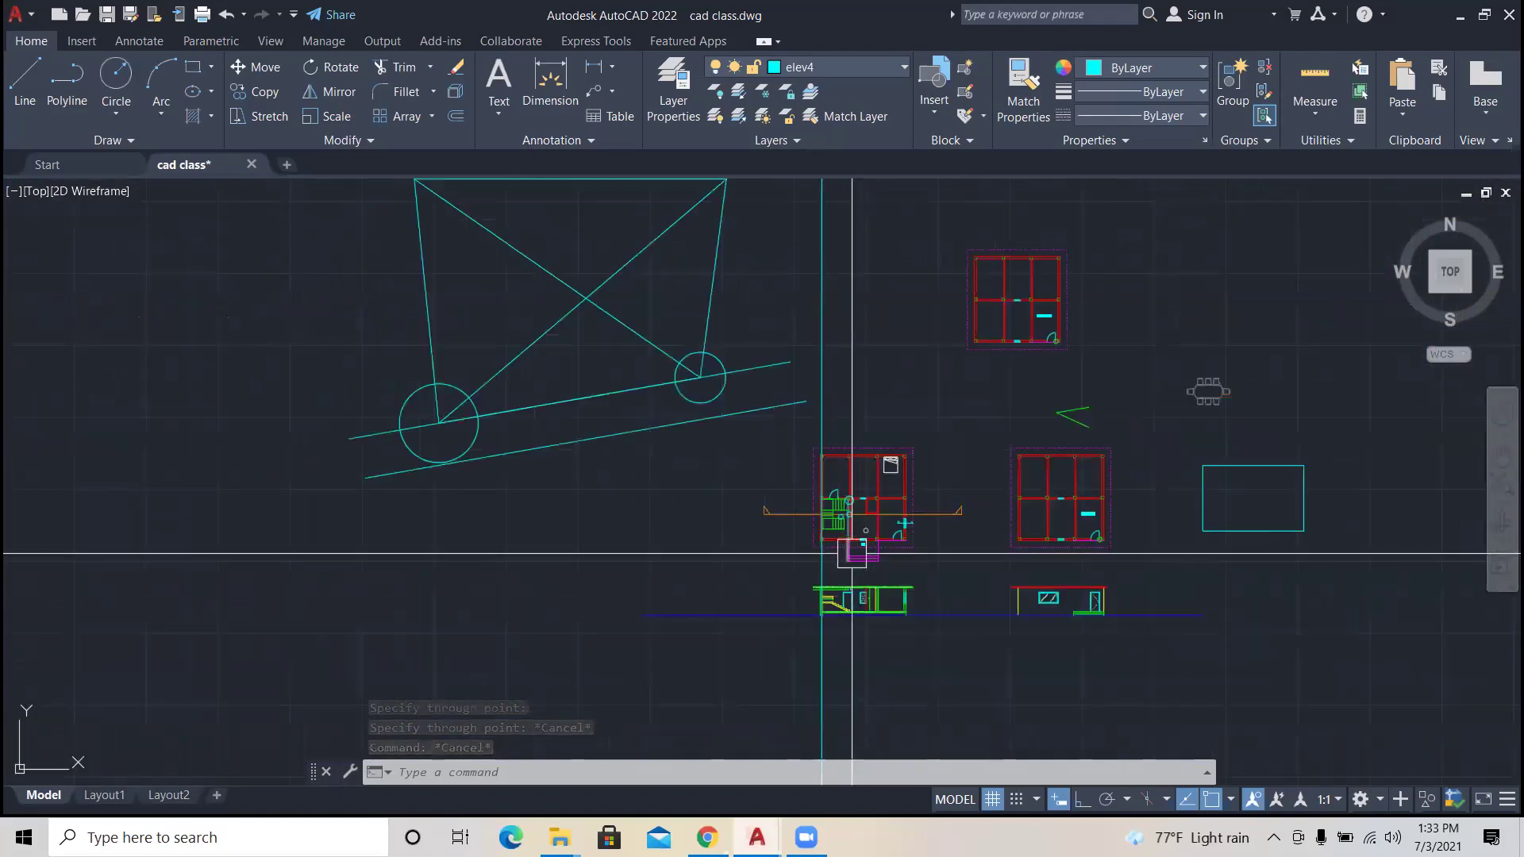
scroll(762, 431, "up", 4)
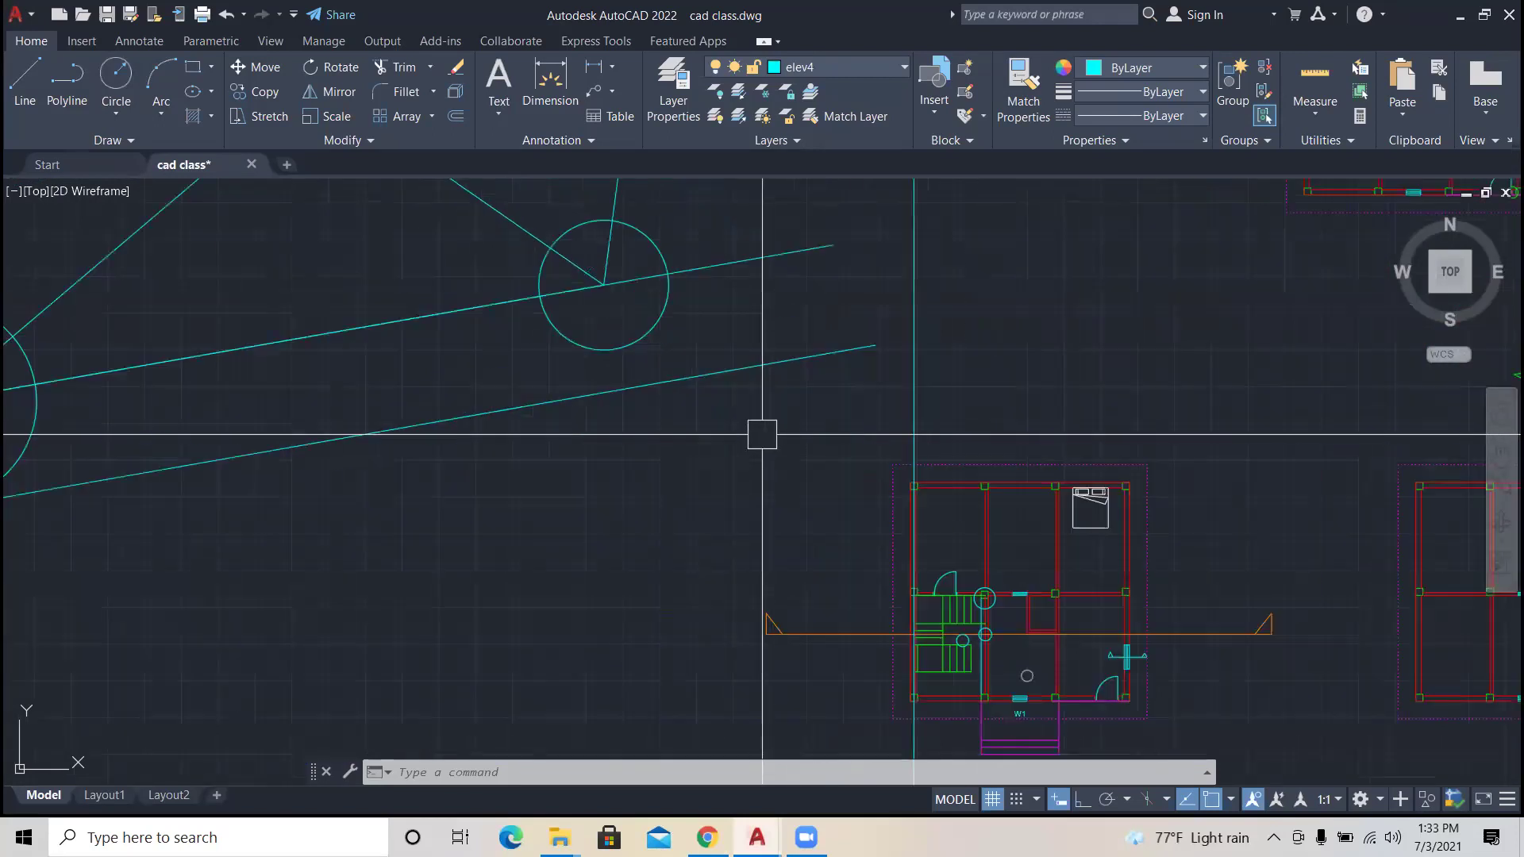
left_click(755, 408)
scroll(910, 501, "down", 2)
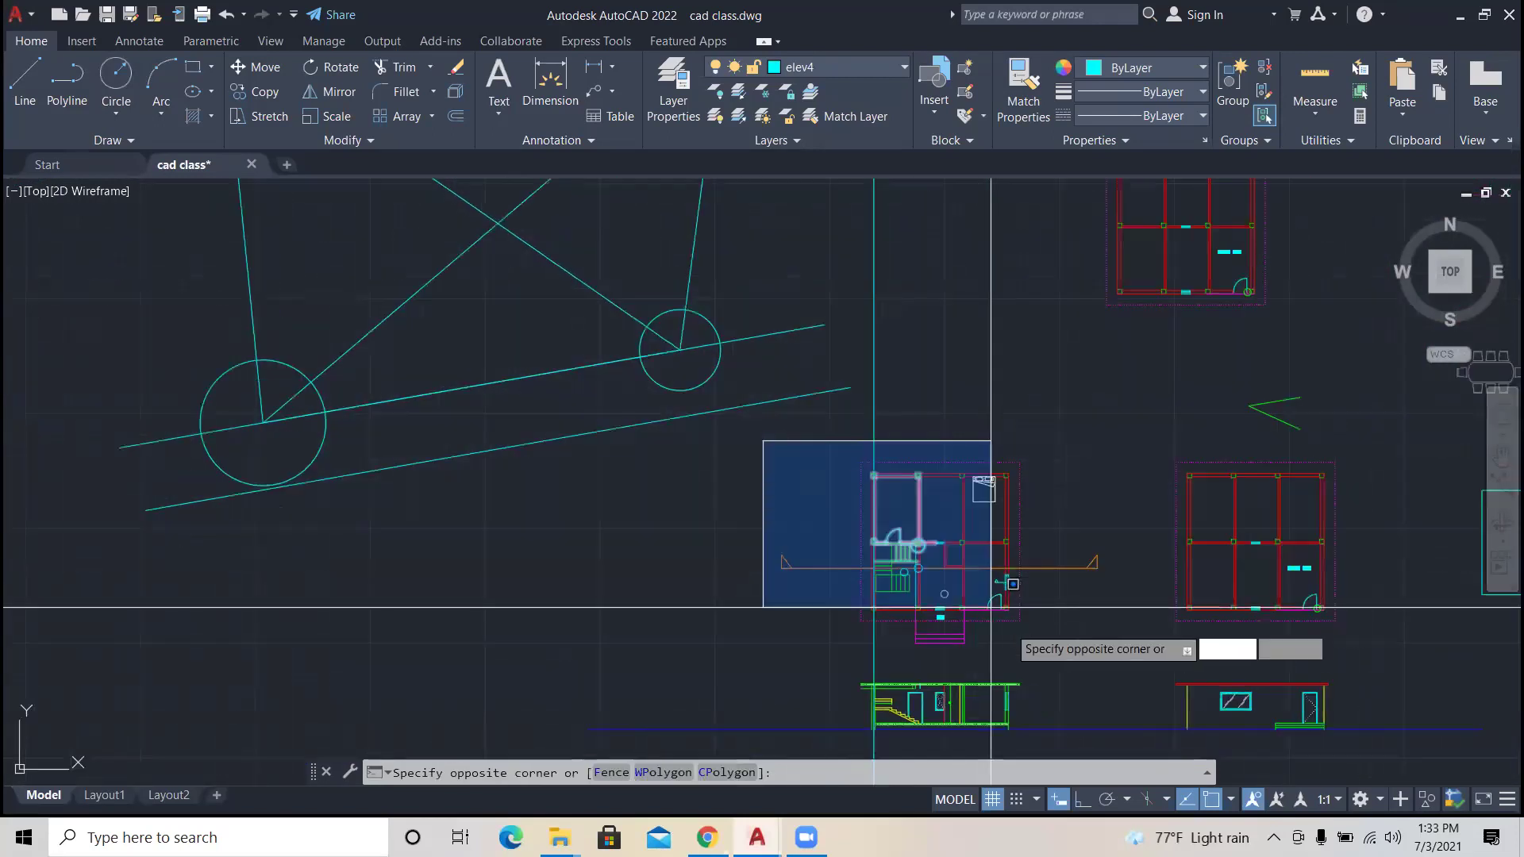
left_click(1124, 659)
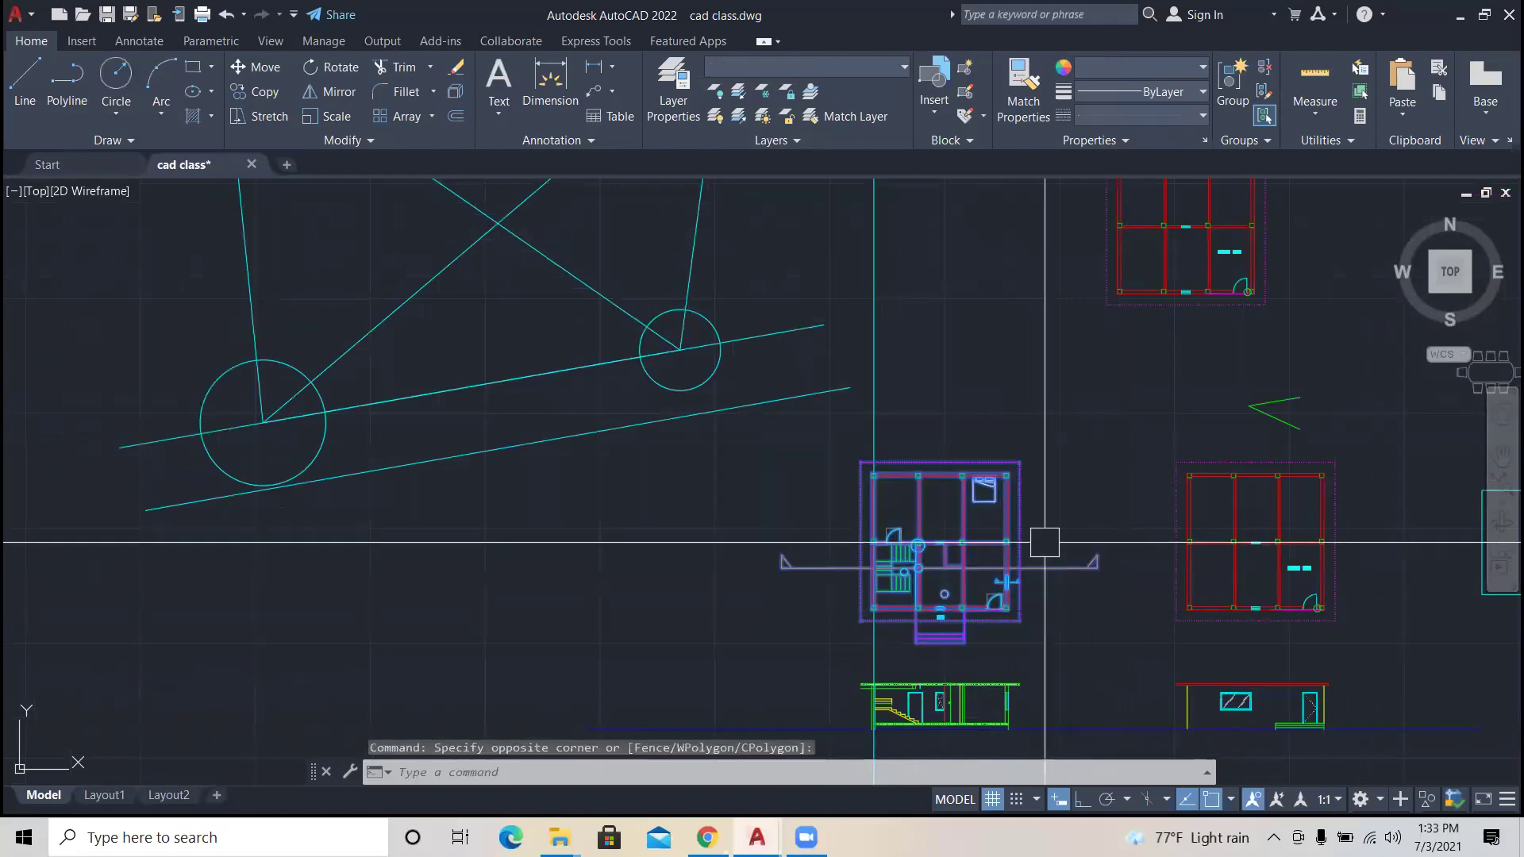
scroll(937, 516, "down", 2)
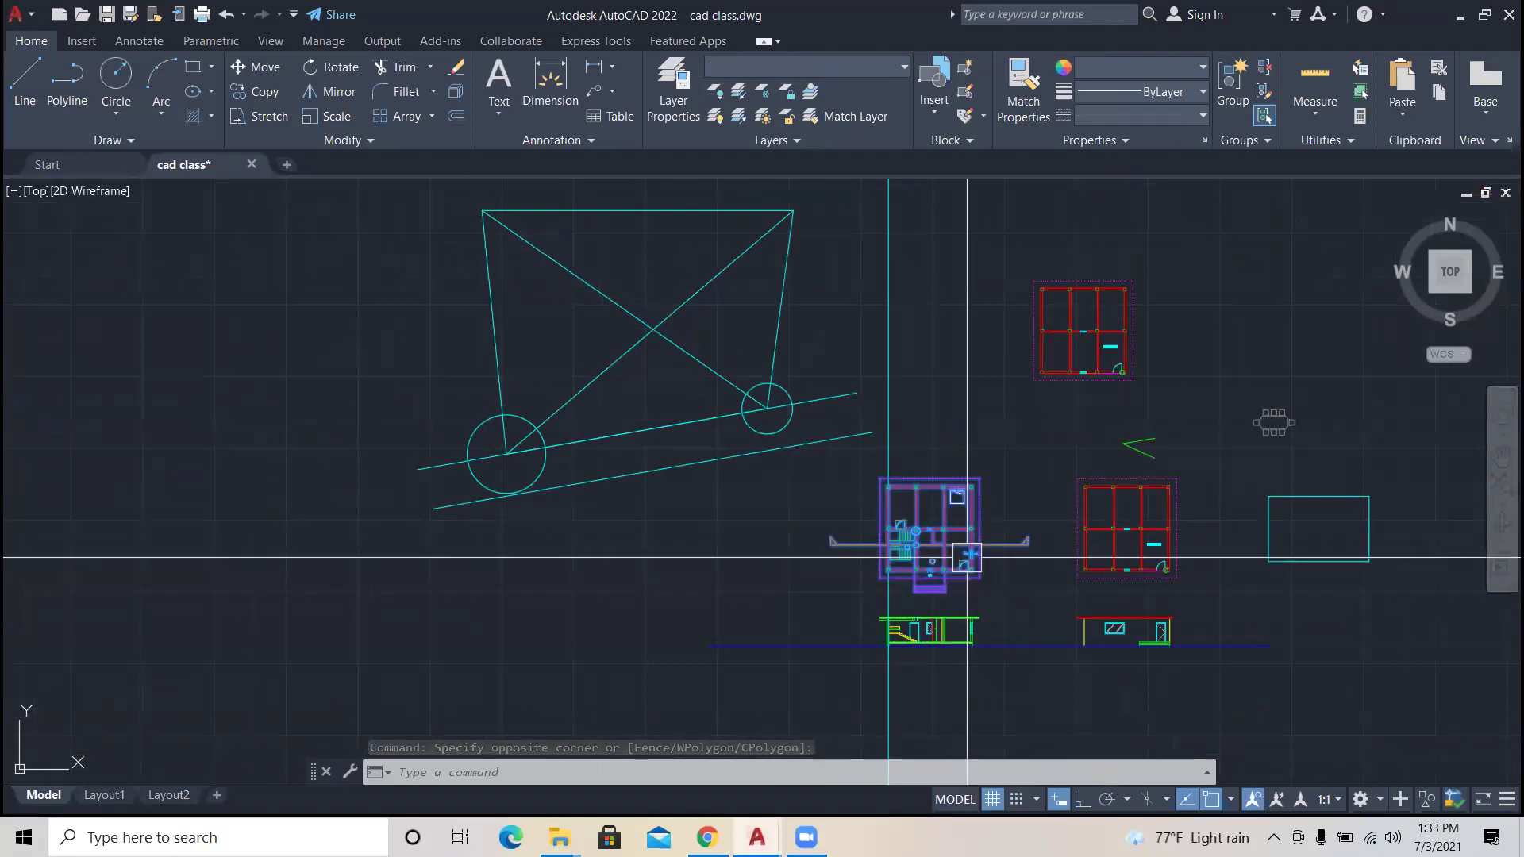
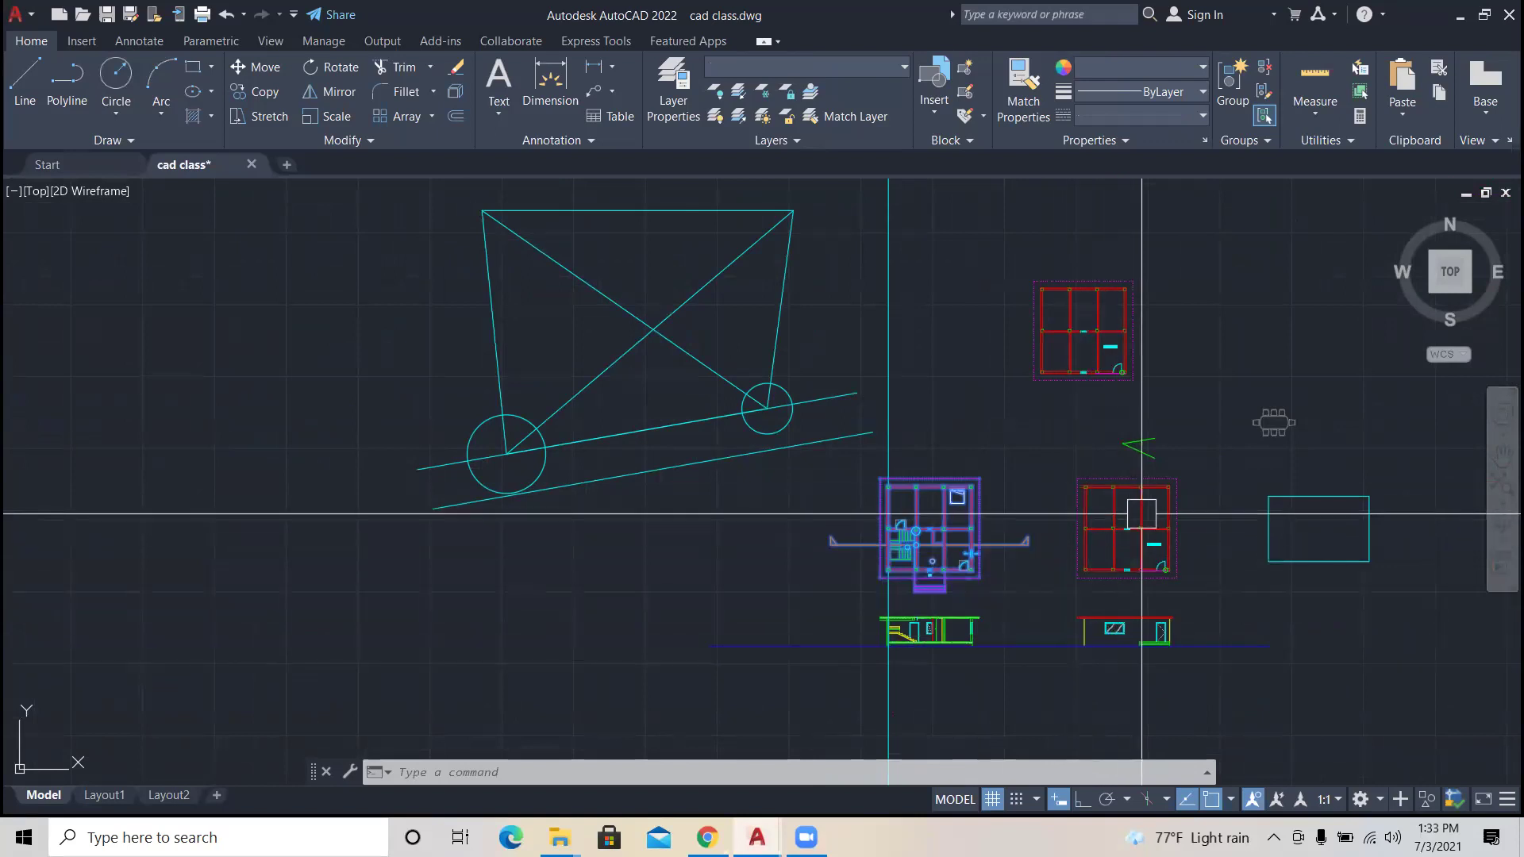
scroll(952, 540, "up", 3)
key("Escape")
Step: Copy the entire bedroom floor plan with its section line to the empty area right of the cyan rectangle
left_click(733, 435)
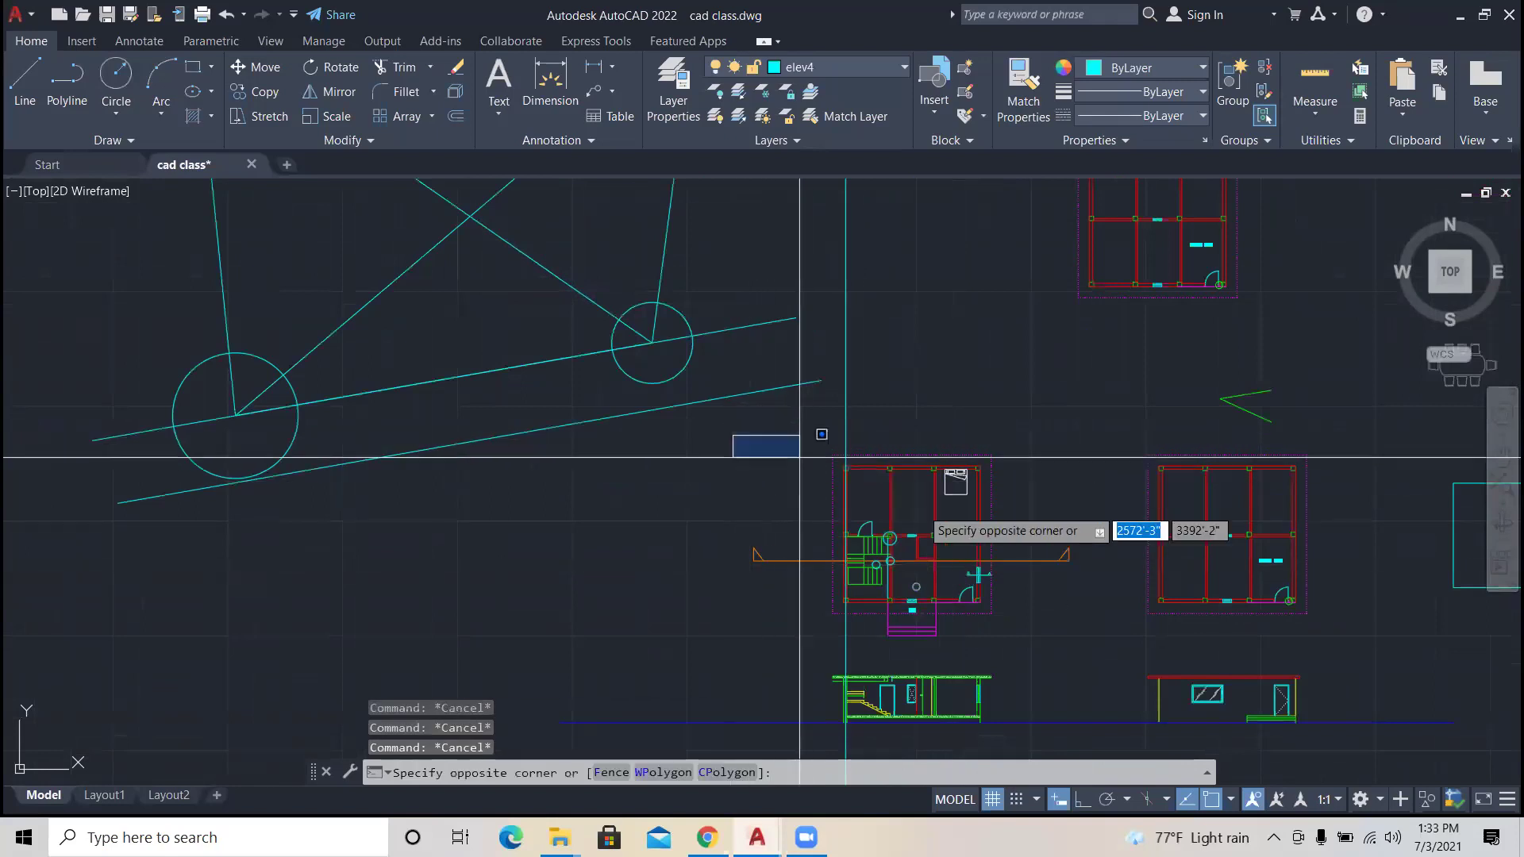
left_click(1103, 649)
type("co")
key("Return")
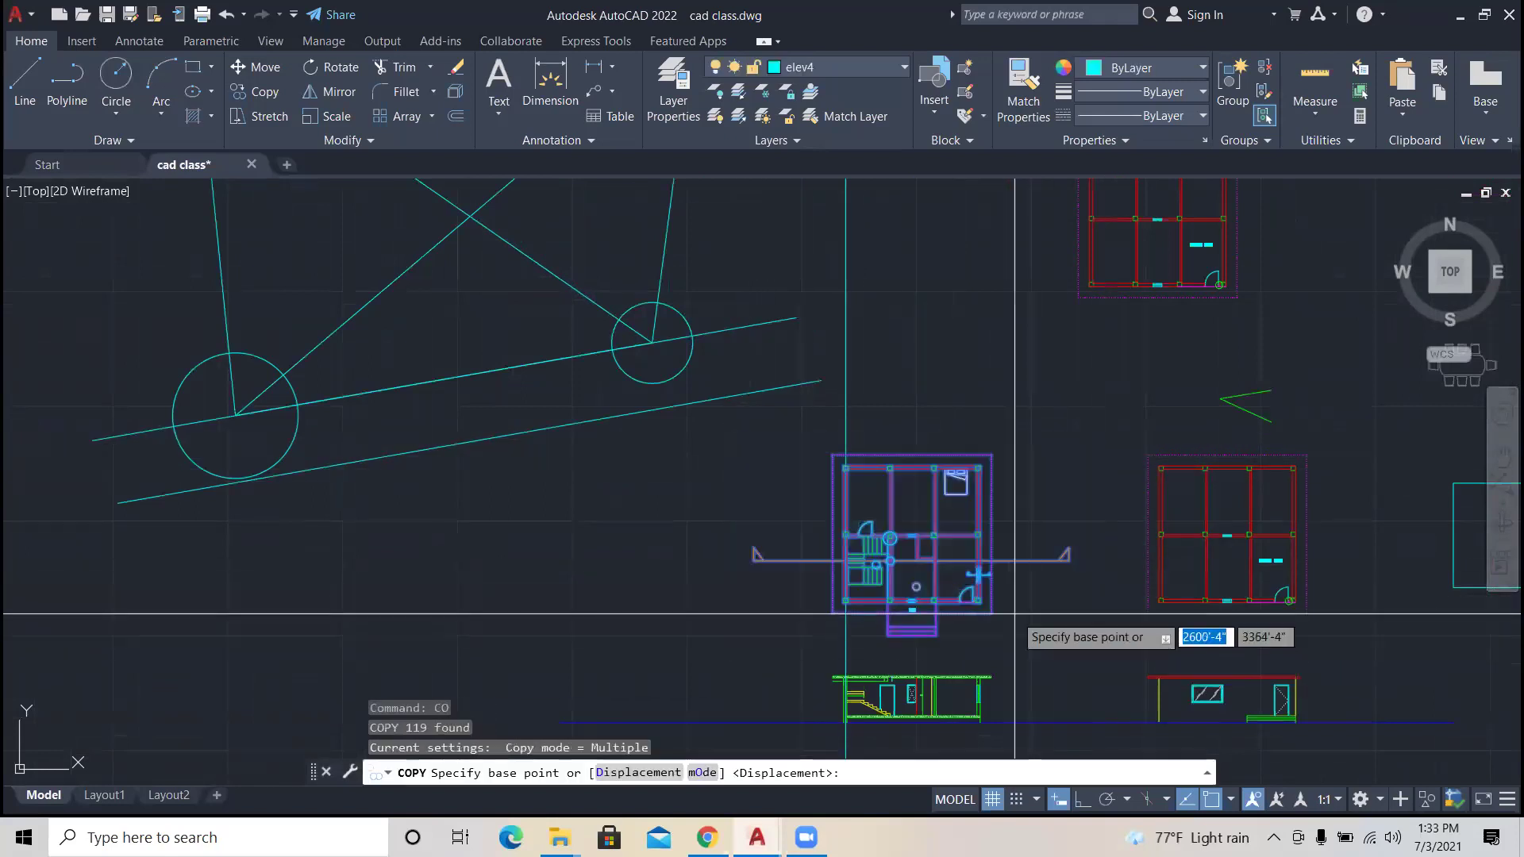
left_click(1002, 606)
scroll(945, 627, "down", 2)
scroll(921, 623, "down", 4)
scroll(1171, 627, "up", 4)
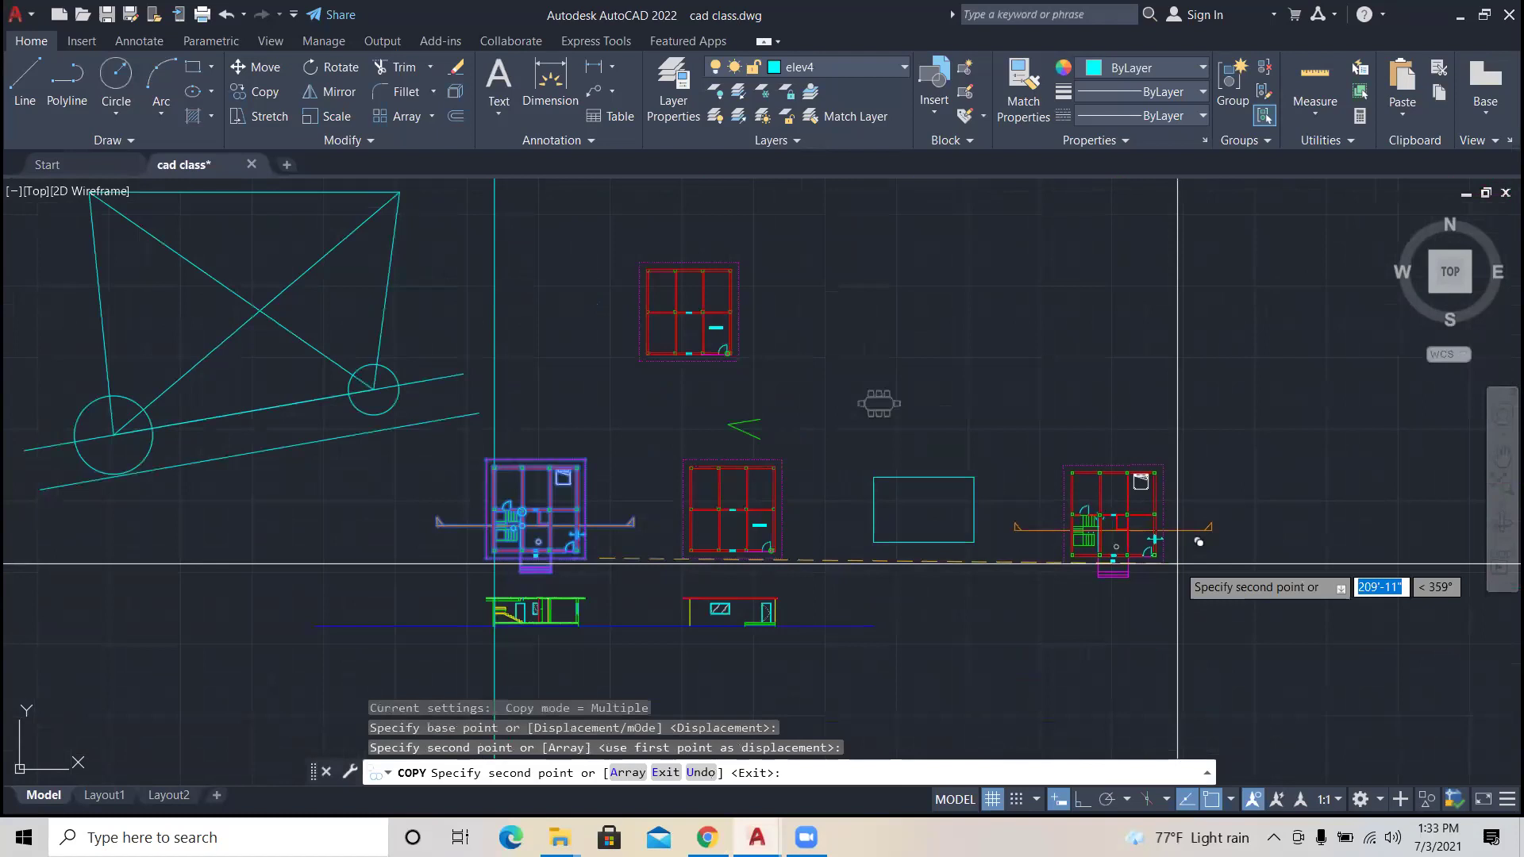
left_click(1176, 562)
key("Escape")
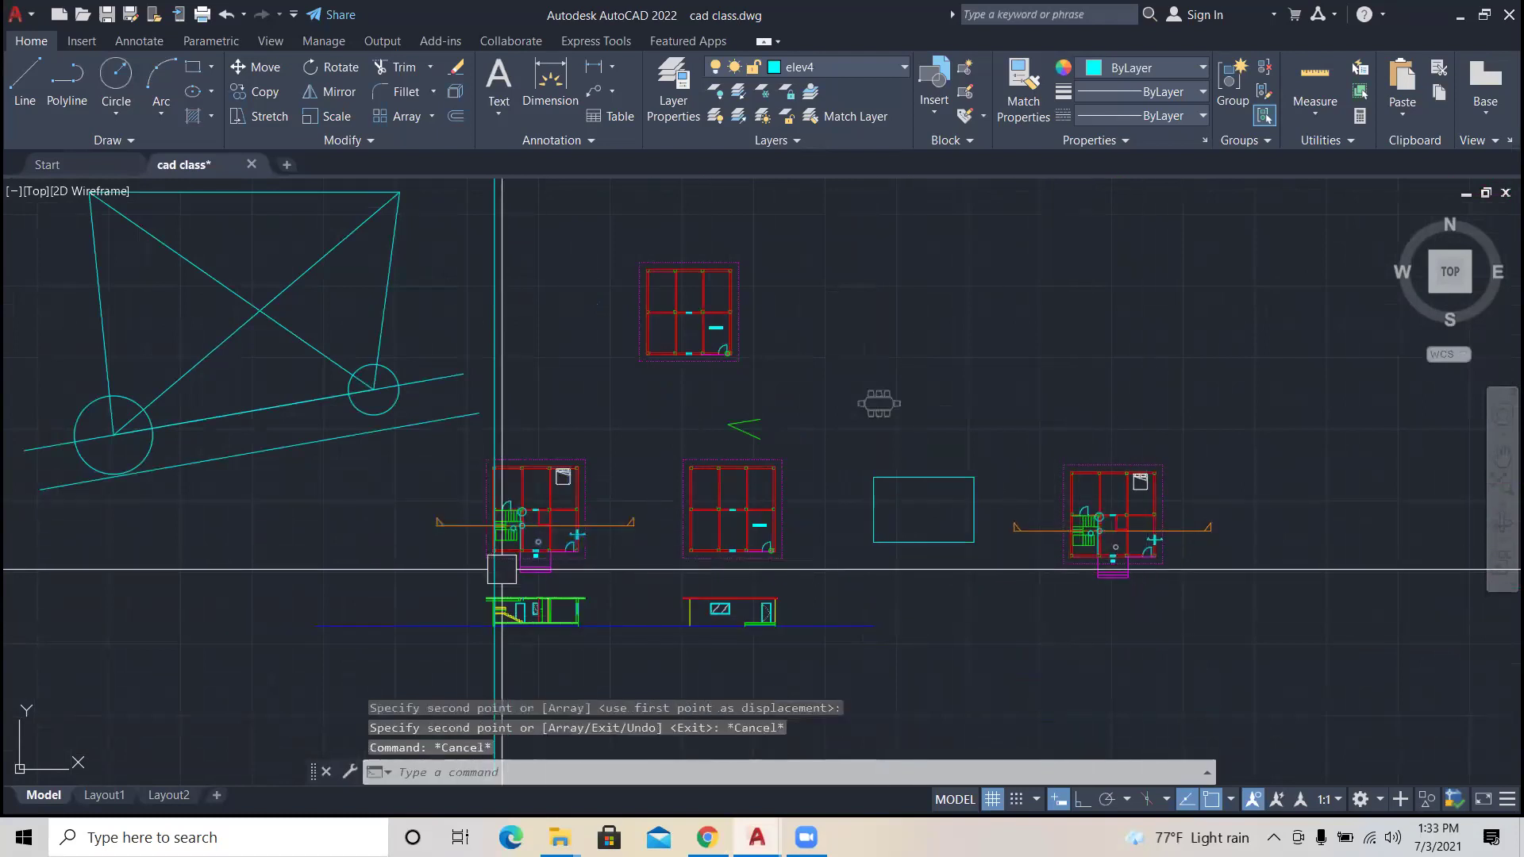
Step: Move the original bedroom floor plan with its section line straight up with Ortho on, leaving space above the section drawing
scroll(465, 568, "up", 2)
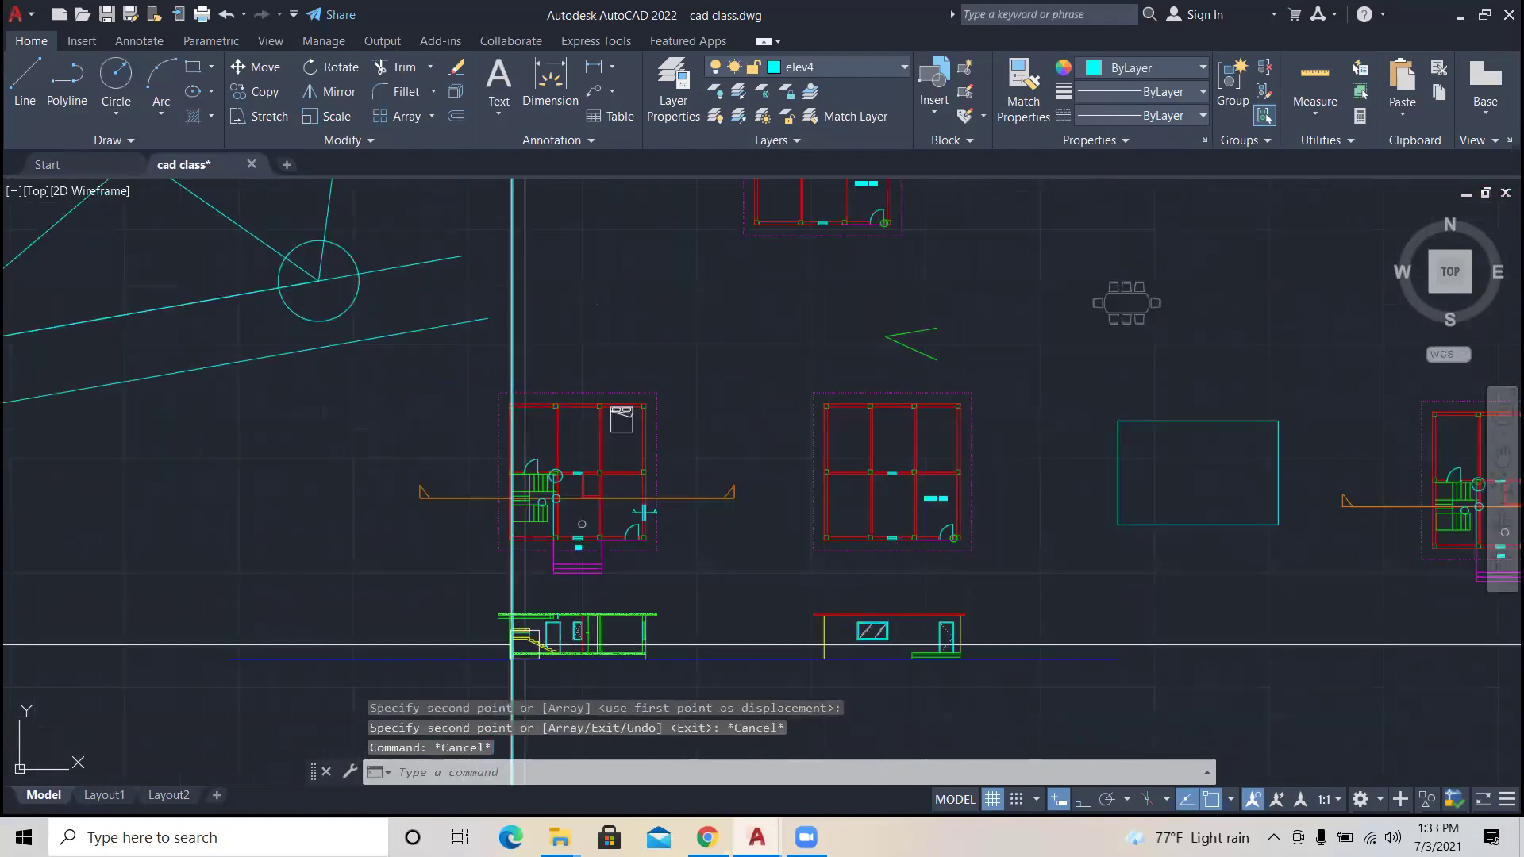
left_click(373, 368)
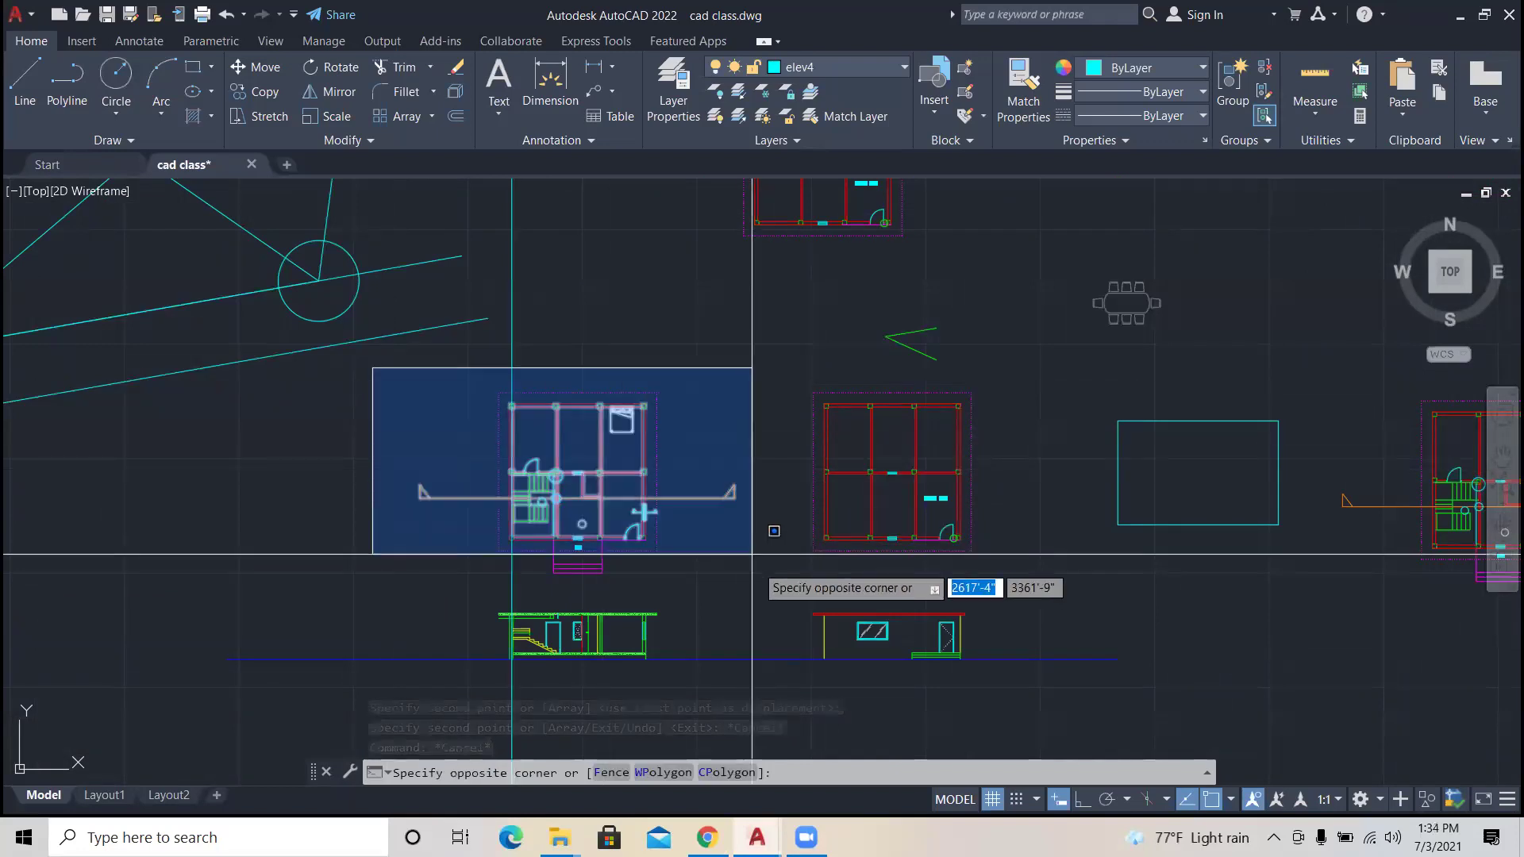
left_click(752, 564)
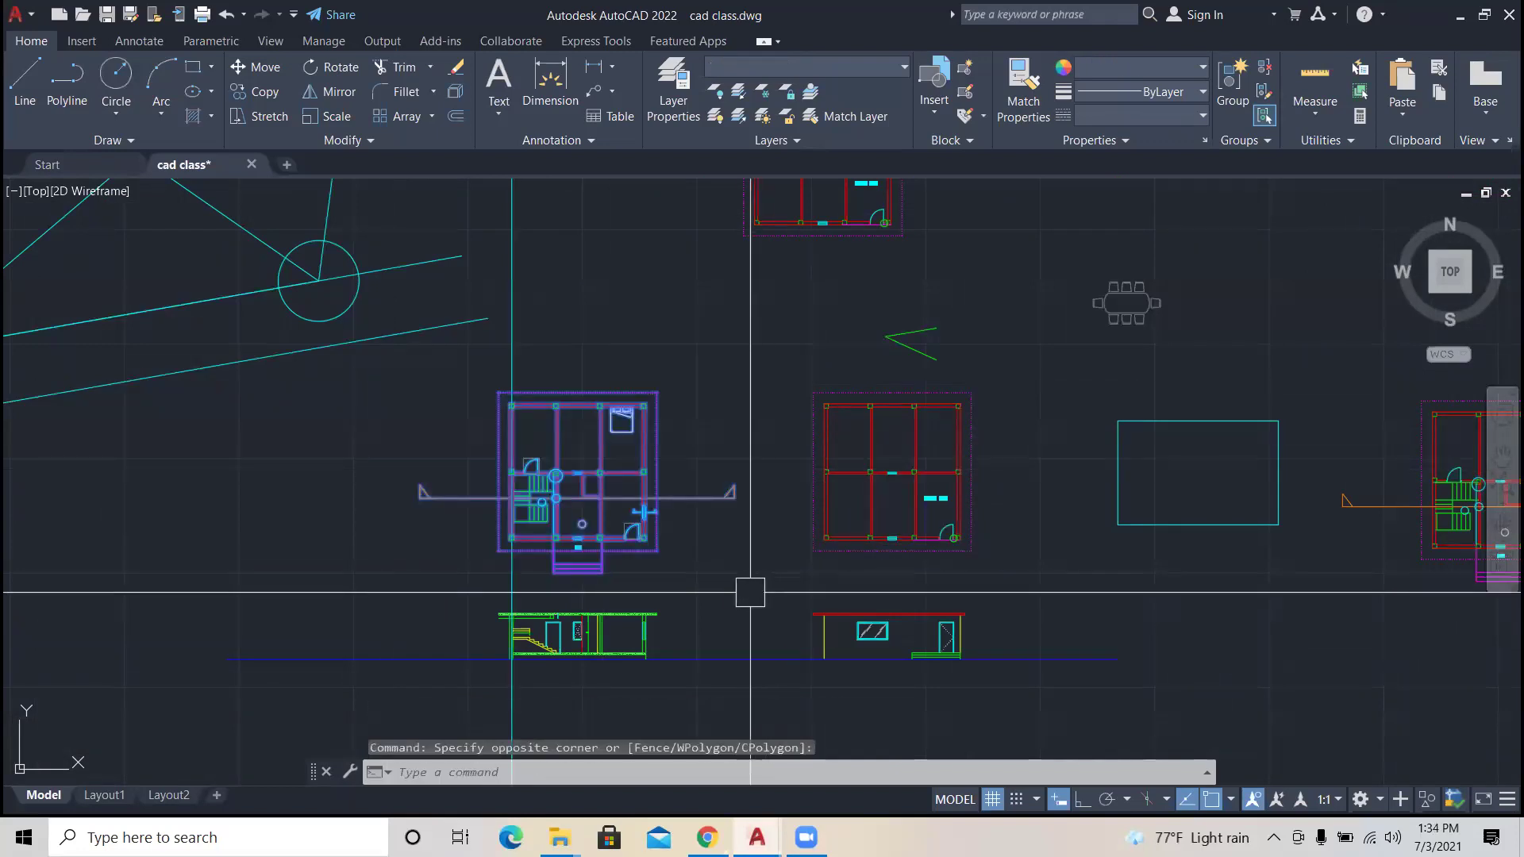
type("g")
key("Return")
type("m")
key("Return")
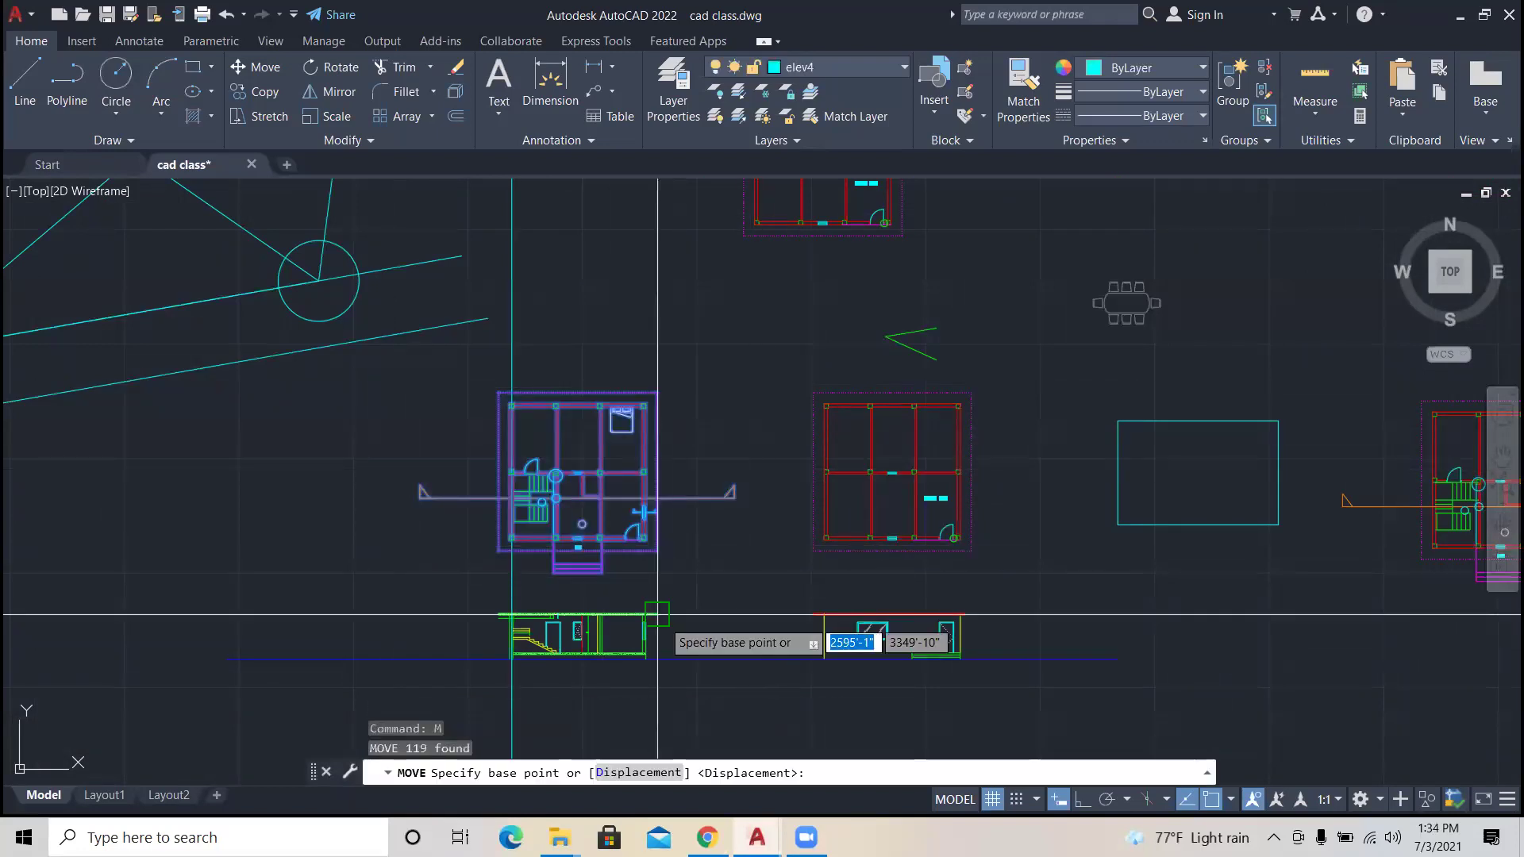
left_click(657, 614)
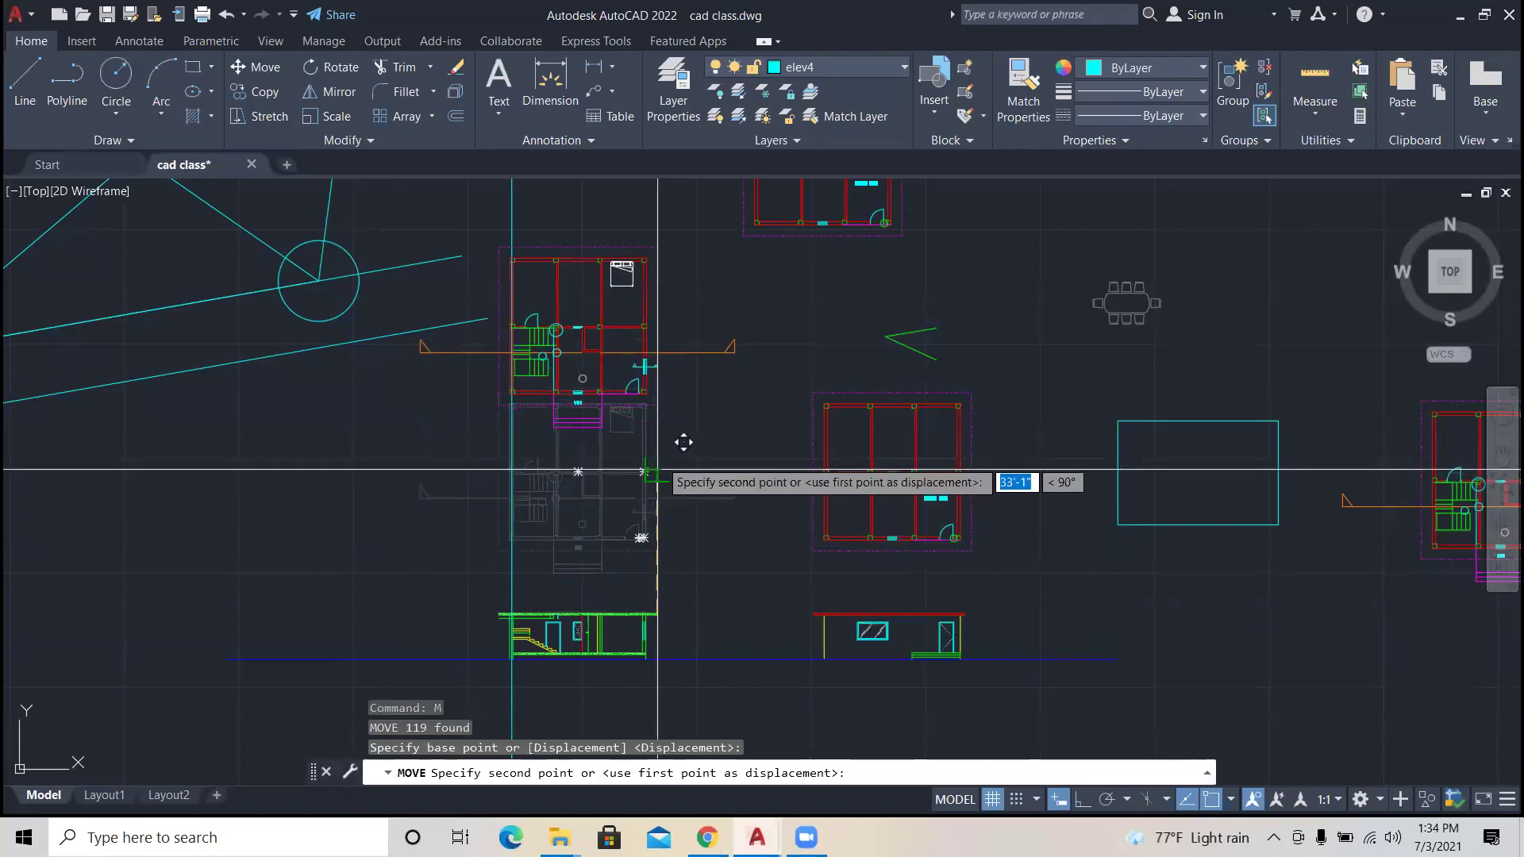
key("F8")
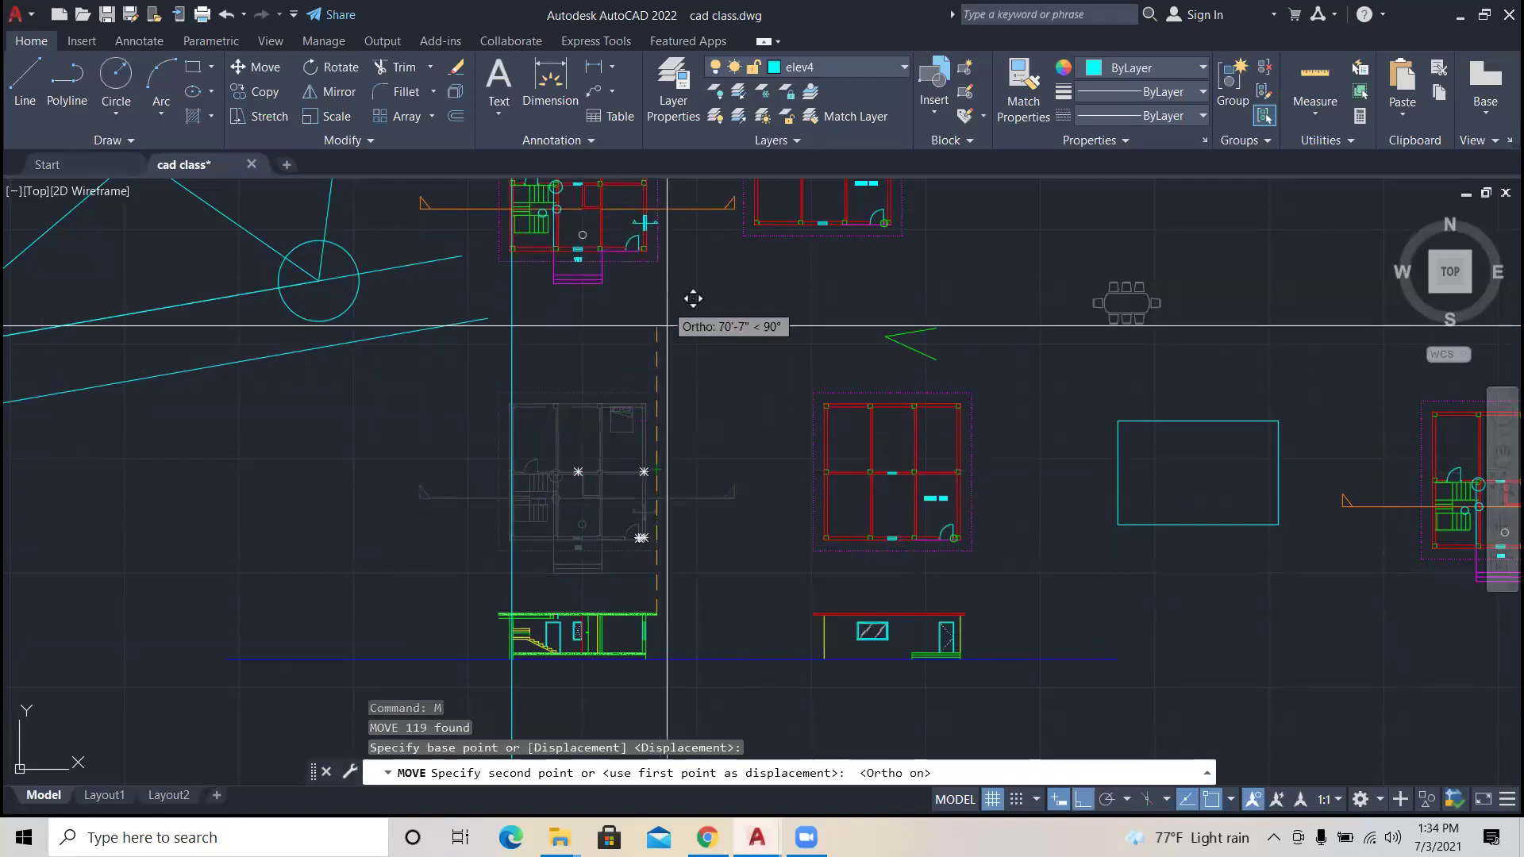
left_click(657, 242)
key("Escape")
key("Escape")
Step: Move the grouped living room plan copy between the bedroom plan and the section, centering its lower-left column on the vertical construction line
scroll(700, 373, "down", 2)
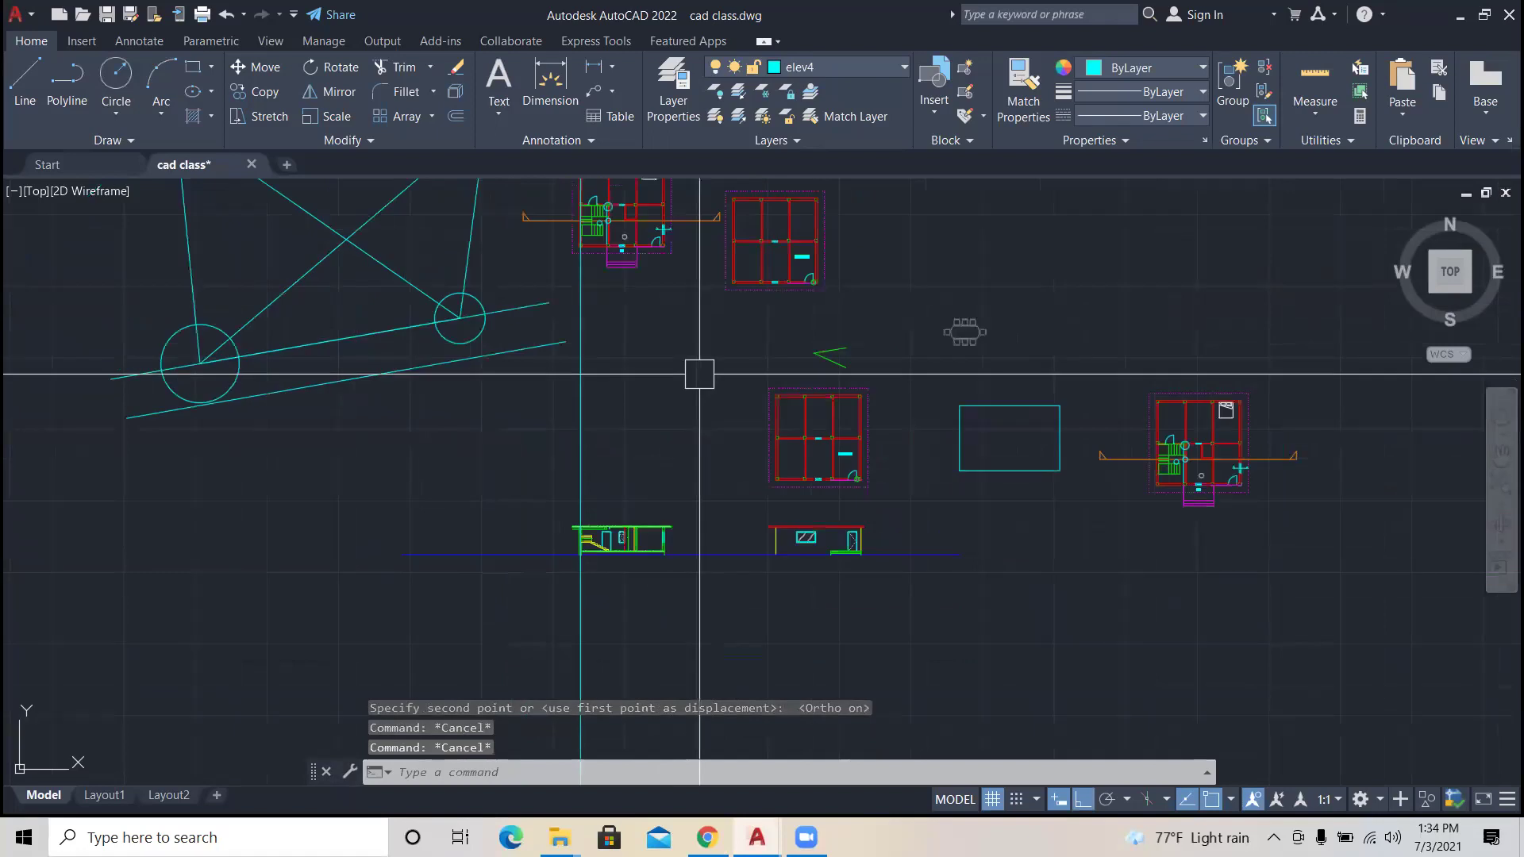
scroll(704, 470, "down", 2)
scroll(750, 274, "up", 2)
left_click(756, 300)
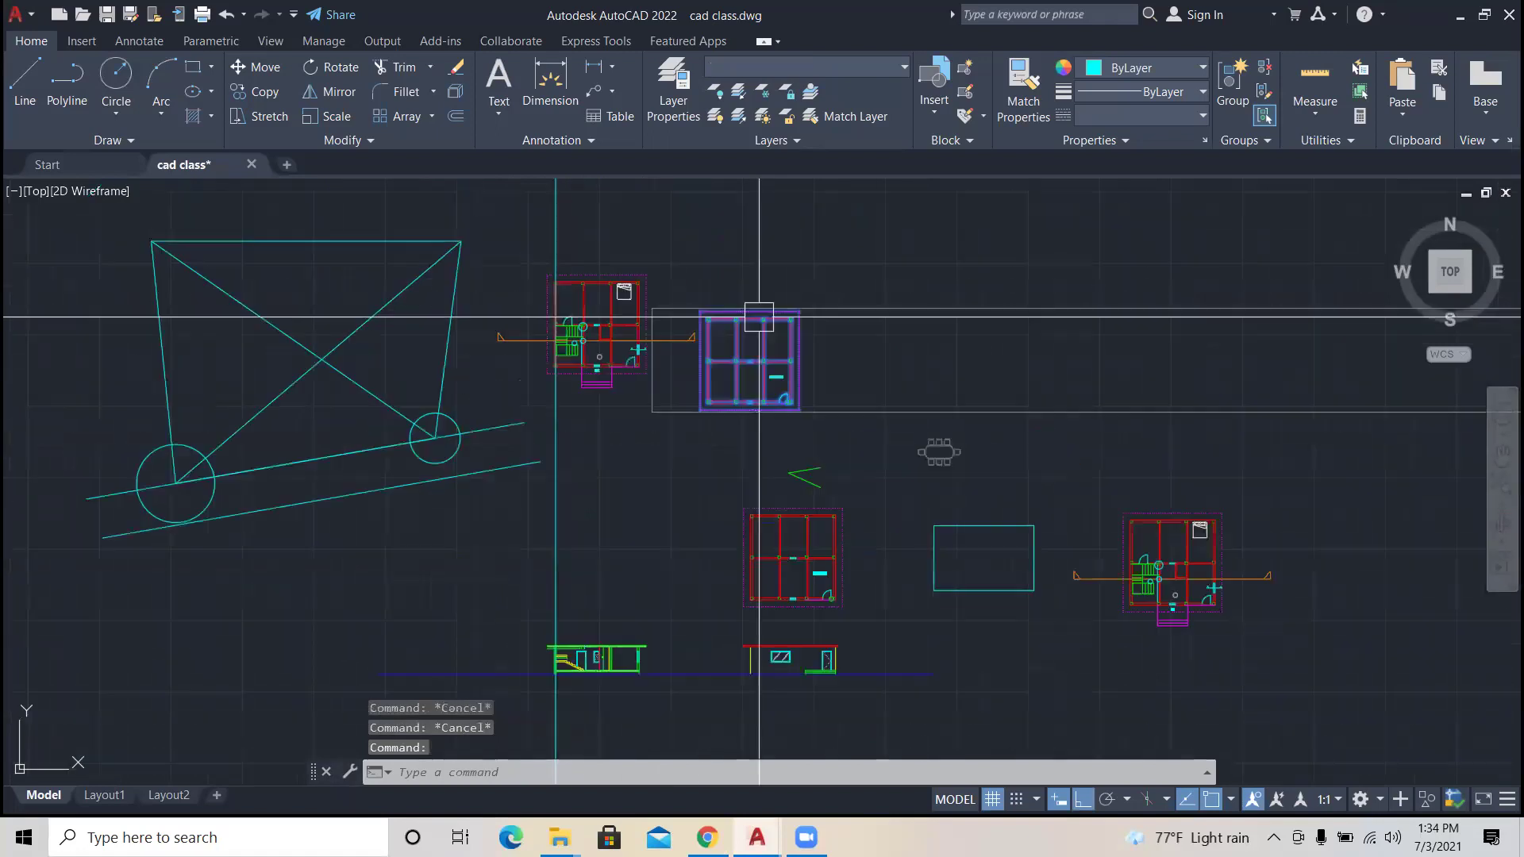
scroll(703, 404, "up", 5)
type("M")
key("Return")
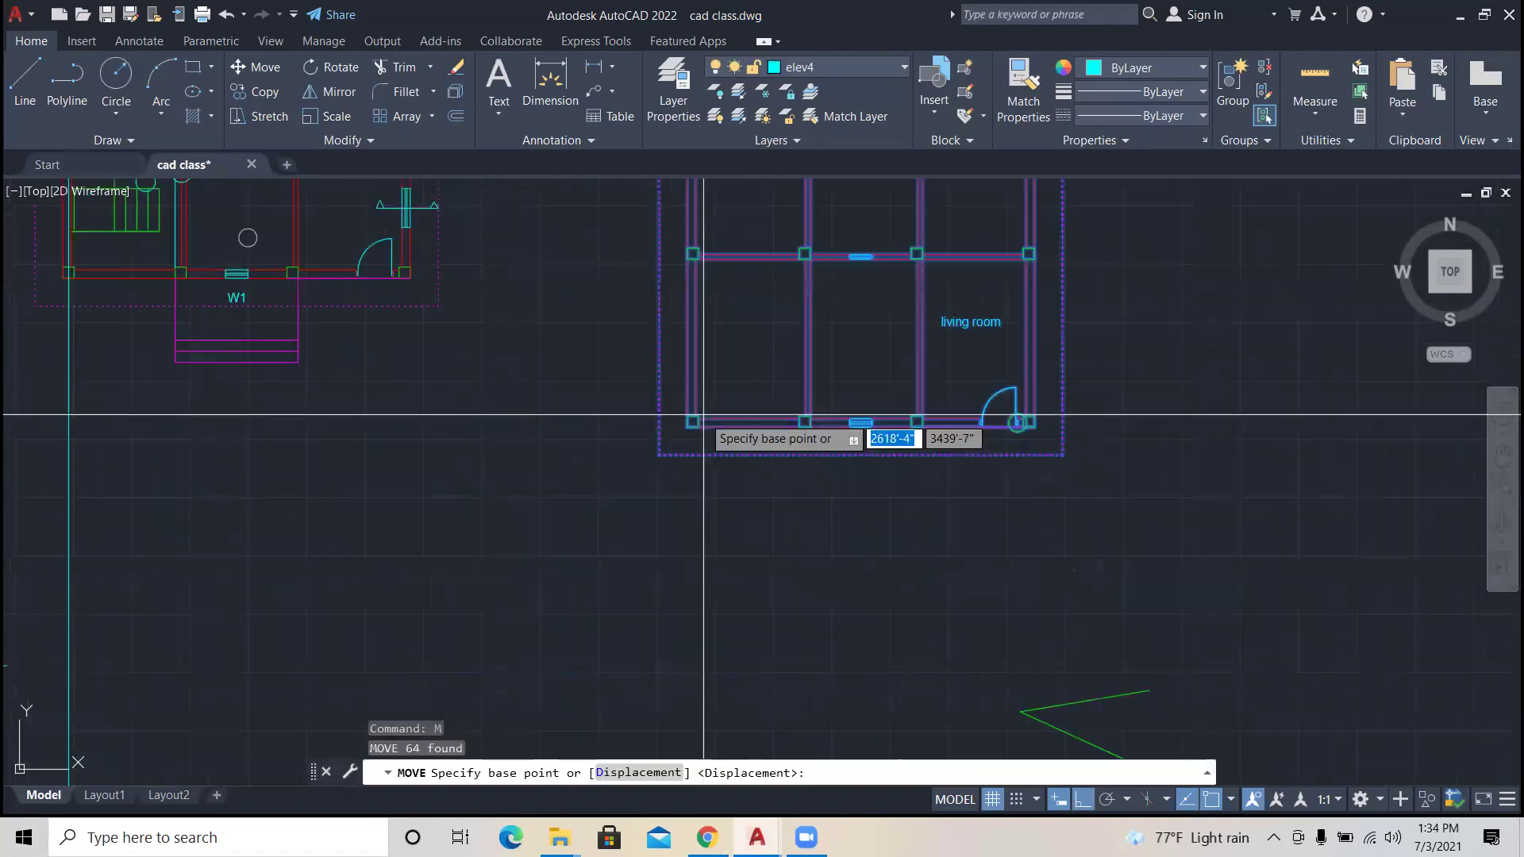
left_click(704, 415)
scroll(674, 443, "up", 4)
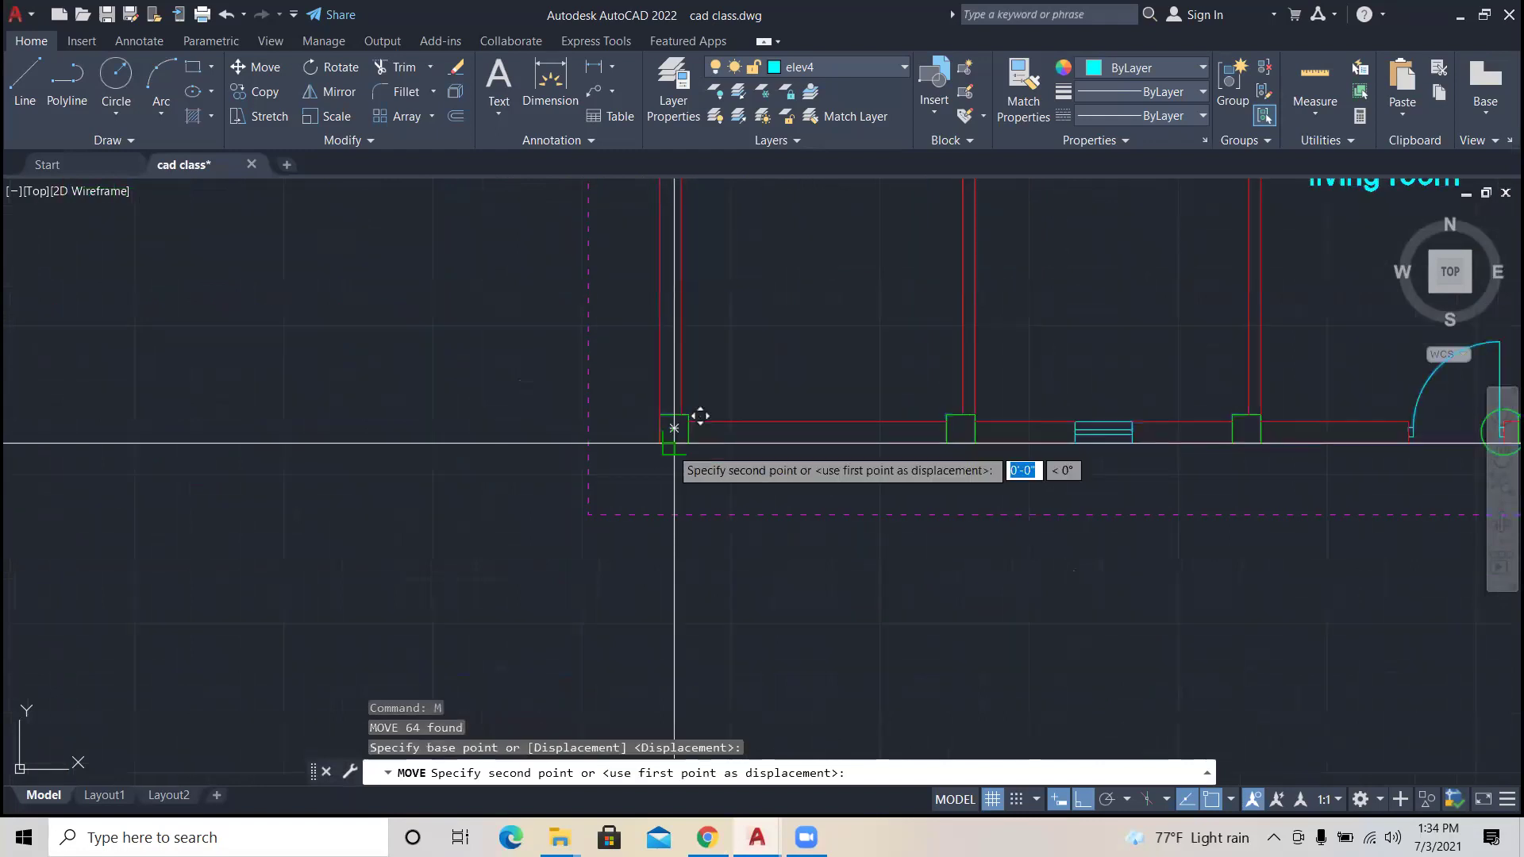
scroll(674, 442, "down", 4)
scroll(750, 519, "down", 6)
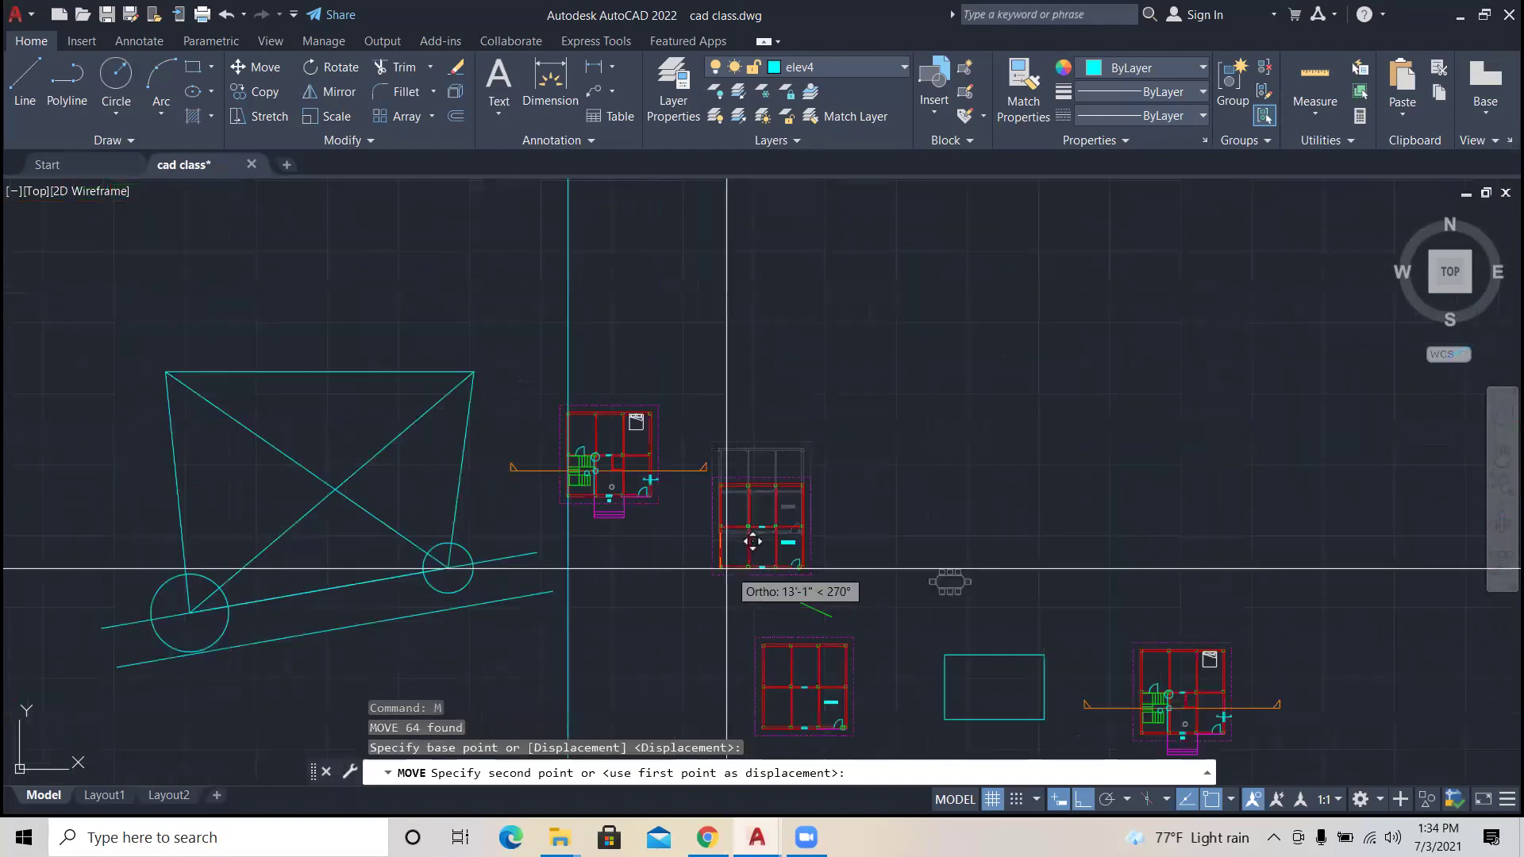
key("F8")
middle_click_drag(566, 644, 778, 501)
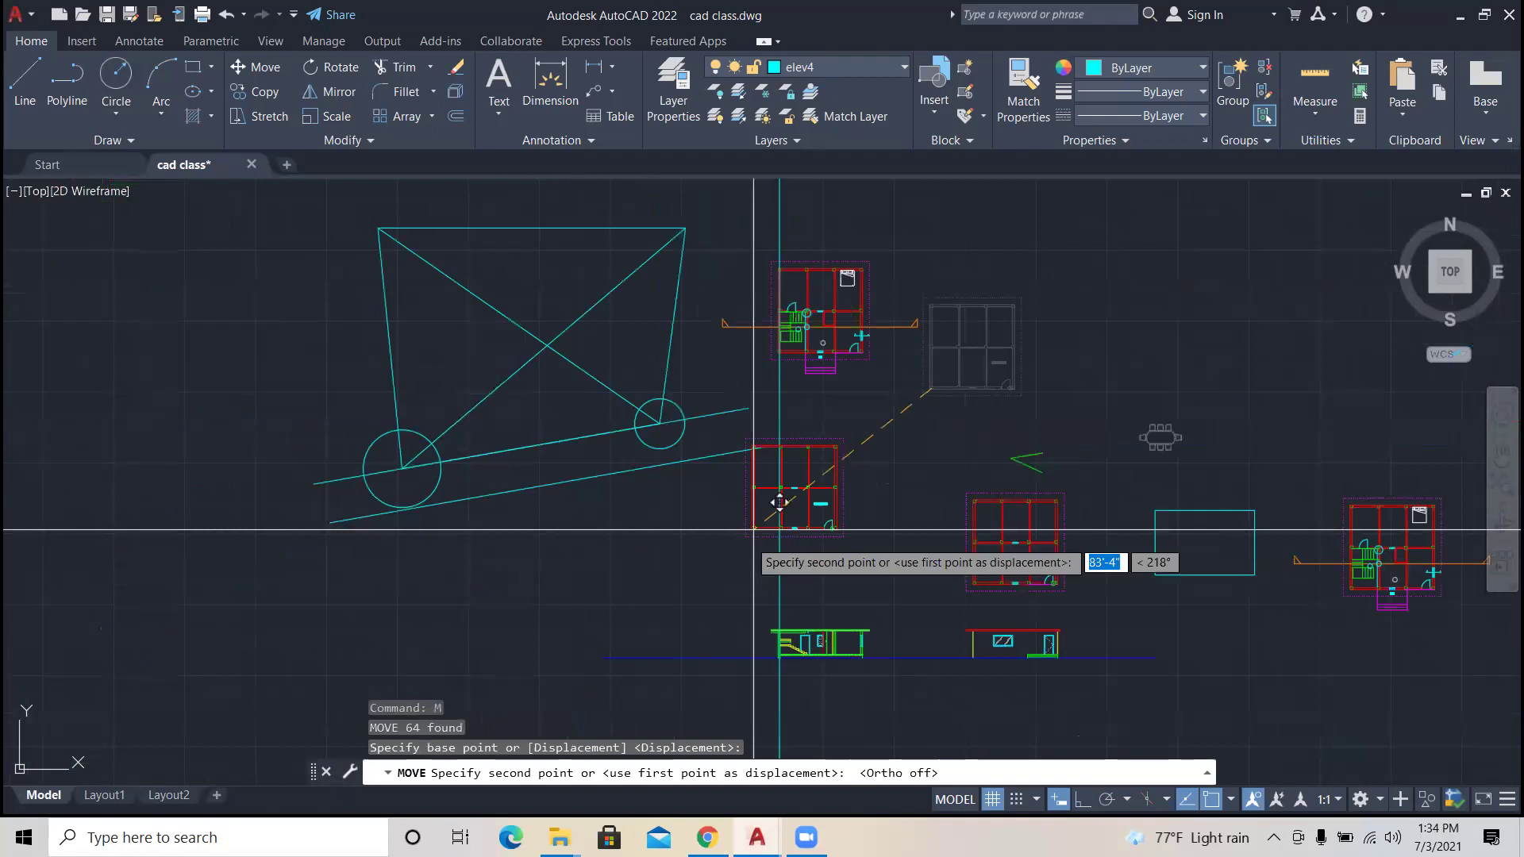
scroll(779, 501, "up", 8)
key("Escape")
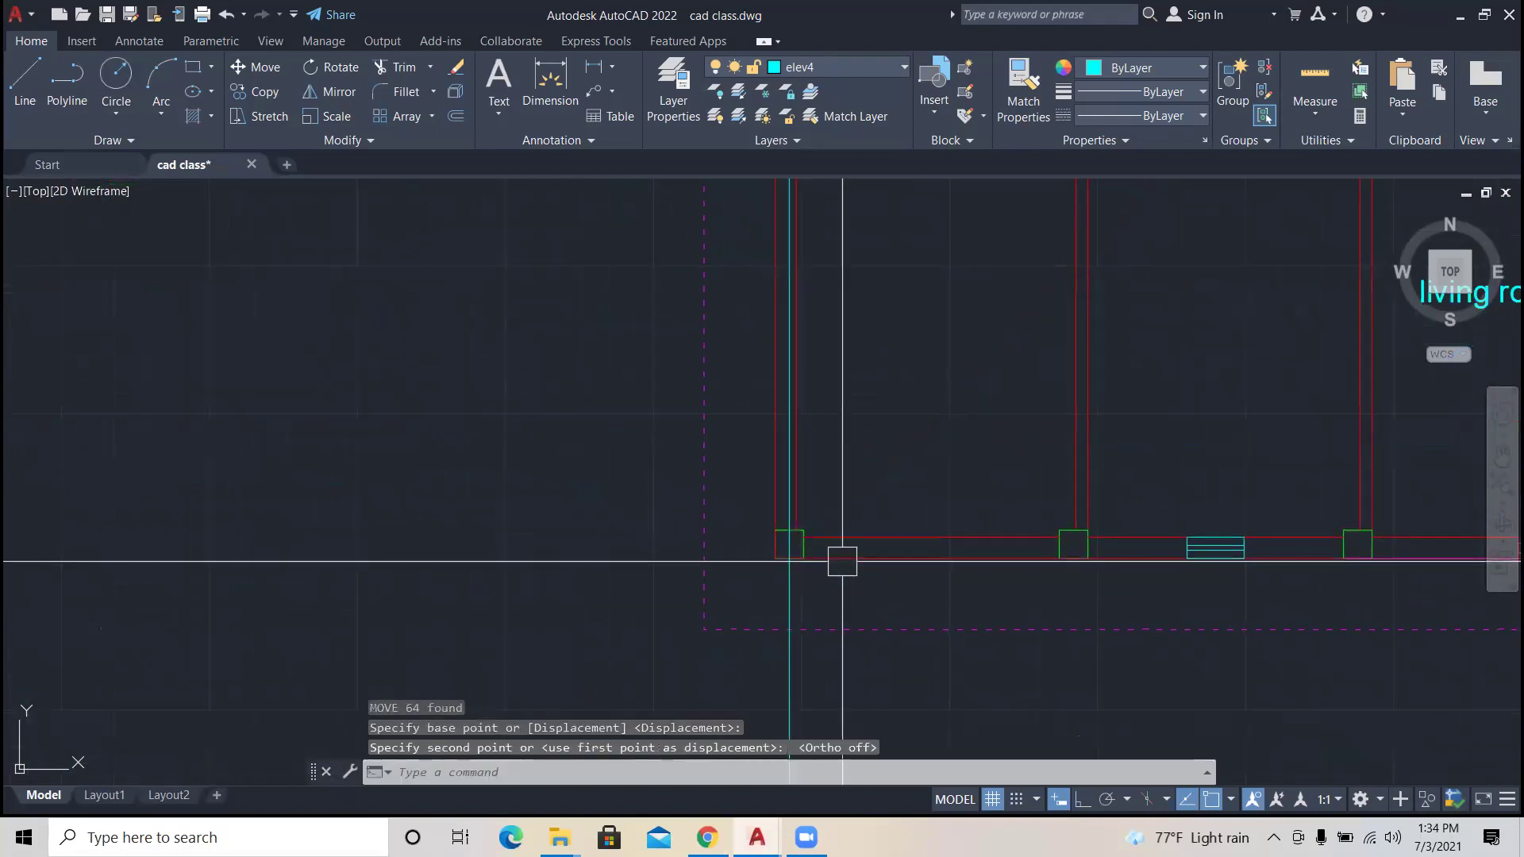
key("Escape")
Step: Examine the moved living room plan's alignment with the construction line, the bedroom plan above and the section below
scroll(848, 519, "down", 5)
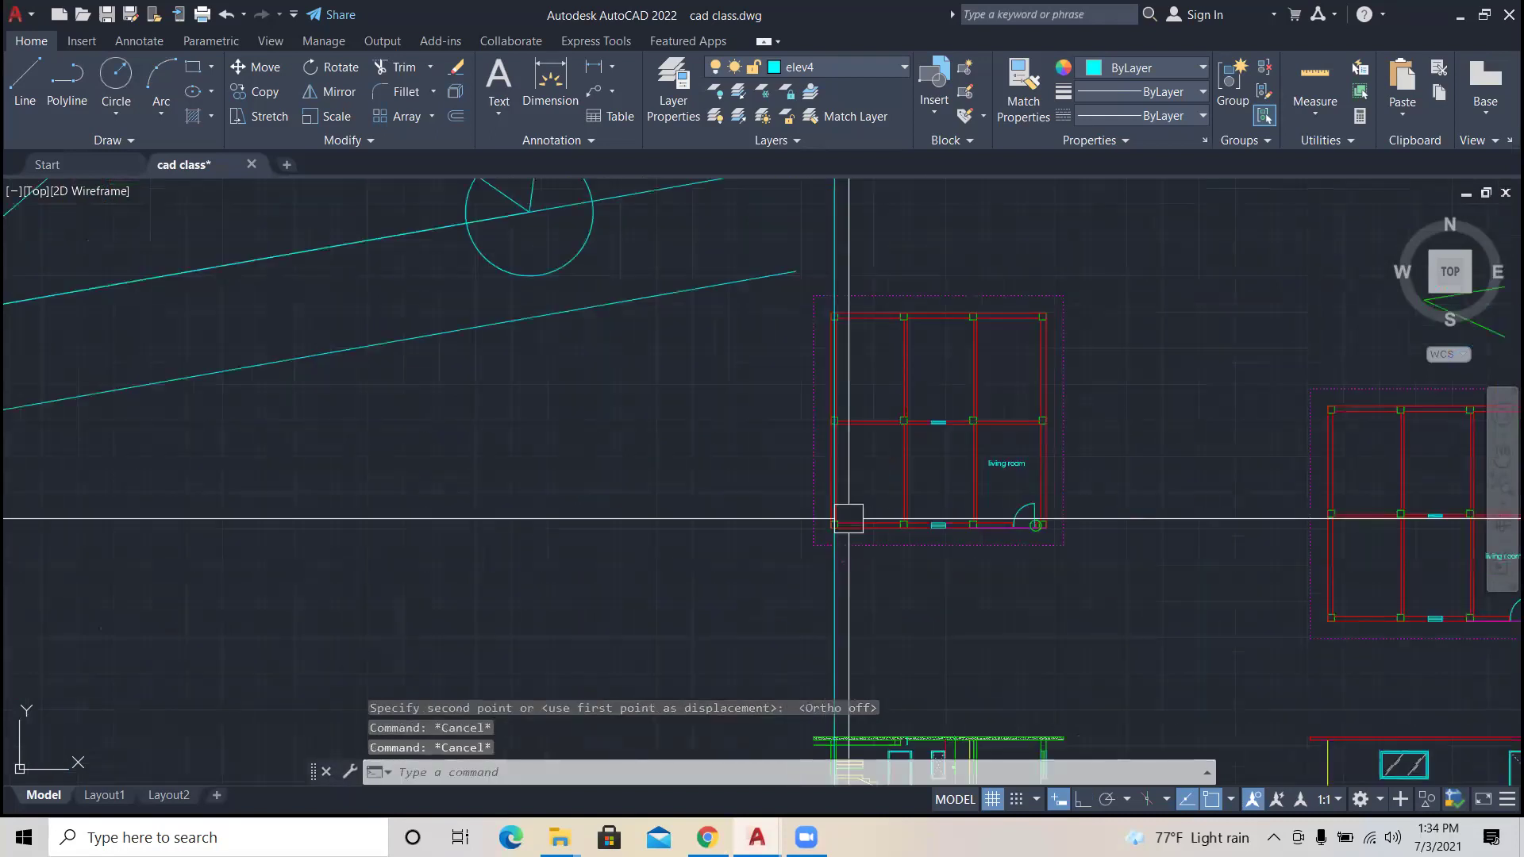
scroll(849, 519, "up", 4)
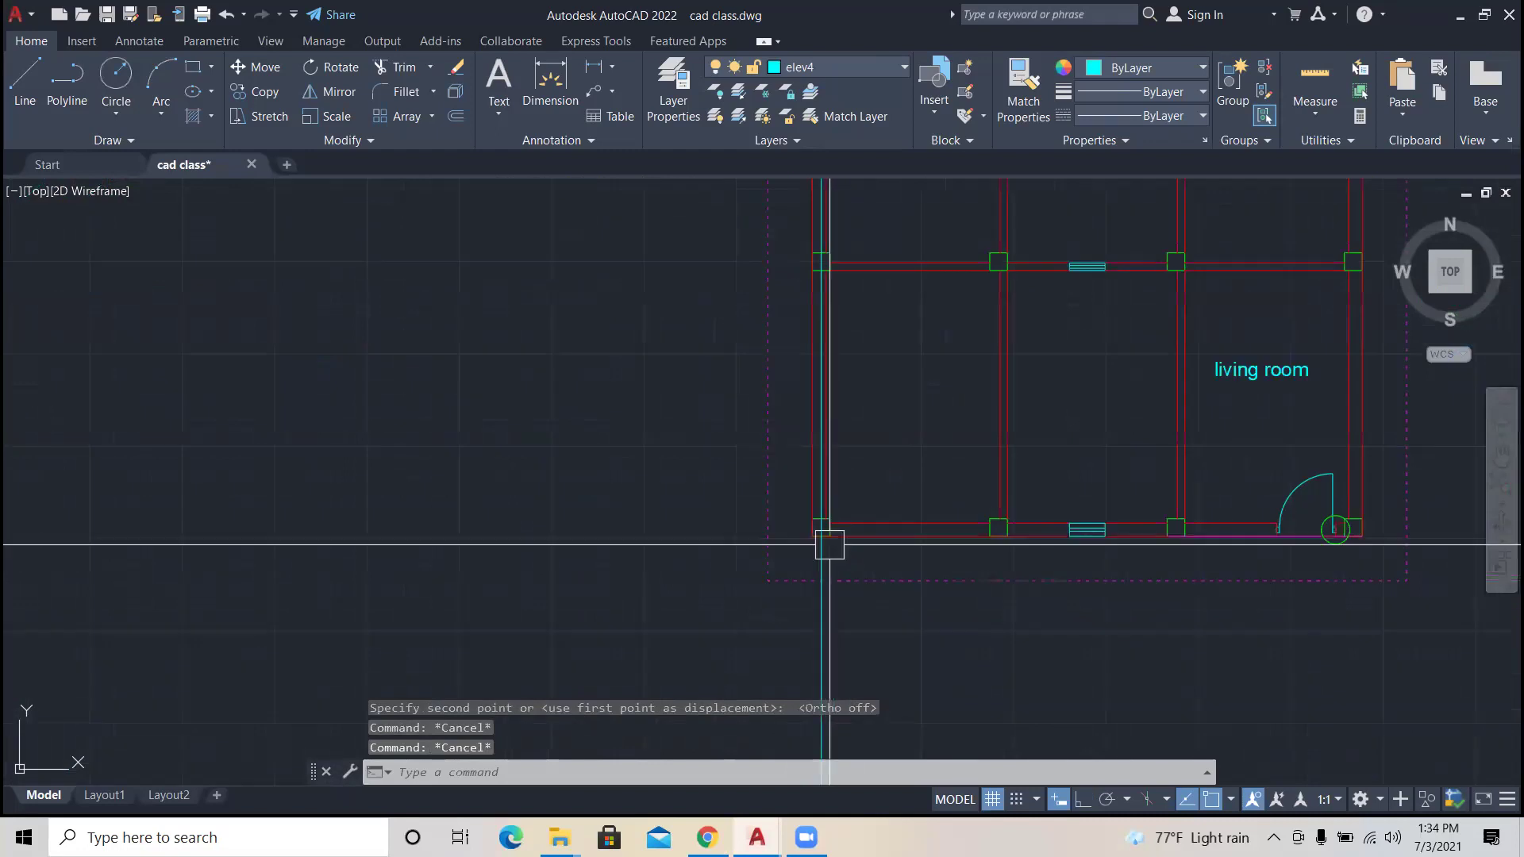
scroll(830, 545, "down", 4)
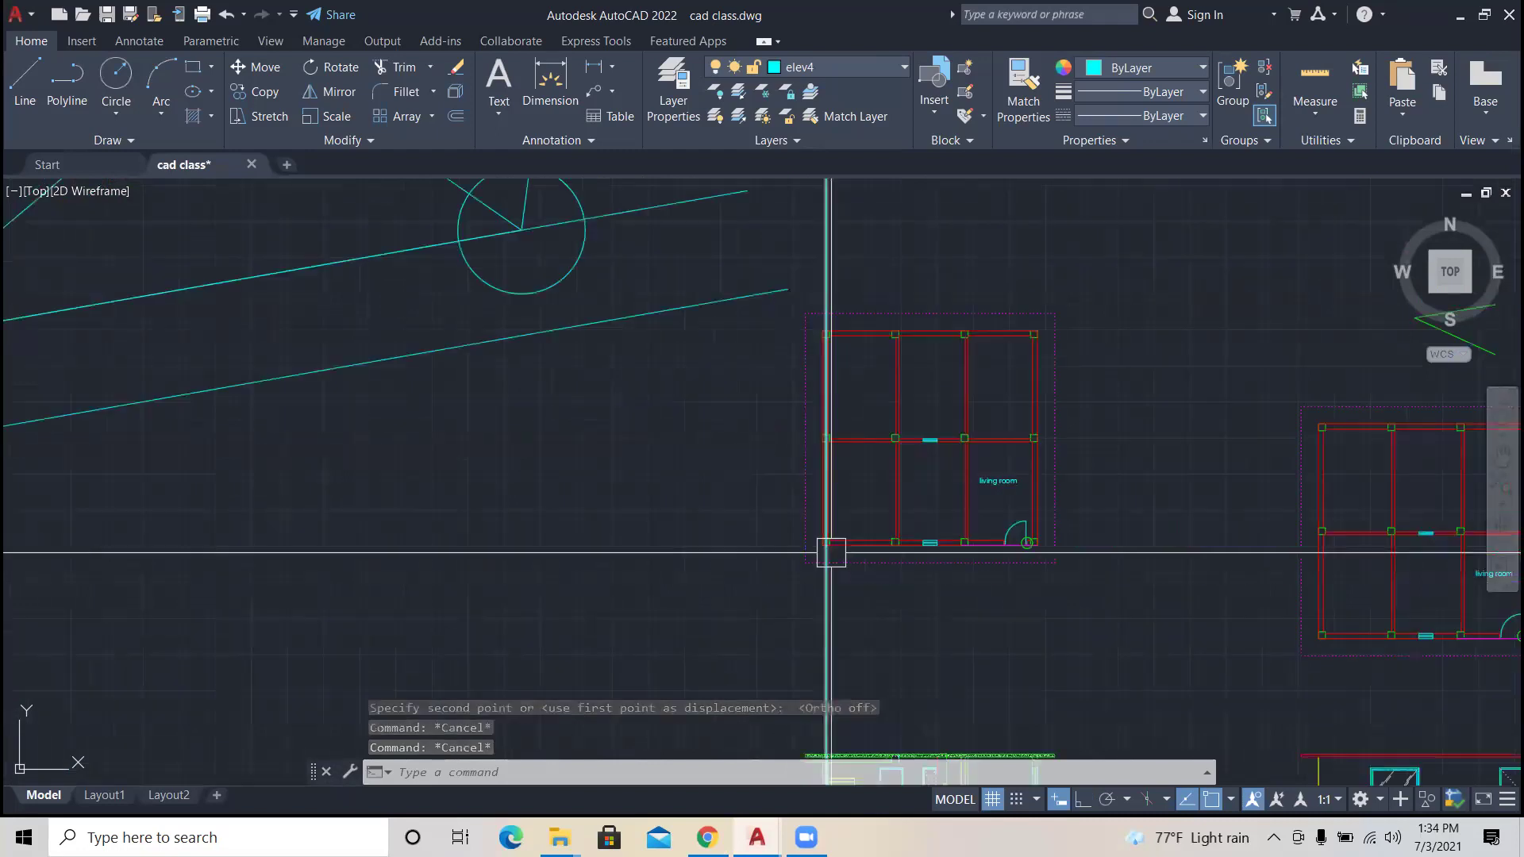
scroll(830, 556, "down", 2)
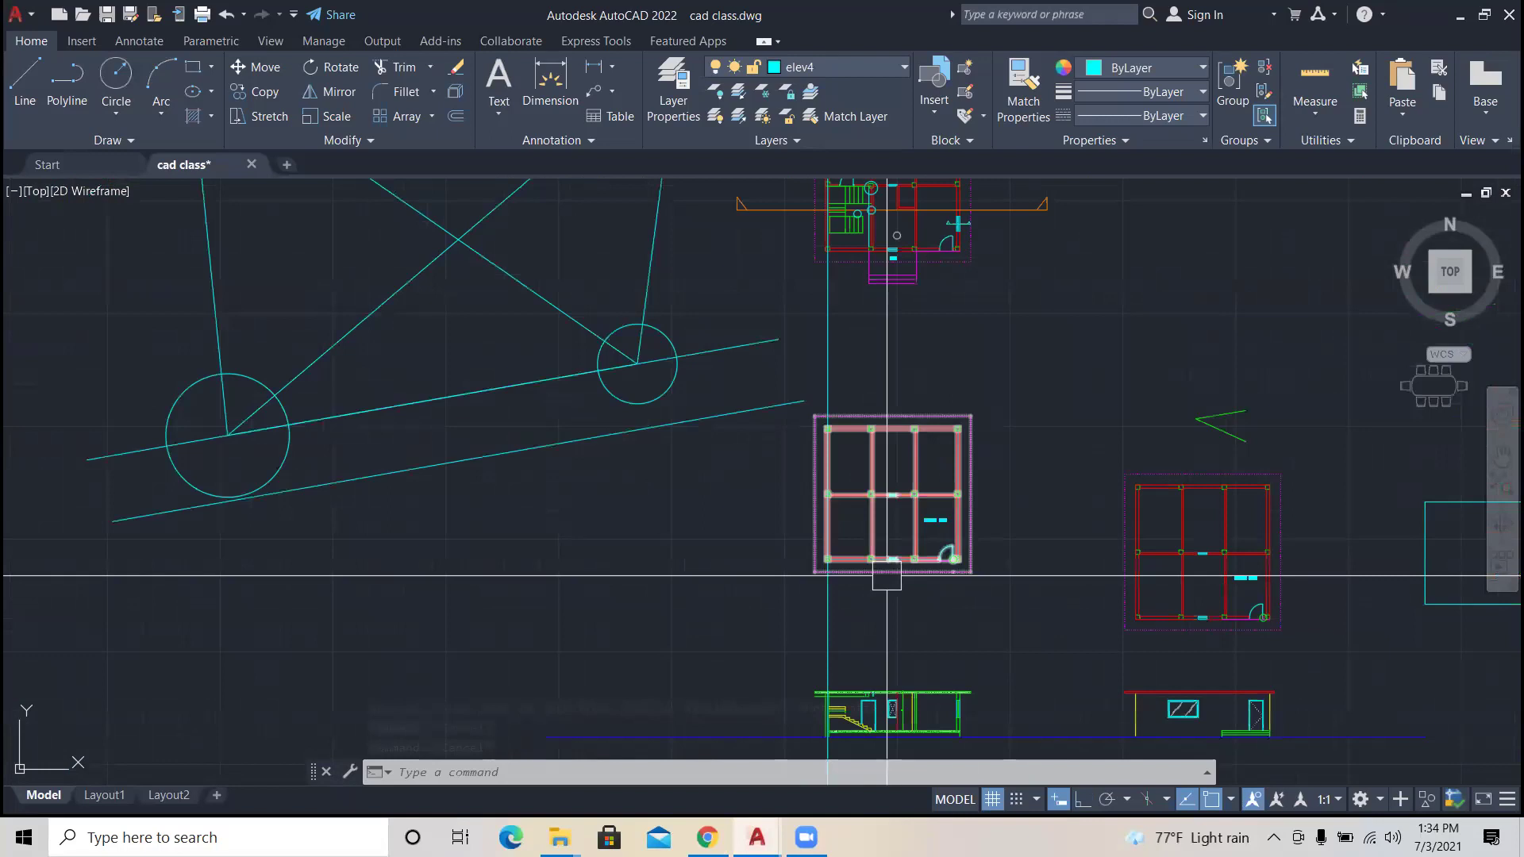
middle_click_drag(887, 576, 903, 564)
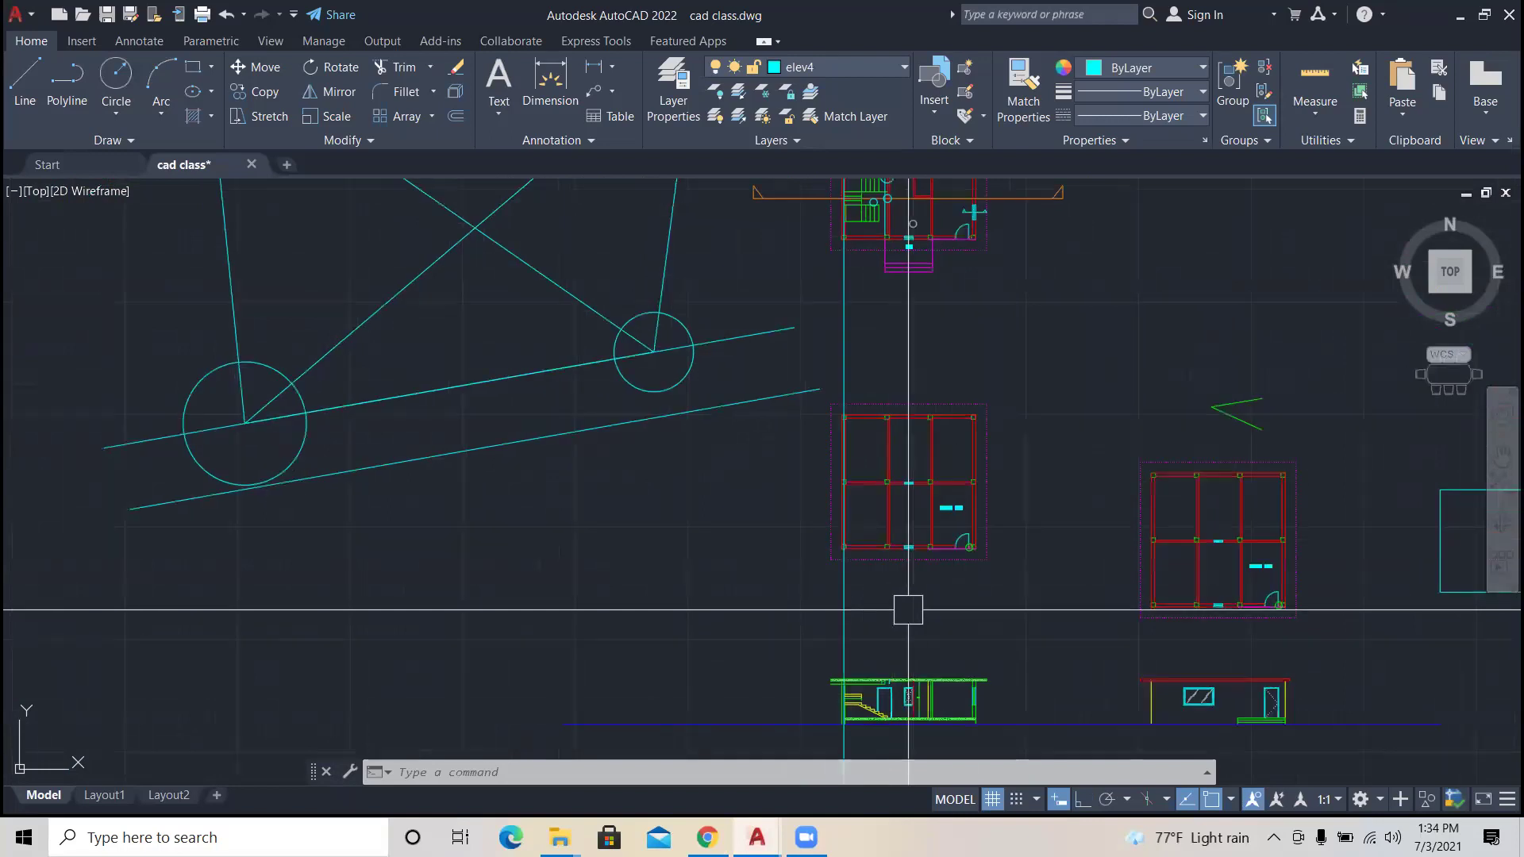
key("Escape")
key("Escape")
key("Escape")
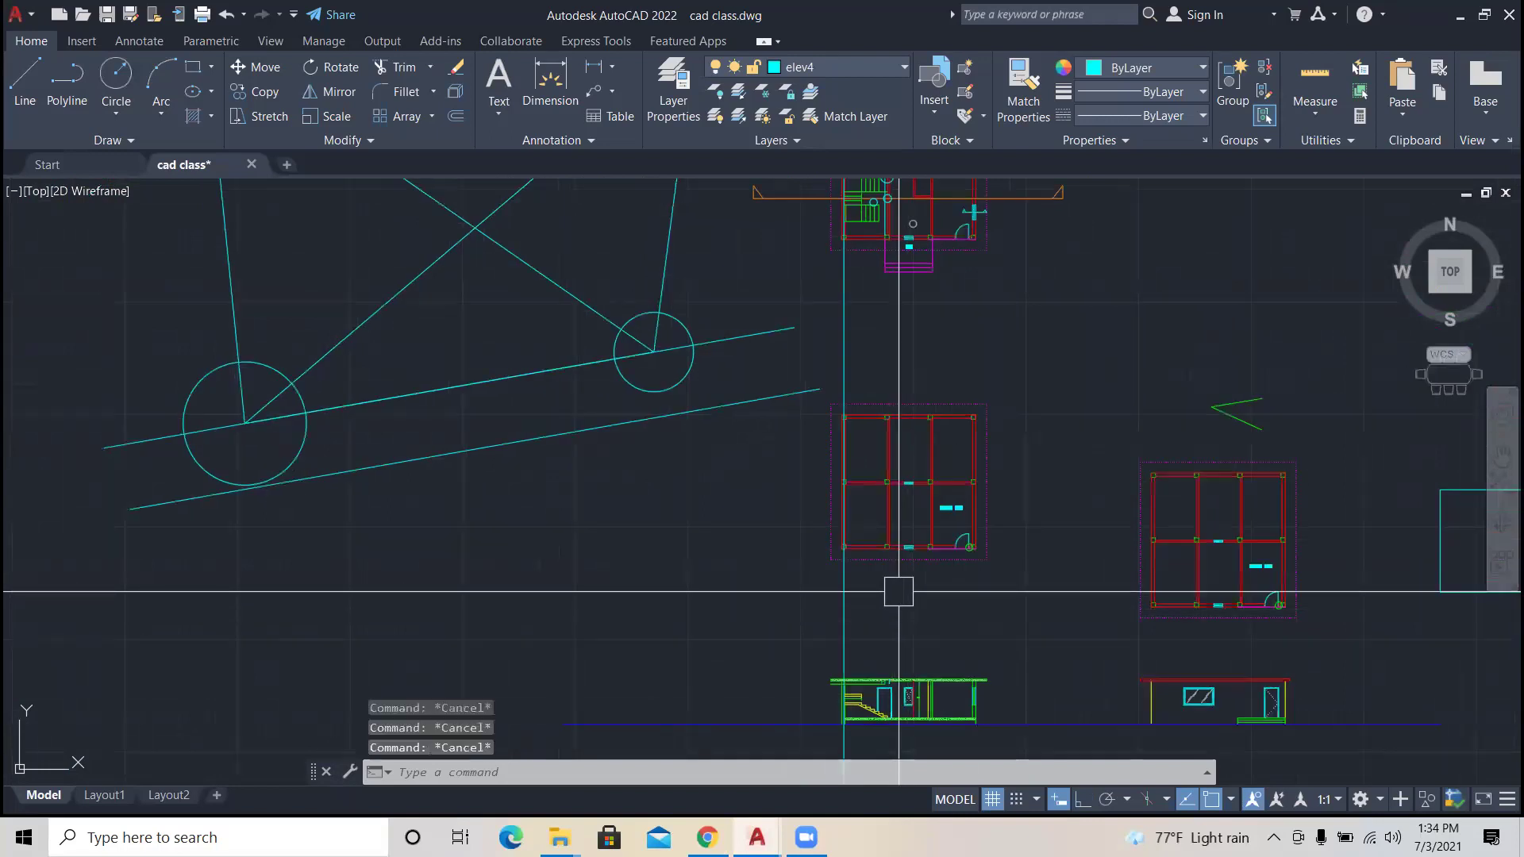
scroll(941, 688, "down", 2)
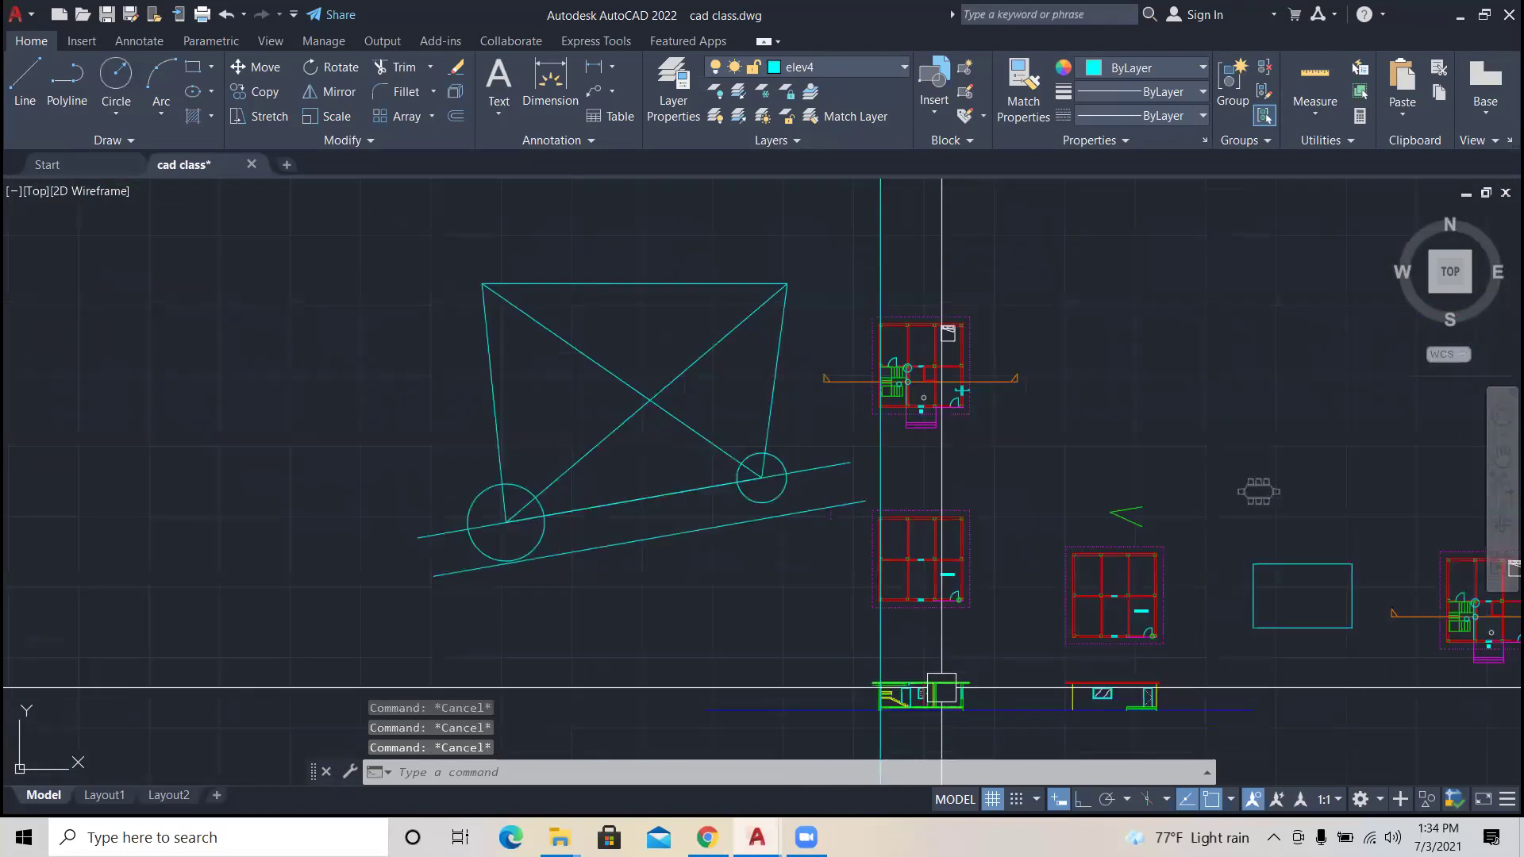
scroll(941, 687, "up", 2)
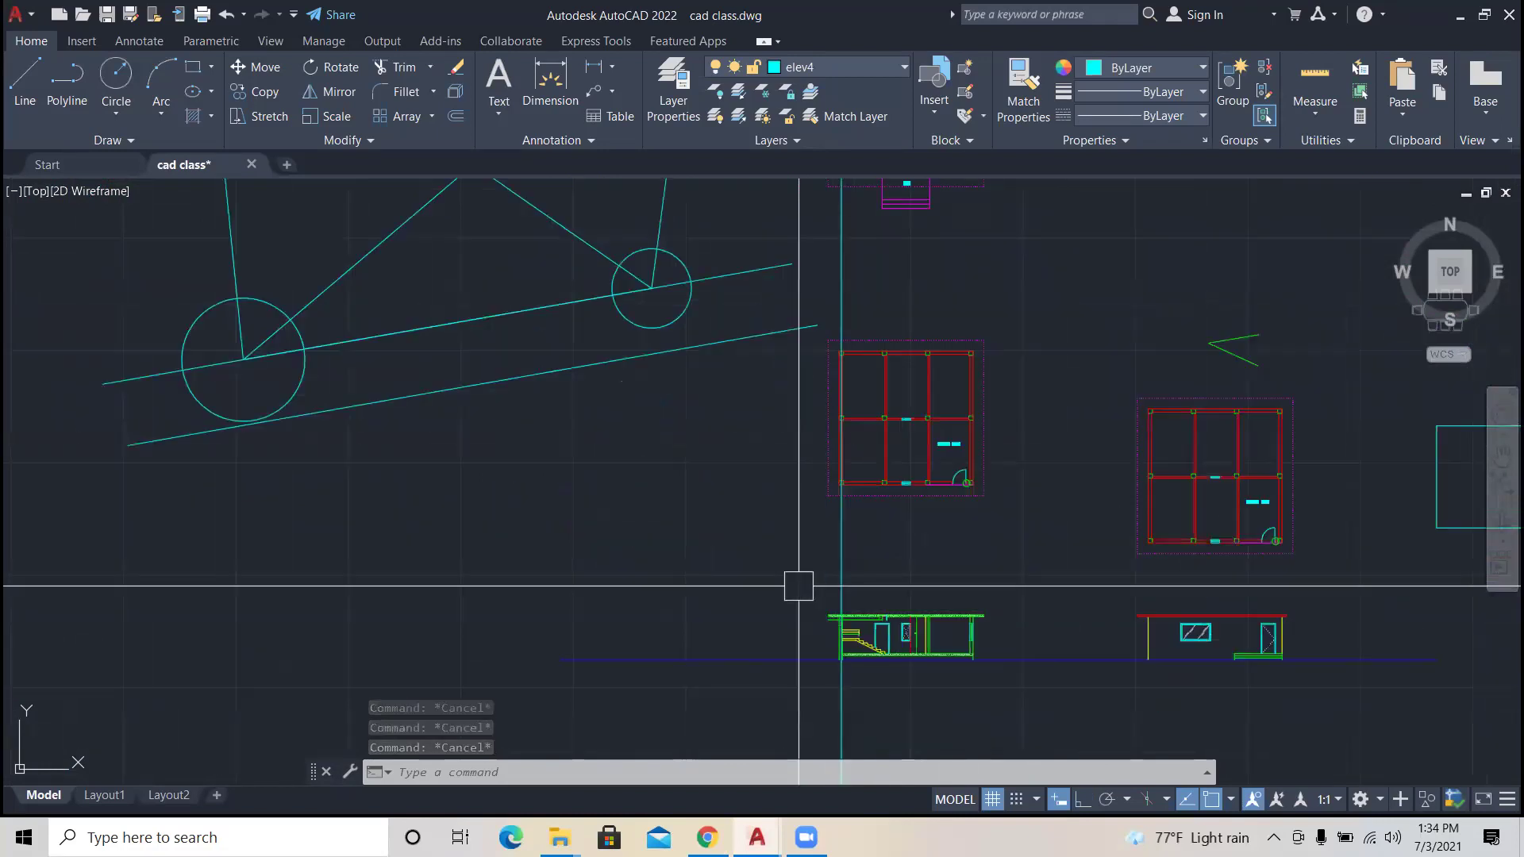
left_click(796, 586)
key("Escape")
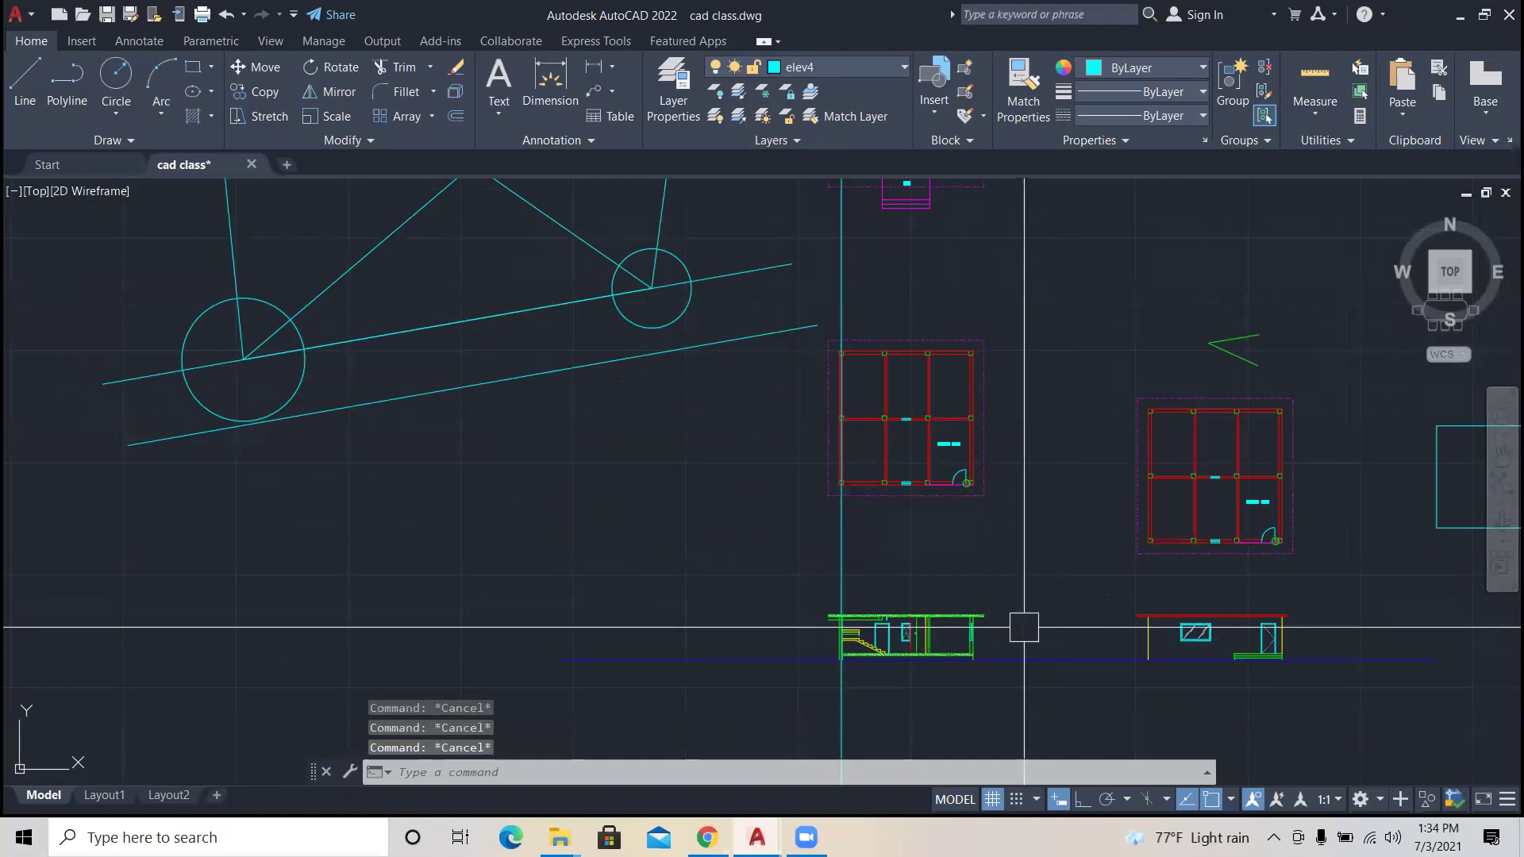
Step: Start a vertical construction line for projecting between the moved living room plan and the section drawing below it
type("XL")
key("Return")
type("v")
key("Return")
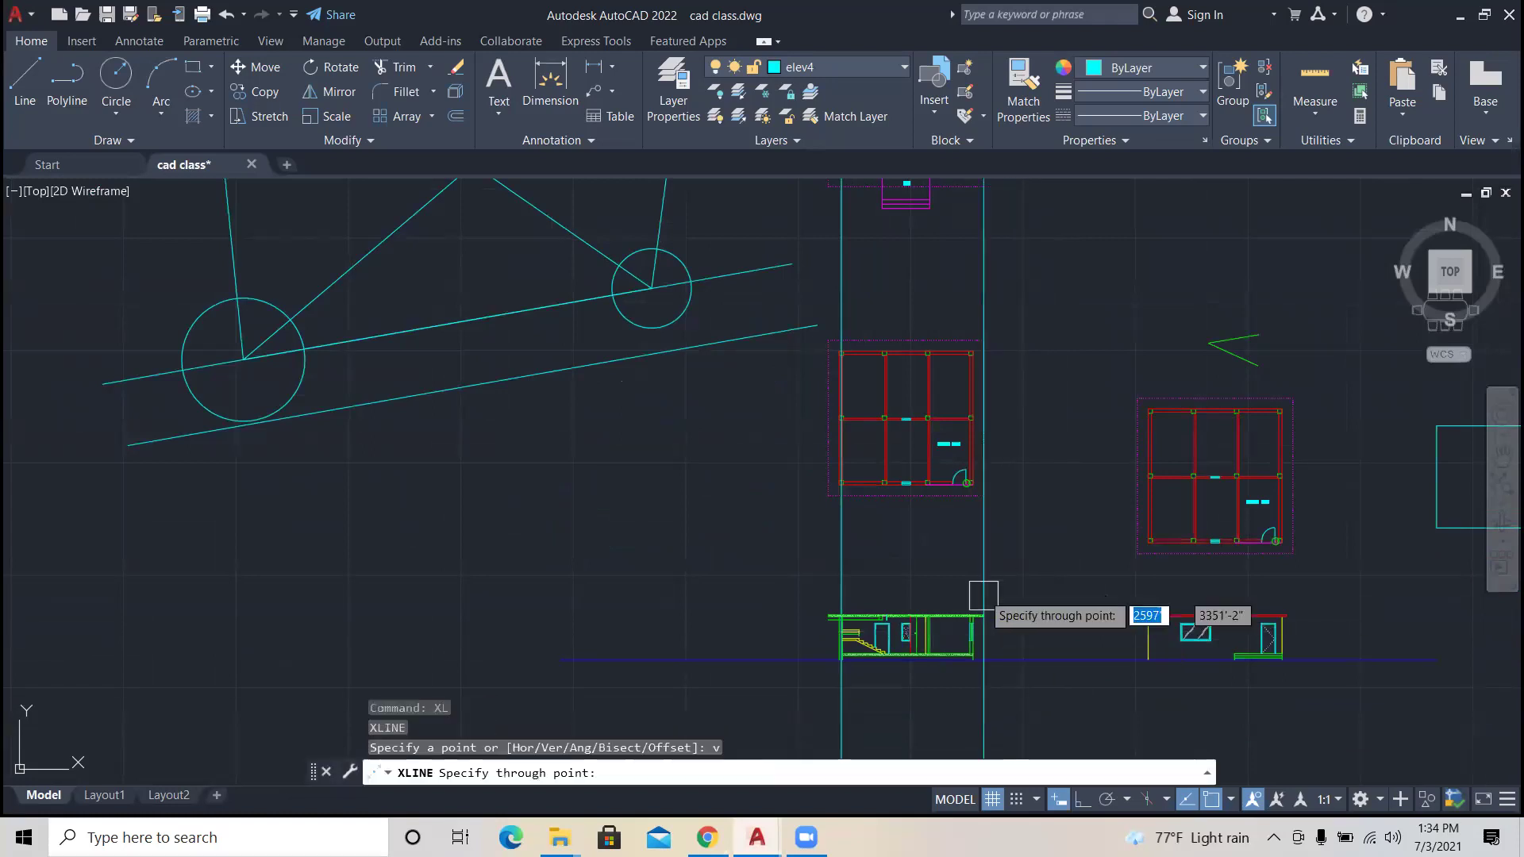
Step: Place vertical construction lines through both sides of the living room door opening in the plan's front wall
scroll(968, 483, "up", 5)
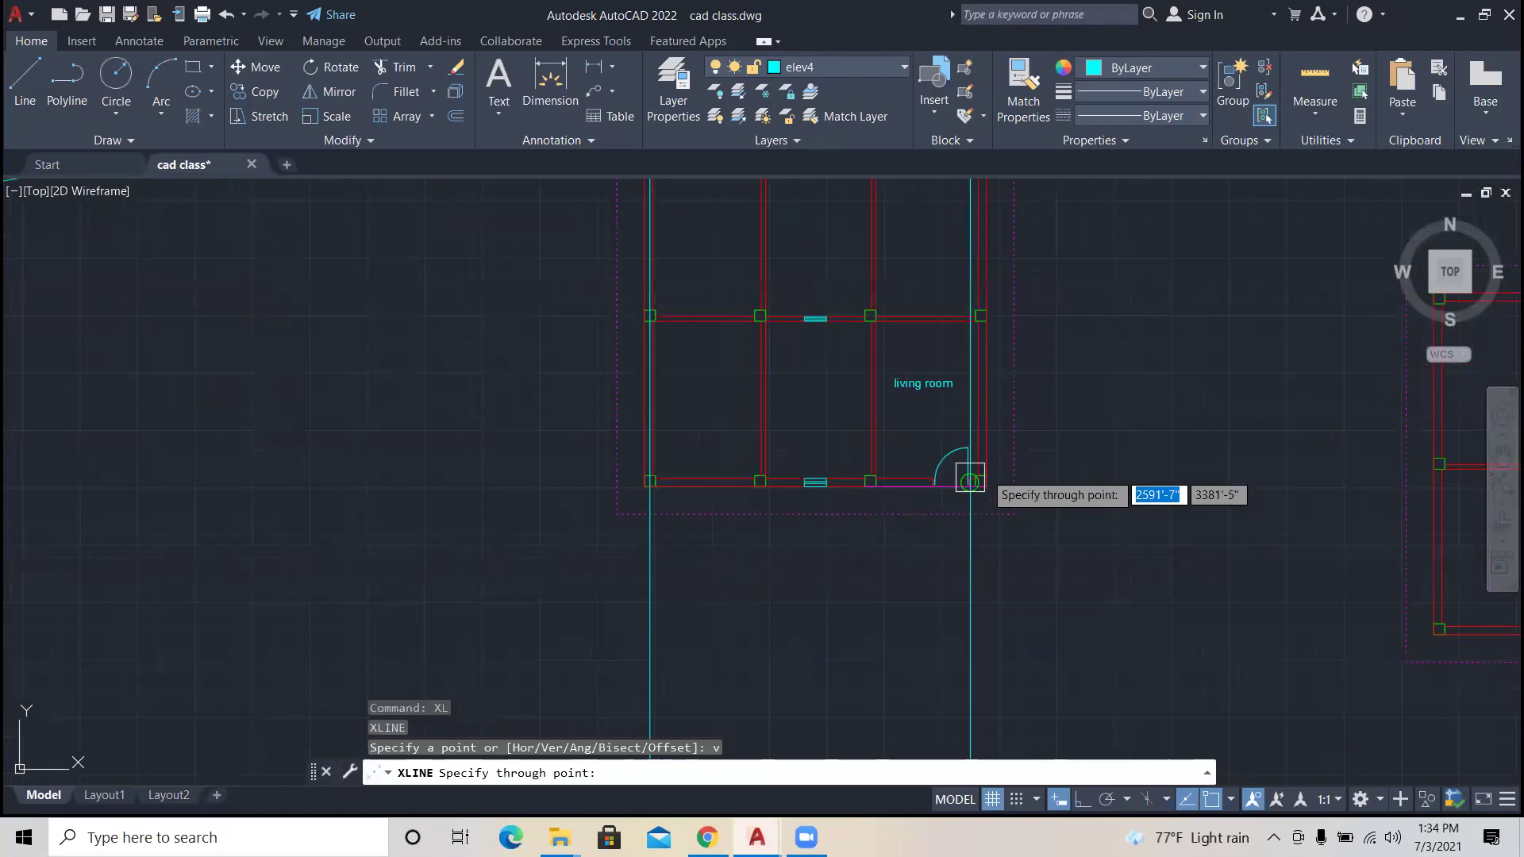
scroll(970, 481, "up", 3)
scroll(970, 483, "up", 4)
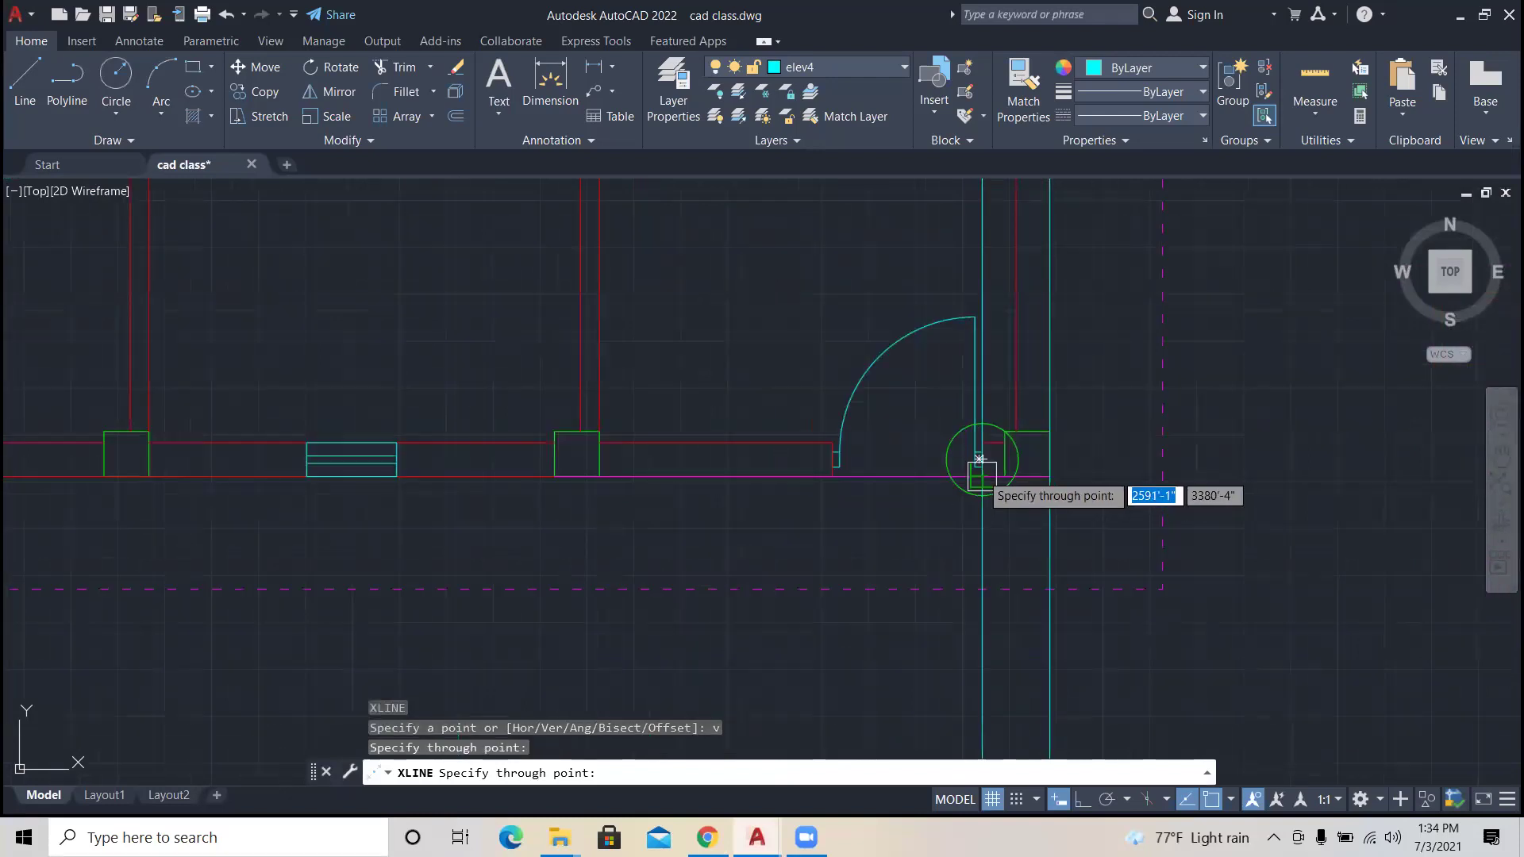
left_click(982, 476)
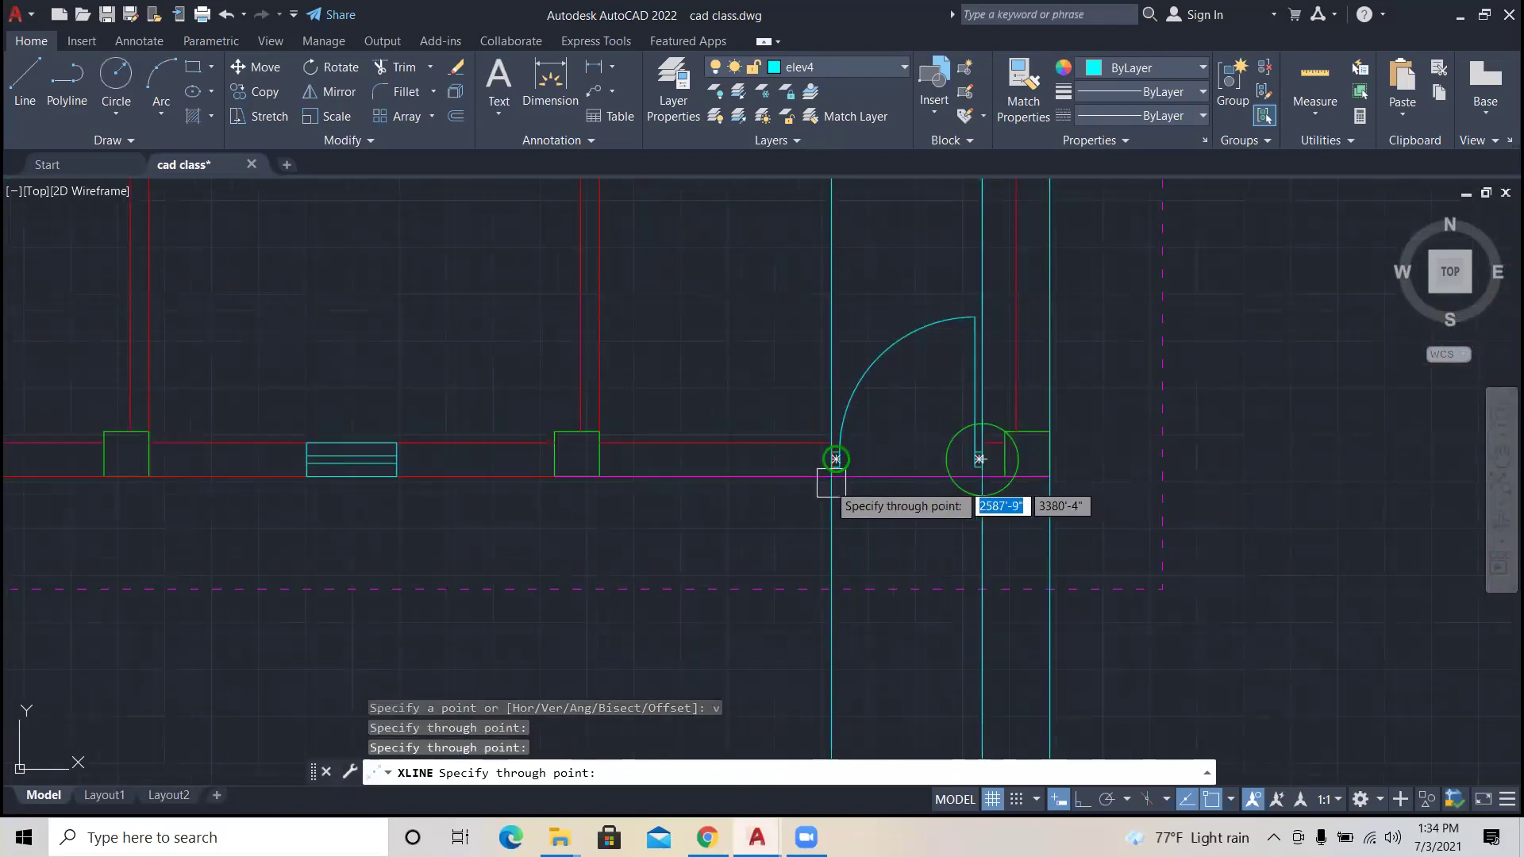
key("Escape")
key("Escape")
left_click(908, 374)
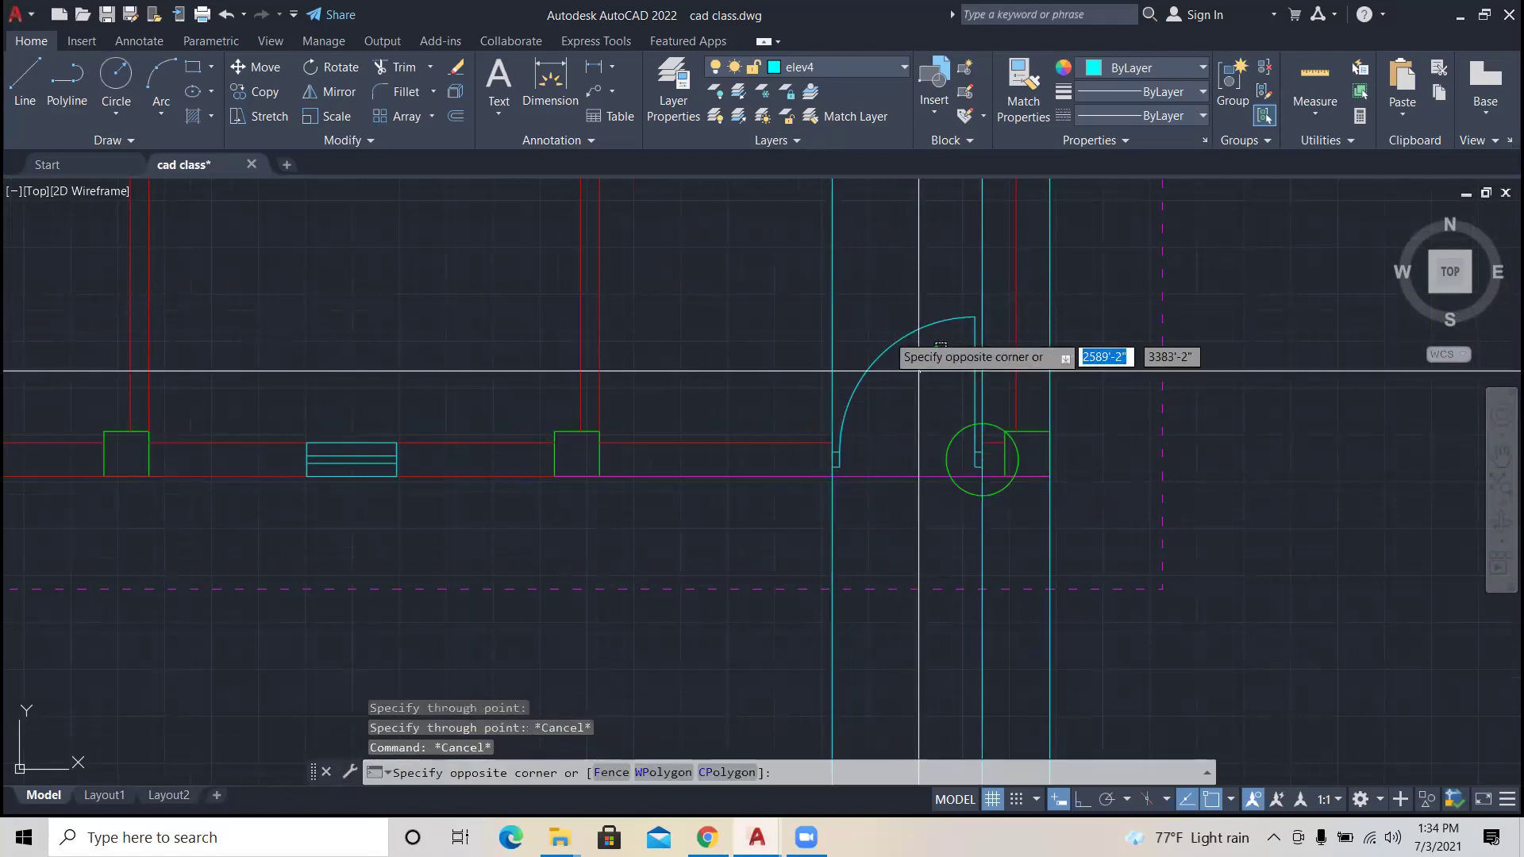
left_click(880, 323)
key("Escape")
key("Escape")
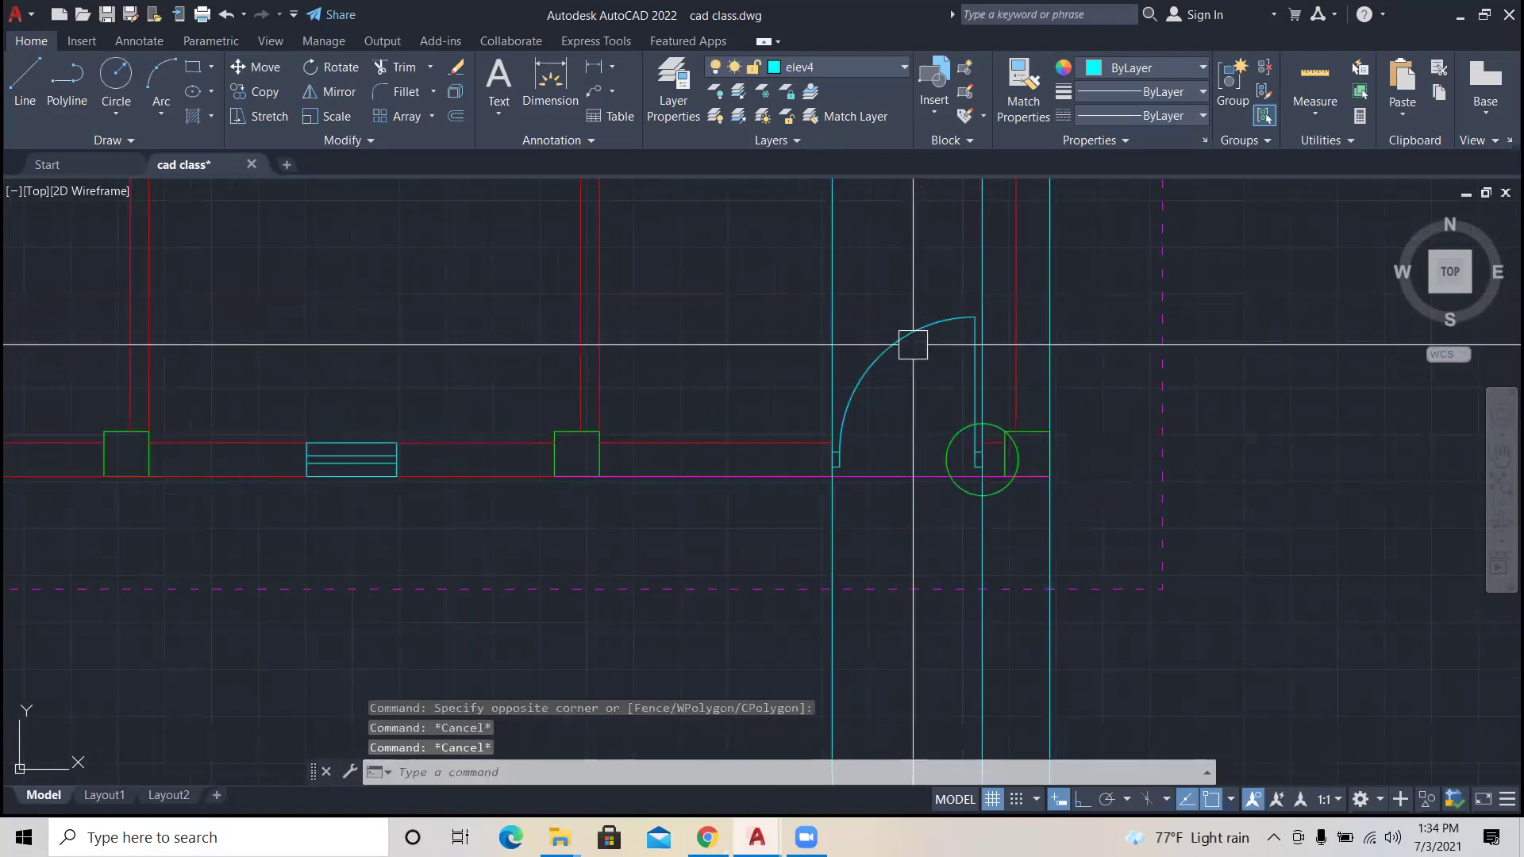
Step: Place vertical construction lines through both ends of the window in the front wall of the same plan
scroll(913, 344, "down", 2)
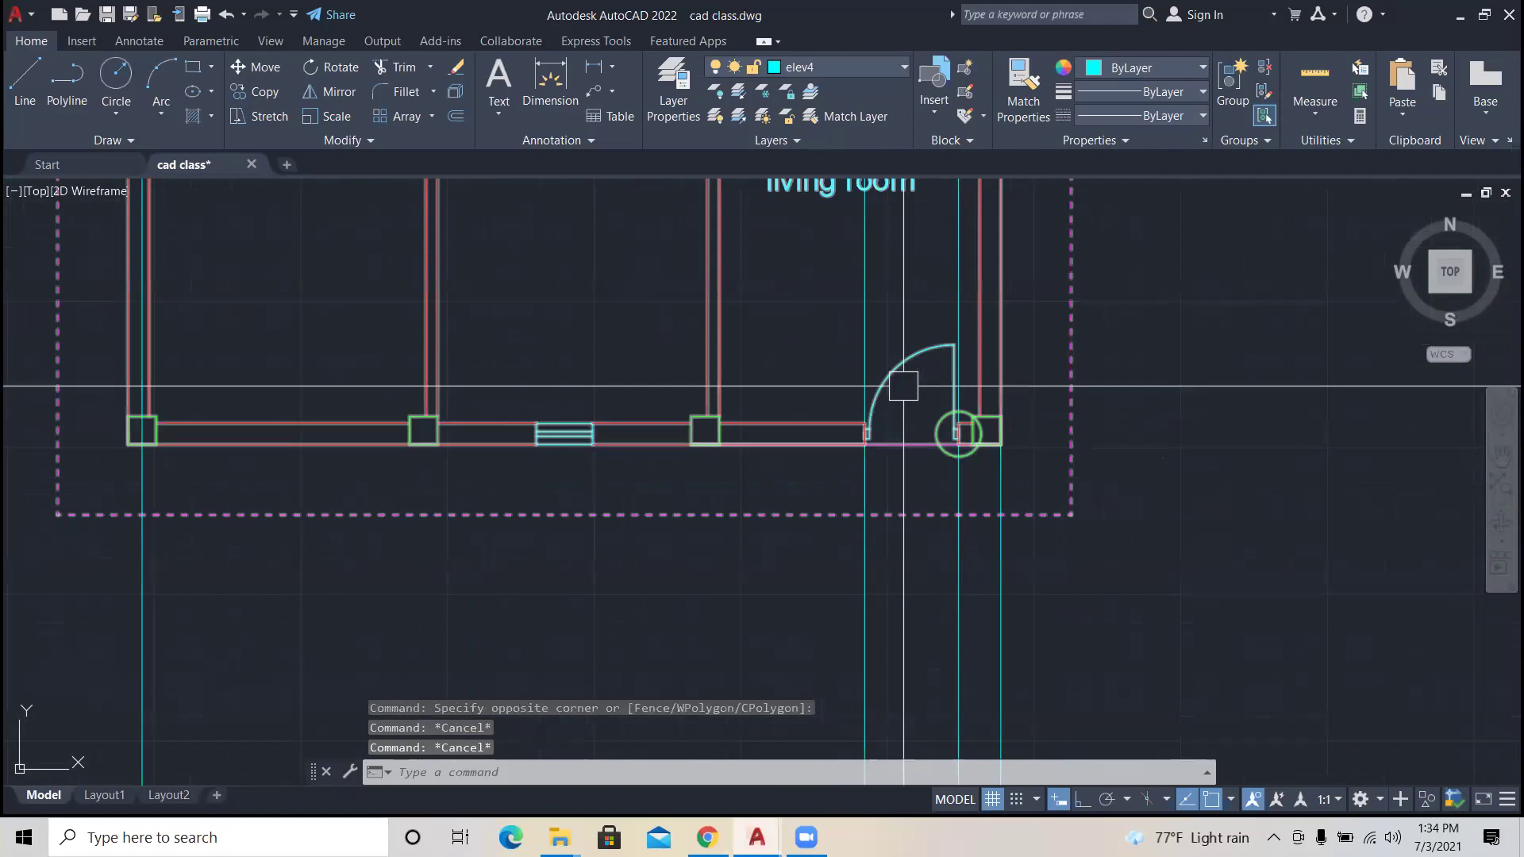
scroll(904, 437, "down", 2)
type("xl")
key("Return")
type("v")
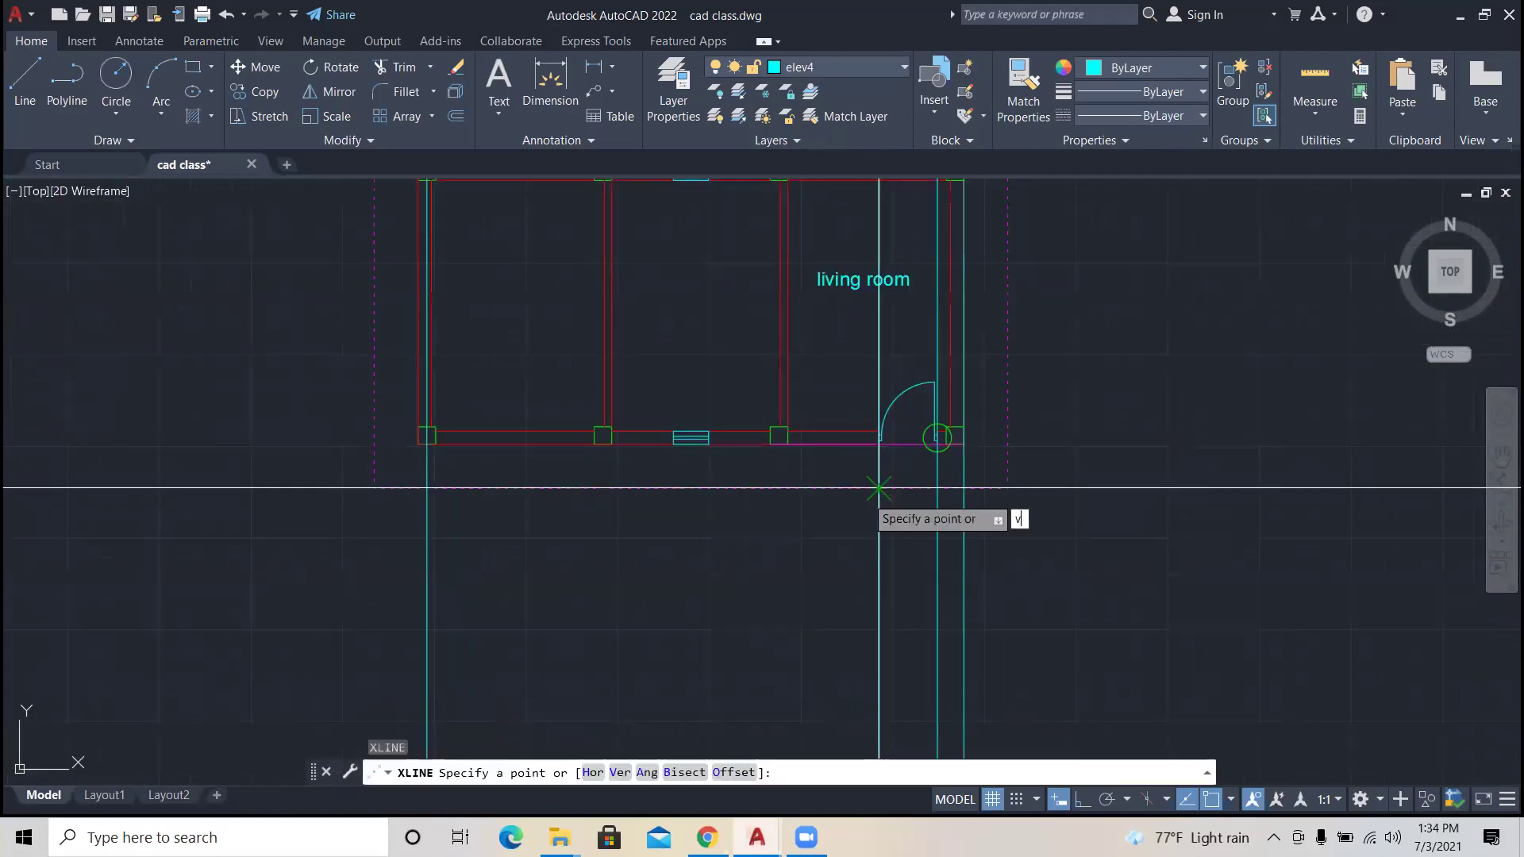
key("Return")
scroll(710, 456, "up", 4)
left_click(705, 425)
left_click(615, 425)
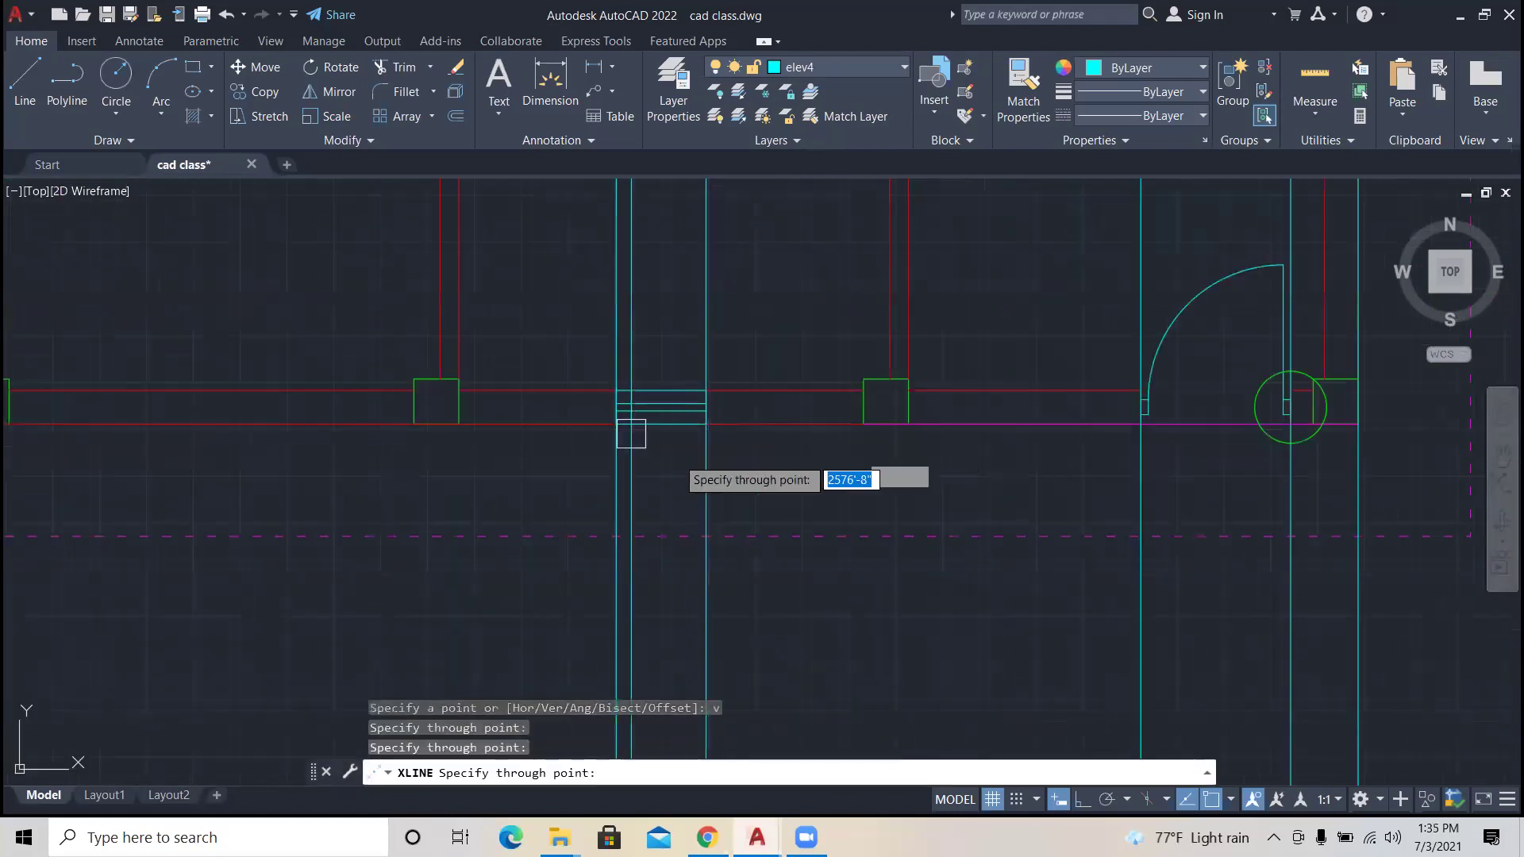
scroll(620, 484, "down", 6)
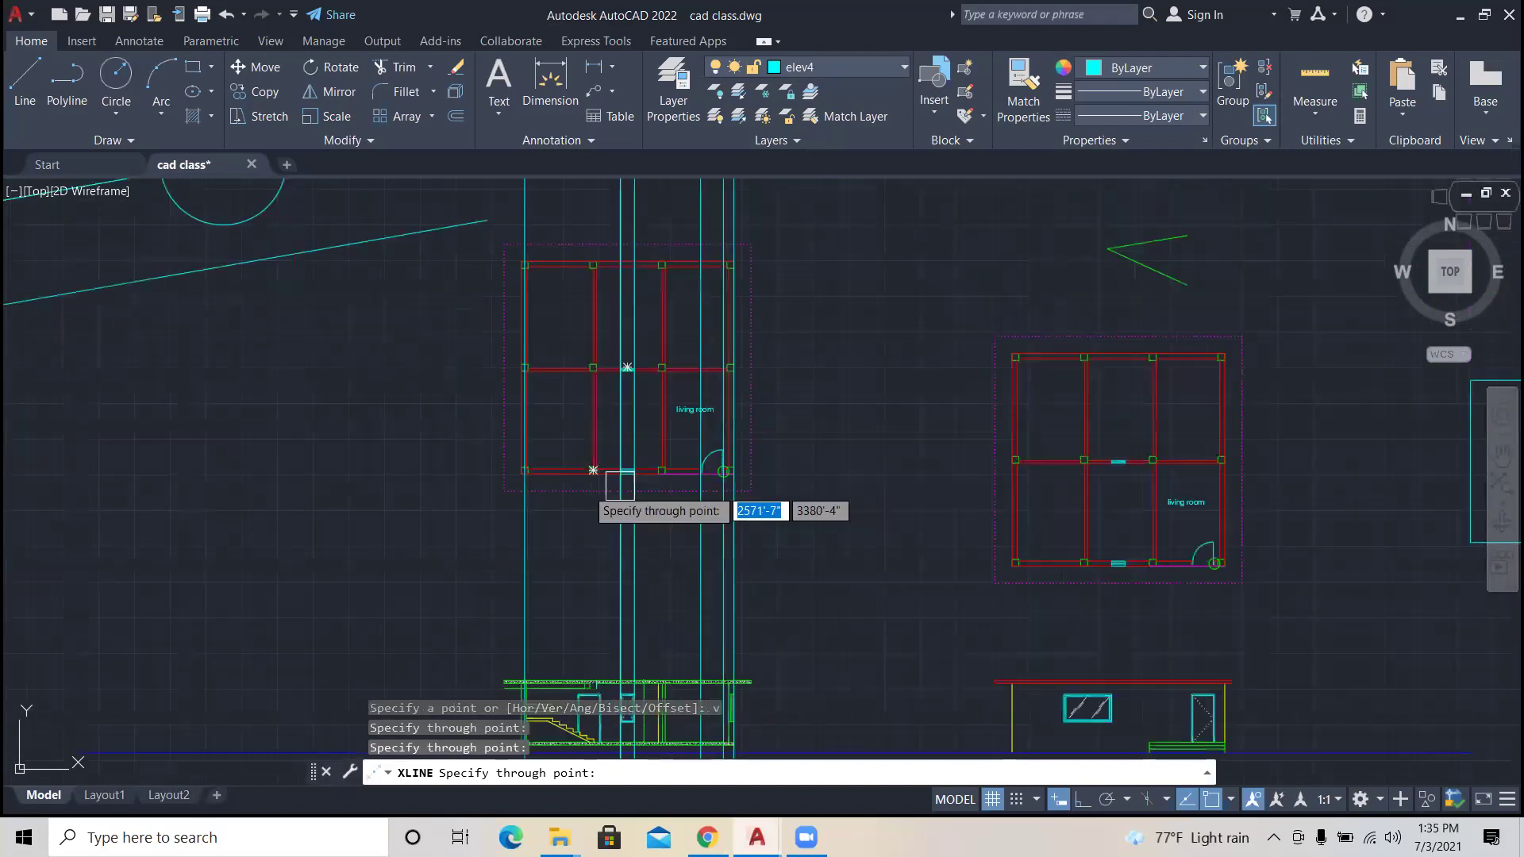
scroll(574, 484, "up", 2)
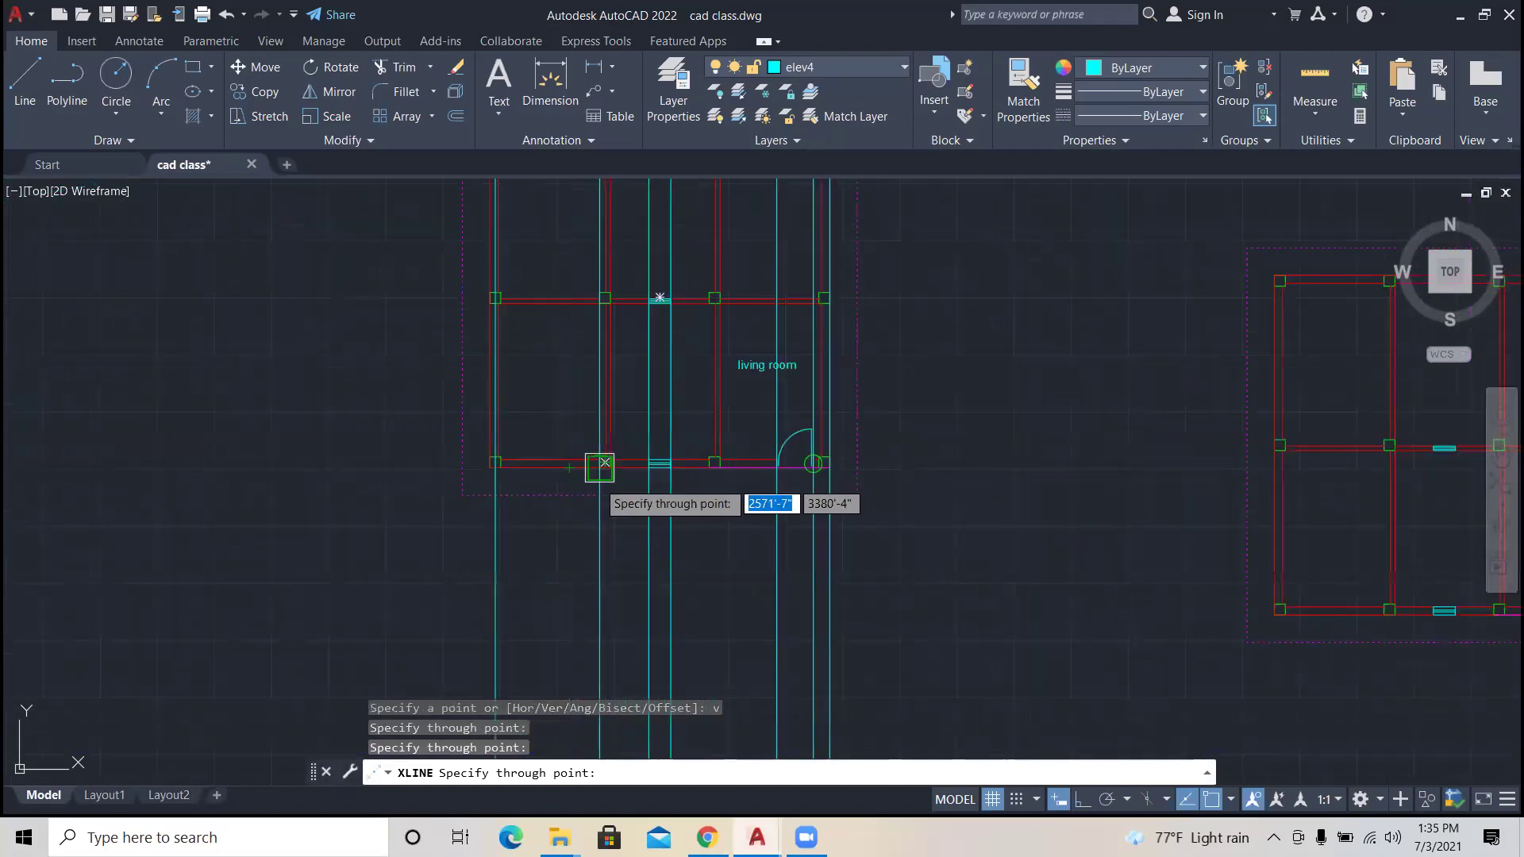
scroll(604, 464, "down", 3)
key("Escape")
key("Escape")
key("Escape")
Step: Offset the top line of the section's roof slab 9' upward
scroll(619, 630, "up", 4)
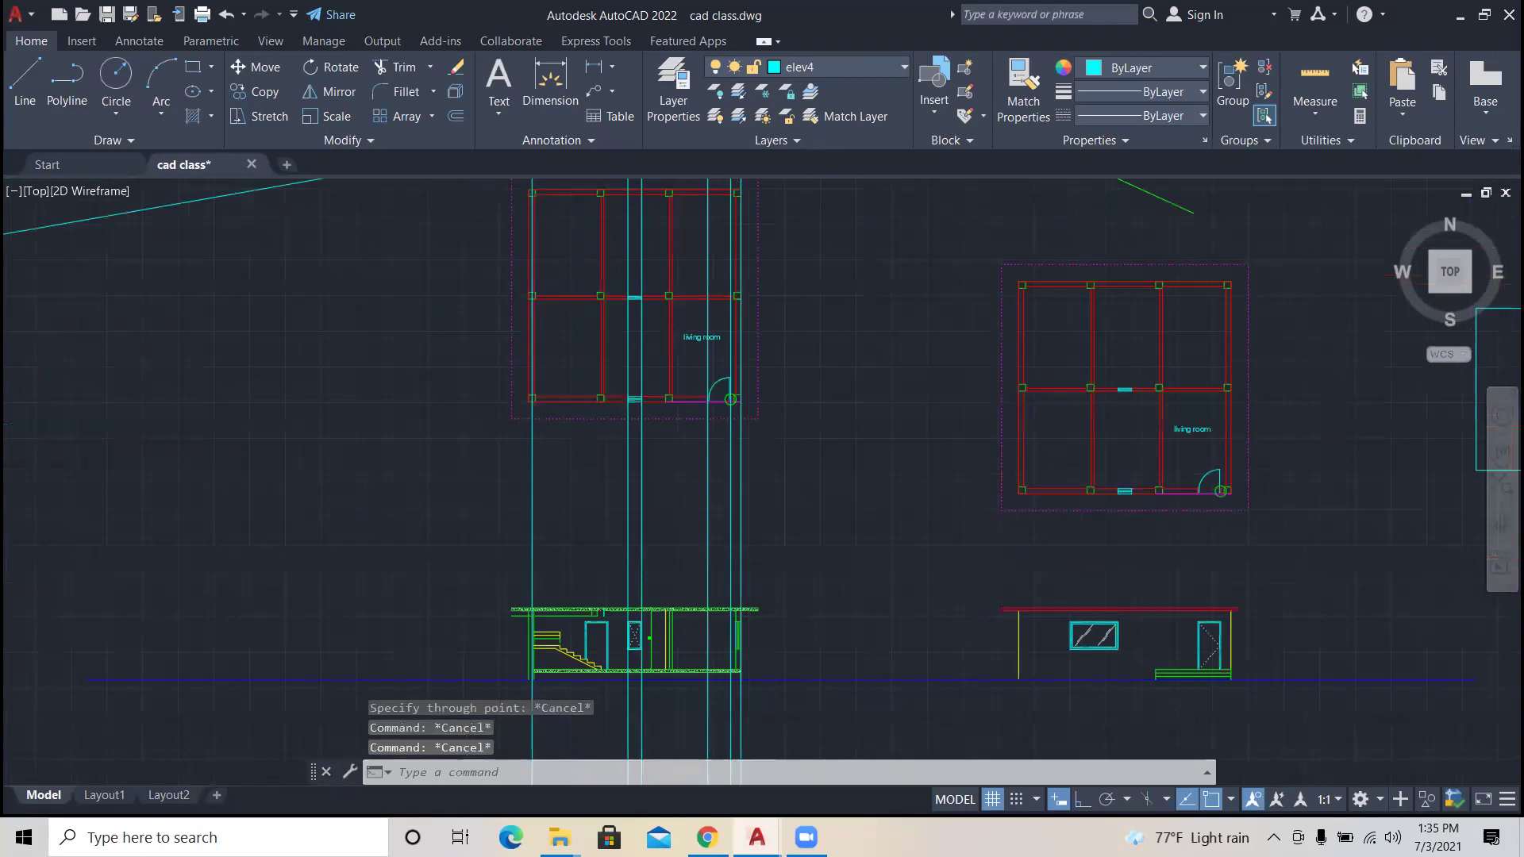
scroll(618, 630, "up", 4)
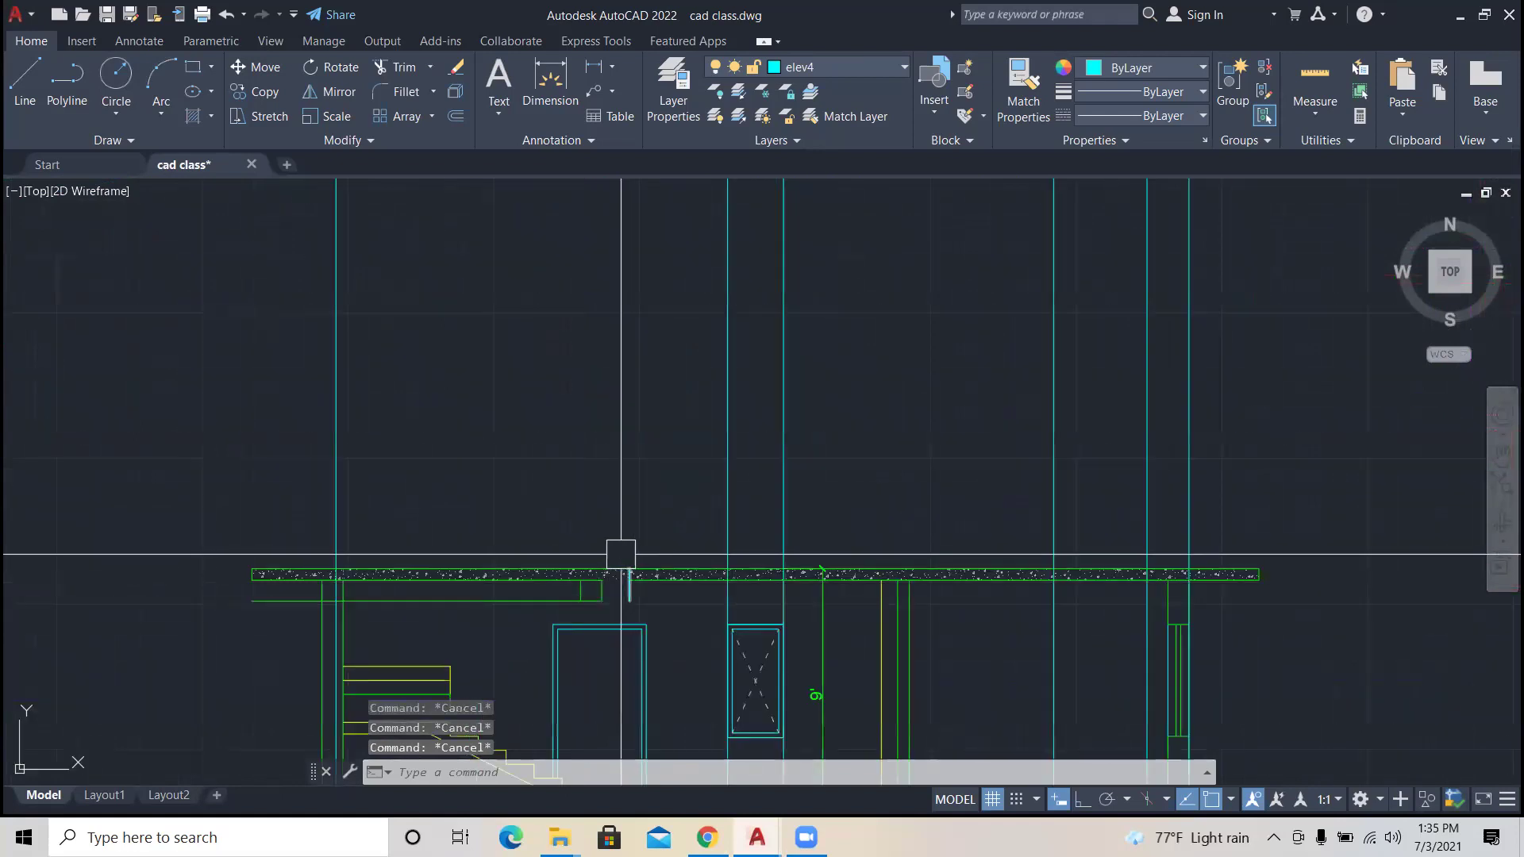
scroll(619, 573, "up", 2)
left_click(617, 586)
key("Escape")
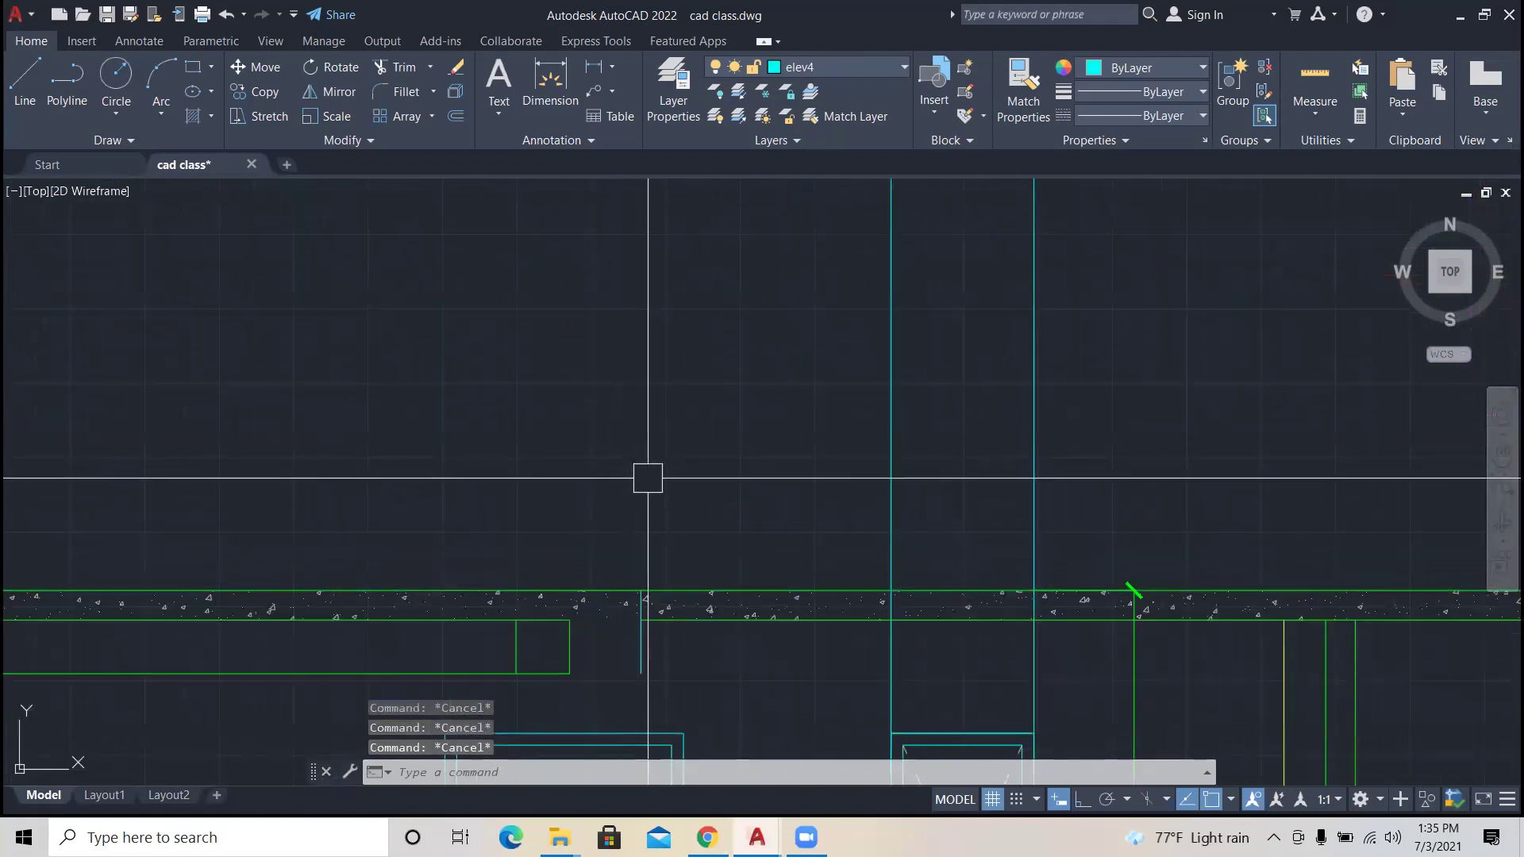
type("o")
key("Return")
type("9'")
key("Return")
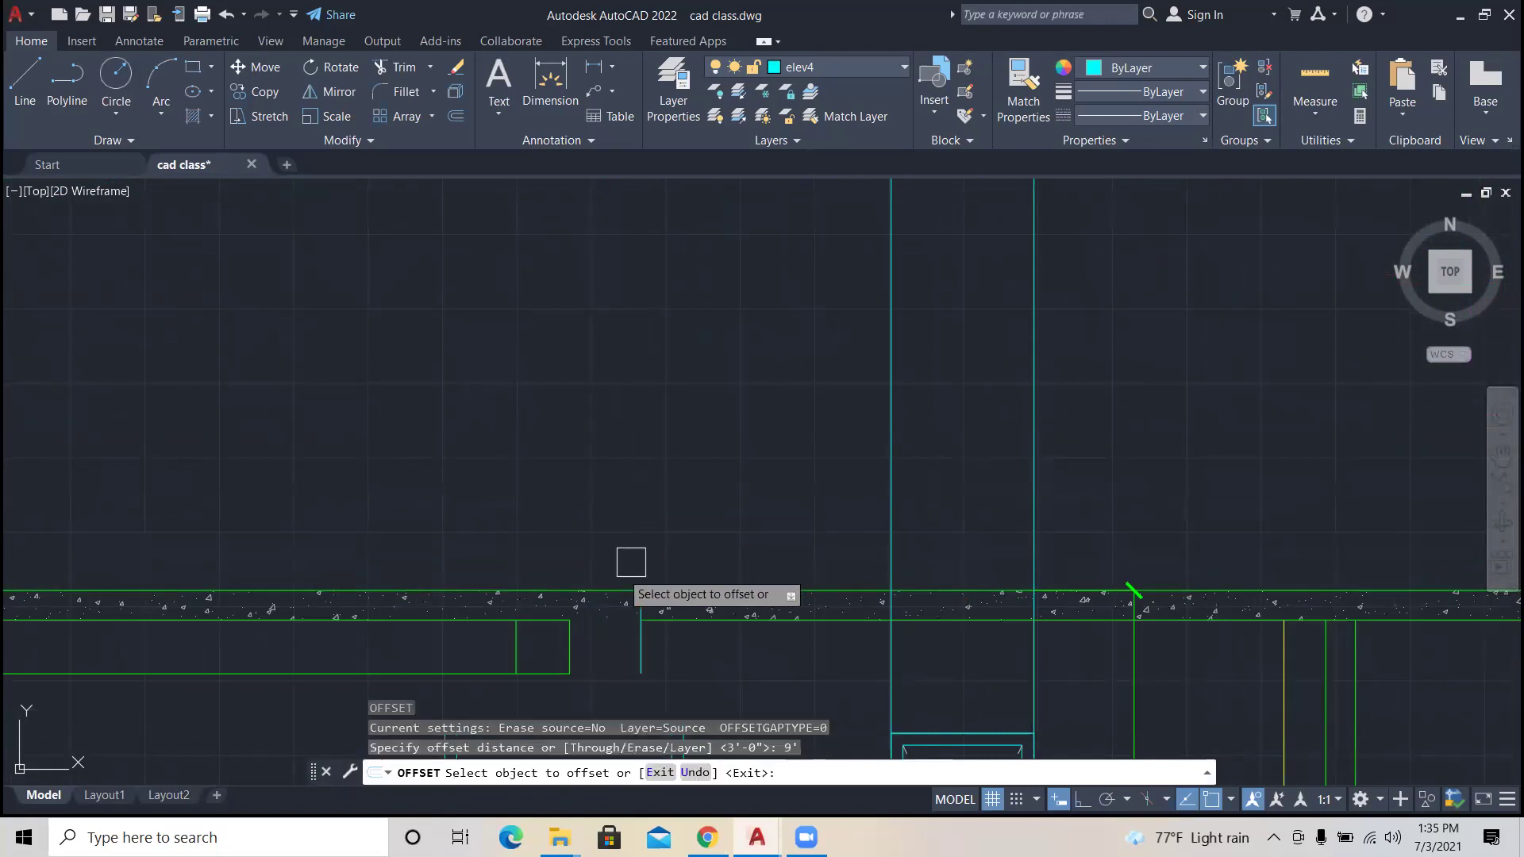
left_click(616, 587)
left_click(621, 566)
scroll(721, 467, "down", 5)
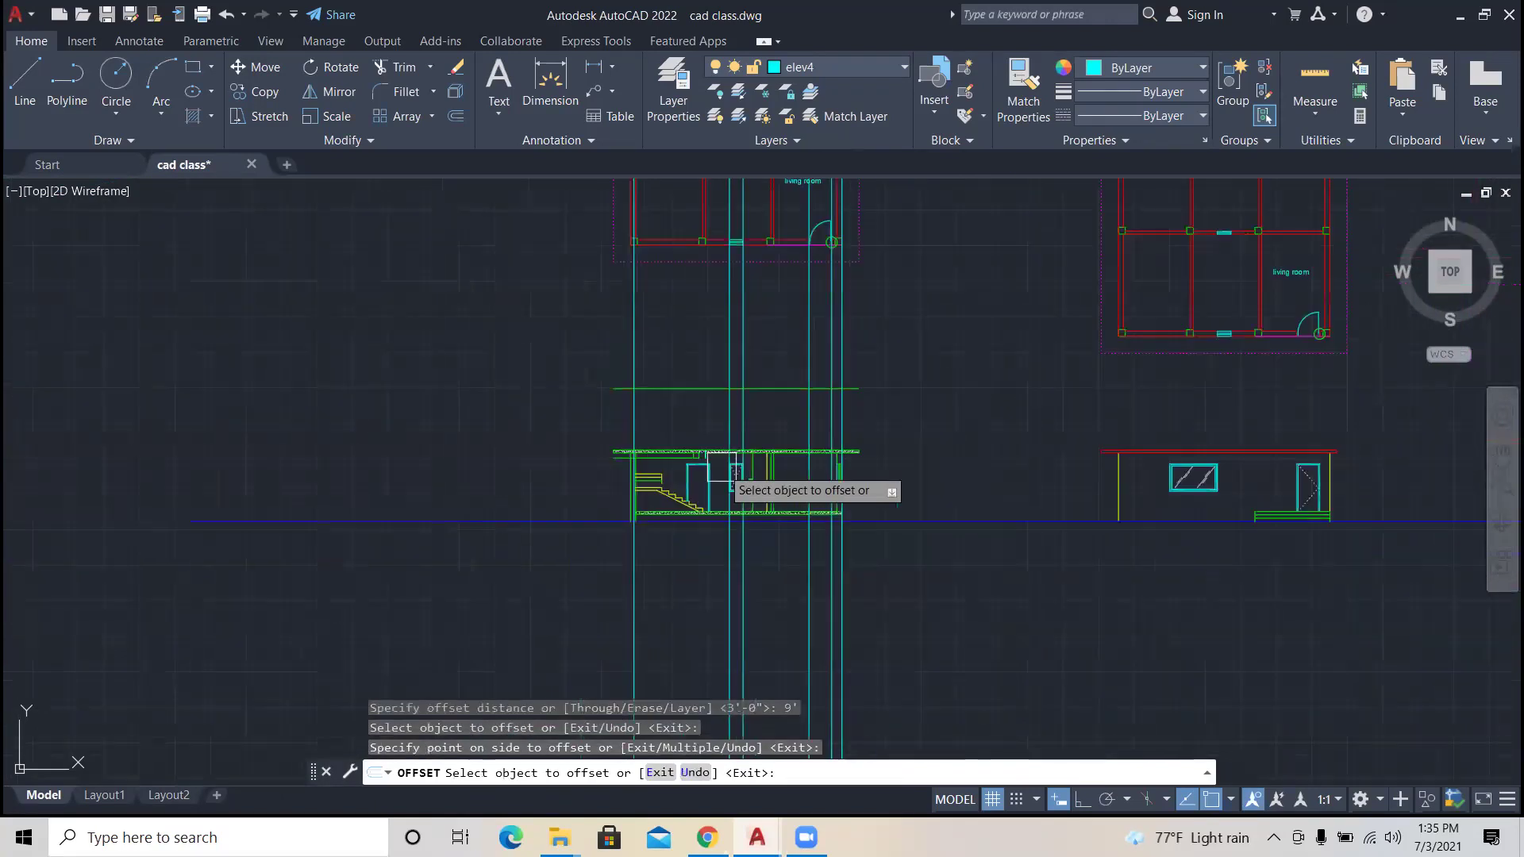
key("Escape")
key("Escape")
key("Escape")
scroll(704, 396, "up", 2)
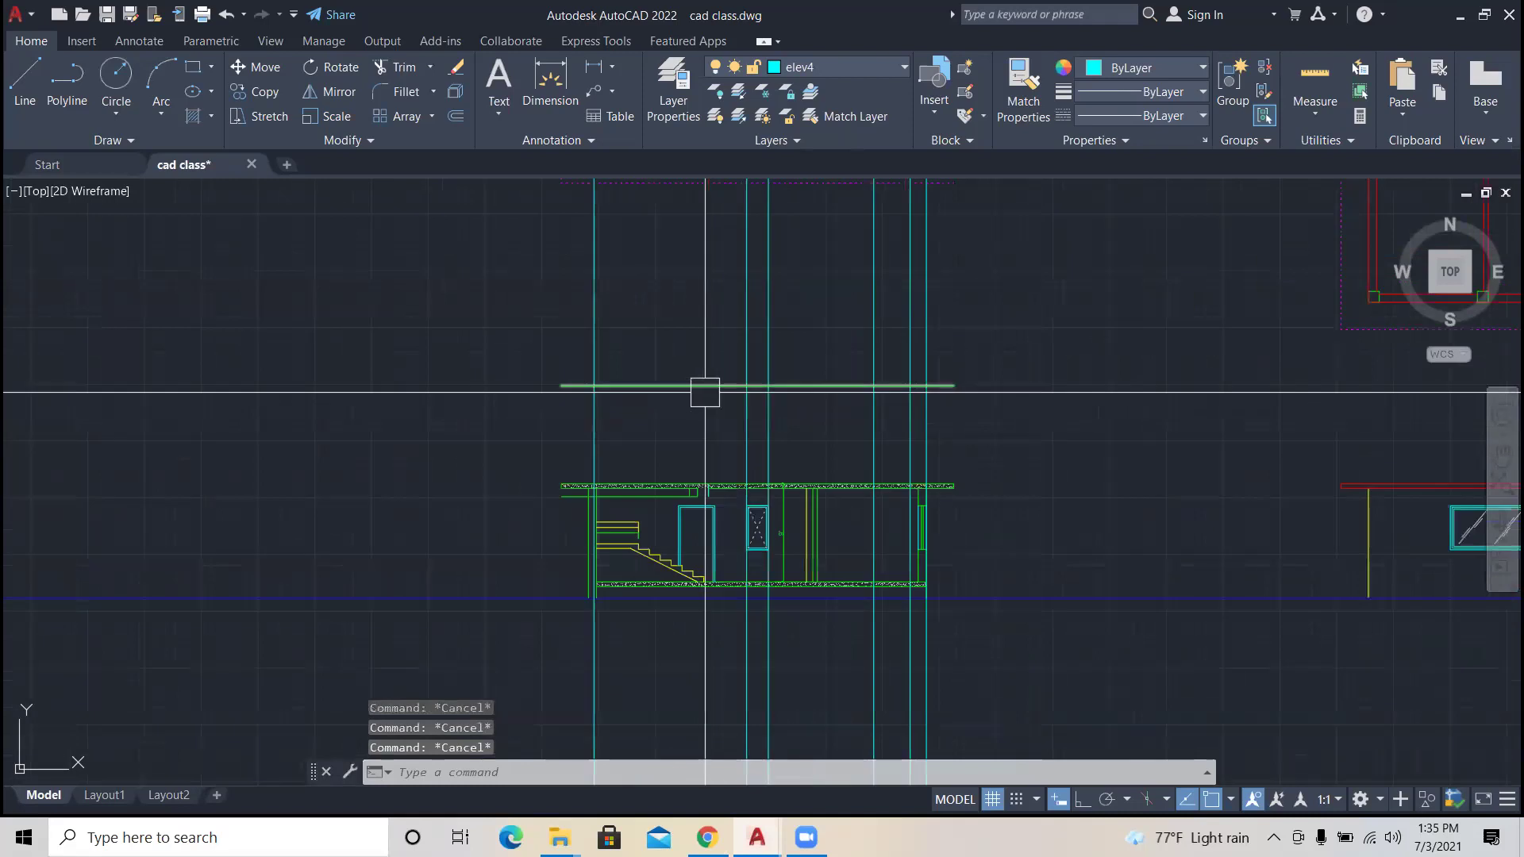
scroll(714, 412, "down", 2)
scroll(730, 424, "down", 2)
scroll(1016, 433, "up", 4)
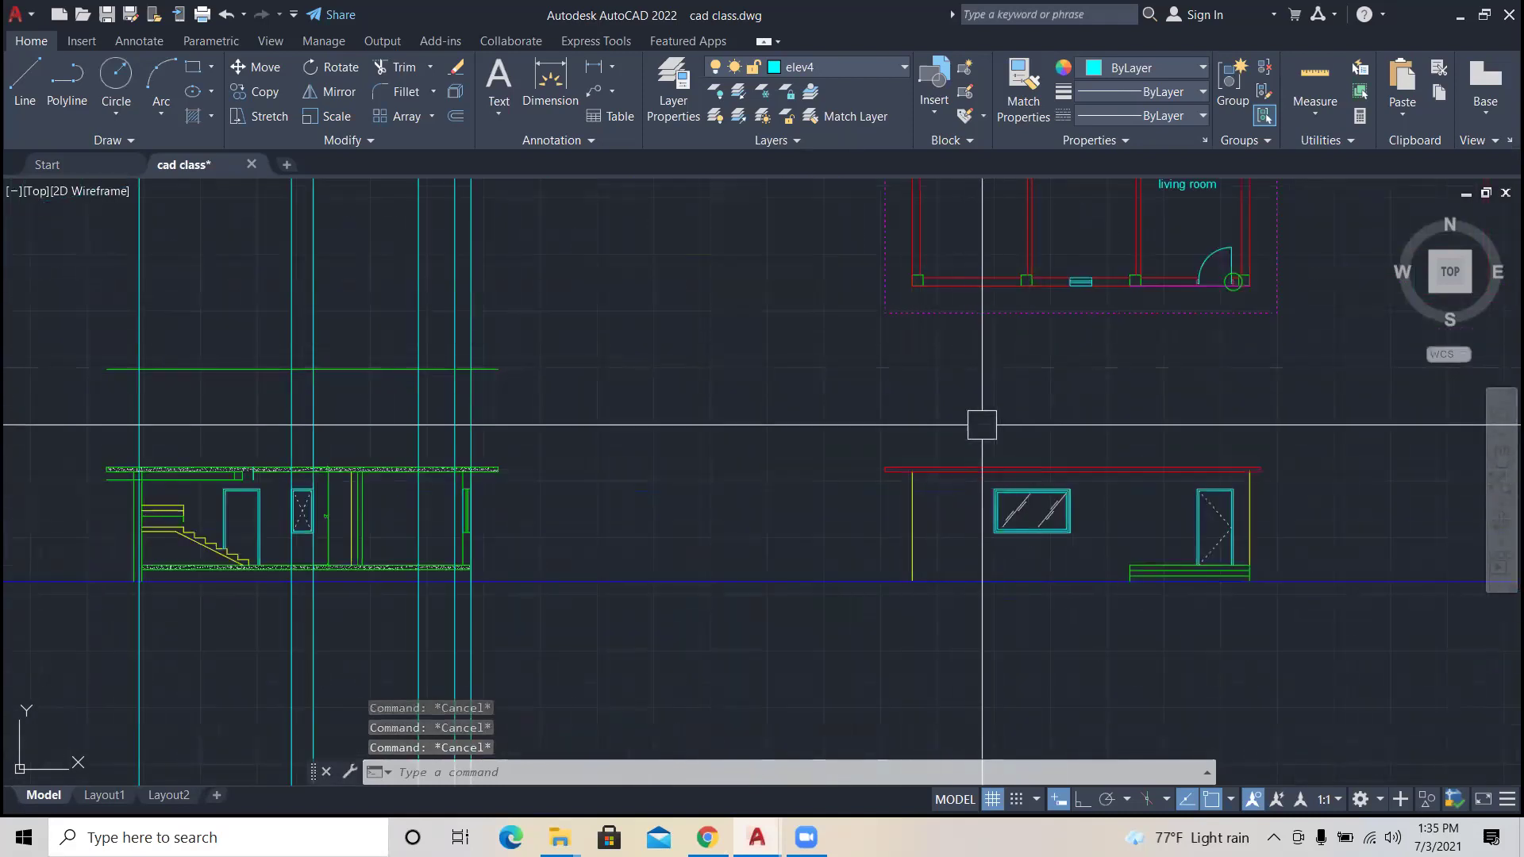
scroll(978, 456, "down", 3)
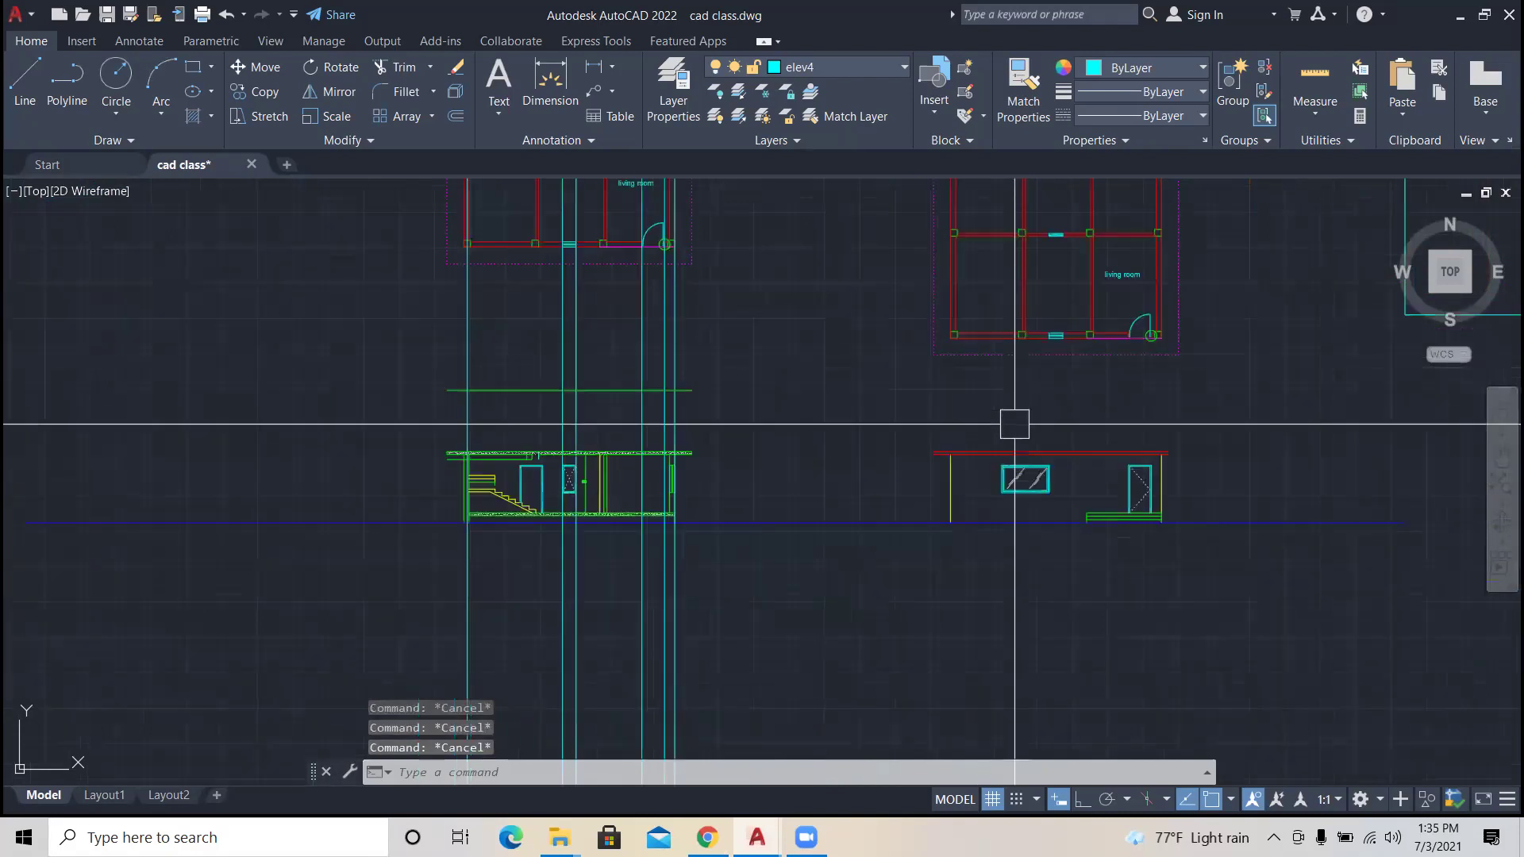
left_click(908, 411)
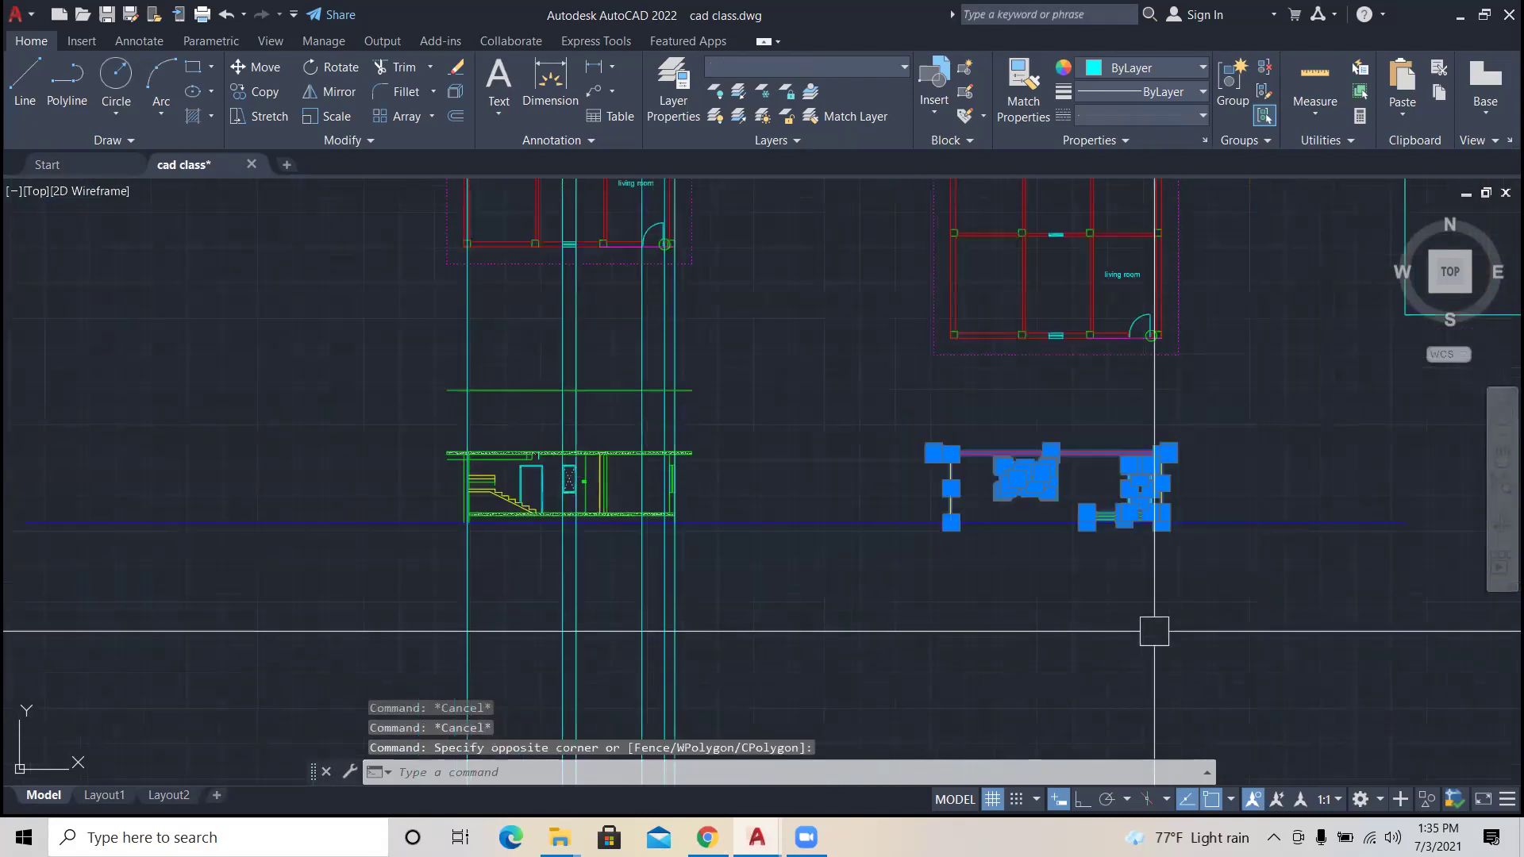
left_click(1188, 560)
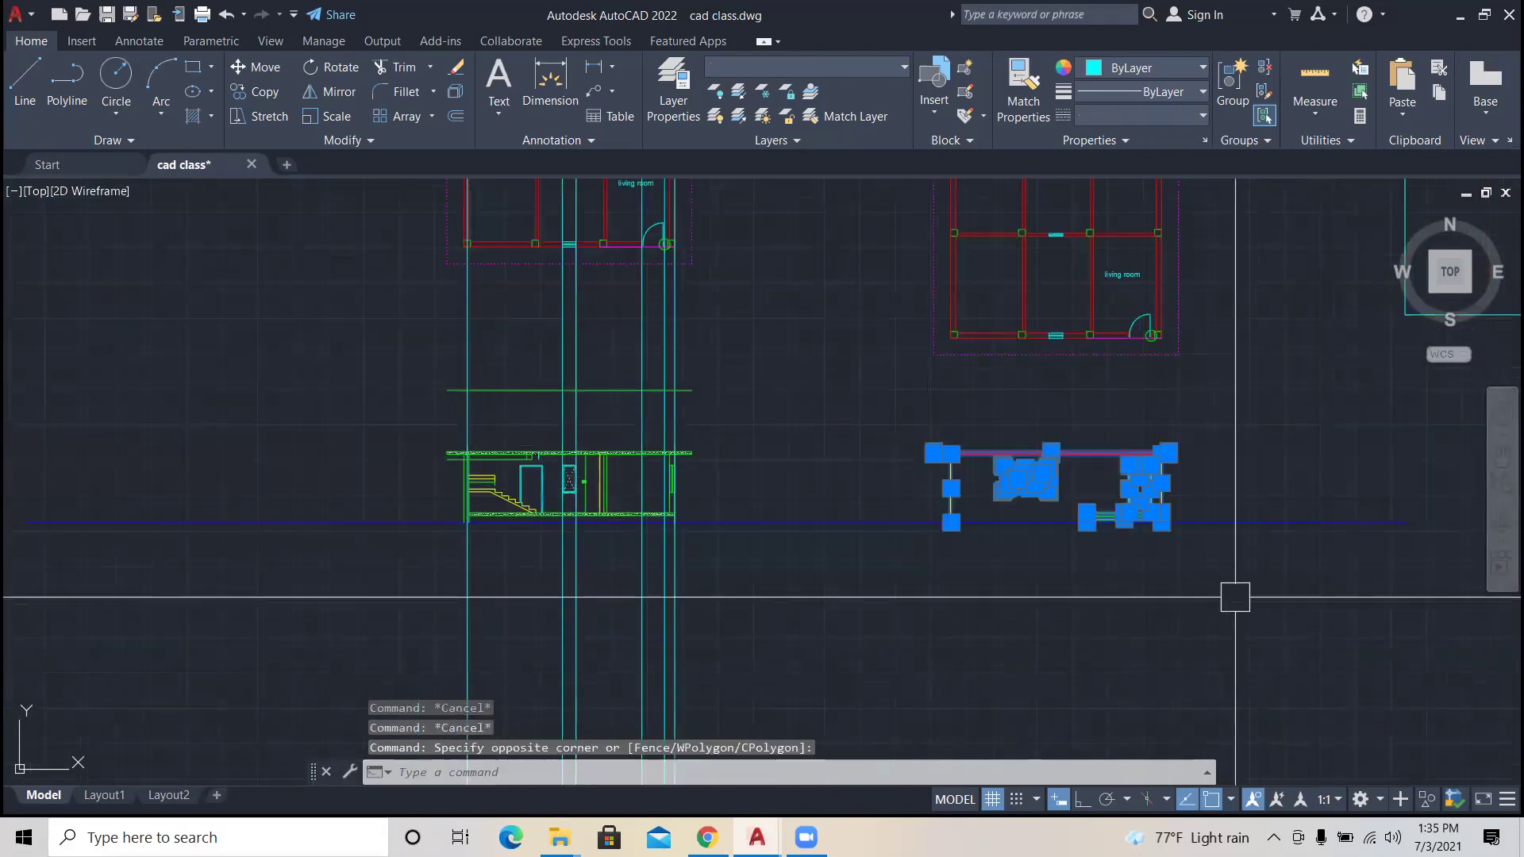
scroll(754, 421, "down", 3)
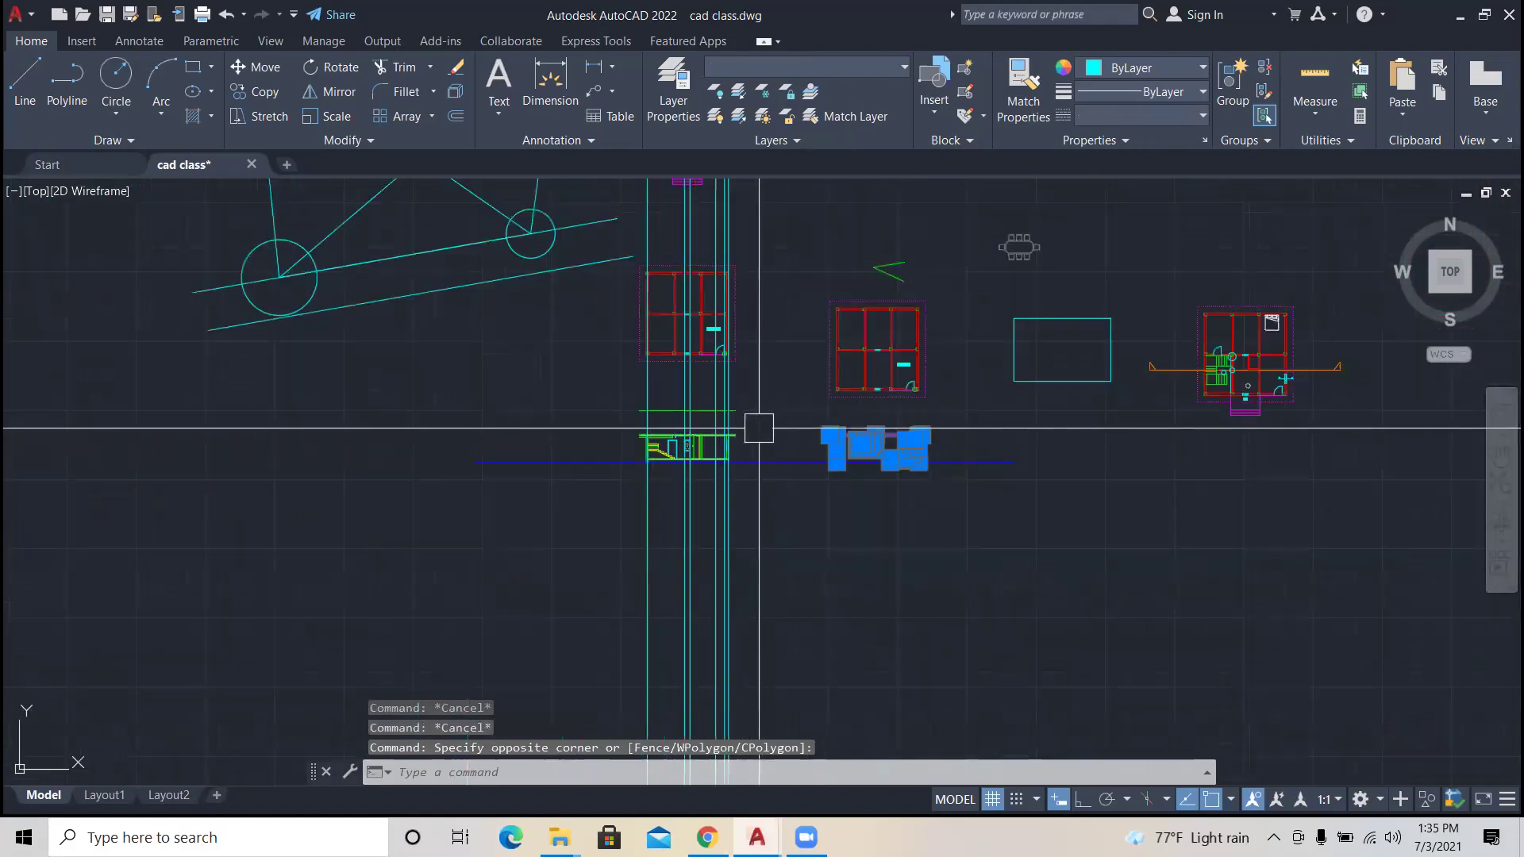
scroll(745, 432, "down", 2)
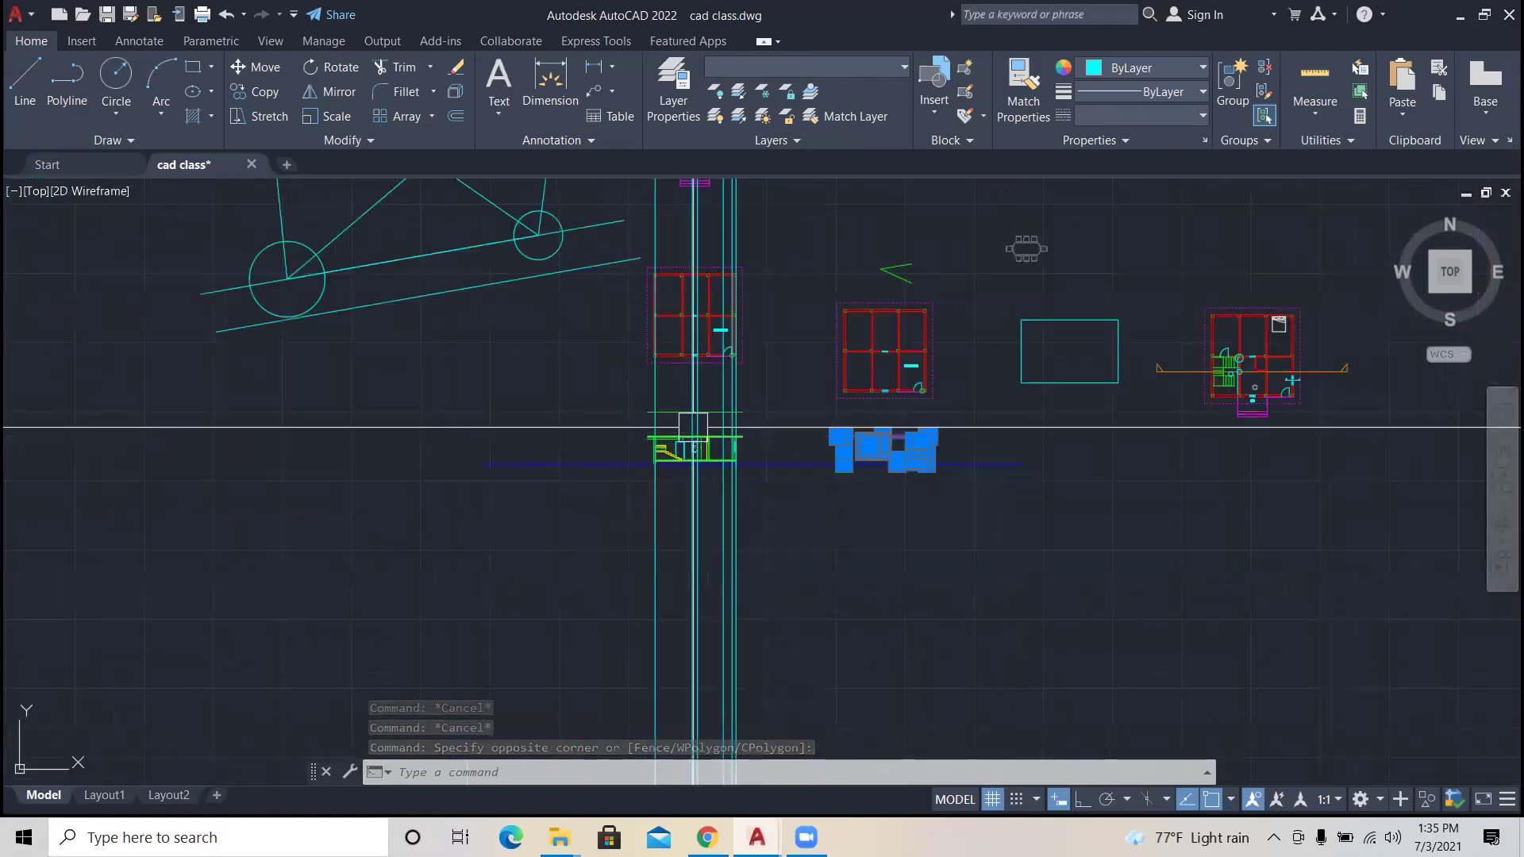
scroll(697, 417, "up", 5)
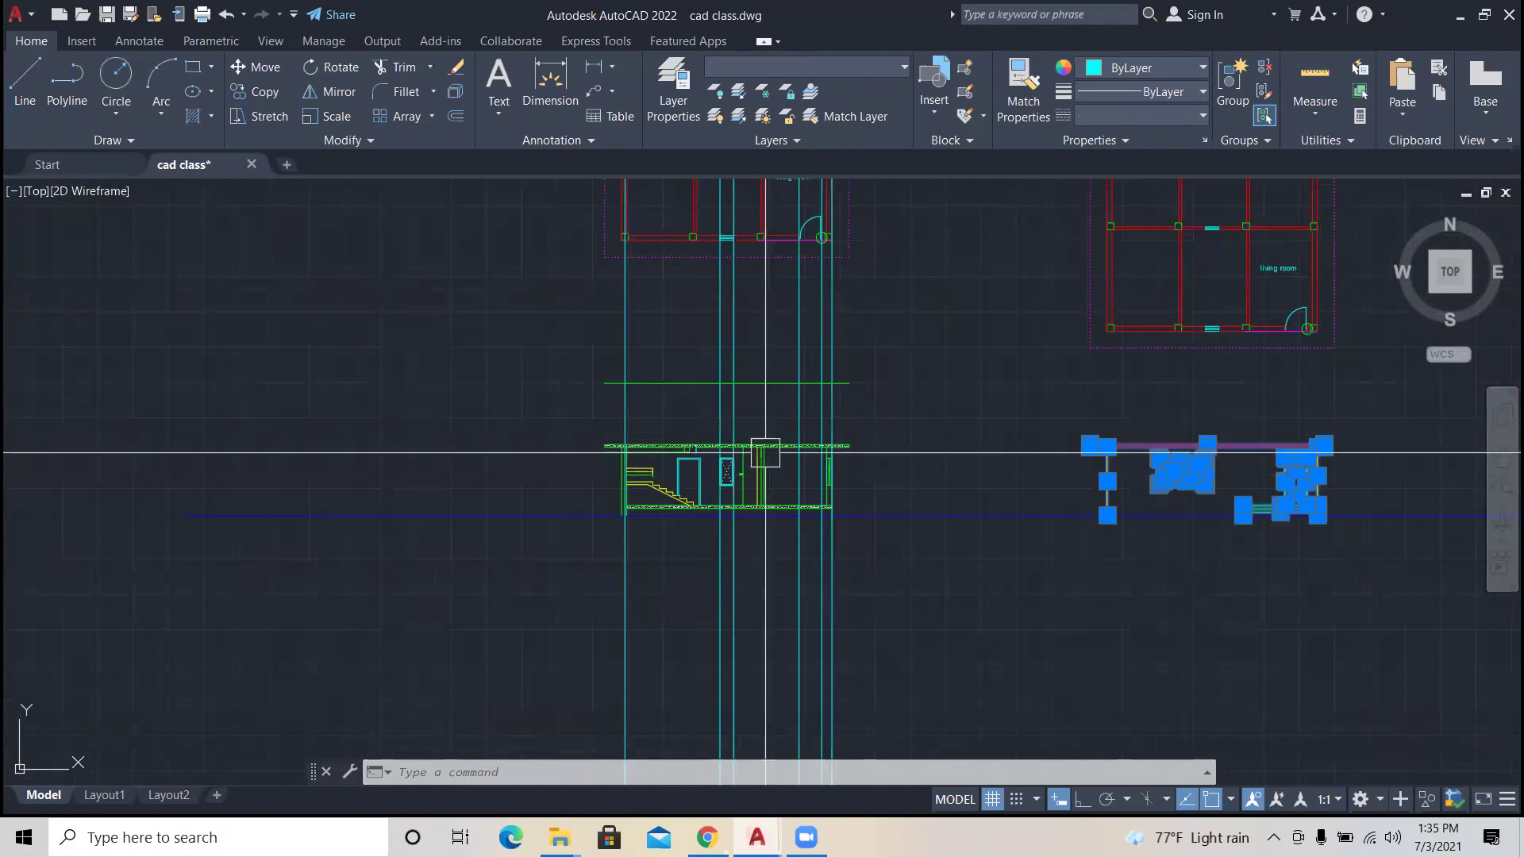
scroll(636, 406, "up", 2)
scroll(927, 409, "down", 4)
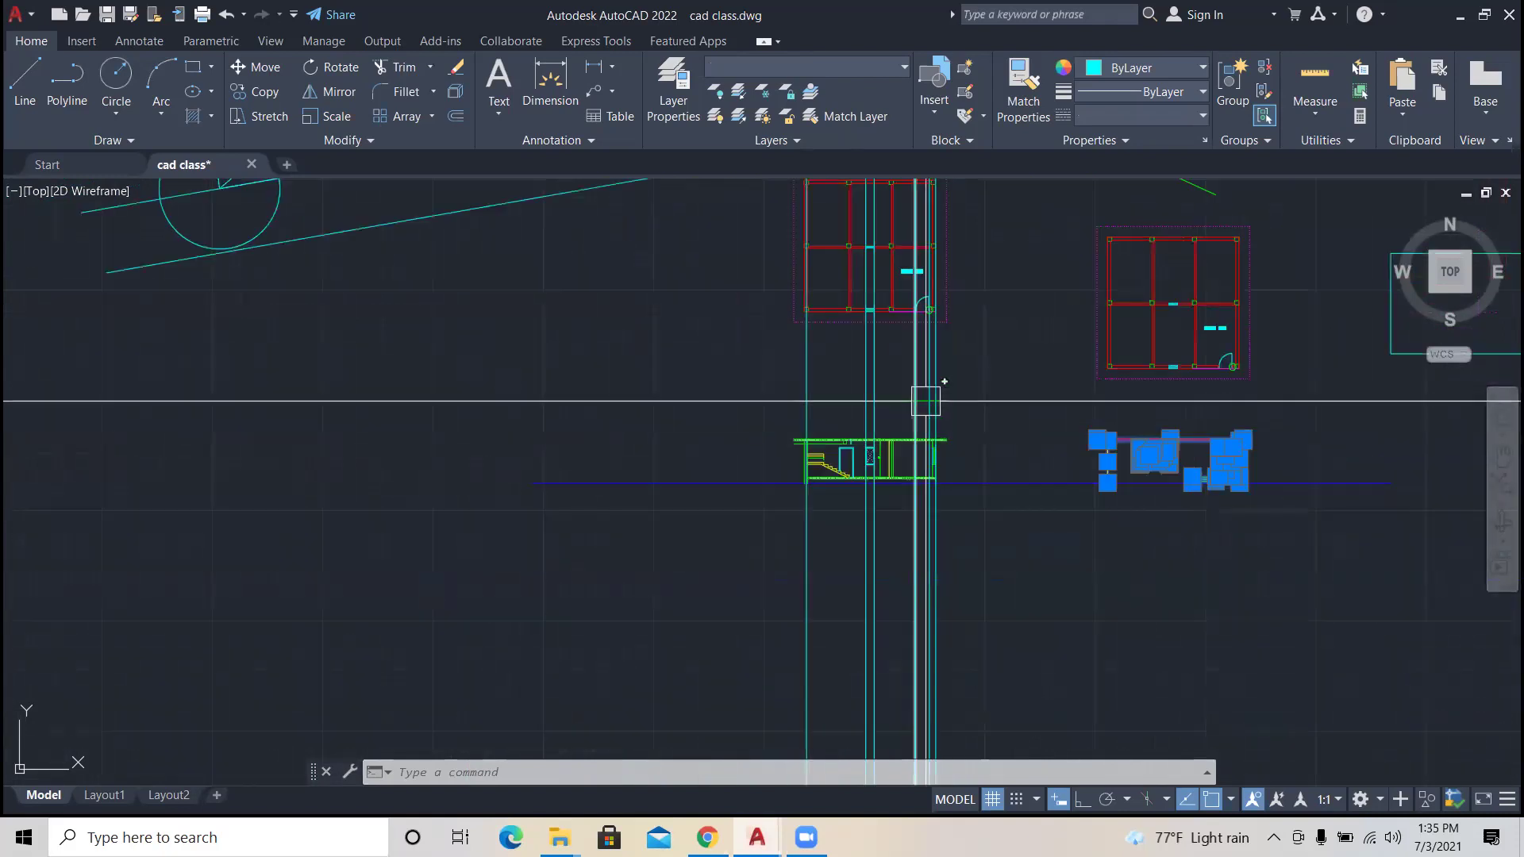
scroll(907, 413, "down", 4)
scroll(905, 349, "up", 2)
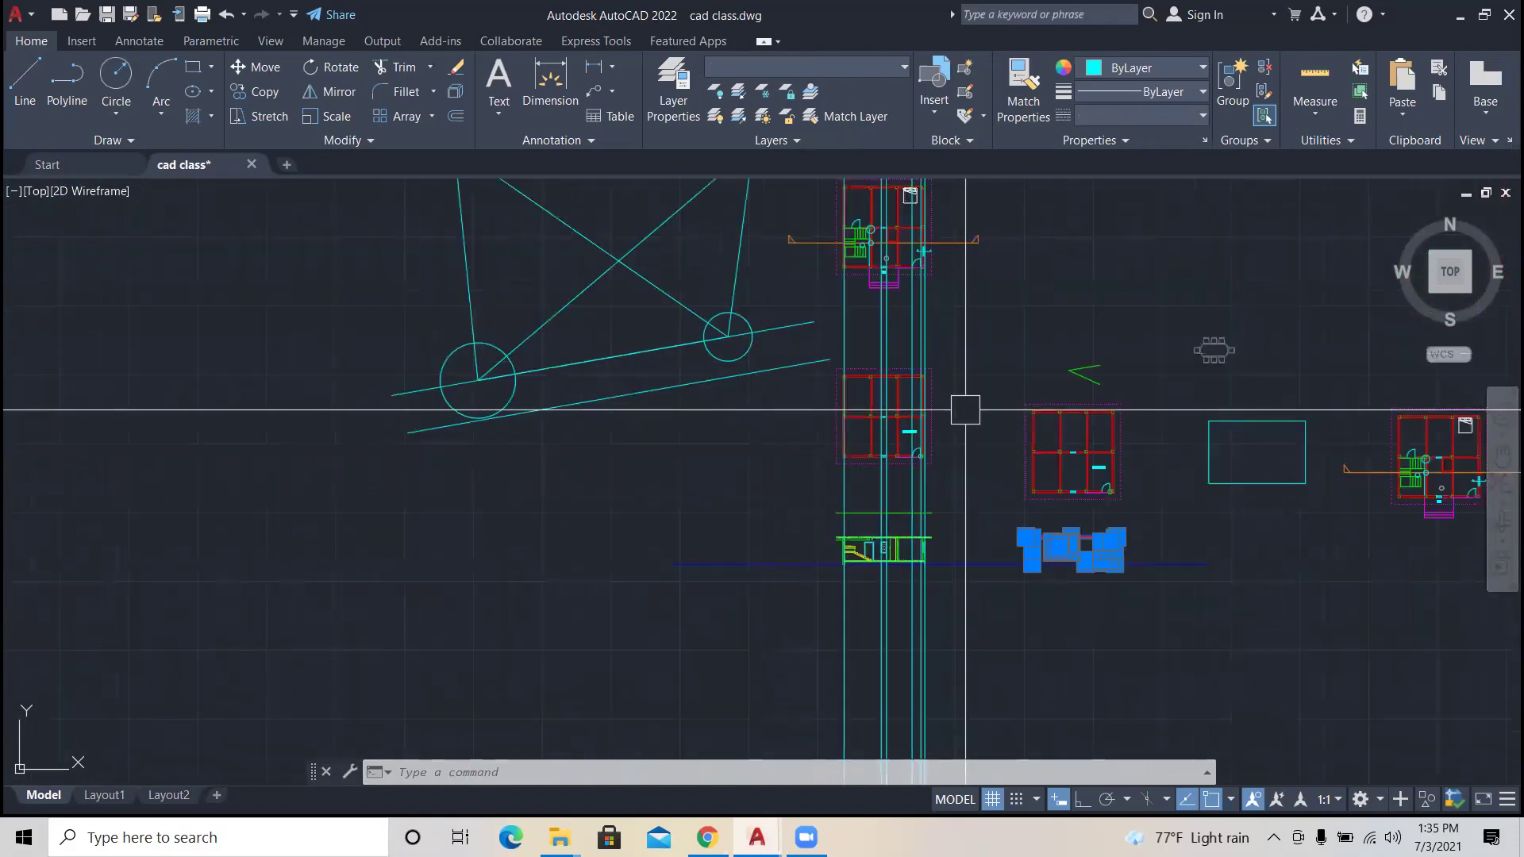
scroll(966, 410, "down", 2)
scroll(1072, 445, "up", 4)
left_click(1079, 524)
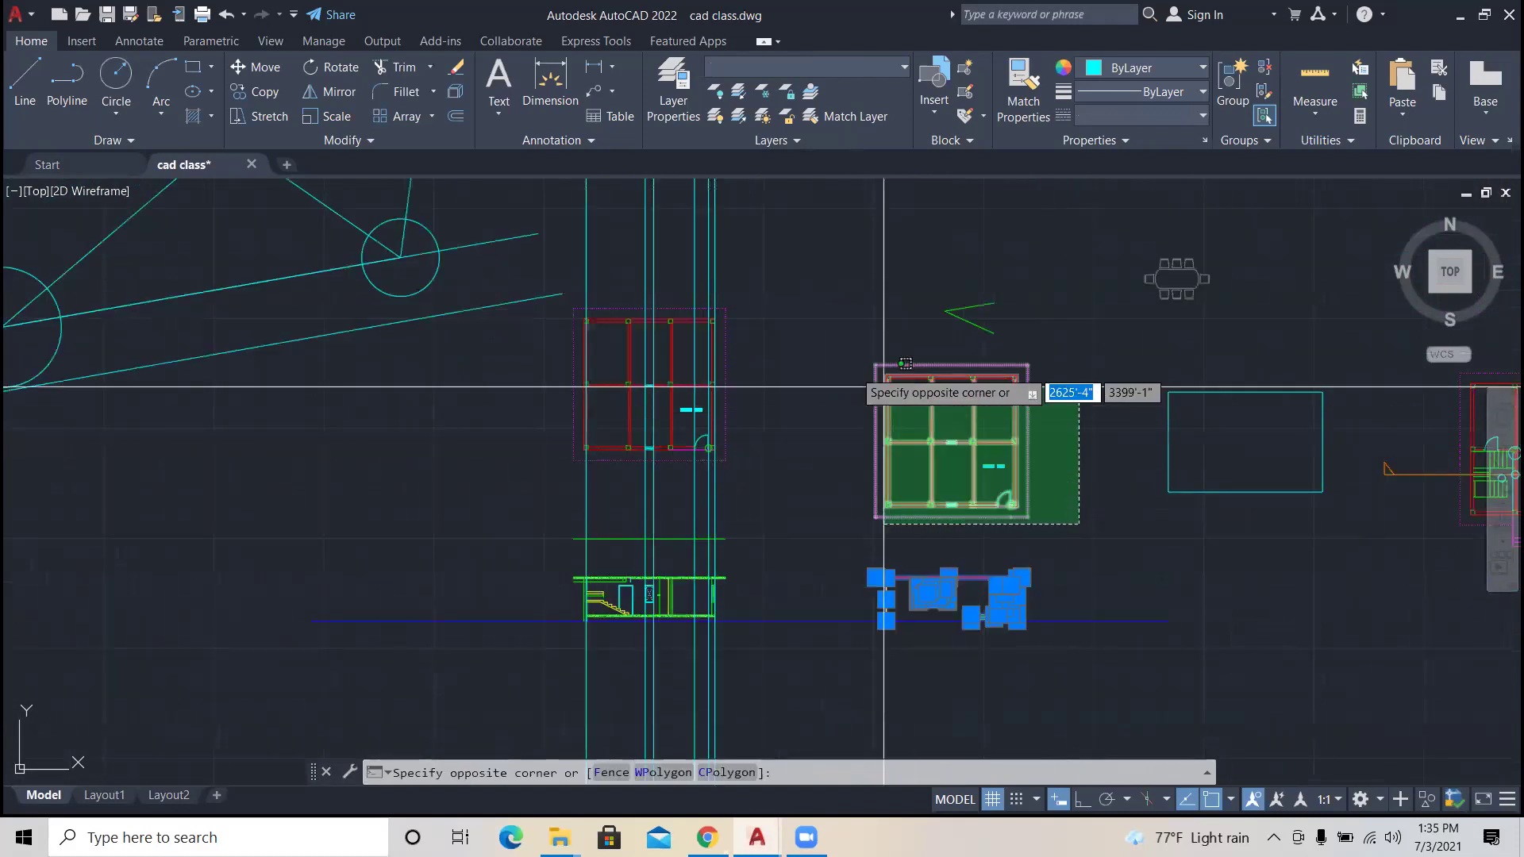
key("Escape")
key("Escape")
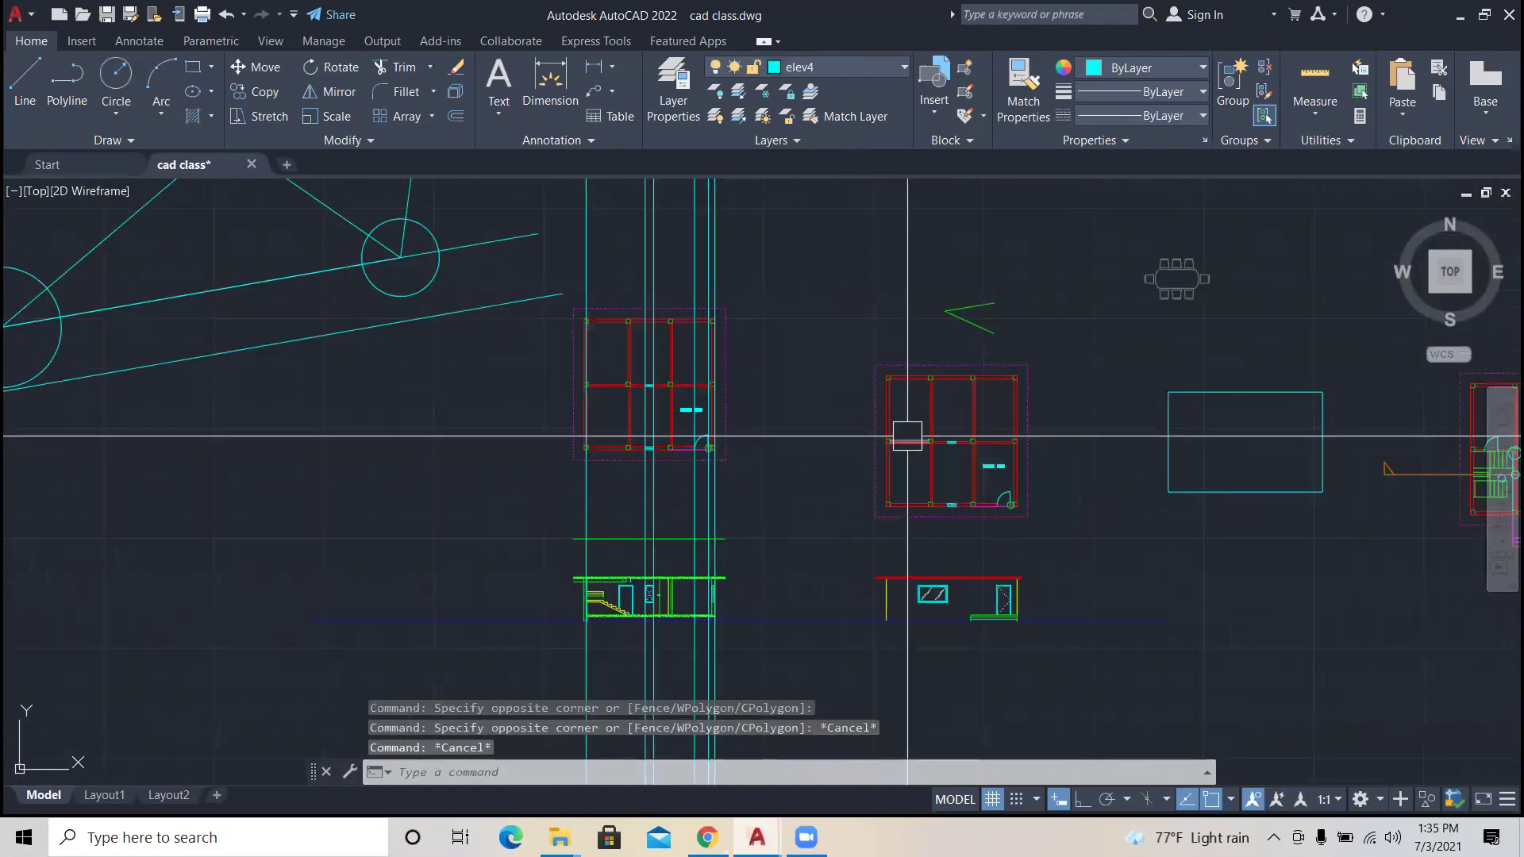
Step: Copy the floor plan above the section to the empty area west of it, clear of the construction lines
scroll(913, 440, "down", 3)
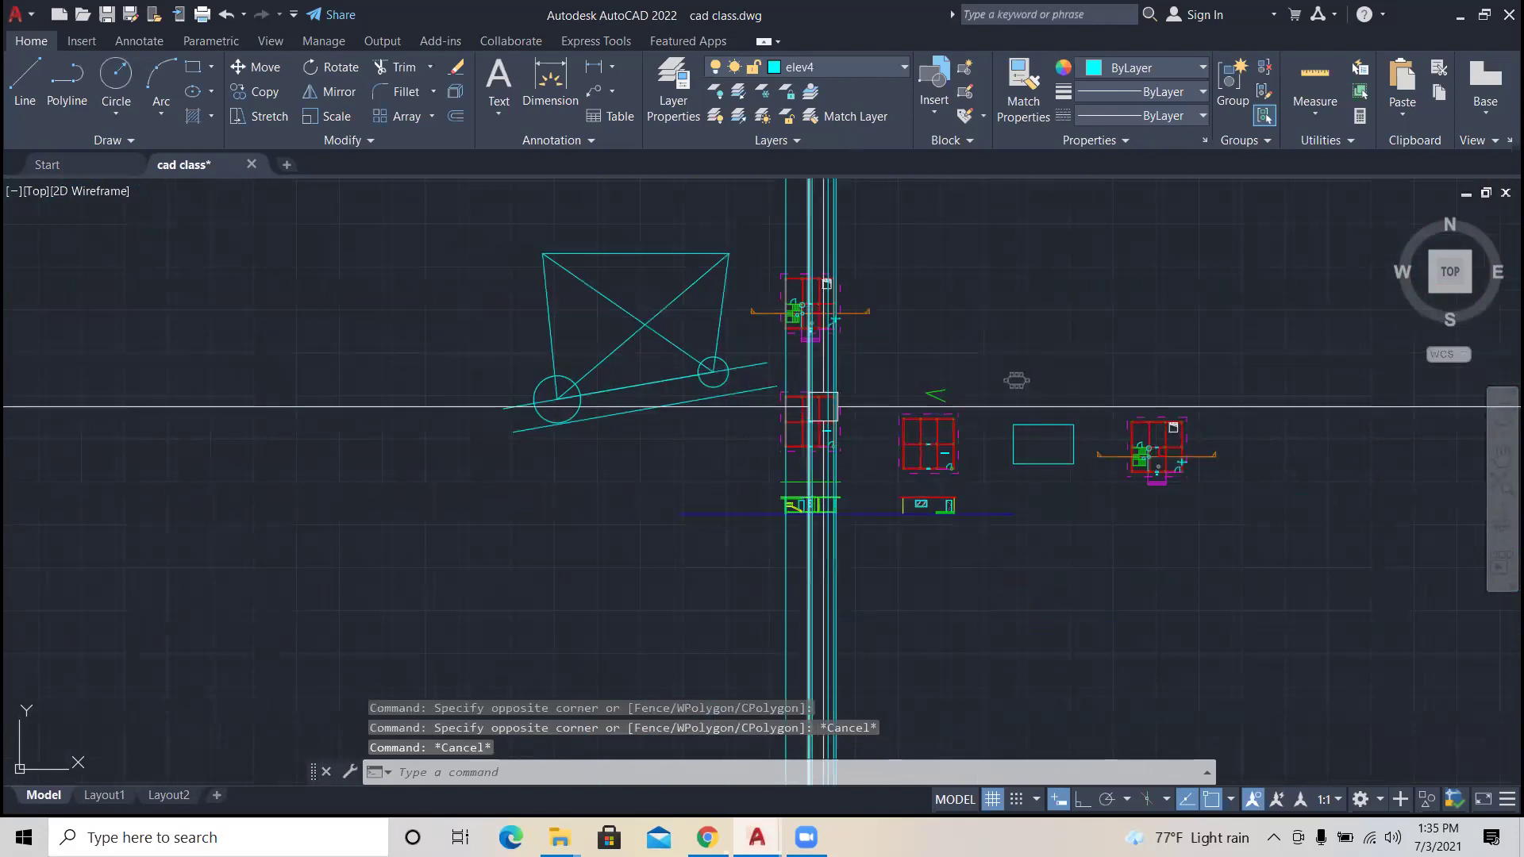
scroll(799, 460, "up", 2)
scroll(798, 471, "up", 2)
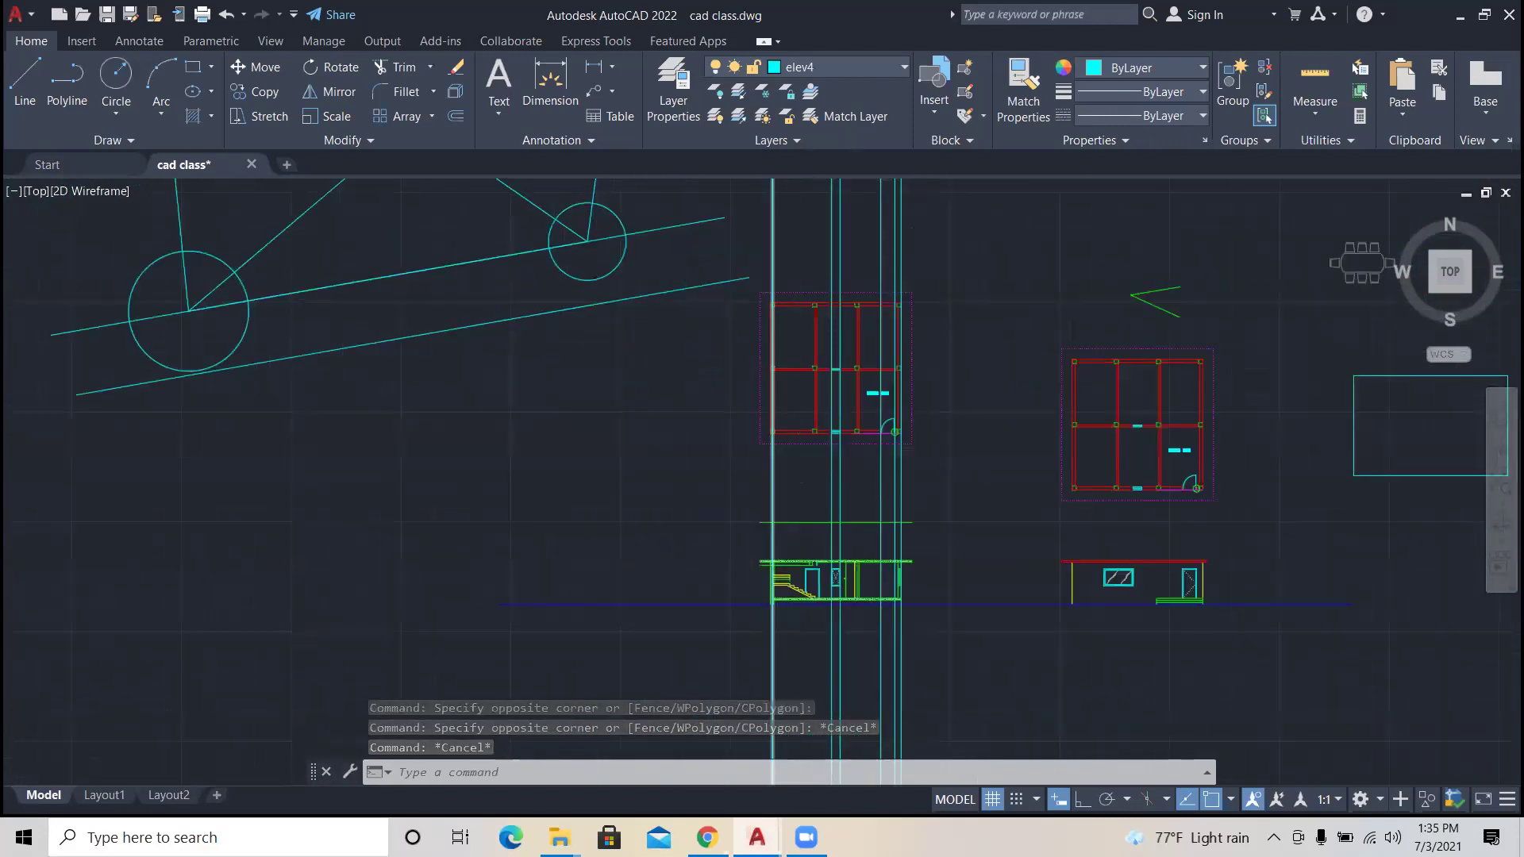
scroll(778, 437, "up", 8)
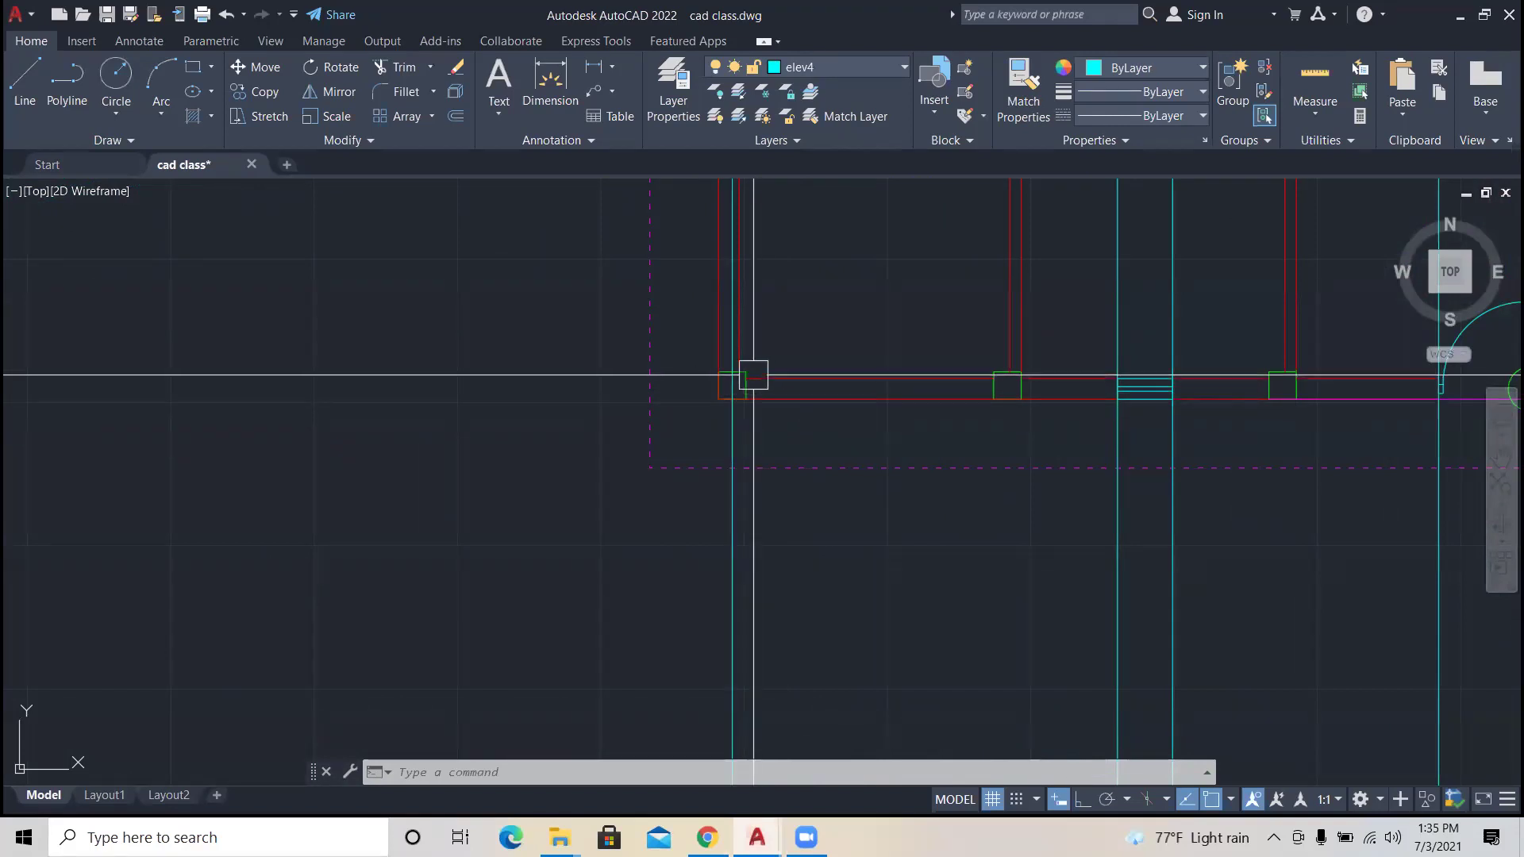
scroll(742, 409, "down", 6)
key("Escape")
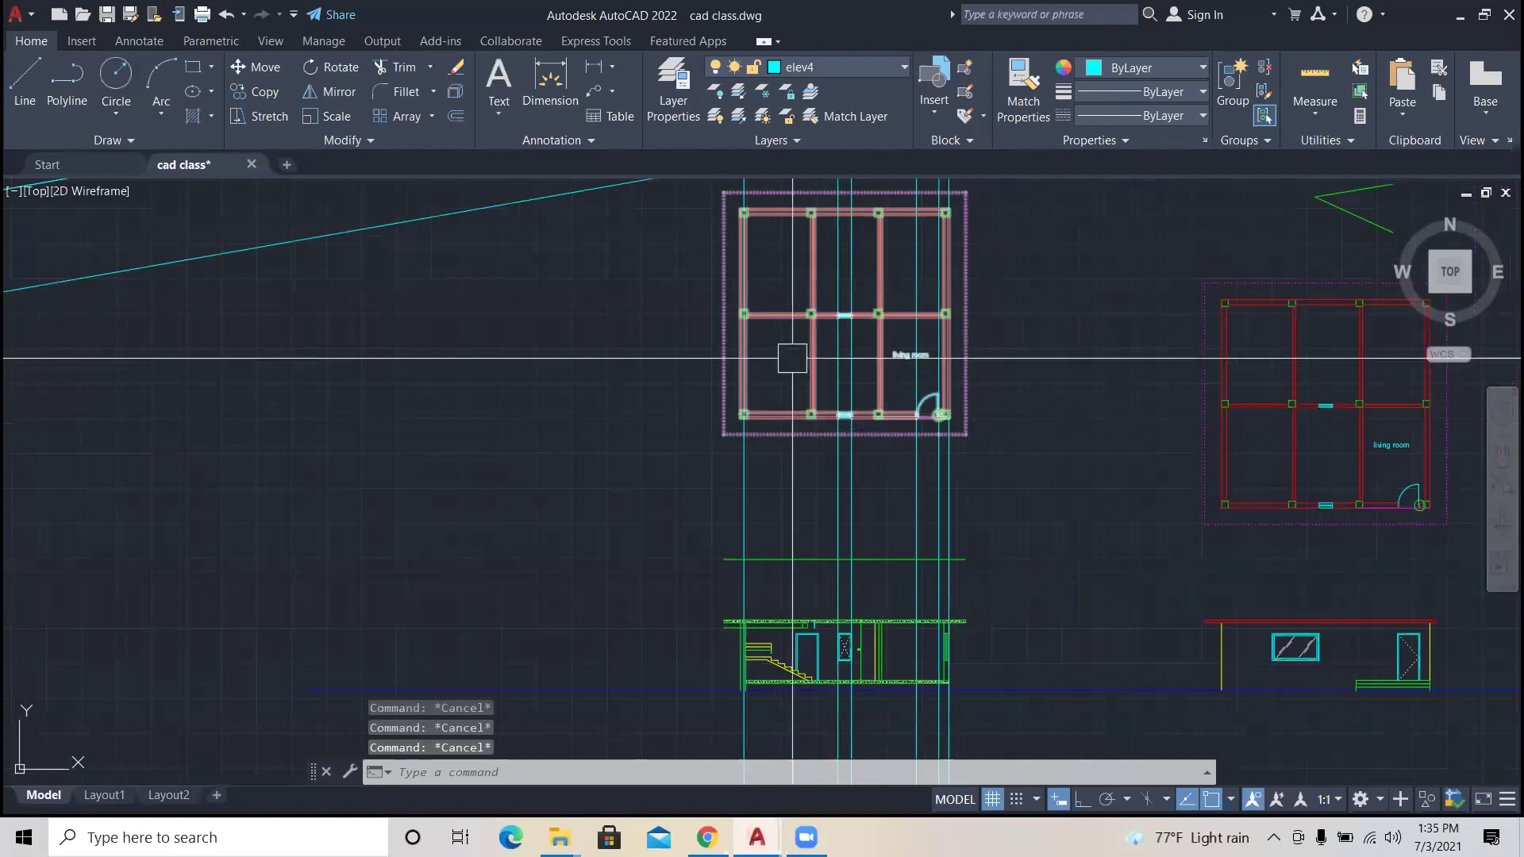
left_click(792, 358)
type("co")
key("Return")
left_click(815, 386)
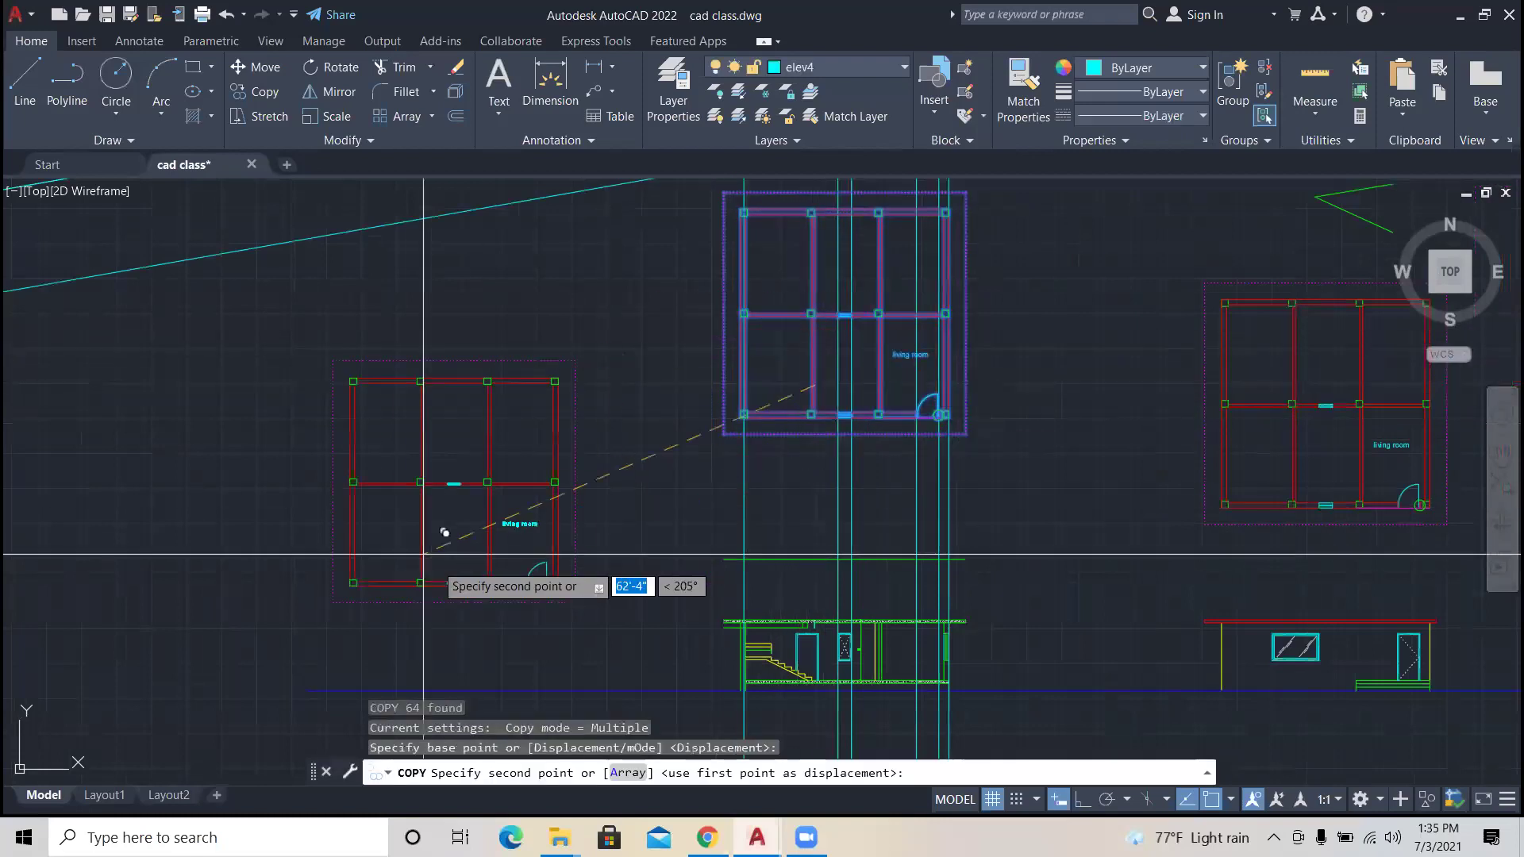
left_click(253, 579)
key("Escape")
Step: Move the original floor plan above the section straight up to the empty space north of the plan with the section line
scroll(460, 504, "down", 4)
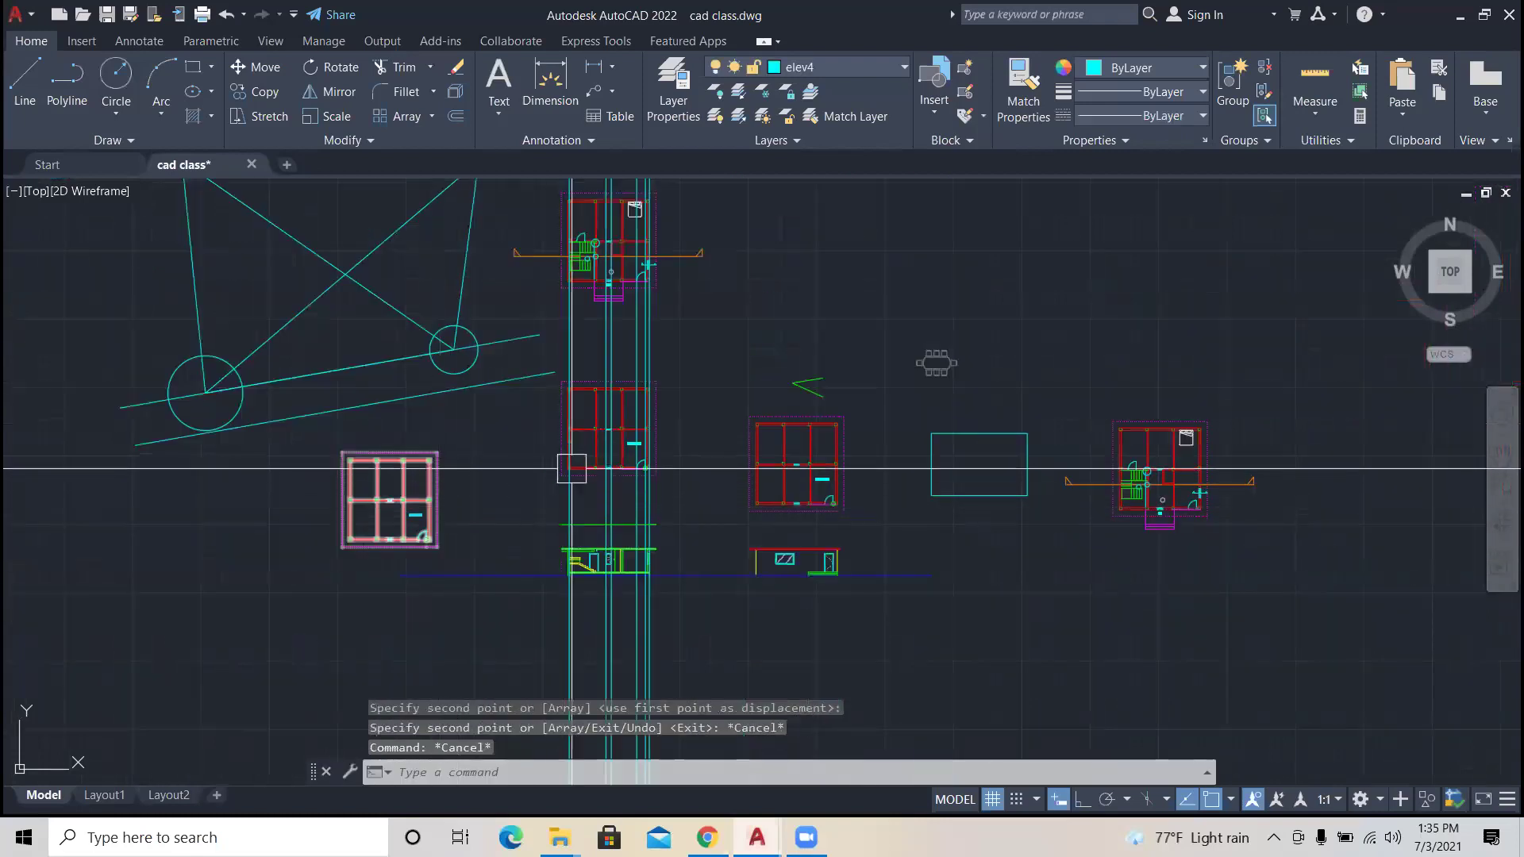
scroll(572, 468, "up", 4)
left_click(540, 475)
type("m")
key("Return")
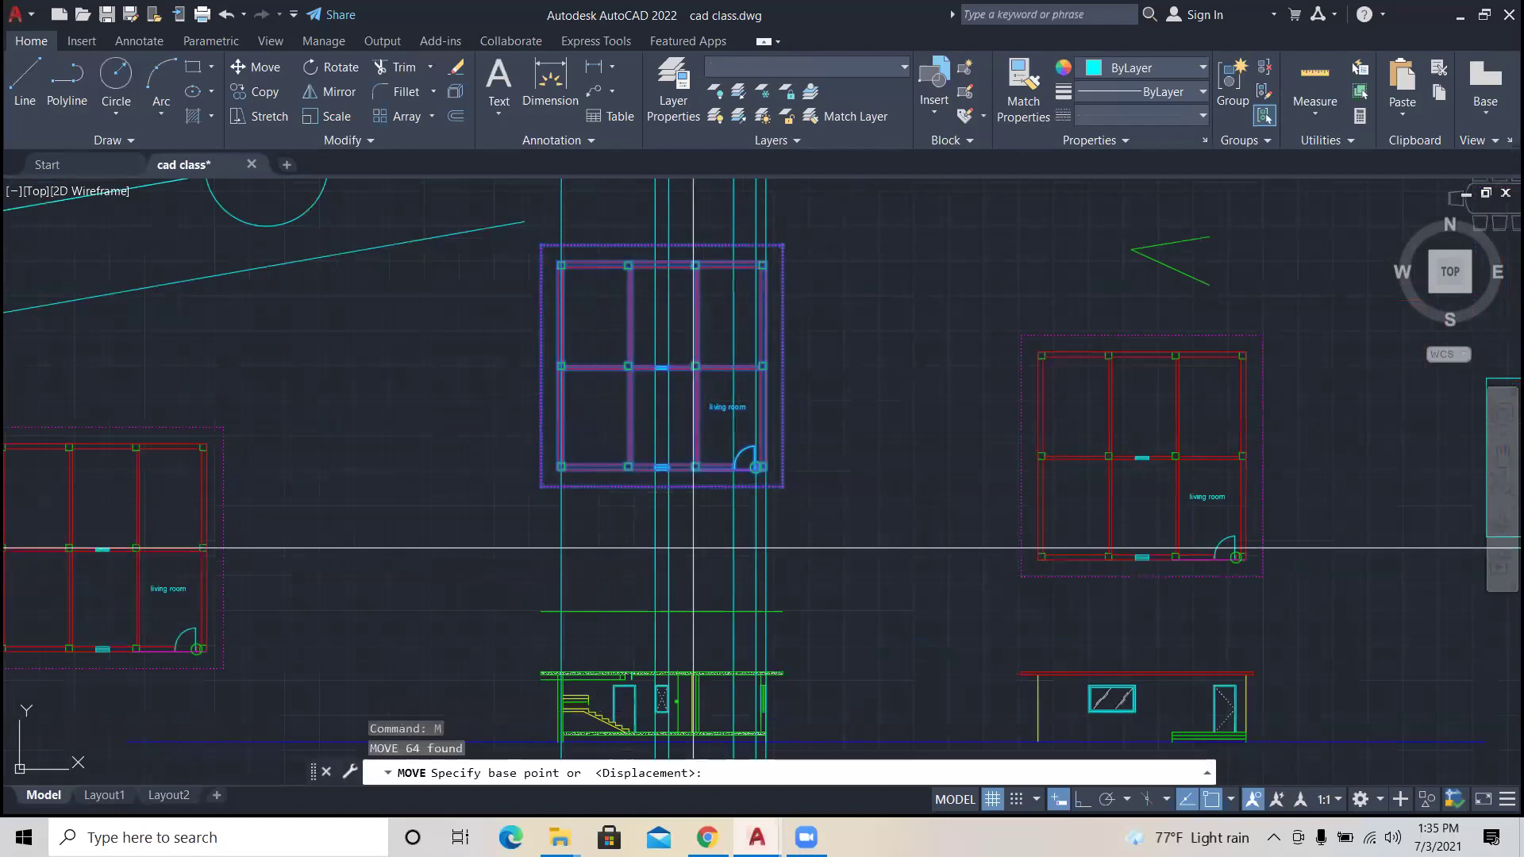
left_click(808, 552)
key("F8")
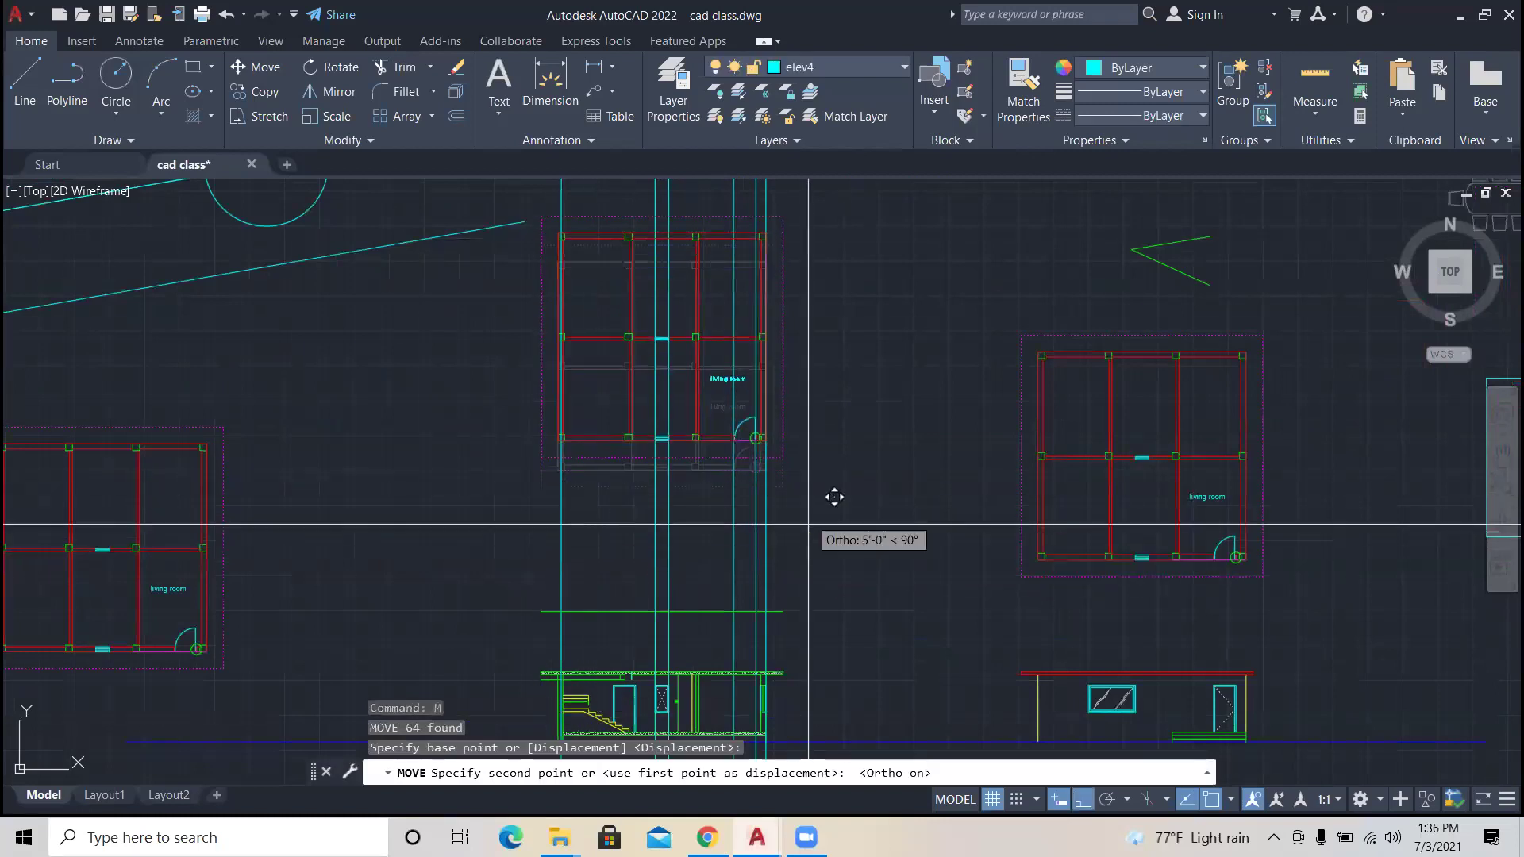
scroll(834, 496, "down", 6)
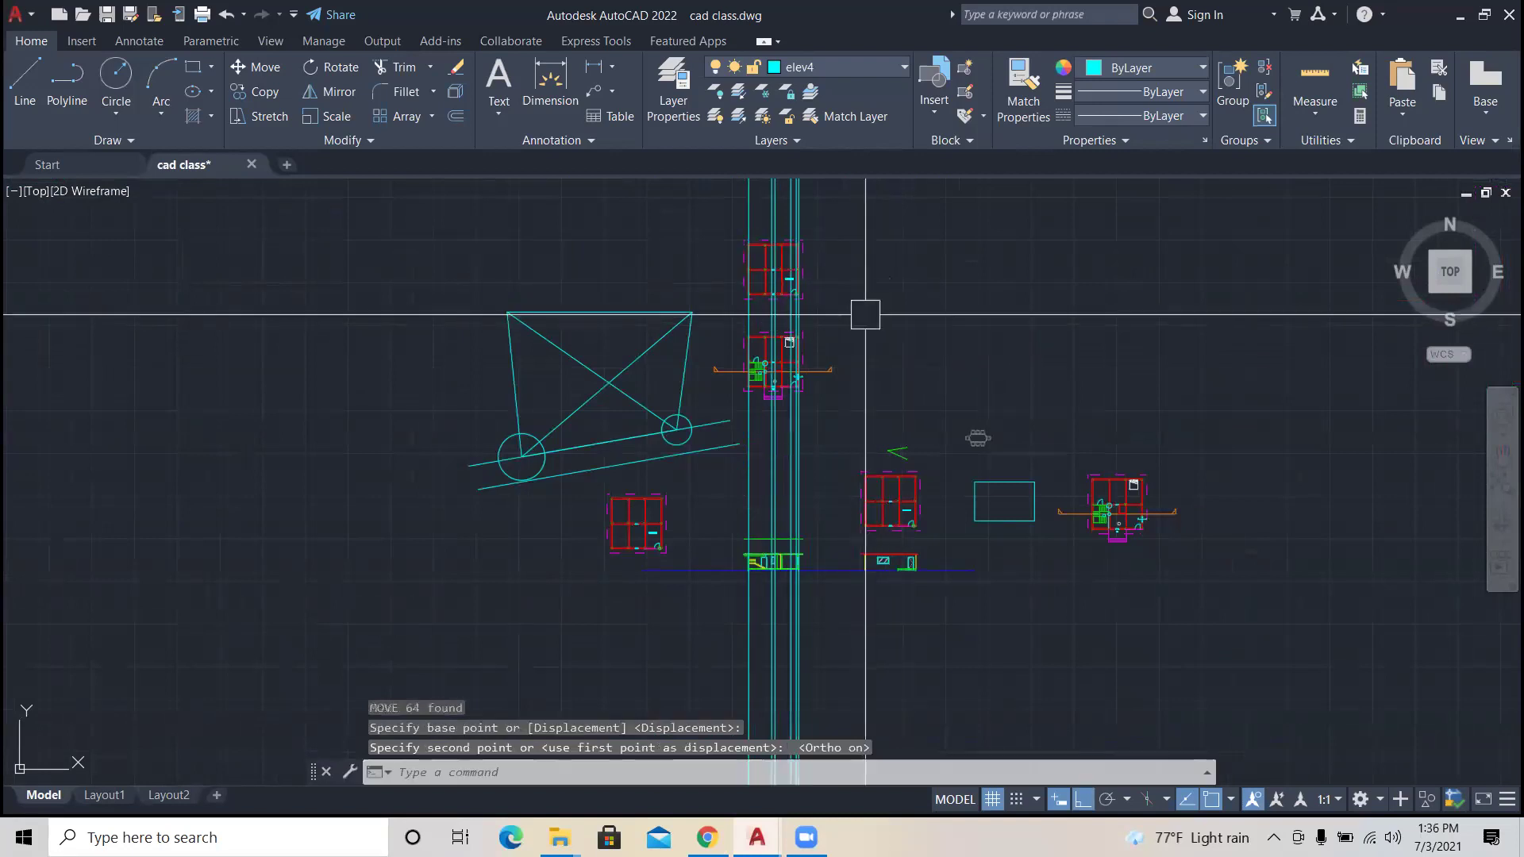
key("Escape")
key("Escape")
key("Escape")
Step: Move the copied floor plan back above the section, snapping the midpoint of its lower-left column's bottom edge to the westernmost construction line
scroll(680, 561, "up", 5)
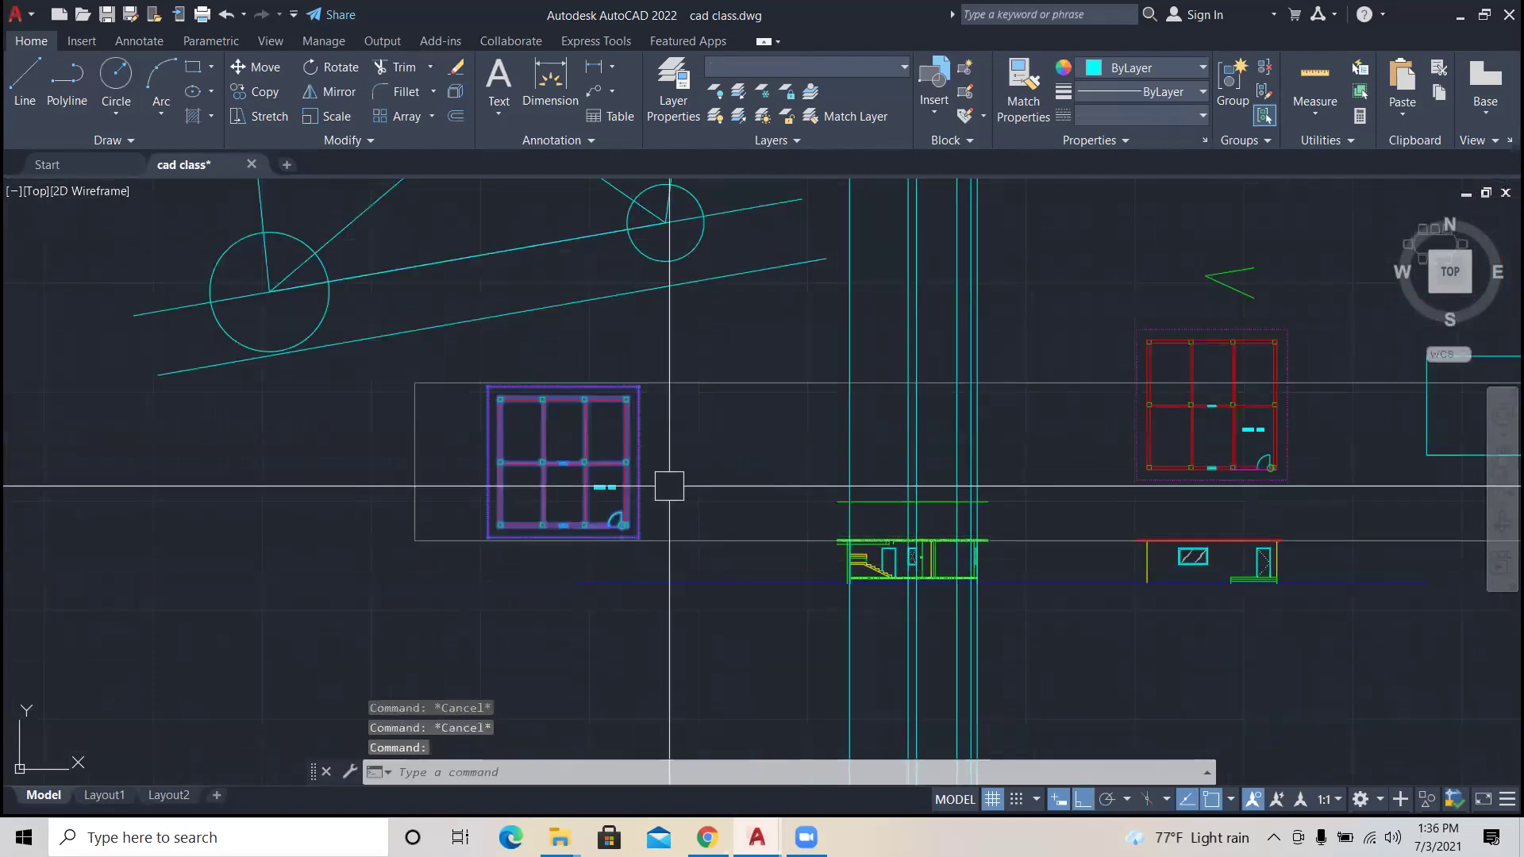
type("m")
key("Return")
scroll(553, 516, "up", 5)
scroll(553, 516, "up", 5)
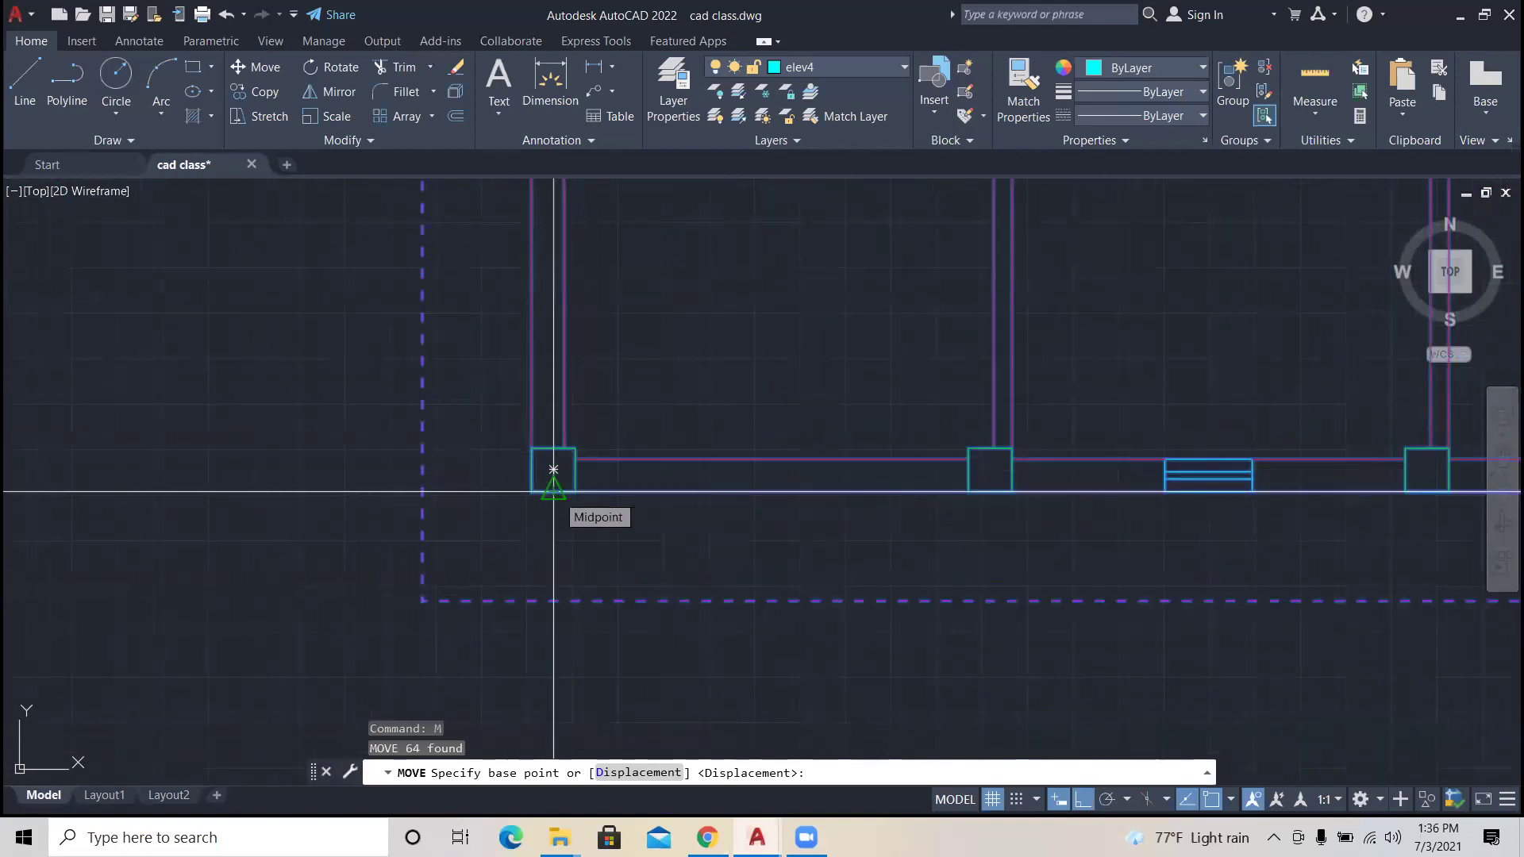
left_click(553, 493)
scroll(540, 548, "down", 10)
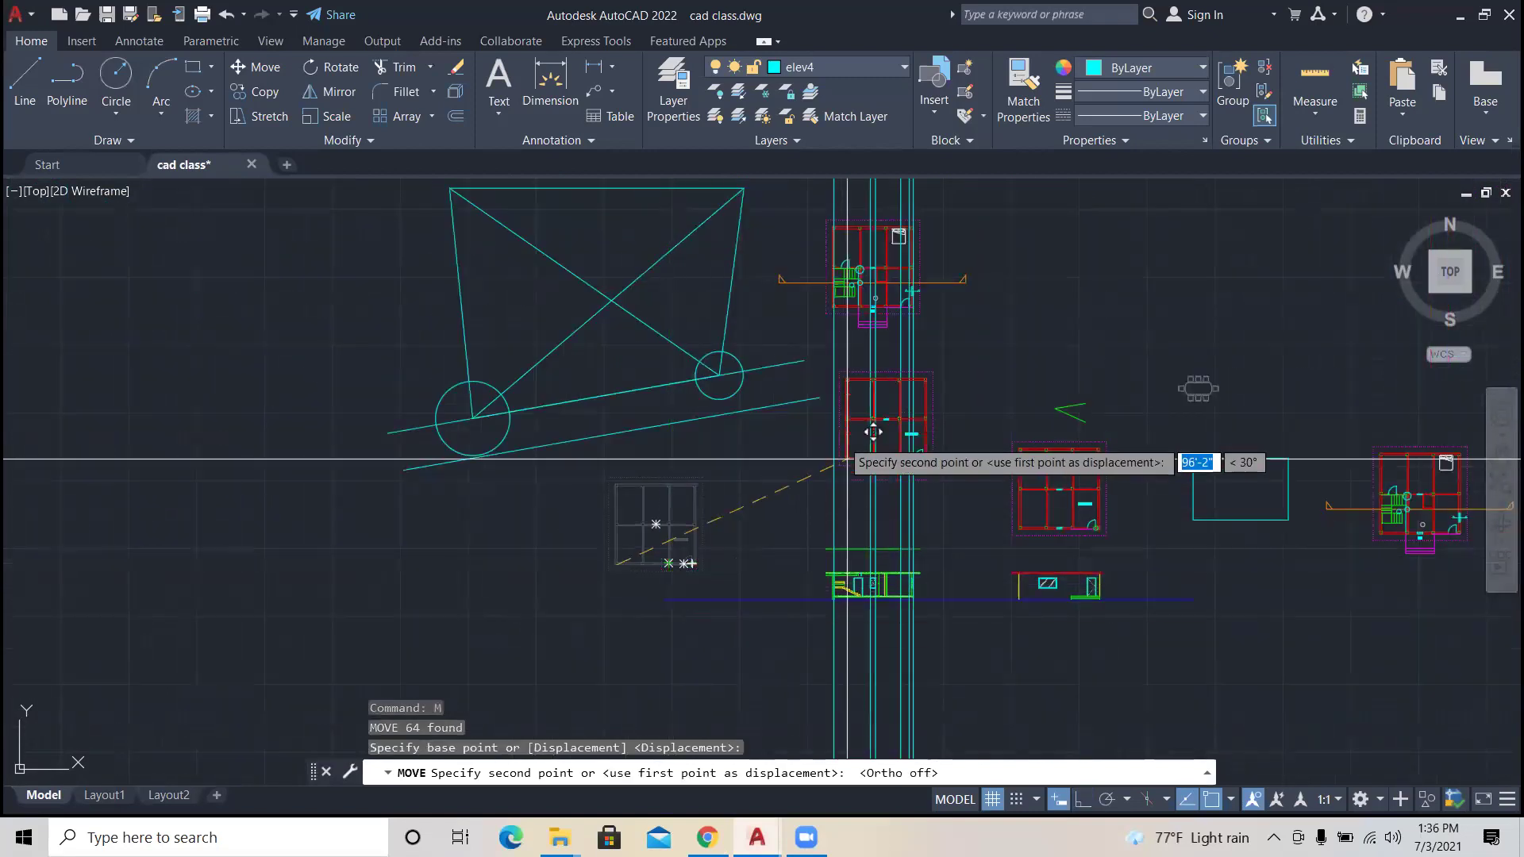
scroll(840, 496, "up", 8)
scroll(833, 505, "up", 4)
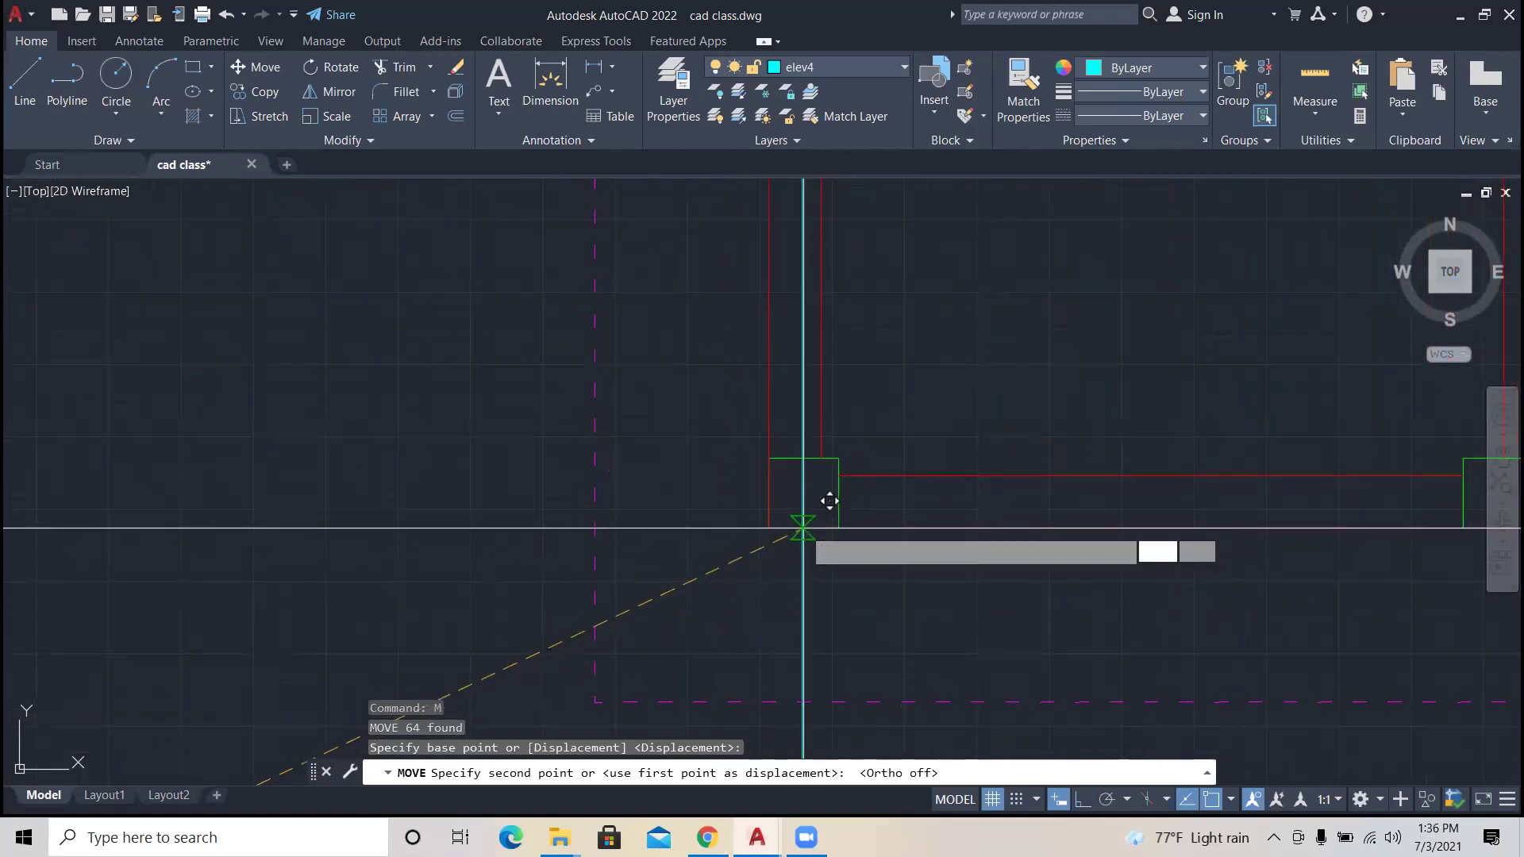
scroll(829, 501, "down", 8)
key("Escape")
key("Escape")
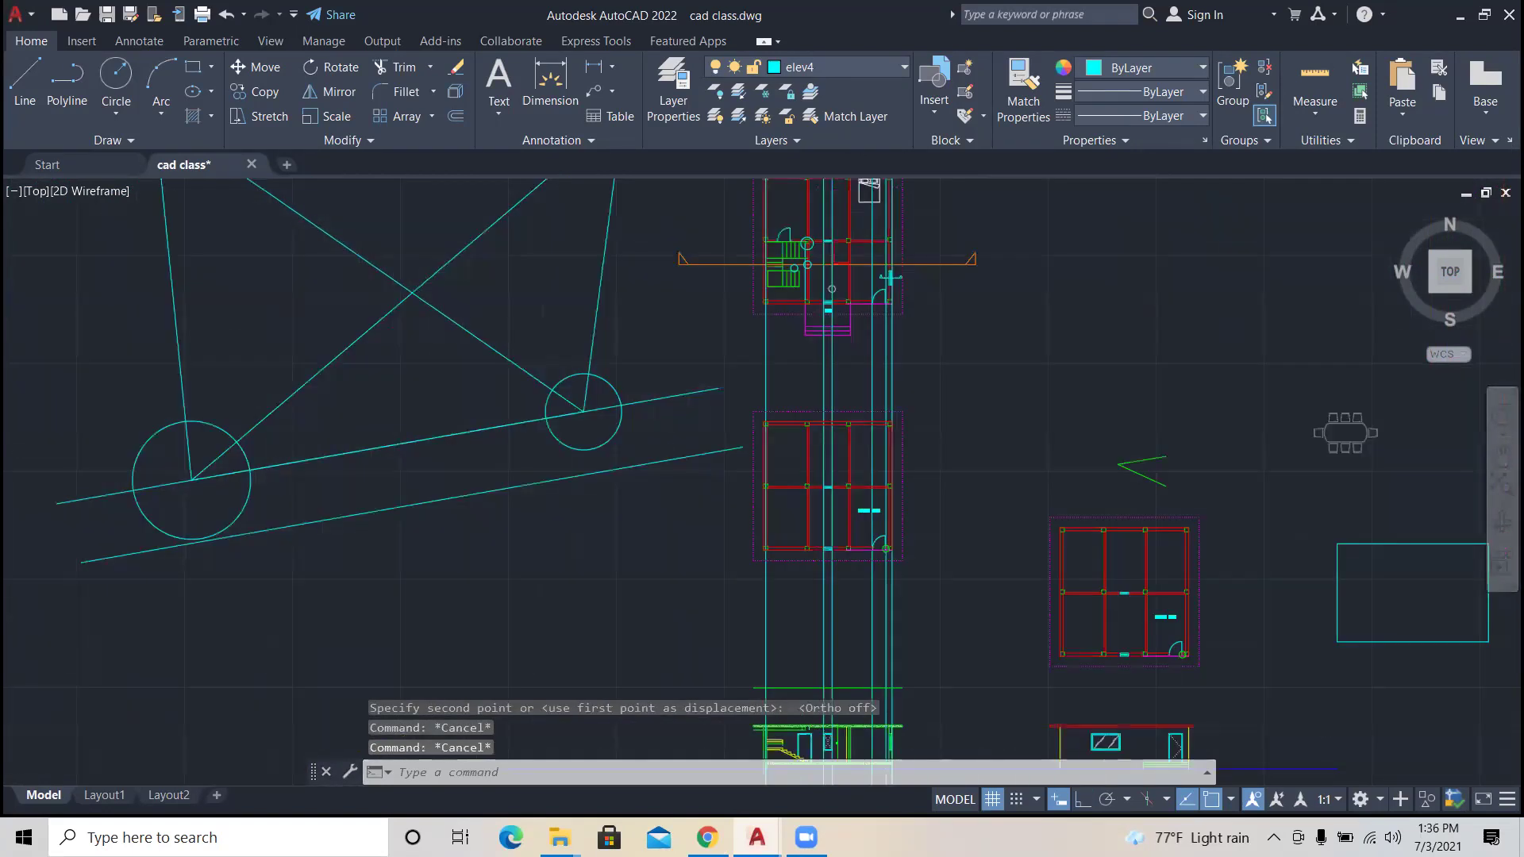
Step: Erase all the vertical construction lines running through the stacked plans and the section
scroll(762, 555, "down", 2)
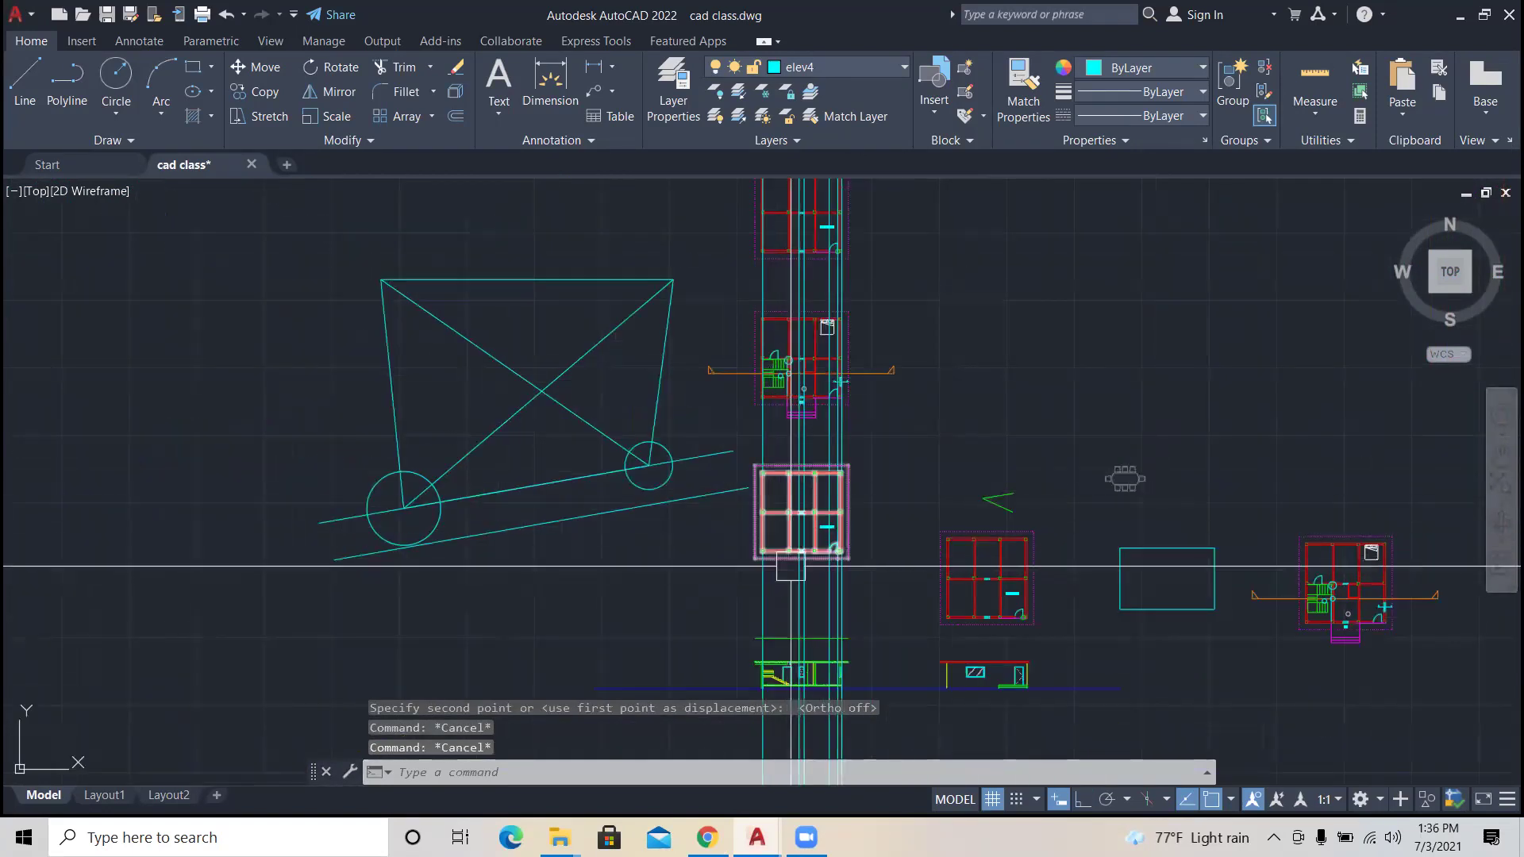
scroll(790, 566, "up", 4)
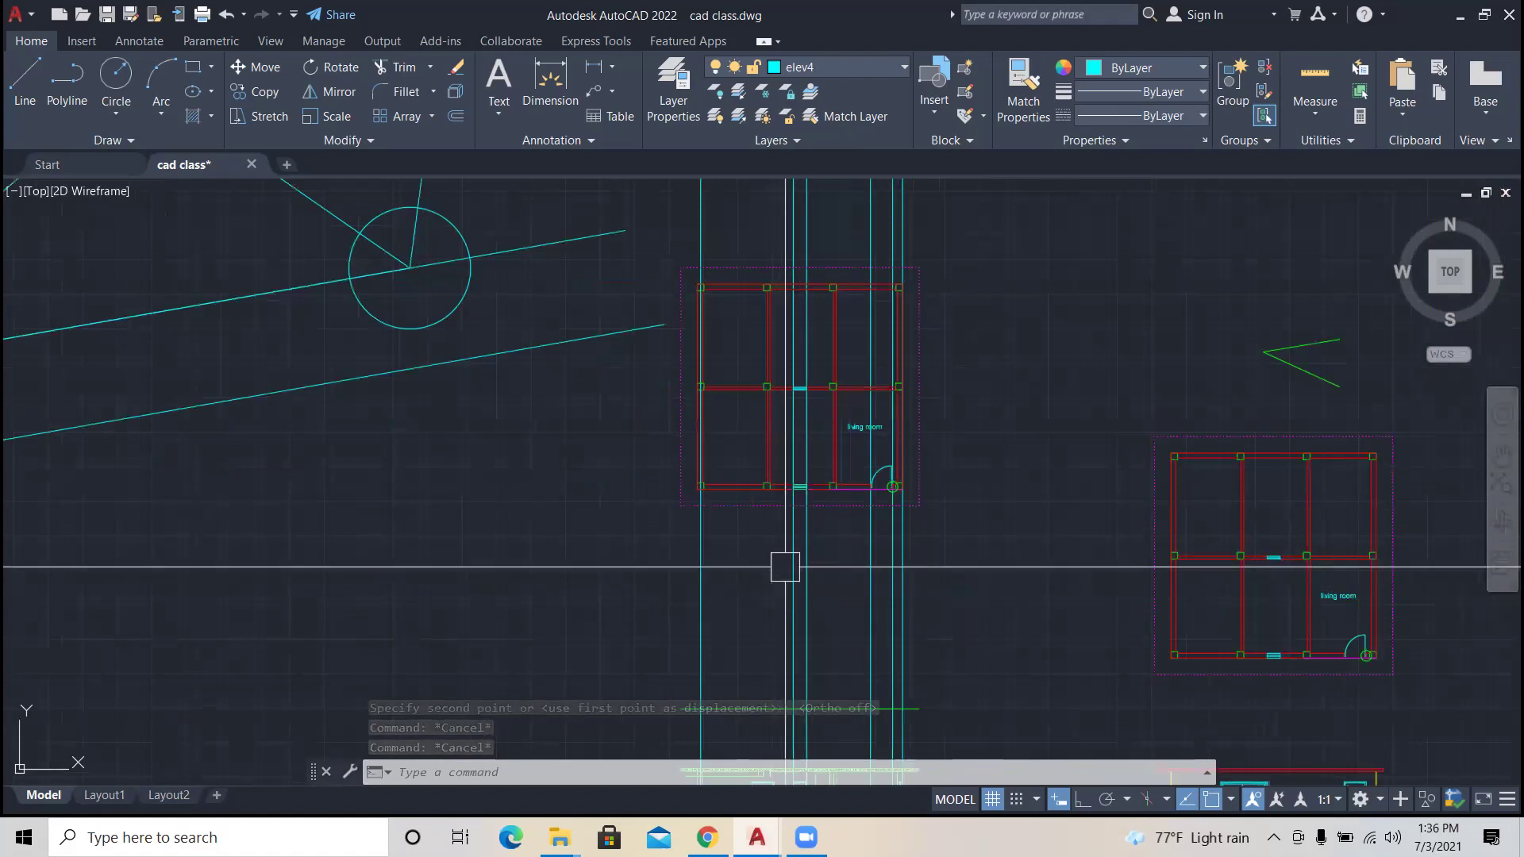
left_click(972, 605)
left_click(702, 569)
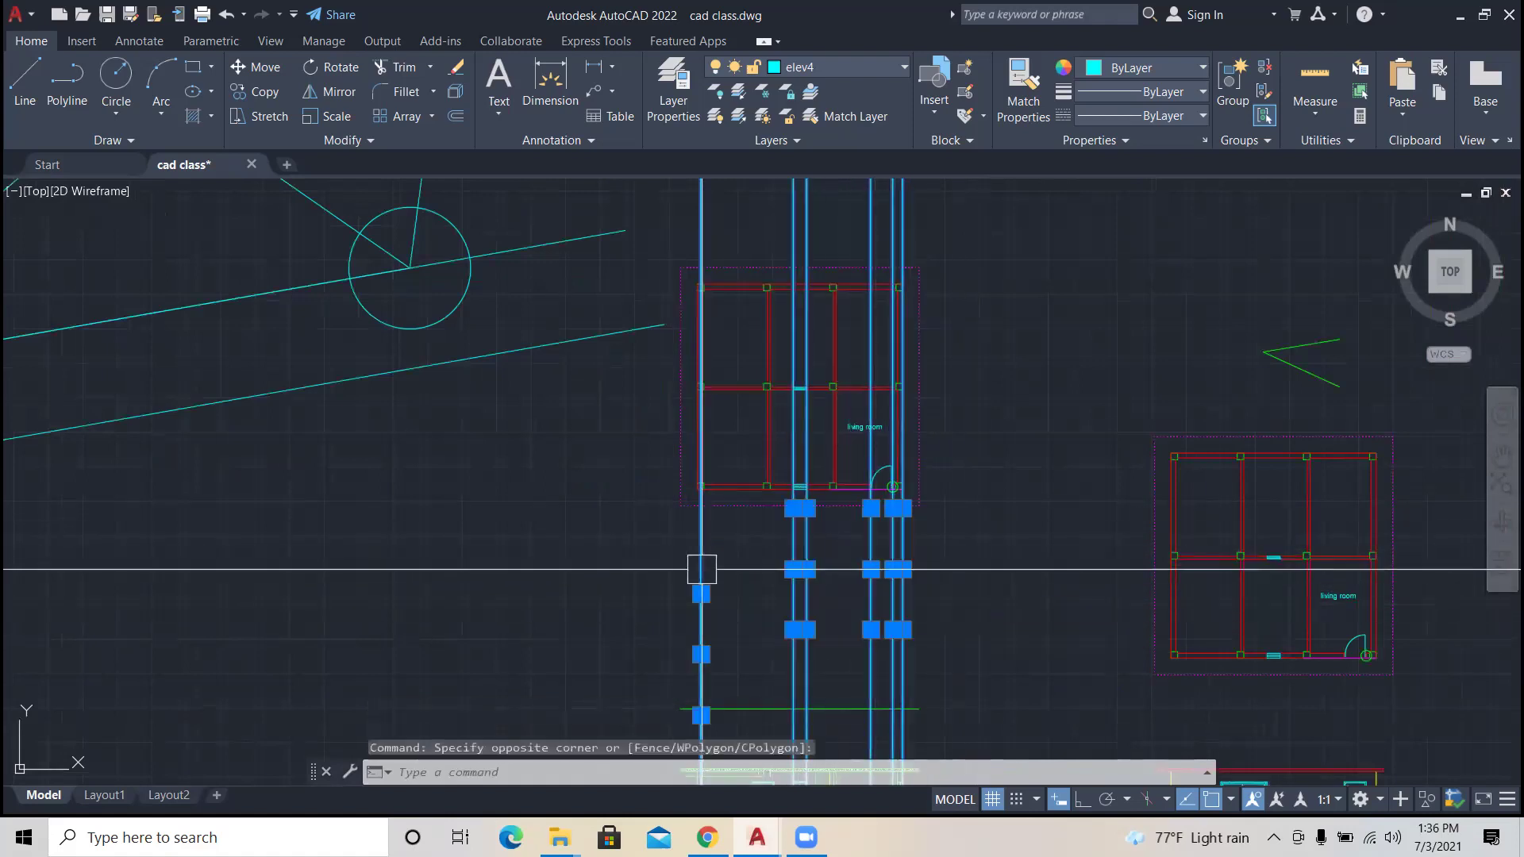
key("Delete")
Step: Erase the floor plan copy directly above the section
scroll(874, 555, "down", 4)
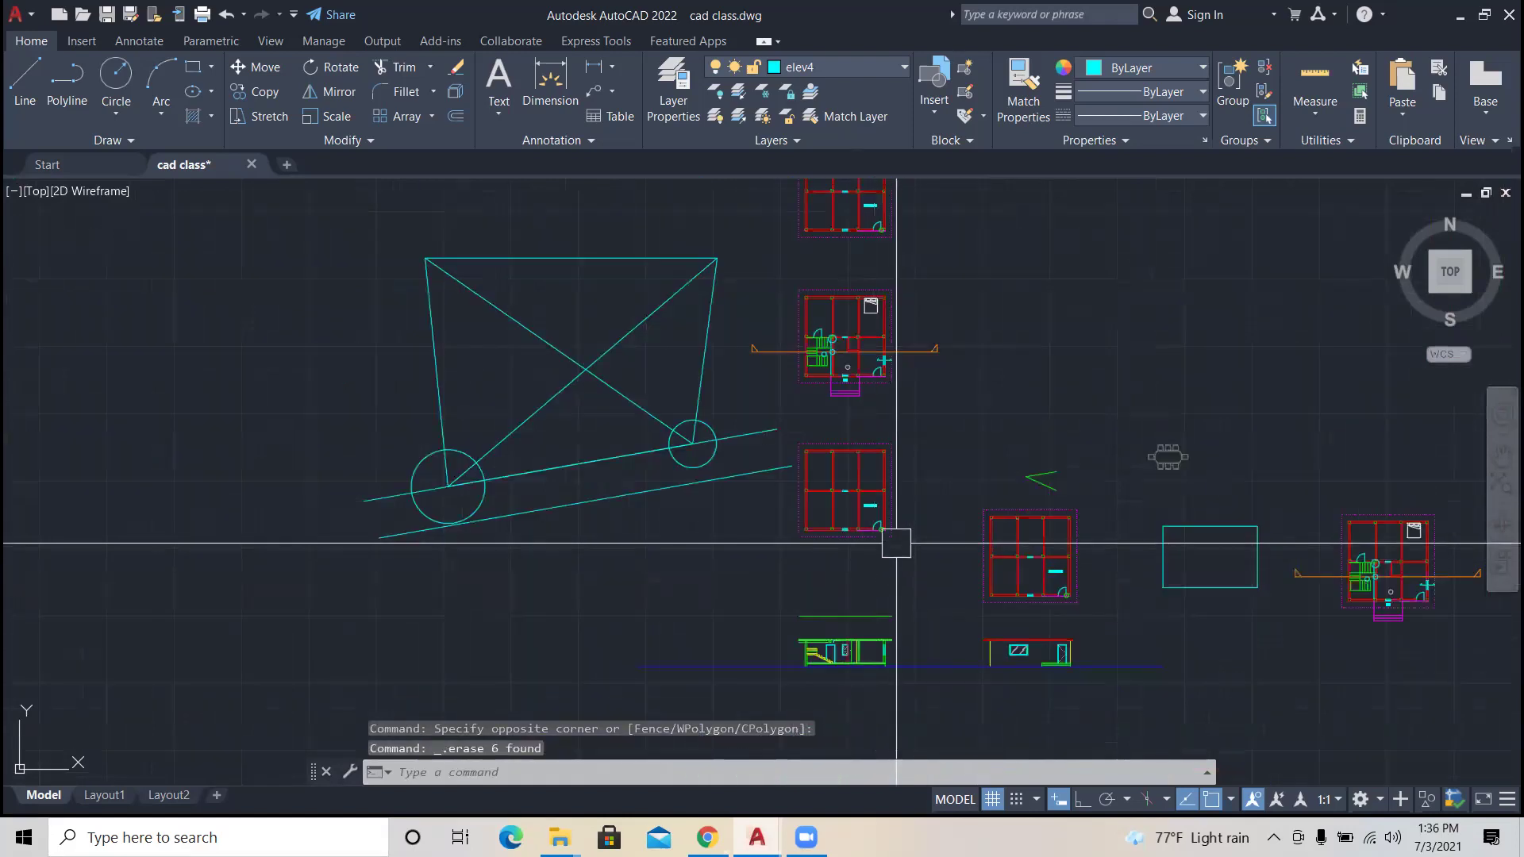
left_click(897, 542)
key("Delete")
scroll(912, 536, "down", 4)
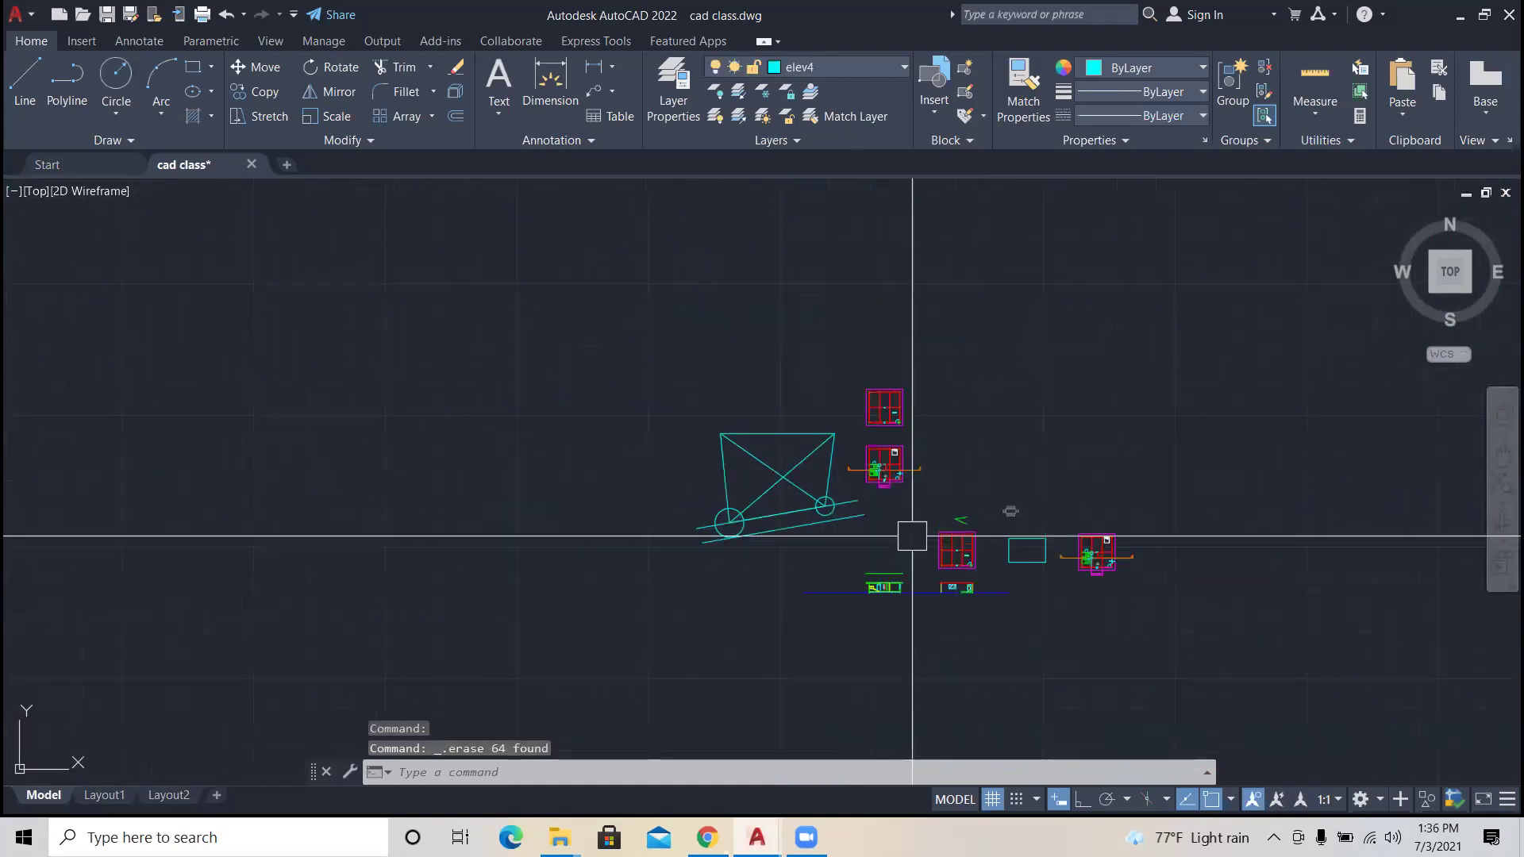
scroll(912, 537, "up", 4)
left_click(927, 493)
key("Escape")
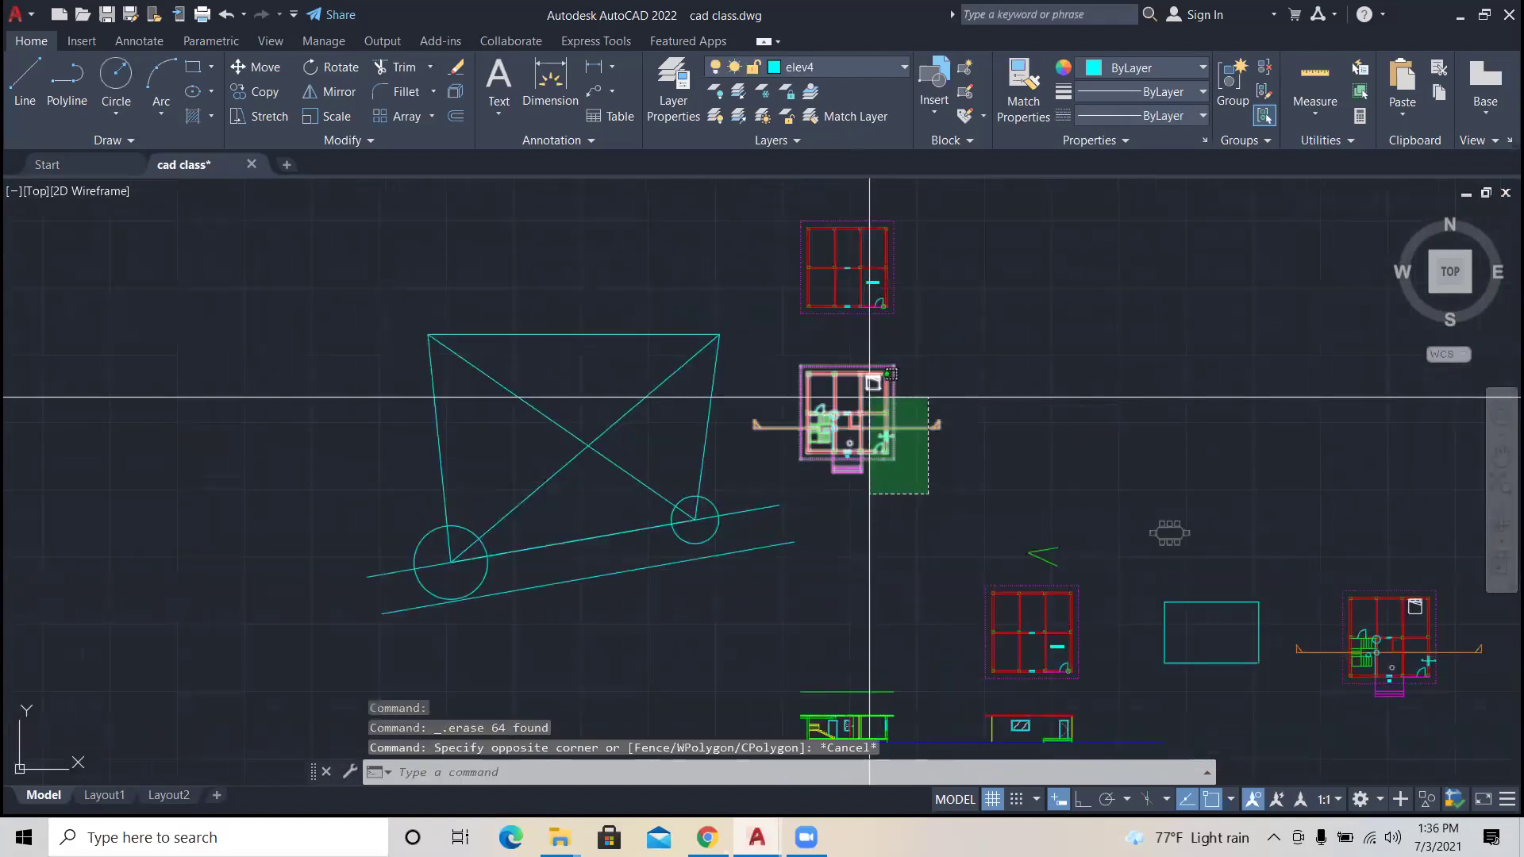
key("Escape")
key("Escape")
key("Escape")
scroll(884, 556, "down", 4)
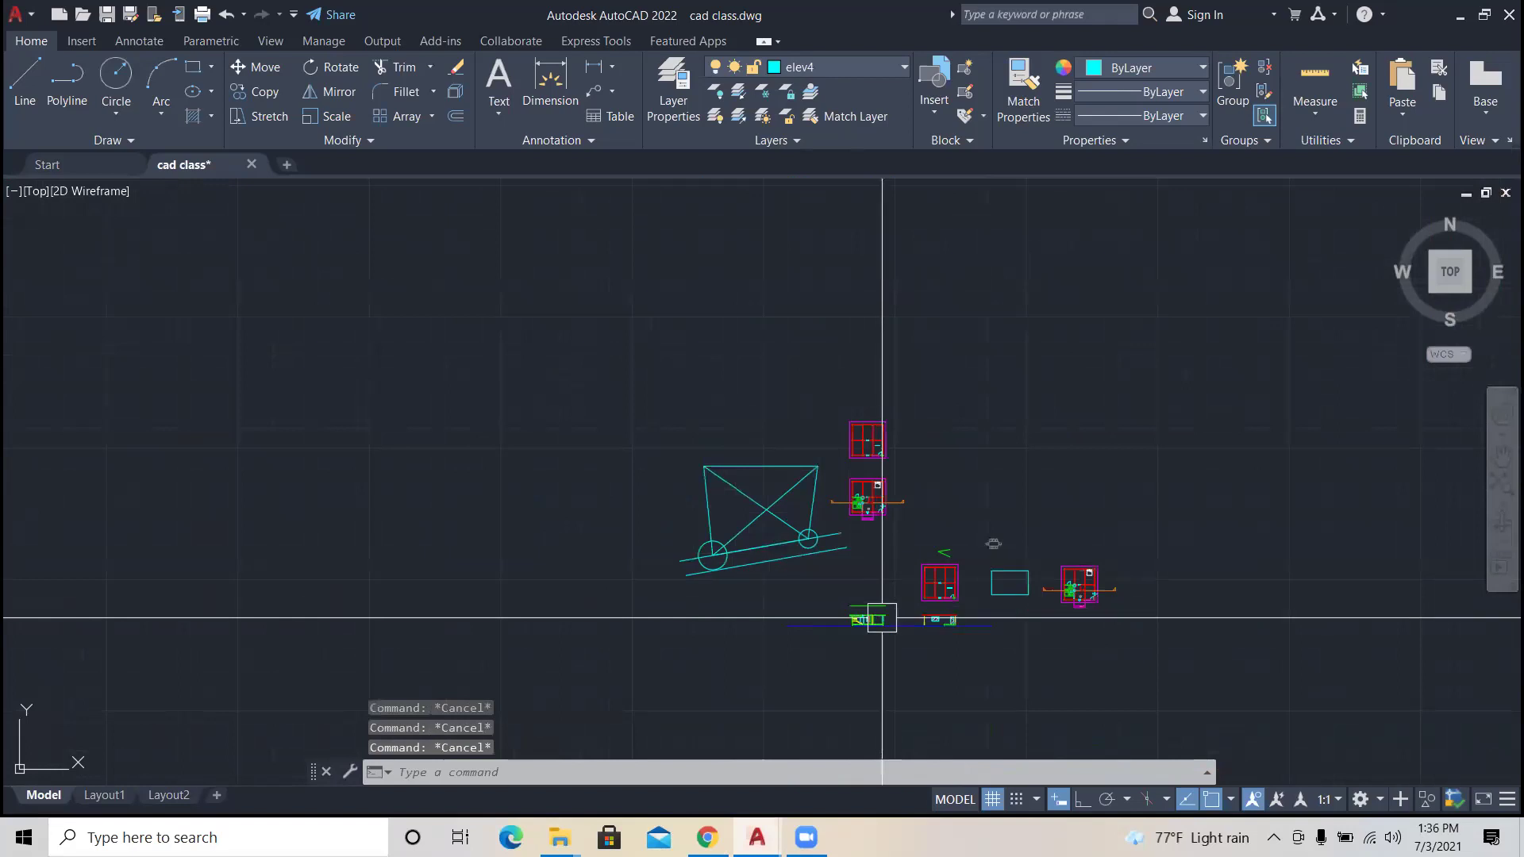
scroll(881, 618, "up", 2)
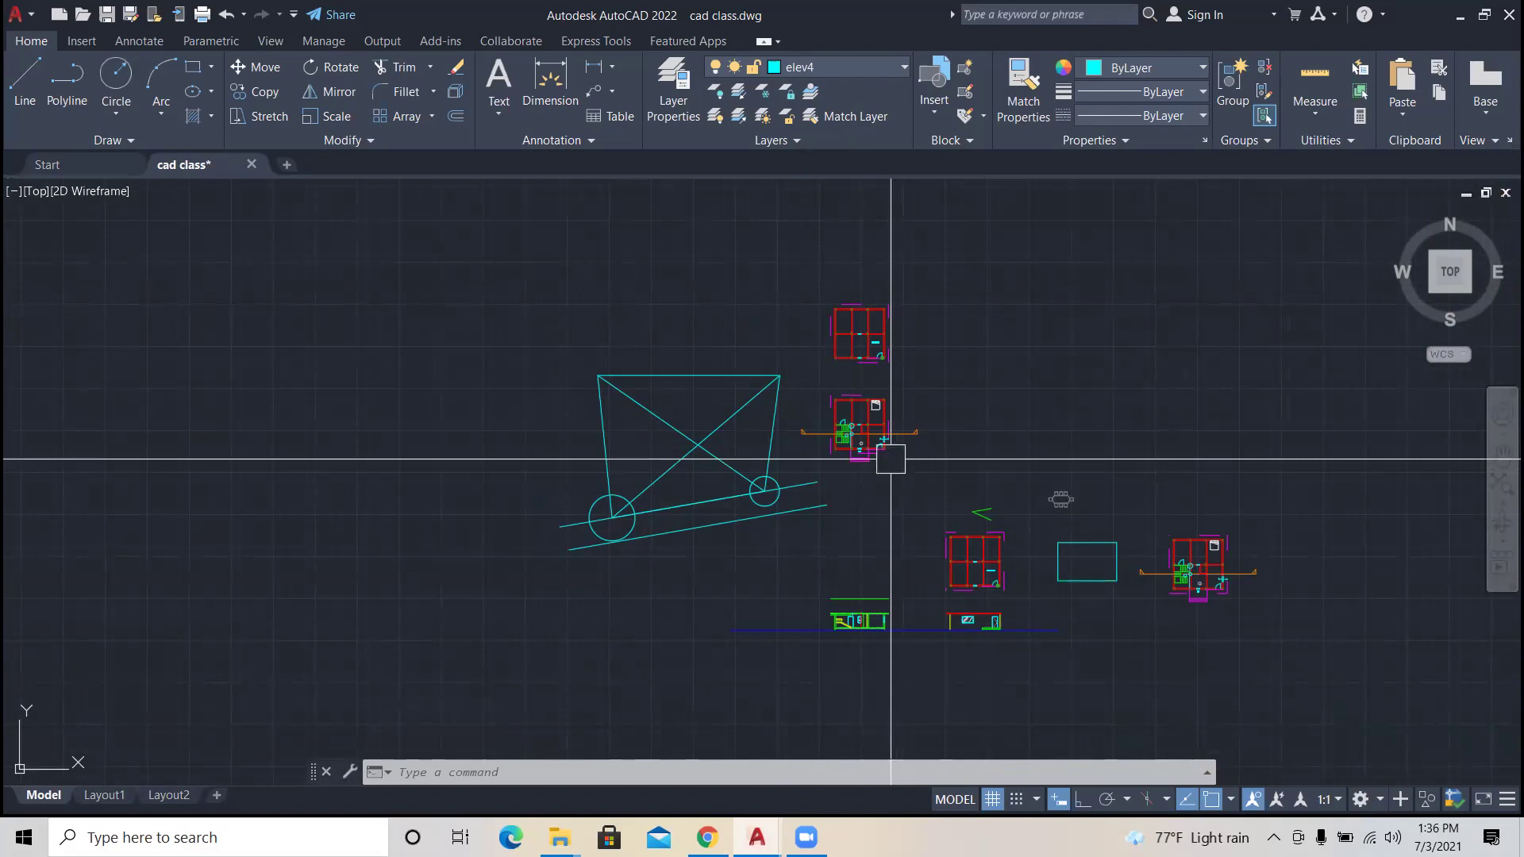
scroll(890, 458, "up", 2)
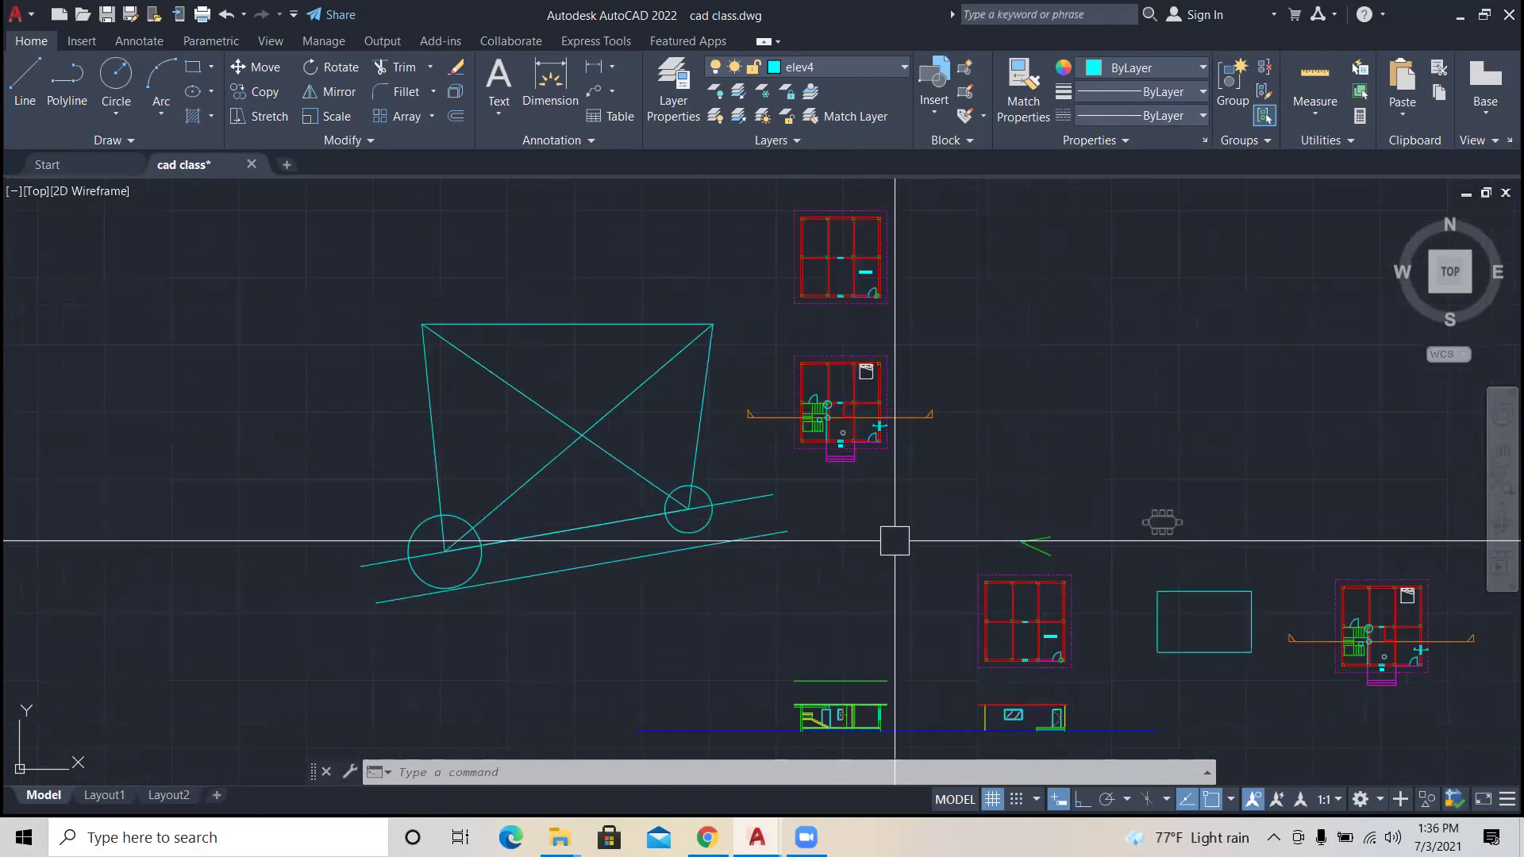
scroll(895, 547, "down", 2)
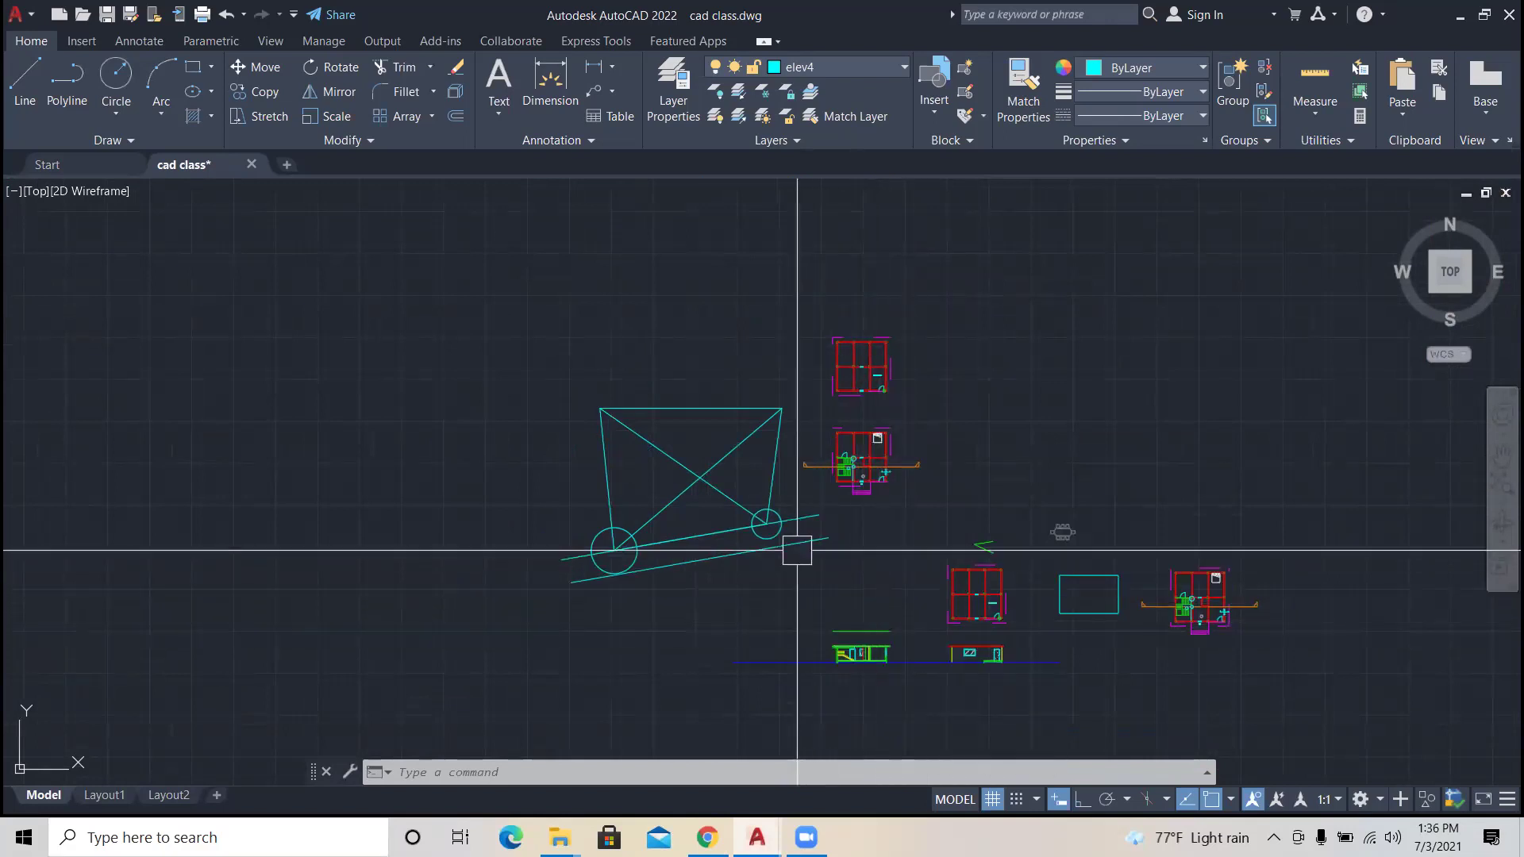
scroll(715, 512, "up", 2)
left_click(715, 513)
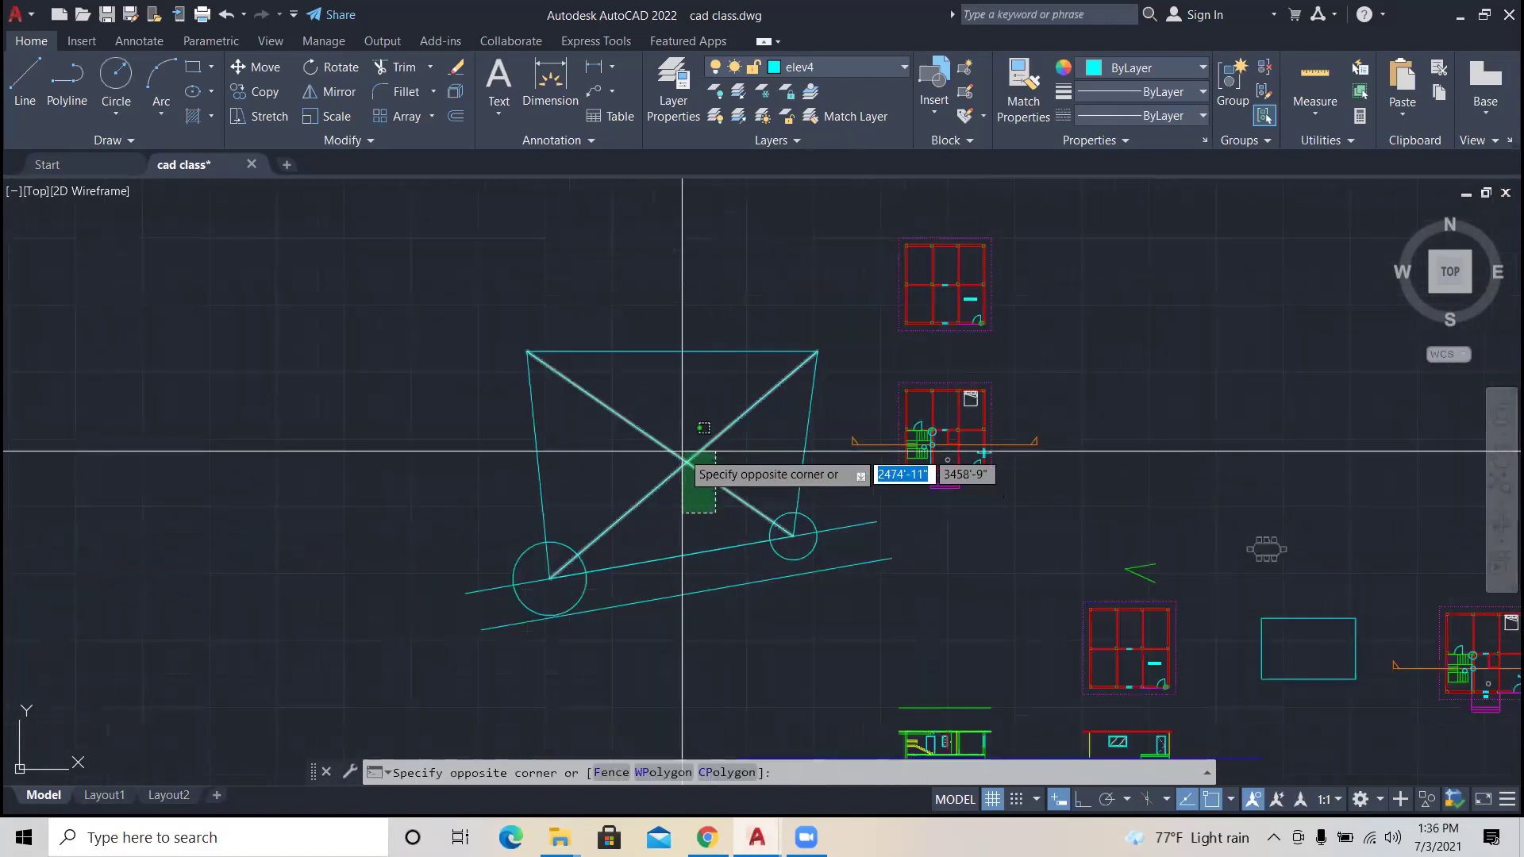
key("Escape")
key("Escape")
key("Escape")
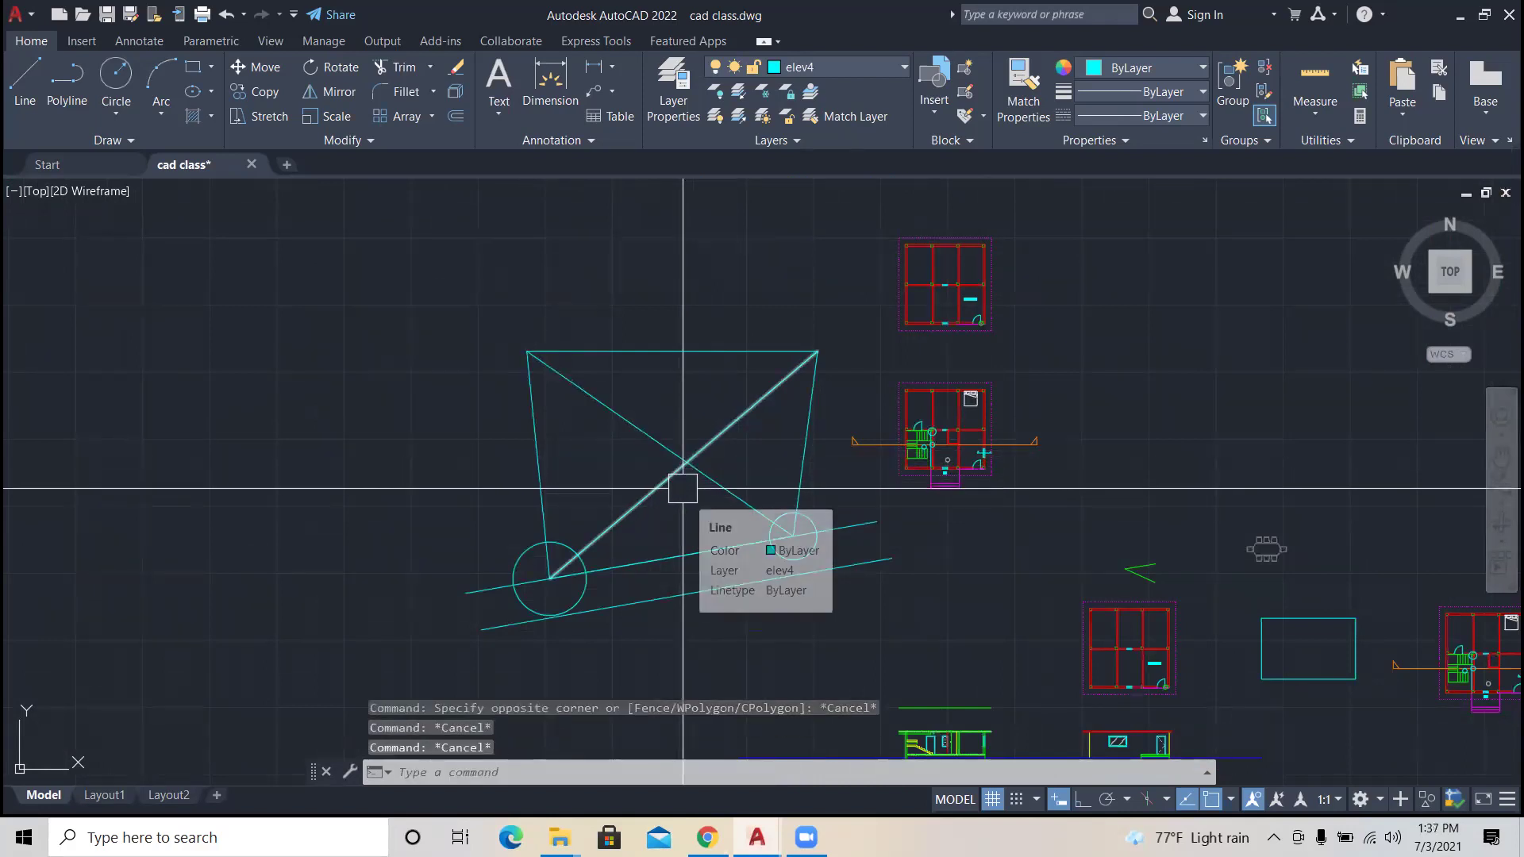
scroll(697, 486, "down", 2)
scroll(706, 485, "up", 3)
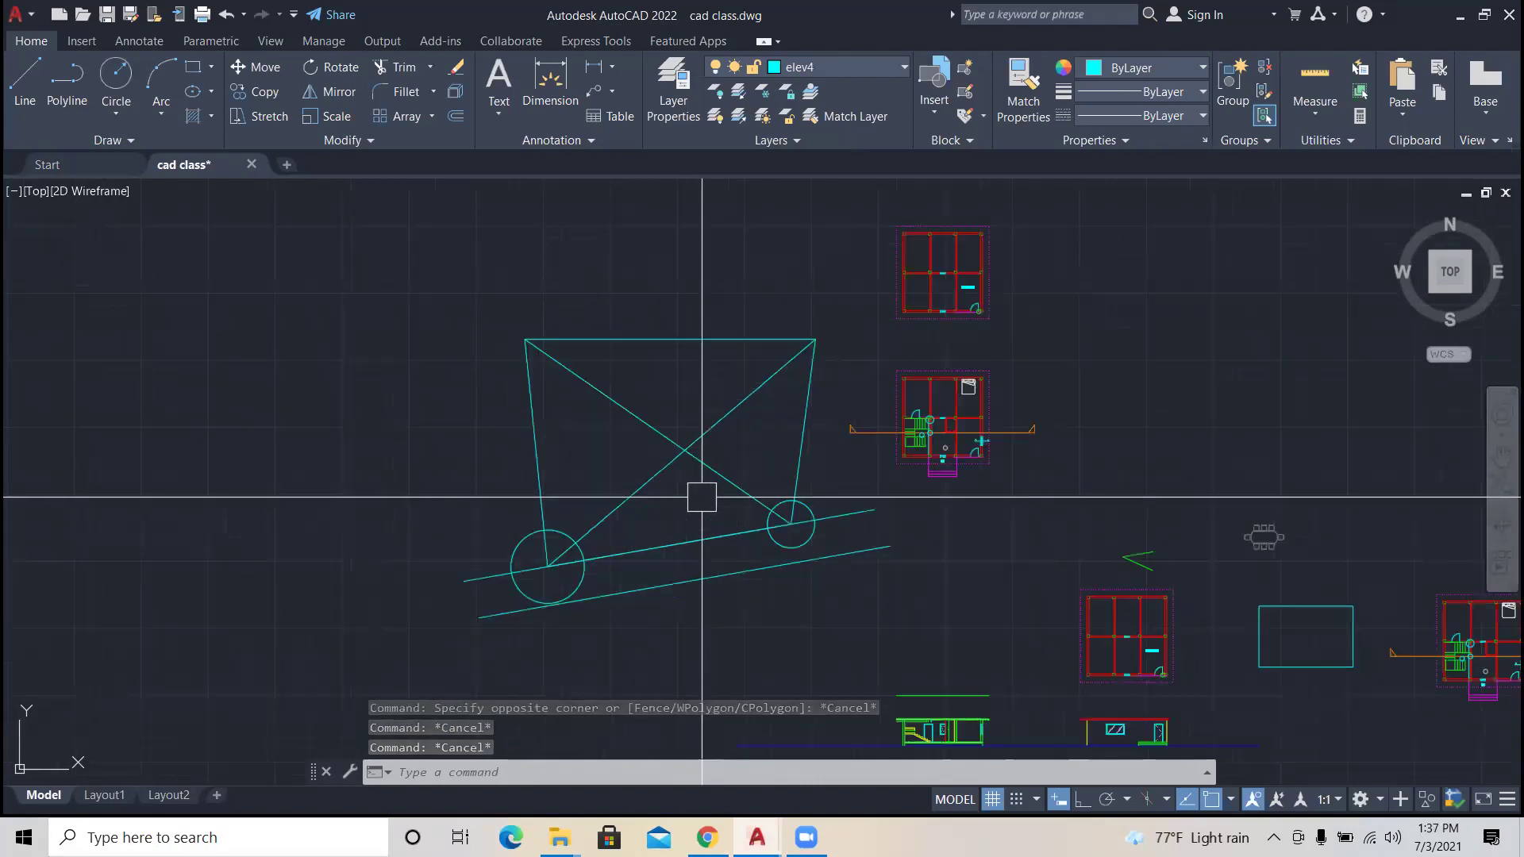
left_click(701, 497)
left_click(682, 494)
left_click(681, 494)
left_click(663, 425)
key("Escape")
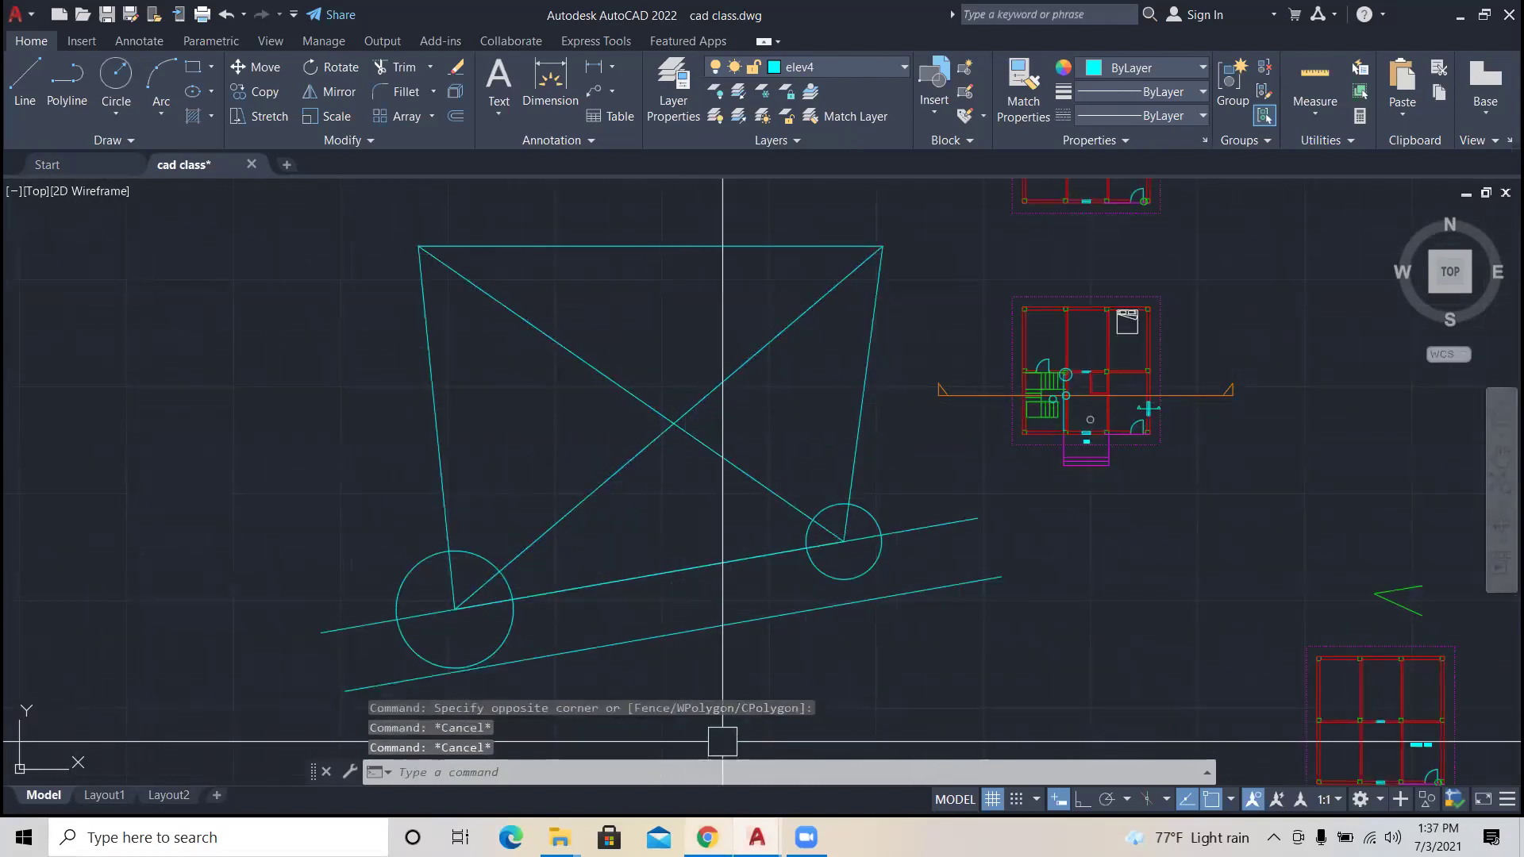
mouse_move(708, 838)
scroll(896, 570, "down", 6)
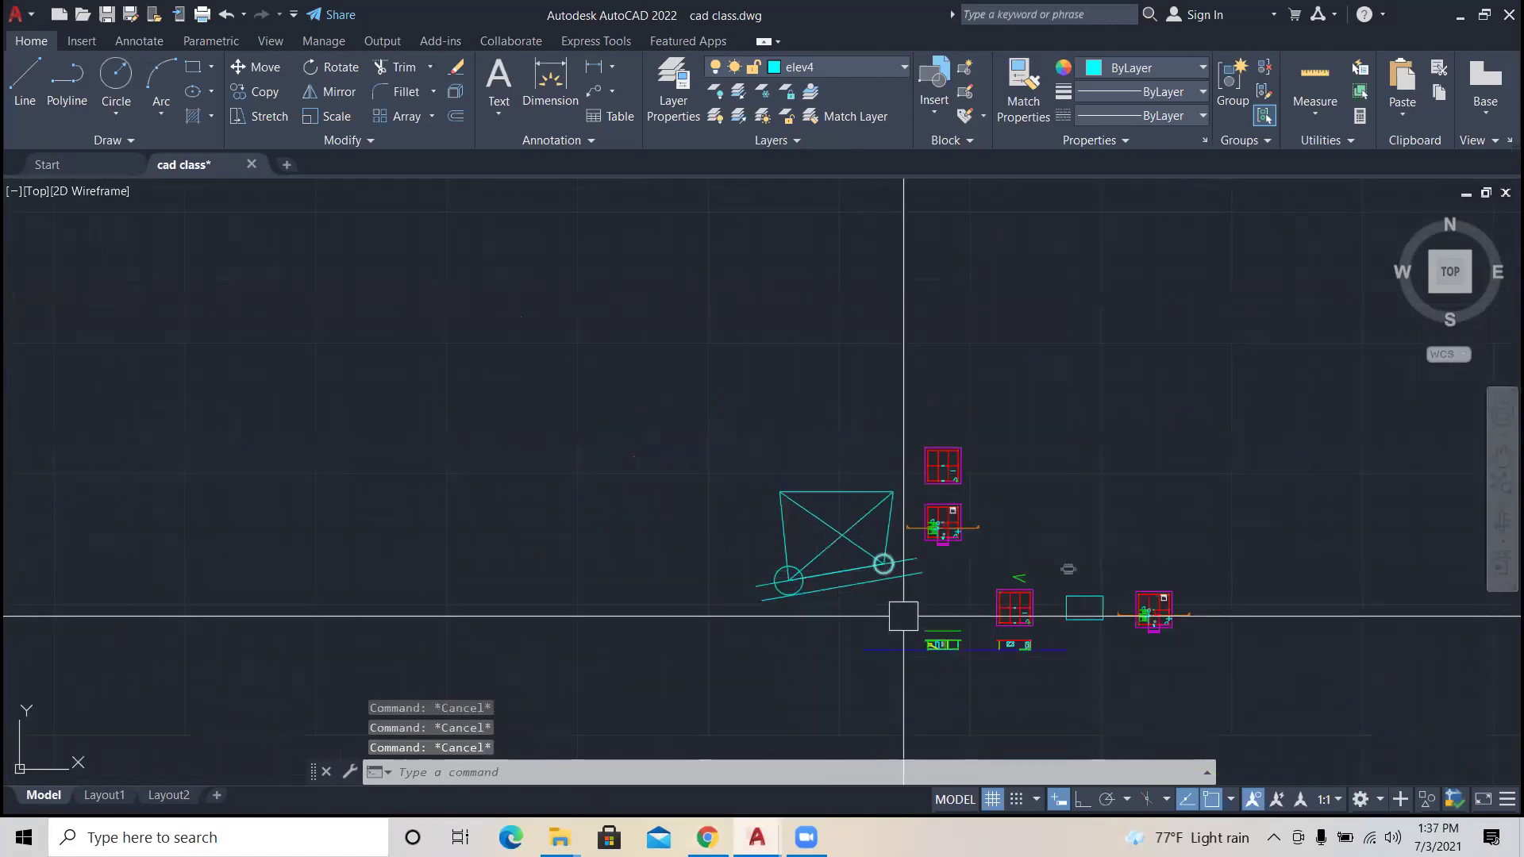
scroll(932, 643, "up", 2)
scroll(940, 657, "down", 8)
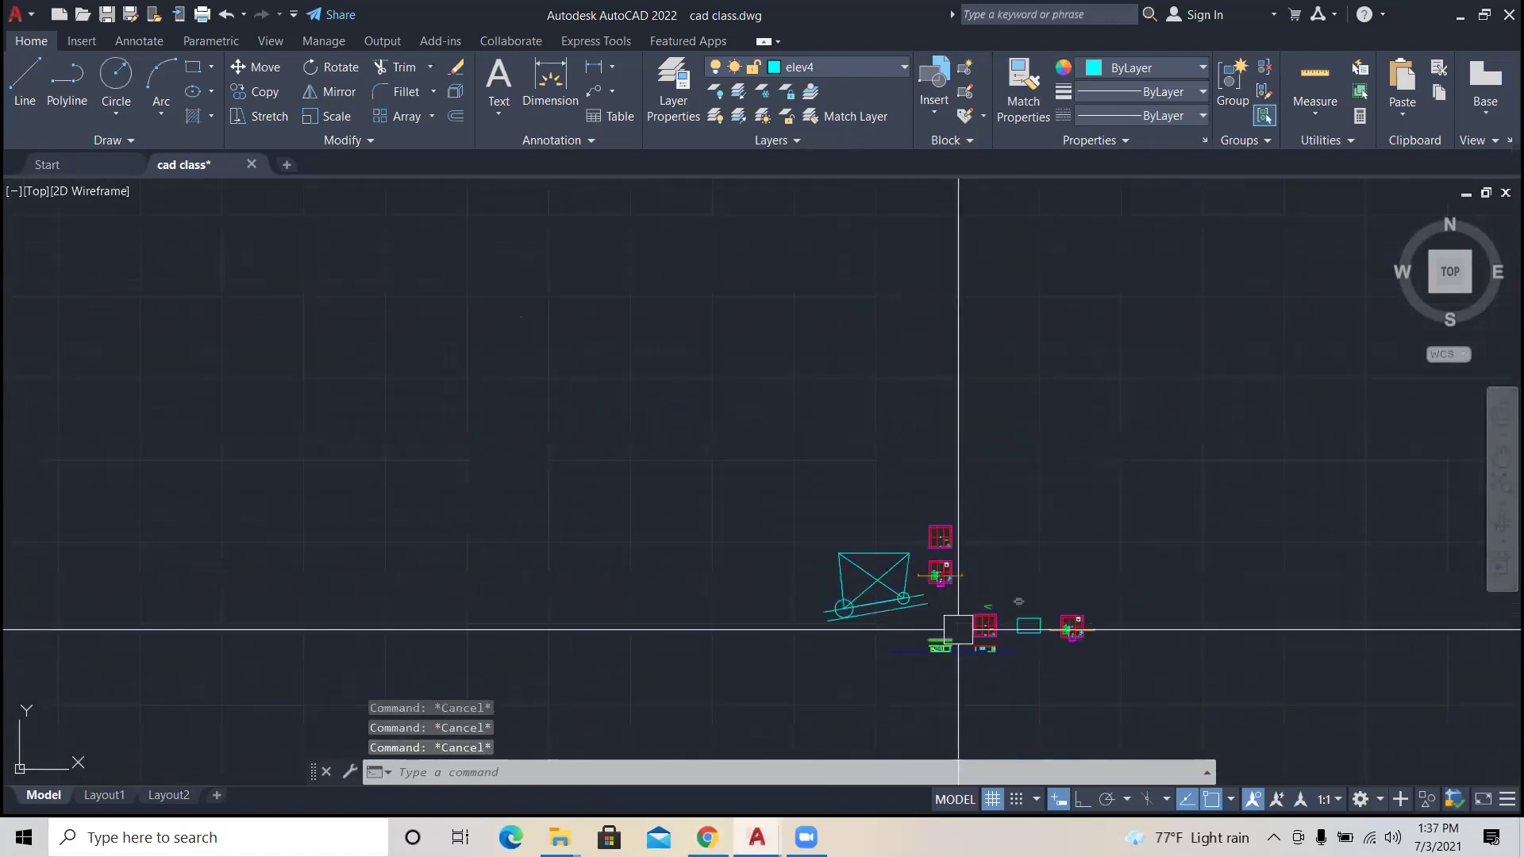
scroll(936, 631, "up", 2)
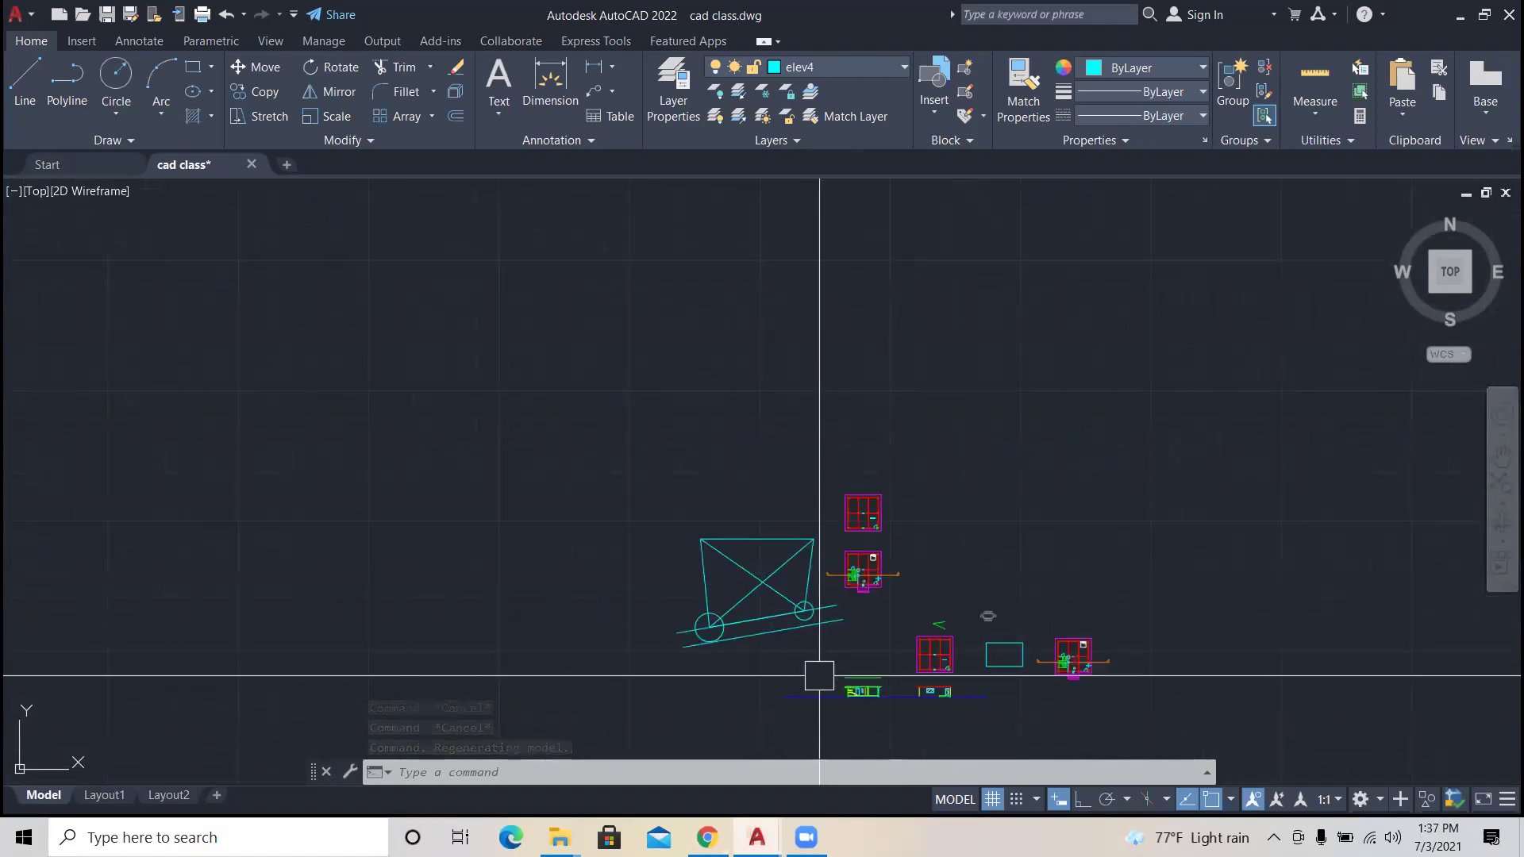
Step: Switch to the Bedroom-furniture-DwgFree.com drawing and clear the selection of its bed blocks
mouse_move(707, 837)
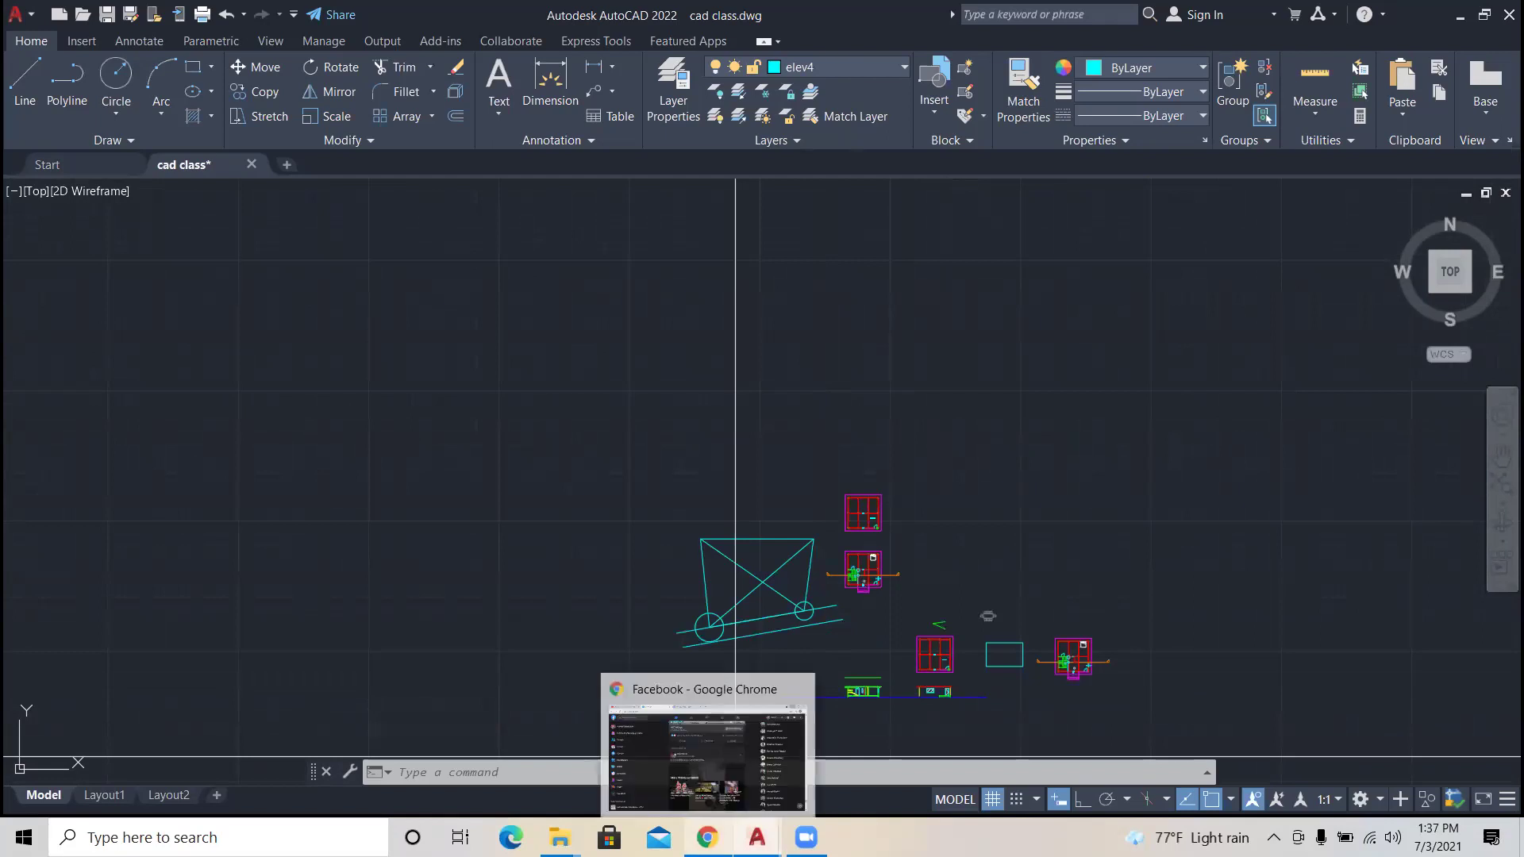
left_click(683, 774)
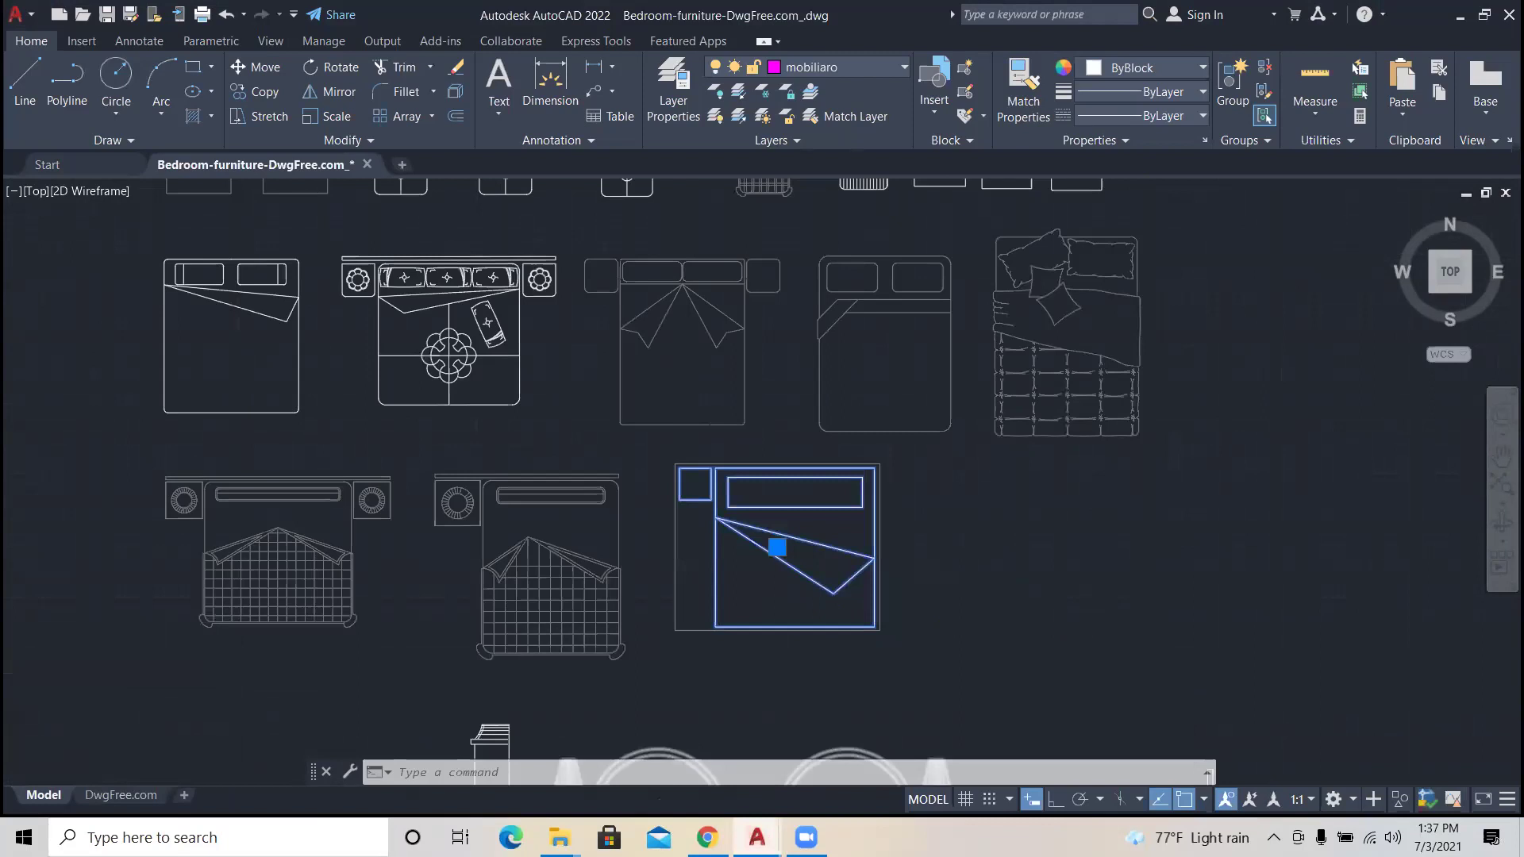
scroll(714, 647, "down", 5)
scroll(738, 659, "up", 4)
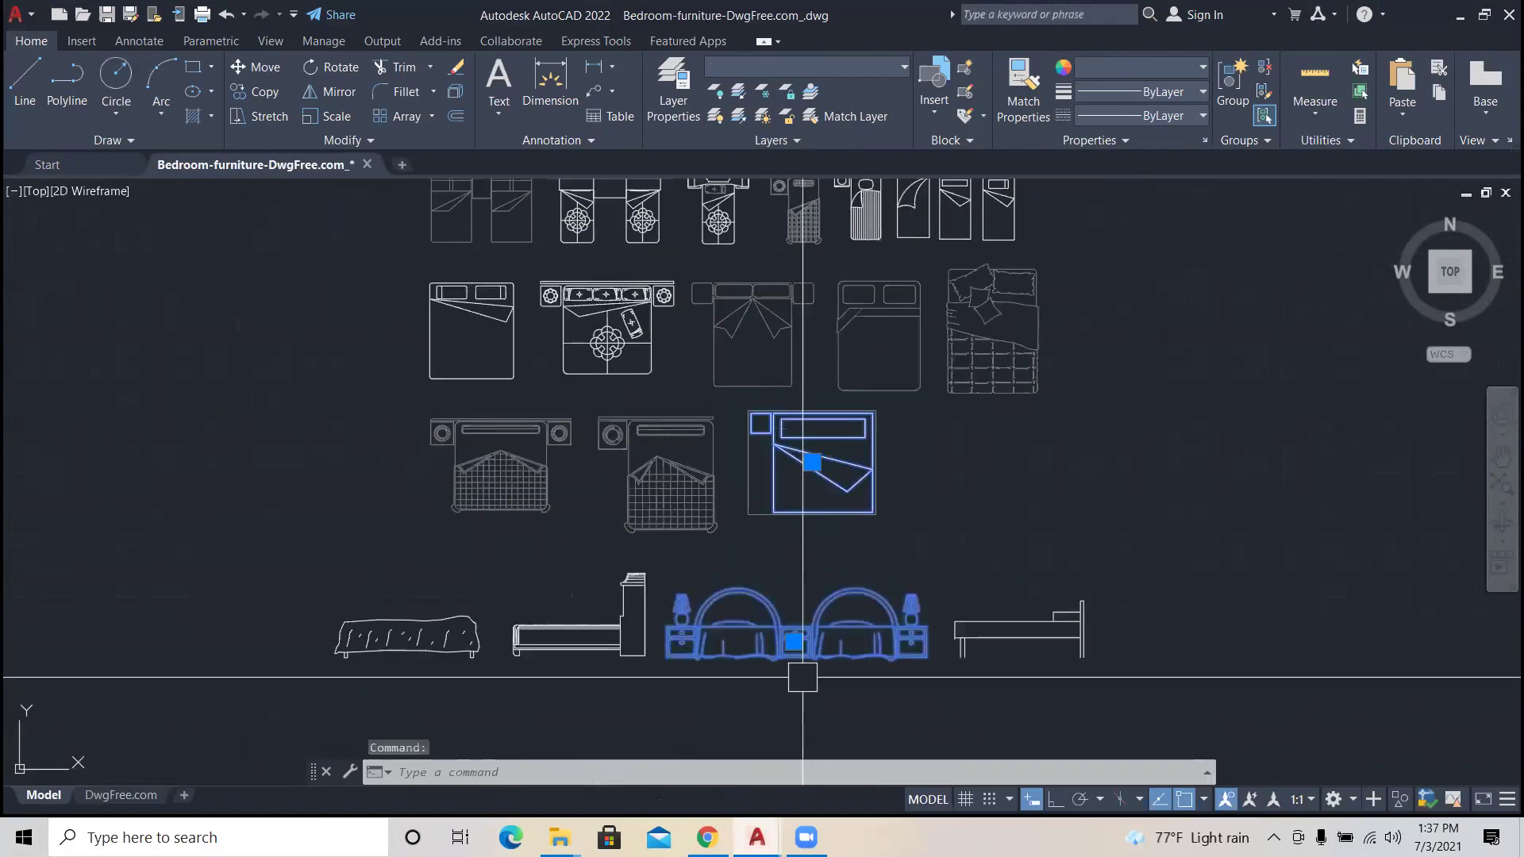
key("Escape")
key("Escape")
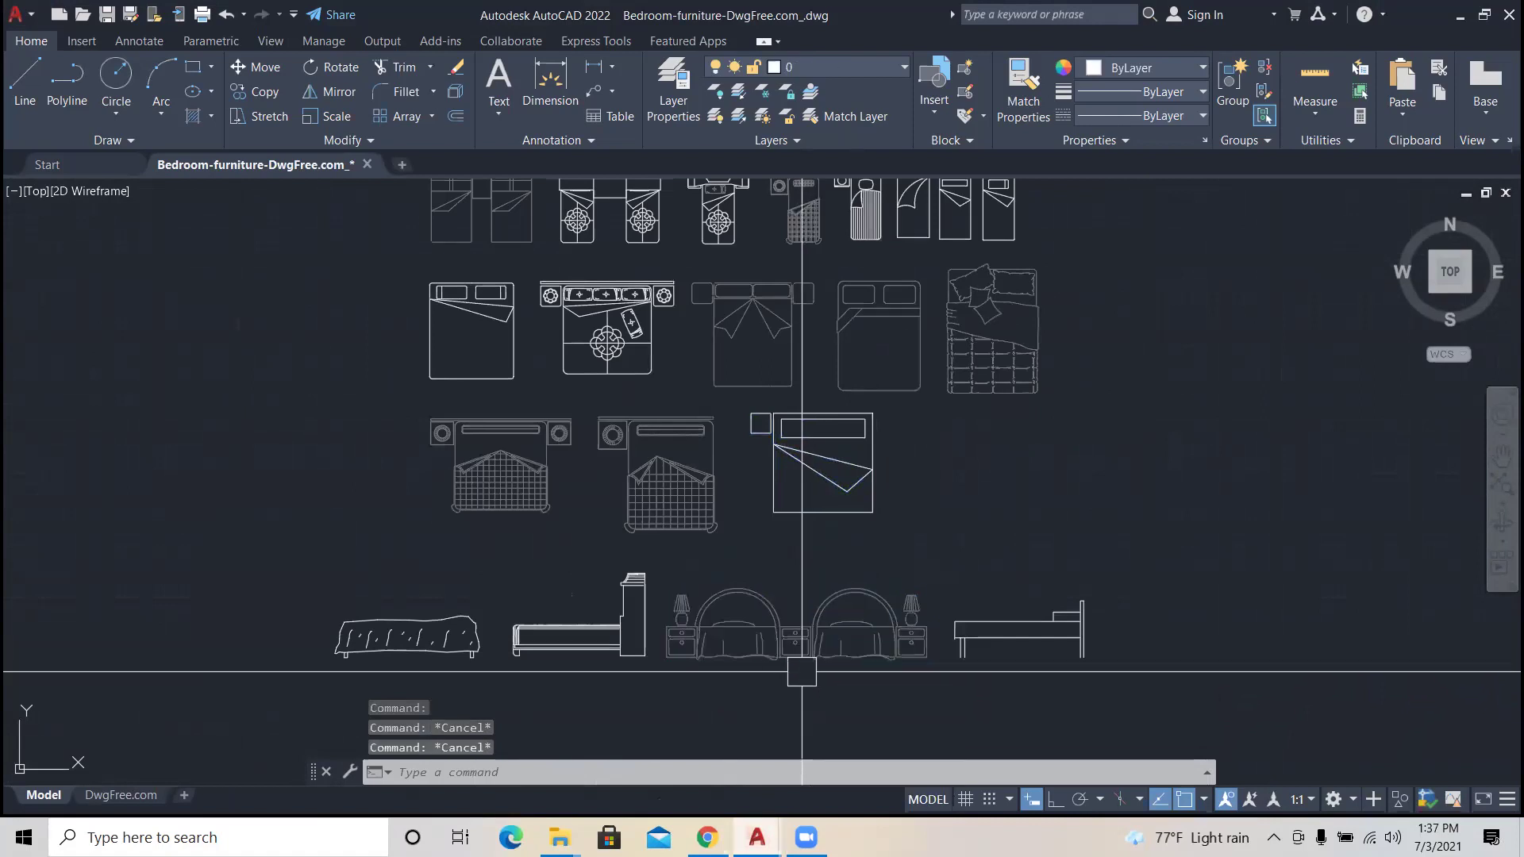
Step: Examine the bed elevation blocks in the lowest row of the bedroom furniture drawing
left_click(802, 672)
key("Escape")
key("Escape")
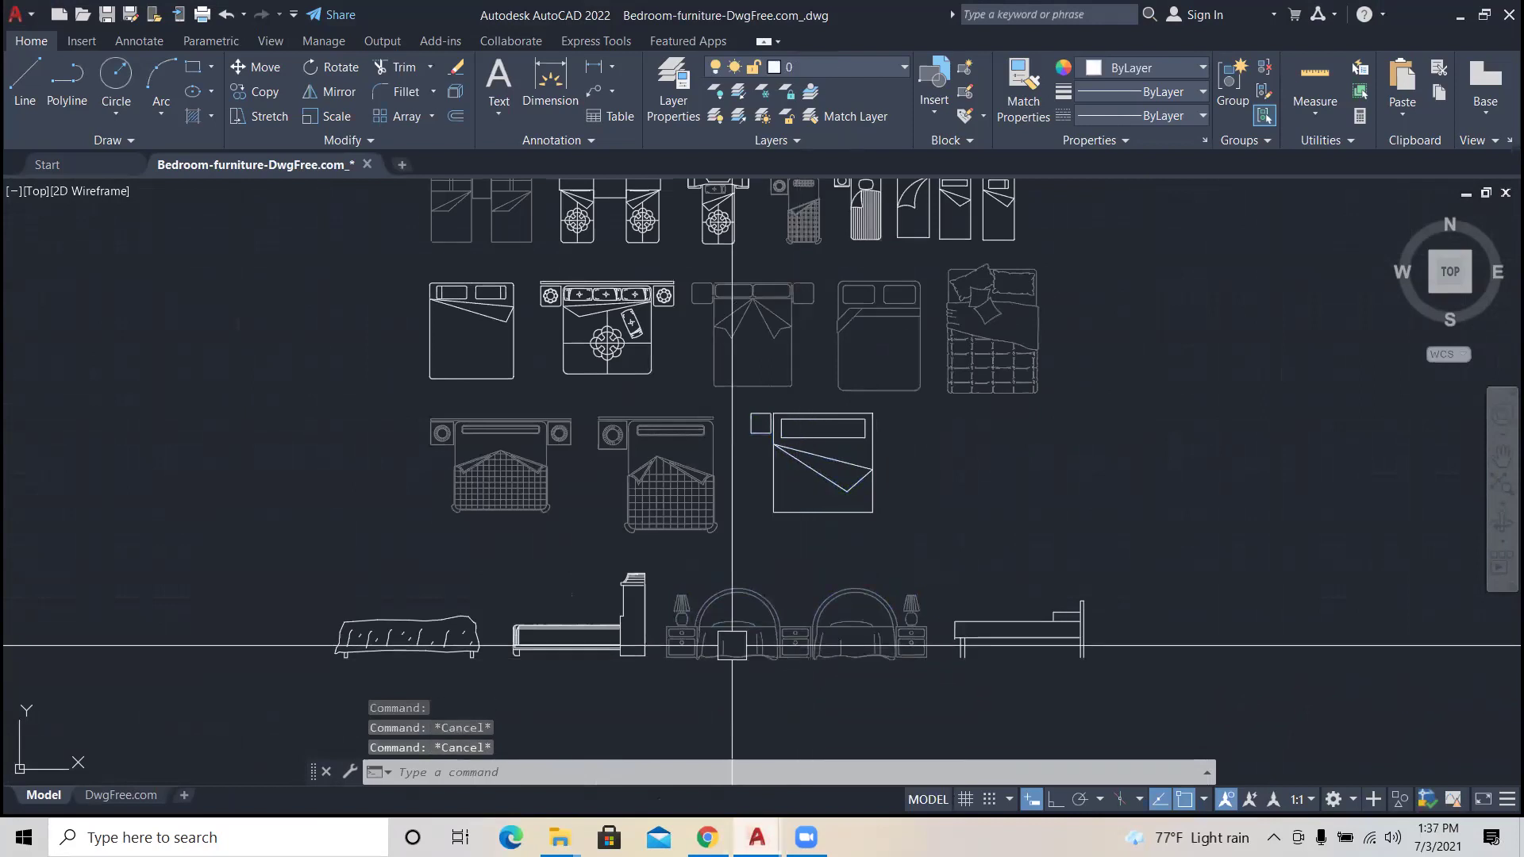
left_click(746, 650)
key("Escape")
left_click(1015, 639)
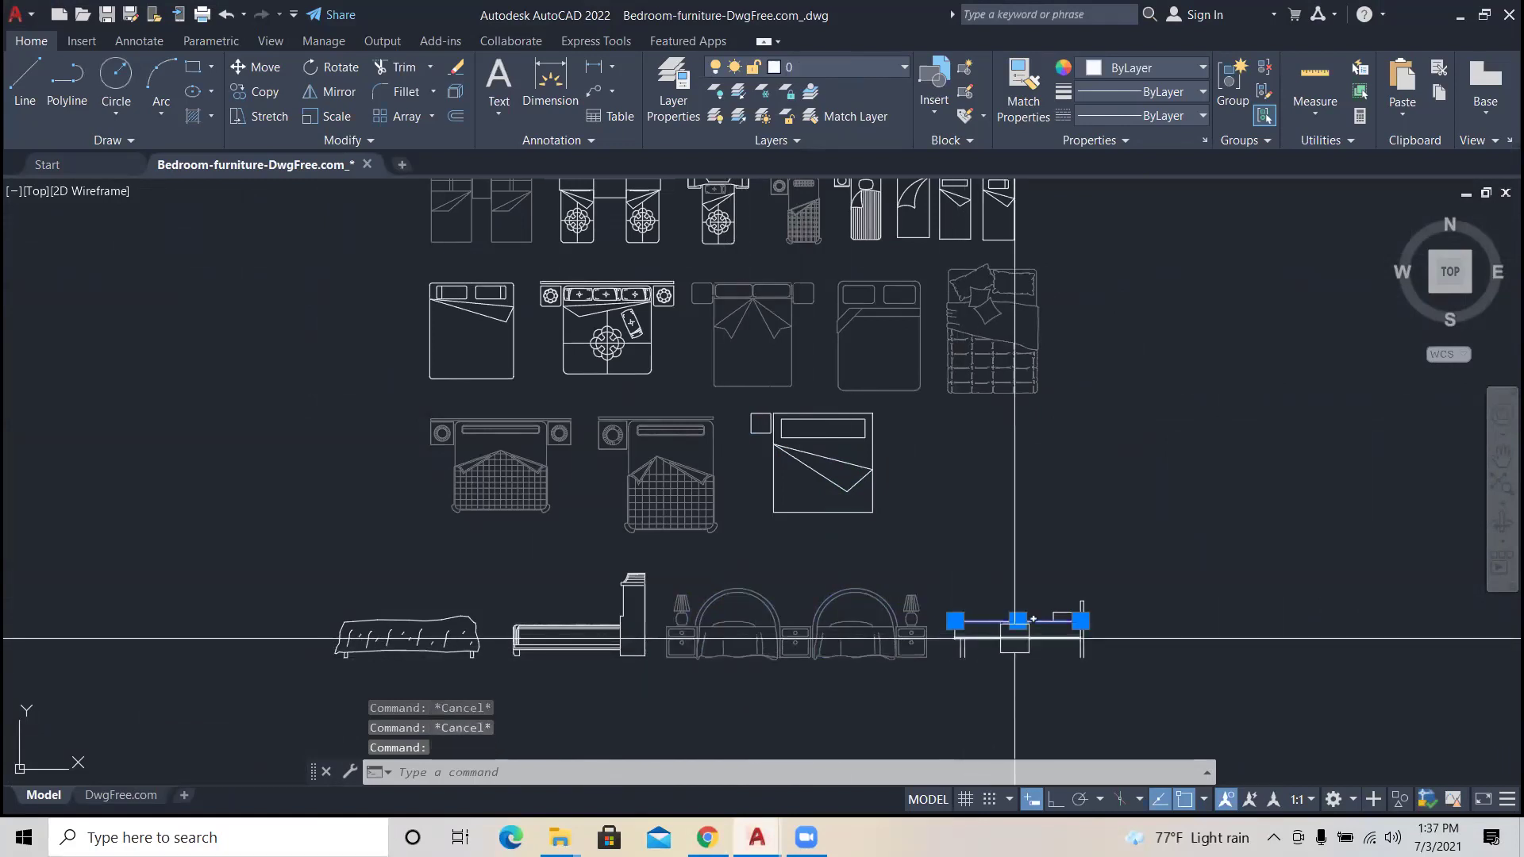
left_click(1105, 667)
left_click(952, 610)
key("Escape")
key("Escape")
scroll(820, 629, "down", 3)
scroll(938, 641, "up", 3)
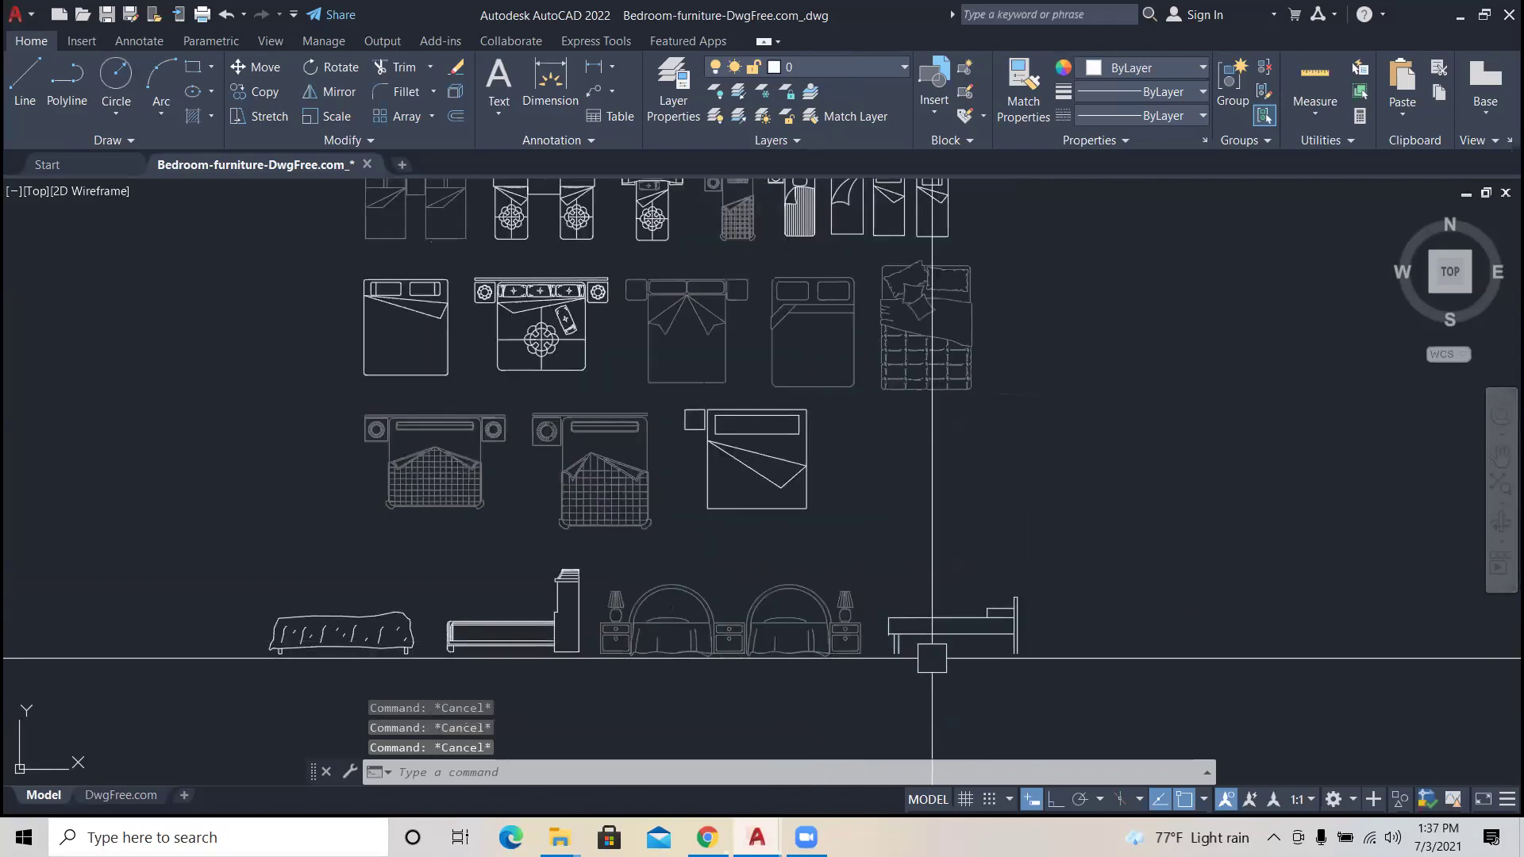
Step: Return to the cad class drawing and inspect the section with the offset line above its roof slab
left_click(1464, 18)
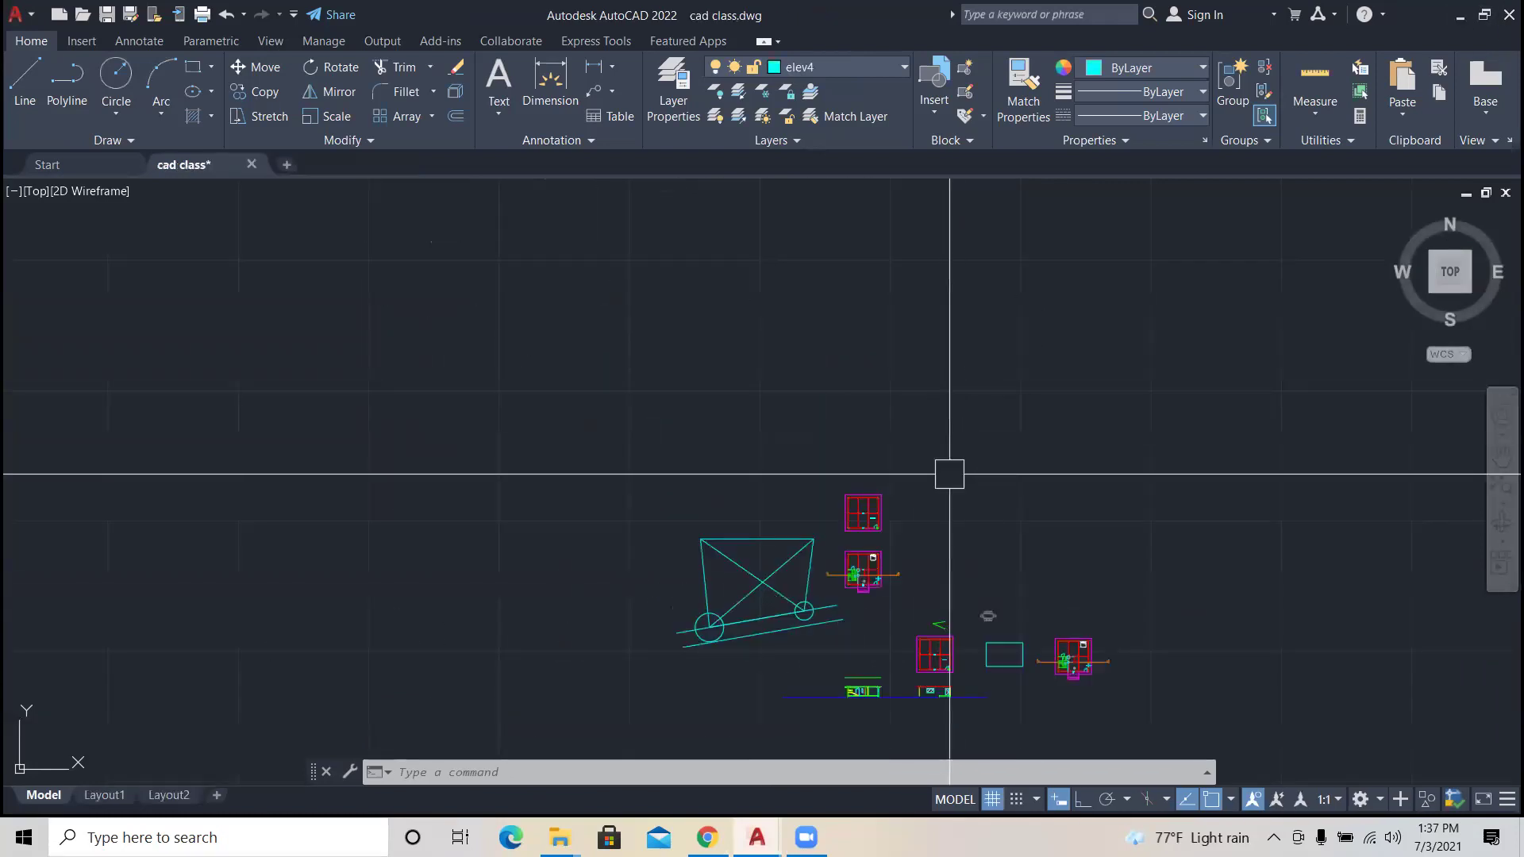
scroll(859, 718, "up", 5)
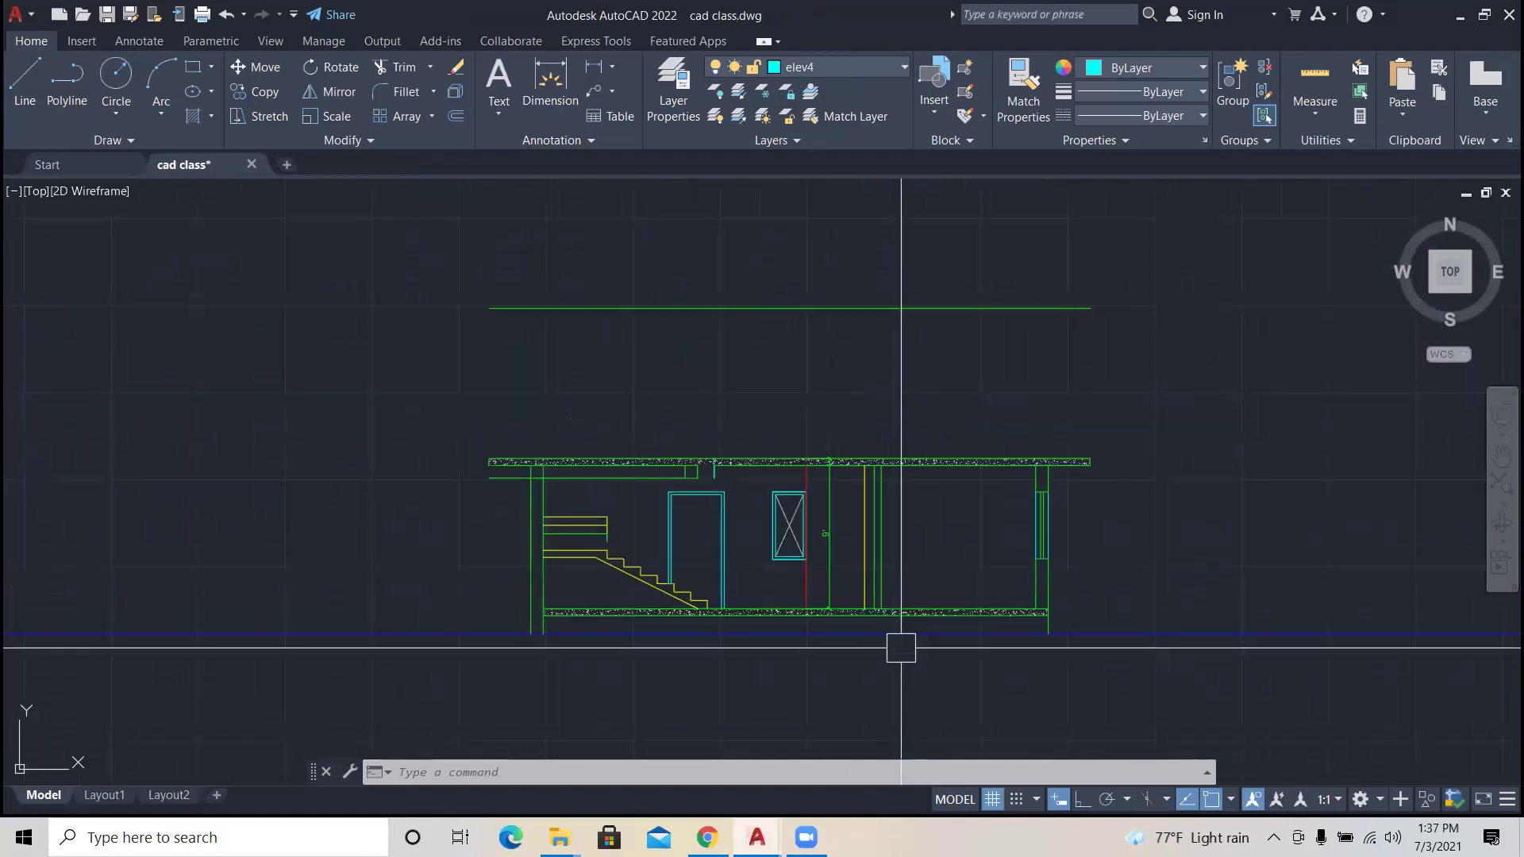
key("Escape")
key("Escape")
key("Escape")
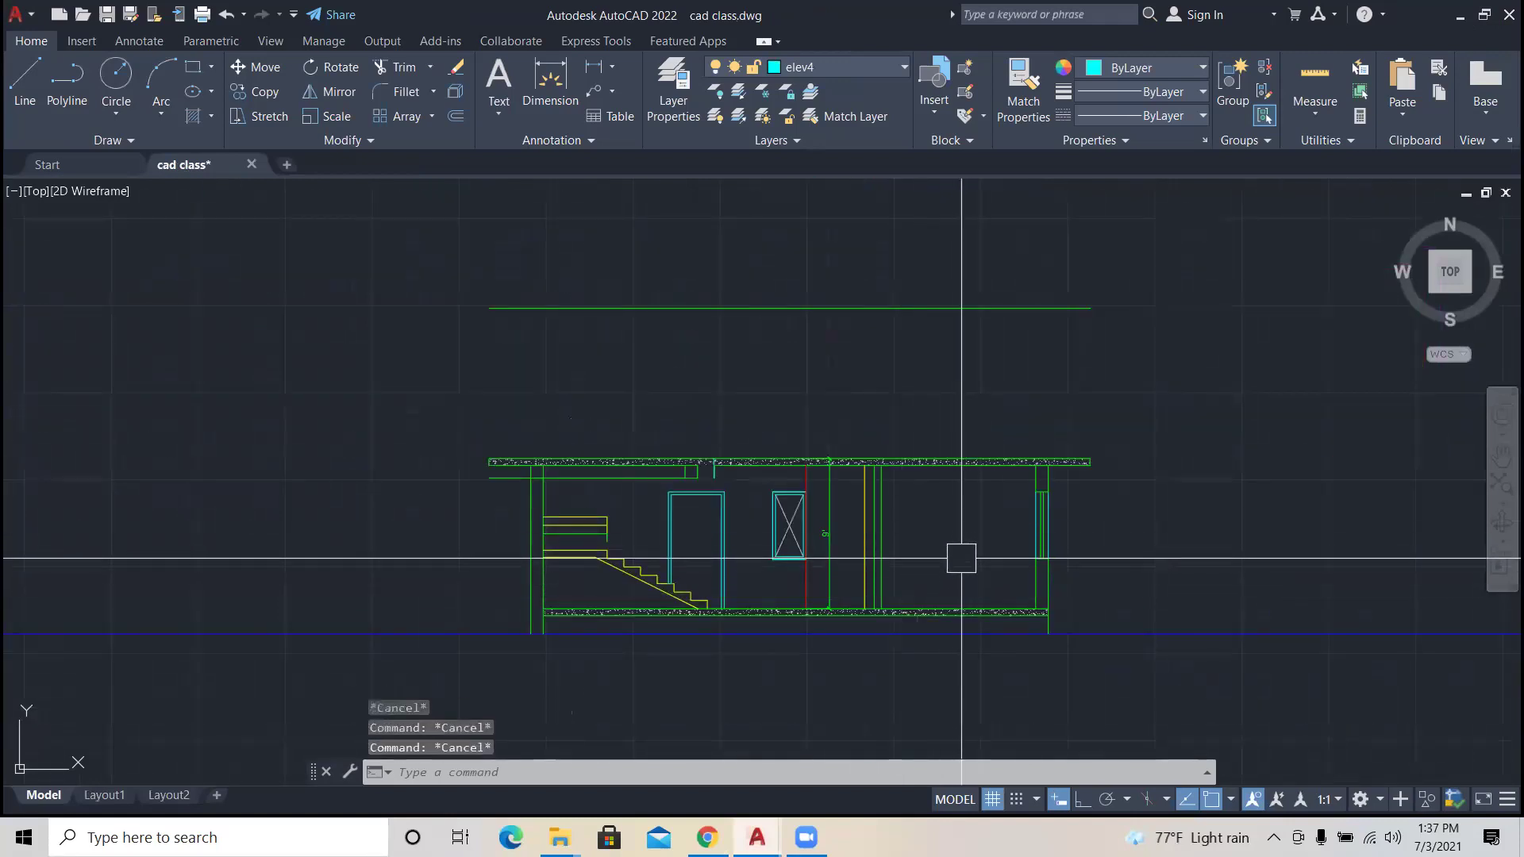
type("rec")
key("Return")
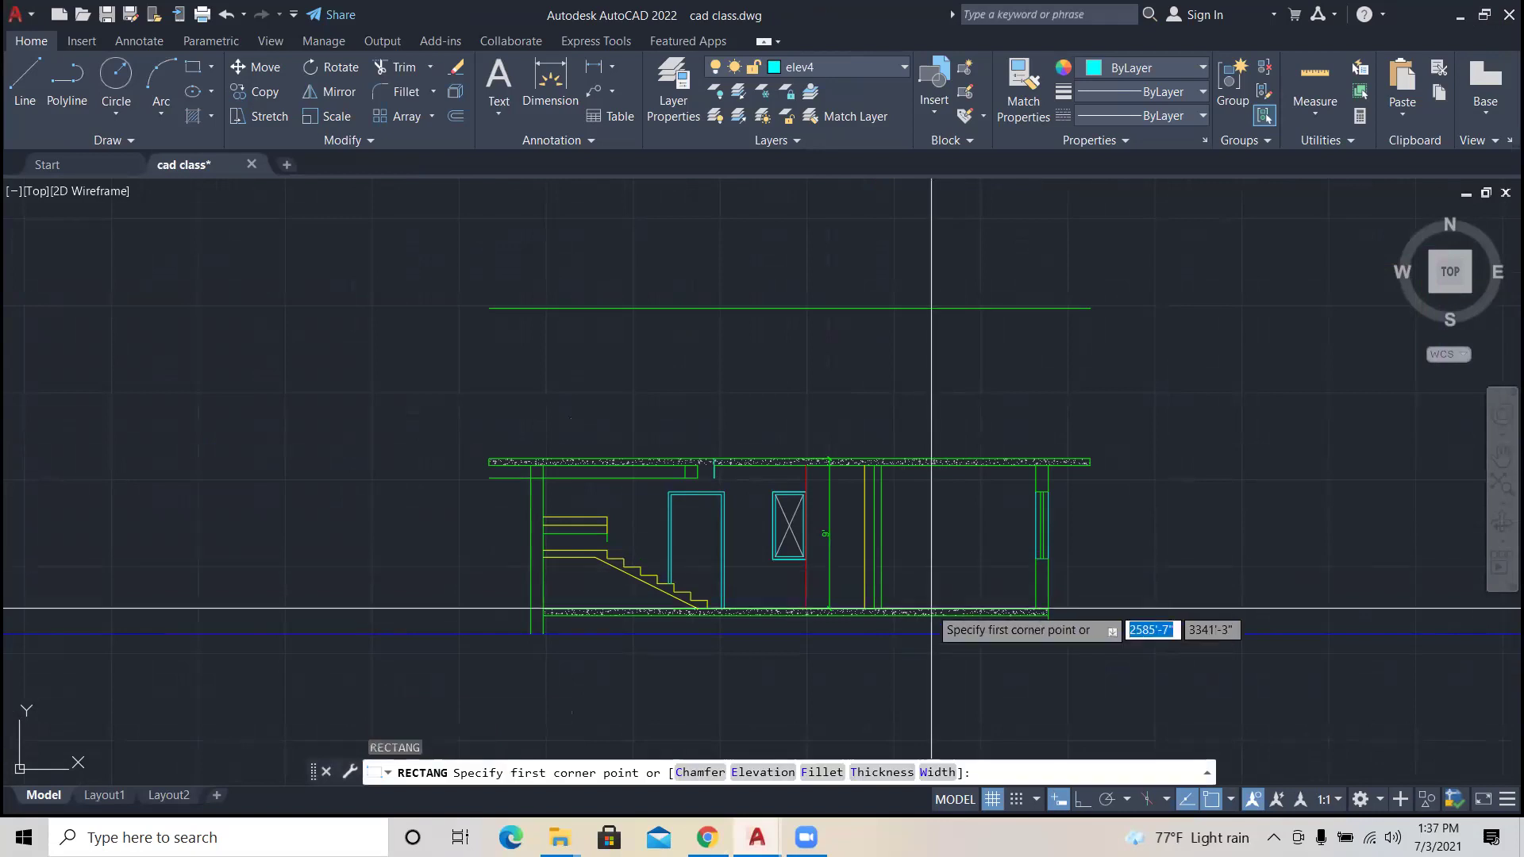
left_click(937, 607)
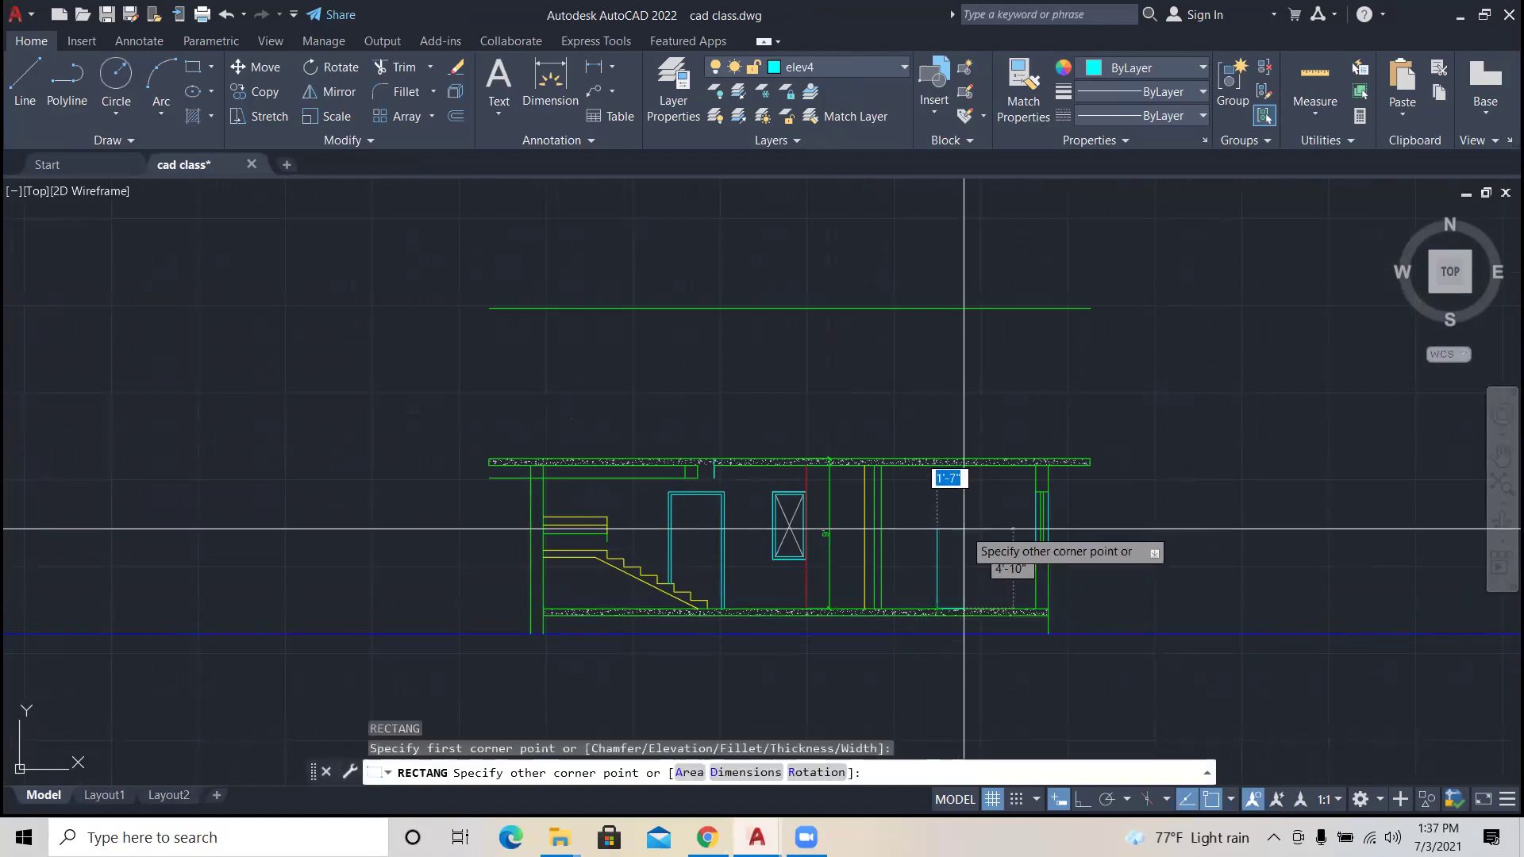
scroll(988, 528, "up", 6)
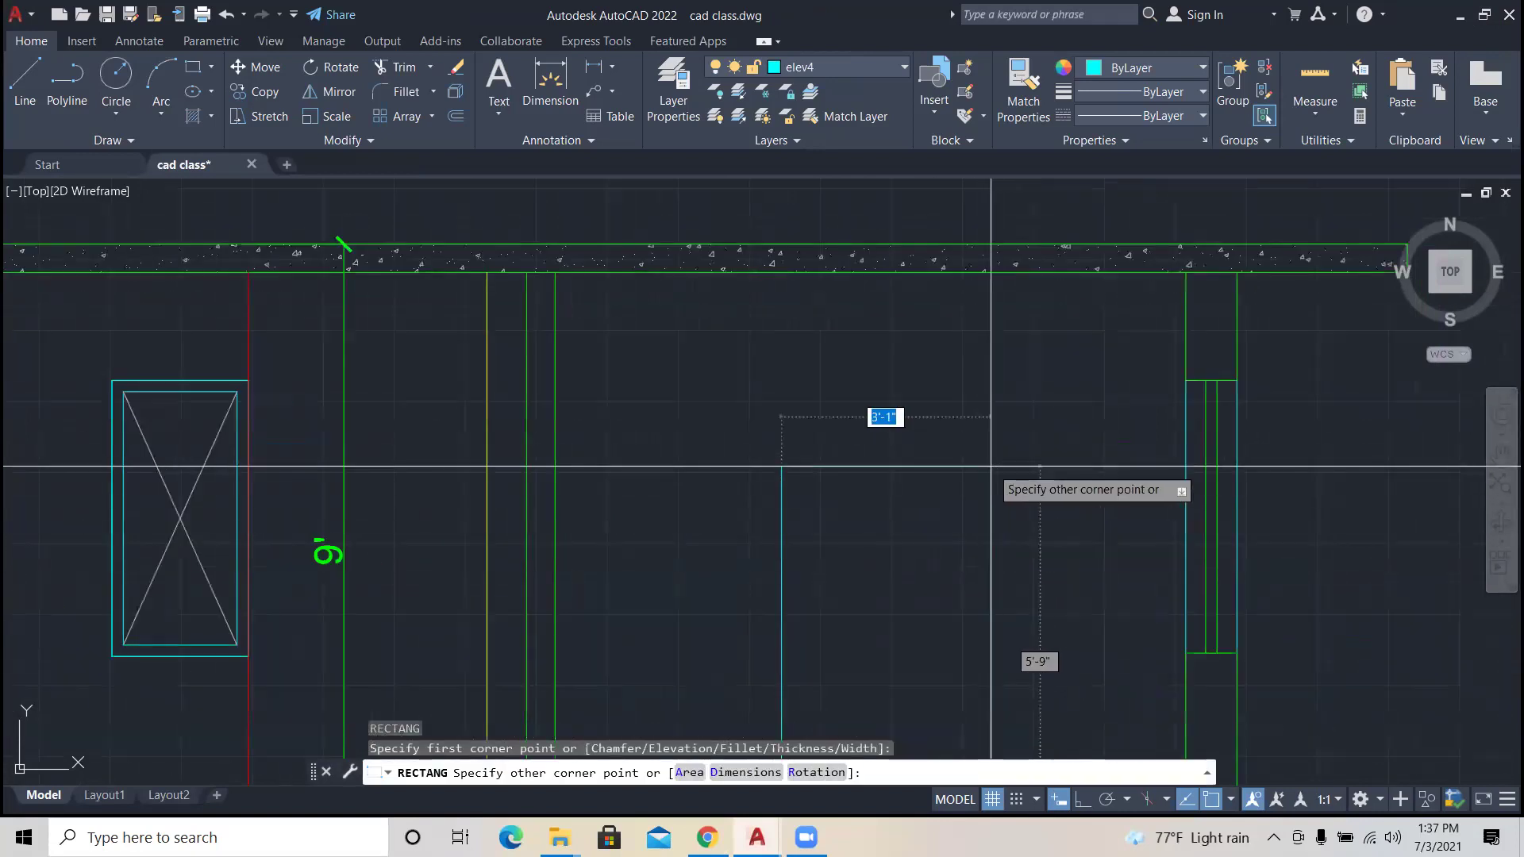
key("F8")
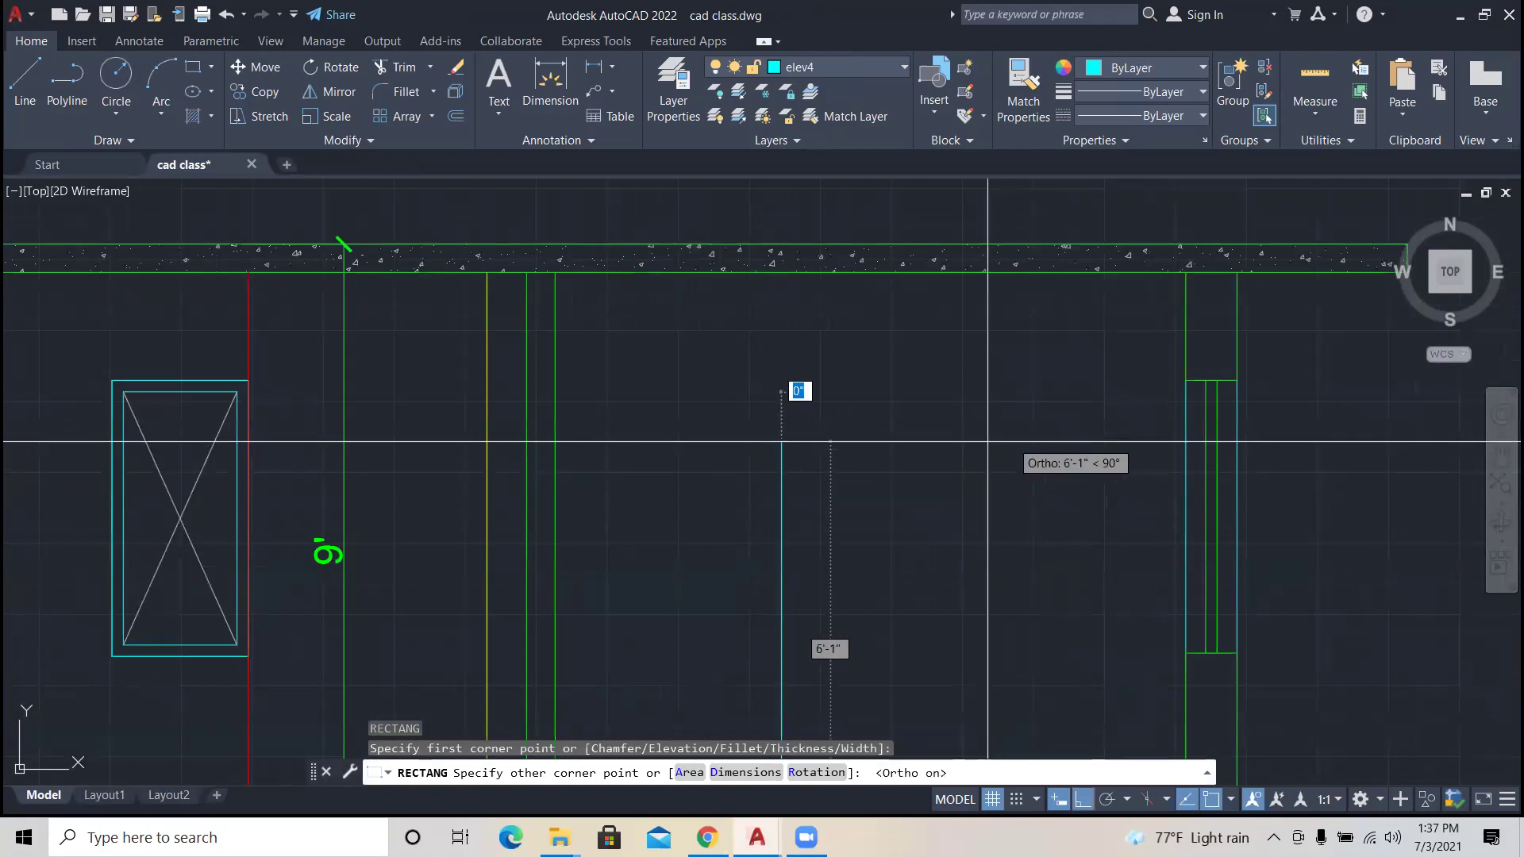
scroll(984, 444, "down", 4)
key("Escape")
key("Escape")
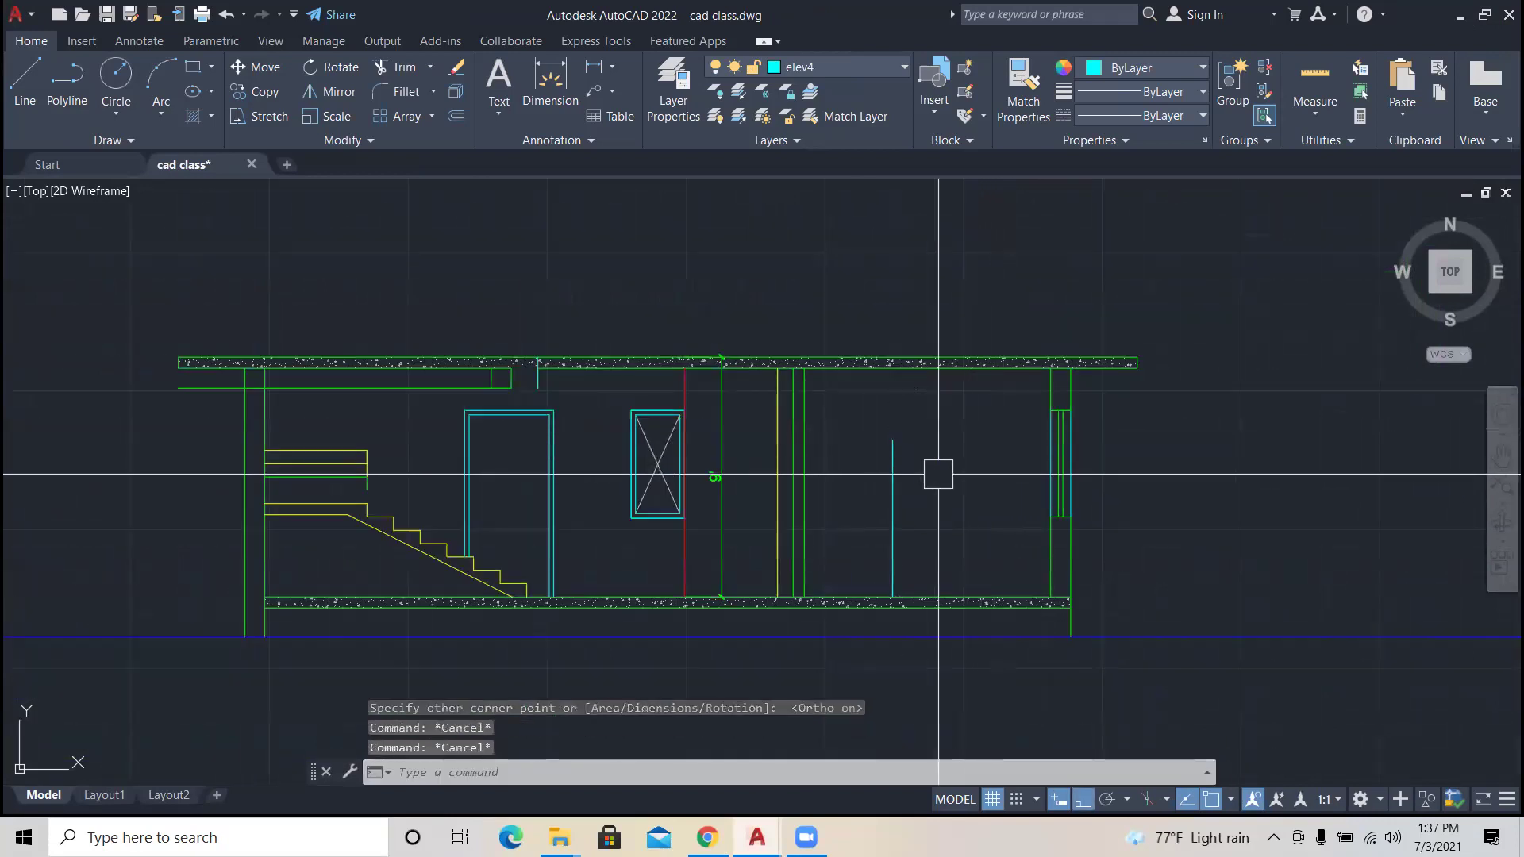
left_click(894, 476)
key("Delete")
Step: Draw a rectangle about 2'-10" wide and 5' high standing on the floor slab in the section's right-hand room
type("rec")
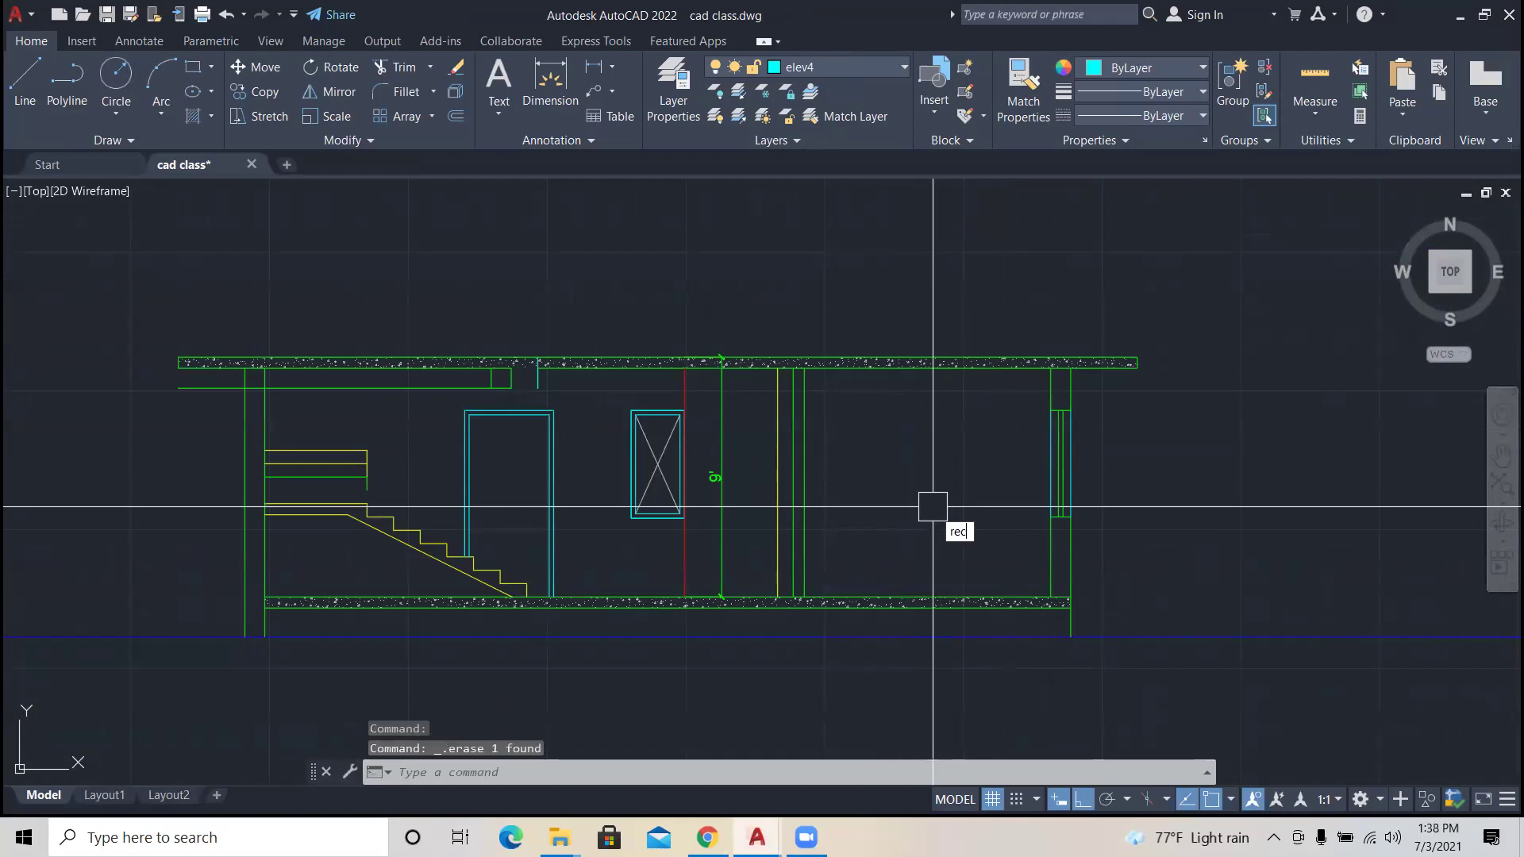
key("Return")
left_click(875, 459)
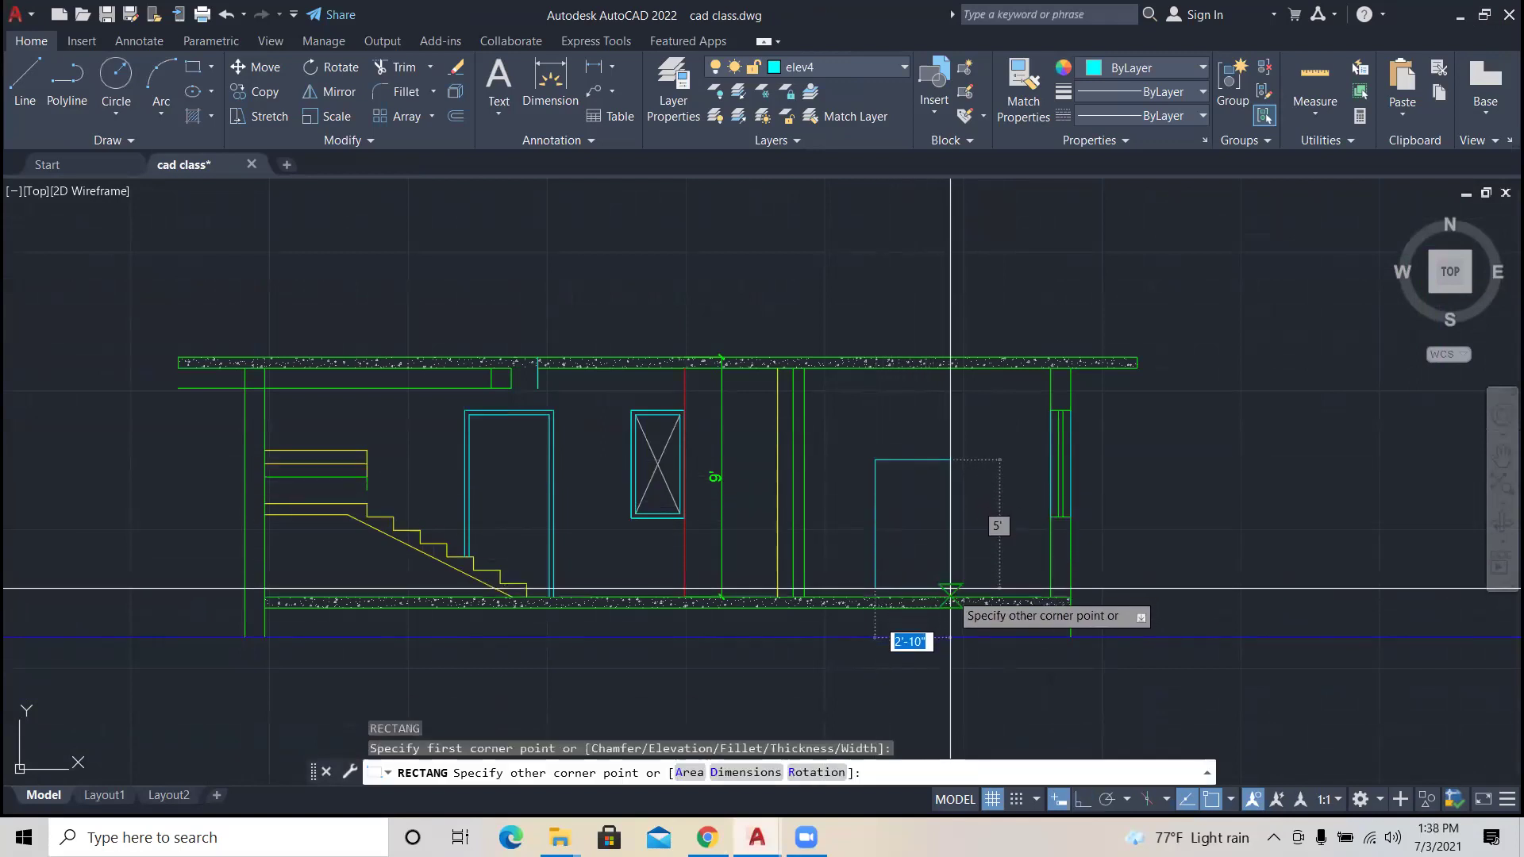
left_click(949, 595)
key("Escape")
Step: Put the new rectangle in the section's right-hand room on the furniture layer
left_click(980, 538)
left_click(925, 481)
left_click(842, 67)
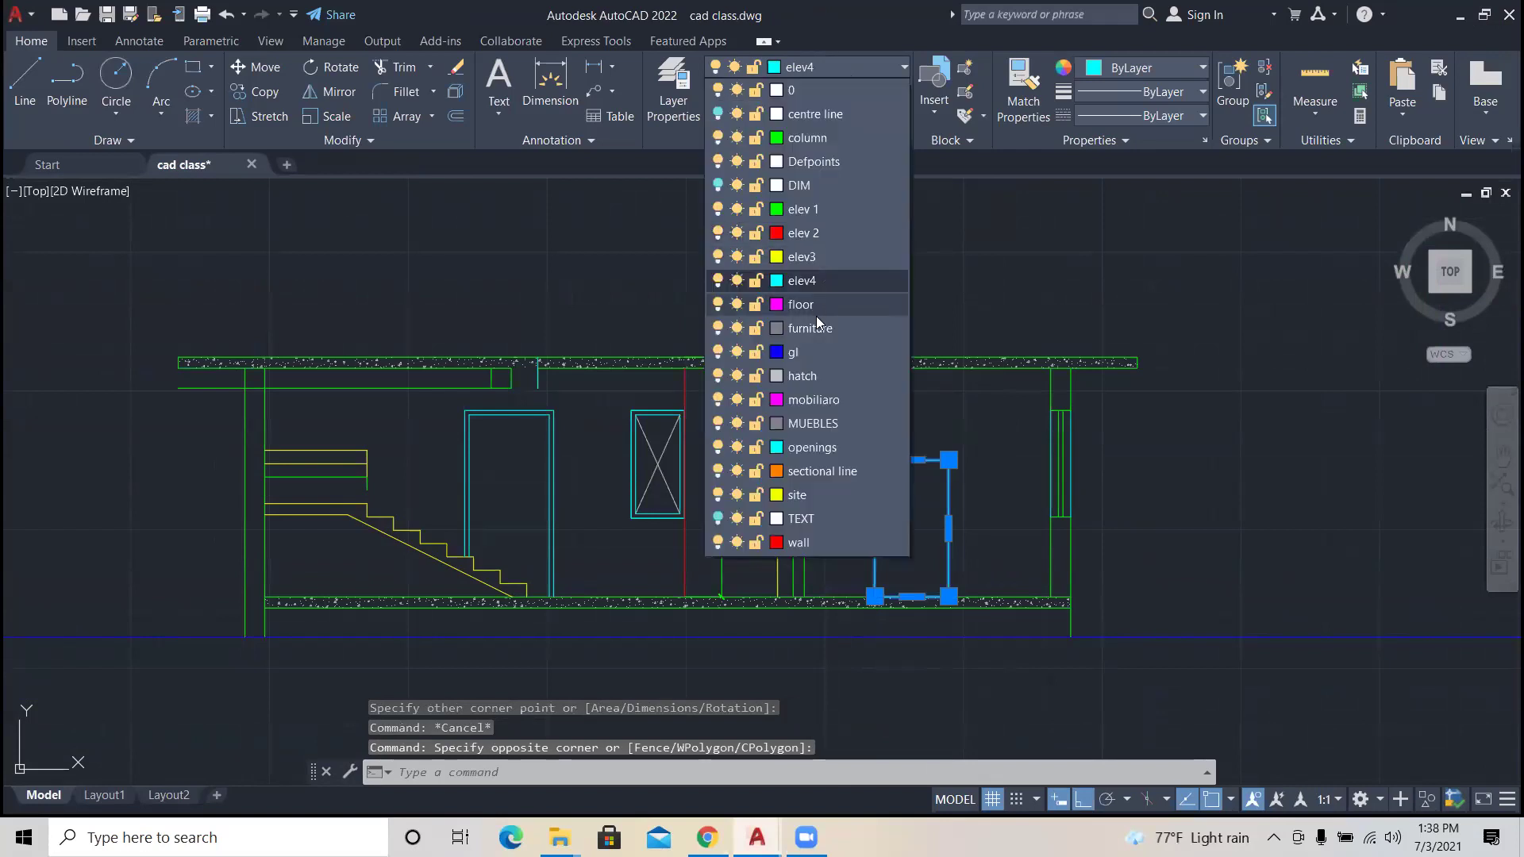
left_click(818, 314)
key("Escape")
key("Escape")
Step: Stretch the rectangle's top edge upwards to a height of about 6'-4"
scroll(916, 513, "down", 4)
scroll(916, 514, "up", 2)
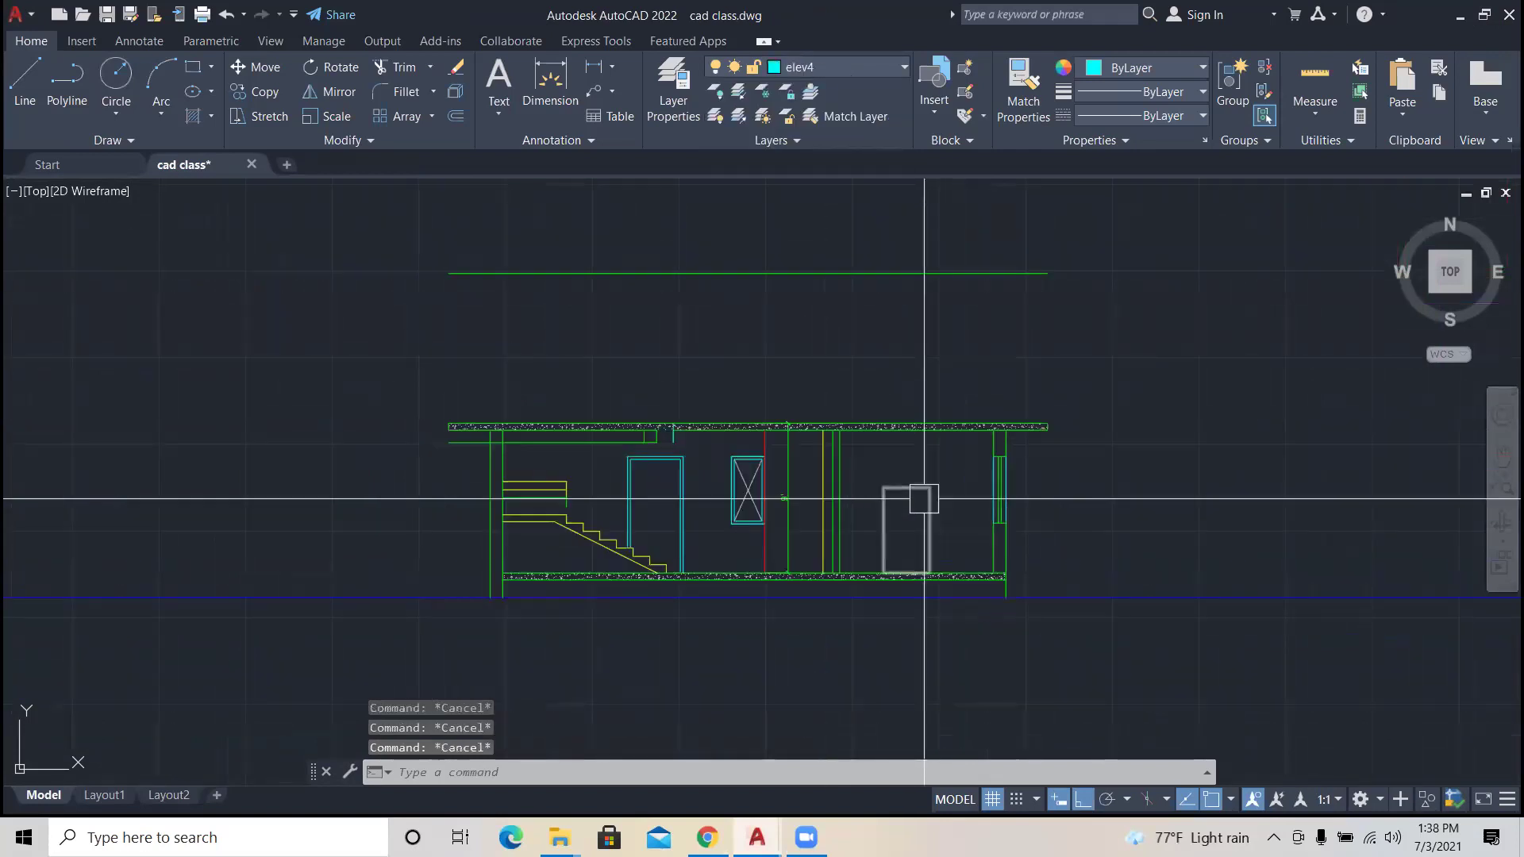
left_click(920, 506)
scroll(915, 497, "up", 3)
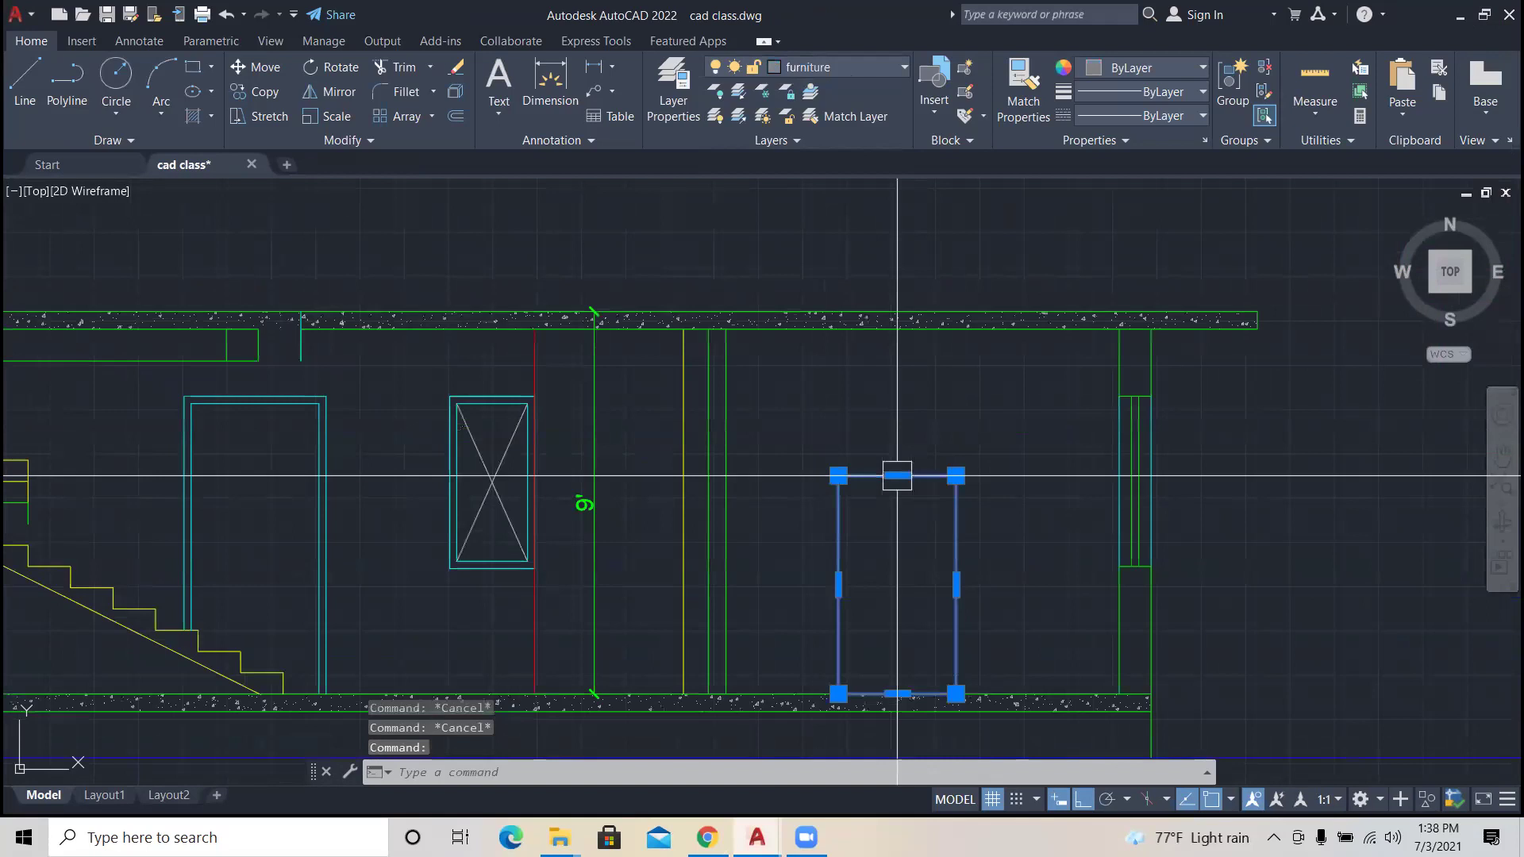
left_click(896, 473)
left_click(913, 425)
key("Escape")
Step: Dimension the rectangle's height along its right side
type("dim")
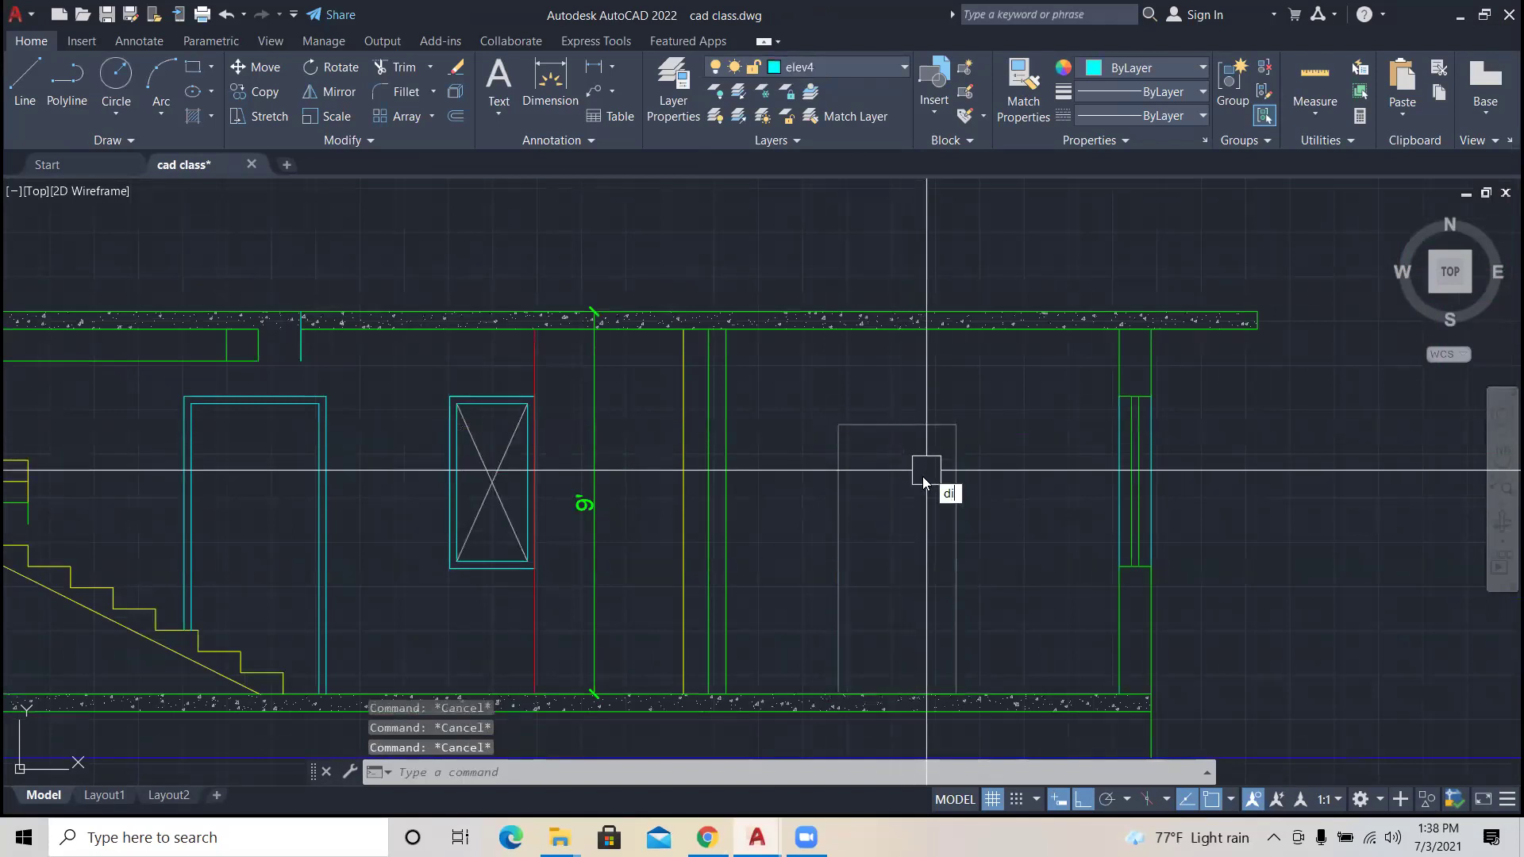
key("Return")
left_click(957, 424)
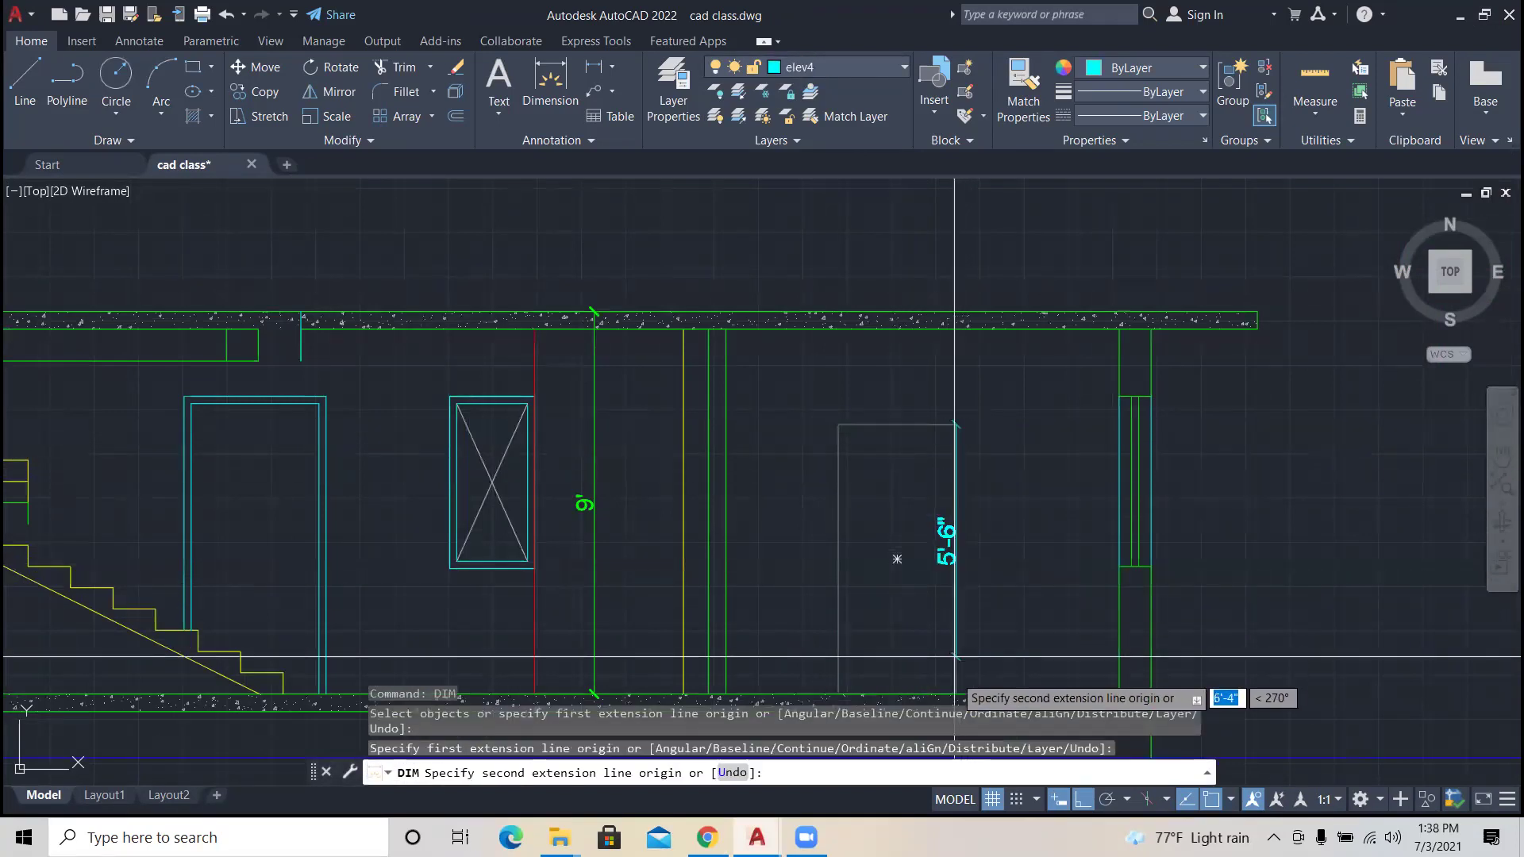
left_click(957, 694)
left_click(1004, 658)
key("Escape")
key("Escape")
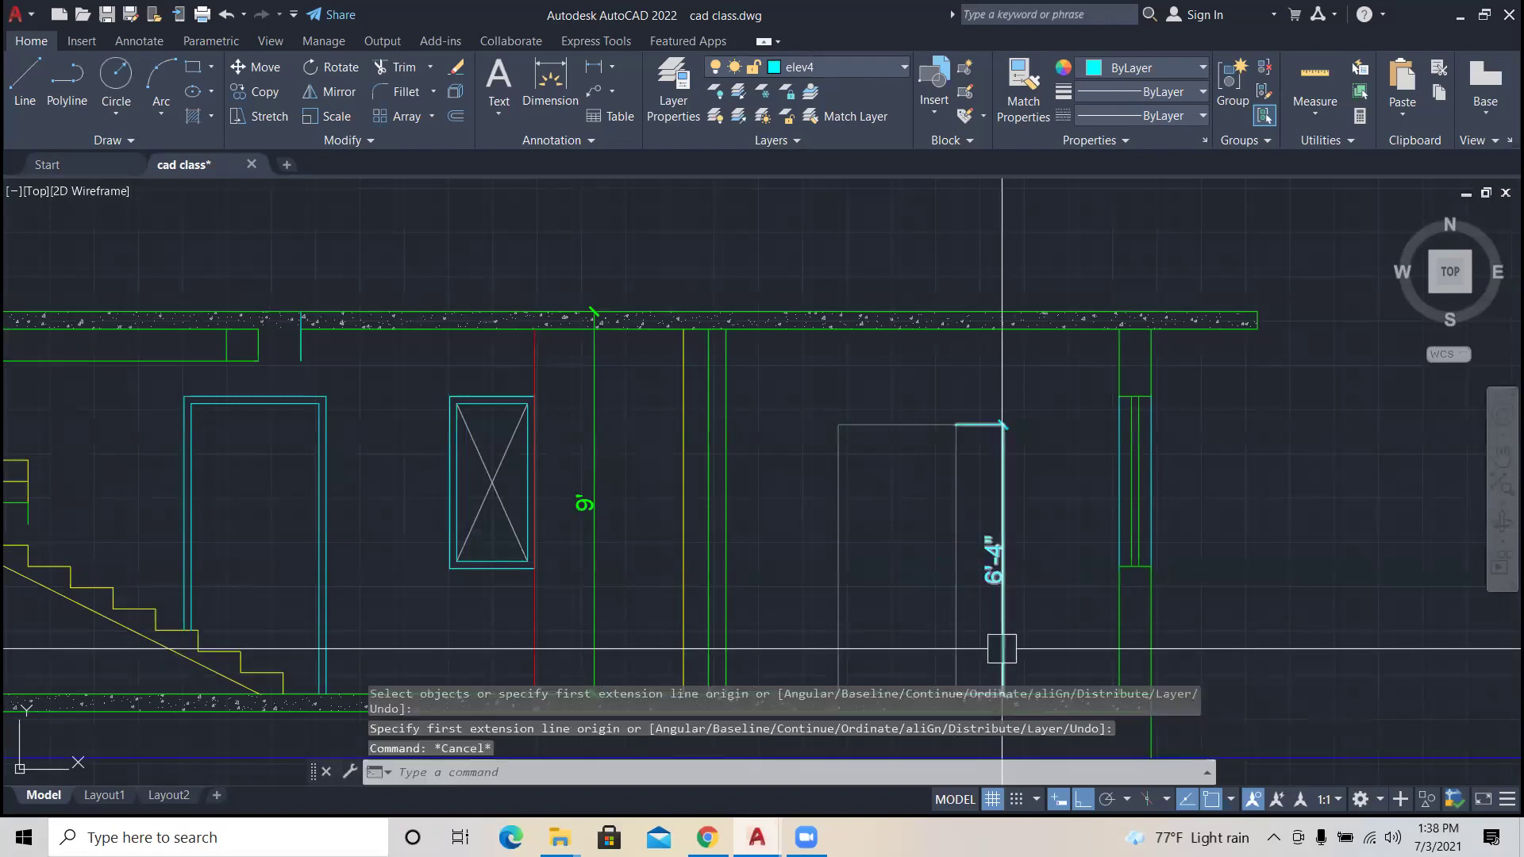
left_click(918, 426)
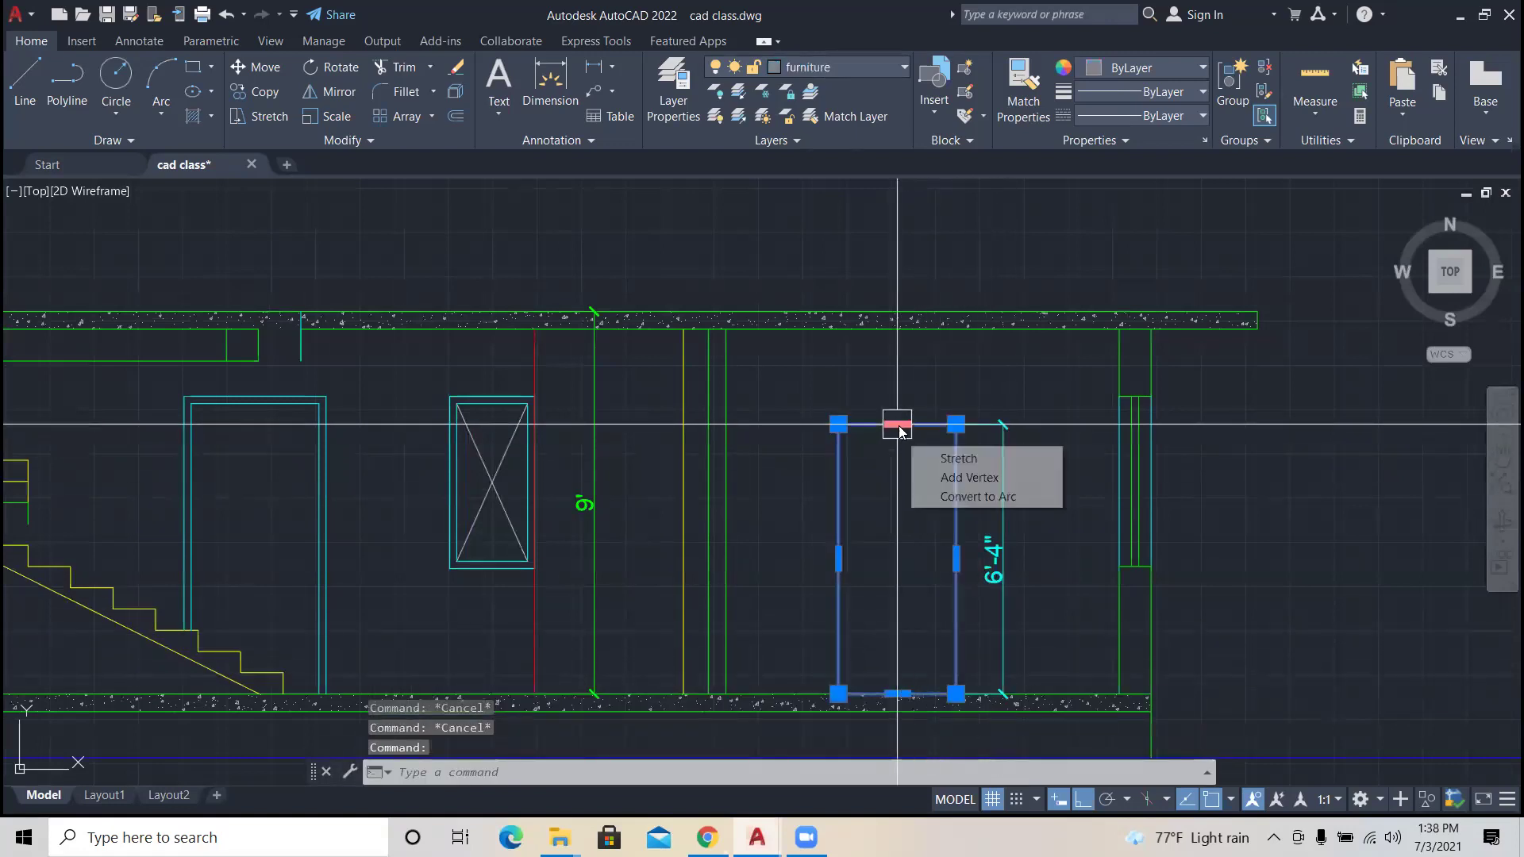
left_click(896, 425)
key("Escape")
key("Escape")
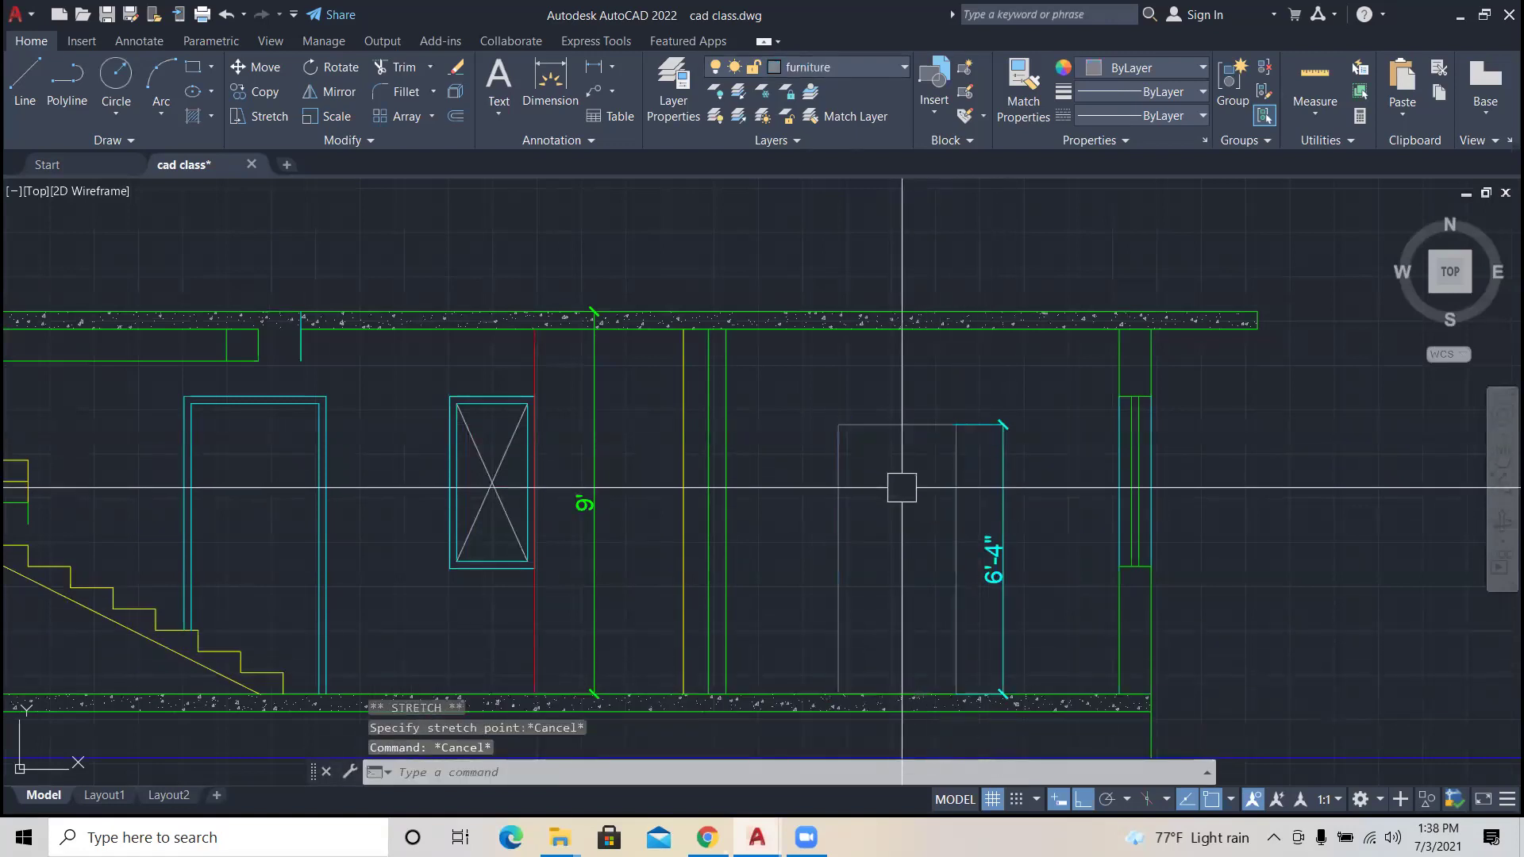
Step: Erase the rectangle's height dimension and offset the floor slab's top line 5' upwards
left_click(998, 508)
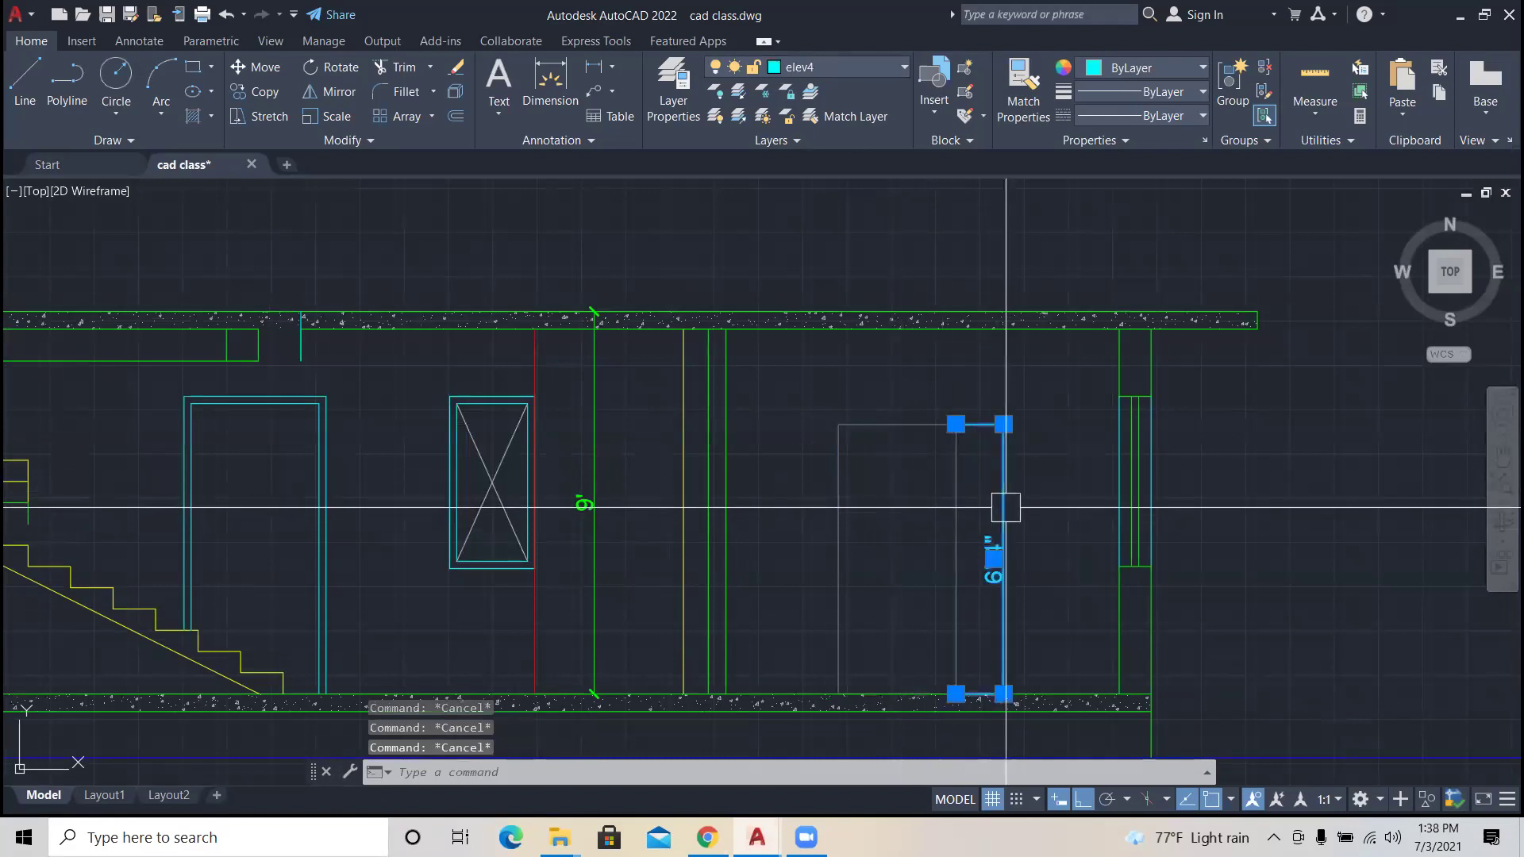
key("Delete")
type("o")
key("Return")
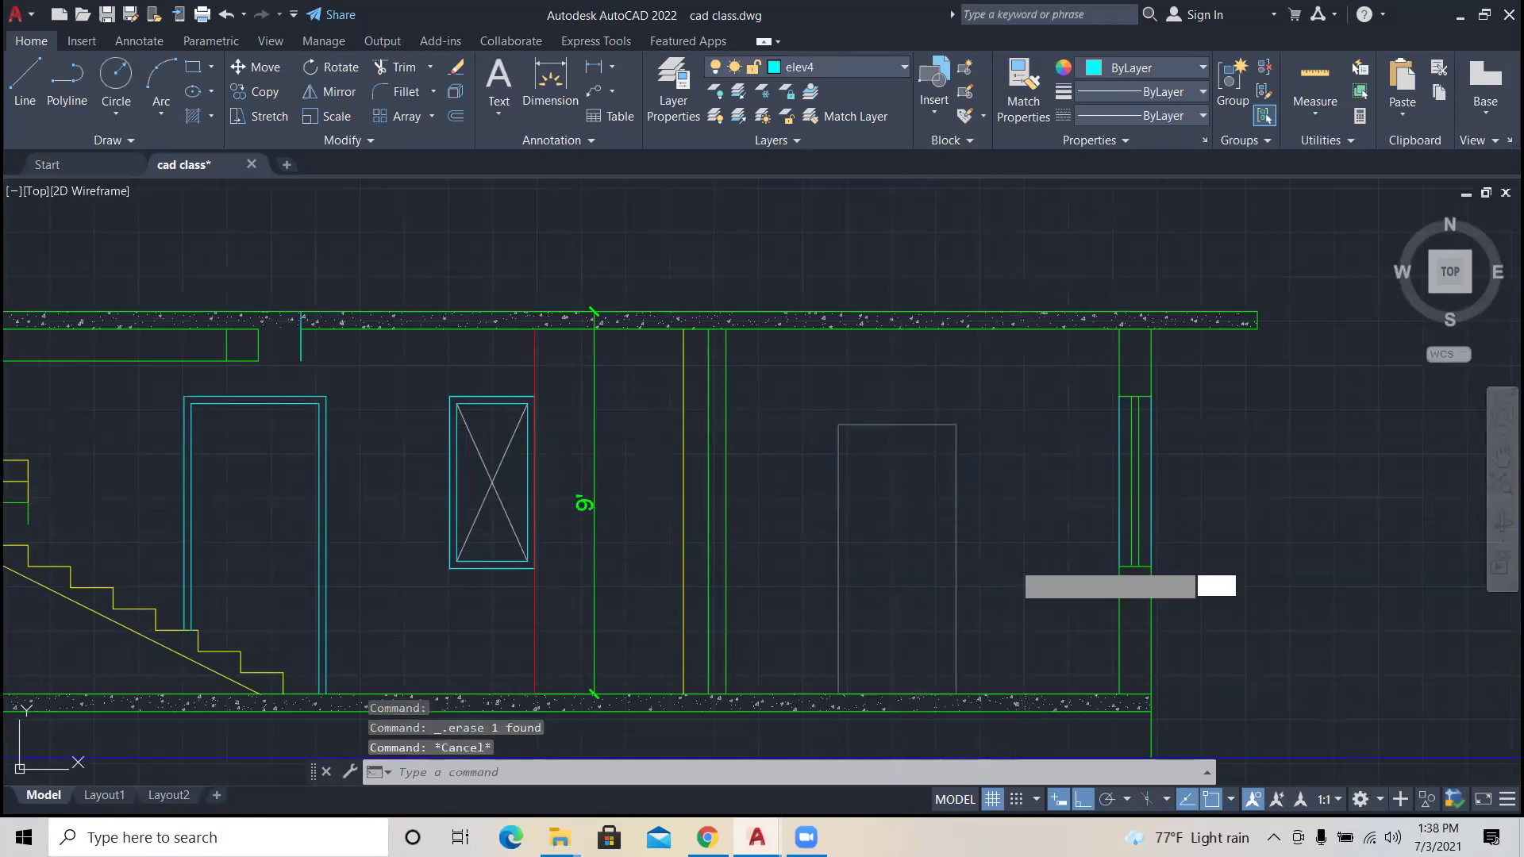
type("5")
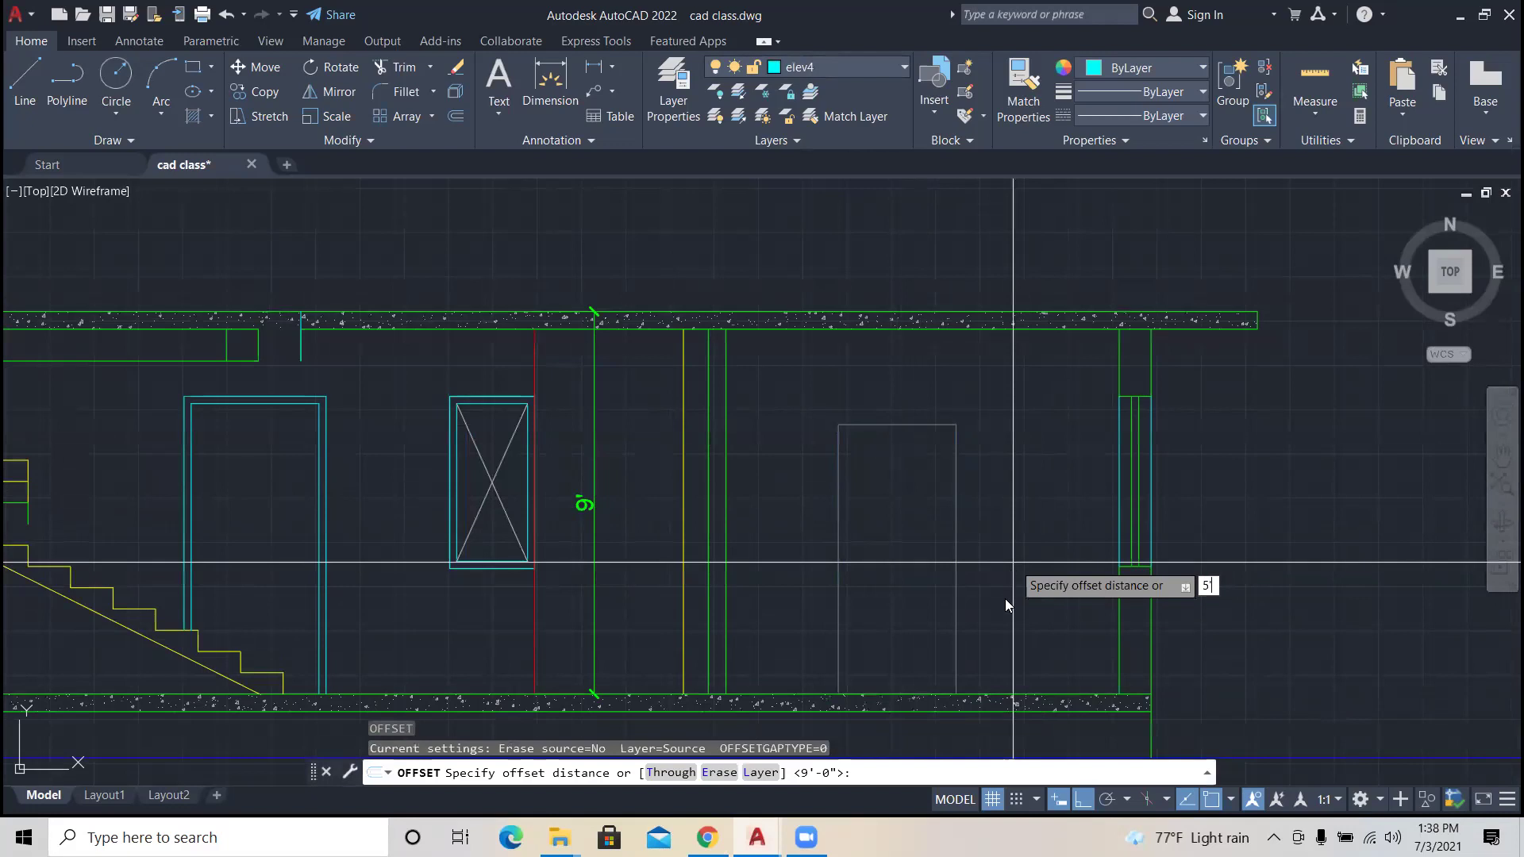
key("Return")
left_click(994, 694)
left_click(992, 556)
key("Escape")
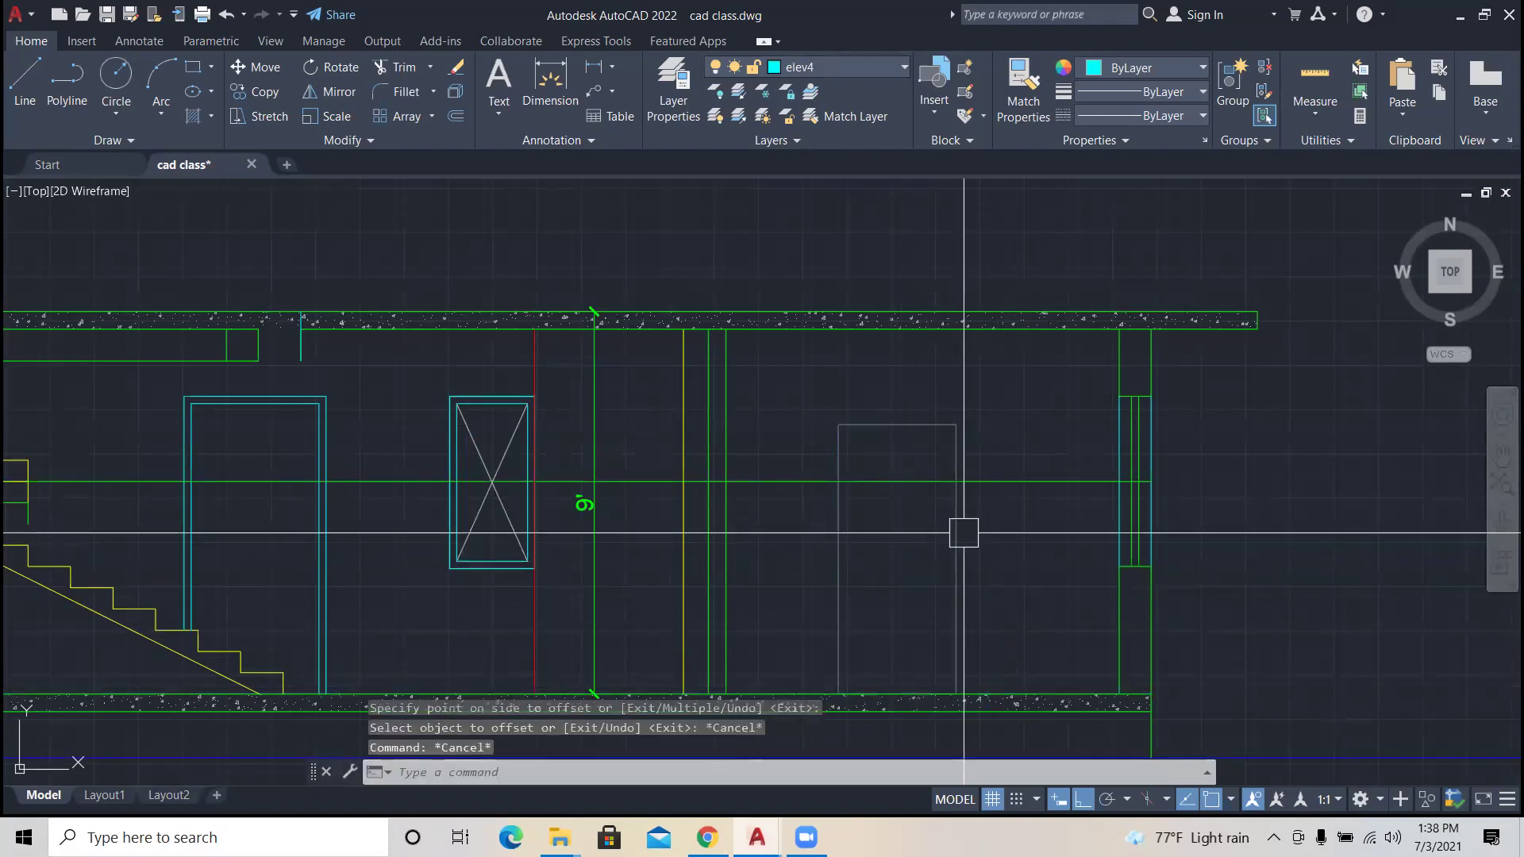
Step: Fillet the rectangle's side edges with the offset line so that its height becomes 5'
type("f")
key("Return")
left_click(958, 530)
left_click(916, 485)
left_click(840, 516)
key("Escape")
key("Escape")
key("Escape")
Step: Erase the furniture rectangle from the section's right-hand room
scroll(892, 520, "down", 2)
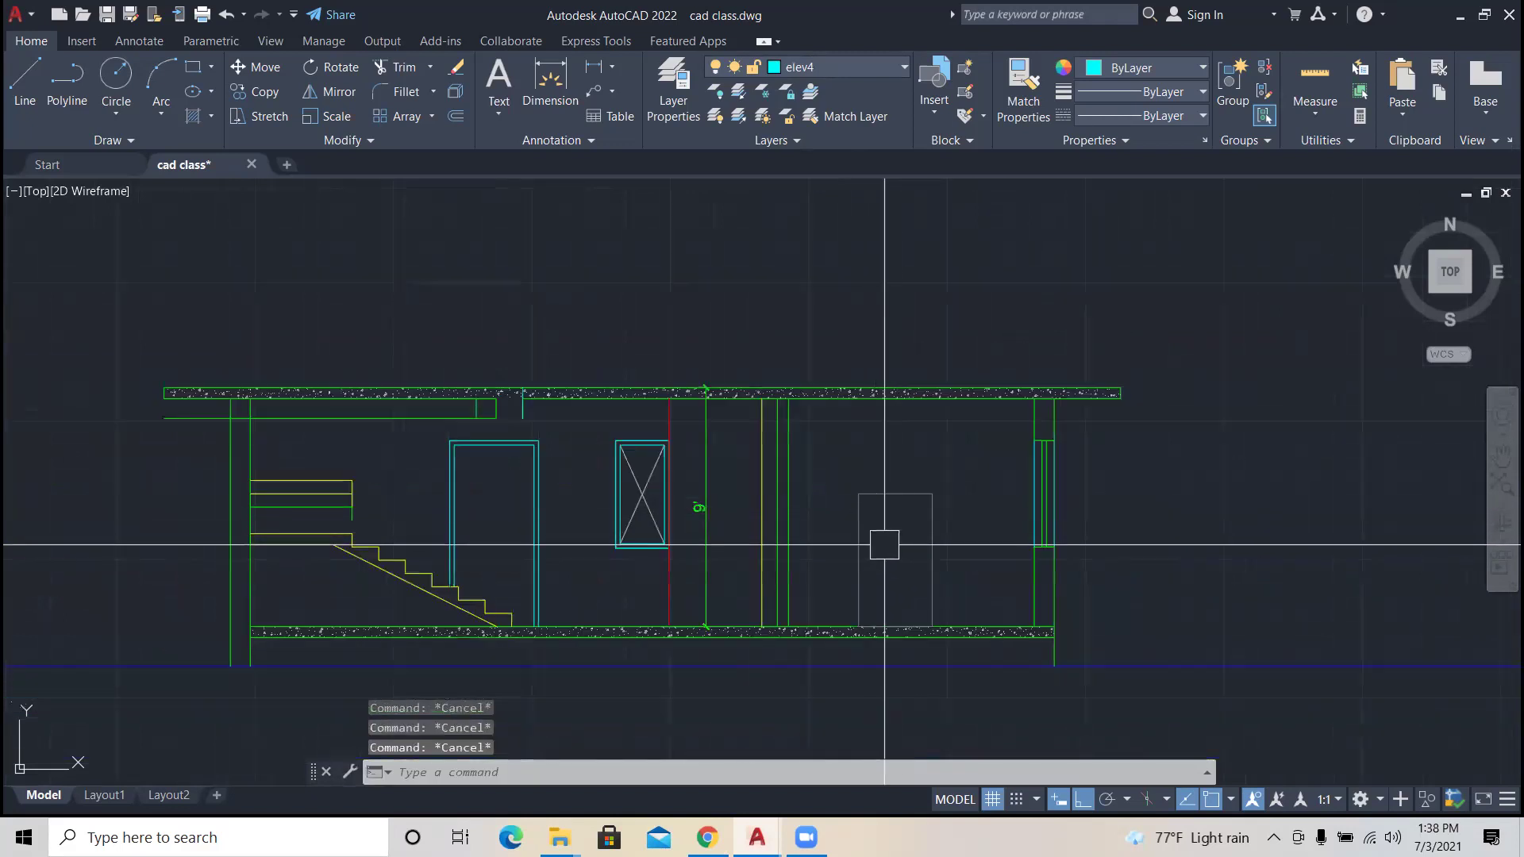
left_click(932, 527)
key("Delete")
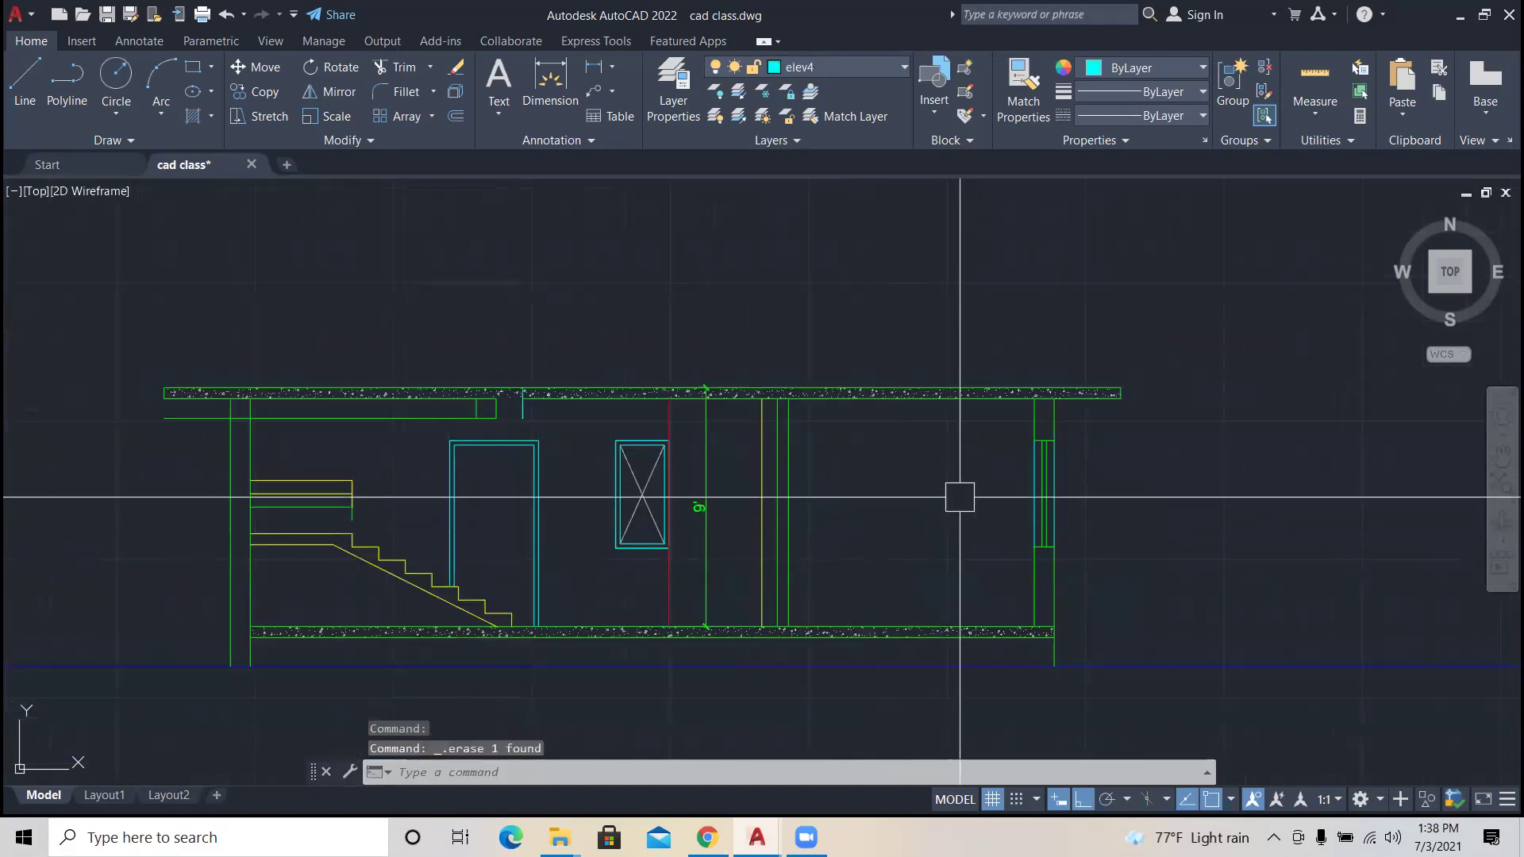
Step: Examine where the section line cuts the floor plan above the section and how the plans line up with it
scroll(944, 481, "down", 3)
scroll(939, 479, "down", 3)
scroll(939, 480, "down", 4)
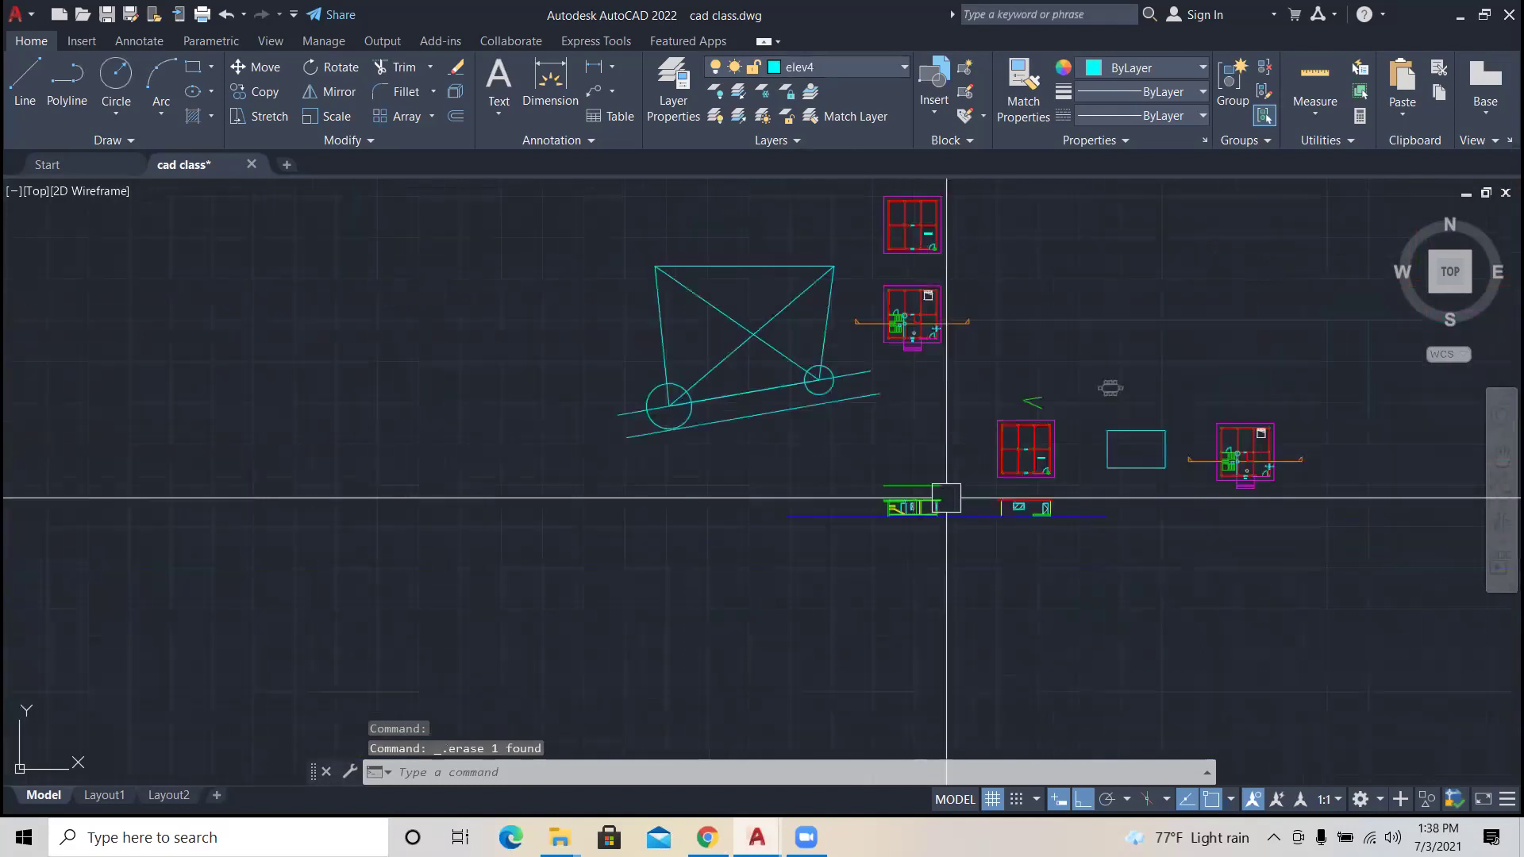
scroll(935, 319, "up", 4)
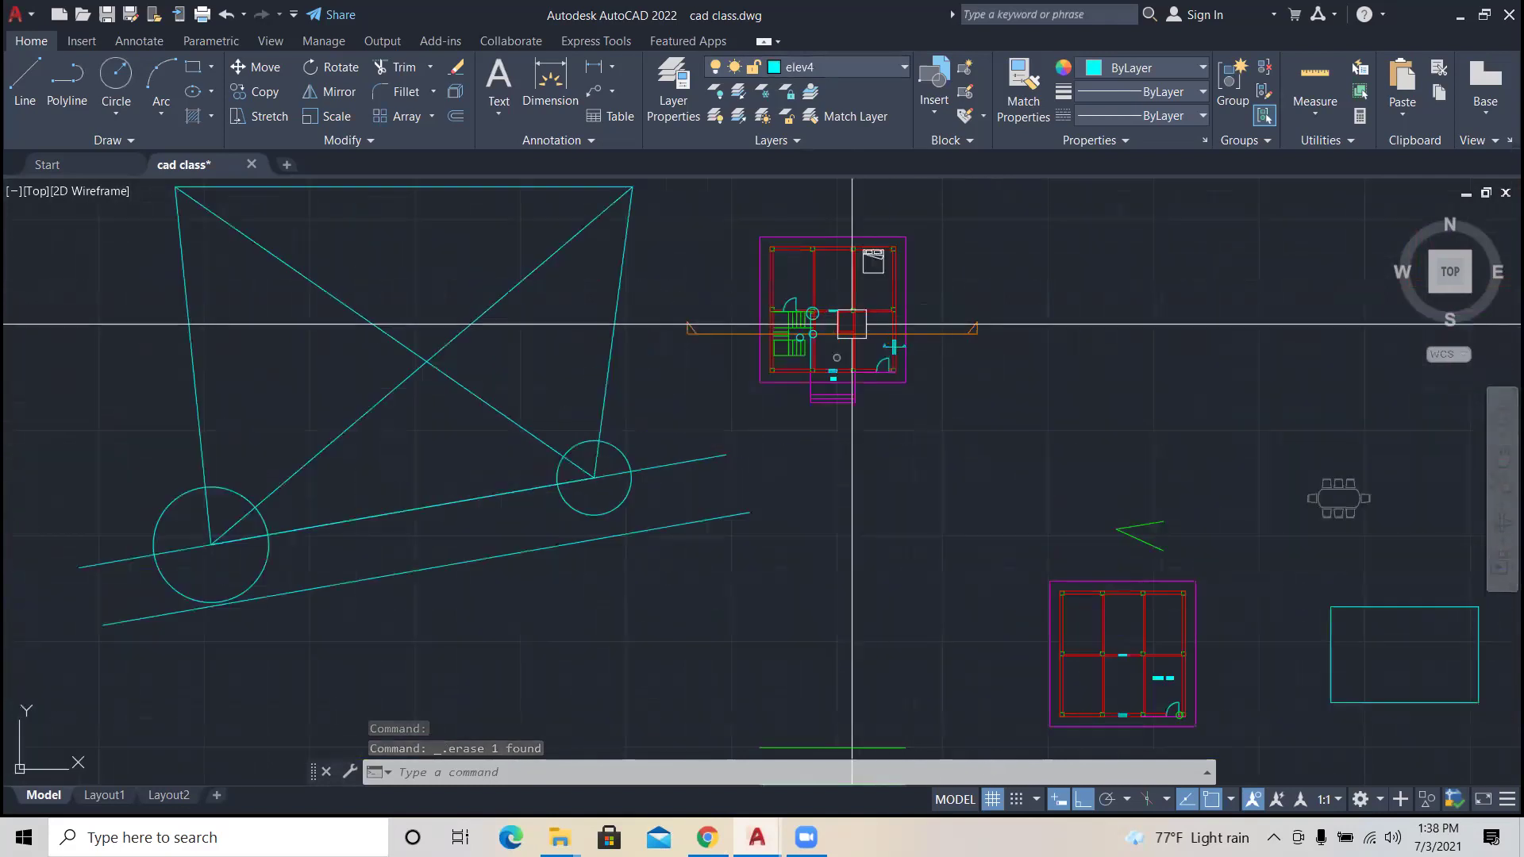
scroll(834, 330, "up", 2)
scroll(821, 331, "up", 4)
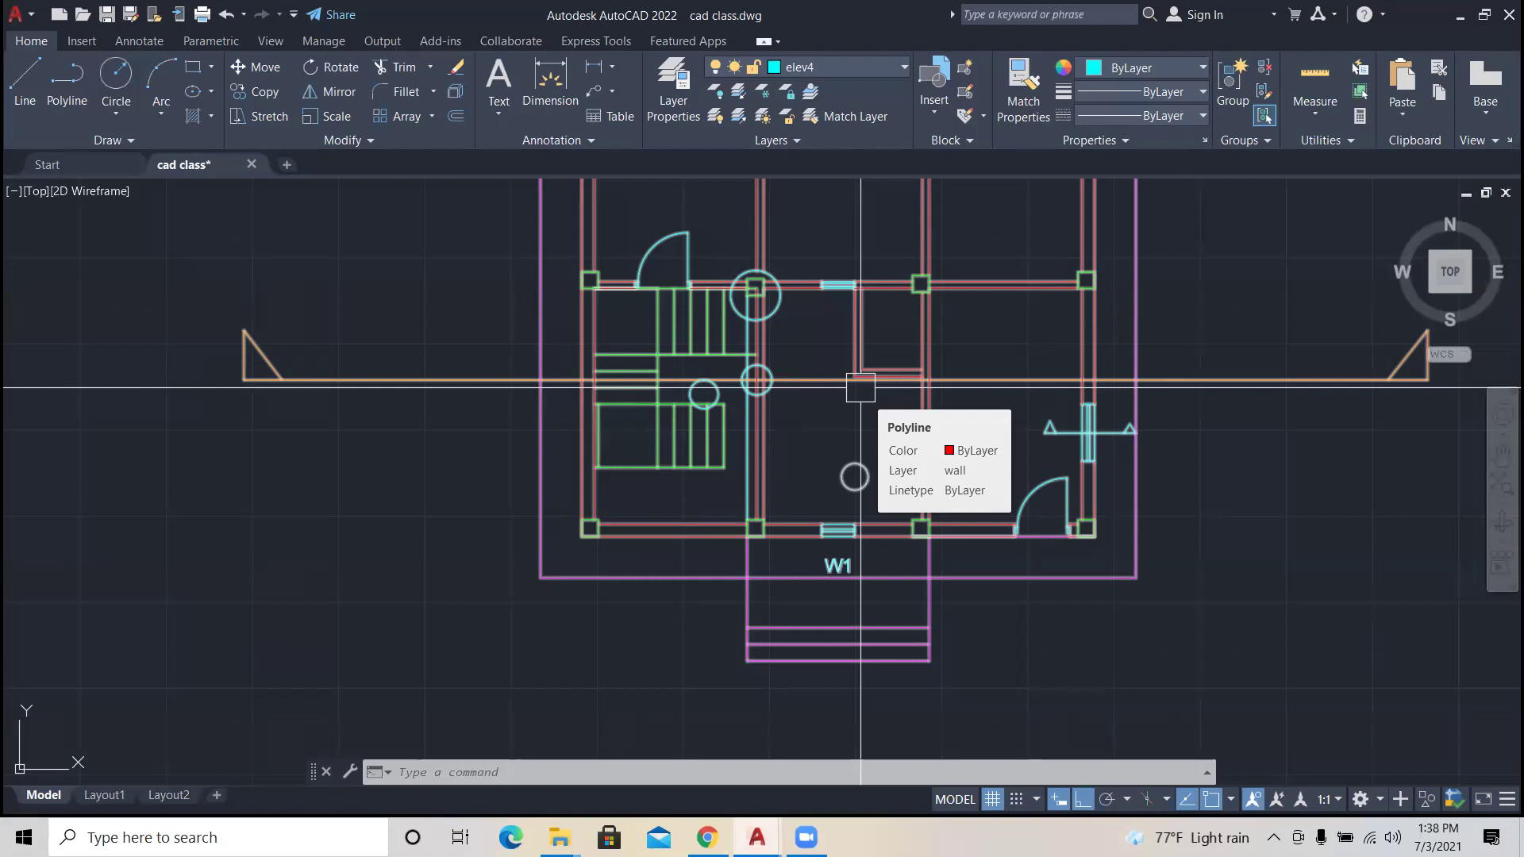
scroll(861, 387, "down", 5)
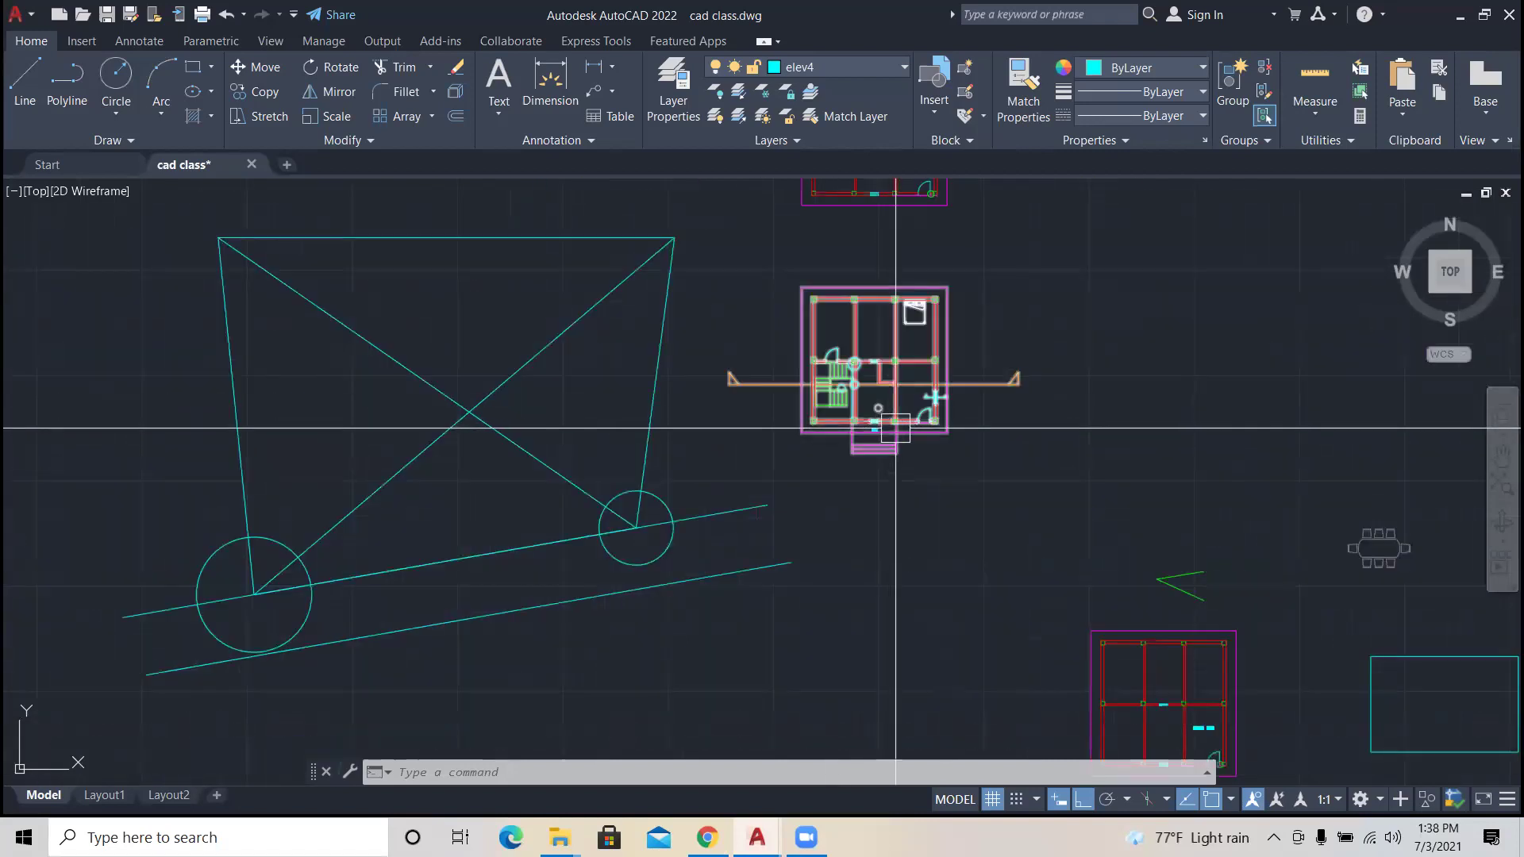
scroll(877, 468, "down", 2)
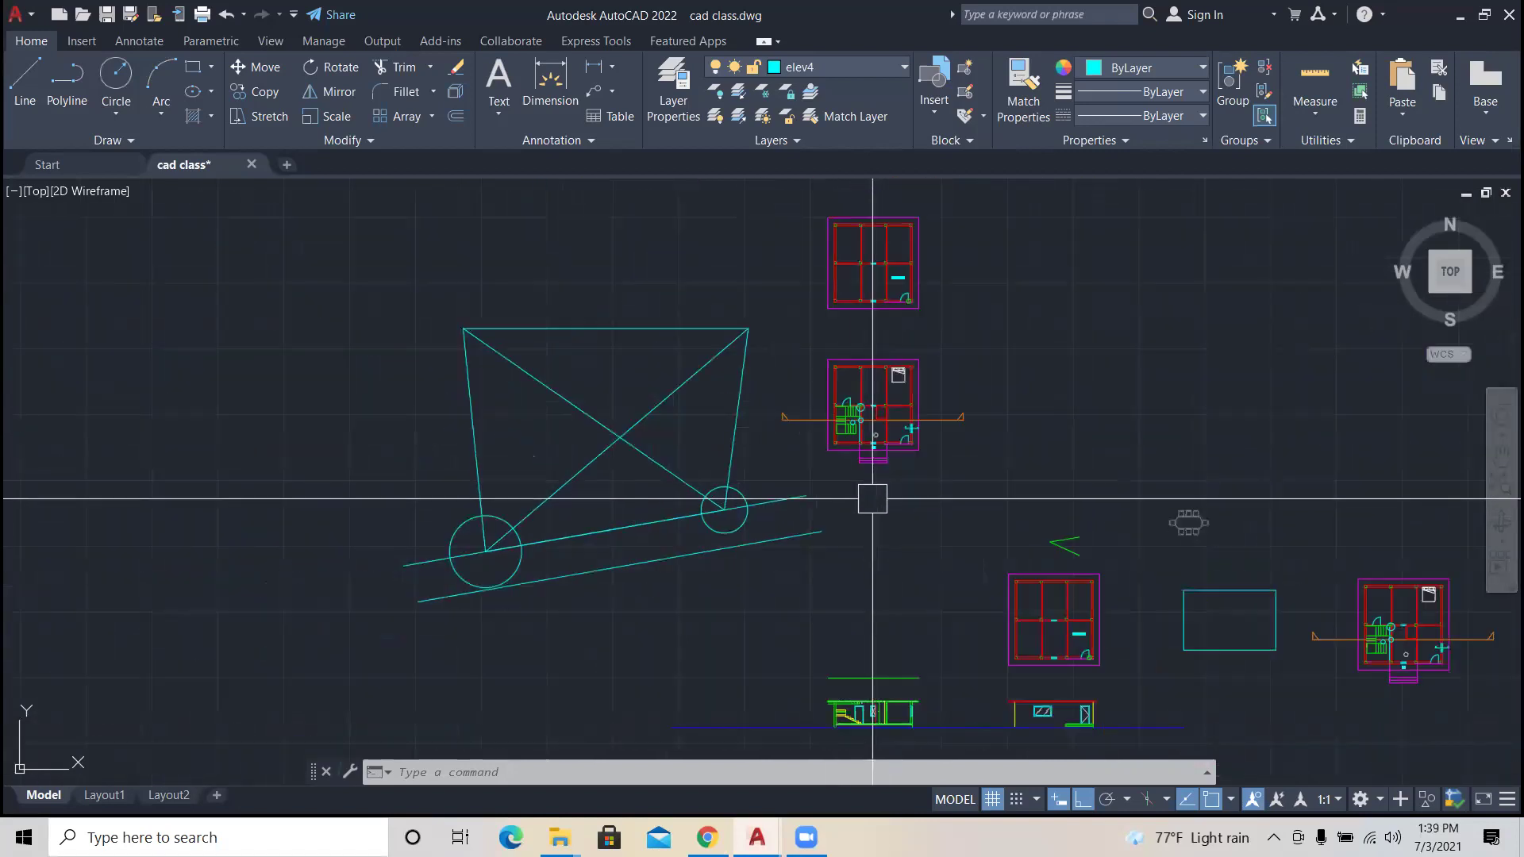
scroll(876, 501, "down", 2)
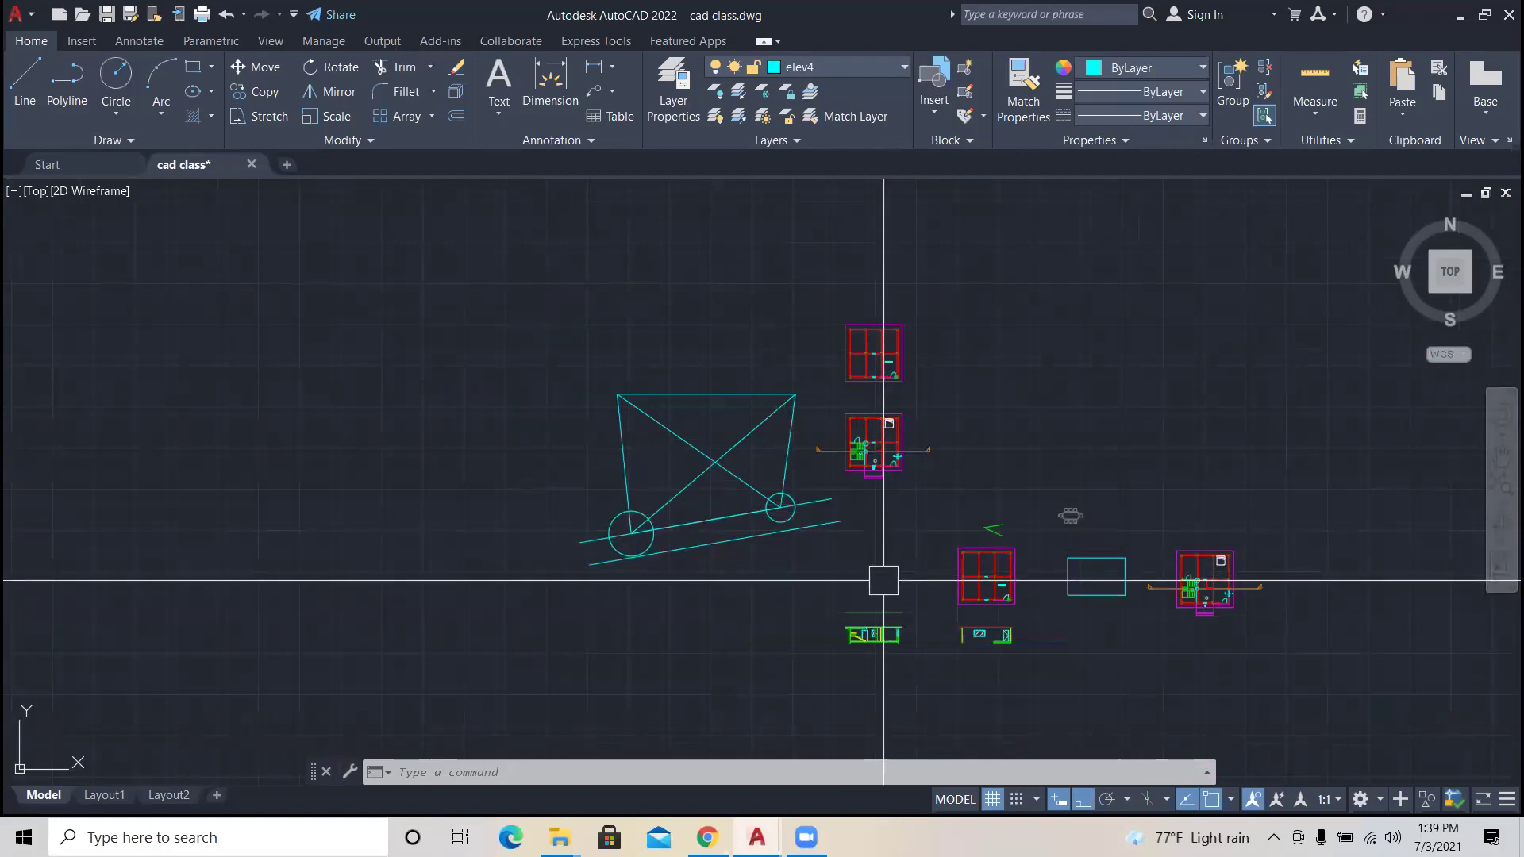
Step: Draw a polyline from the midpoint of the lower stair flight's right edge across the treads to the landing, turning upwards there
scroll(862, 508, "up", 8)
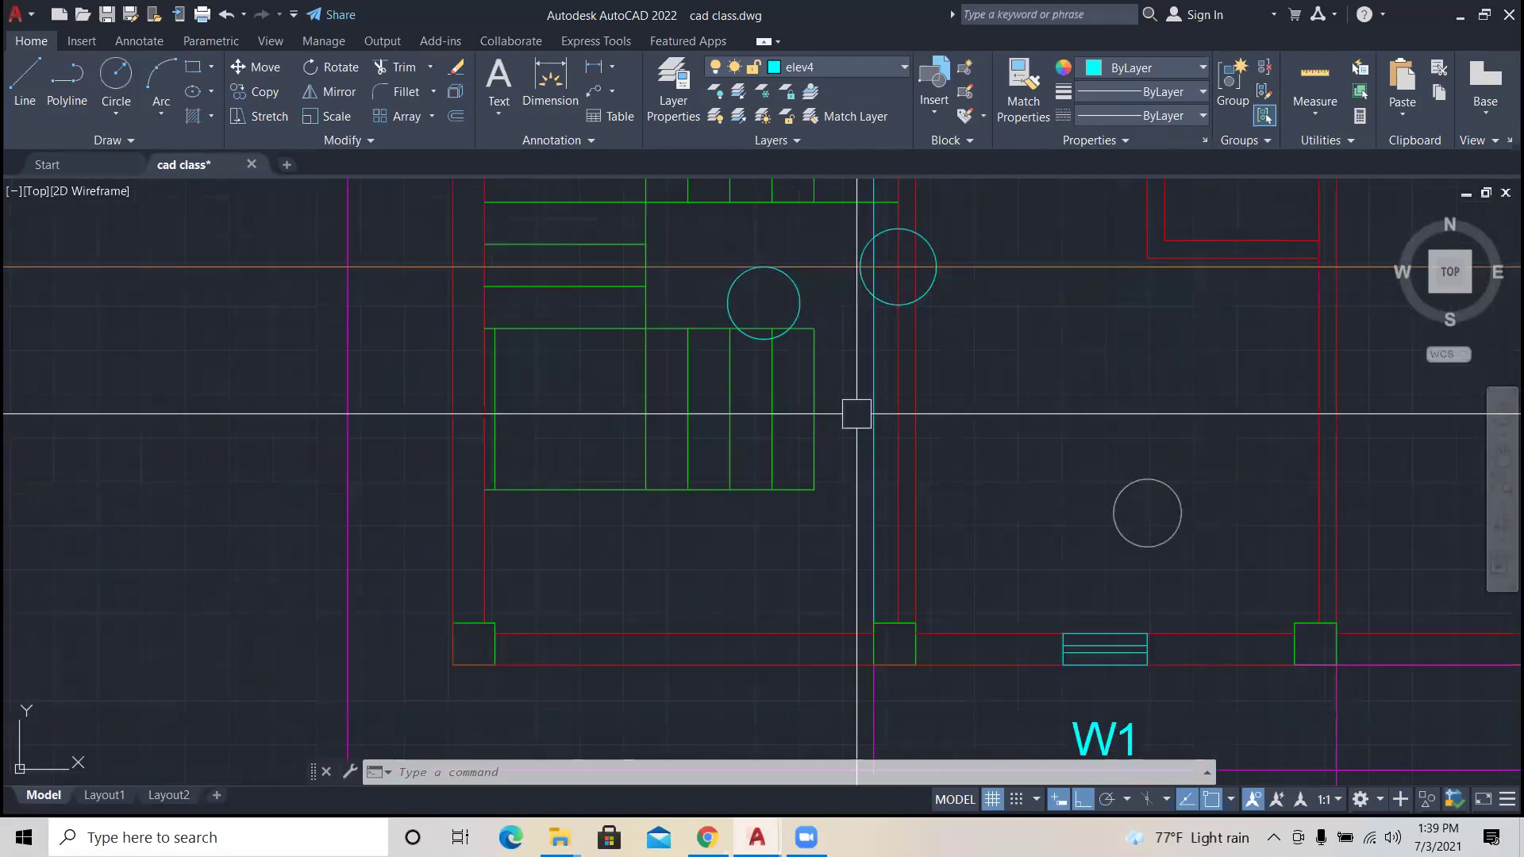
key("Escape")
key("Escape")
key("Escape")
scroll(856, 414, "down", 2)
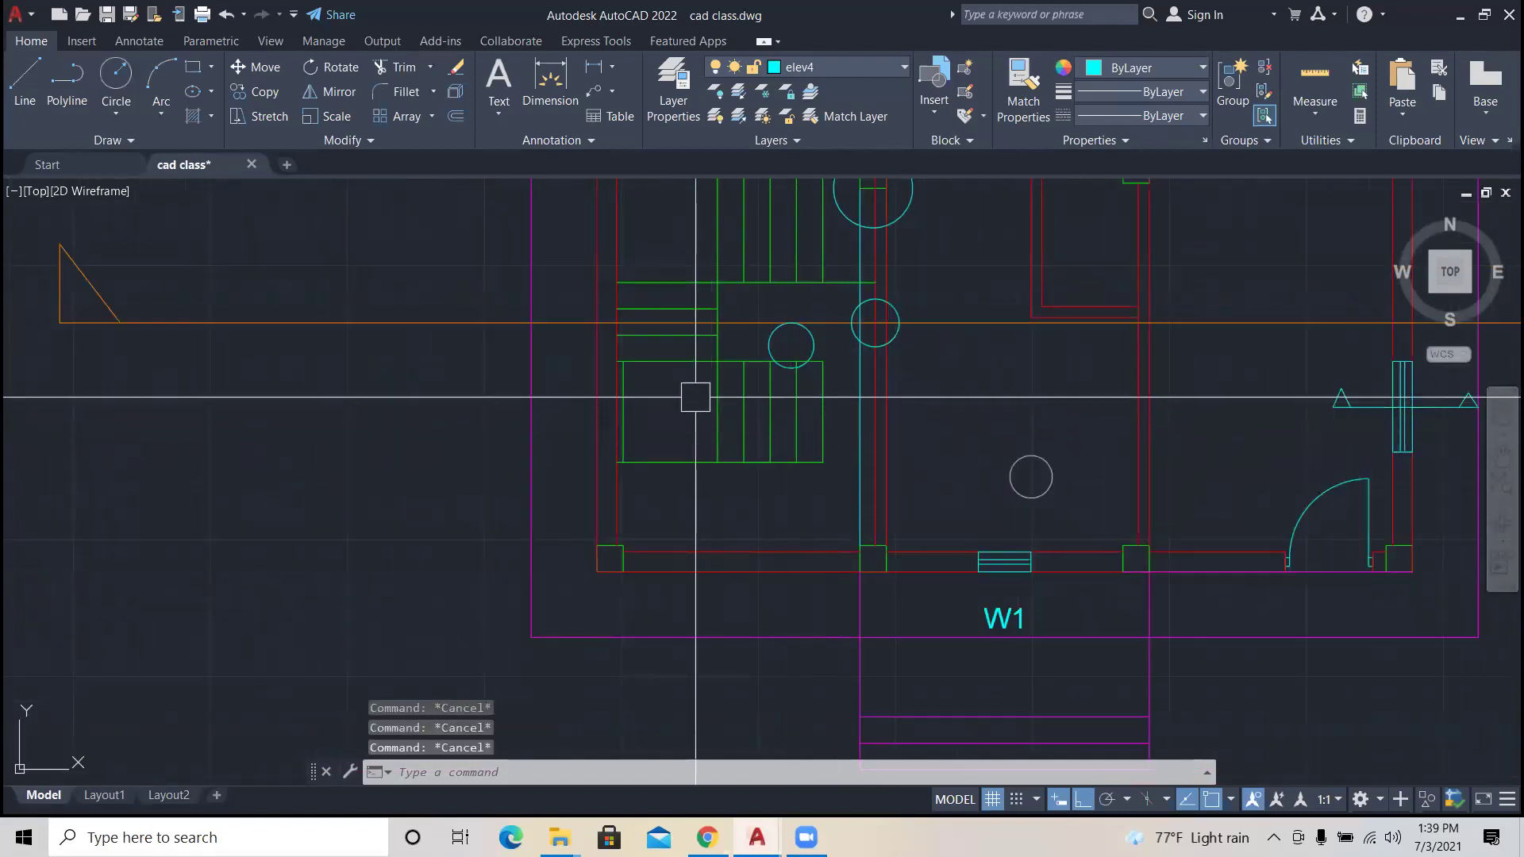
key("Return")
left_click(822, 411)
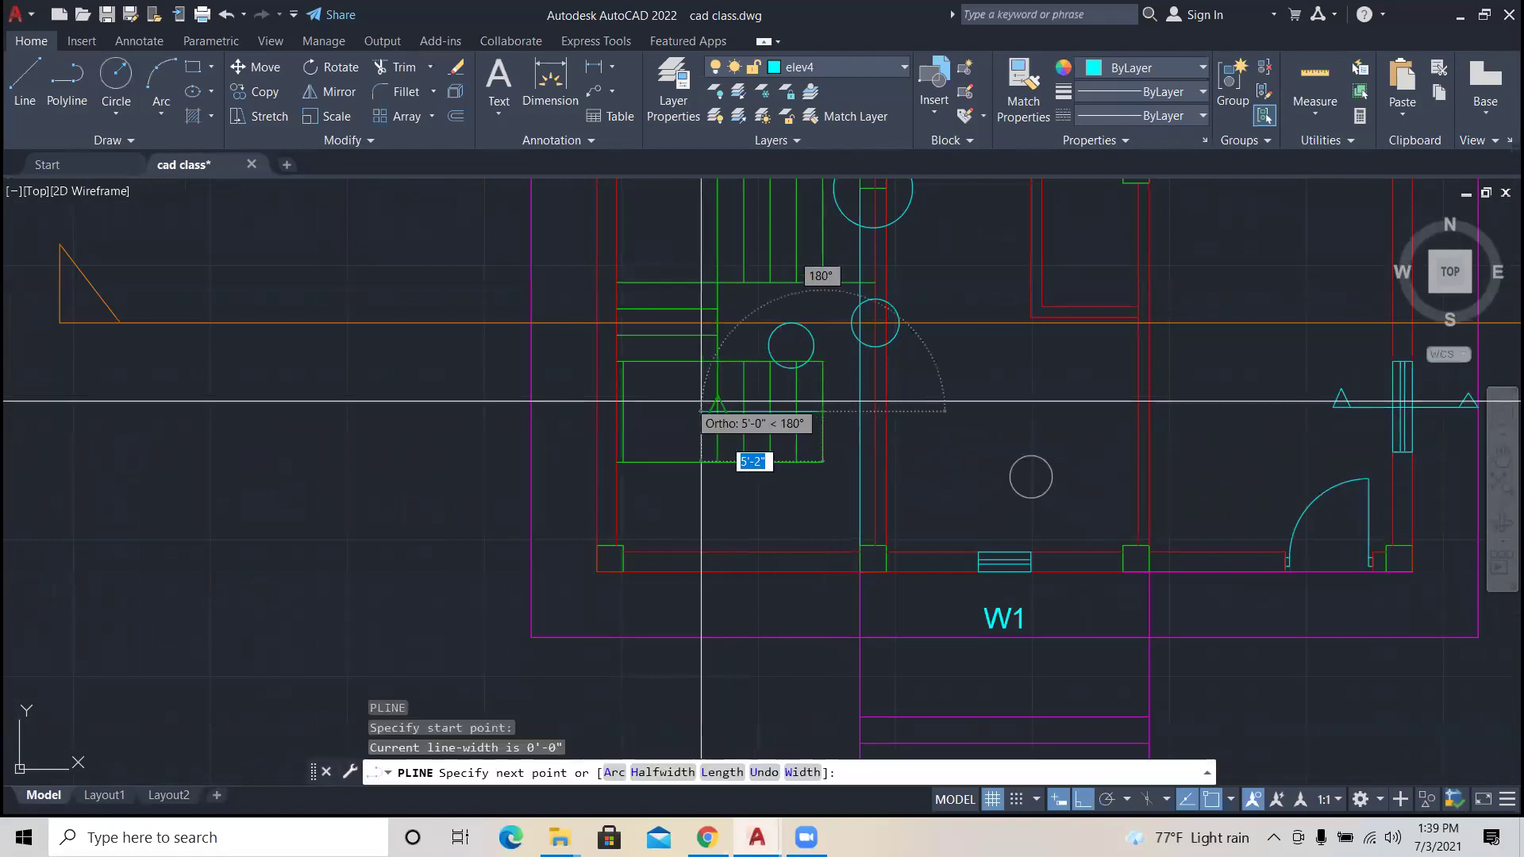
scroll(673, 401, "up", 2)
left_click(672, 404)
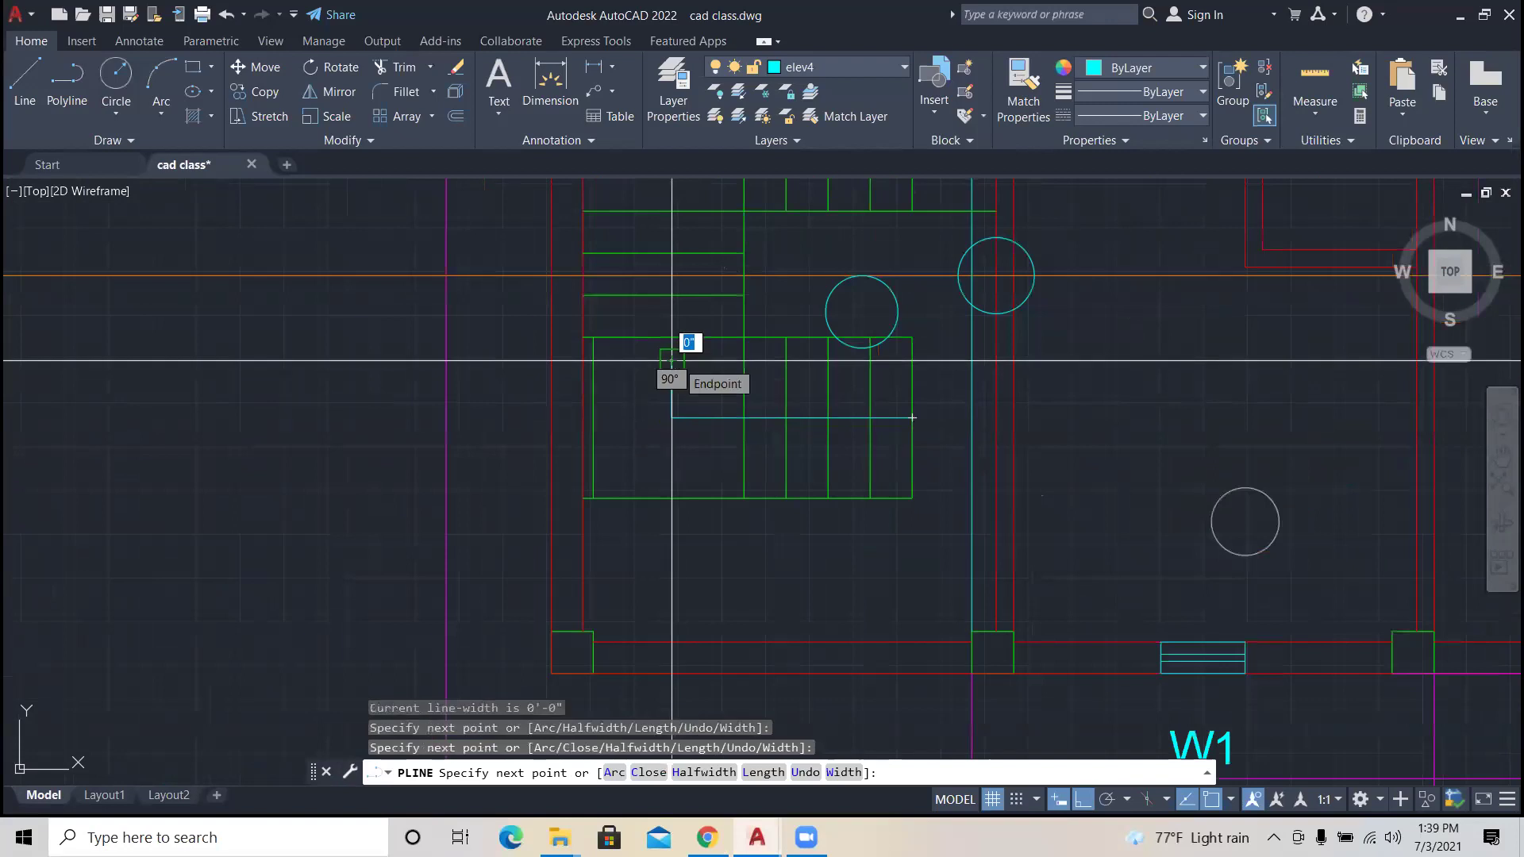
Step: Turn ortho mode off, then end the stair polyline at its upward leg, undoing the slanted segment beyond it
scroll(677, 365, "up", 2)
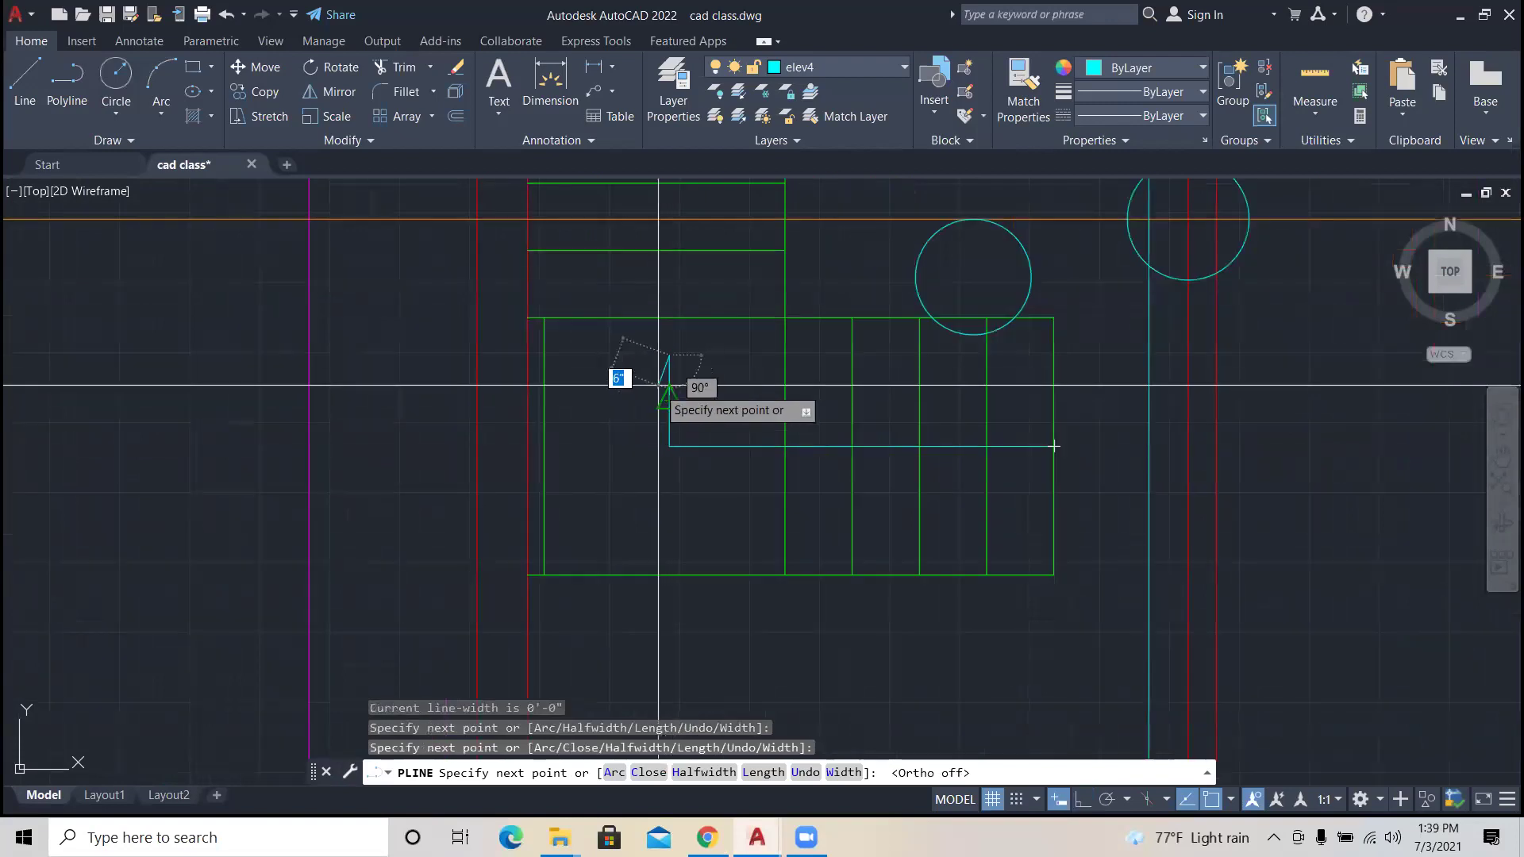
key("F8")
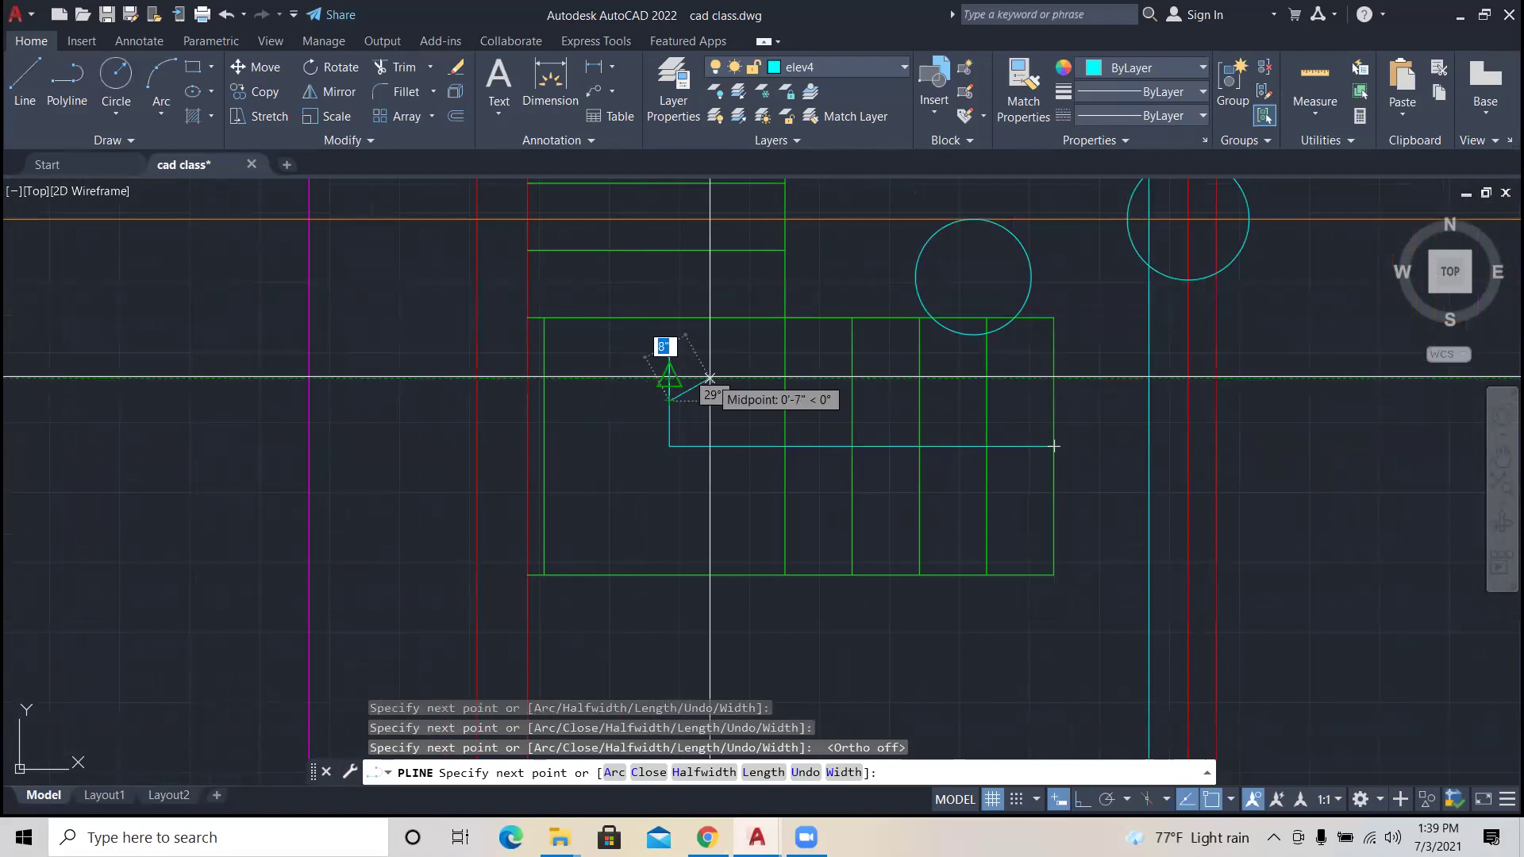
key("ctrl+z")
key("Escape")
Step: Draw a short slanted polyline from the upper end of the stair line down to its left as one arrowhead side
scroll(641, 369, "up", 4)
type("pl")
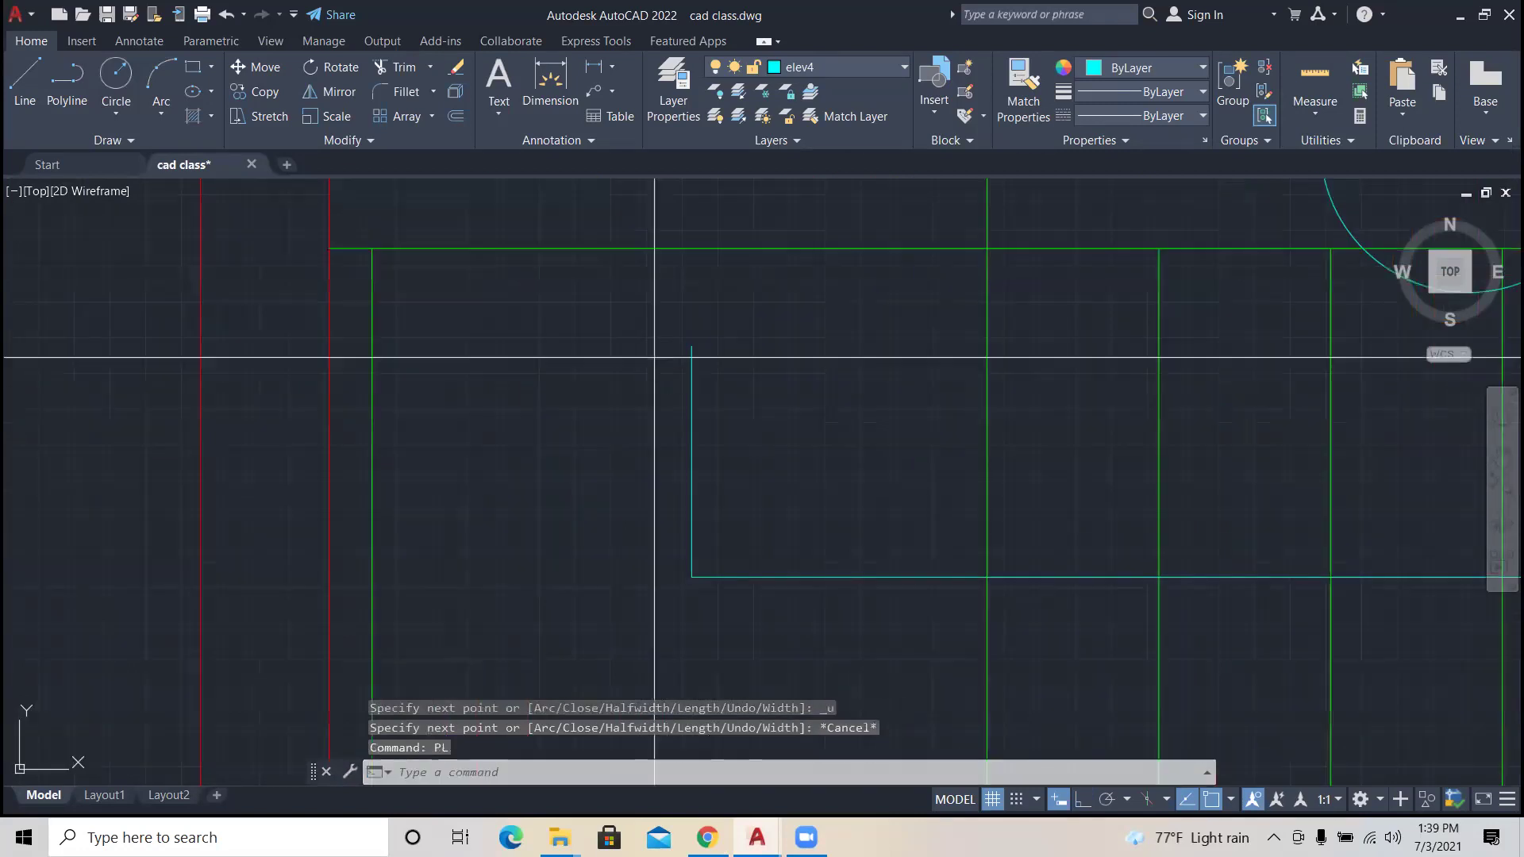
key("Return")
left_click(691, 345)
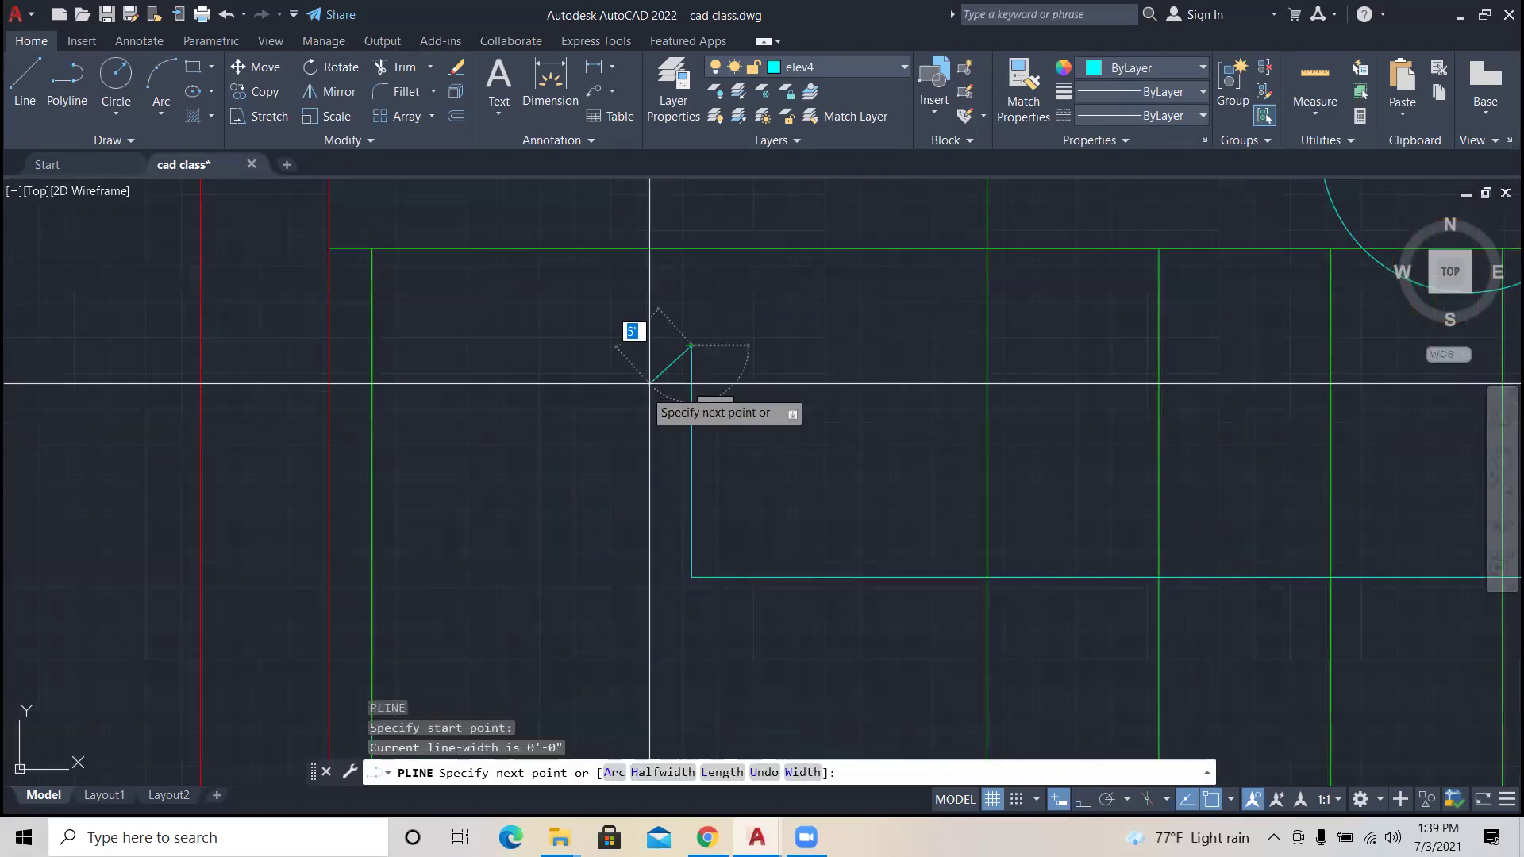
left_click(645, 423)
key("Escape")
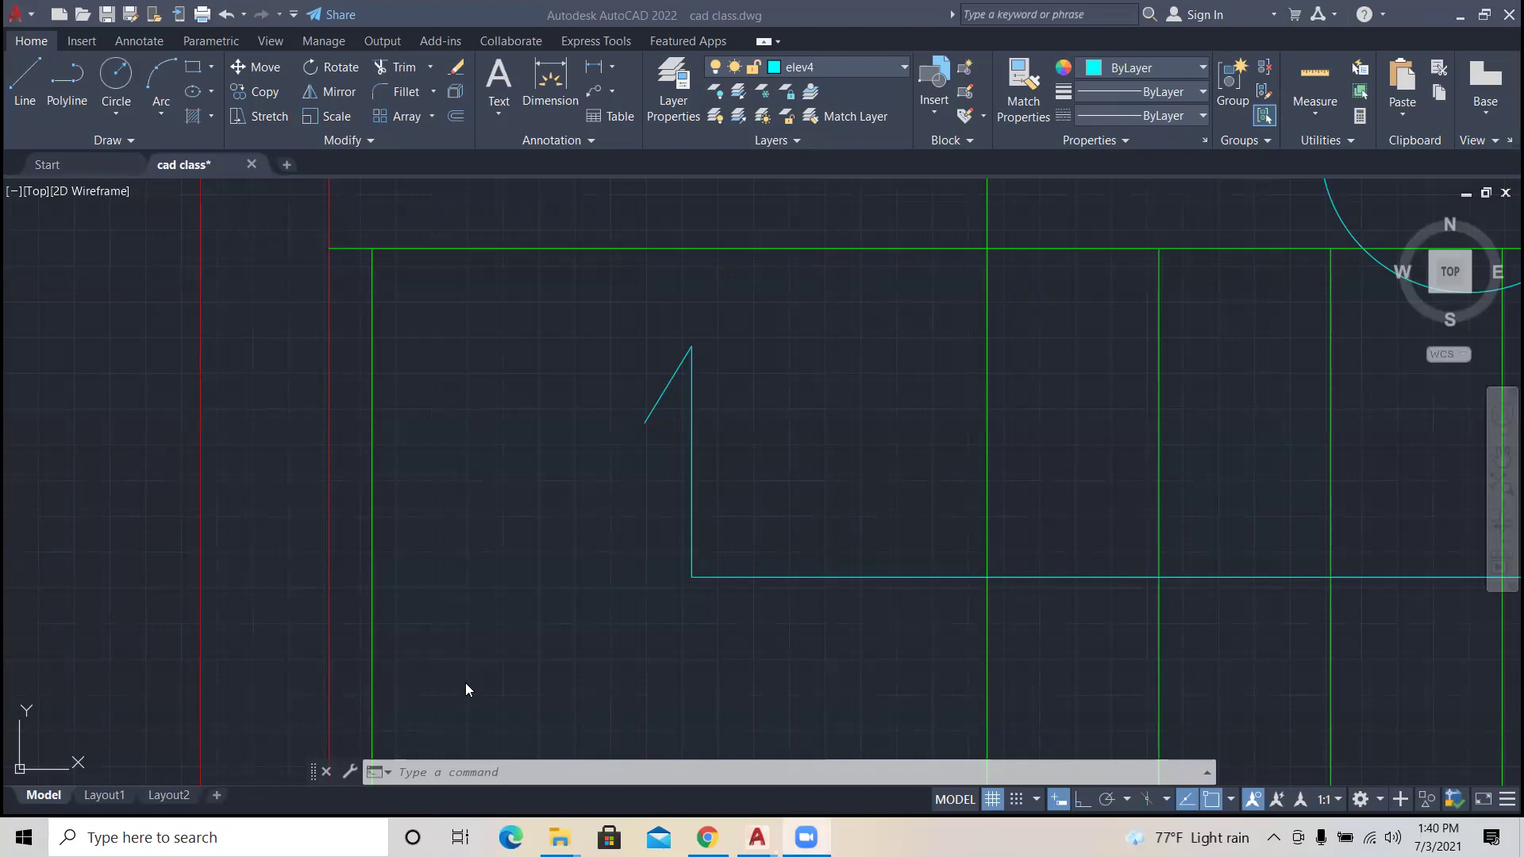
key("Escape")
key("Escape")
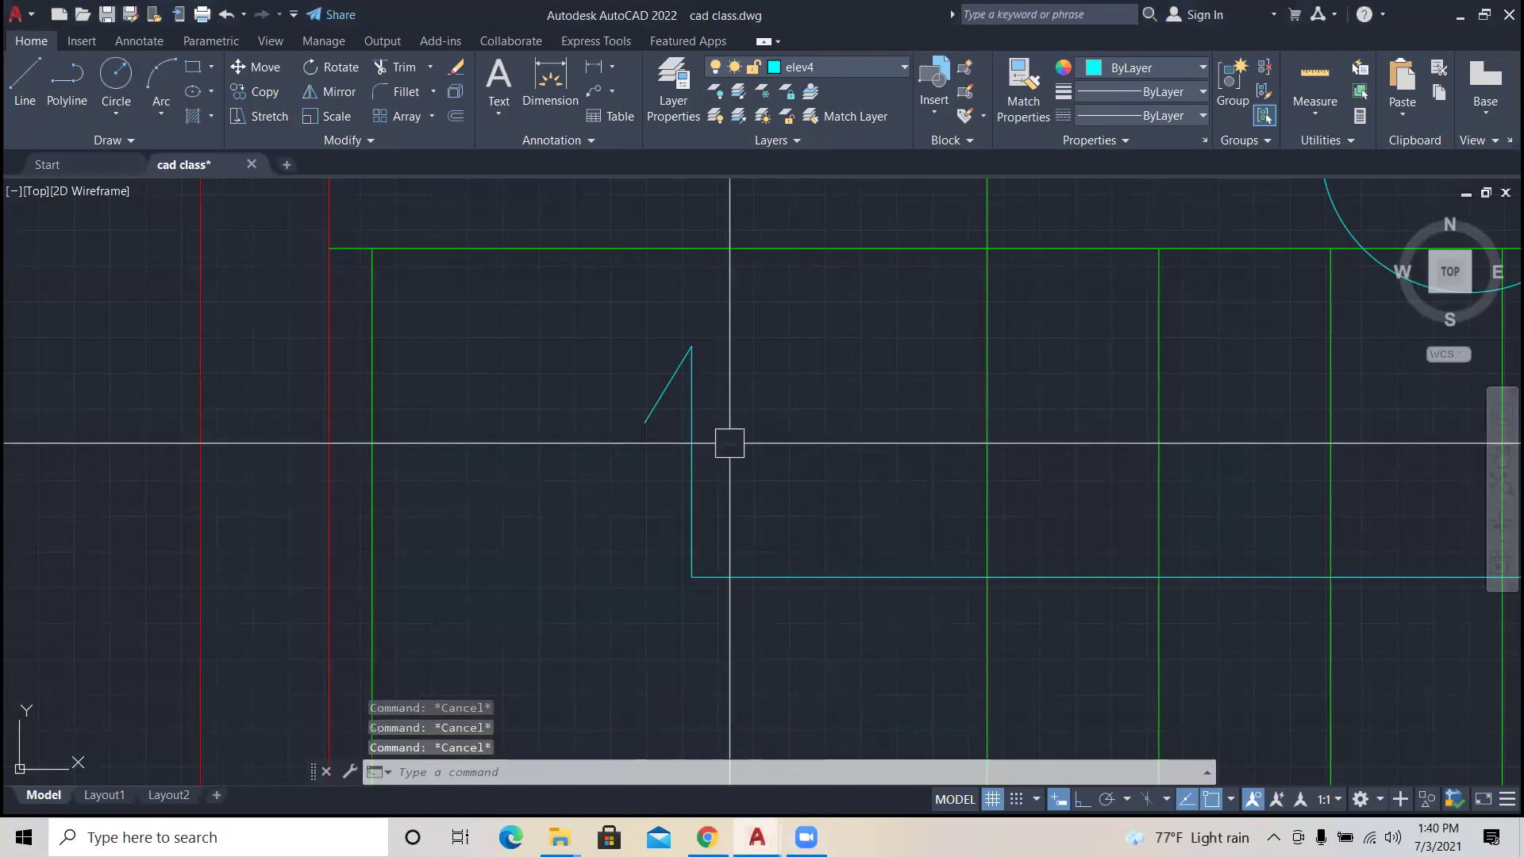
type("pl")
key("Return")
left_click(692, 346)
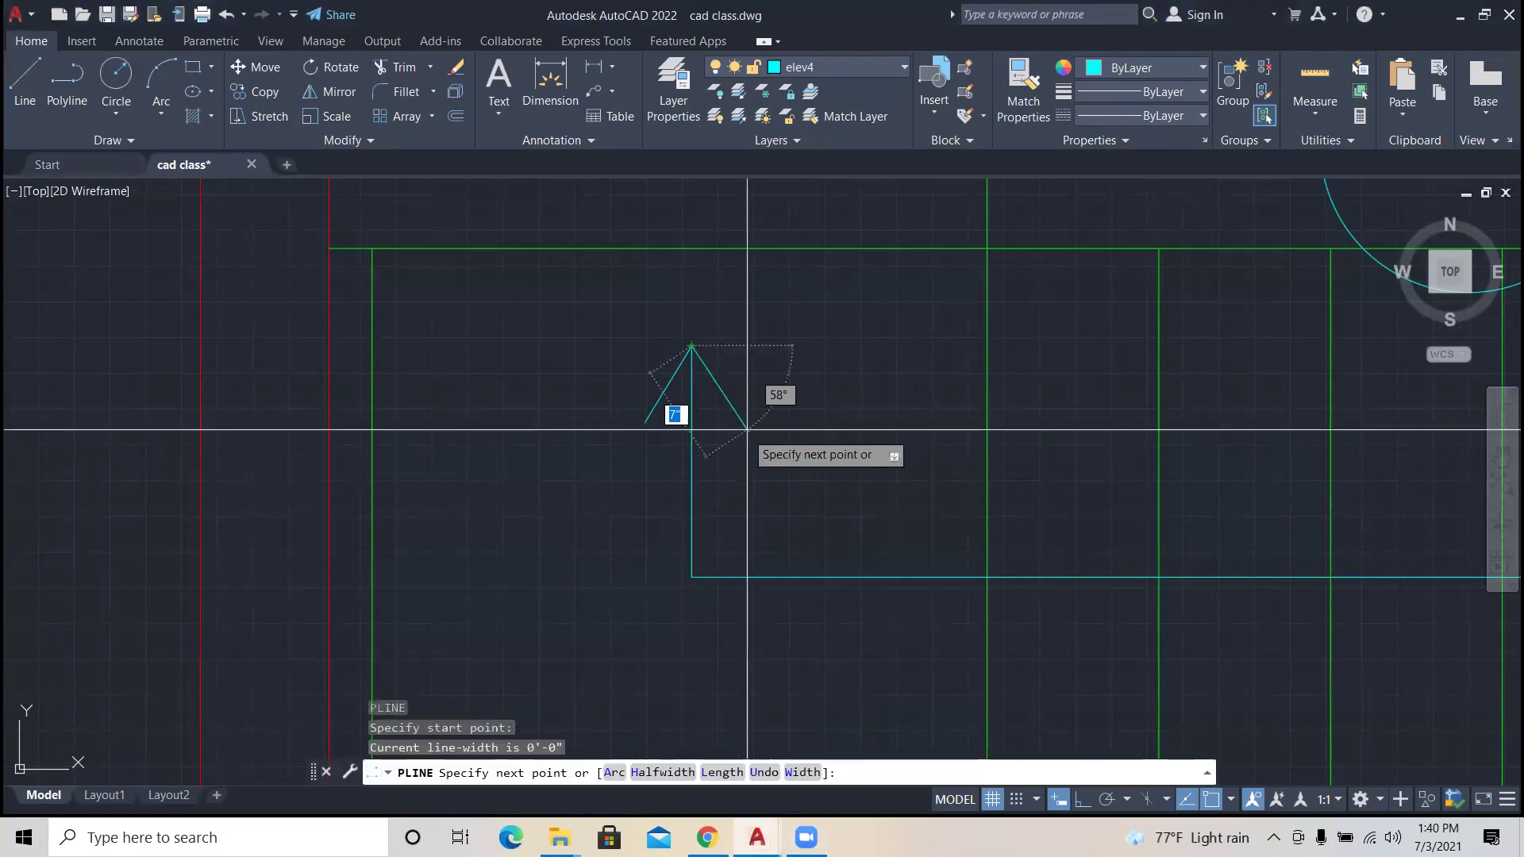
key("Escape")
key("Escape")
Step: Mirror the slanted arrowhead line about the stair line's vertical segment, keeping the source line
left_click(659, 406)
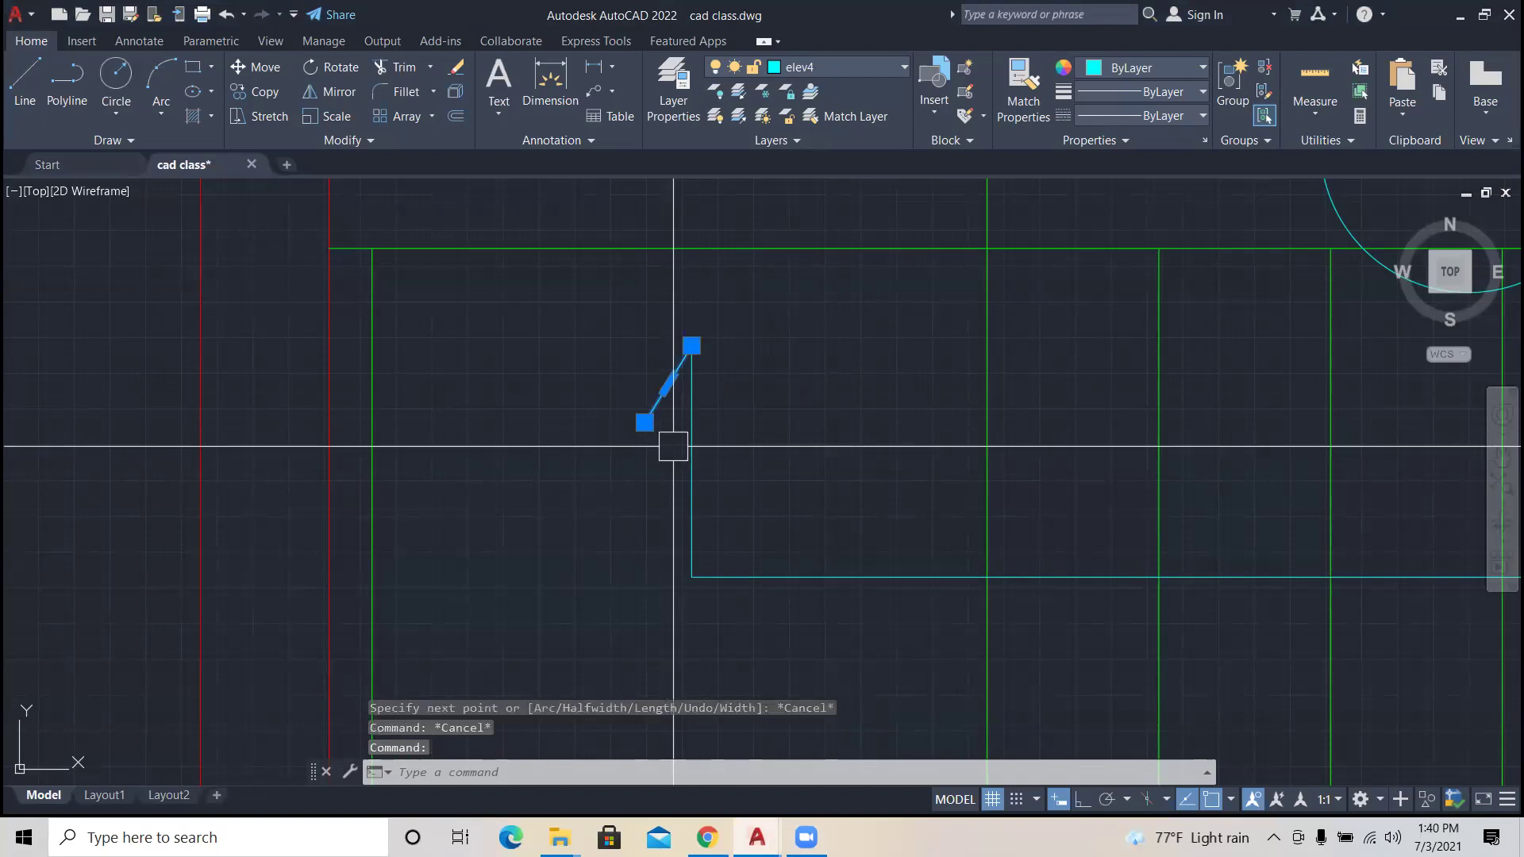
type("mi")
key("Return")
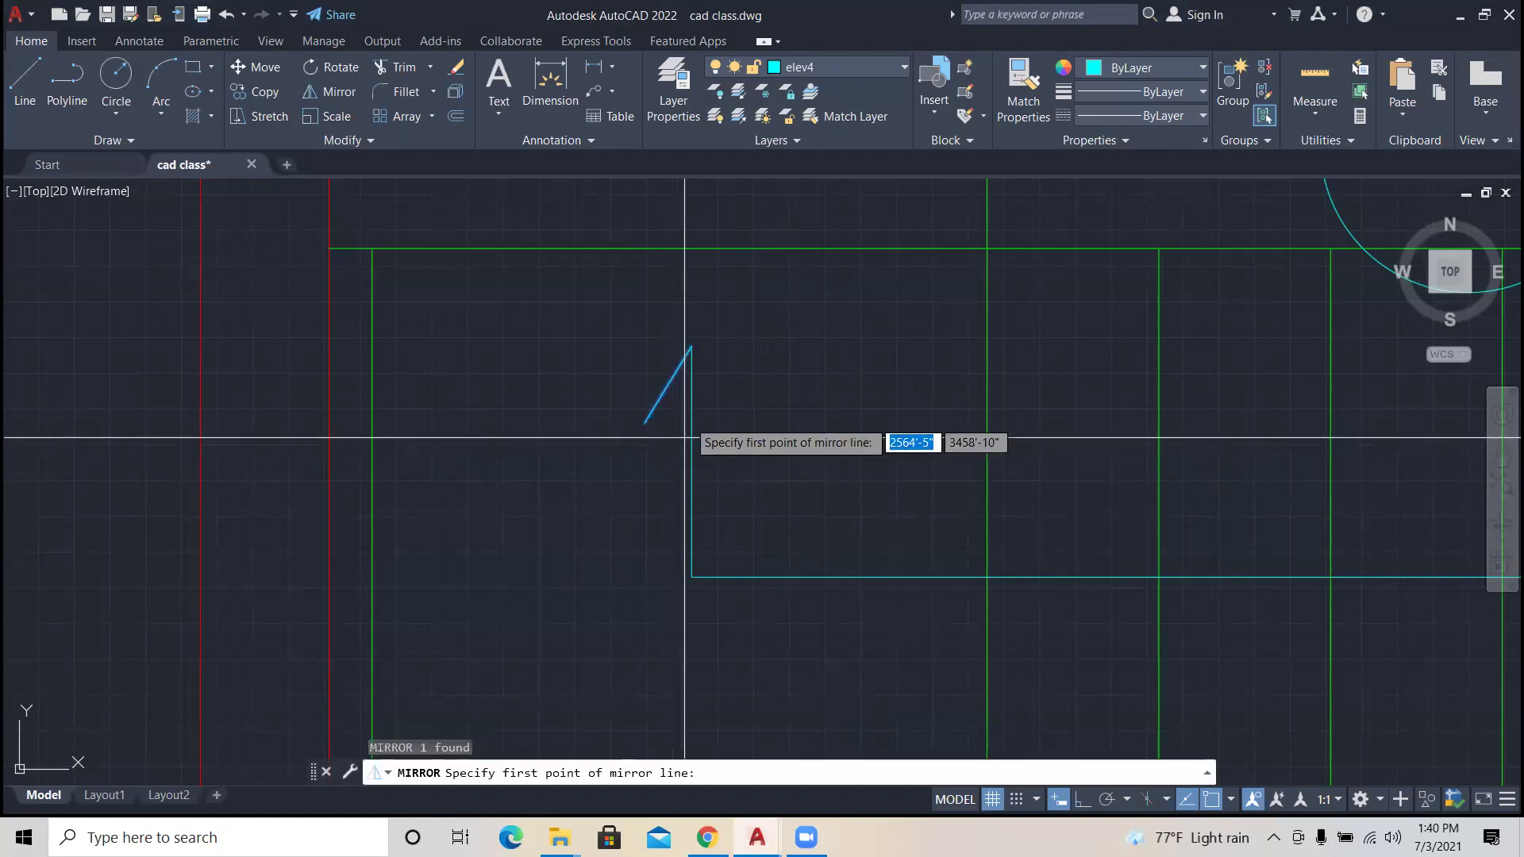
left_click(691, 346)
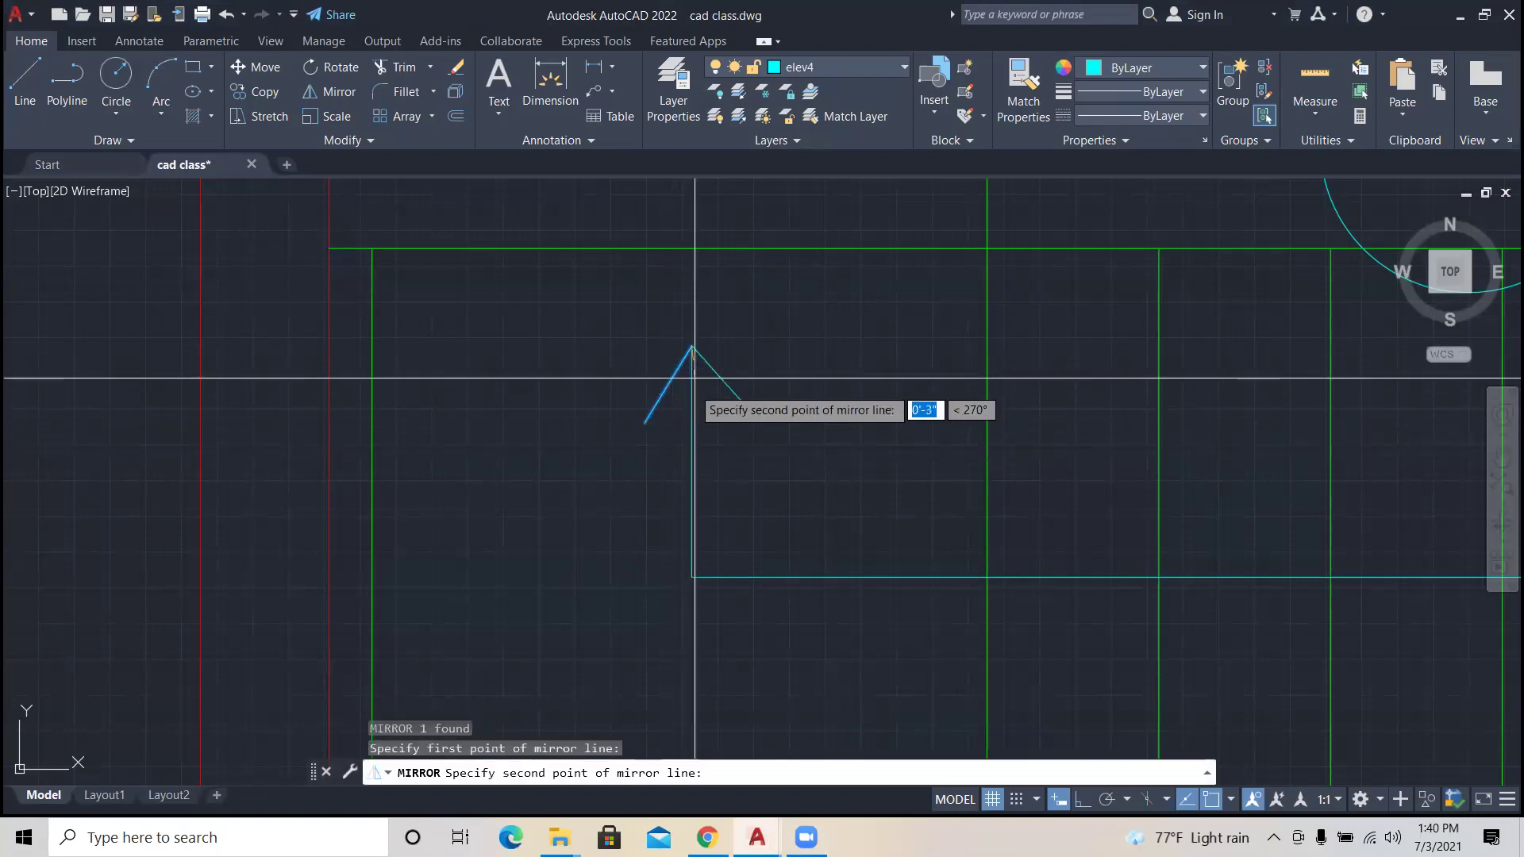
left_click(708, 569)
type("n")
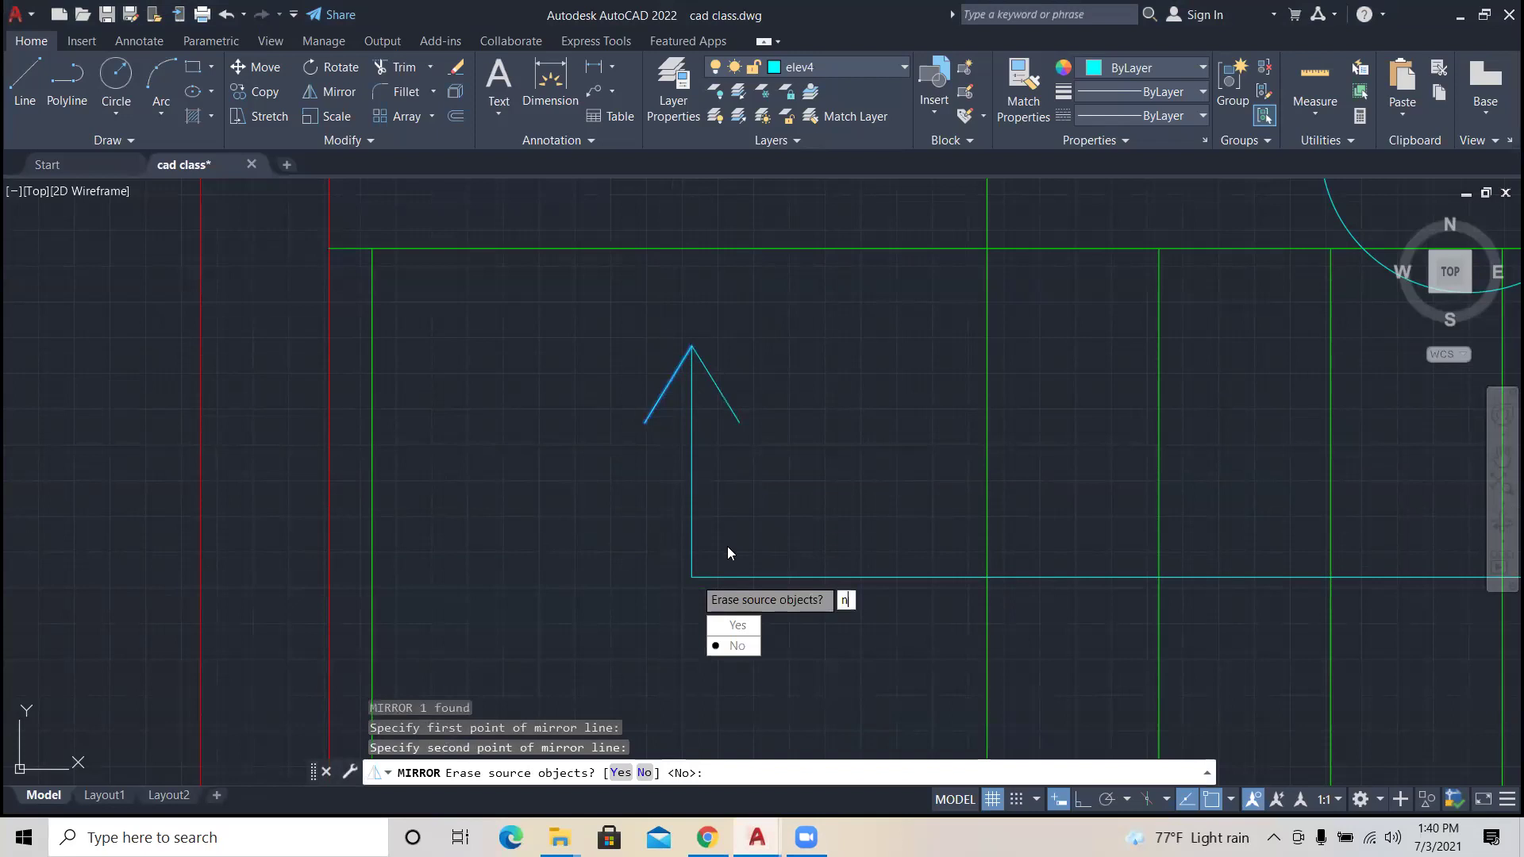
key("Return")
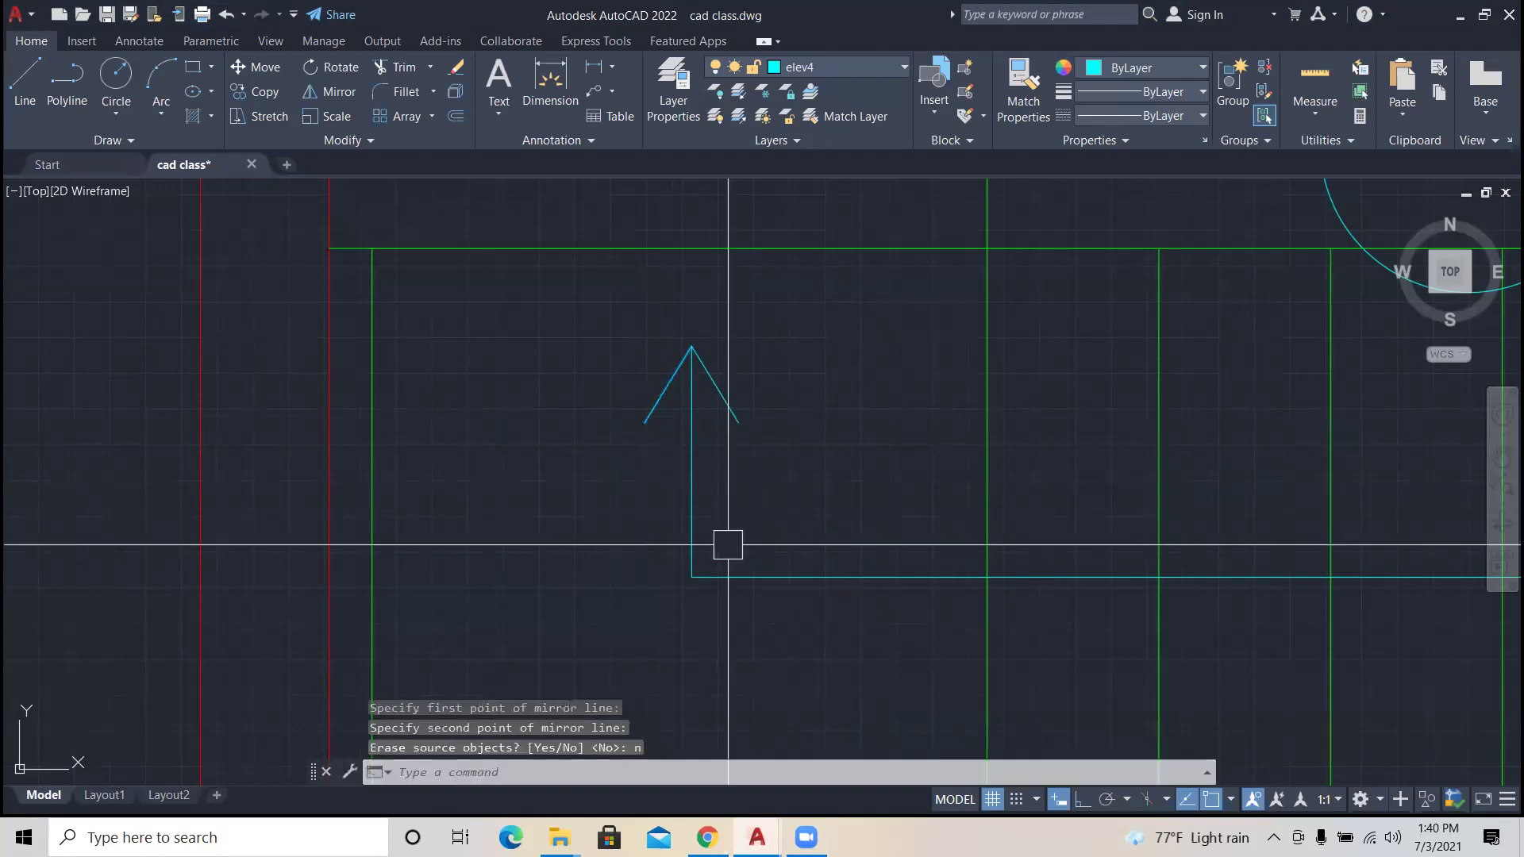
Step: Erase both slanted arrowhead lines from the end of the stair line
left_click(736, 427)
left_click(655, 412)
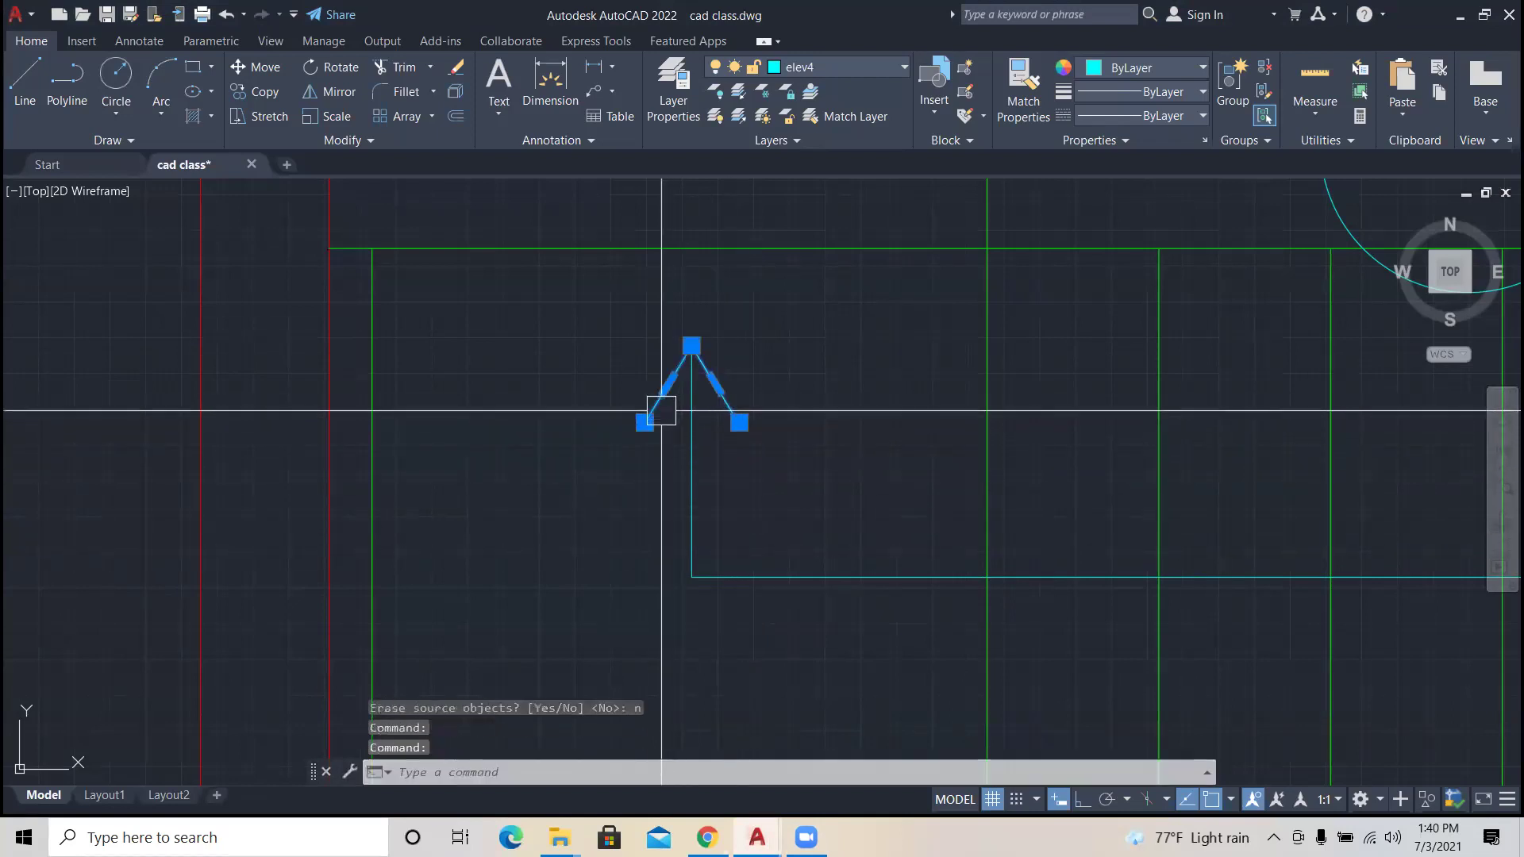
key("Delete")
Step: Erase the stair direction polyline that crosses the lower flight's treads
scroll(699, 476, "down", 6)
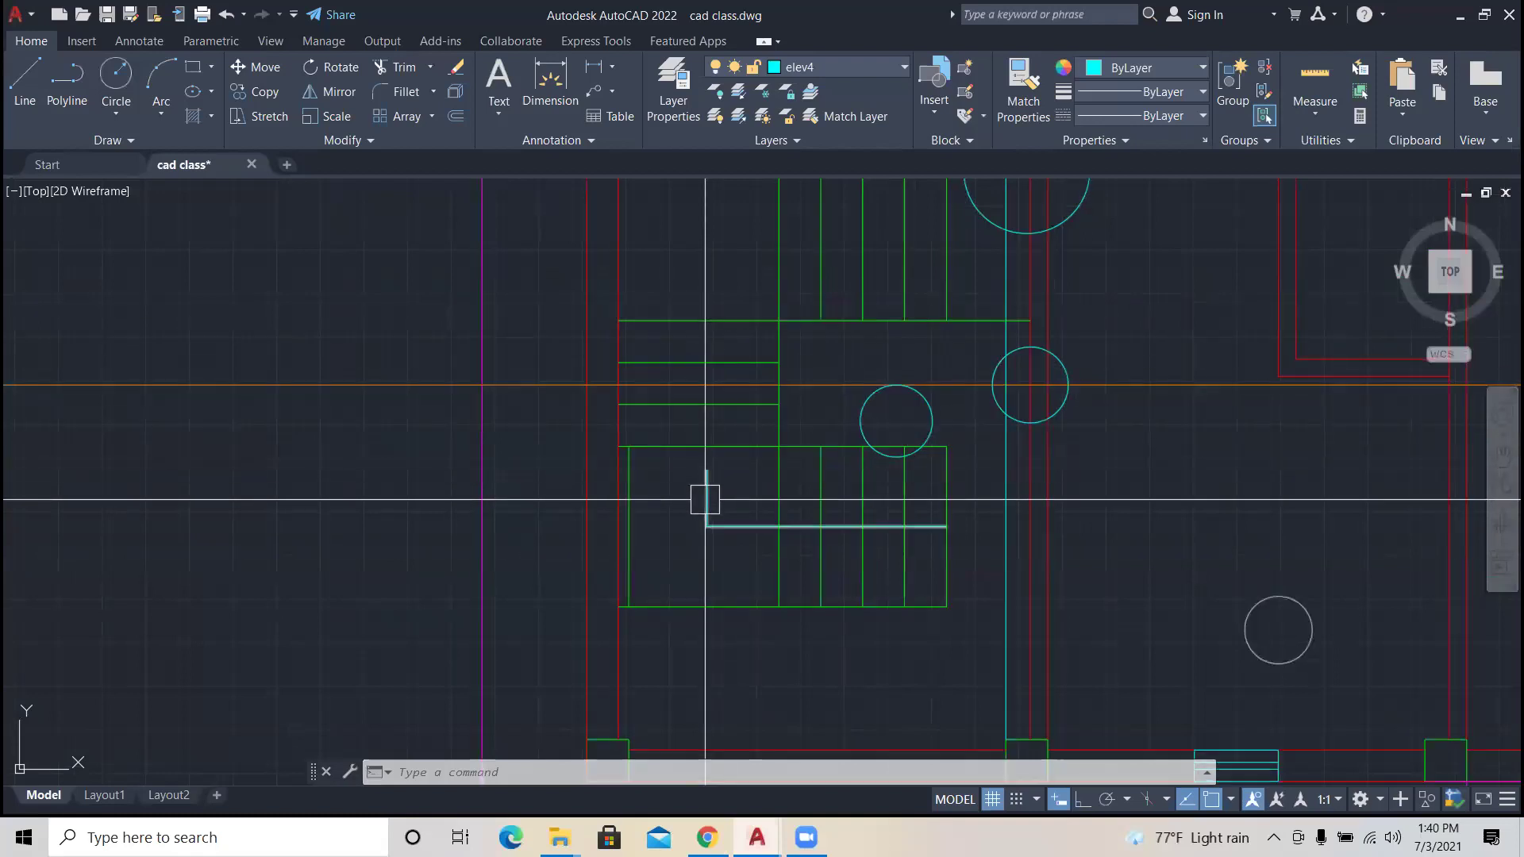
scroll(707, 485, "up", 2)
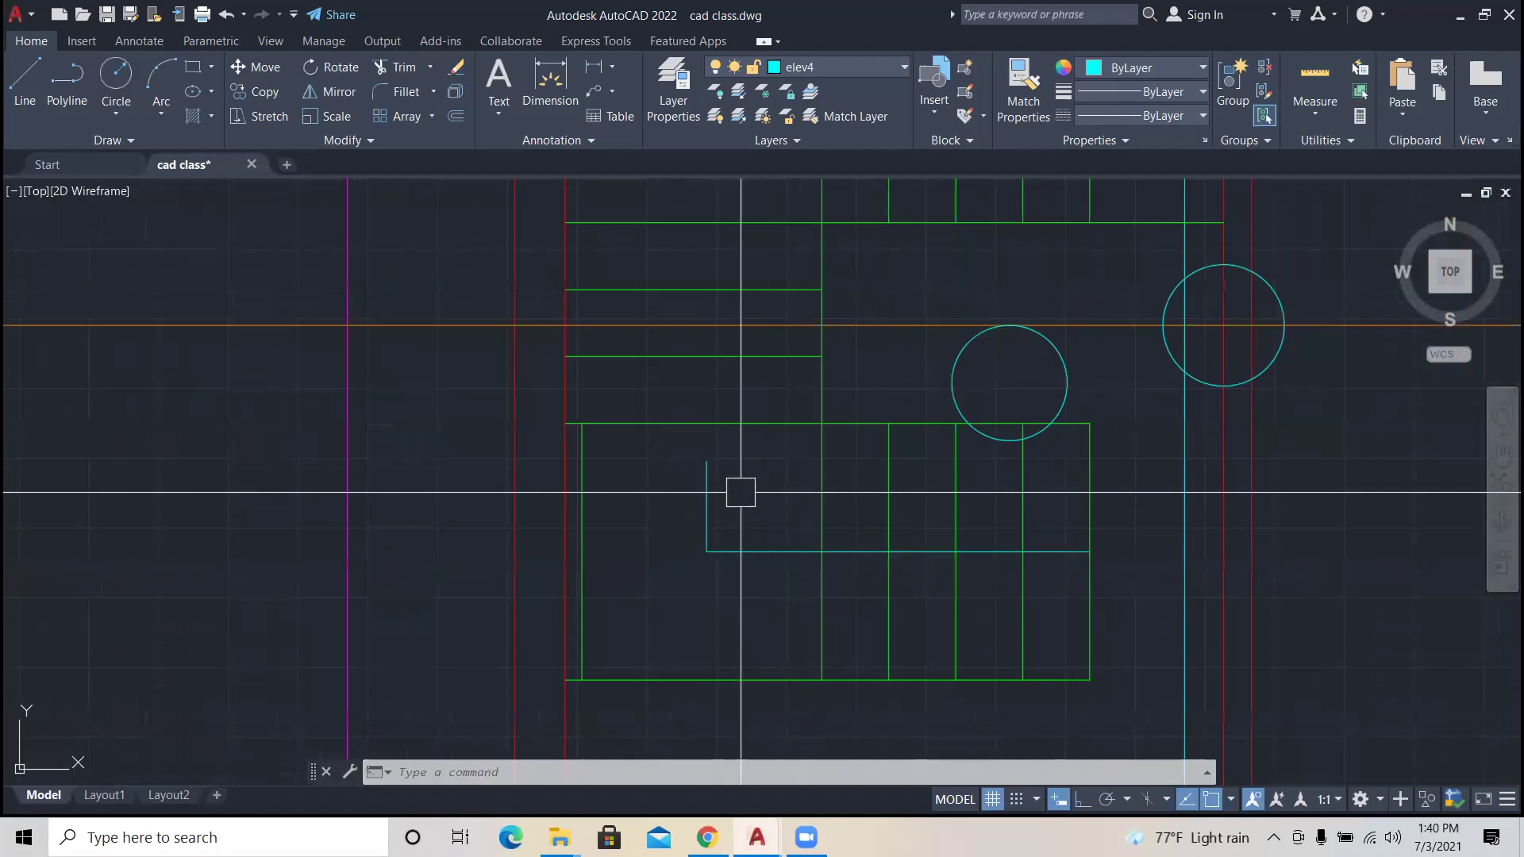
left_click(922, 563)
key("Delete")
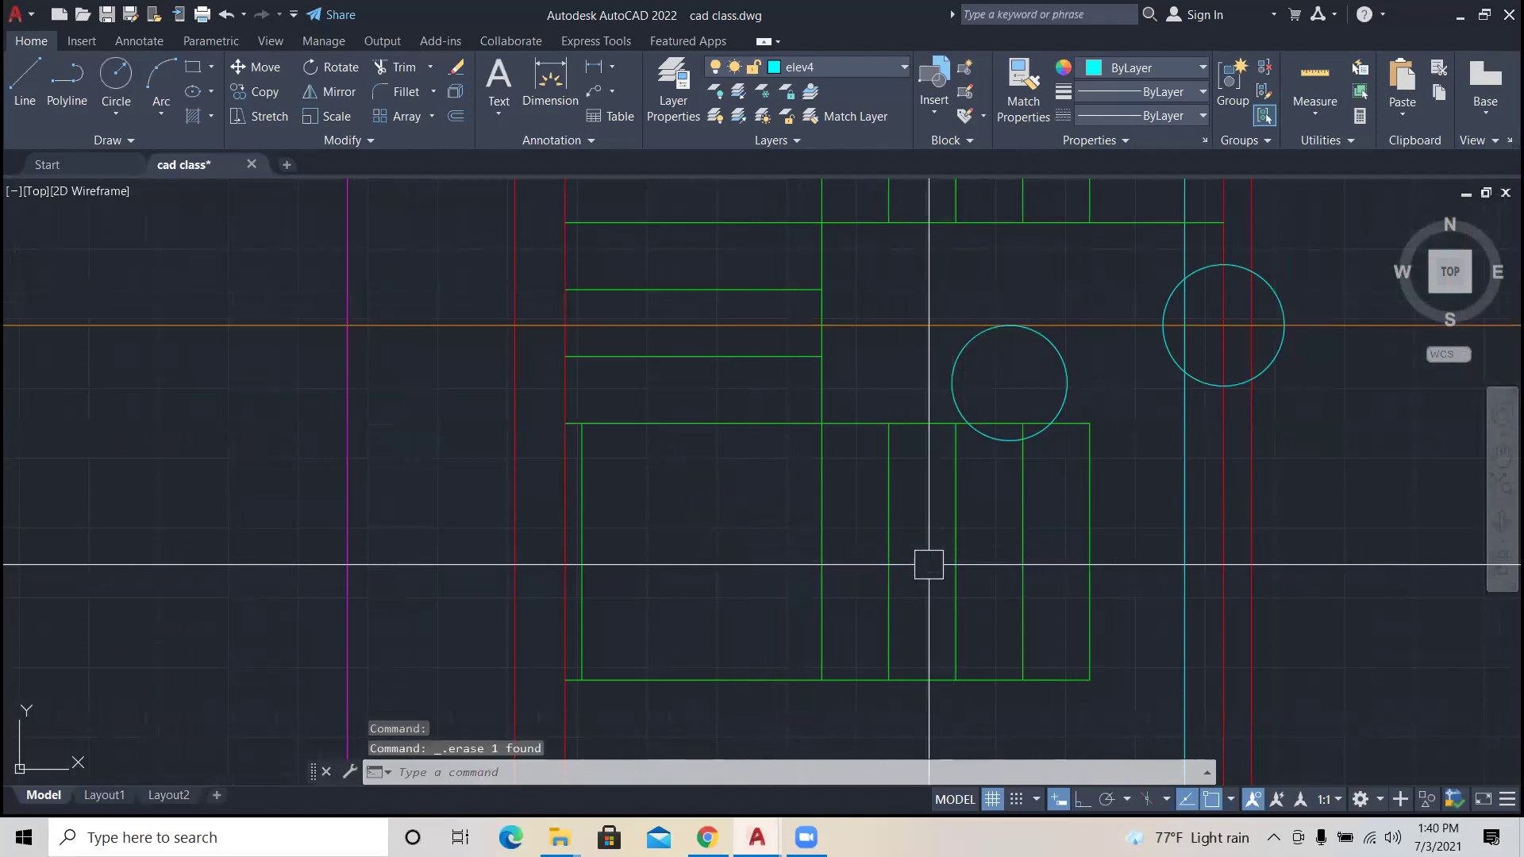
Step: Draw one polyline from the lower flight's right-edge midpoint about 5'-7" left to the landing, then up, then slanting down-left as half an arrowhead
type("pl")
key("Return")
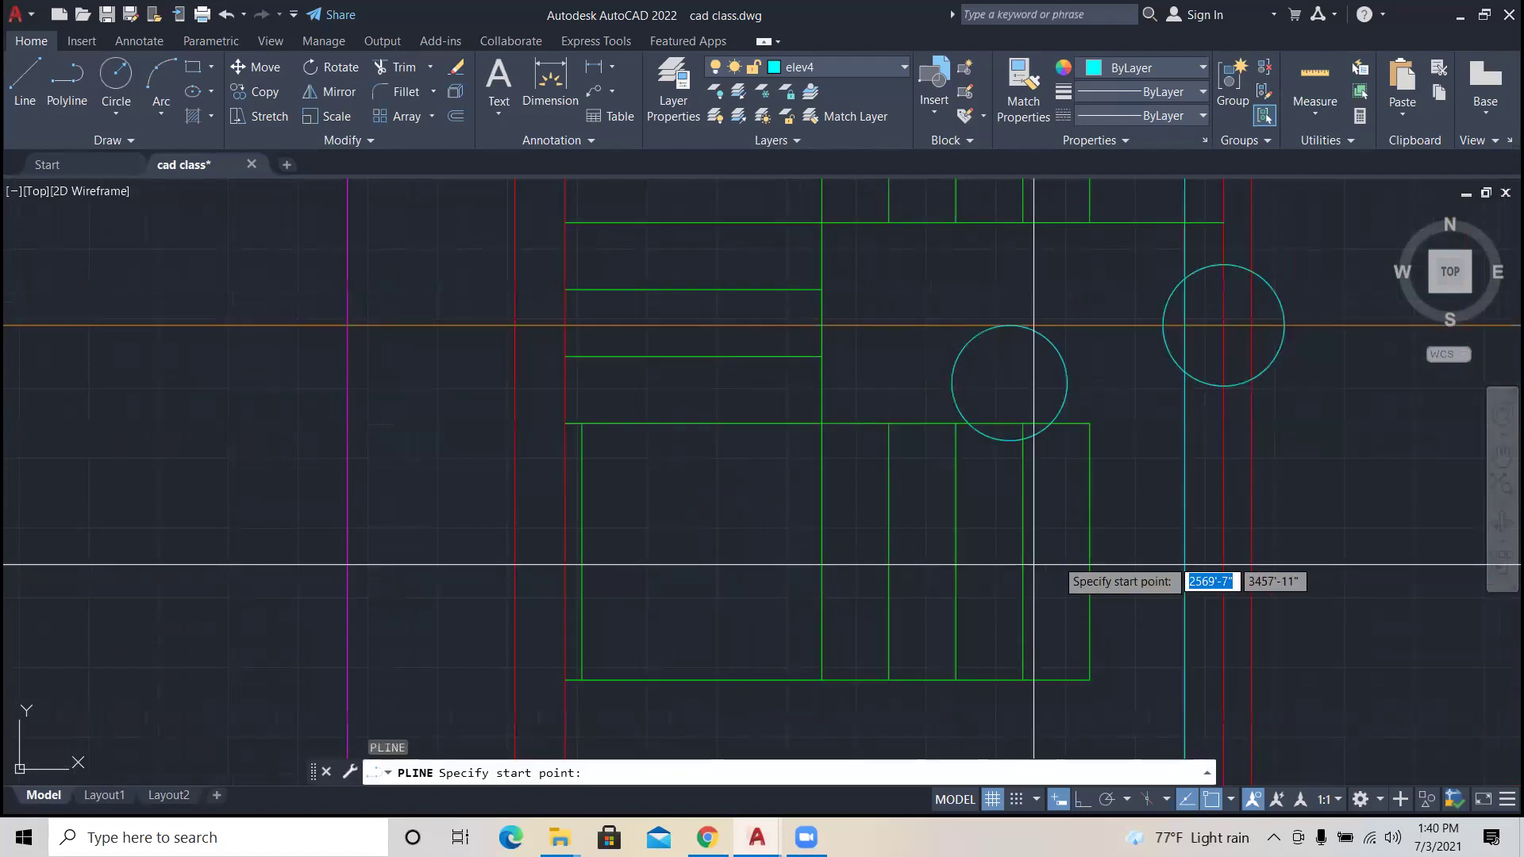
left_click(1090, 549)
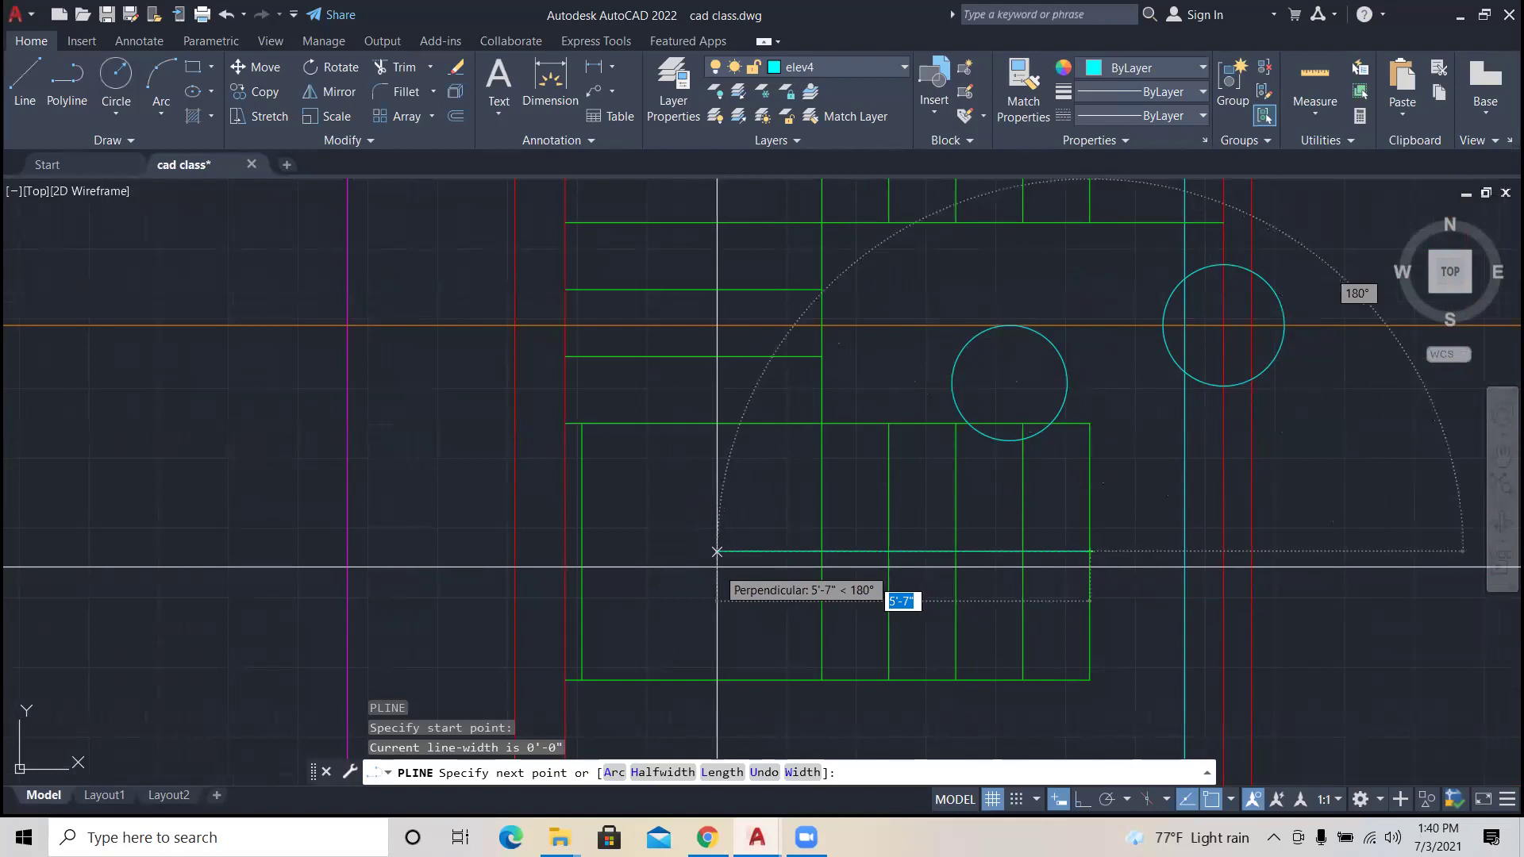
left_click(717, 551)
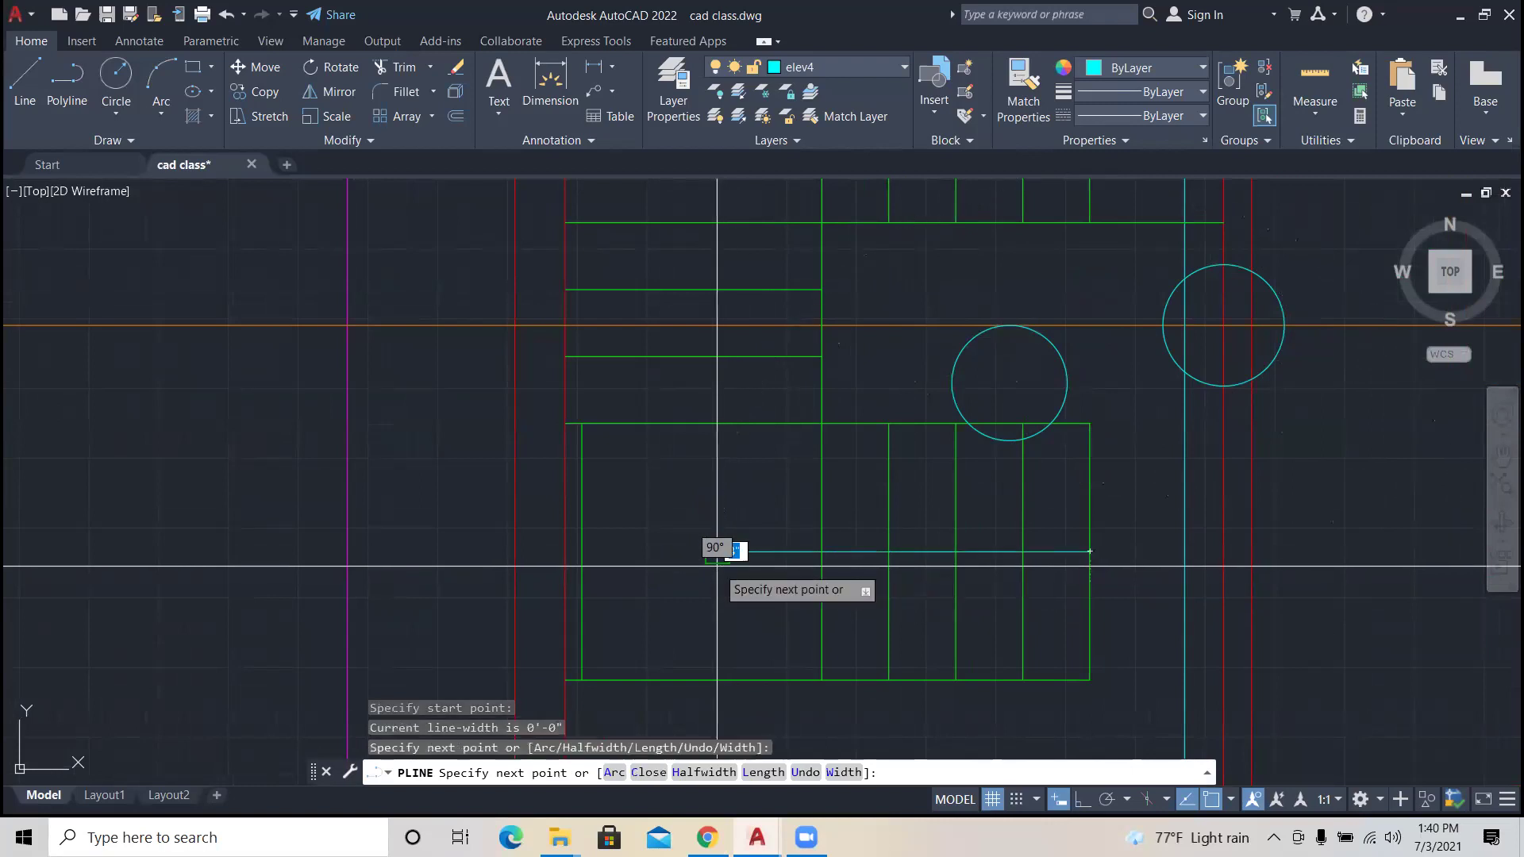
left_click(716, 458)
scroll(709, 465, "up", 2)
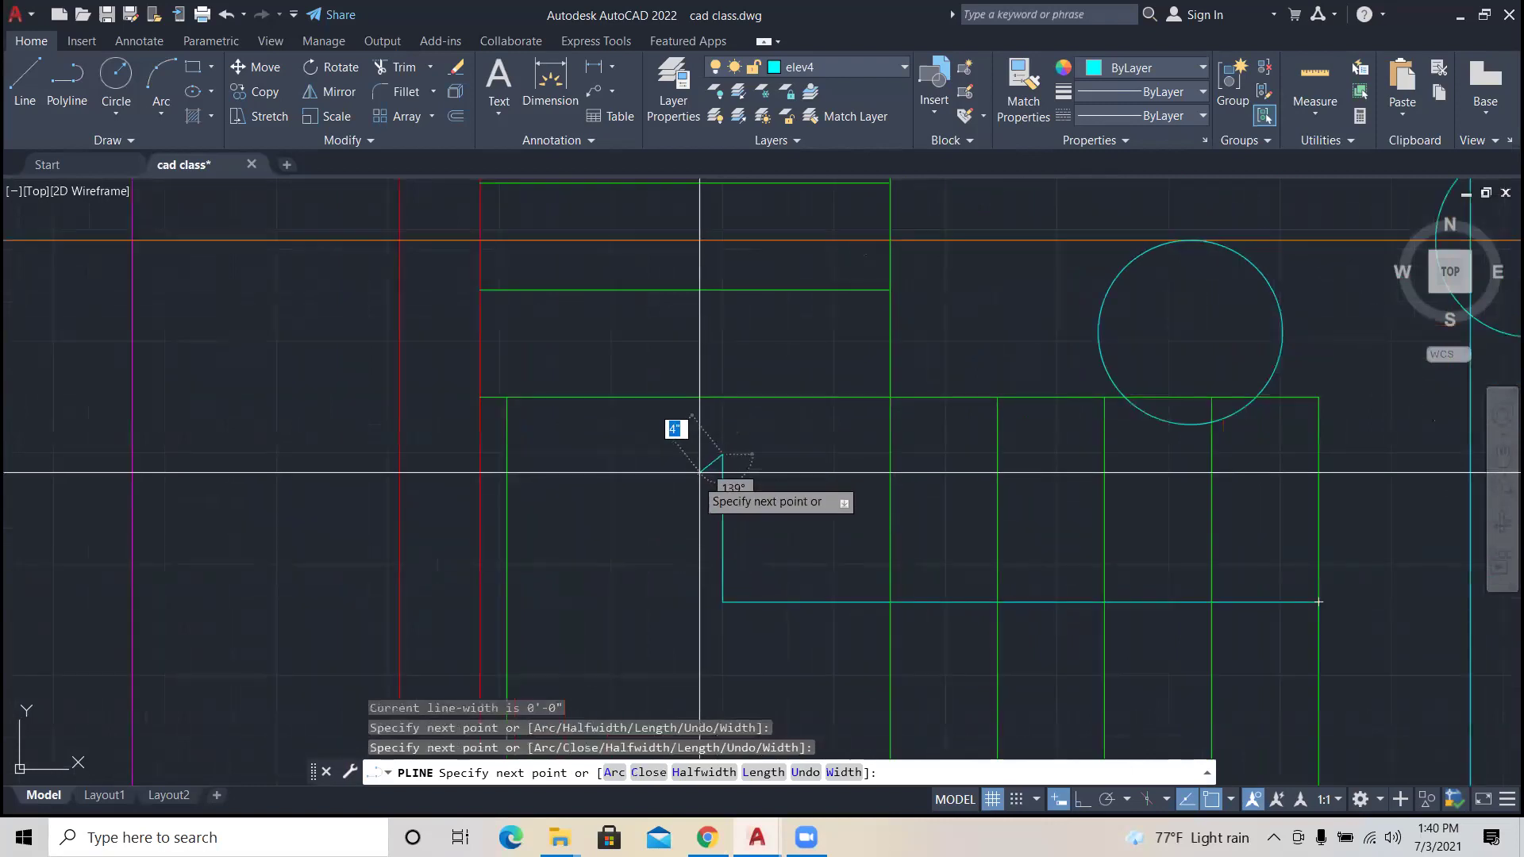
left_click(681, 525)
key("Escape")
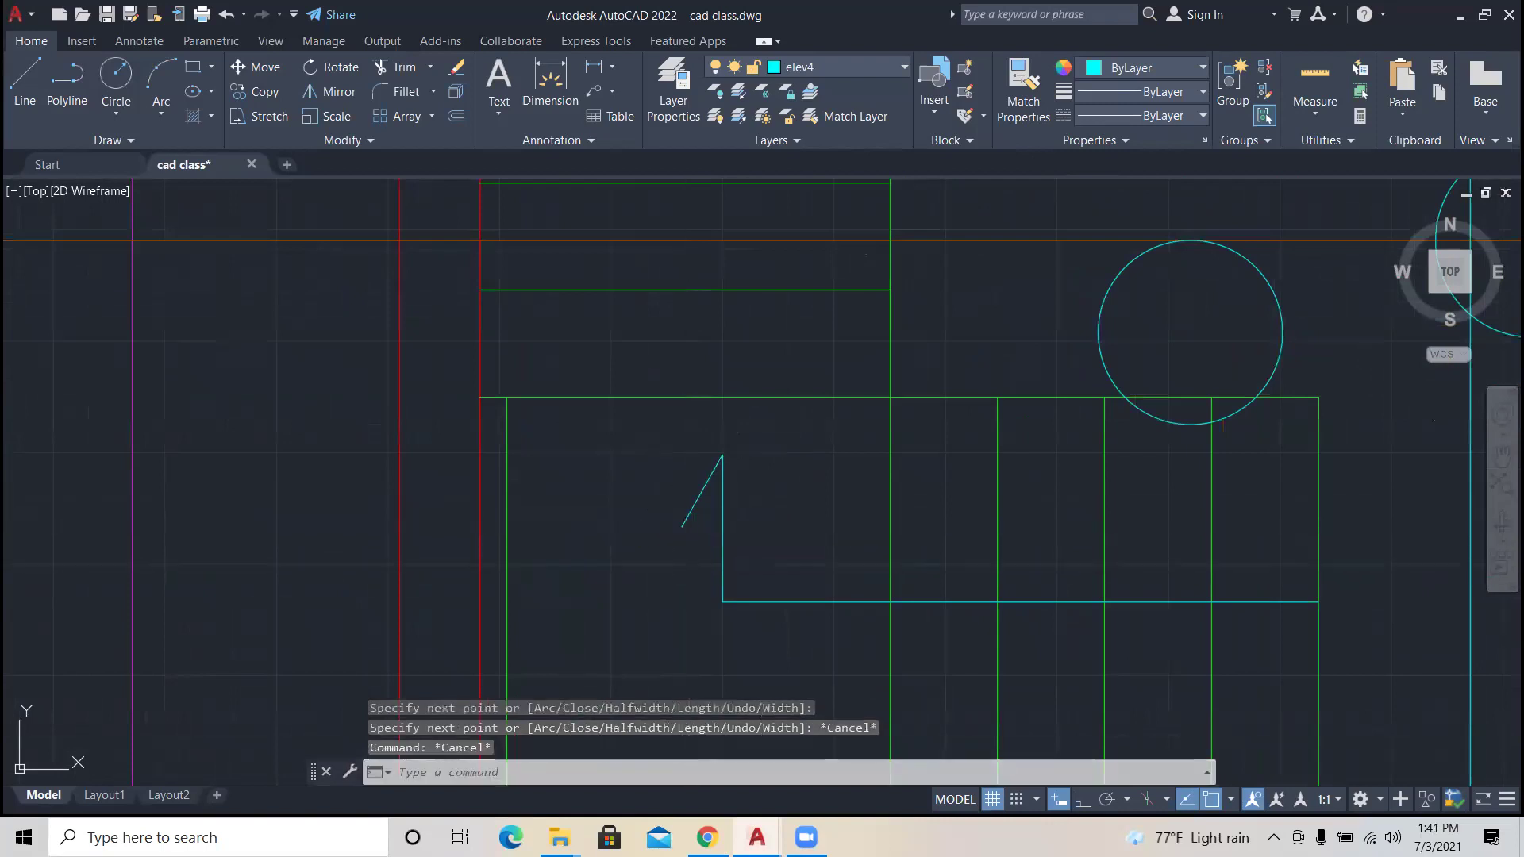
key("Escape")
Step: Mirror the whole stair polyline about its vertical segment, keeping the source, to complete the arrowhead
left_click(693, 524)
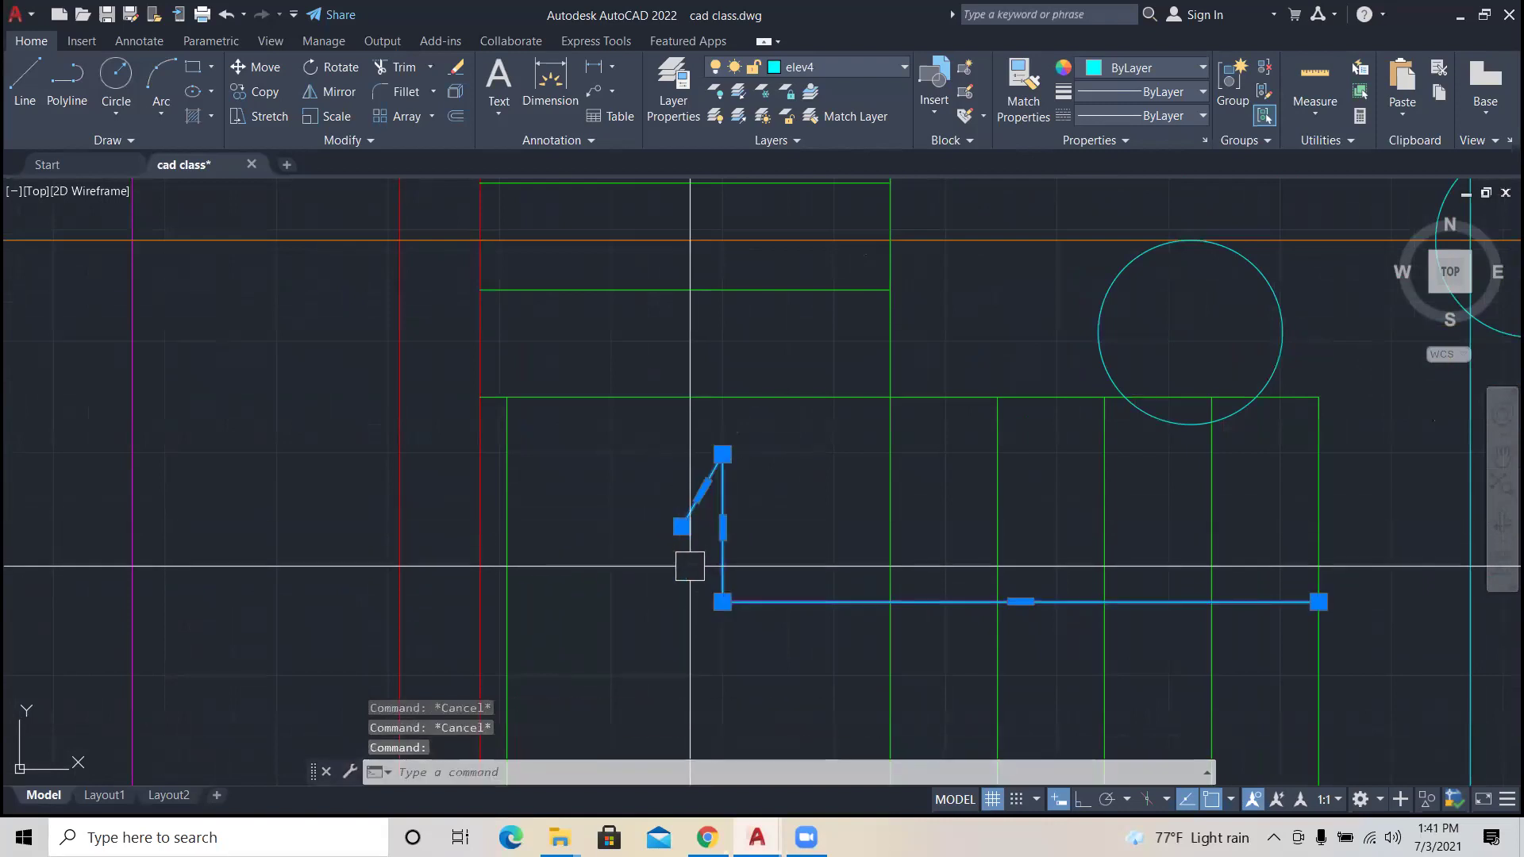
type("mi")
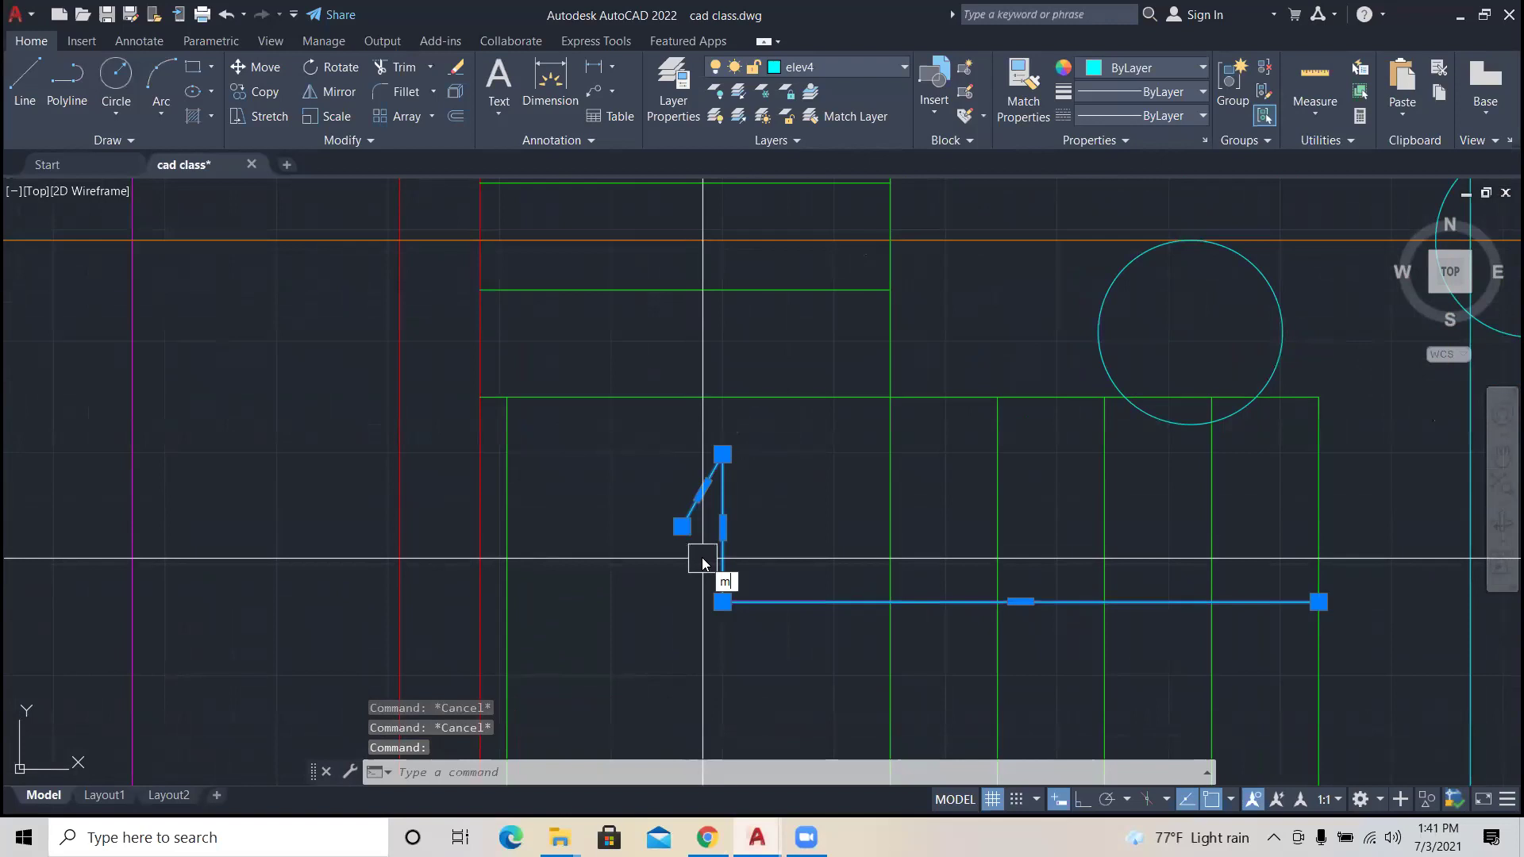
key("Return")
left_click(723, 455)
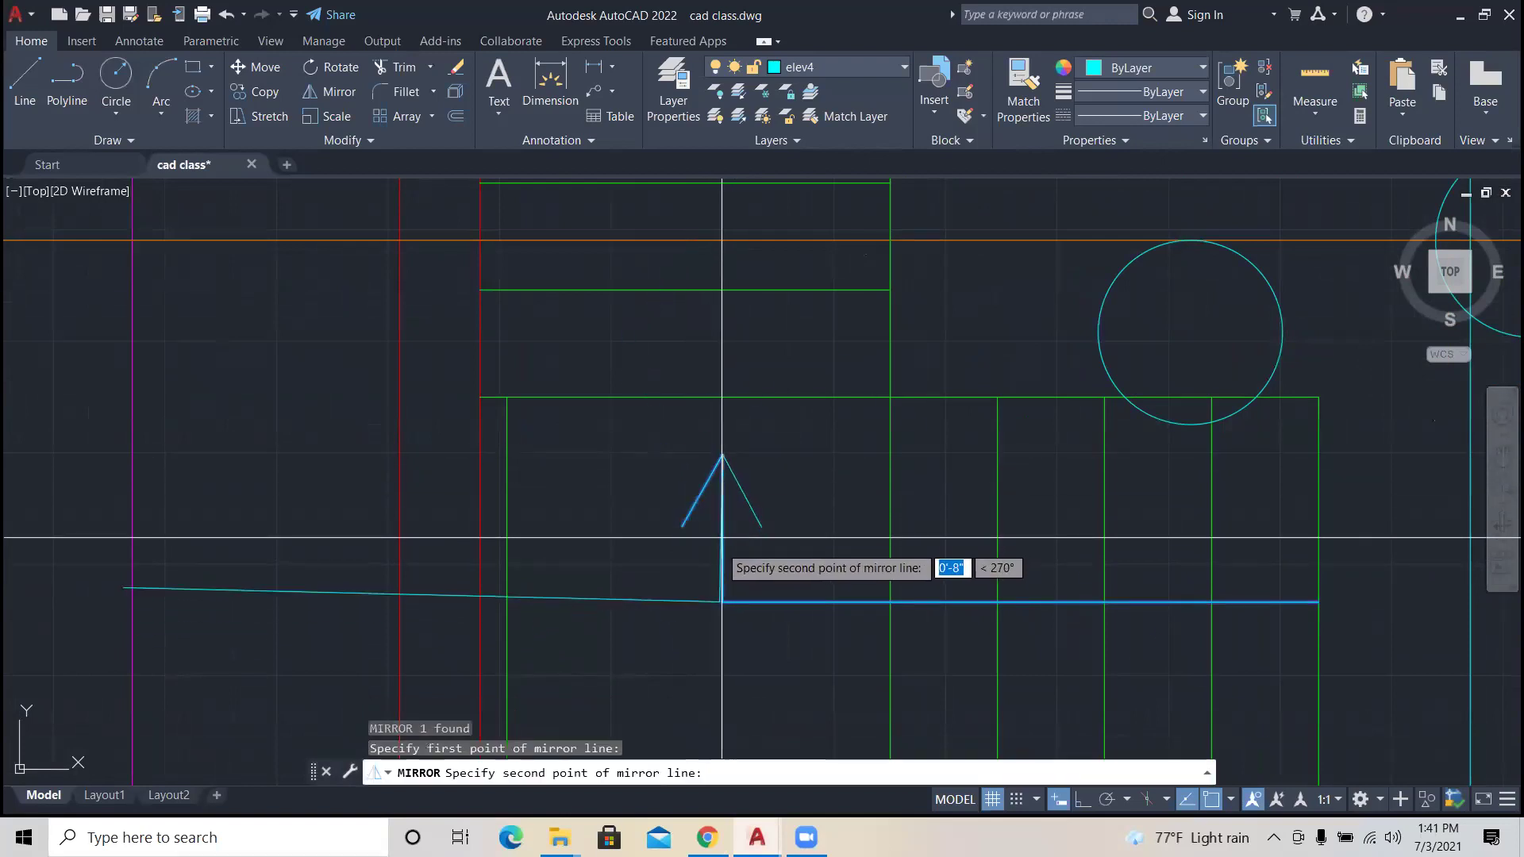
left_click(718, 603)
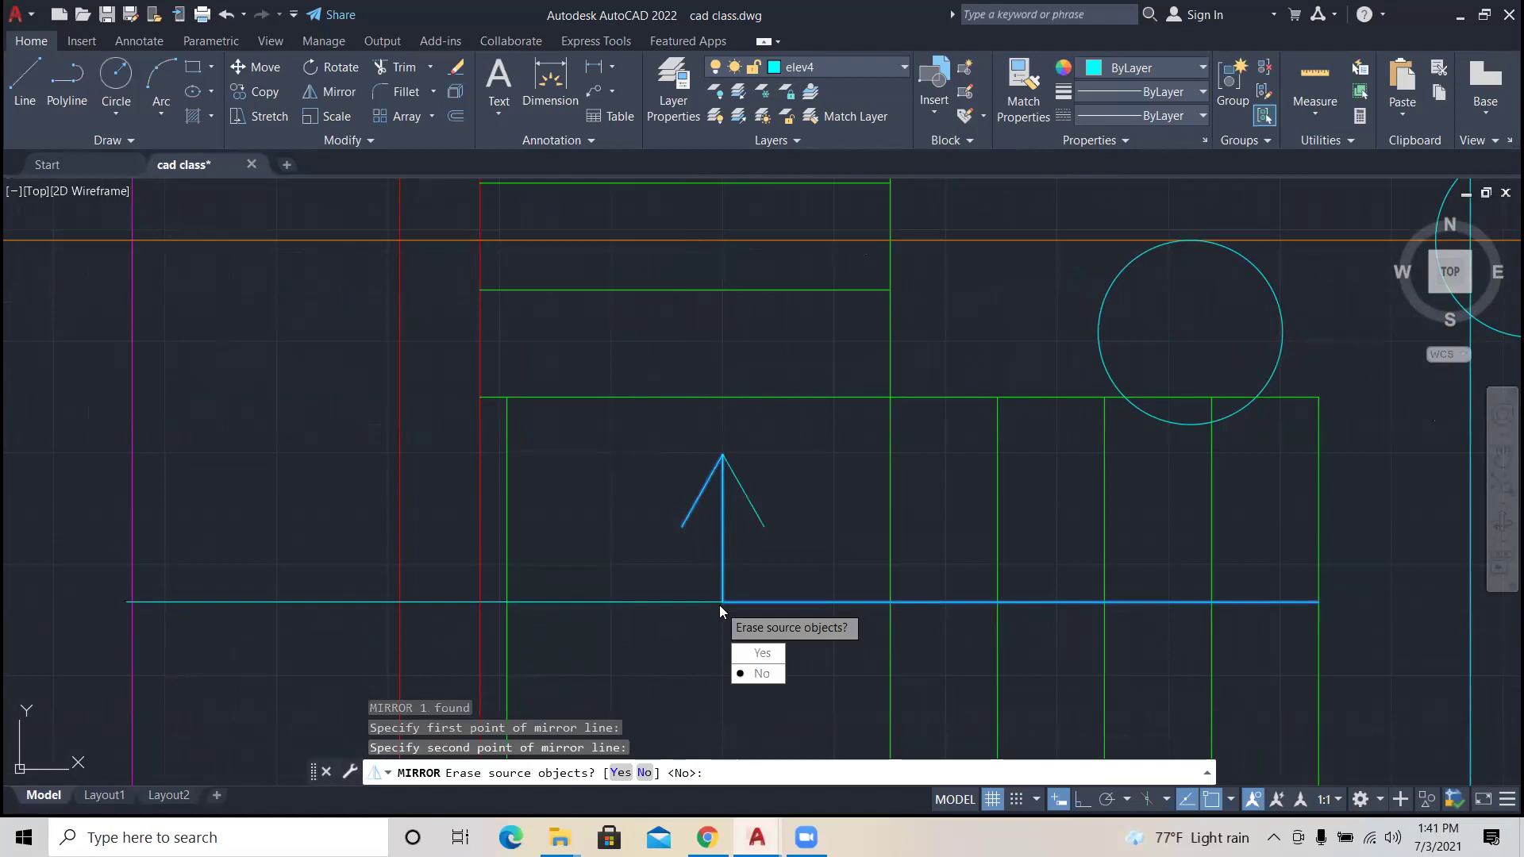
key("Return")
key("Escape")
key("Escape")
key("Escape")
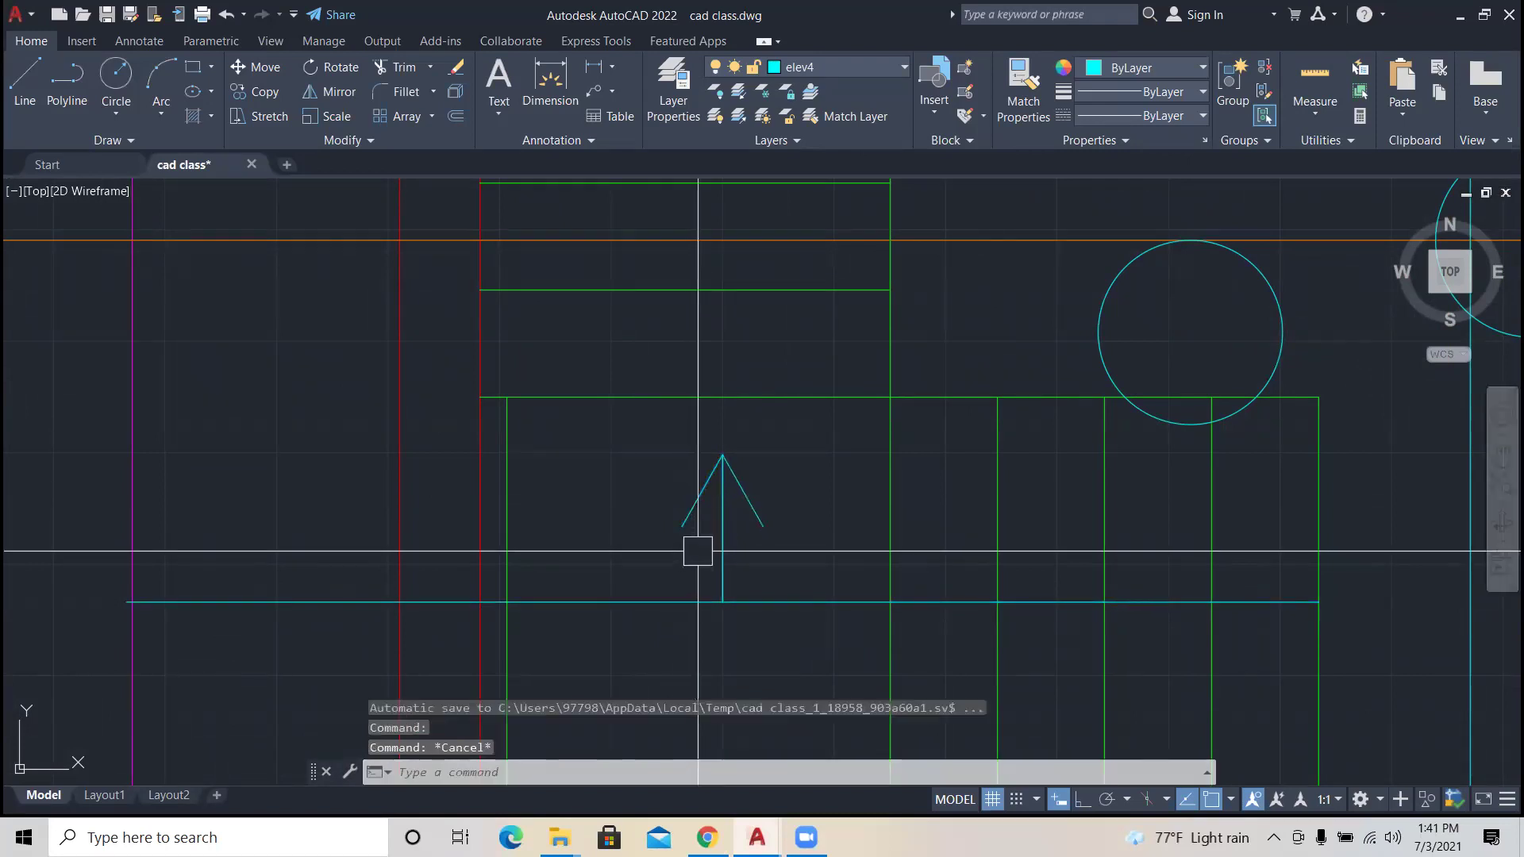
Step: Trim the mirrored horizontal line off the landing and erase its leftover piece left of the stair
type("tr")
key("Return")
left_click(644, 605)
key("Escape")
left_click(317, 603)
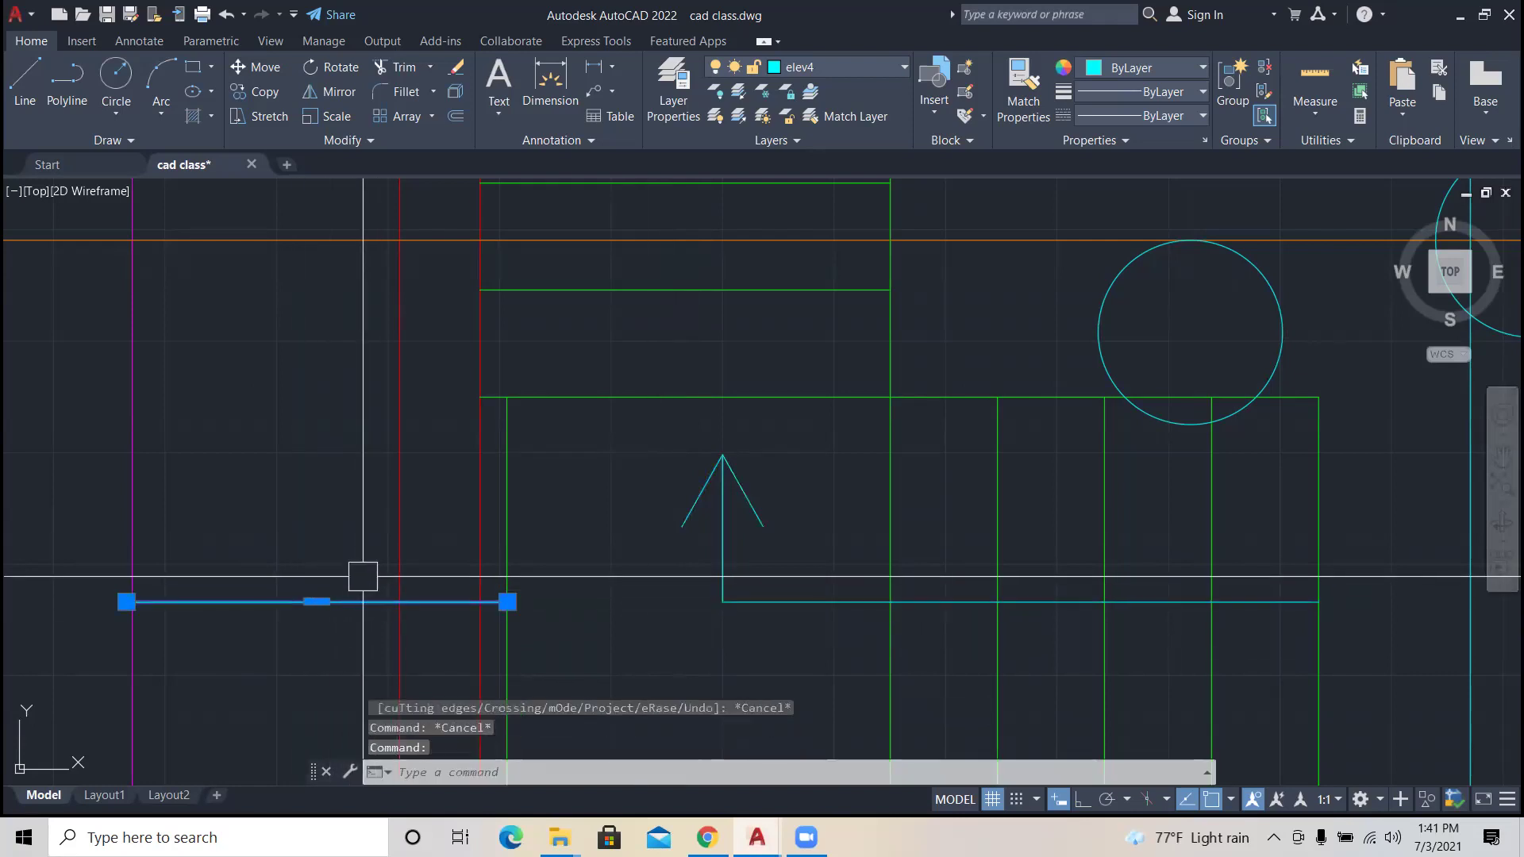
key("Delete")
scroll(412, 547, "down", 4)
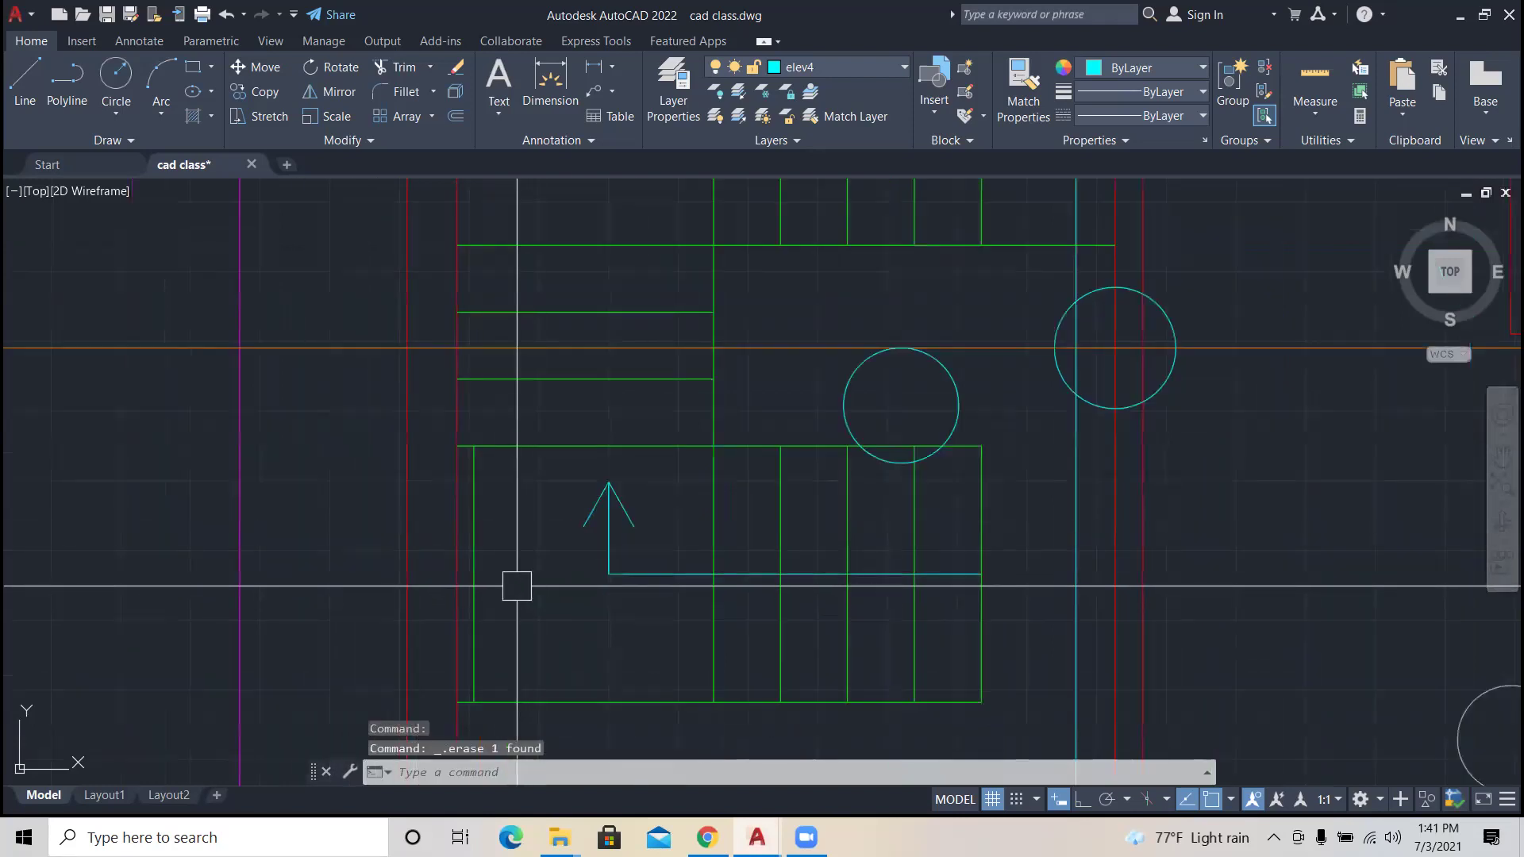
scroll(602, 615, "up", 2)
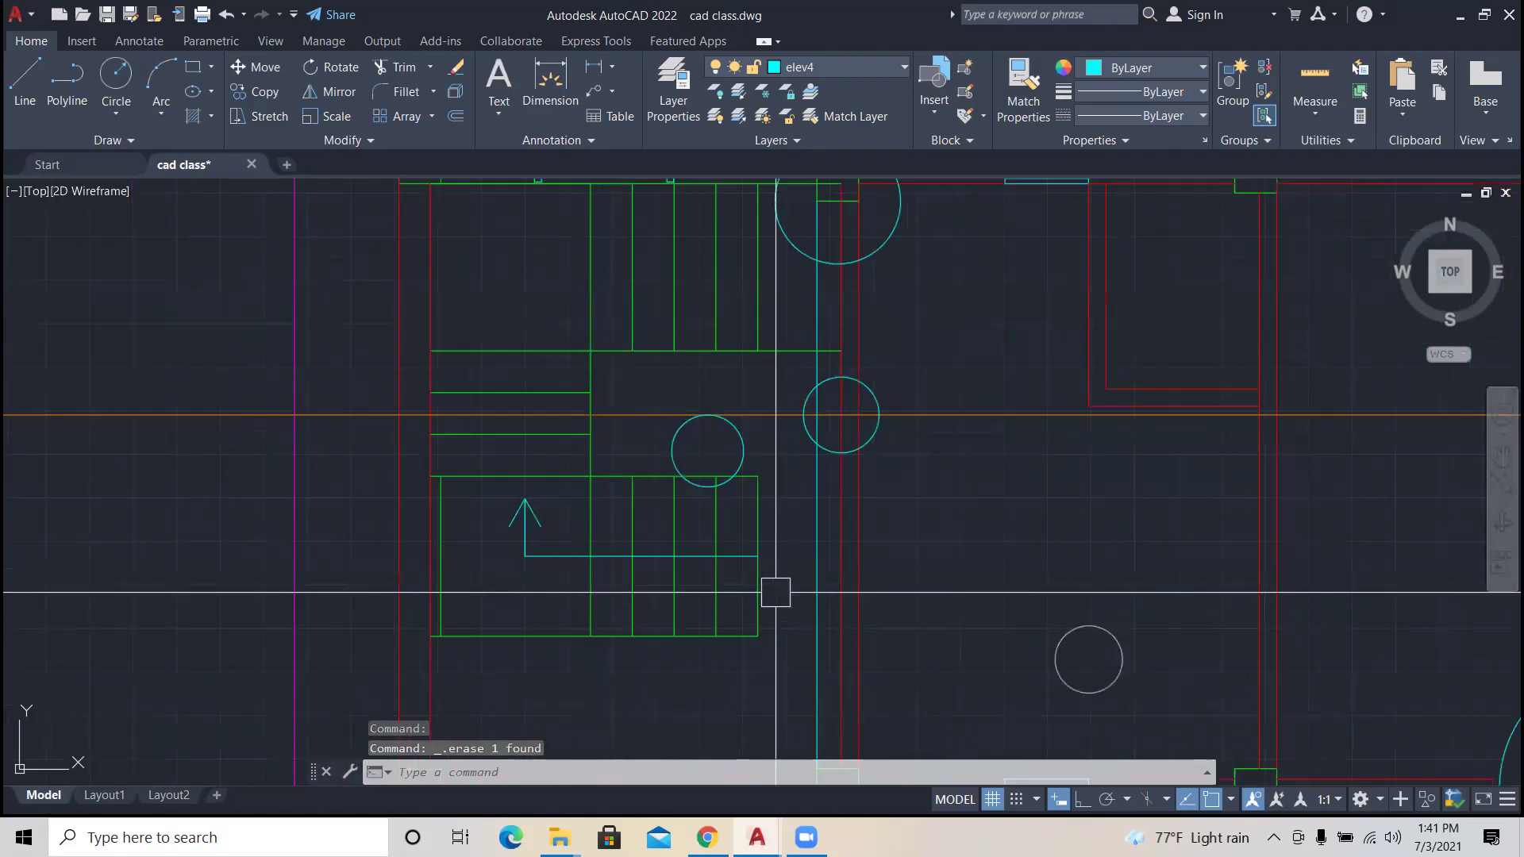
scroll(530, 553, "up", 2)
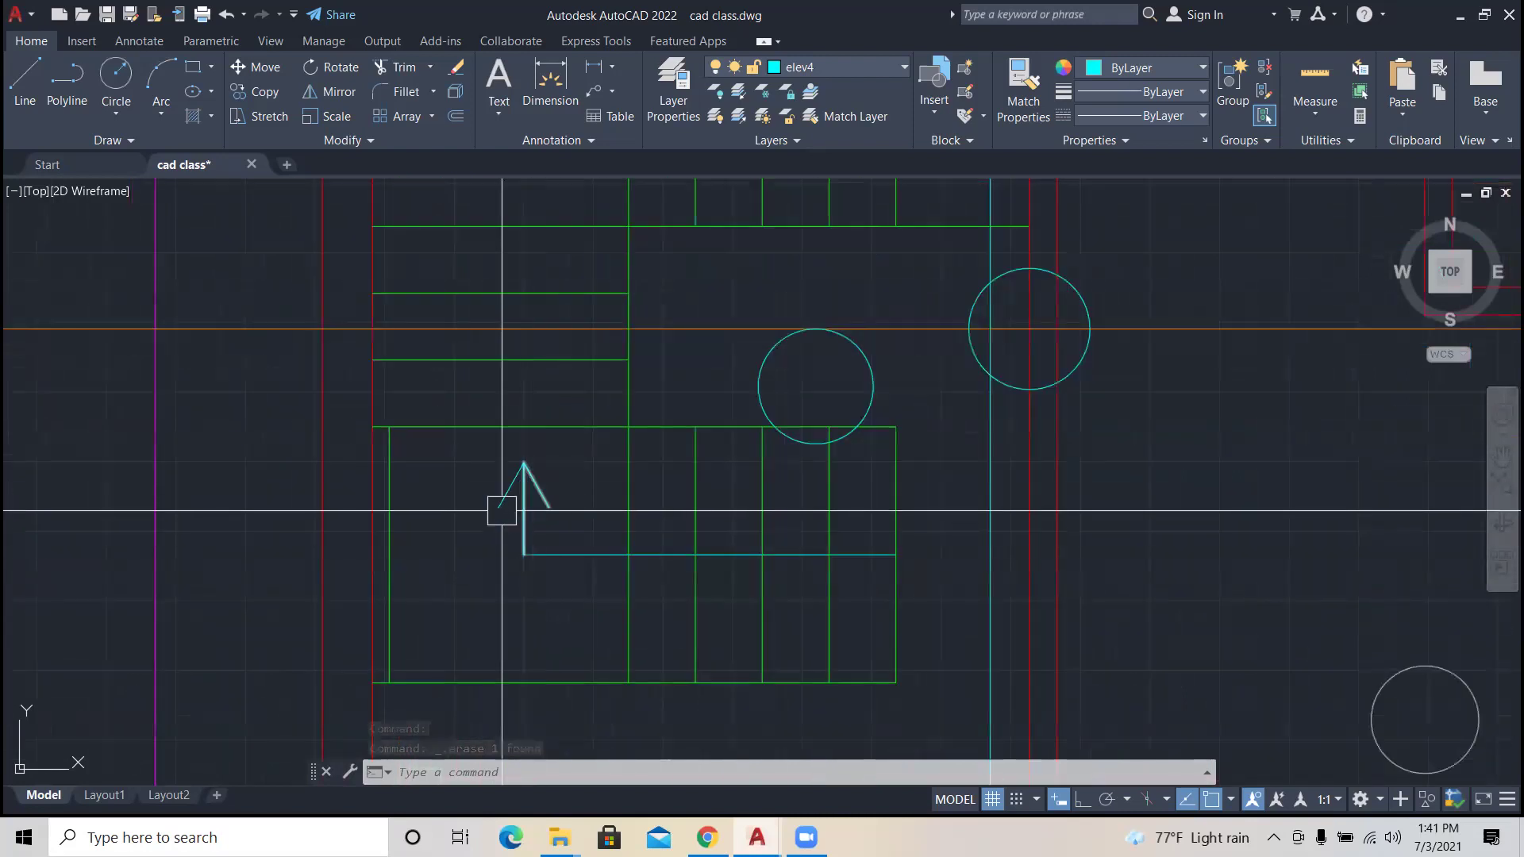
key("Escape")
key("Escape")
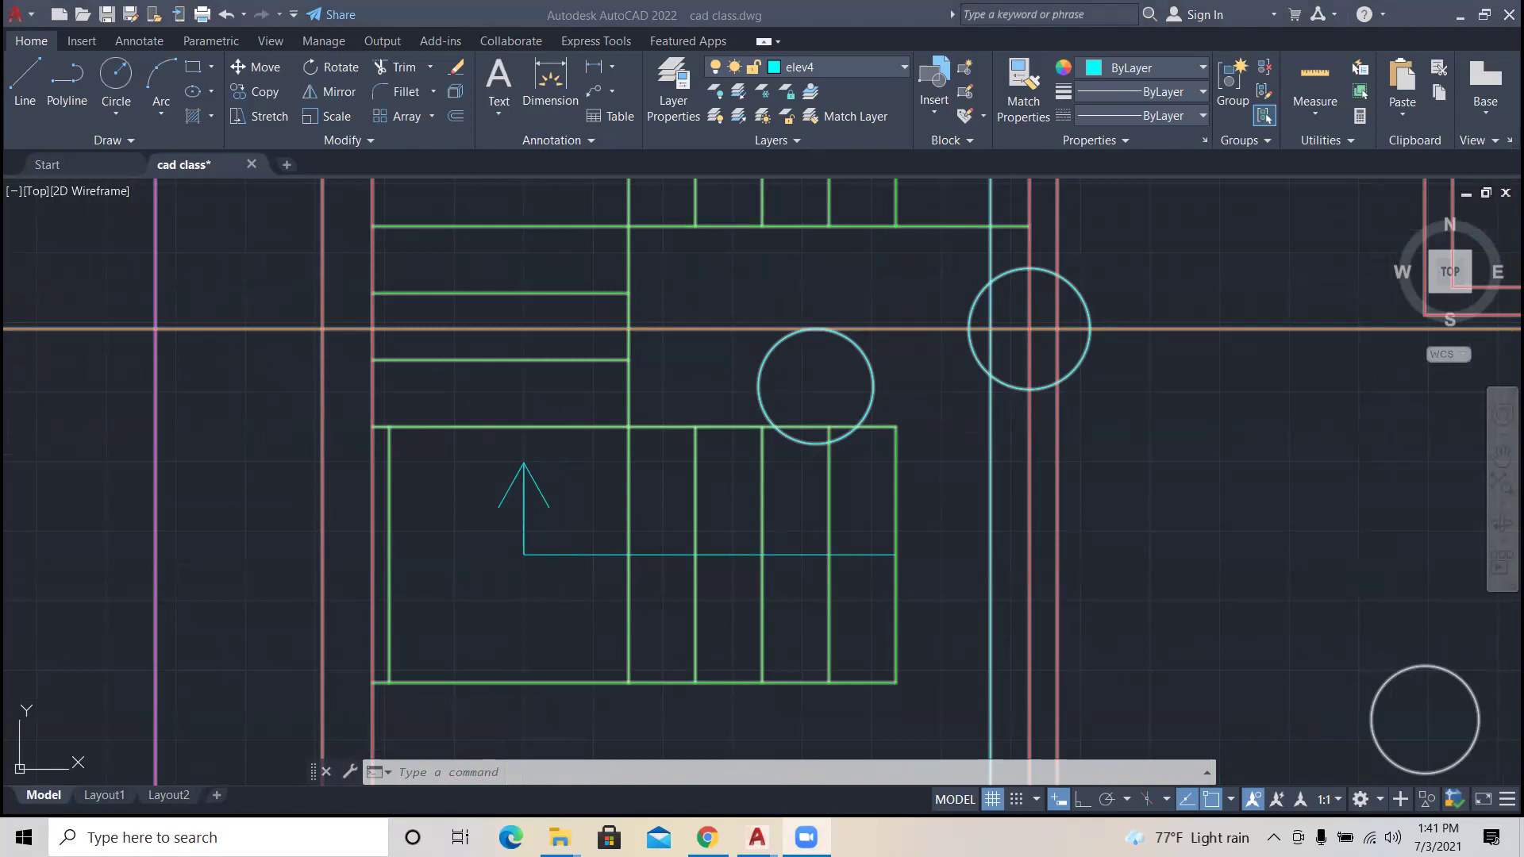
Step: Draw a small circle centred on the stair arrow's starting point at the lower flight's right edge
scroll(492, 648, "down", 2)
scroll(692, 585, "up", 2)
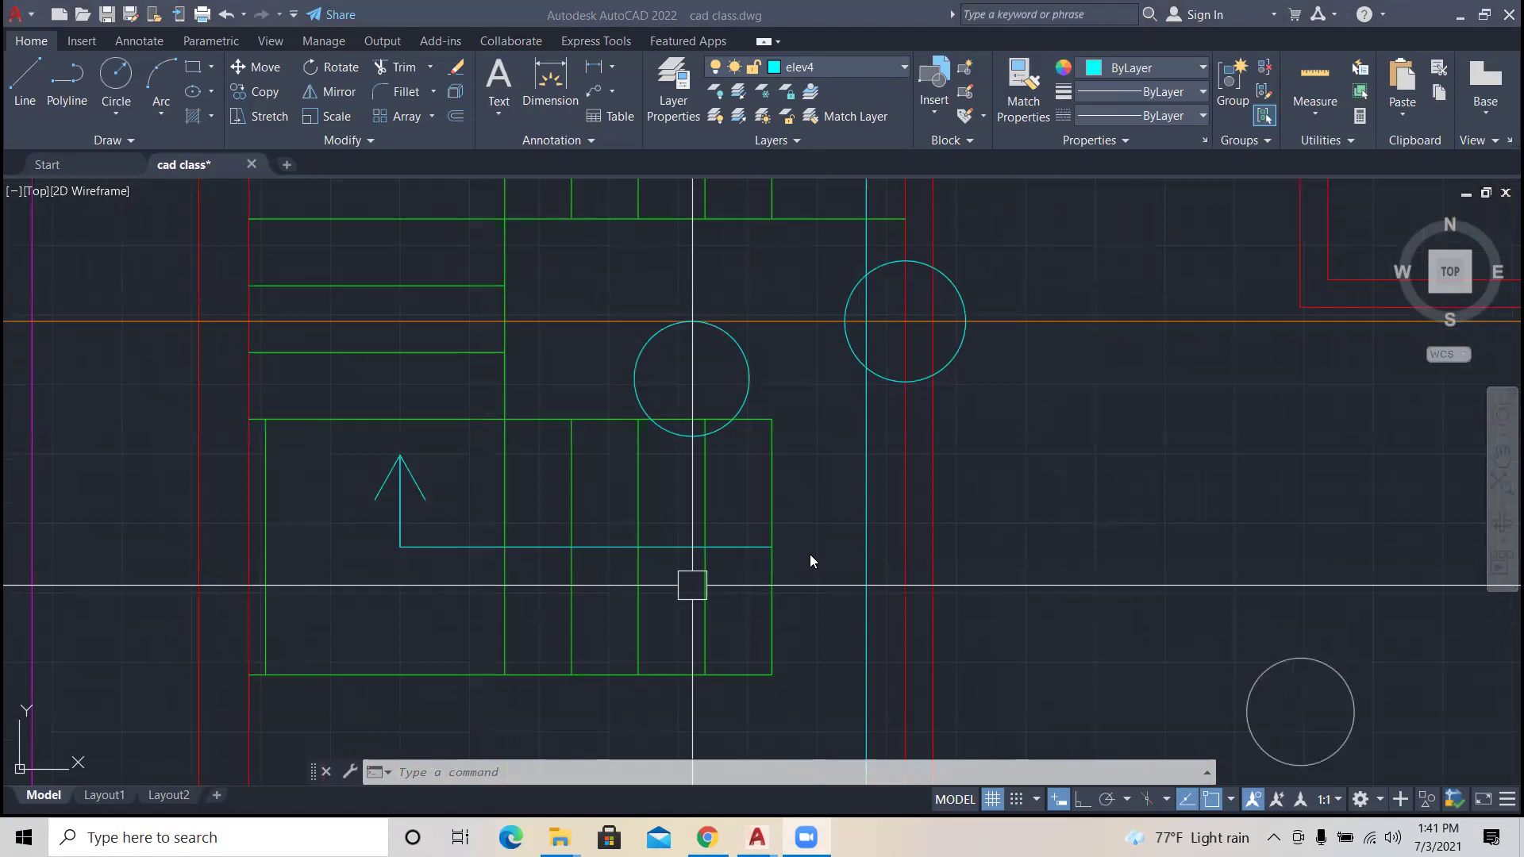
type("c")
key("Return")
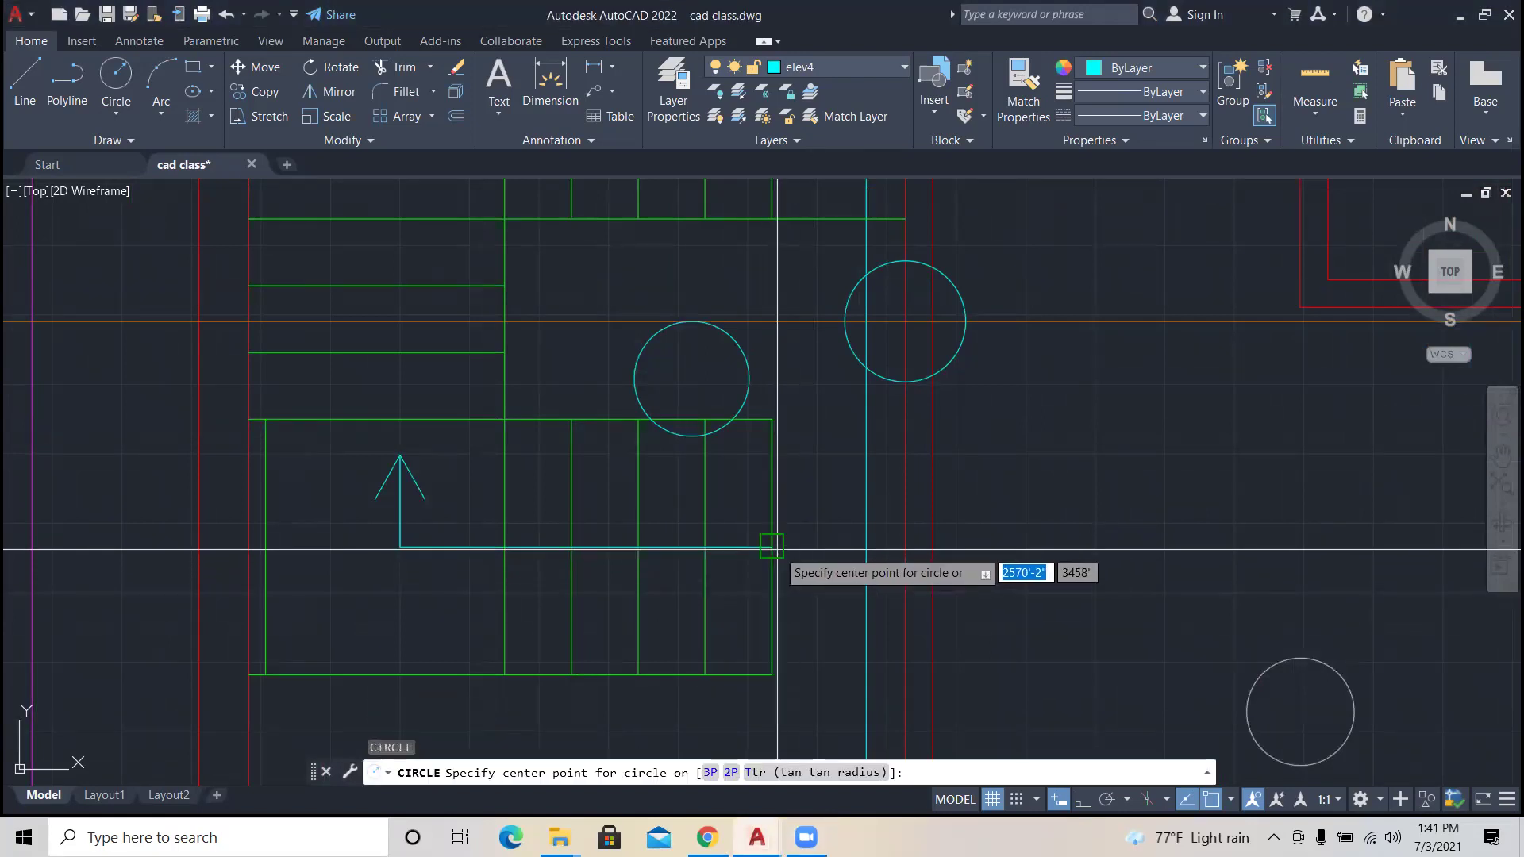
left_click(771, 546)
scroll(766, 545, "up", 4)
left_click(790, 536)
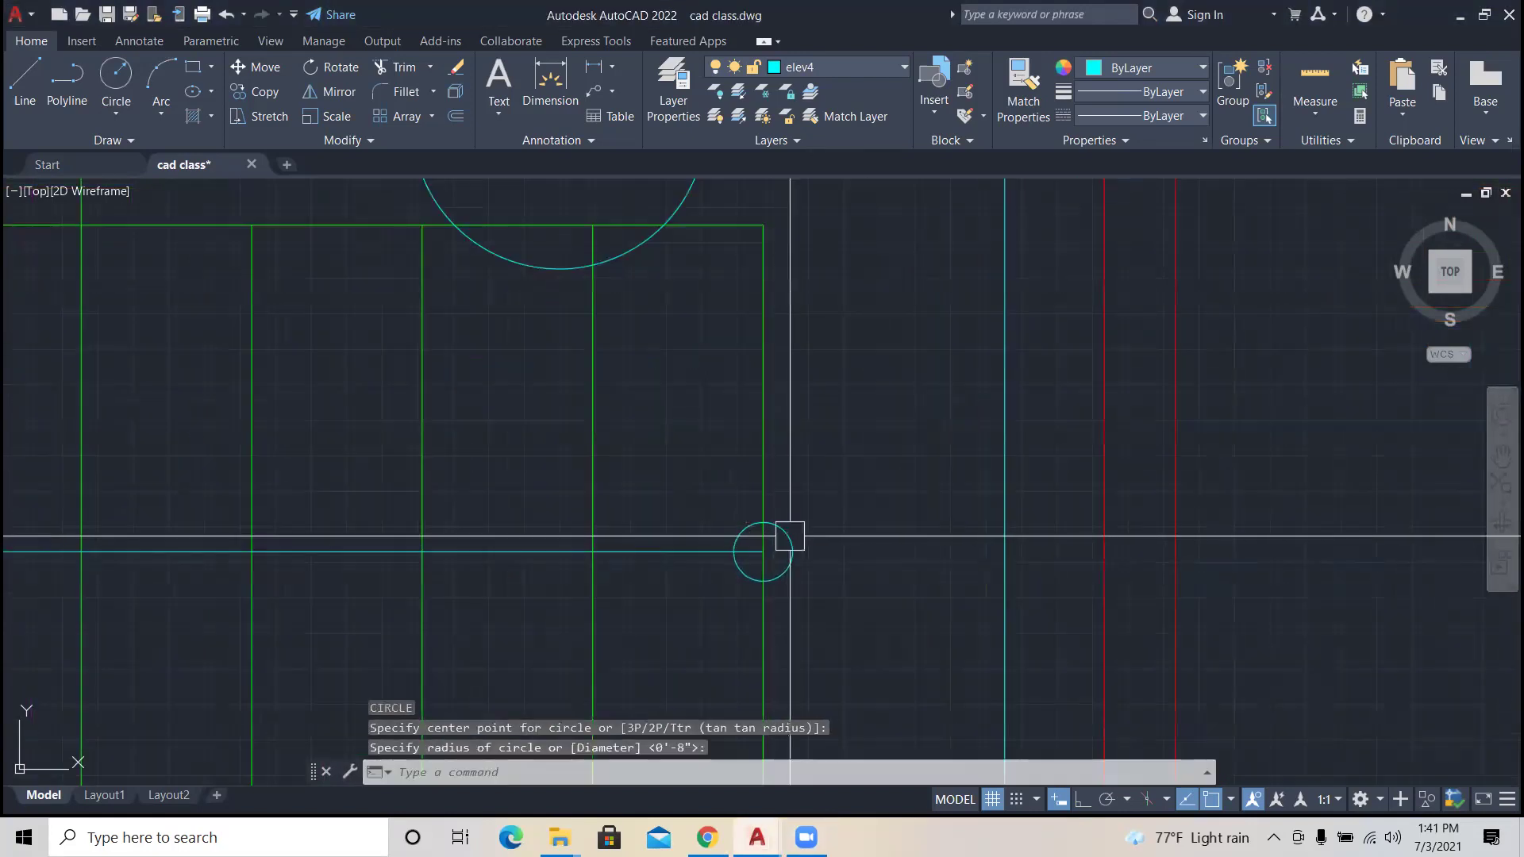
scroll(789, 537, "down", 7)
key("Escape")
key("Escape")
key("Escape")
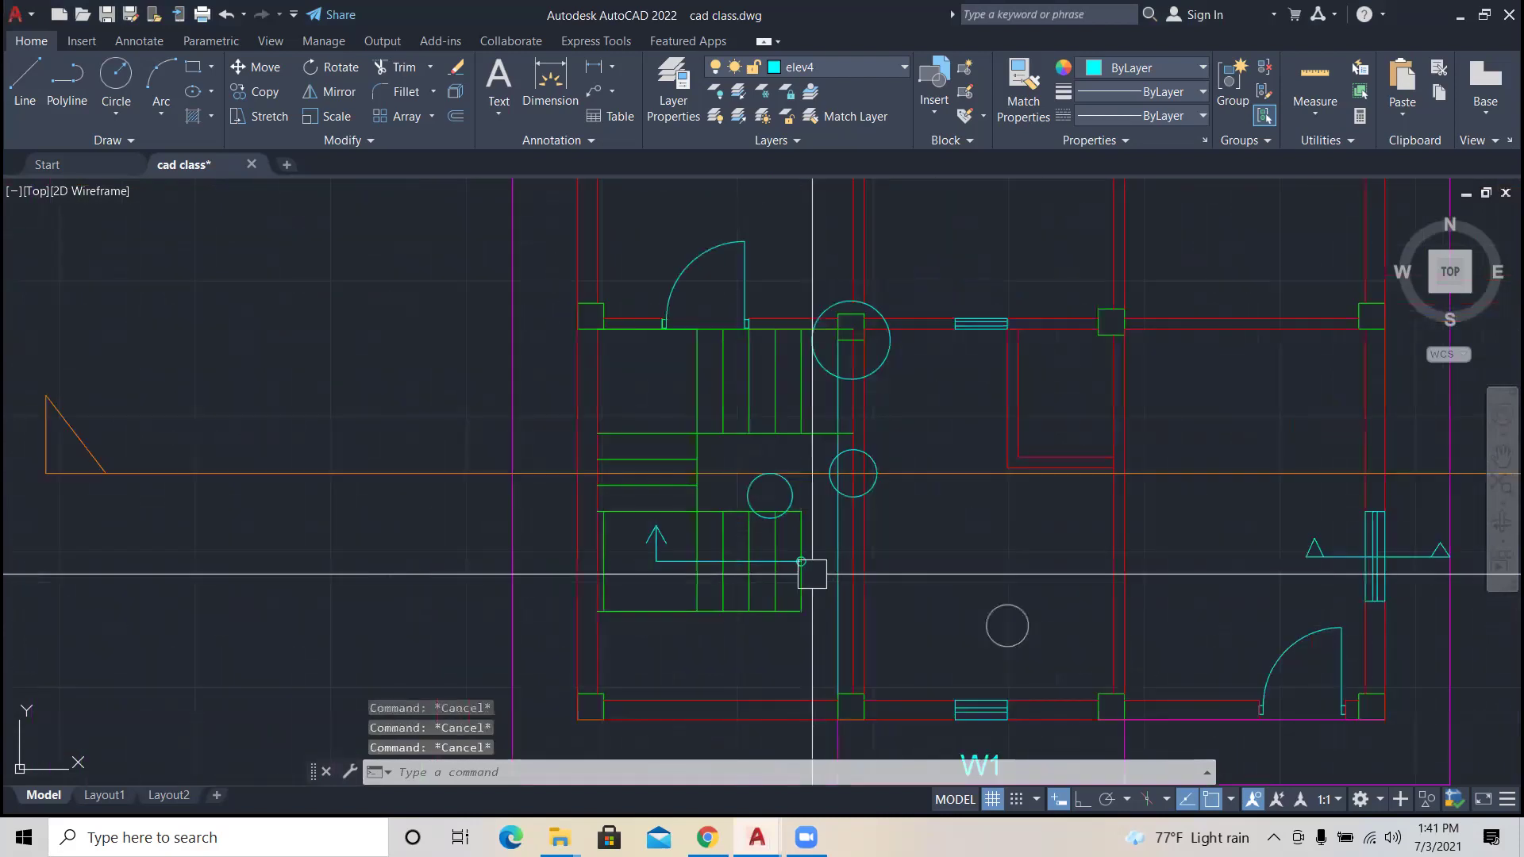
Step: Place the multiline text "UP" to the right of the lower stair flight's start circle
scroll(899, 585, "up", 2)
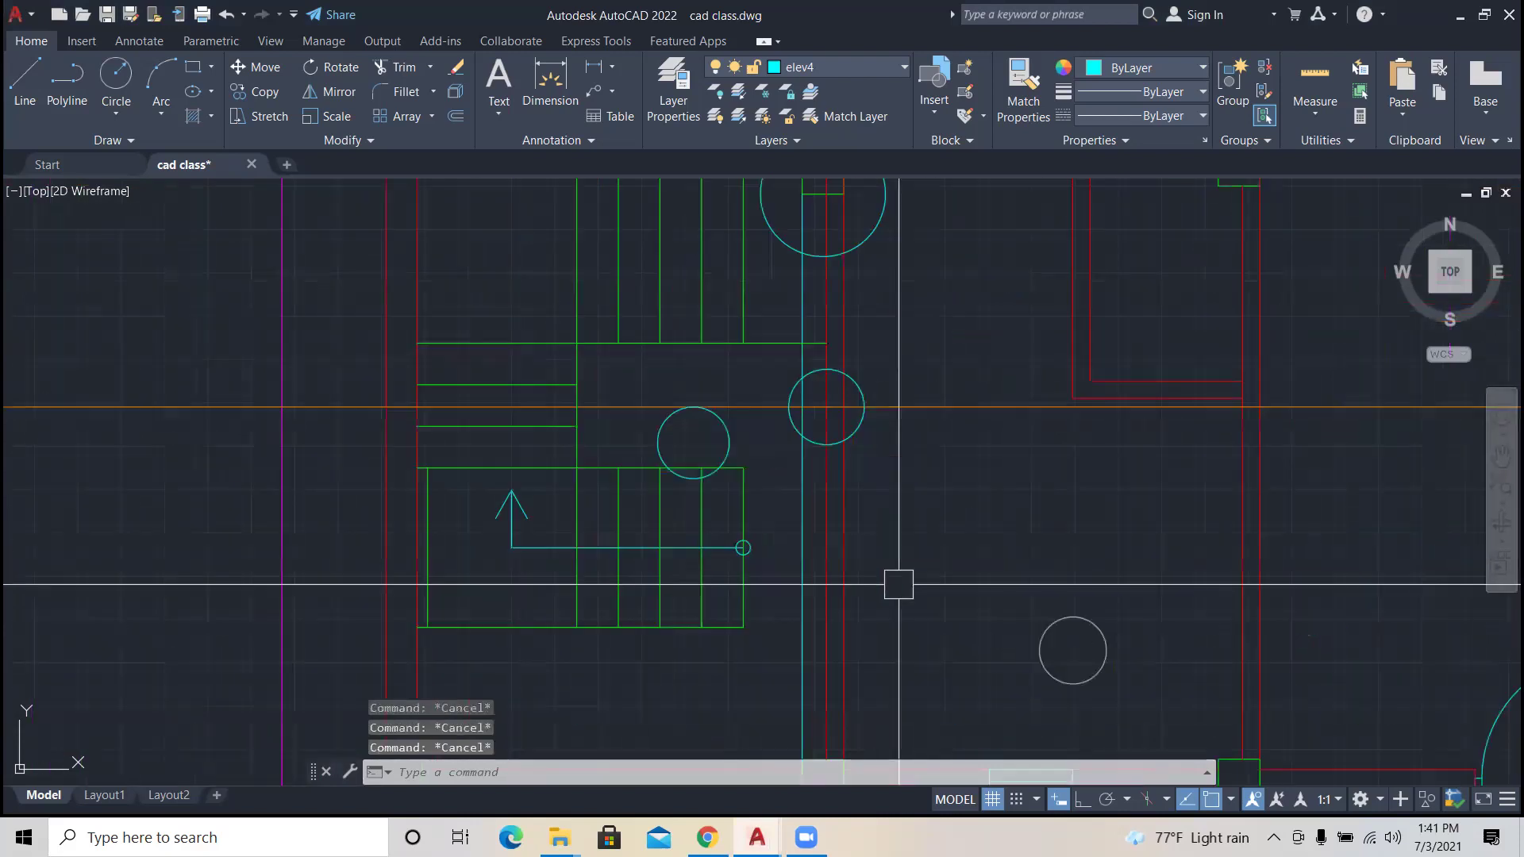
type("MT")
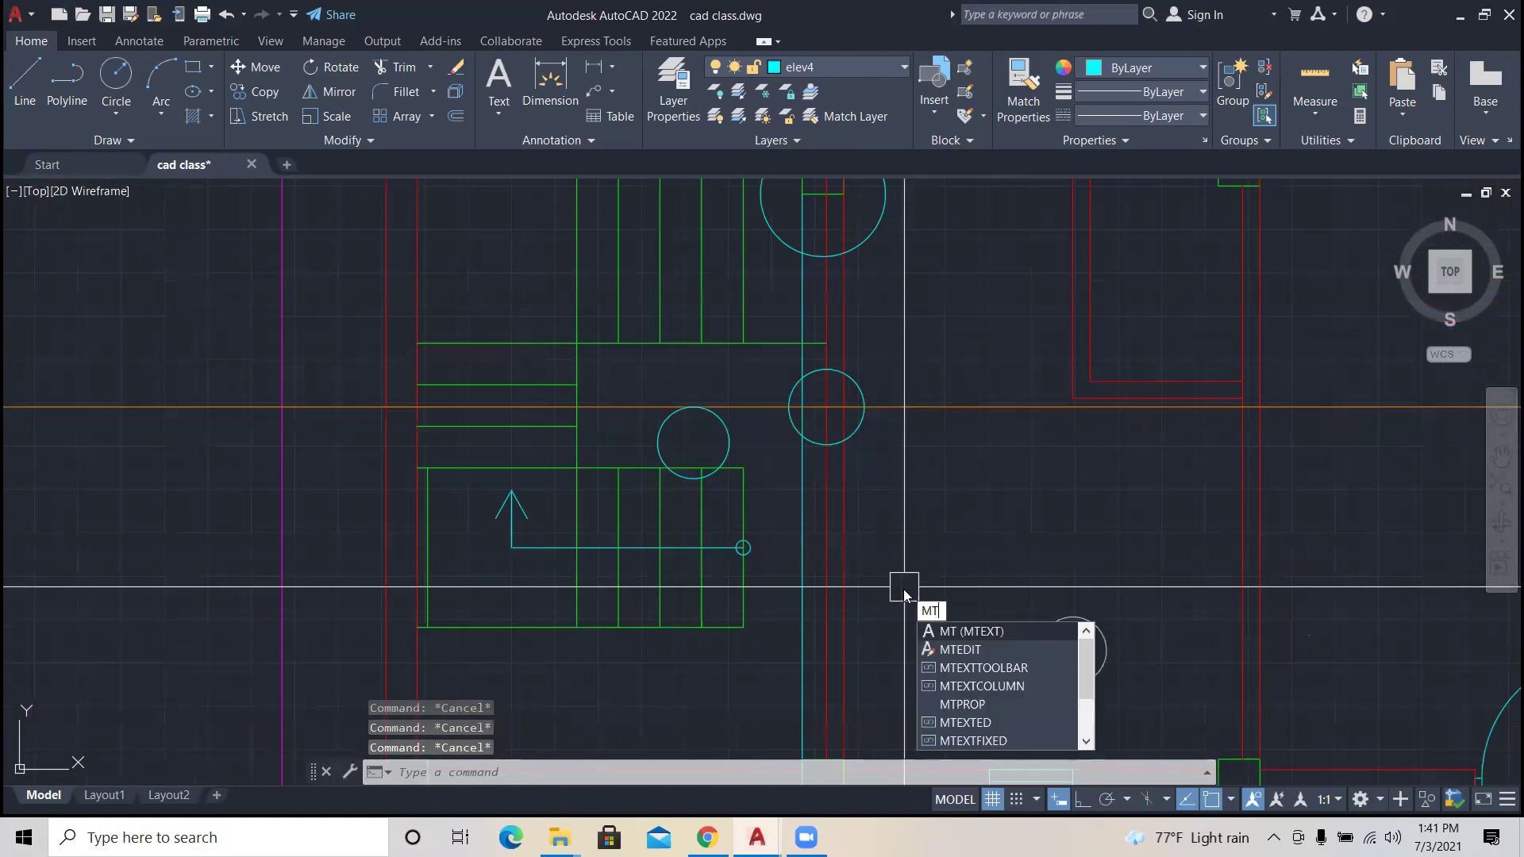
key("Return")
left_click(908, 536)
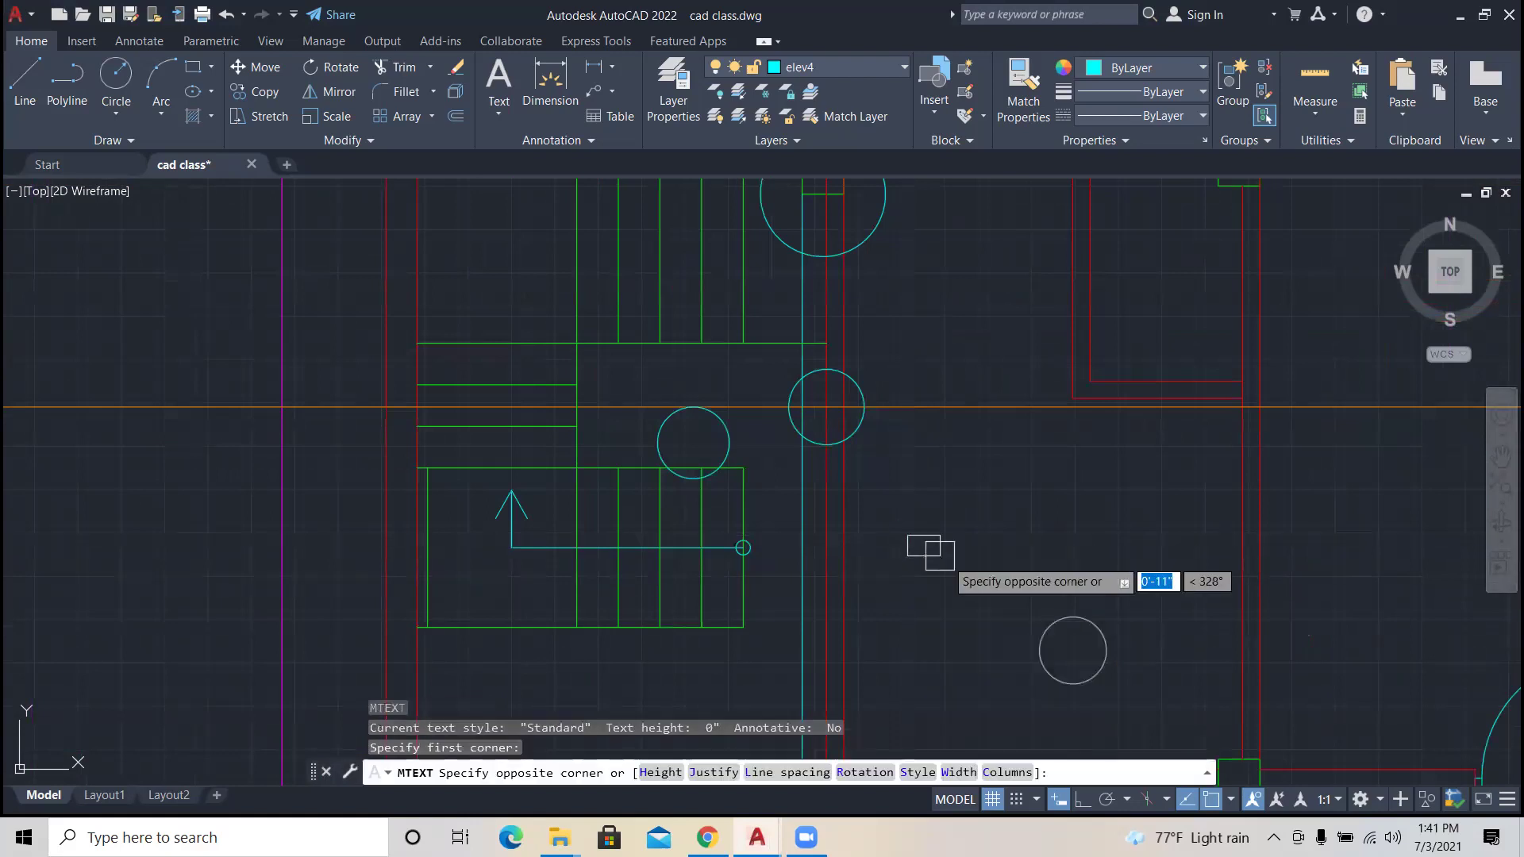
left_click(1125, 591)
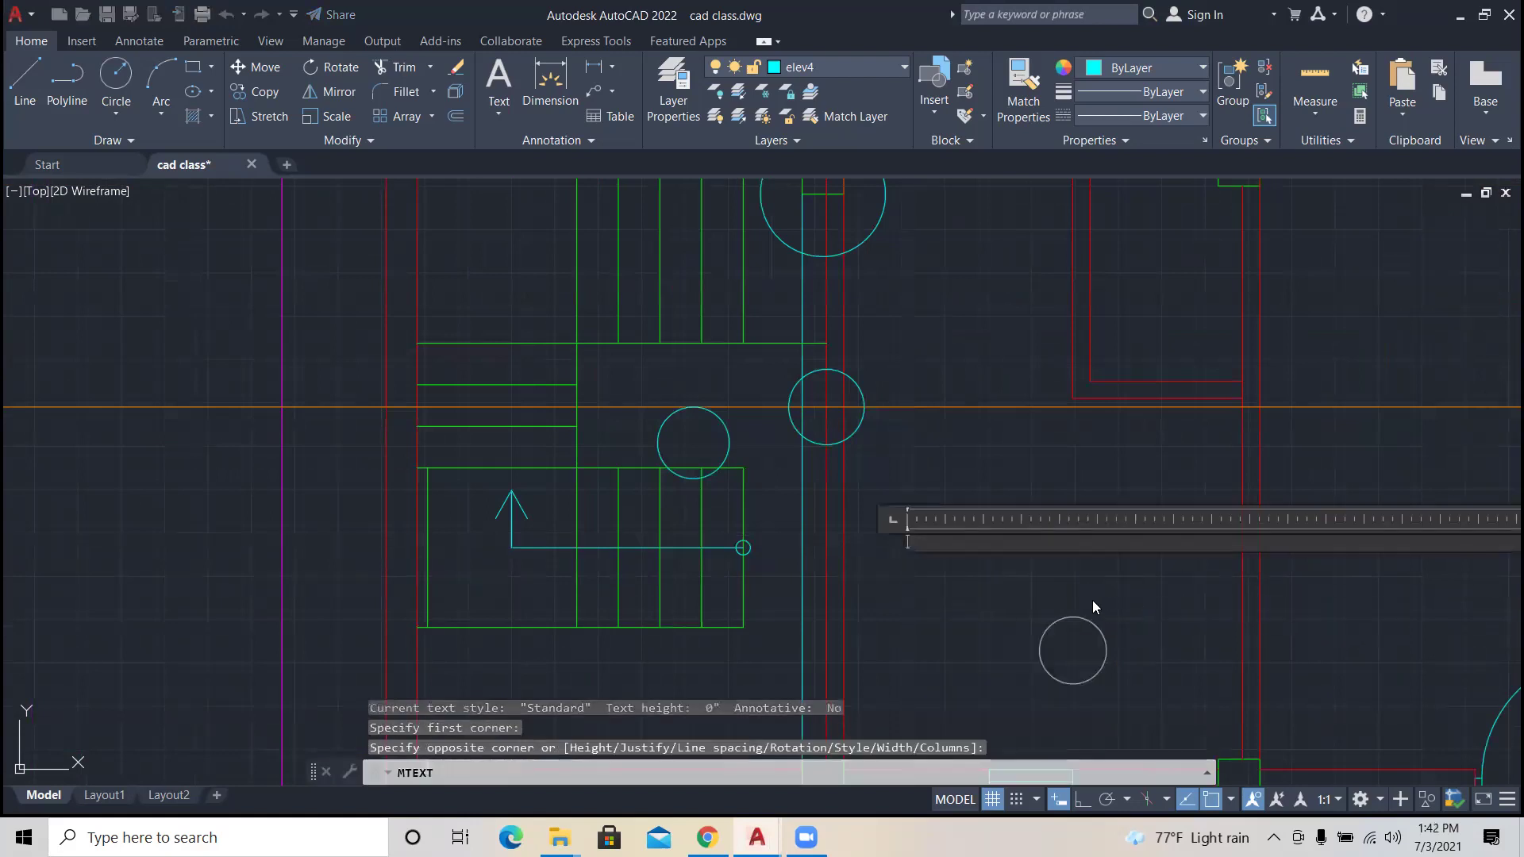
key("Escape")
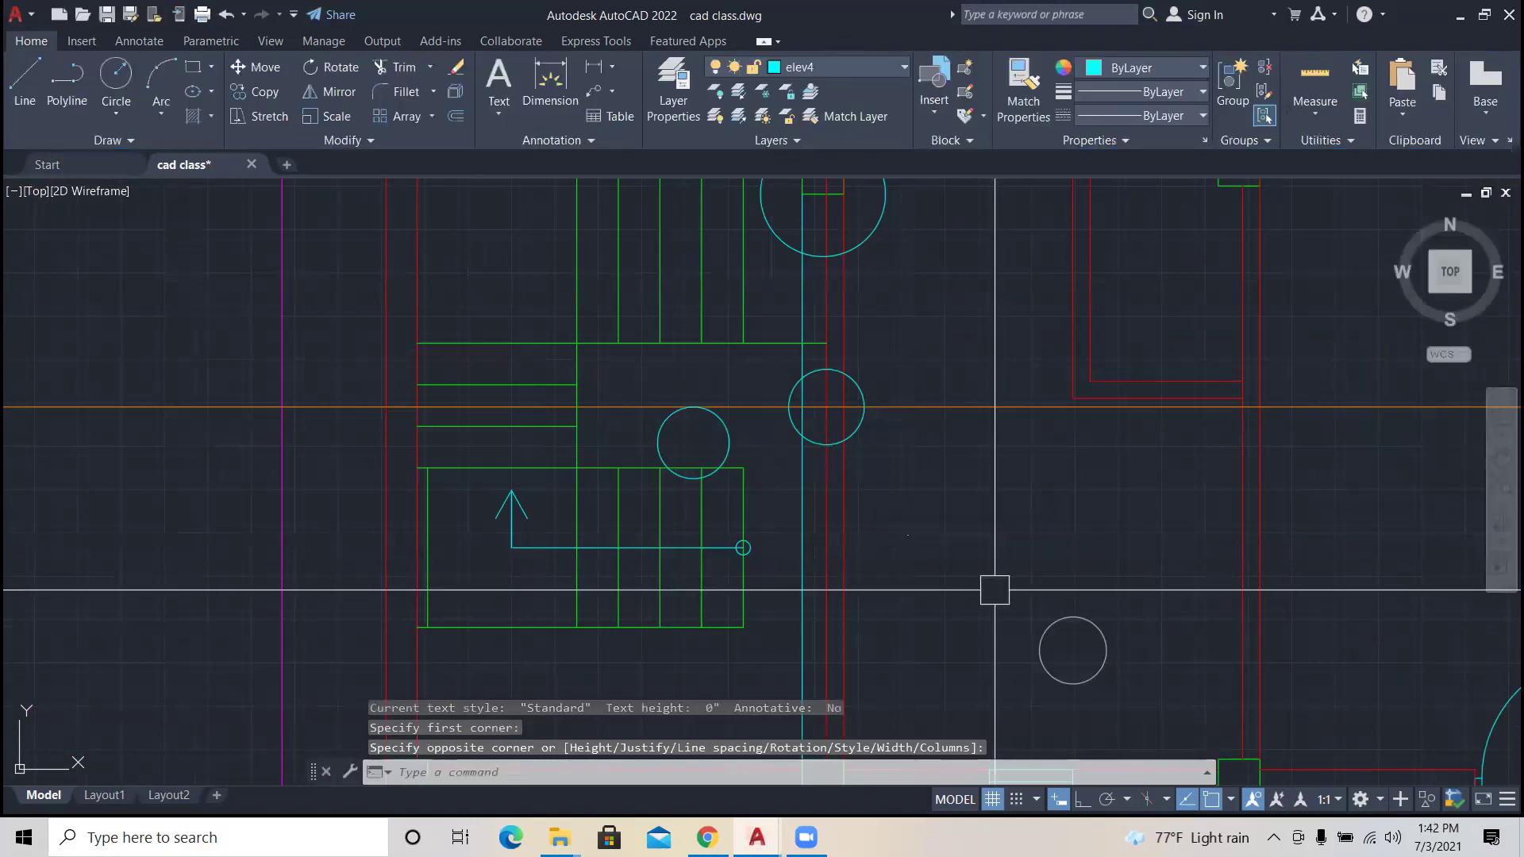
Step: Scale the tiny UP text about its insertion point by a factor of 10 and again by 2
left_click(913, 536)
type("sc")
key("Return")
left_click(928, 554)
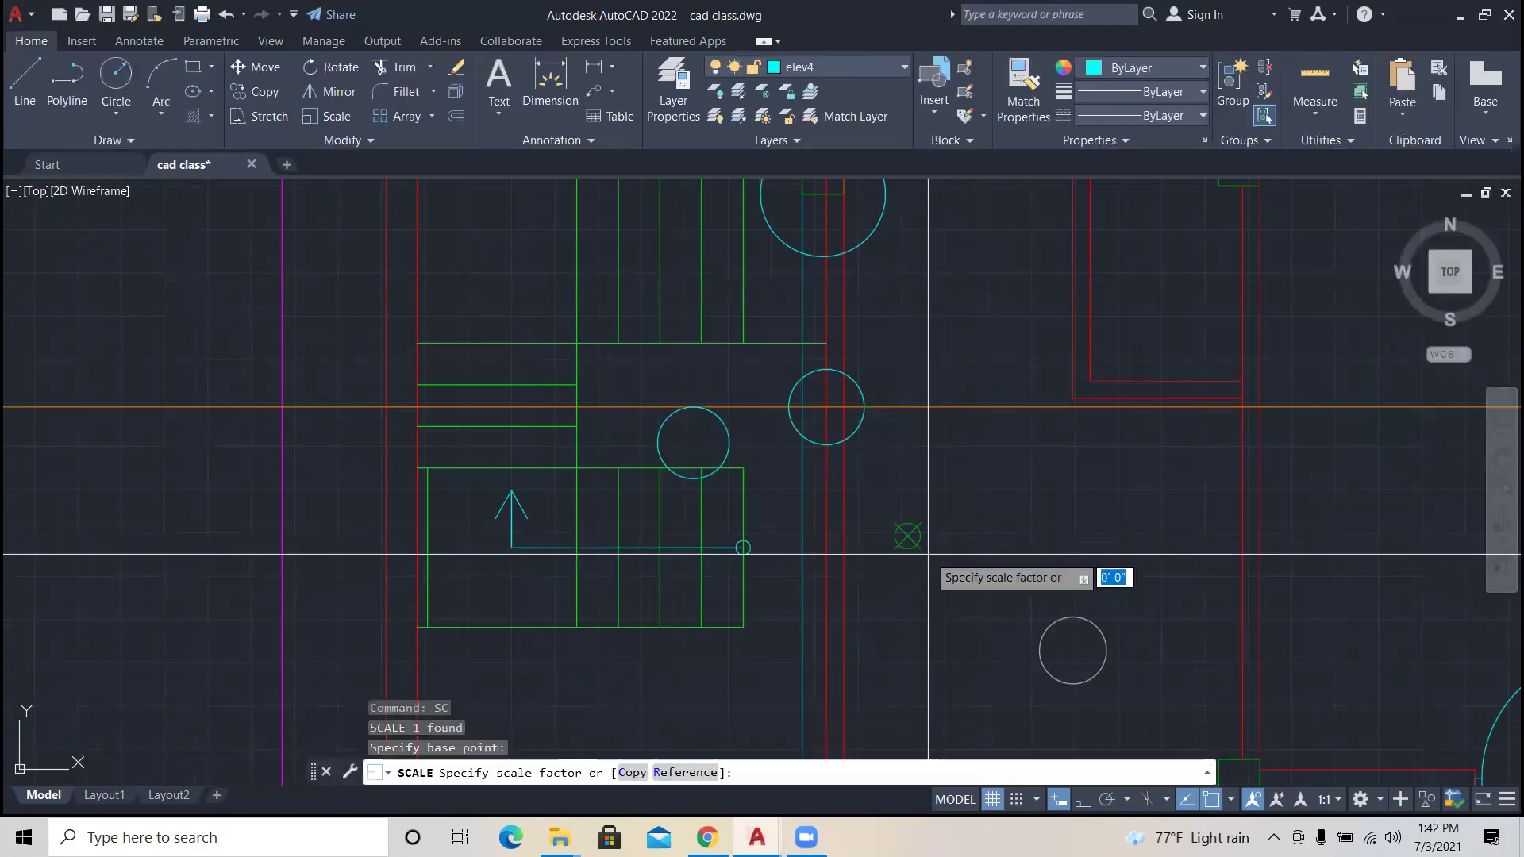
type("1")
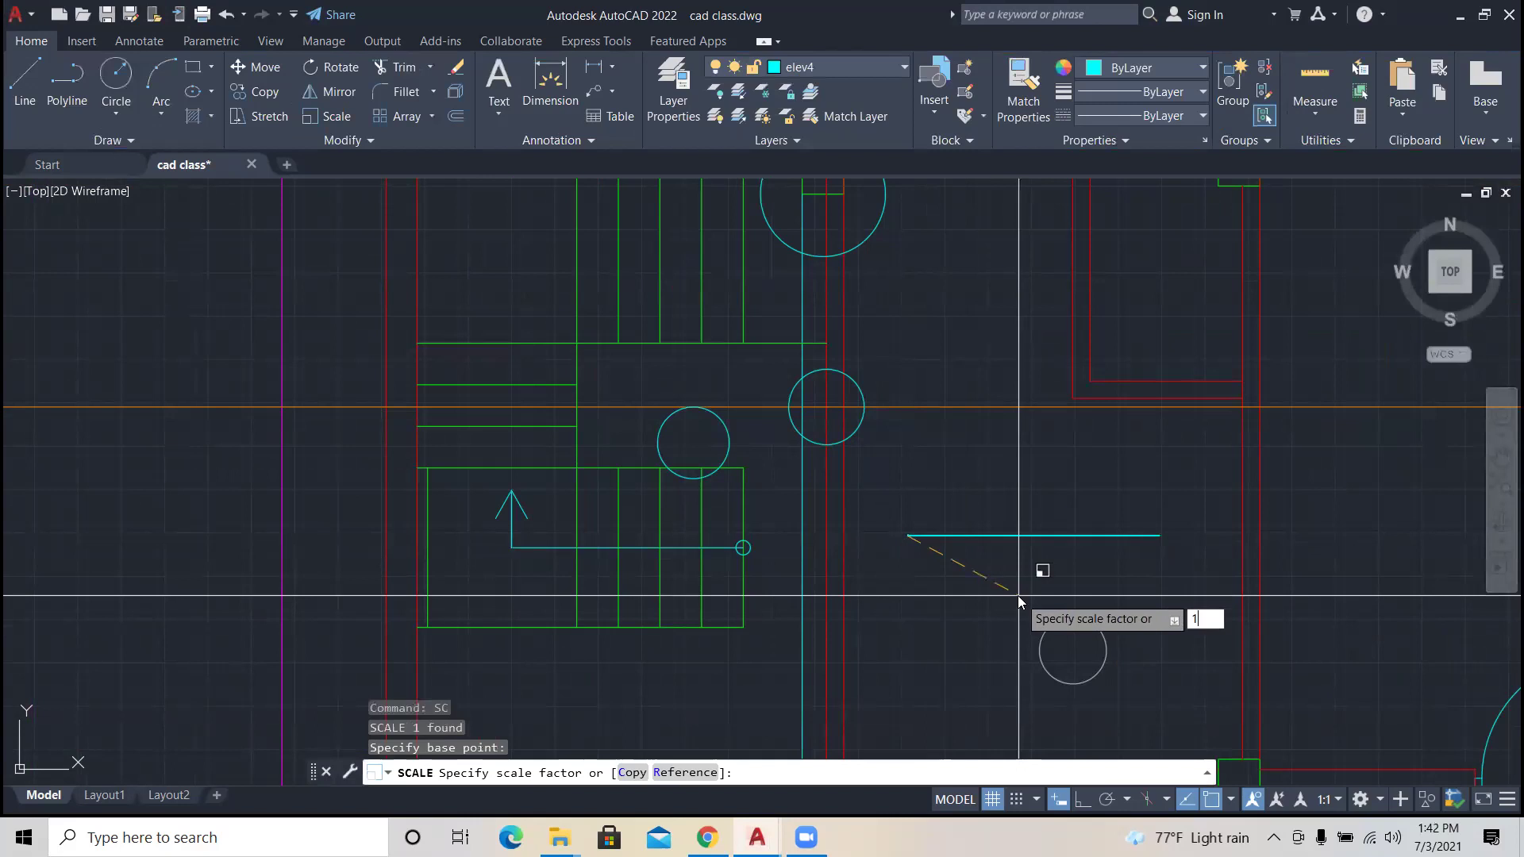
type("0")
key("Return")
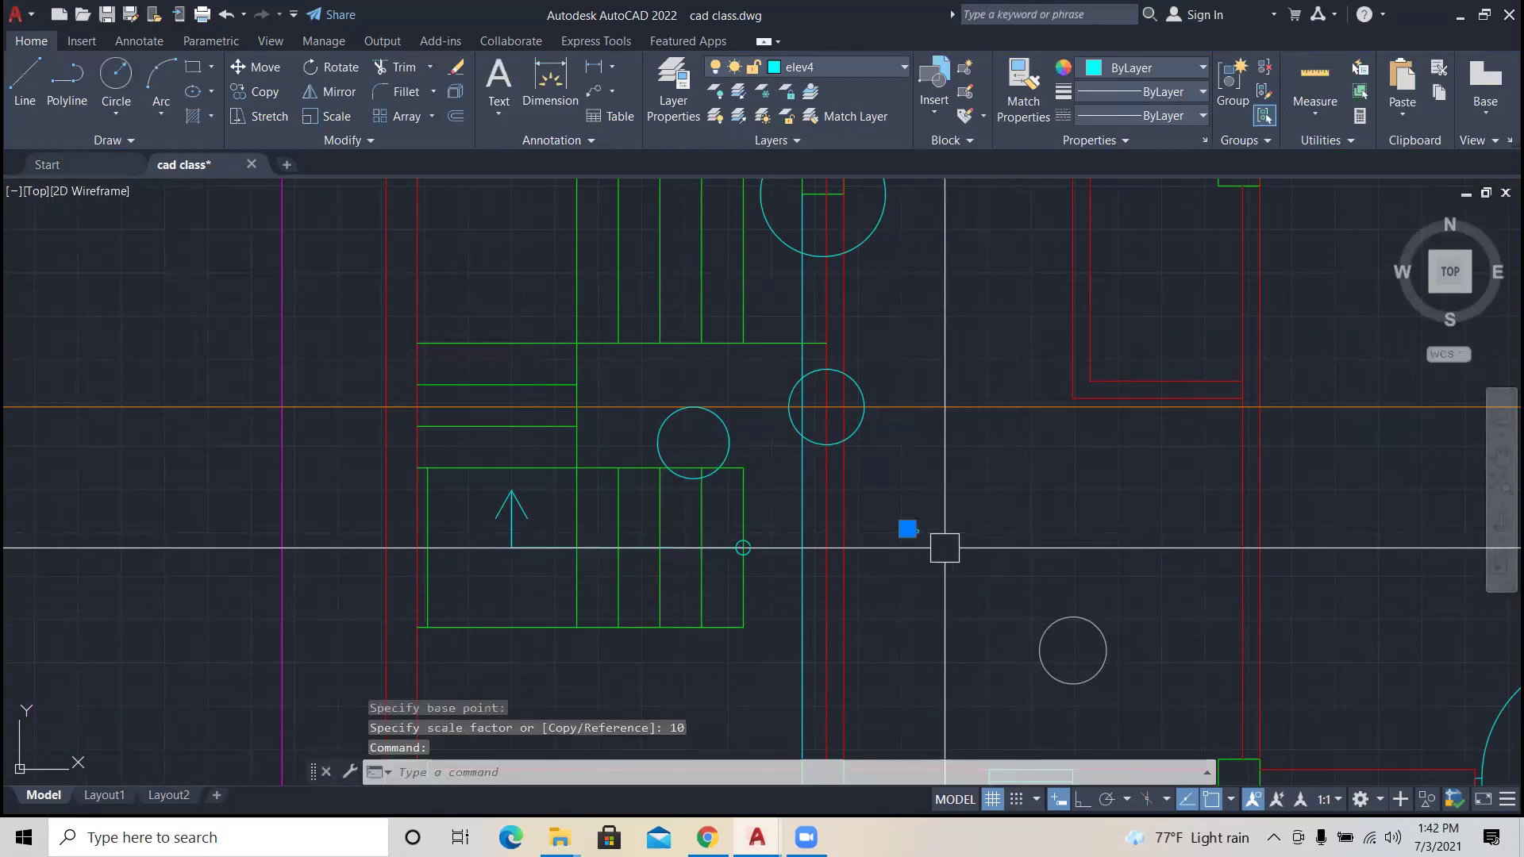
type("sc")
key("Return")
left_click(908, 536)
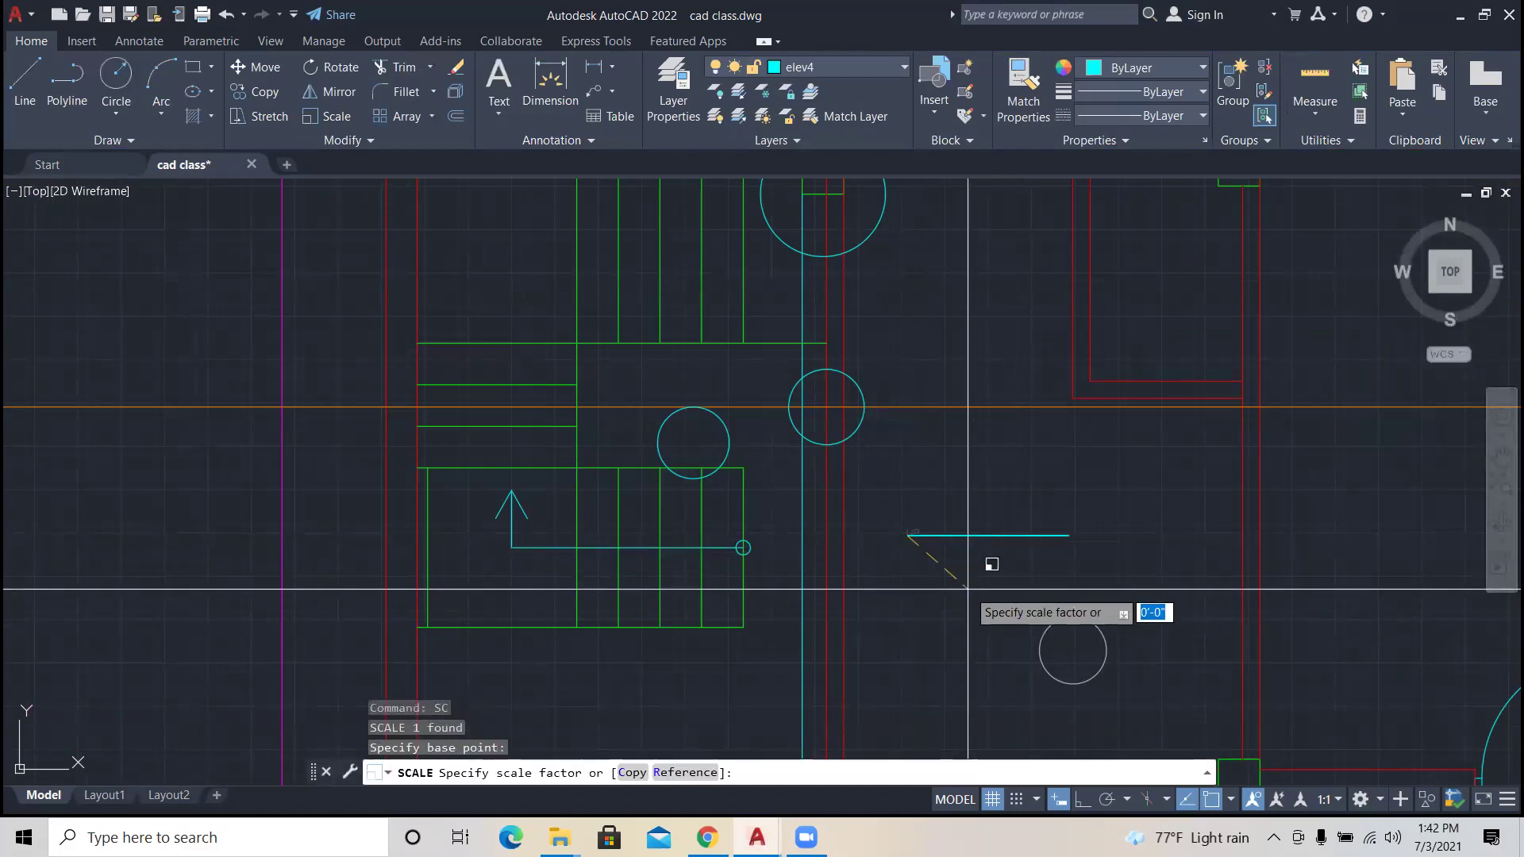
type("2")
key("Return")
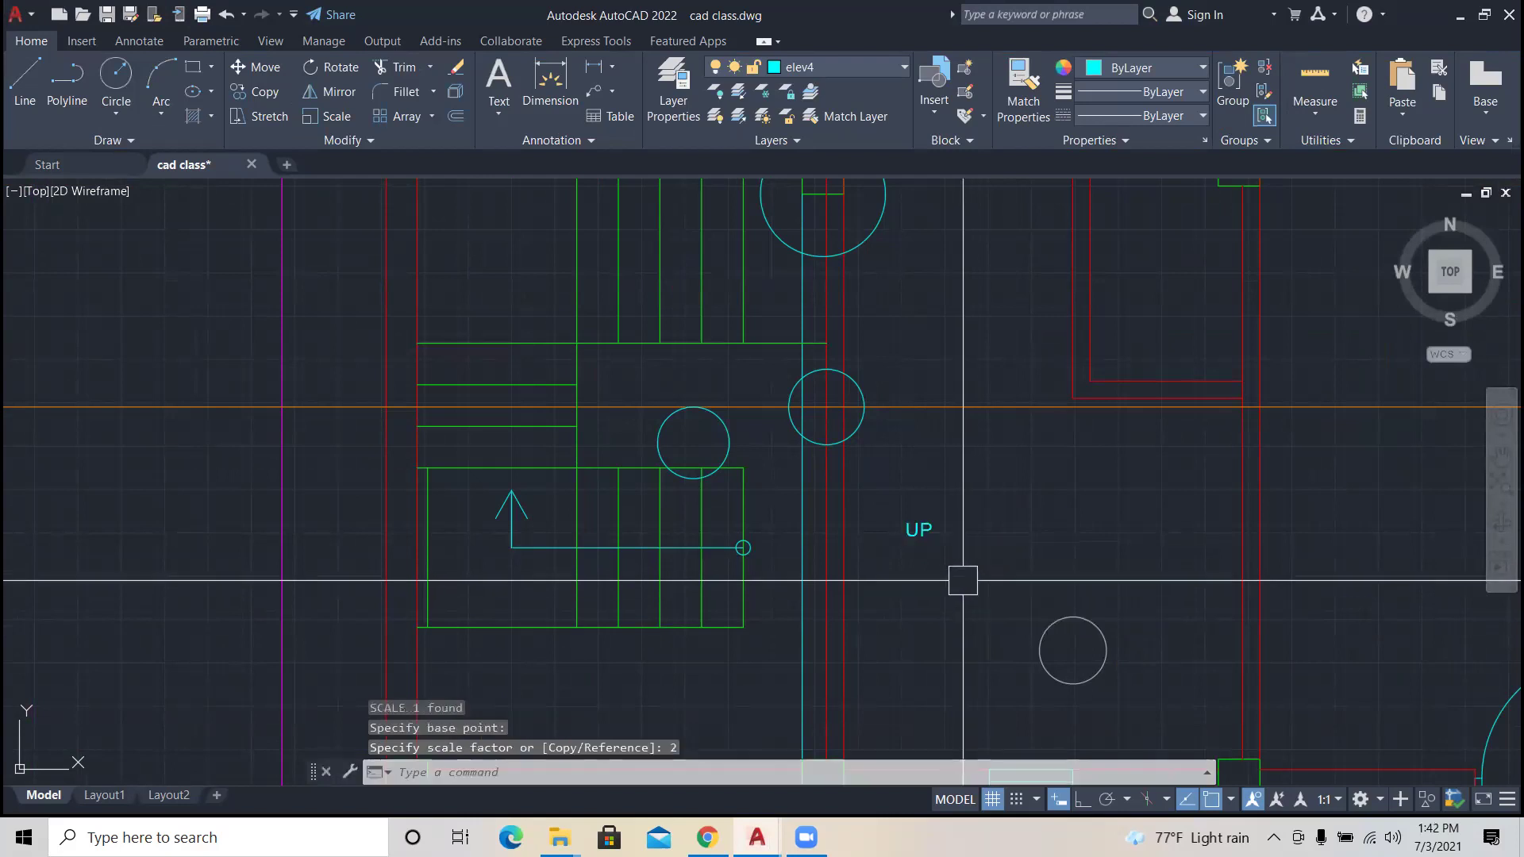
Step: Move the UP text next to the start circle, just outside the lower flight's right edge
scroll(948, 549, "up", 4)
type("m")
key("Return")
left_click(929, 523)
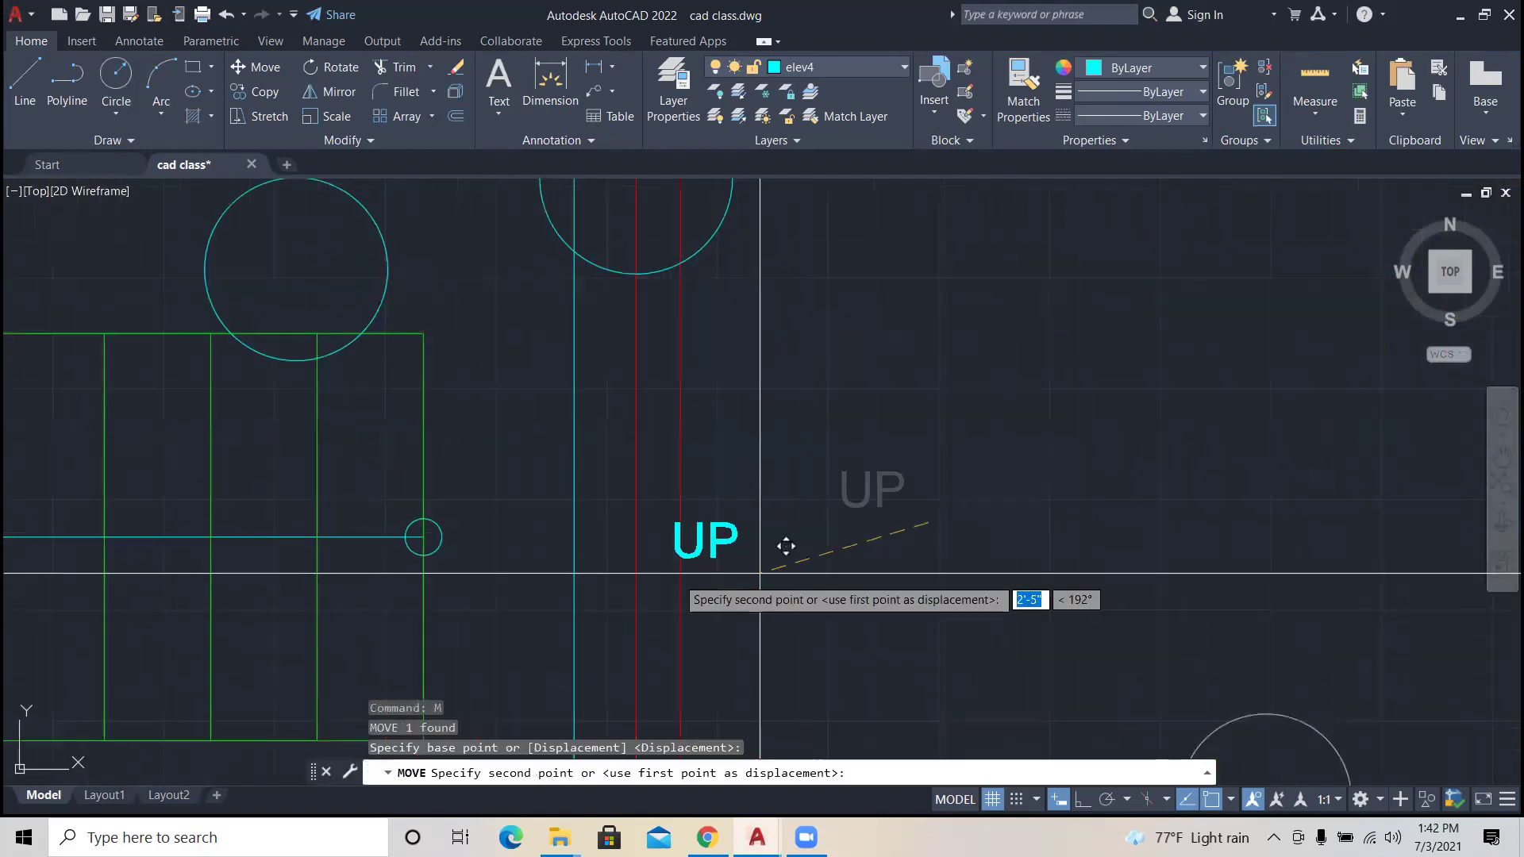
scroll(566, 570, "up", 5)
left_click(650, 510)
key("Escape")
scroll(645, 542, "down", 7)
scroll(637, 547, "up", 2)
left_click(596, 535)
scroll(596, 536, "down", 3)
key("Escape")
scroll(635, 605, "down", 6)
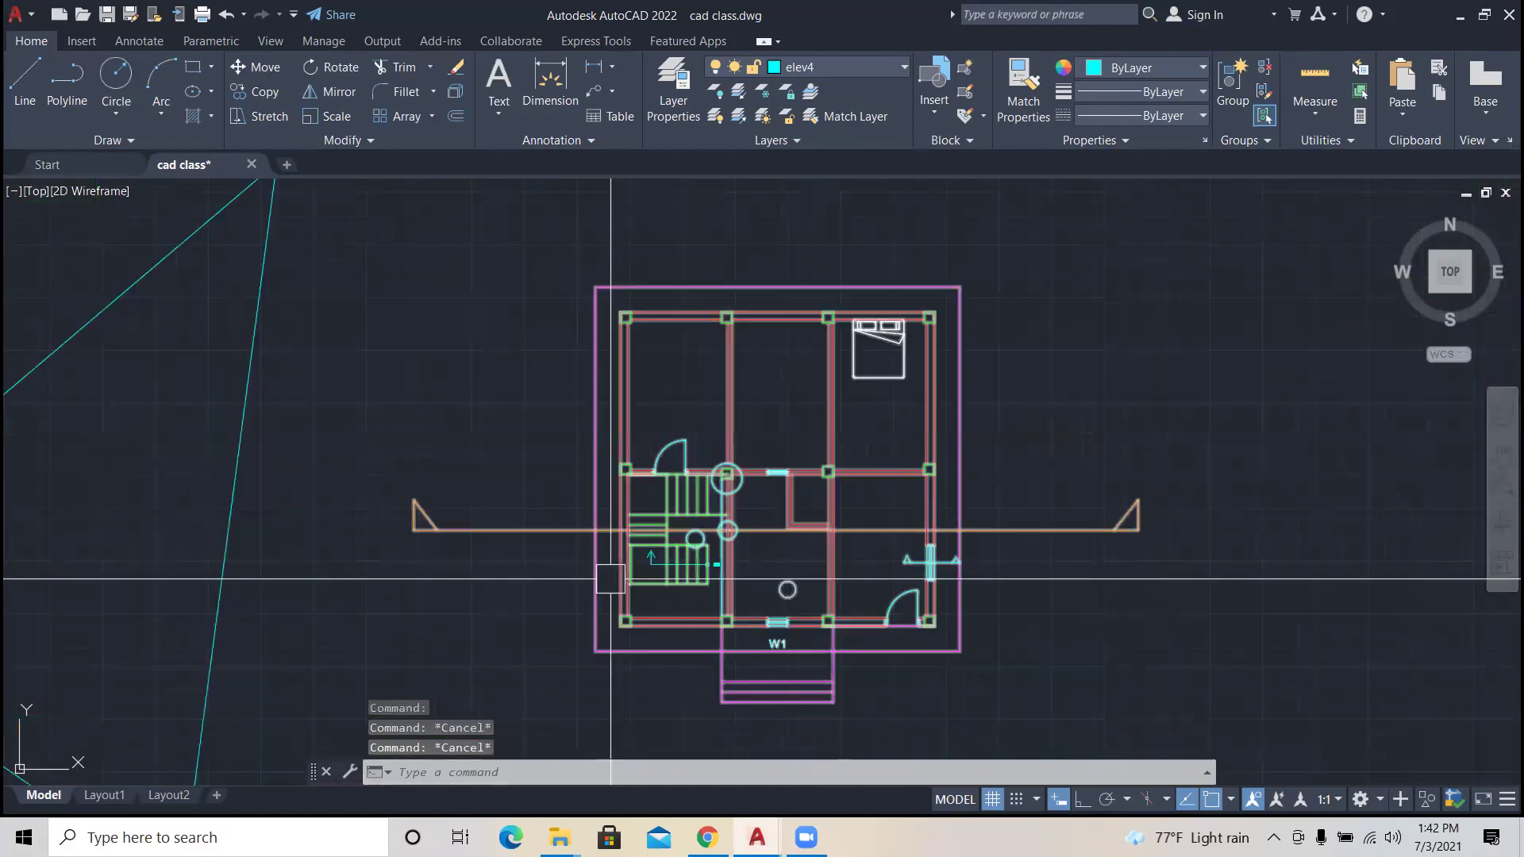
Step: Rotate the UP text 90° counterclockwise with Ortho on so it reads vertically
scroll(610, 578, "up", 6)
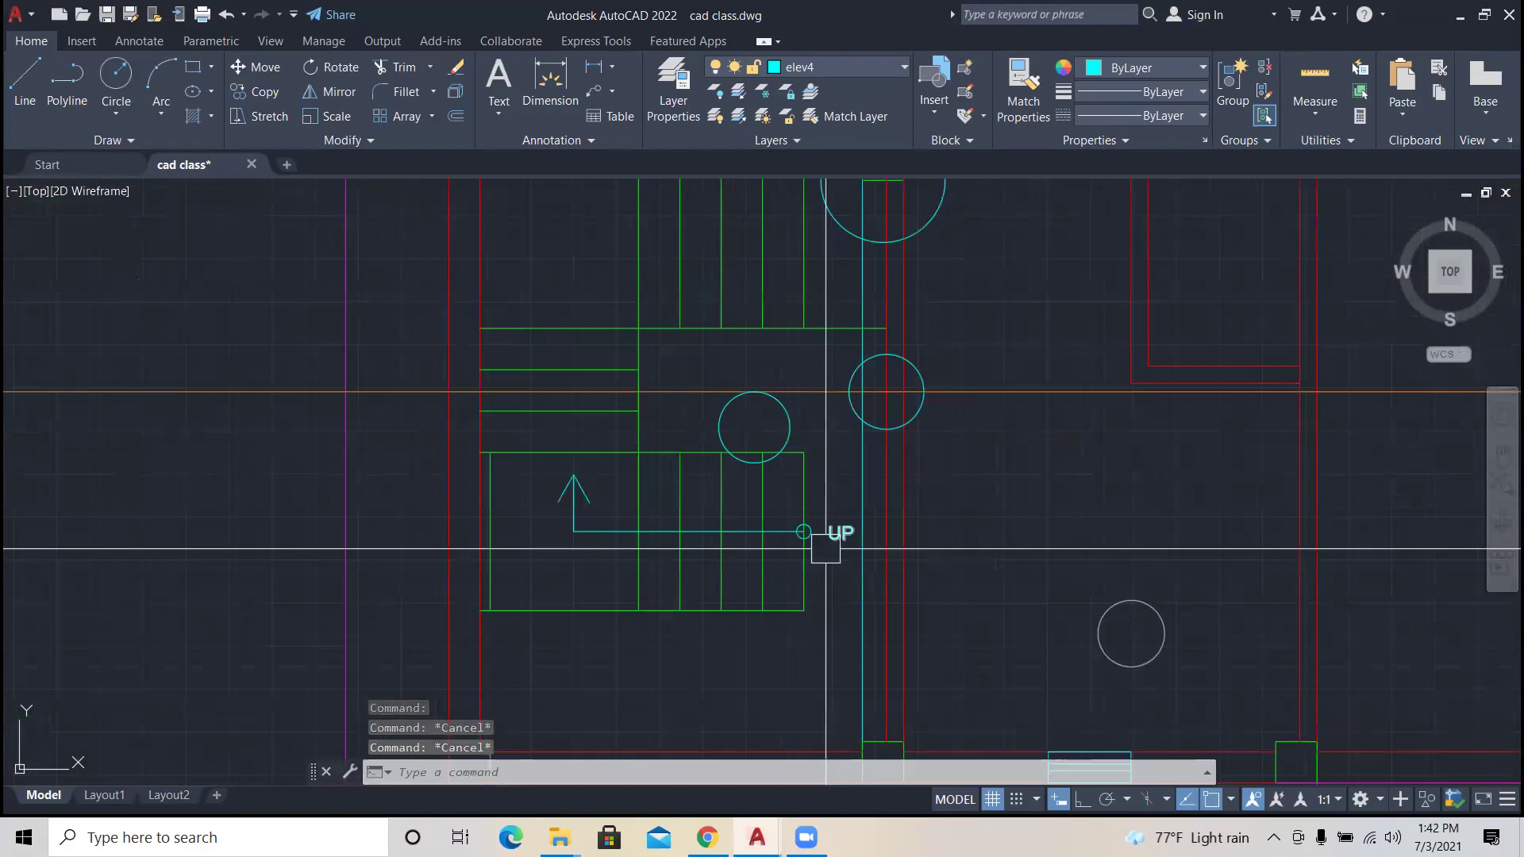
left_click(826, 548)
scroll(833, 579, "up", 2)
type("ro")
key("Return")
left_click(846, 580)
key("F8")
left_click(836, 451)
left_click(817, 571)
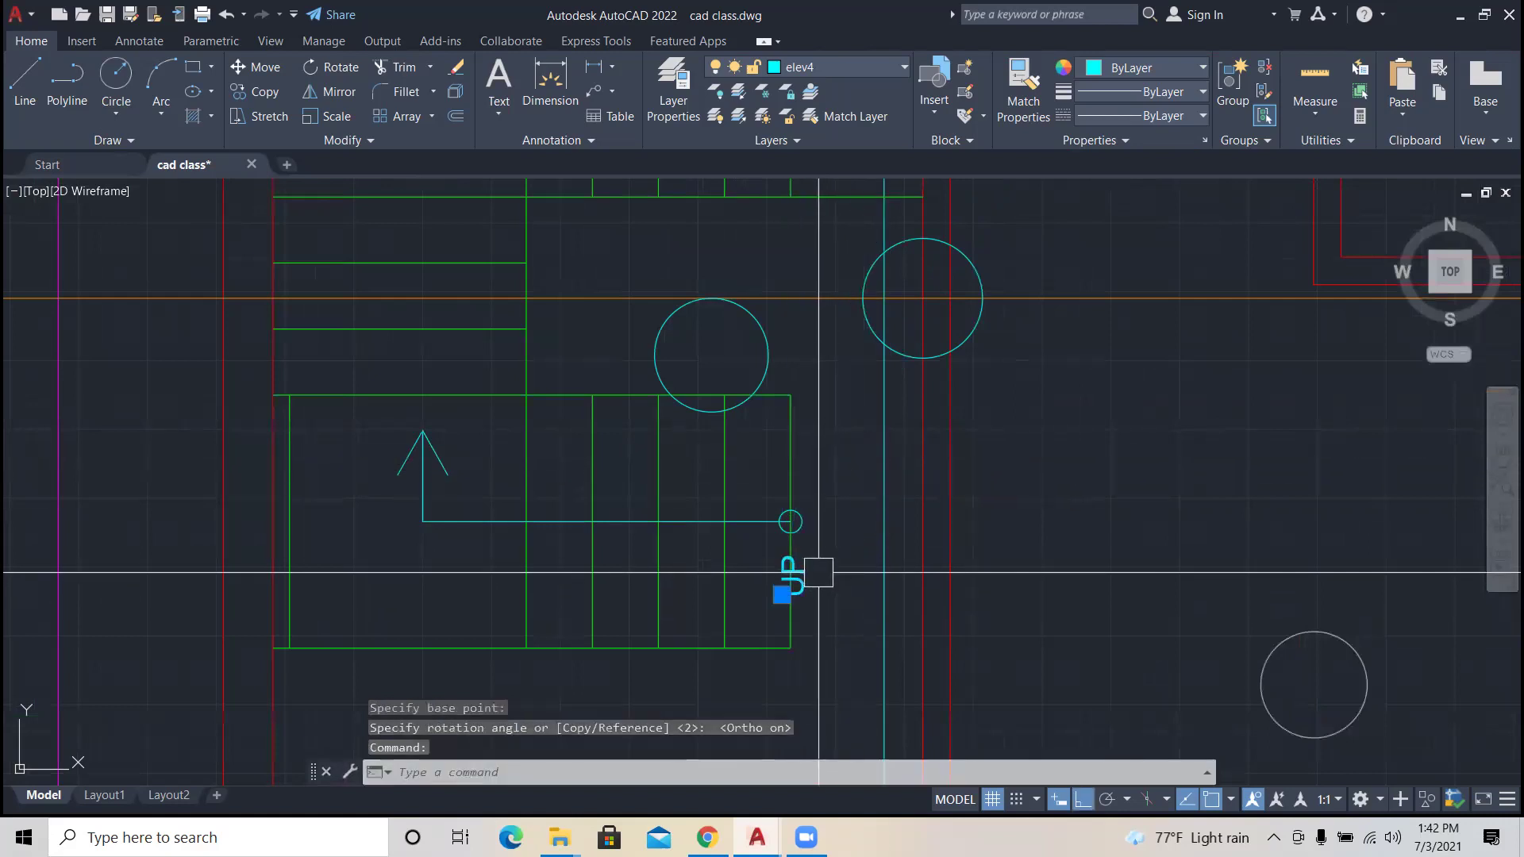
Step: Move the rotated UP text freely, with Ortho off, into the gap between the start circle and the wall
type("m")
key("Return")
left_click(830, 559)
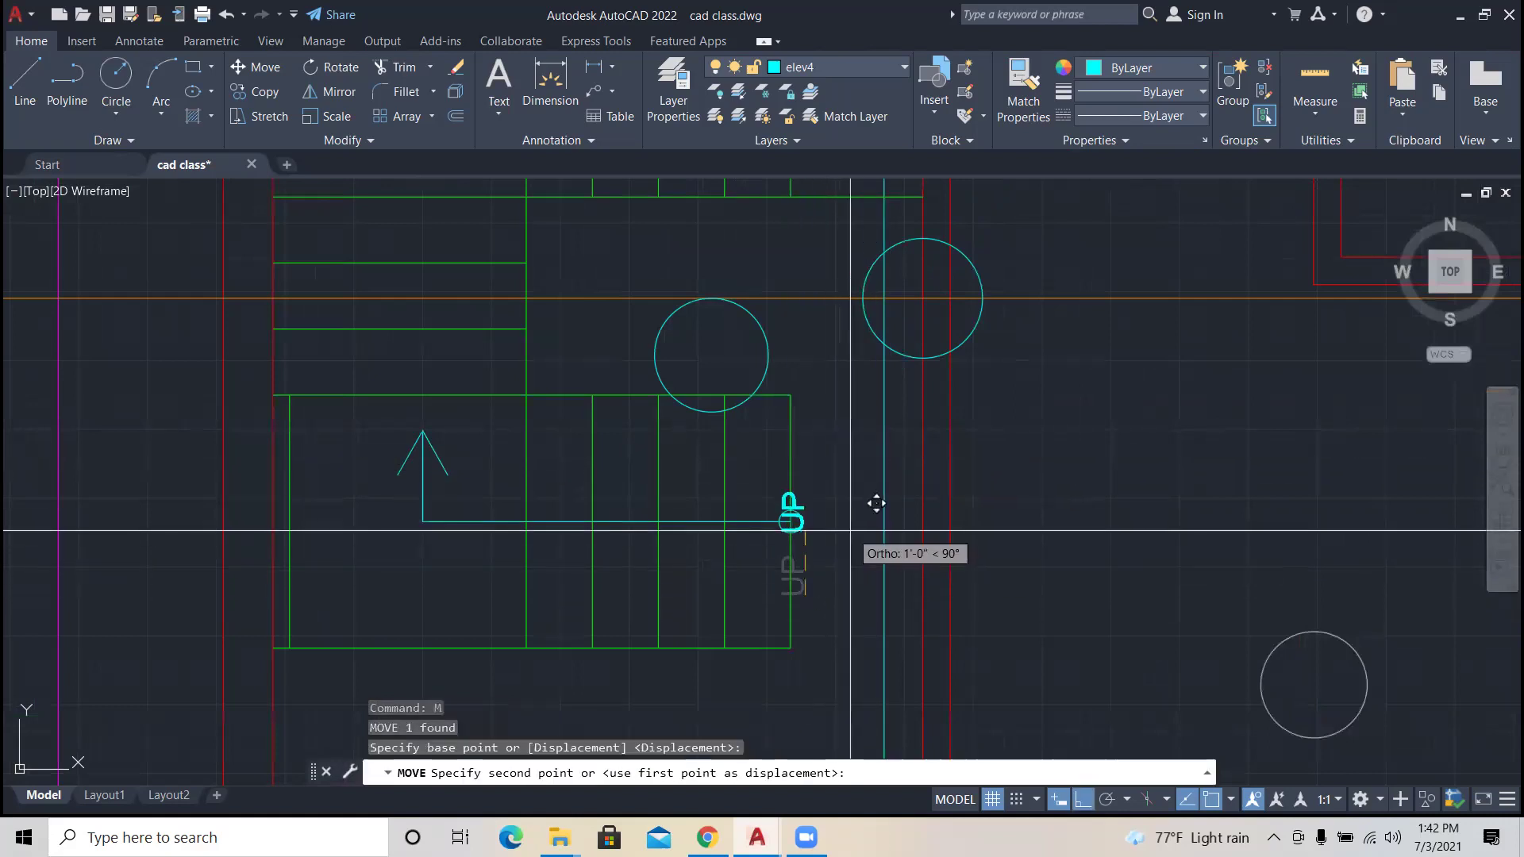
key("F6")
key("F8")
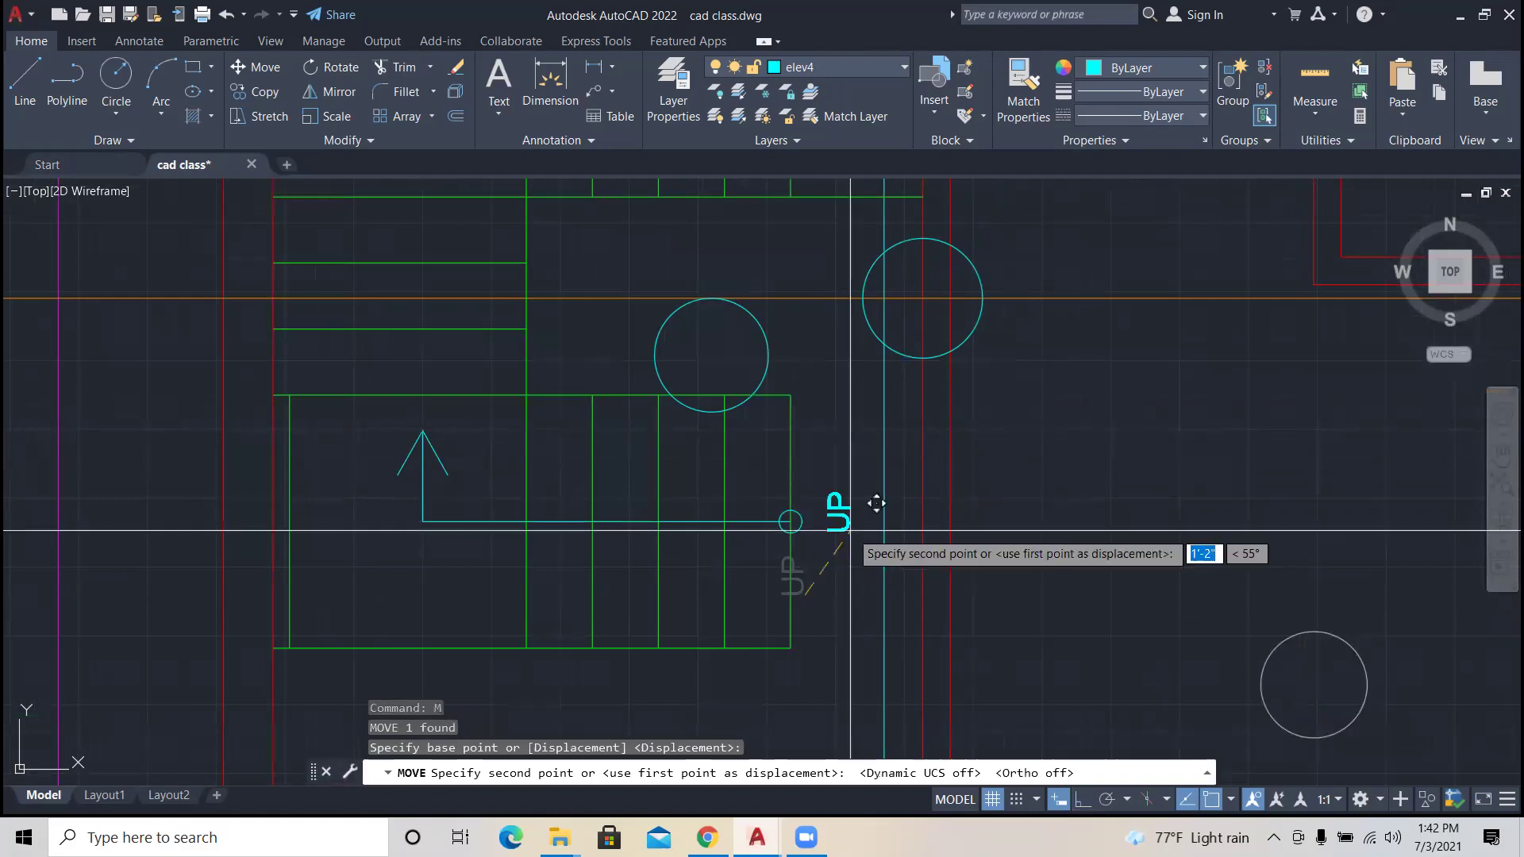
key("Escape")
key("Escape")
key("Escape")
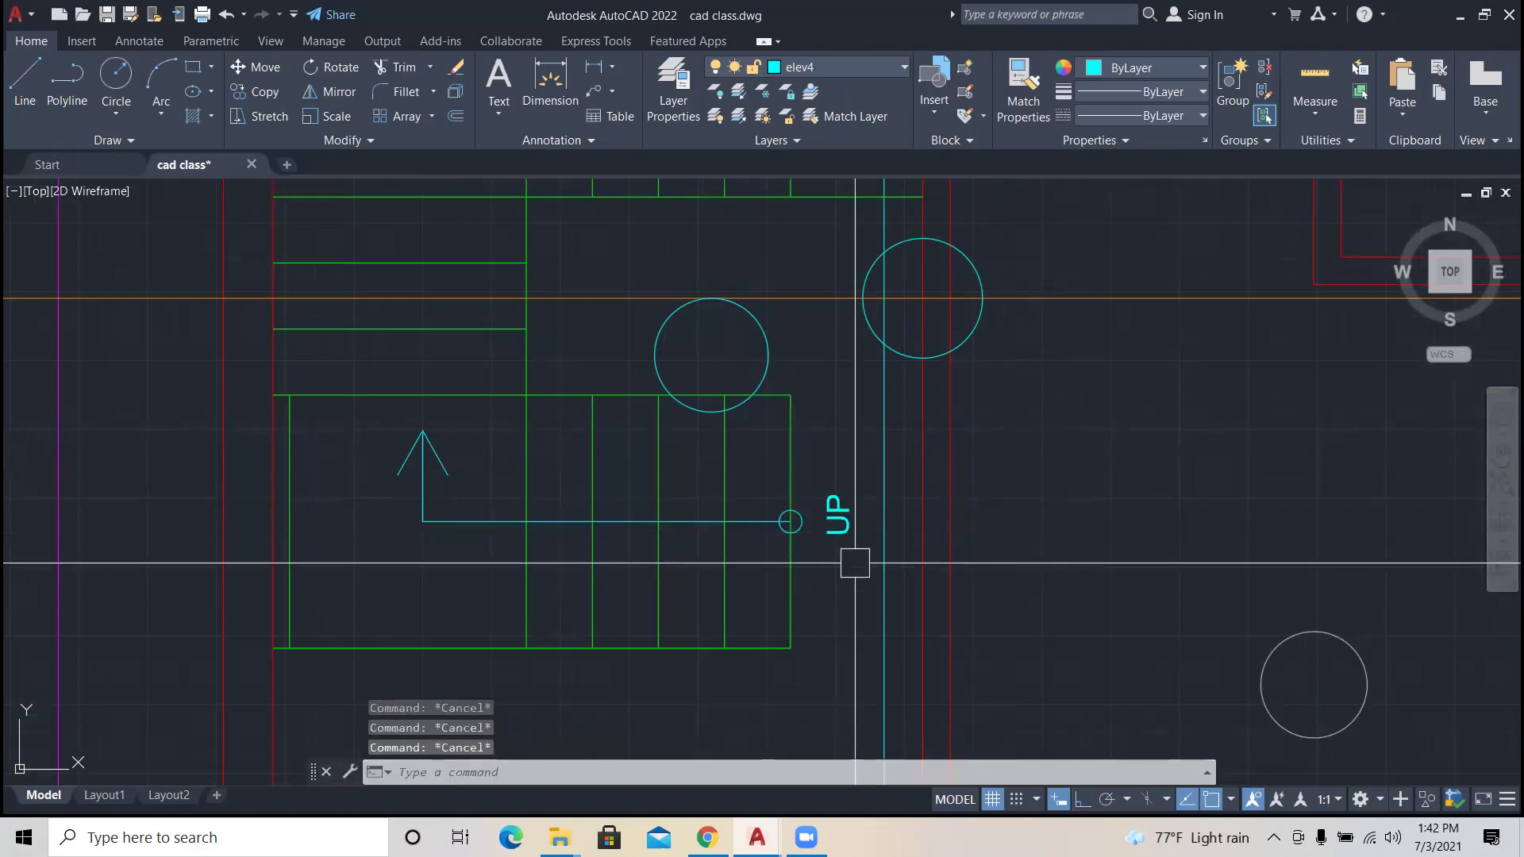
middle_click_drag(851, 544, 853, 553)
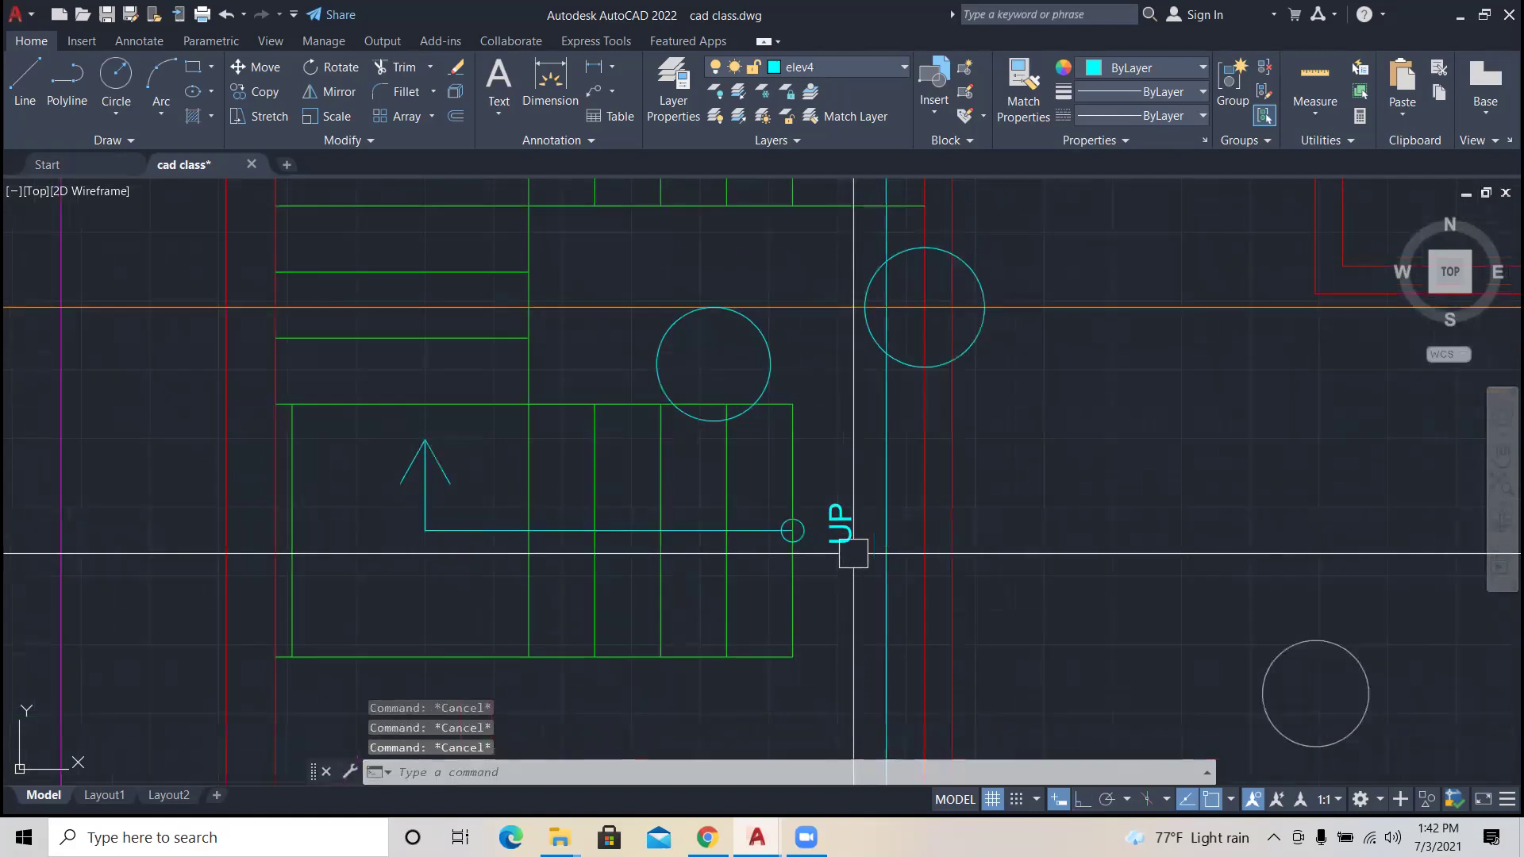
scroll(853, 553, "up", 2)
left_click(852, 552)
type("M")
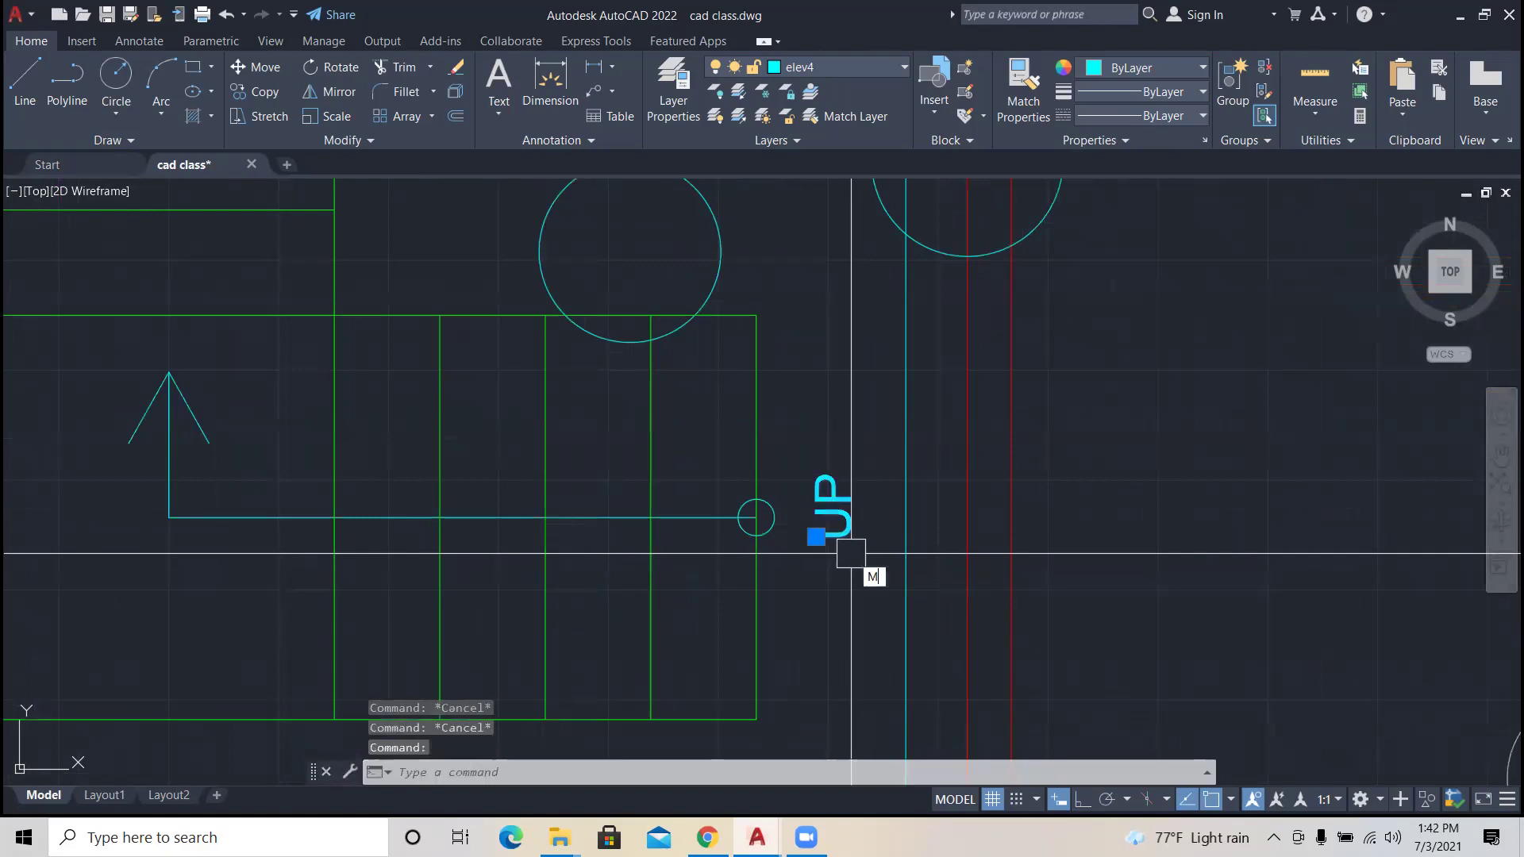
key("Return")
left_click(851, 553)
scroll(571, 539, "down", 4)
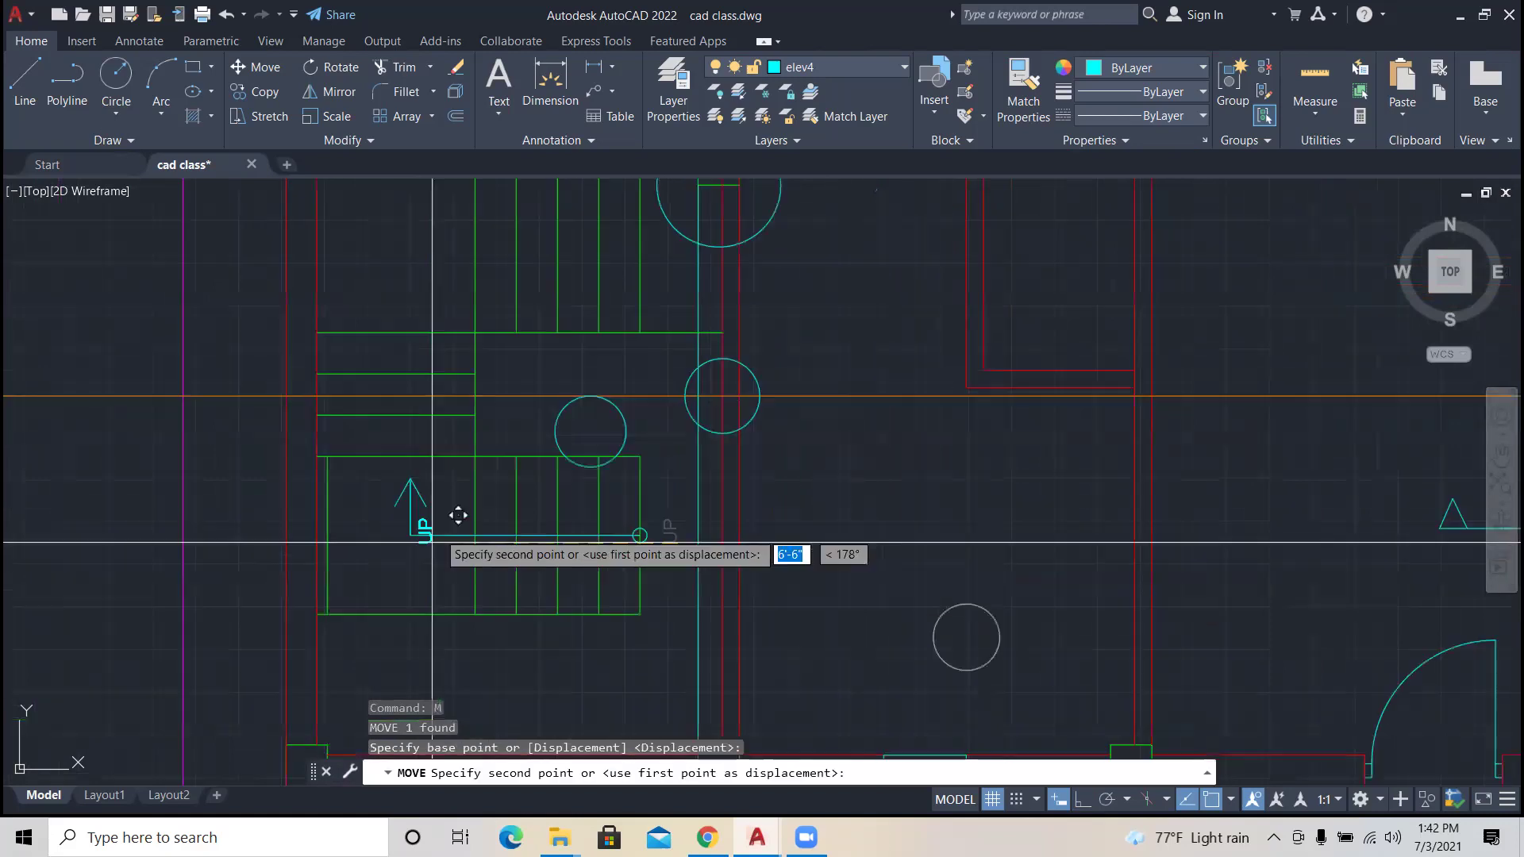
scroll(690, 523, "up", 2)
key("Escape")
key("Escape")
key("Escape")
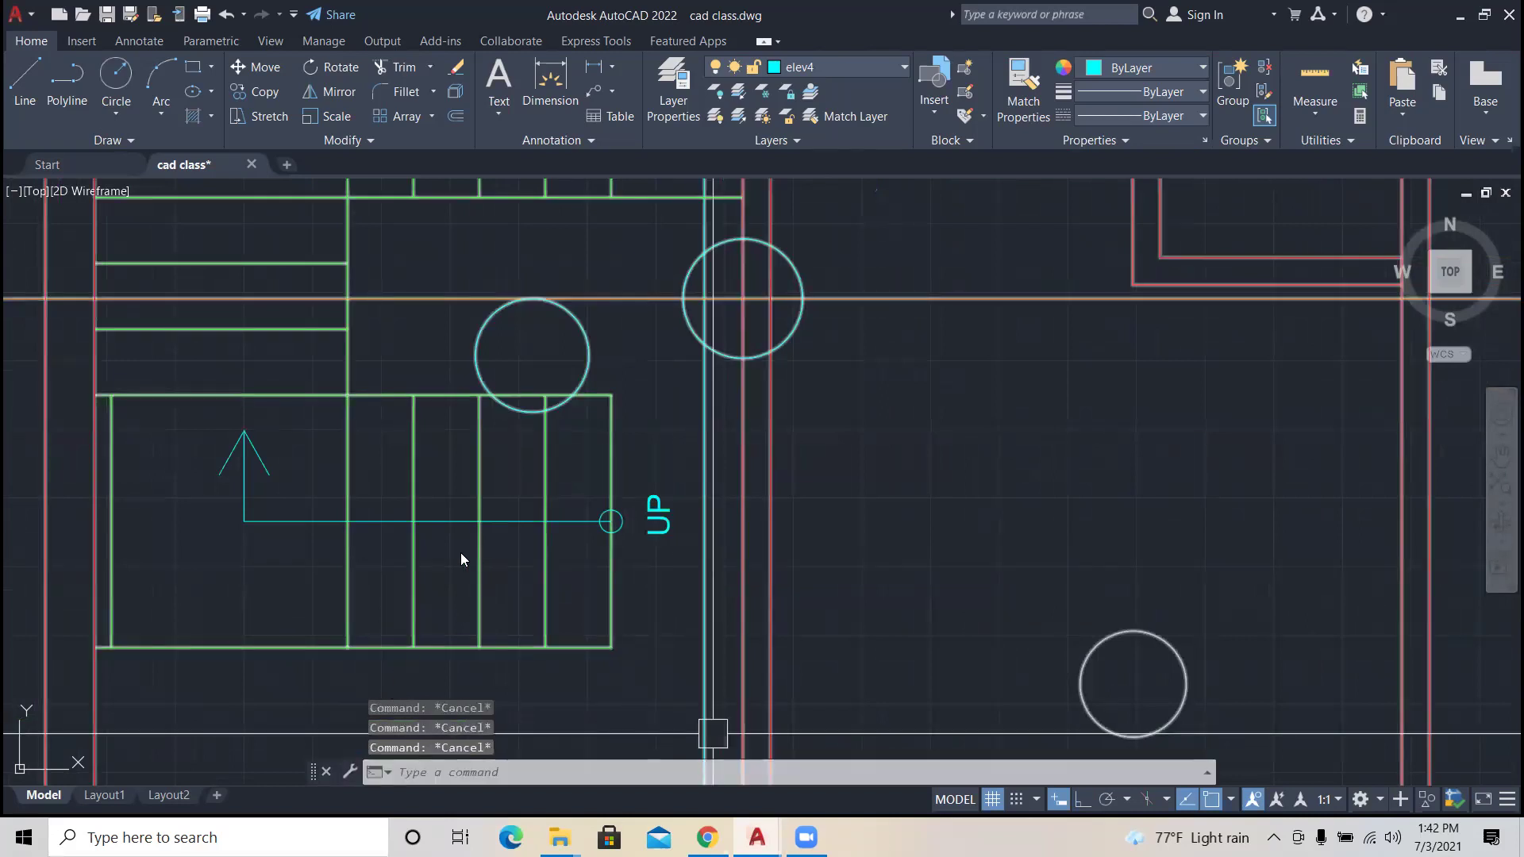
Step: Erase the leftover crossed quadrilateral, its slanted construction lines and both circles left of the floor plans
scroll(615, 544, "down", 6)
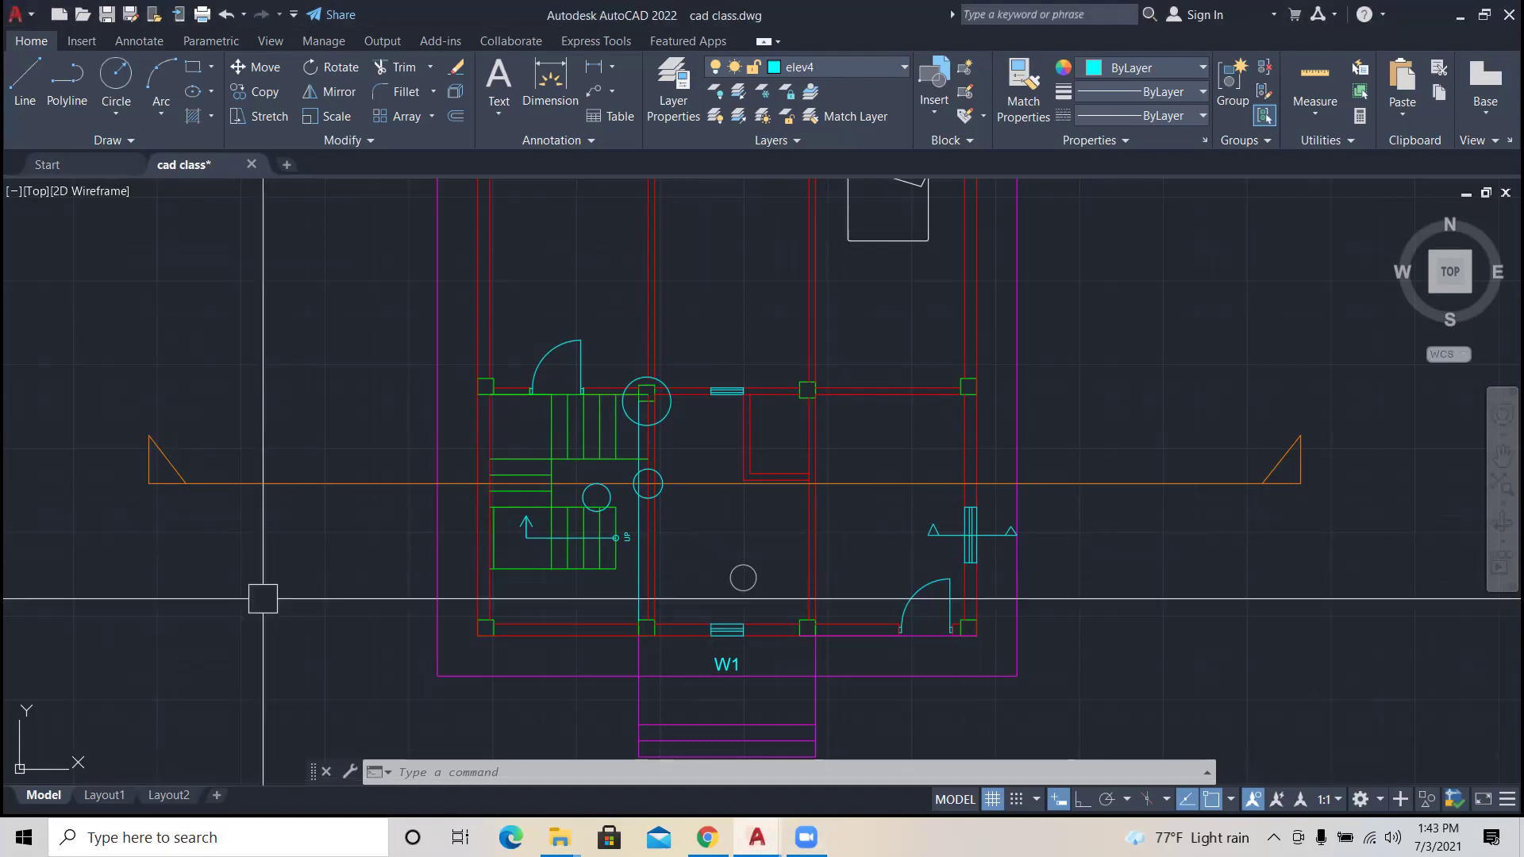
scroll(300, 626, "down", 4)
scroll(300, 626, "down", 5)
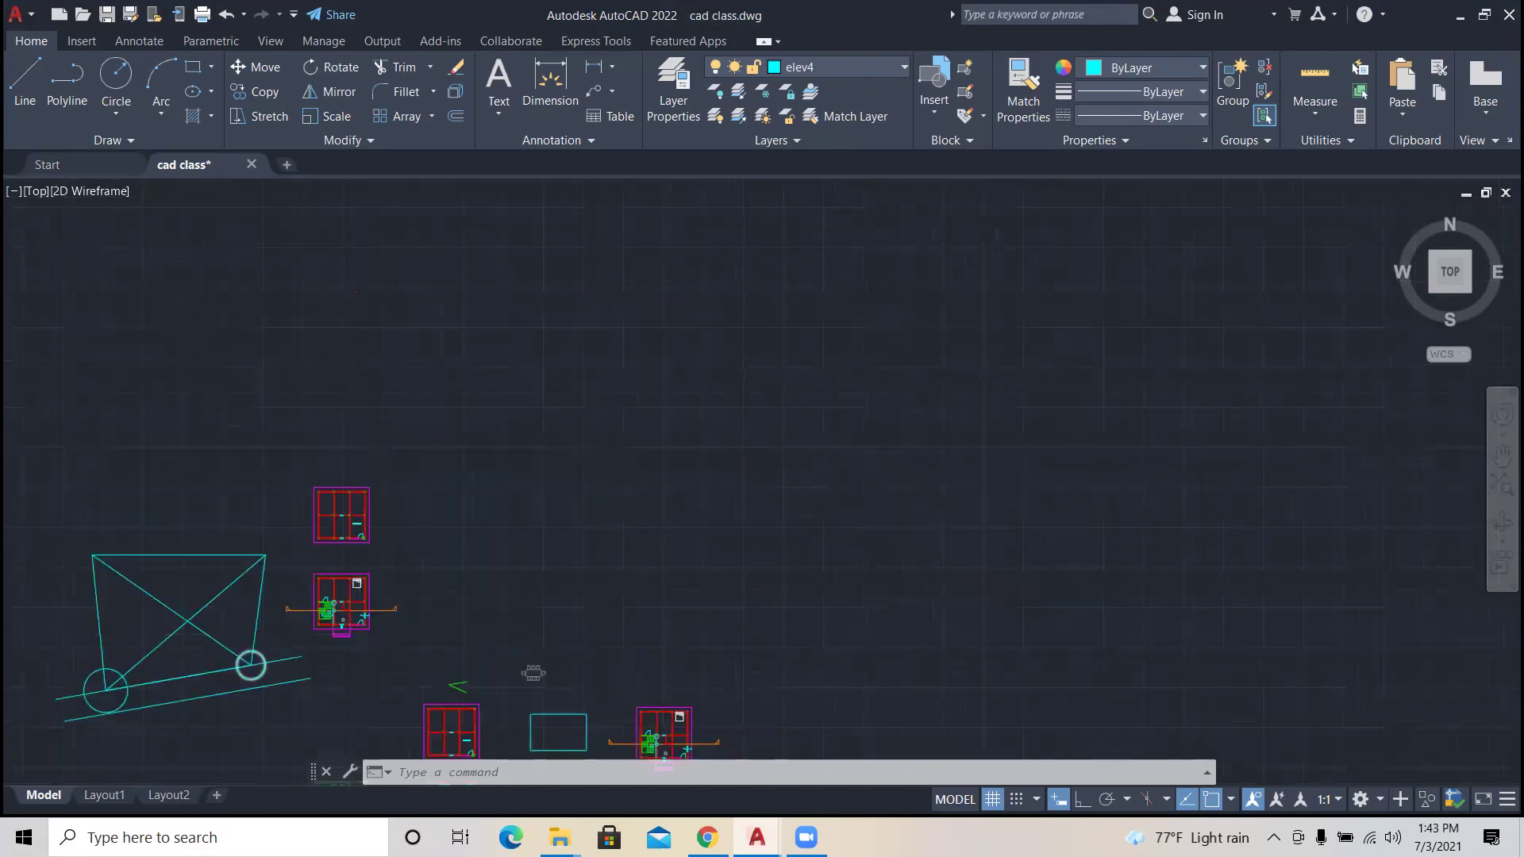
scroll(415, 612, "up", 3)
left_click(438, 635)
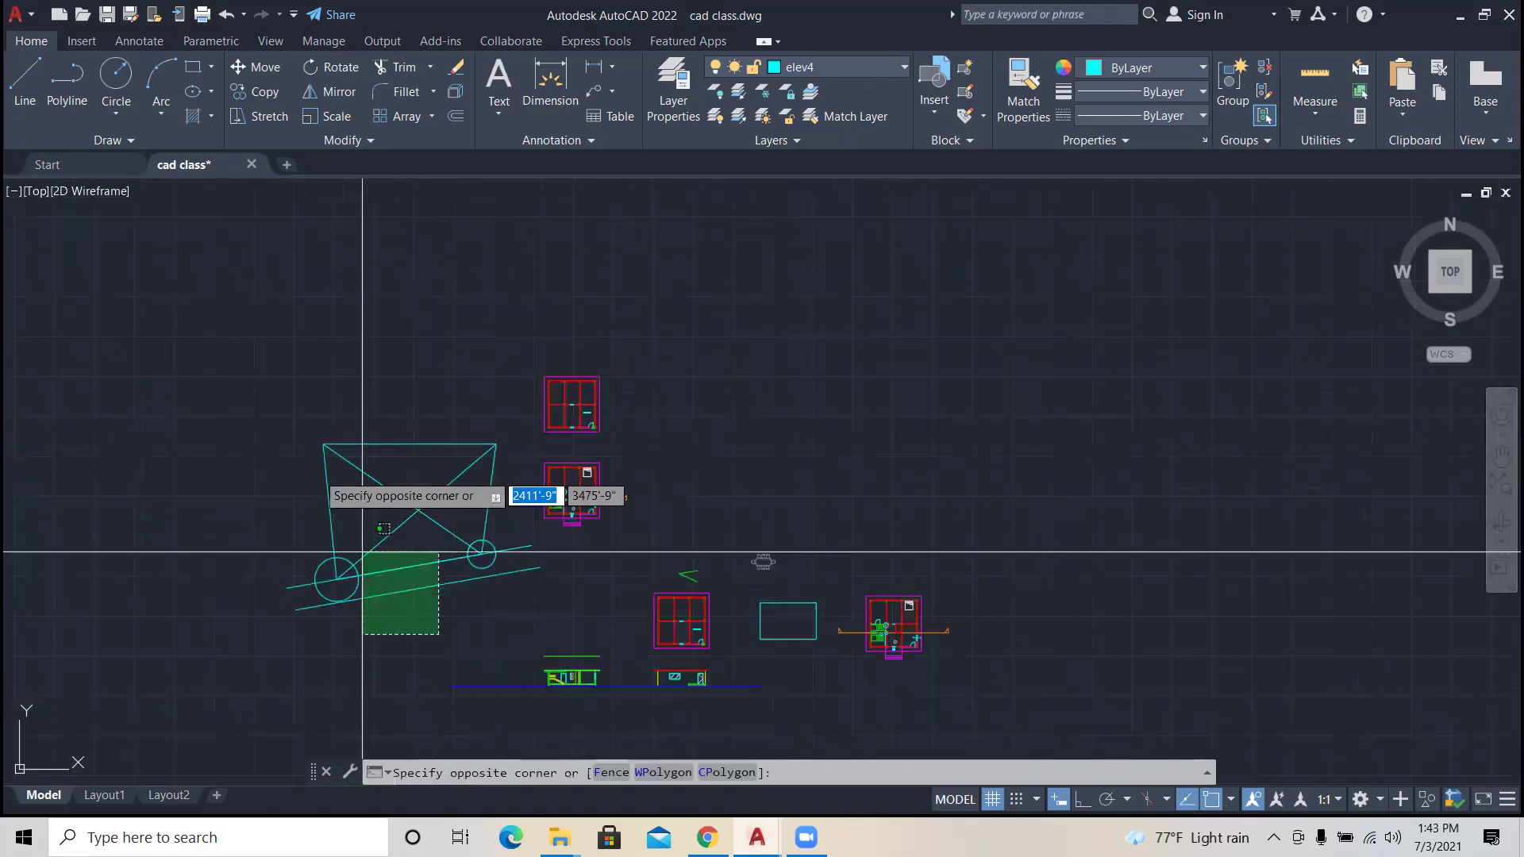
left_click(312, 460)
scroll(478, 517, "up", 2)
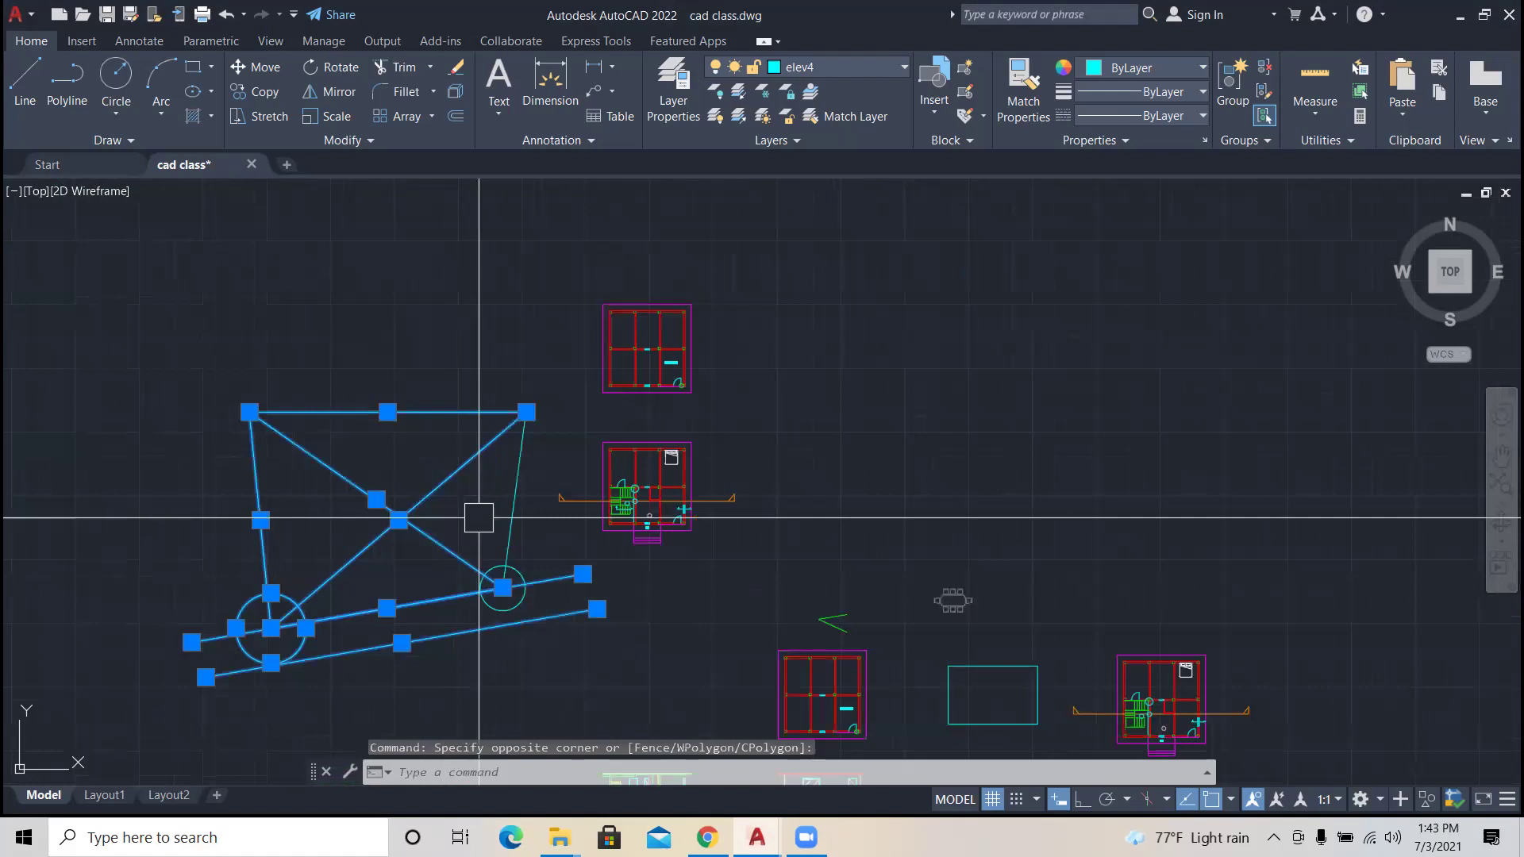
key("Delete")
left_click(512, 607)
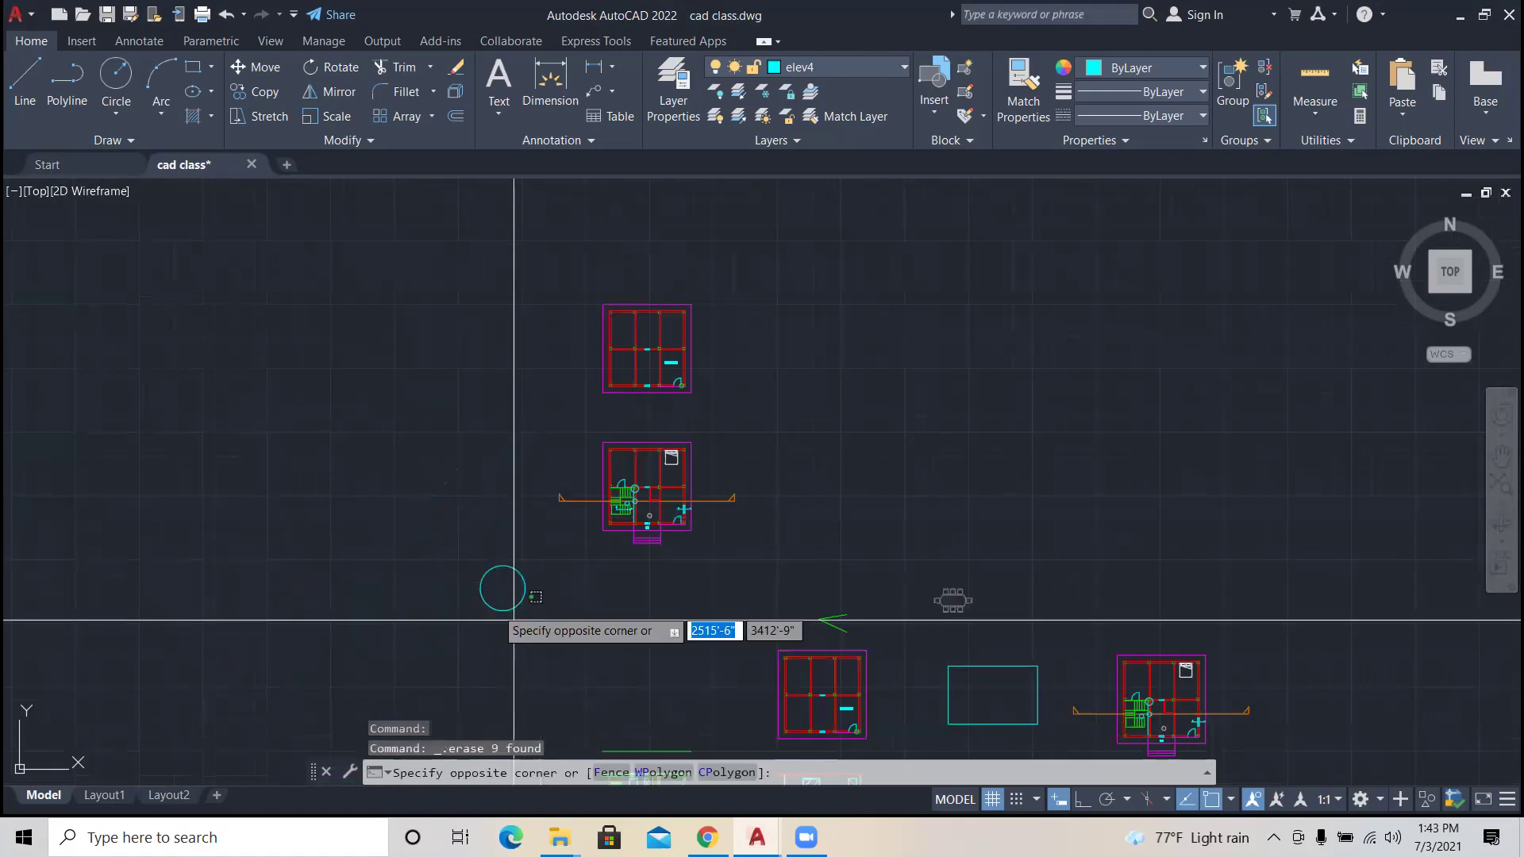
left_click(480, 569)
key("Delete")
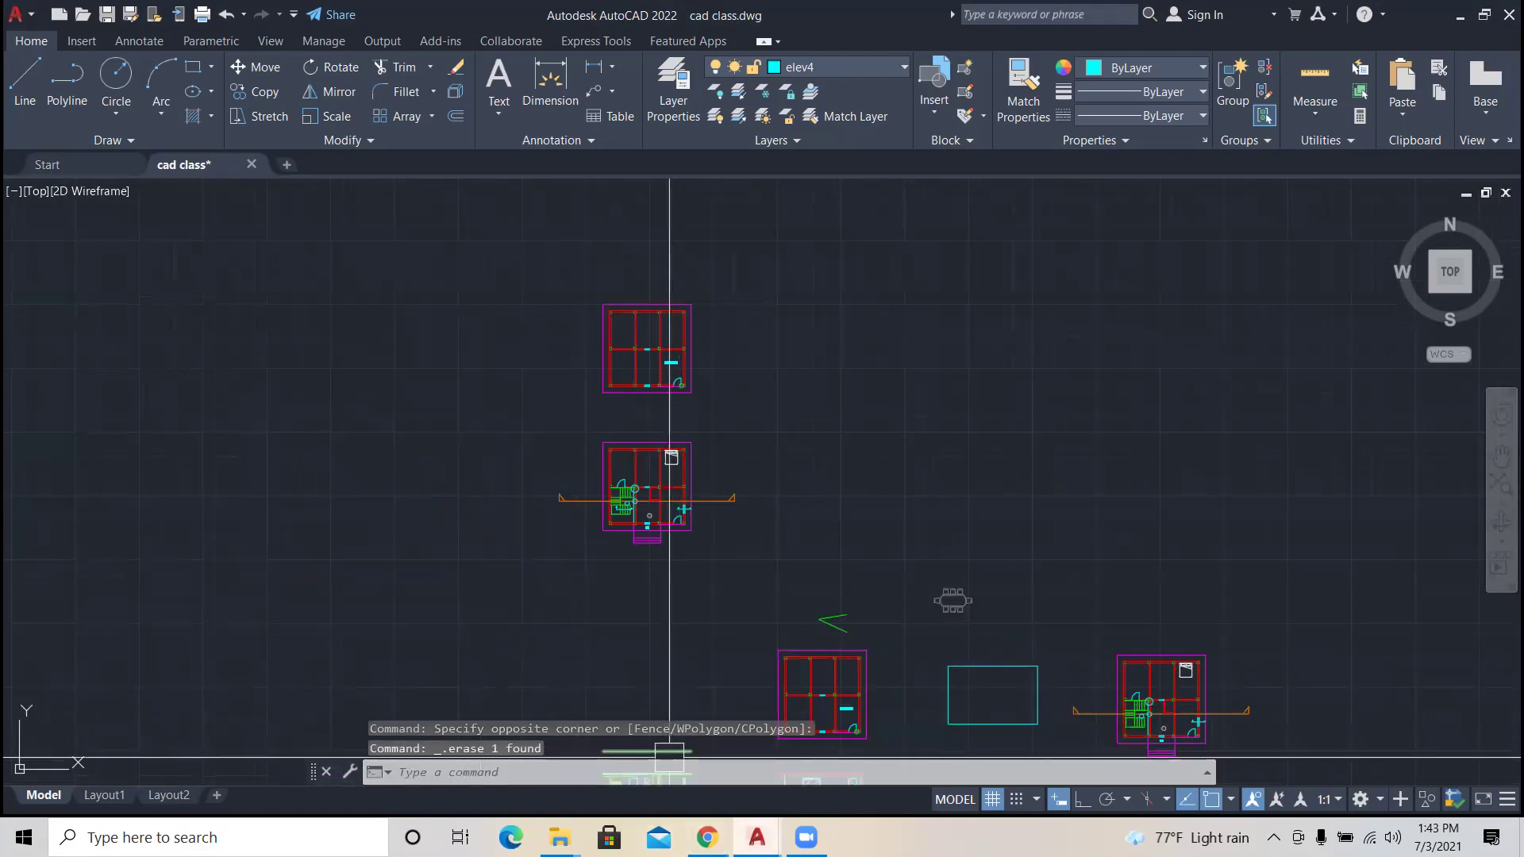
Step: Switch to the drawing new-block (1).dwg and examine its site plans, with the proposed building, and the floor plans beside them
mouse_move(756, 837)
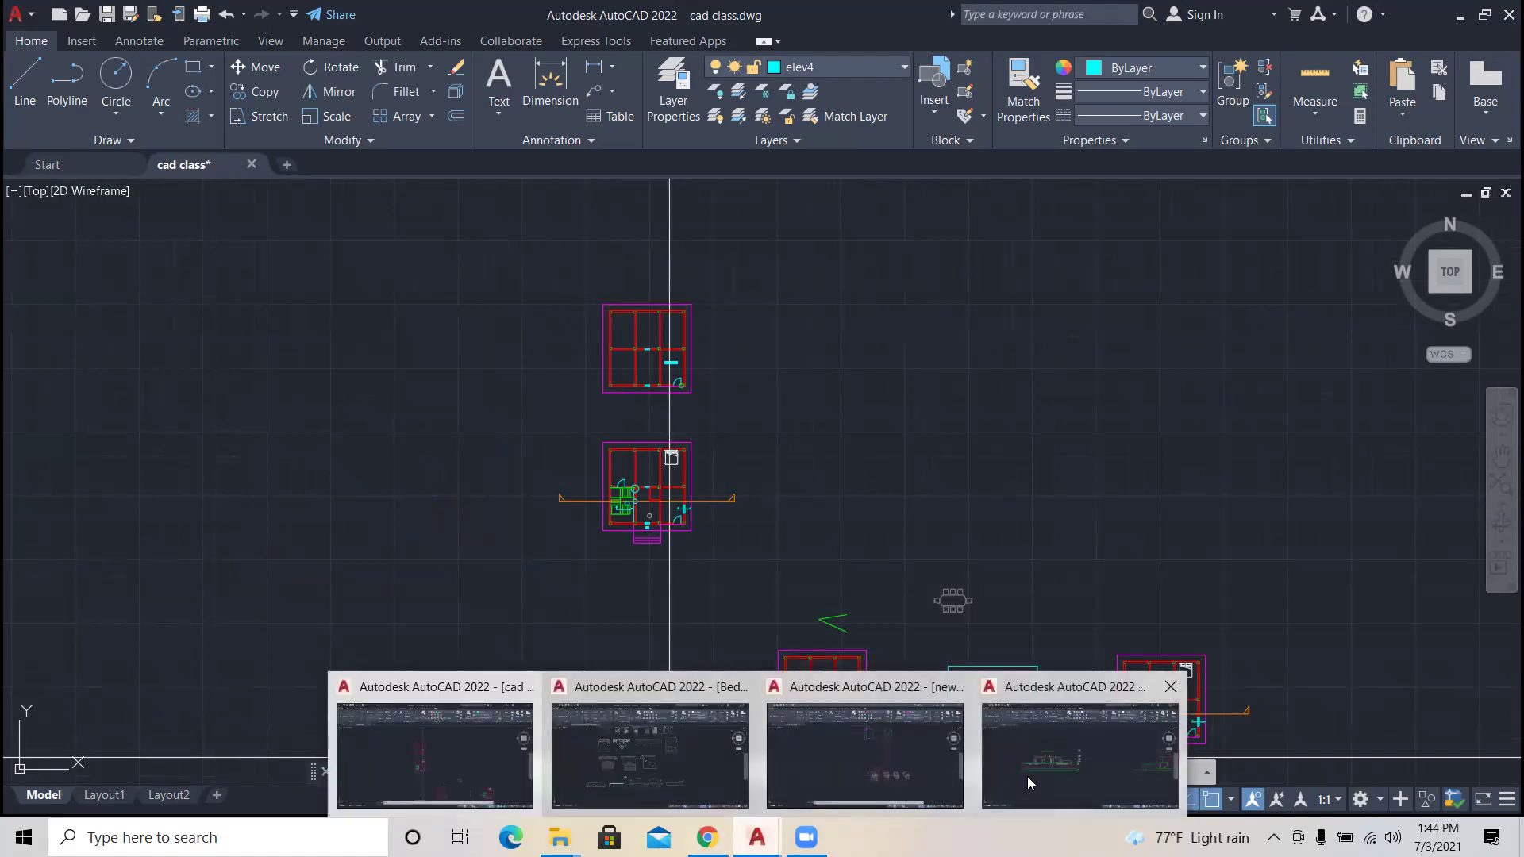
left_click(893, 767)
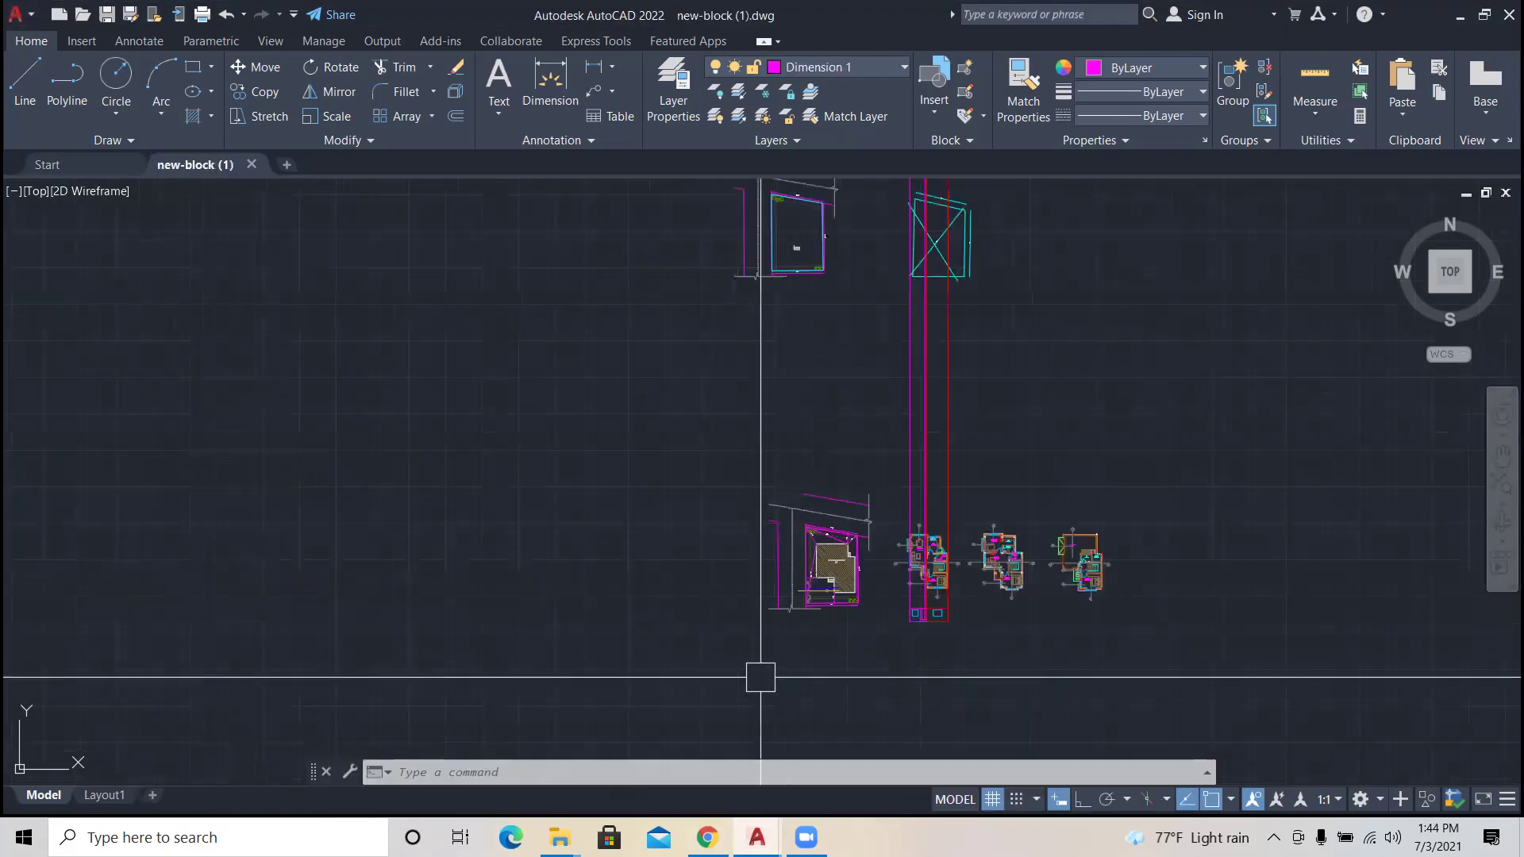
scroll(794, 585, "down", 2)
scroll(849, 587, "up", 4)
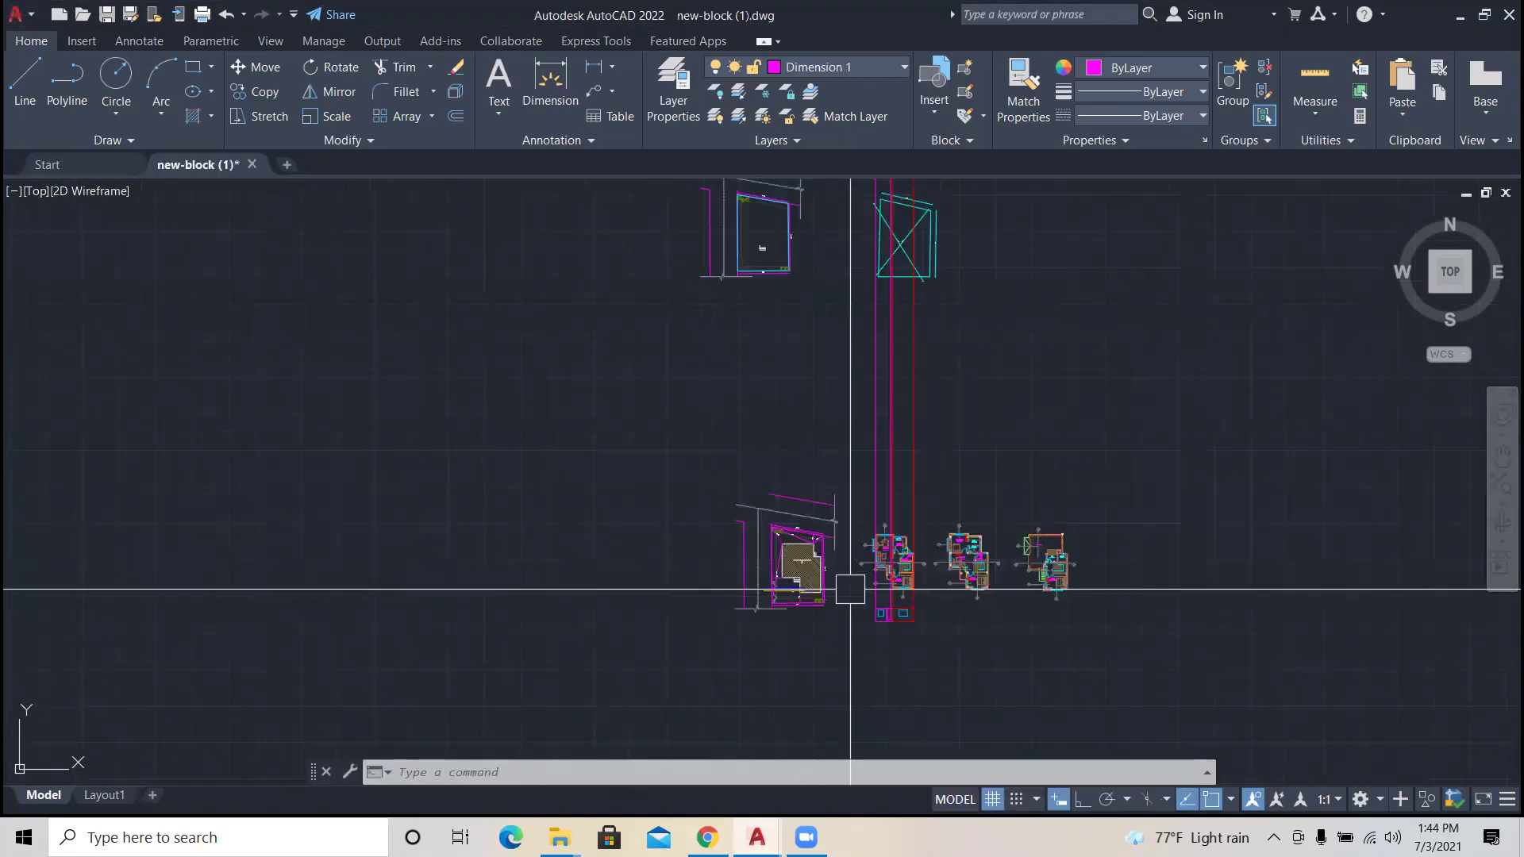
scroll(803, 499, "up", 2)
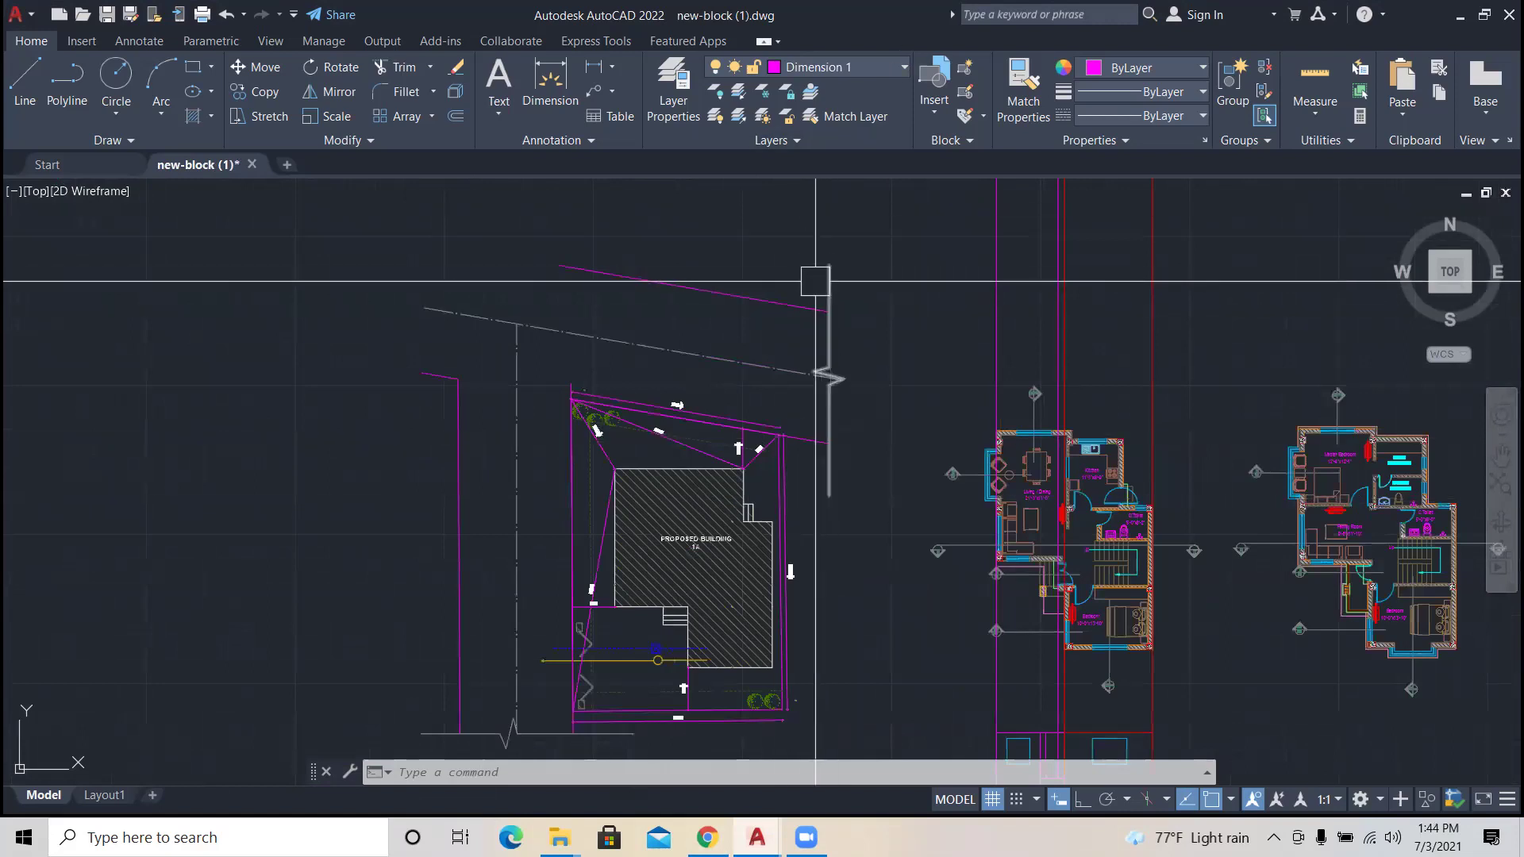
scroll(806, 381, "down", 2)
scroll(783, 492, "up", 2)
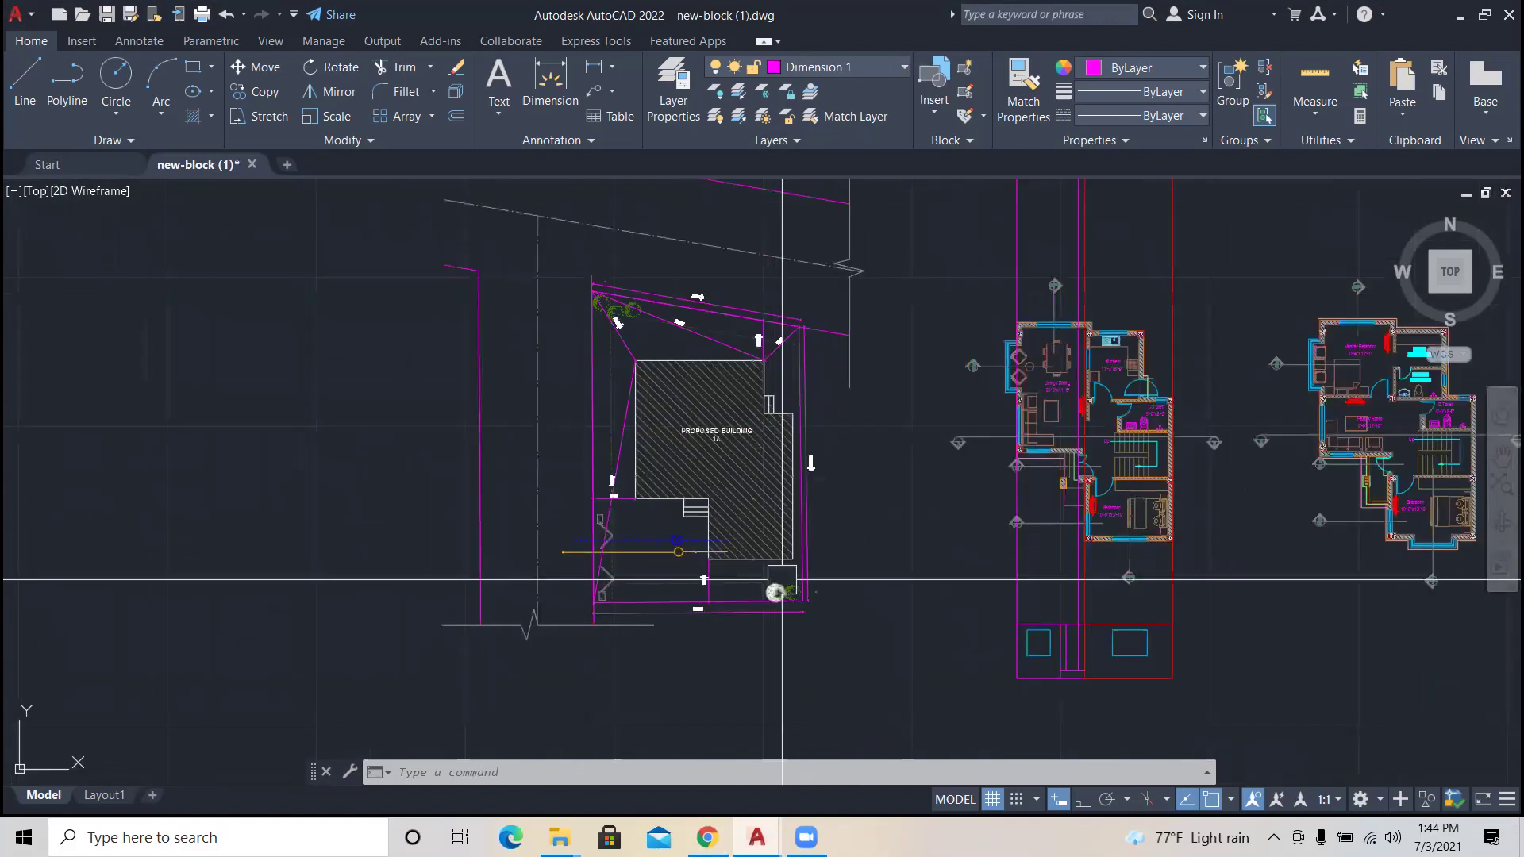
scroll(716, 521, "down", 3)
key("Escape")
key("Escape")
key("Escape")
scroll(723, 433, "up", 3)
Step: Turn on the layers dimension center - 8 and dimension element- 8, making dimension element- 8 the current layer
left_click(893, 69)
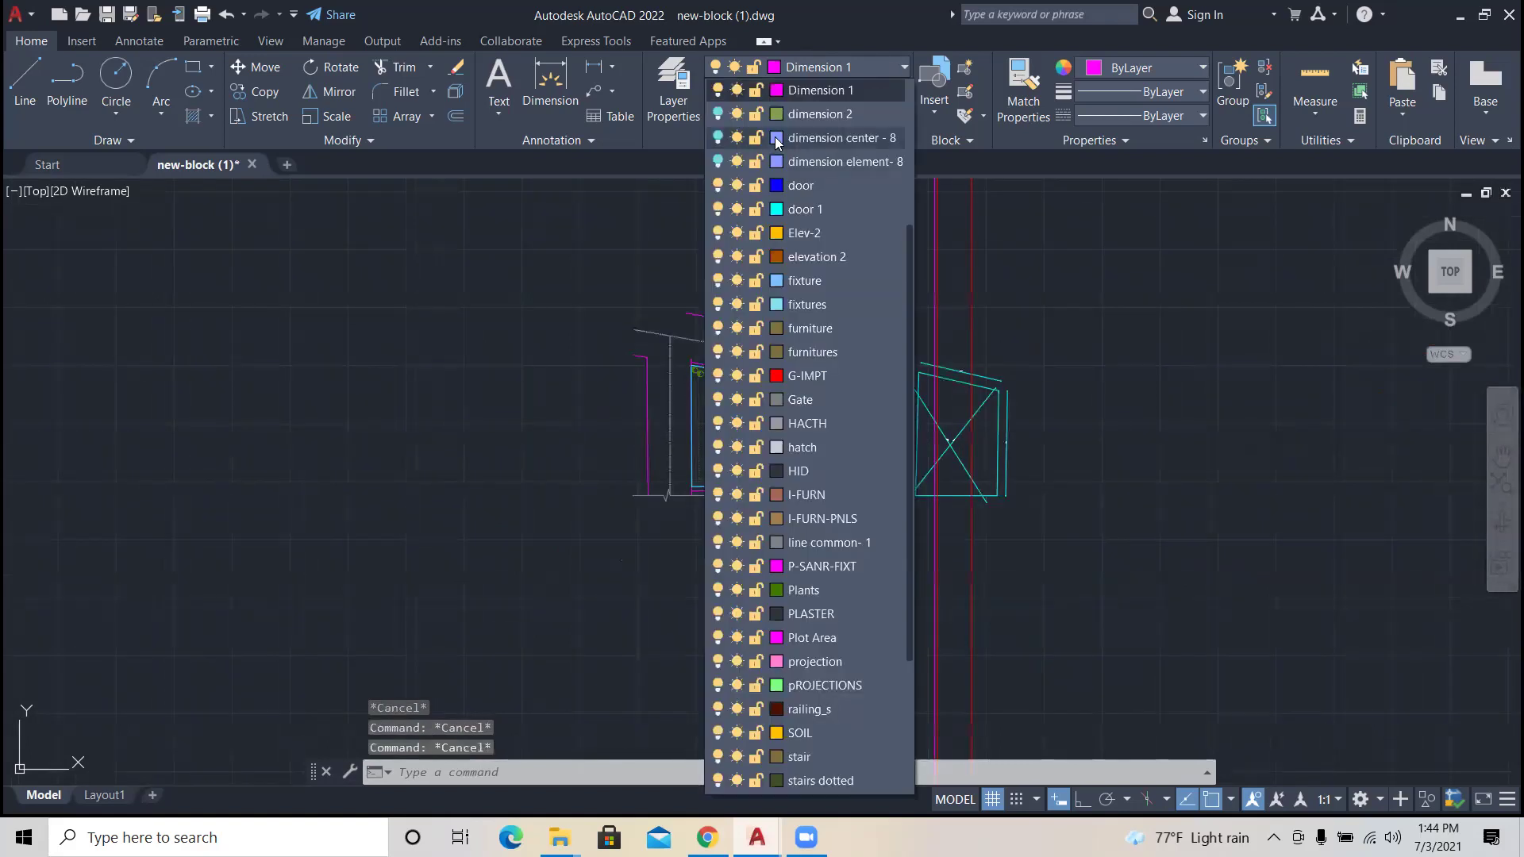
left_click(718, 138)
left_click(718, 162)
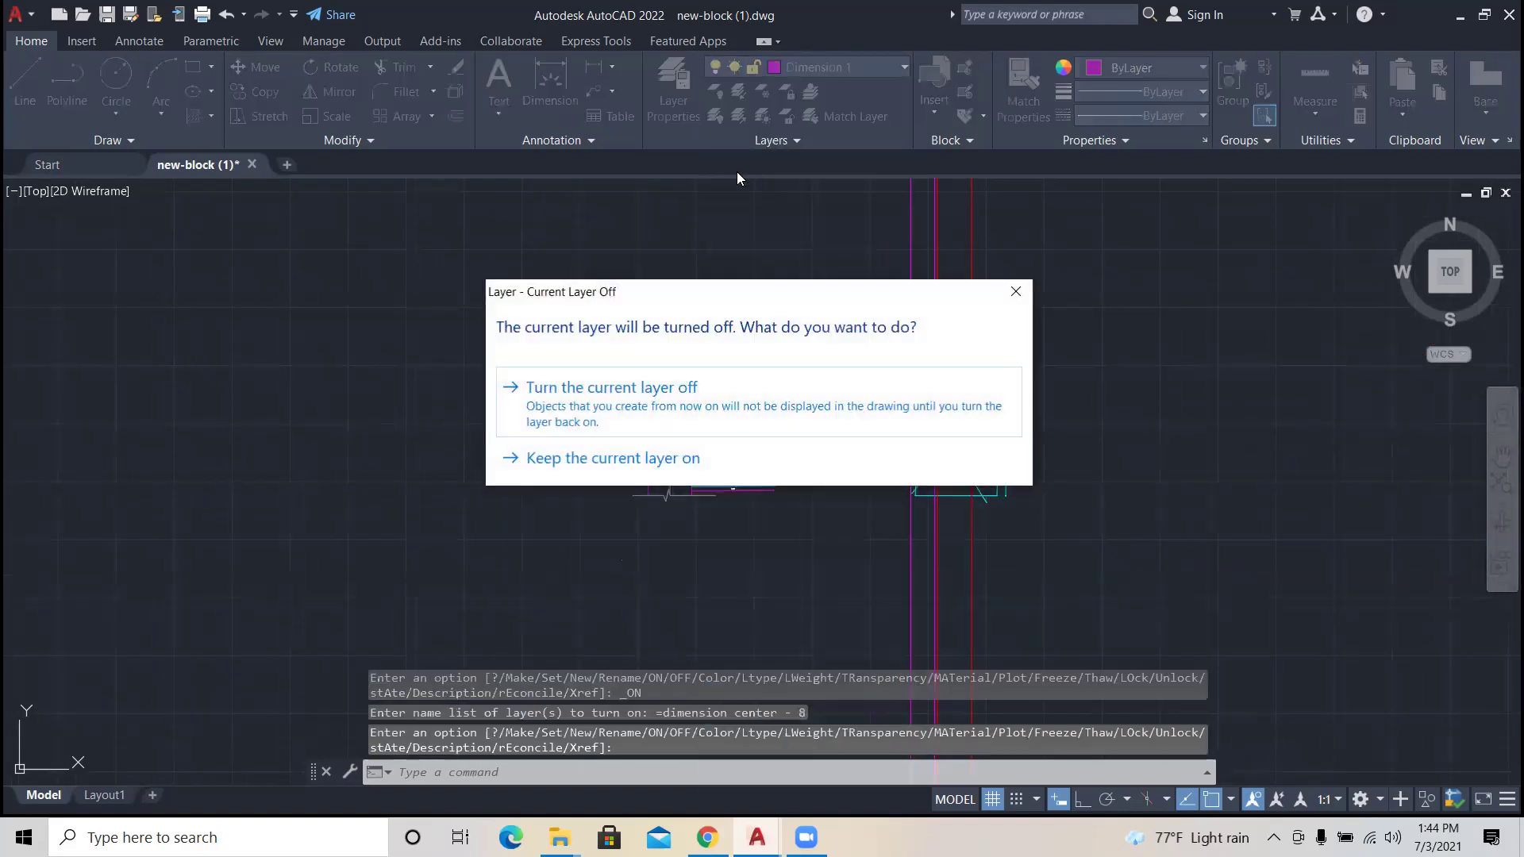
left_click(693, 461)
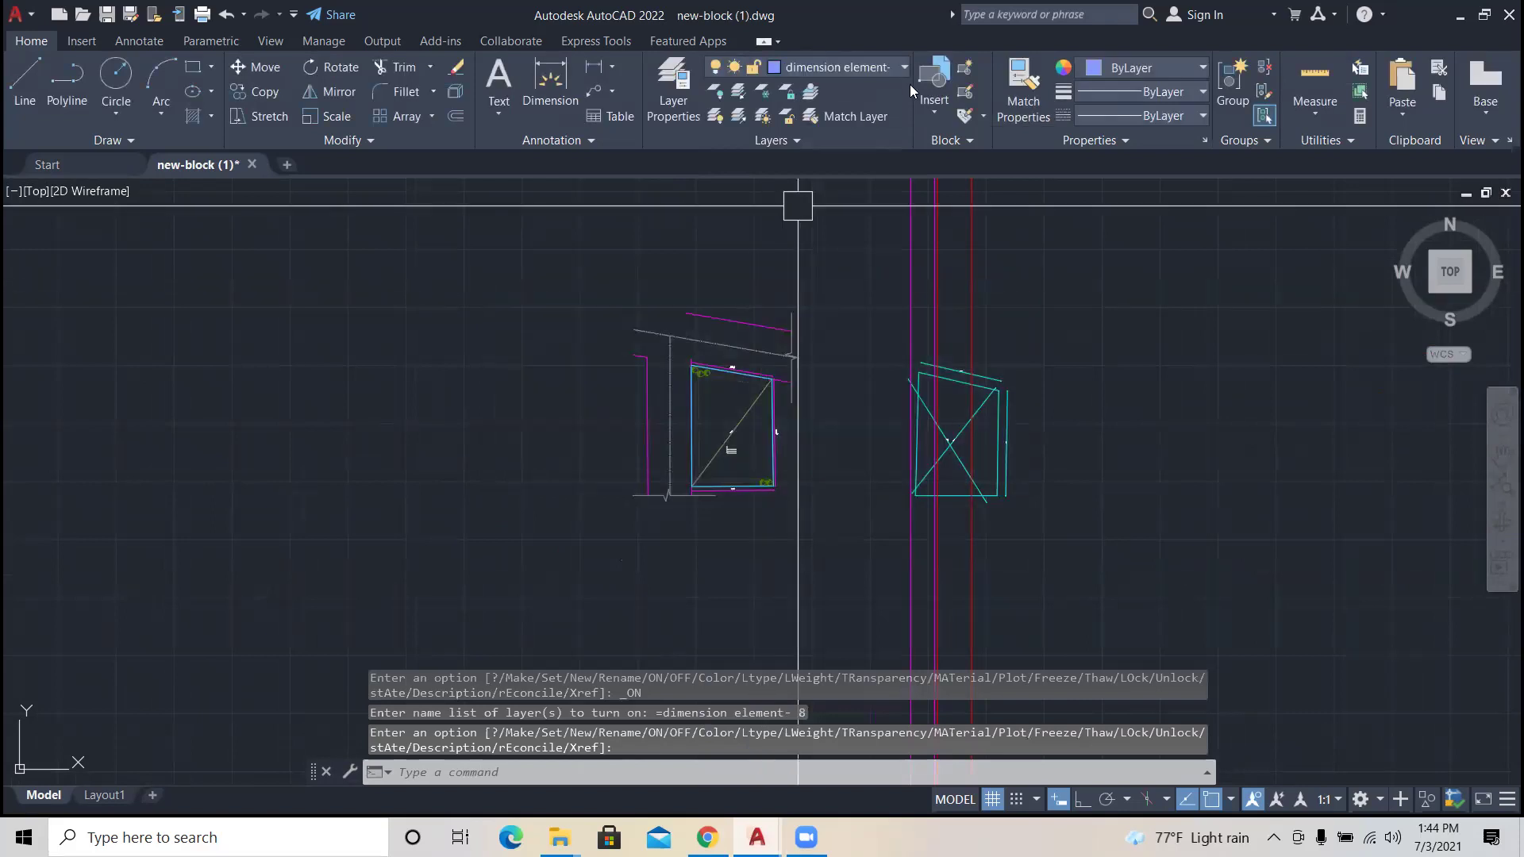
Step: Examine the lower site plan around the proposed building and its diagonal plot dimension
key("Escape")
key("Escape")
scroll(765, 425, "down", 3)
scroll(775, 476, "up", 3)
scroll(778, 480, "up", 4)
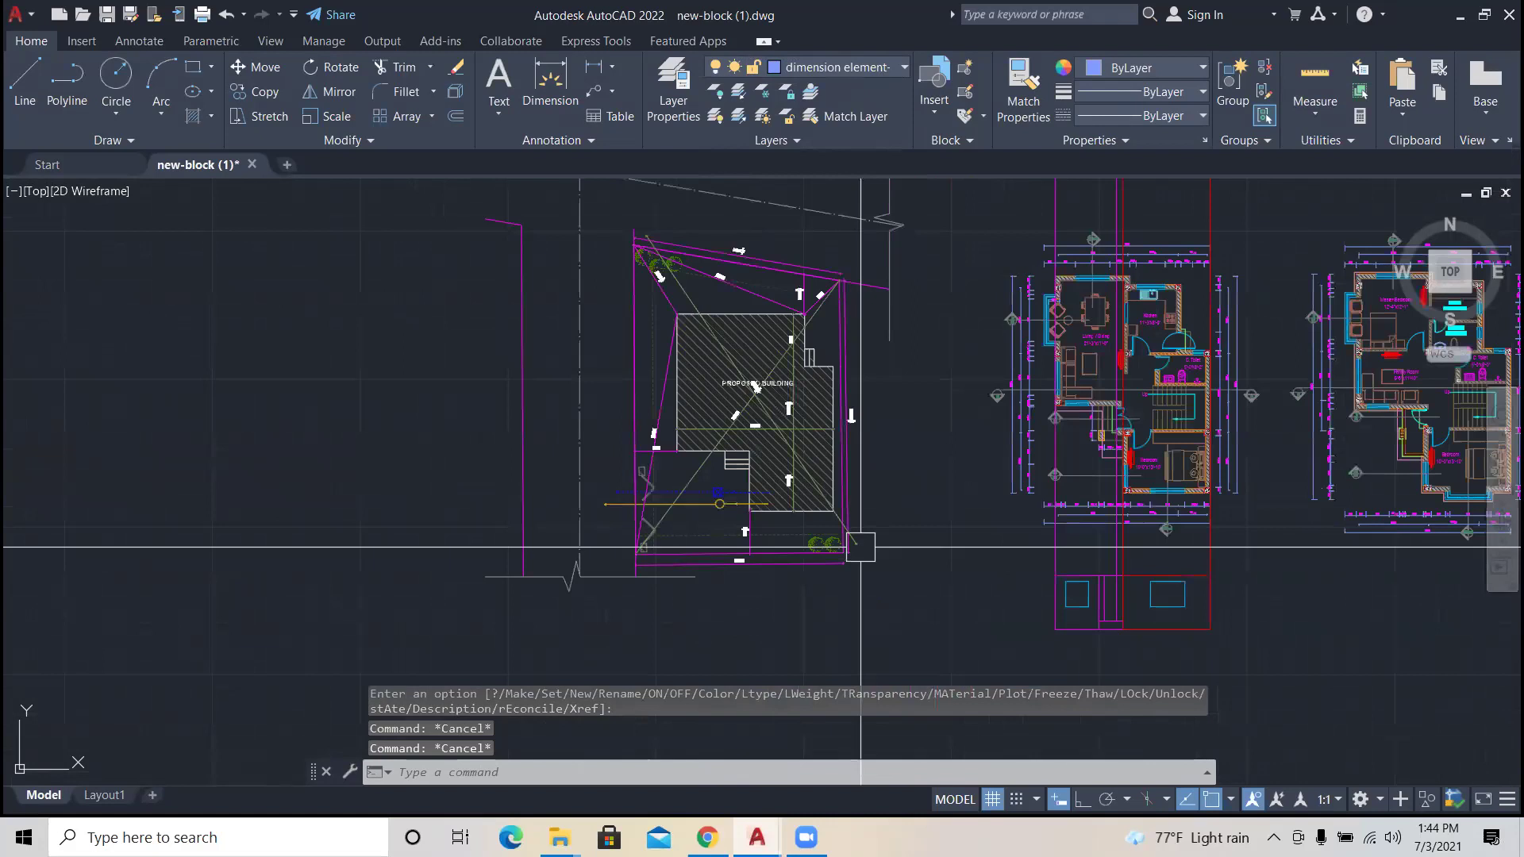
scroll(860, 547, "up", 2)
left_click(861, 544)
scroll(674, 286, "up", 4)
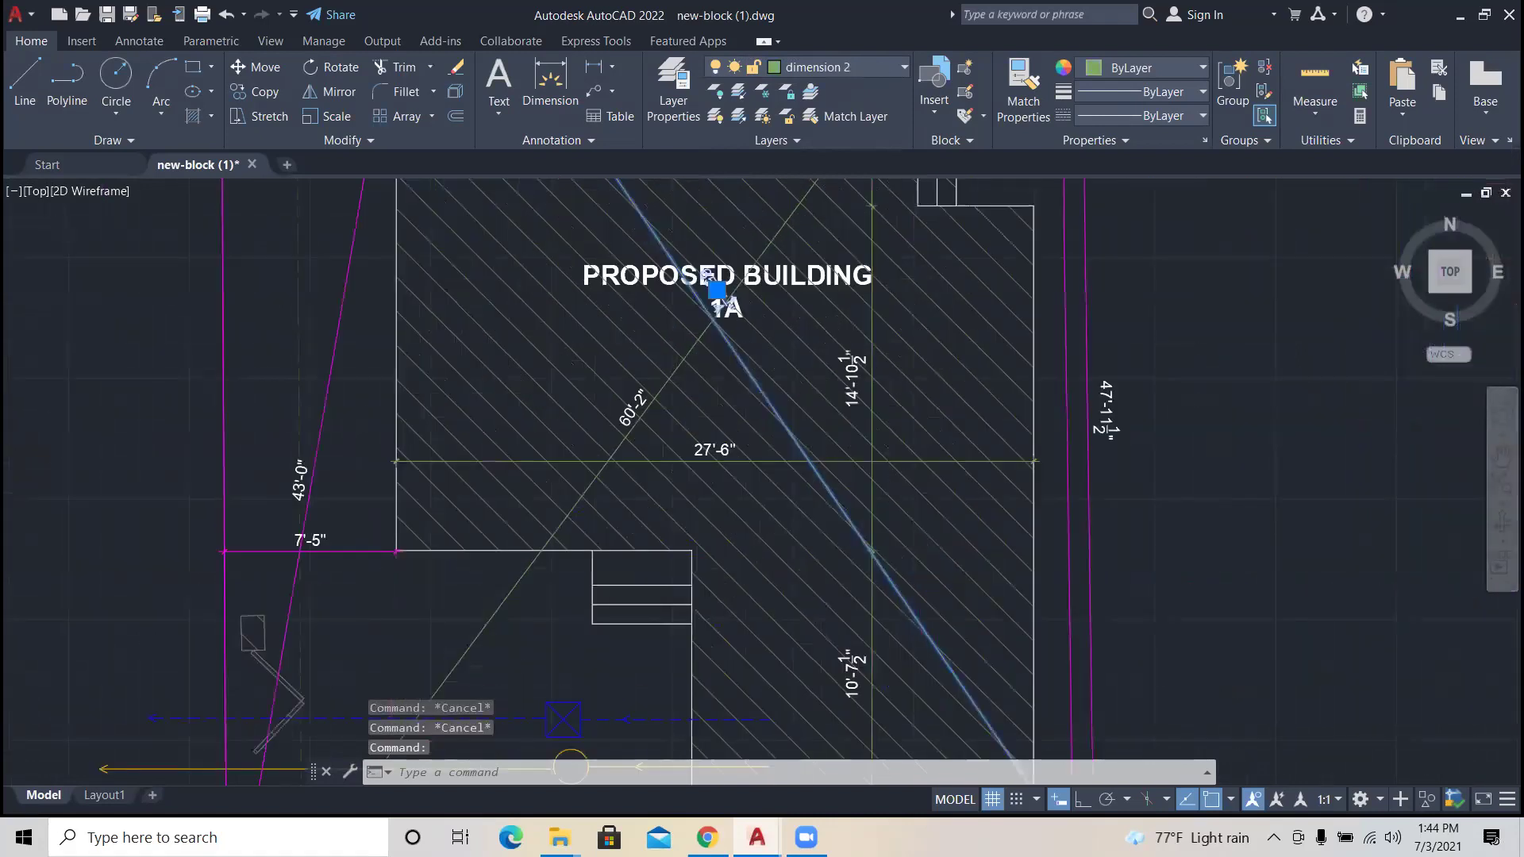
scroll(716, 290, "up", 2)
scroll(932, 566, "down", 8)
key("Escape")
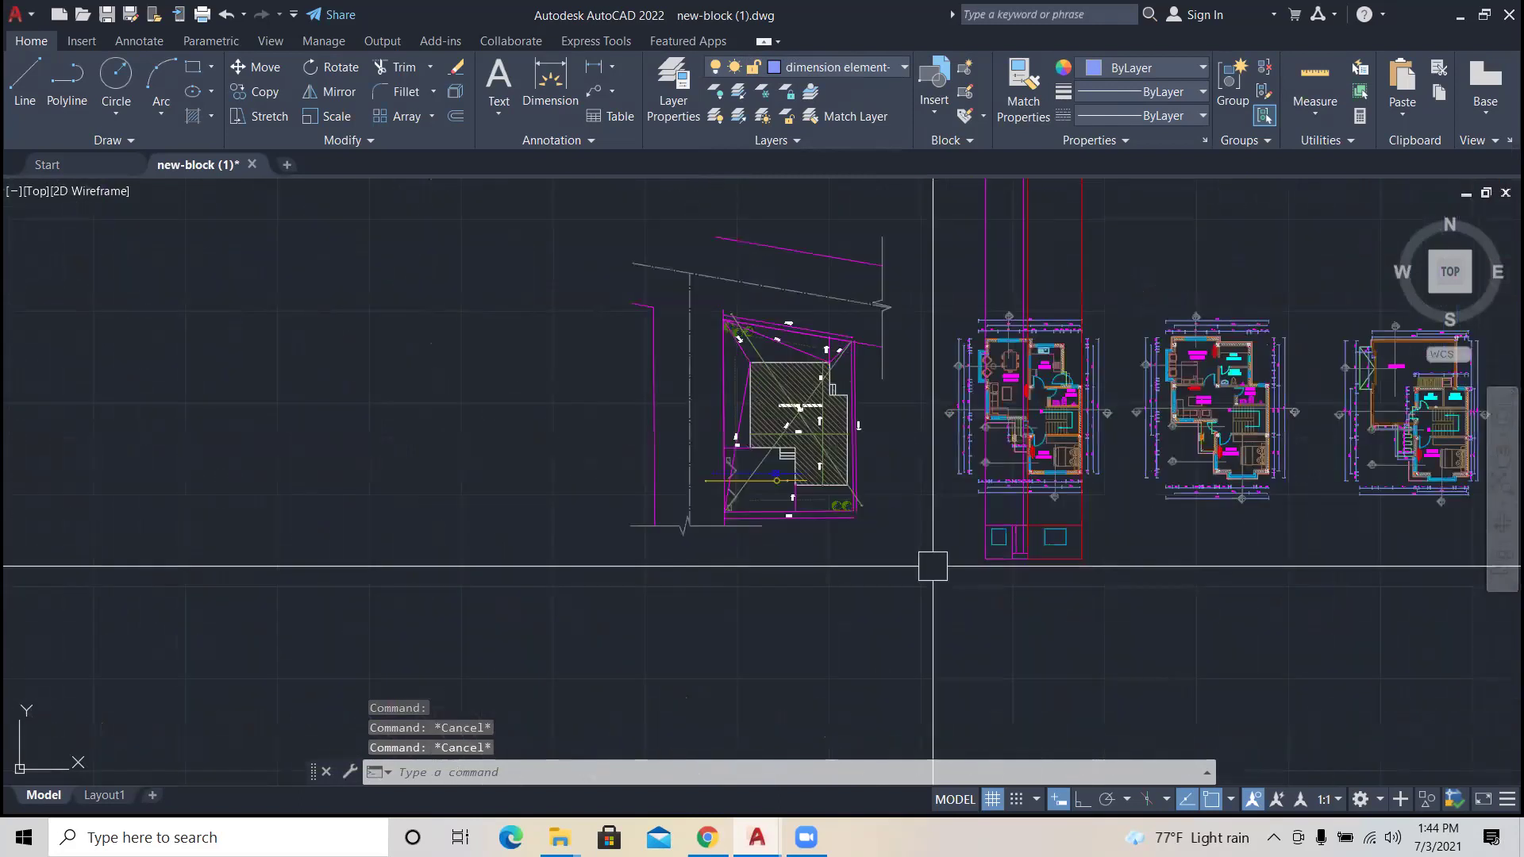
Step: Pull the lower end of the site plan's building-crossing diagonal dimension out beyond the plot corner, and erase that dimension
scroll(933, 566, "up", 4)
left_click(827, 480)
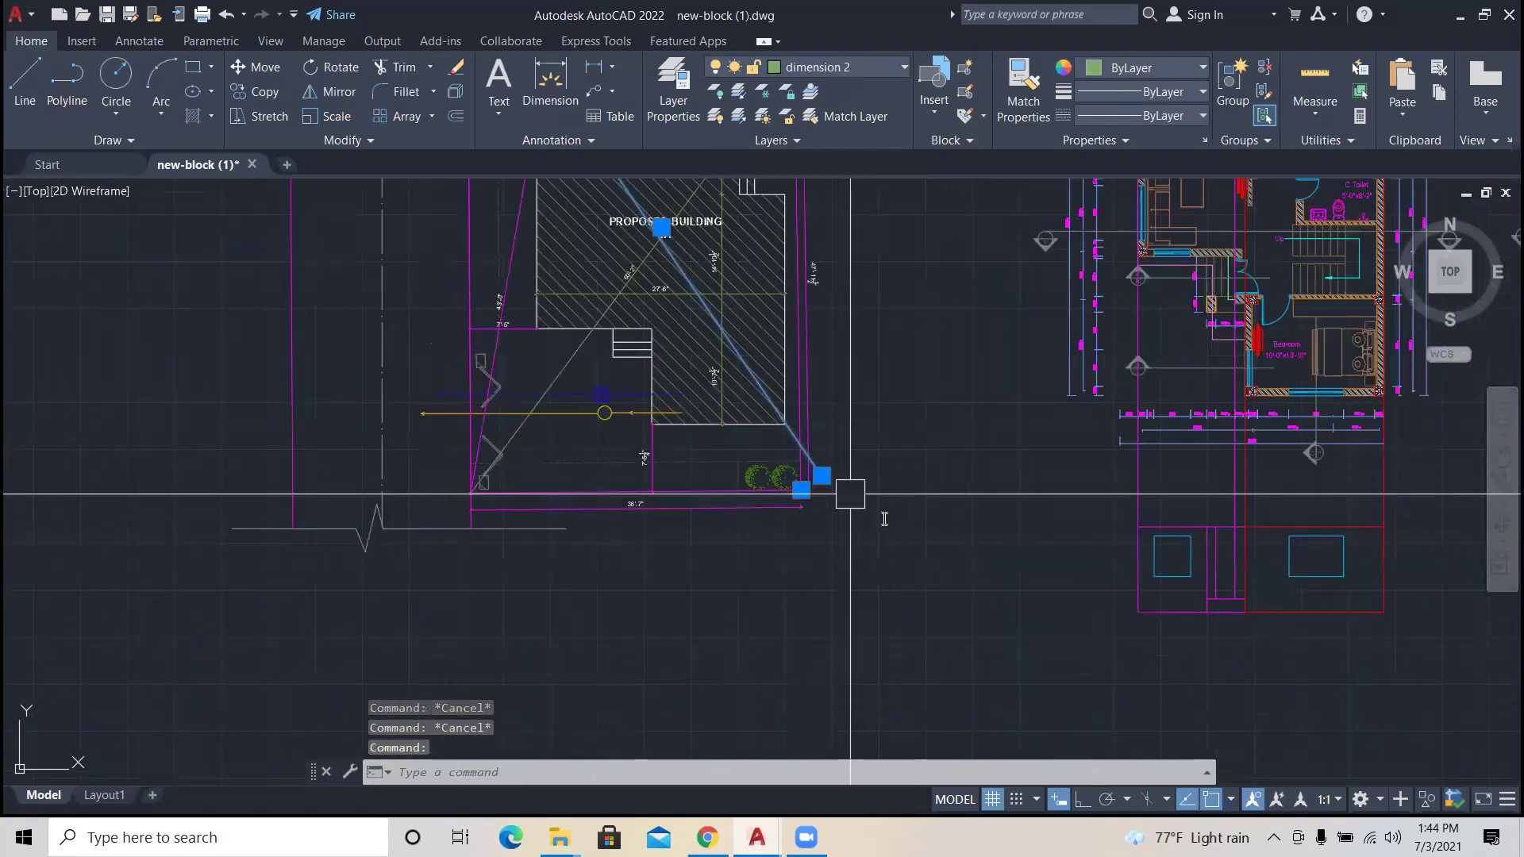
left_click(821, 476)
left_click(1001, 616)
scroll(866, 368, "up", 4)
key("Escape")
key("Escape")
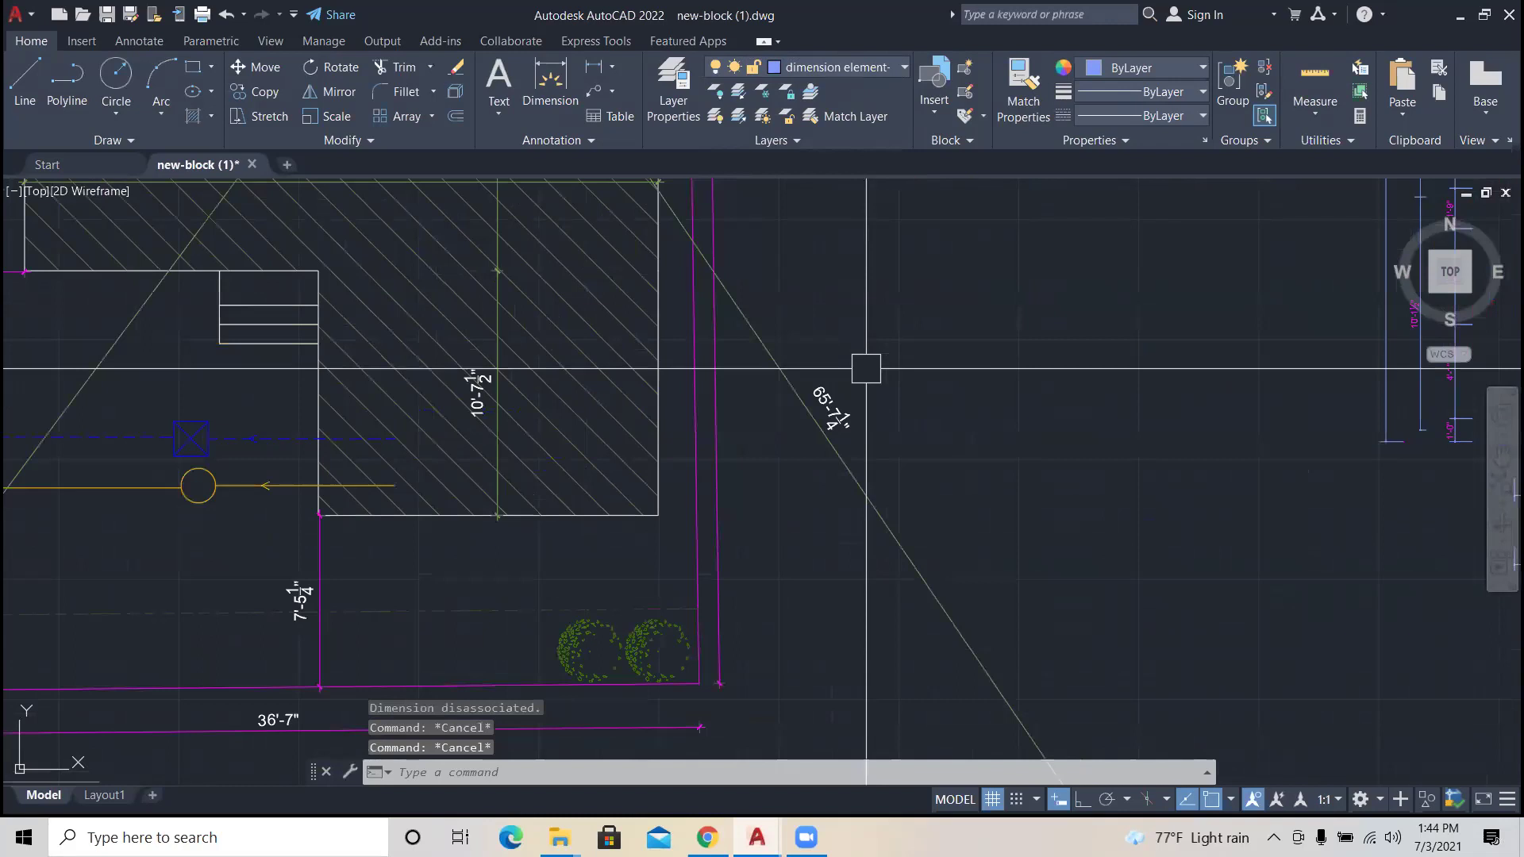
left_click(871, 487)
key("Delete")
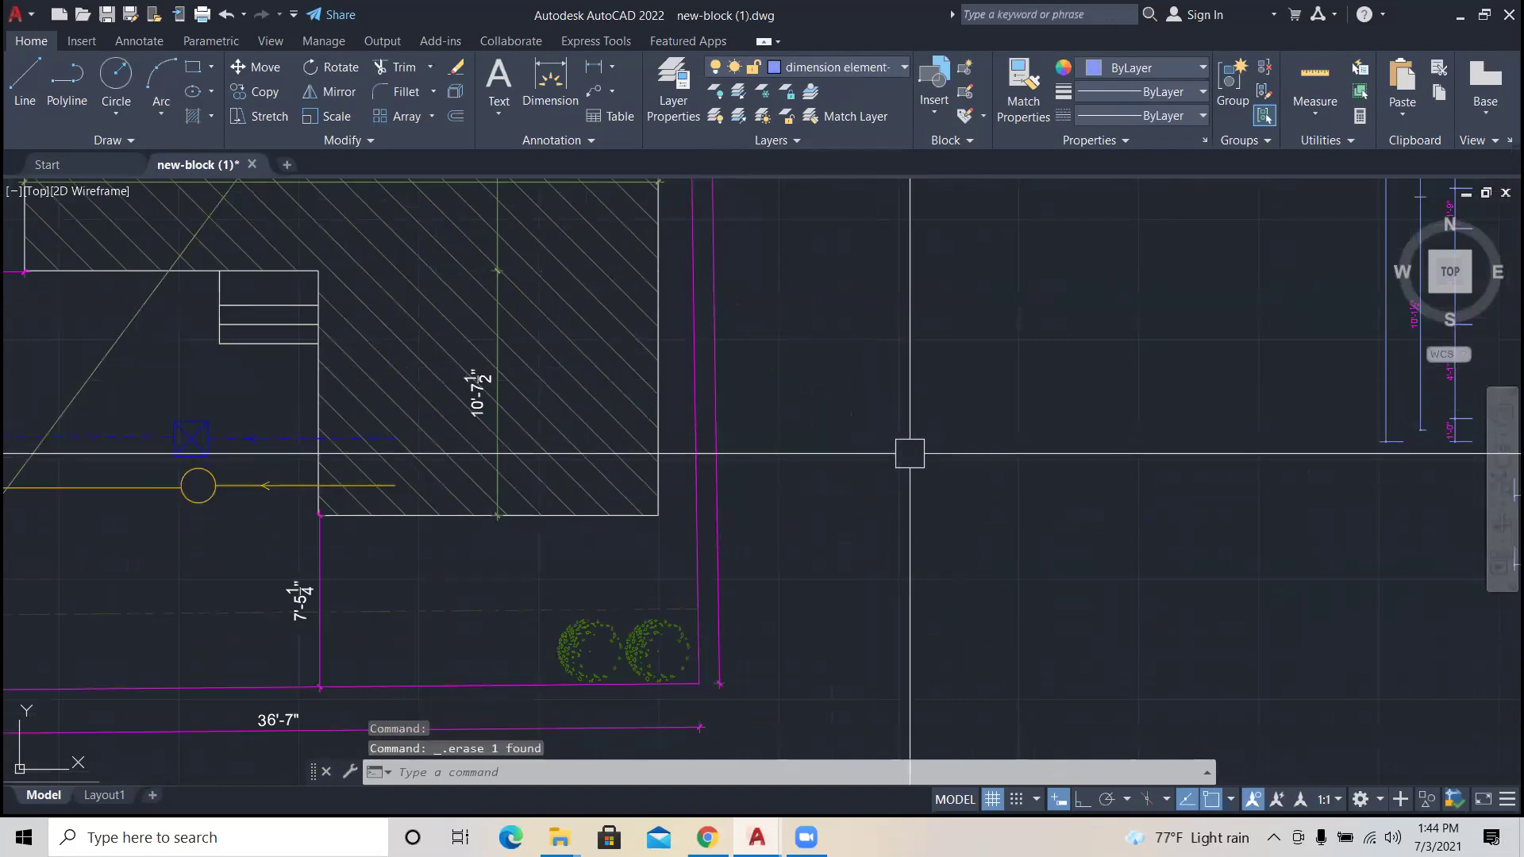
Step: Dimension the upper site plan's plot diagonal from its northwest corner to its southeast corner, with the dimension line on the diagonal
scroll(910, 453, "down", 6)
scroll(853, 369, "down", 3)
scroll(833, 326, "down", 5)
scroll(826, 270, "up", 5)
key("Escape")
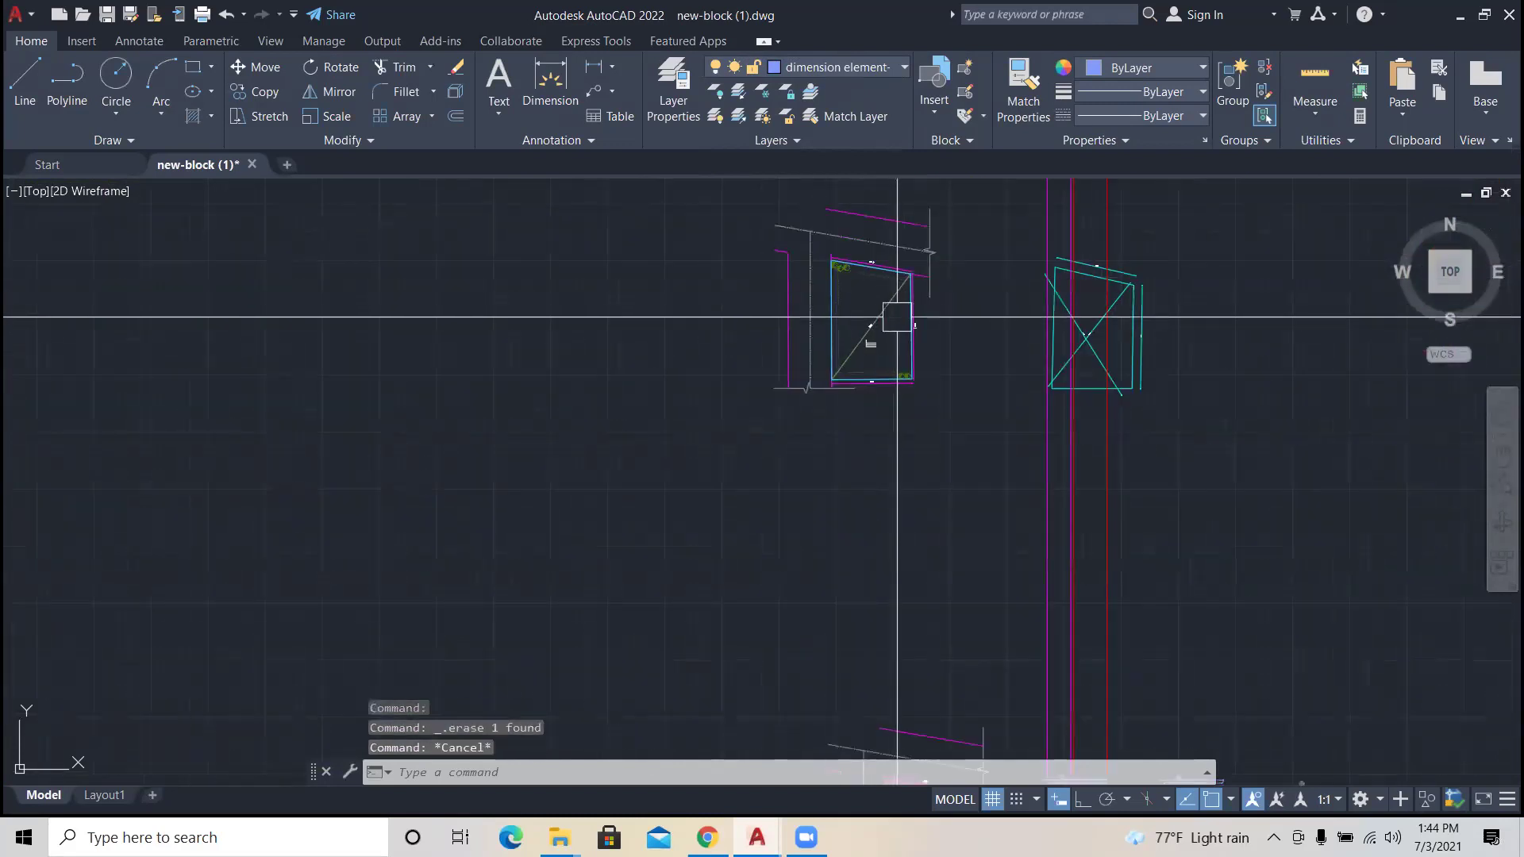
type("dim")
key("Return")
scroll(844, 278, "up", 6)
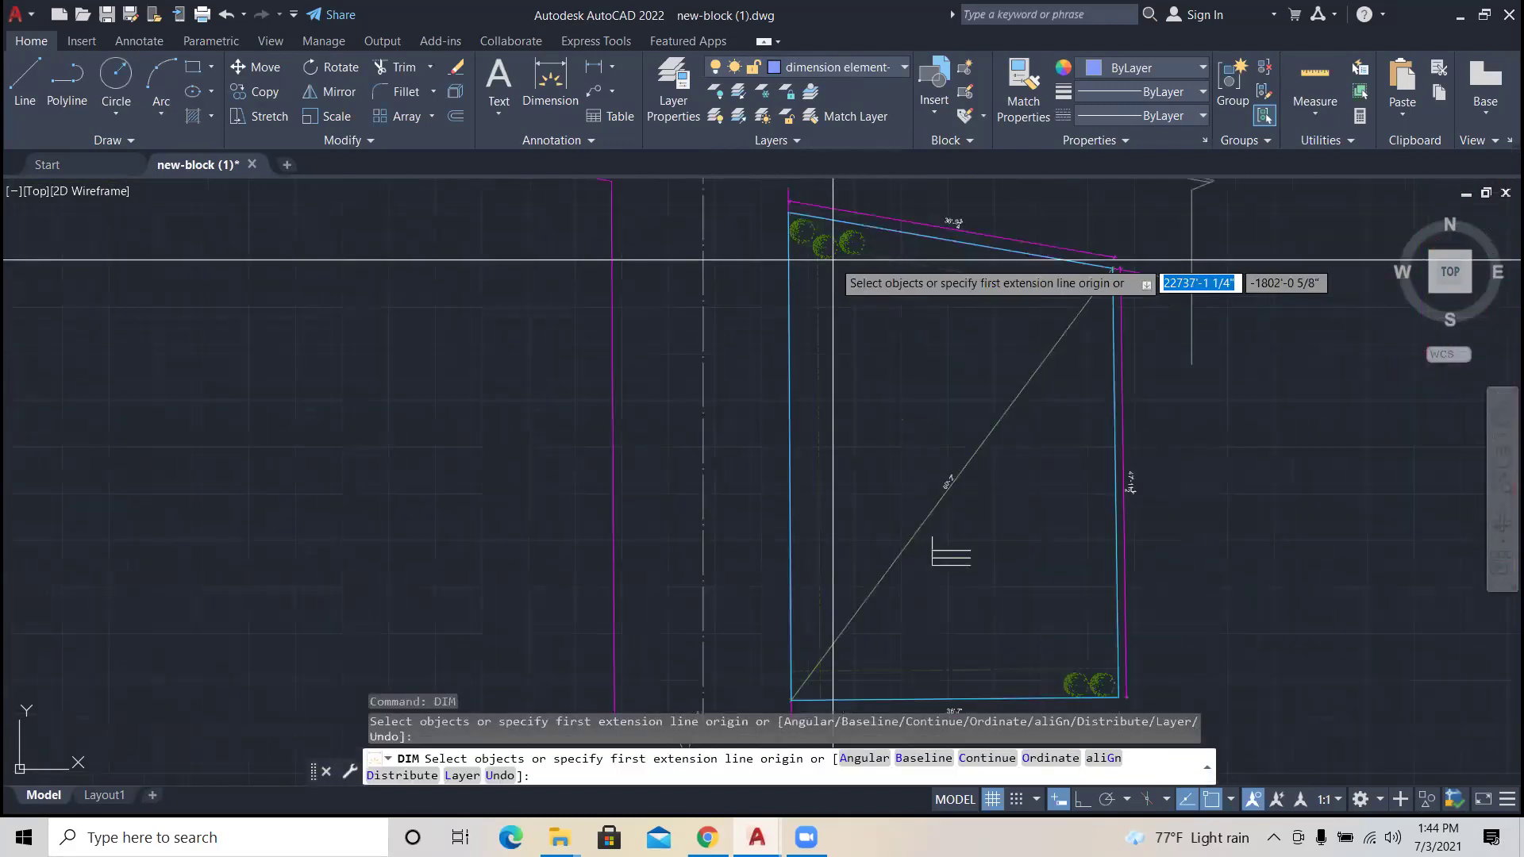
scroll(833, 260, "up", 2)
left_click(826, 256)
scroll(845, 282, "down", 2)
scroll(845, 282, "down", 1)
scroll(1038, 565, "up", 7)
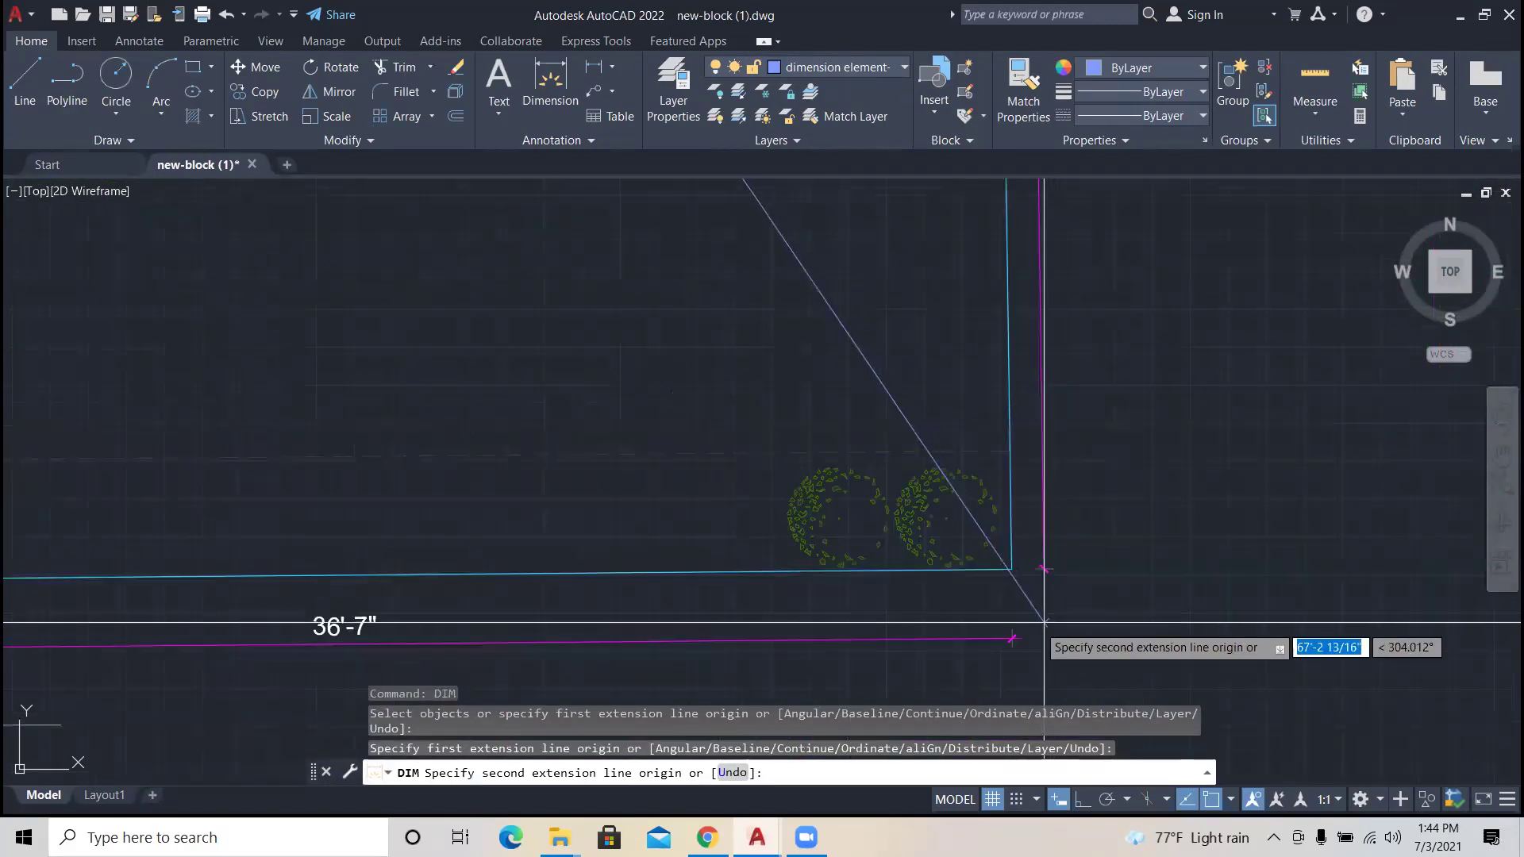
left_click(1011, 569)
left_click(1011, 638)
scroll(1004, 603, "down", 5)
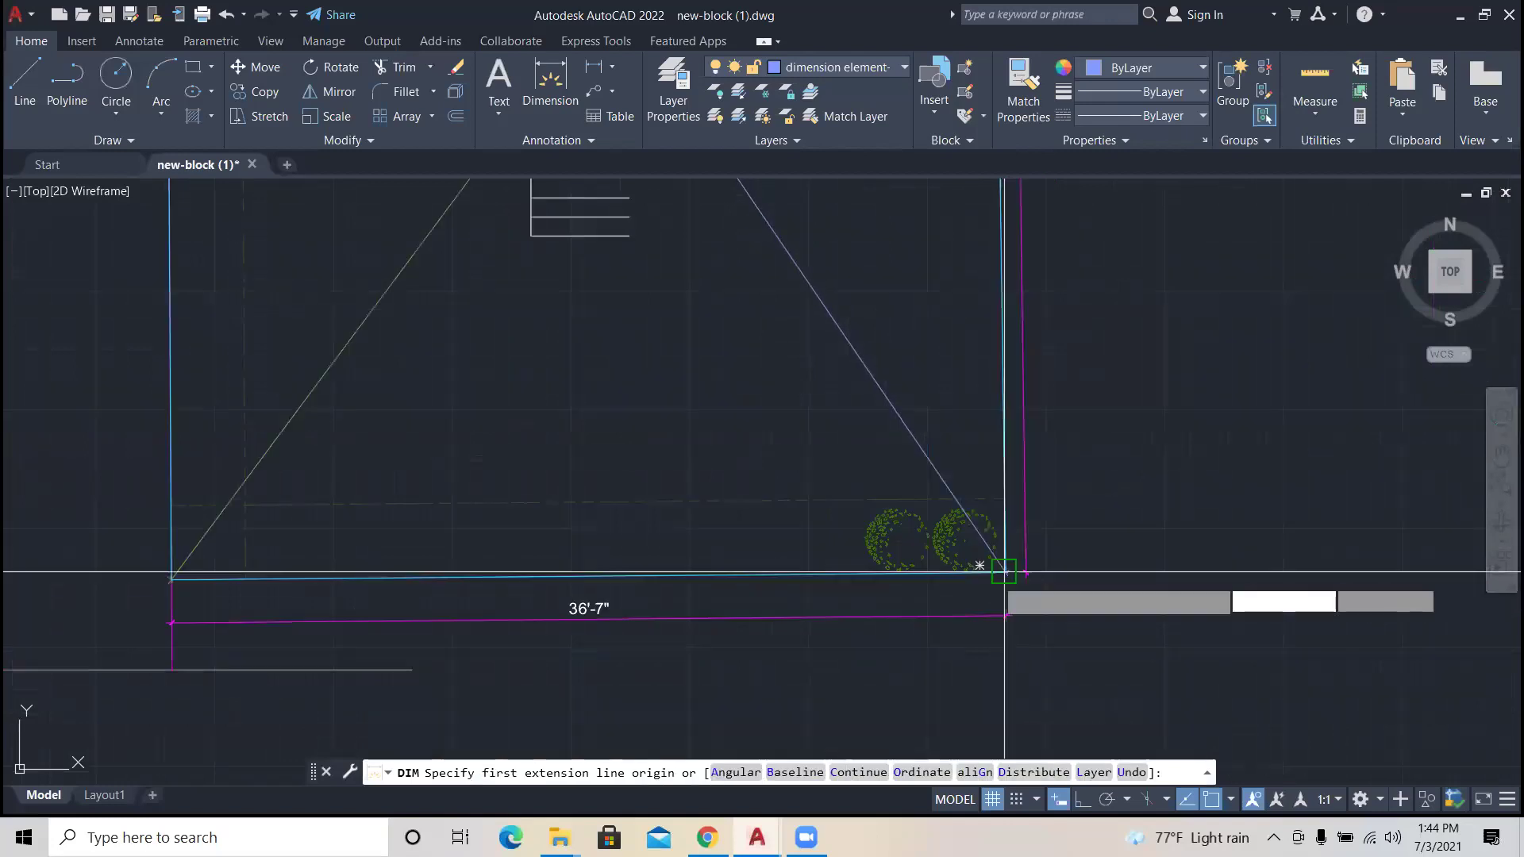
key("Escape")
Step: Erase the opposite diagonal dimension, which rises from the plot's southwest corner to its northeast corner, in the upper site plan
left_click(913, 386)
scroll(855, 484, "up", 2)
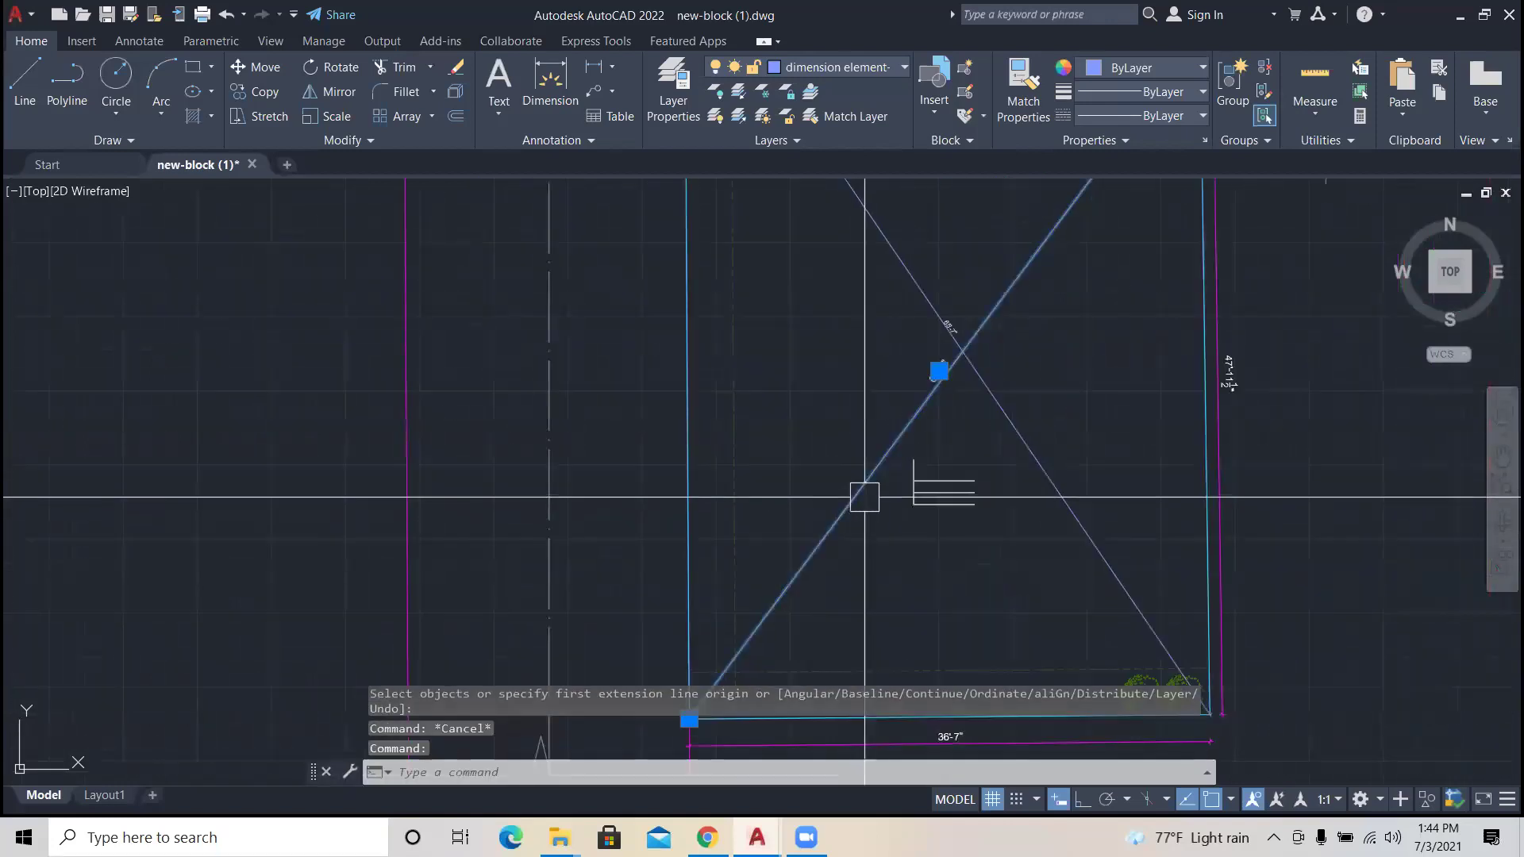
key("Delete")
scroll(978, 345, "down", 2)
scroll(978, 344, "up", 5)
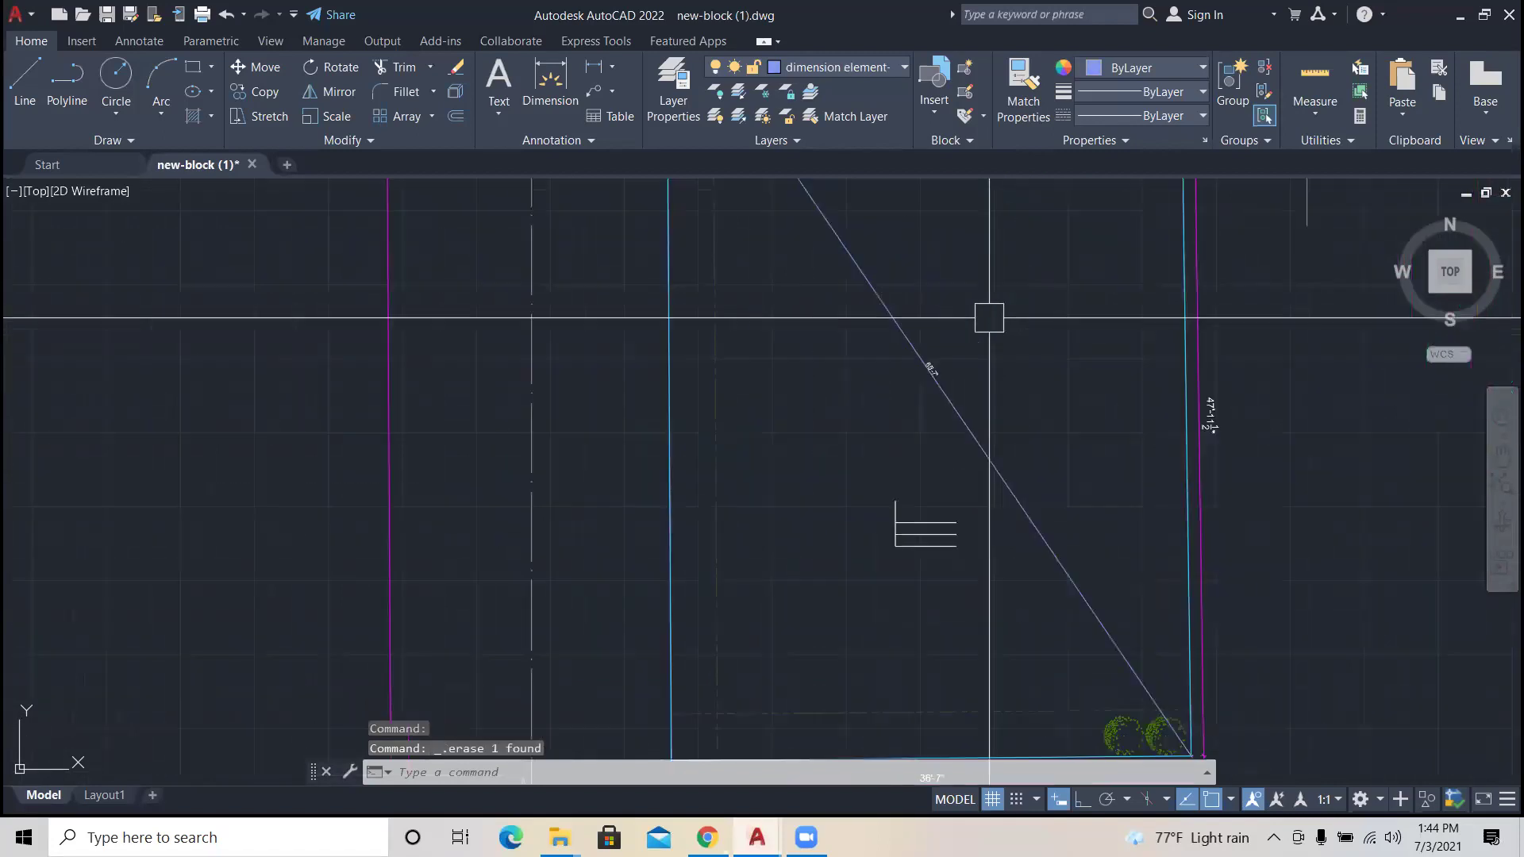
Step: Examine the remaining diagonal dimension and its text across the upper site plan's plot
left_click(974, 416)
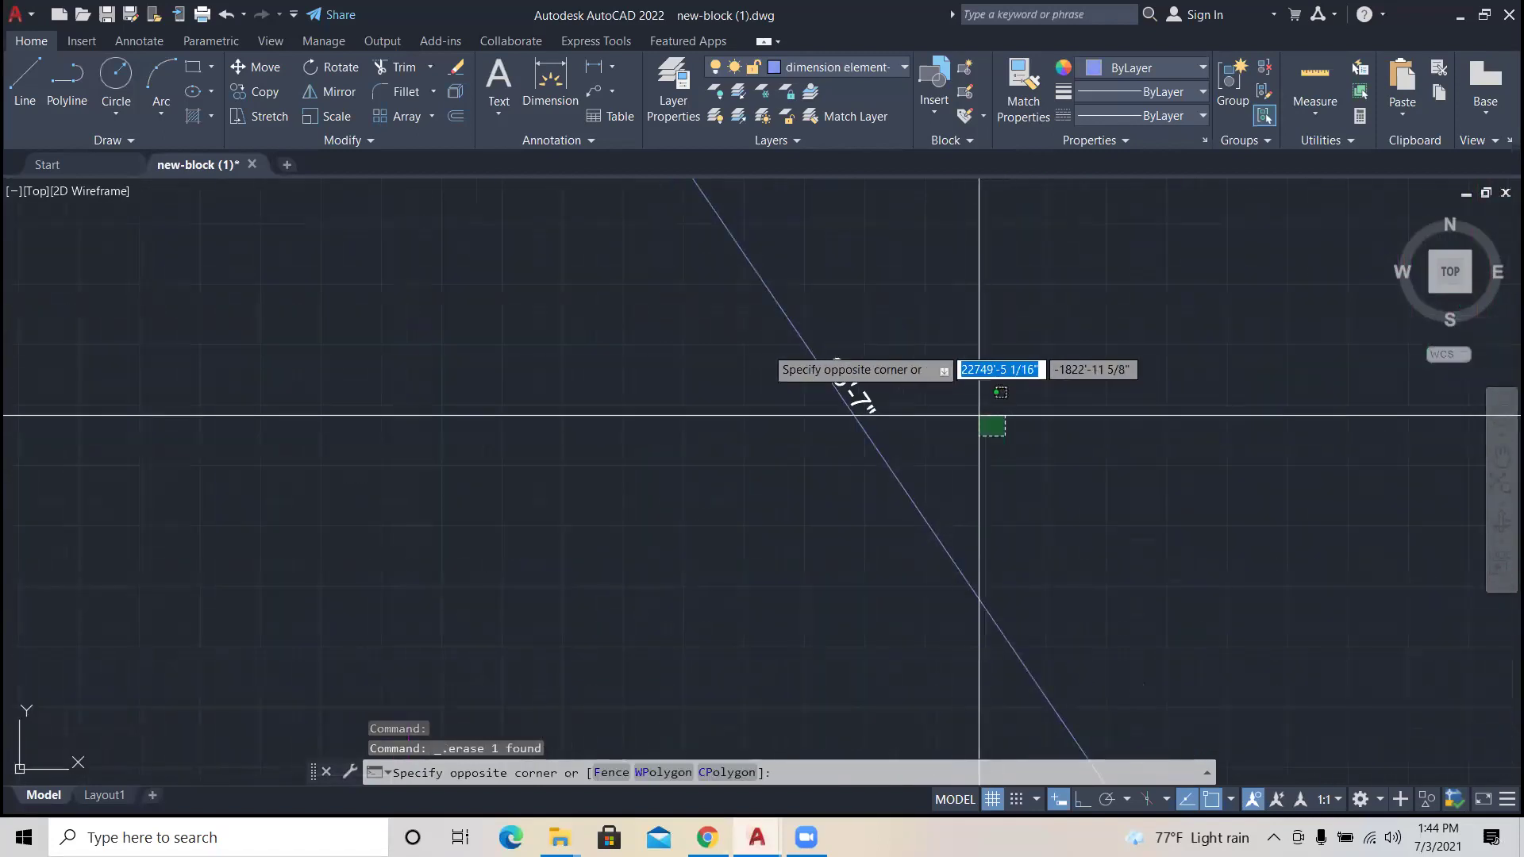
left_click(802, 388)
scroll(800, 384, "down", 4)
key("Escape")
key("Escape")
key("Escape")
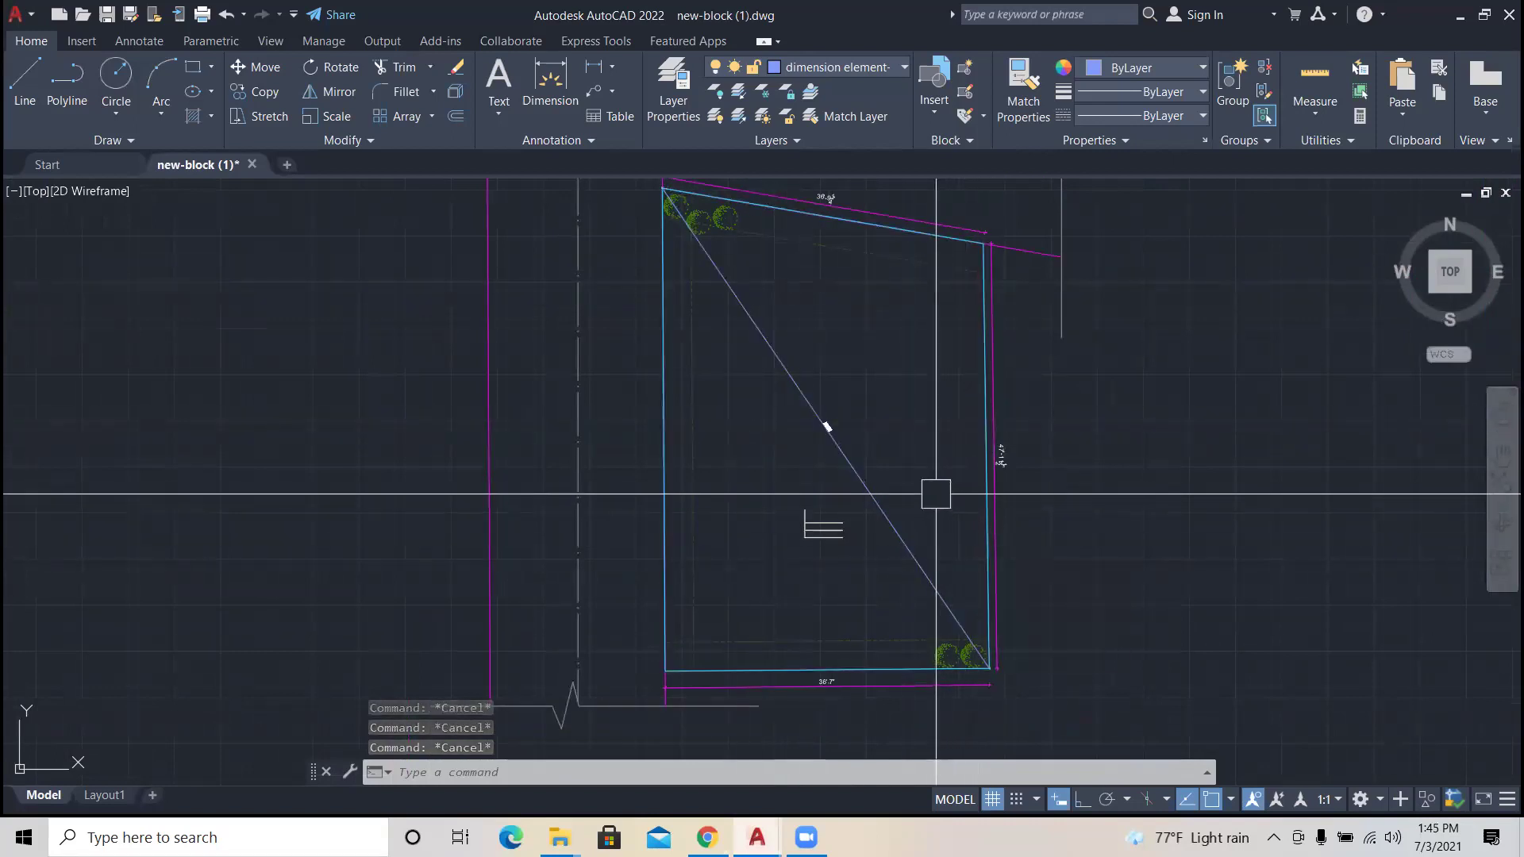
left_click(865, 452)
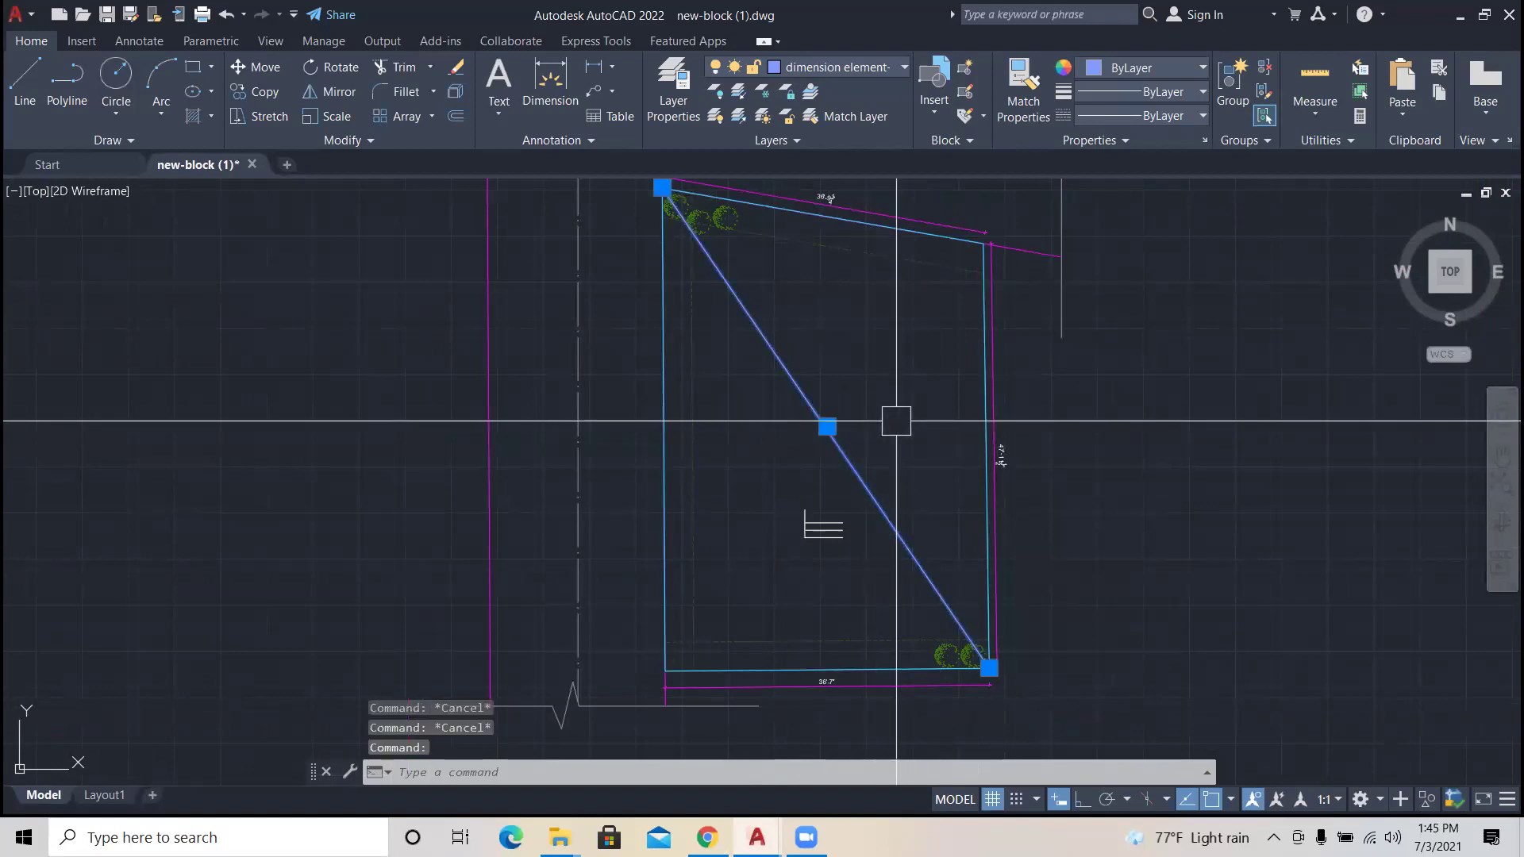
key("Escape")
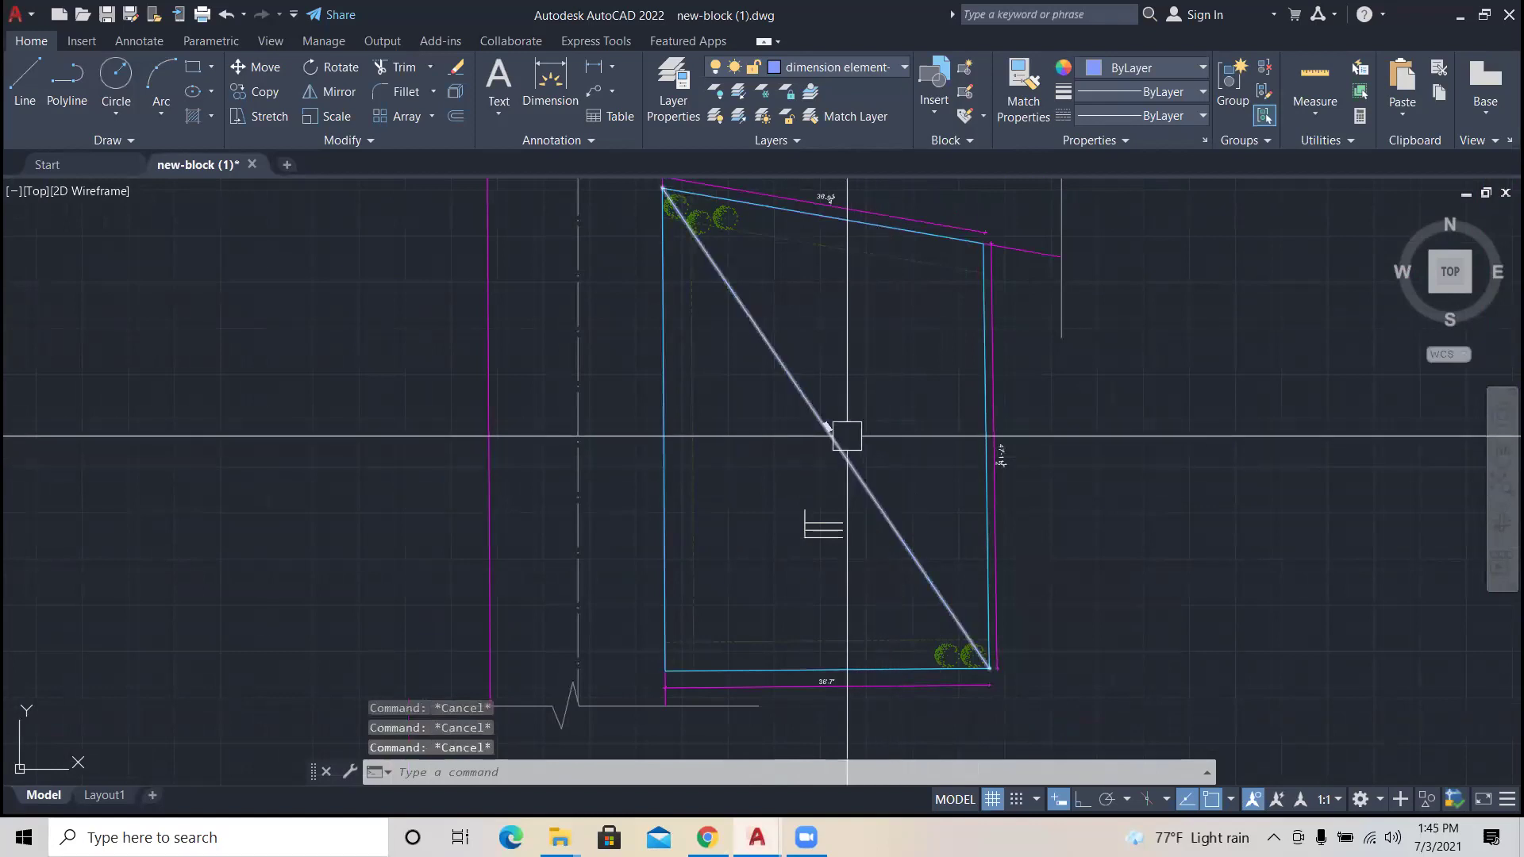
scroll(840, 436, "up", 4)
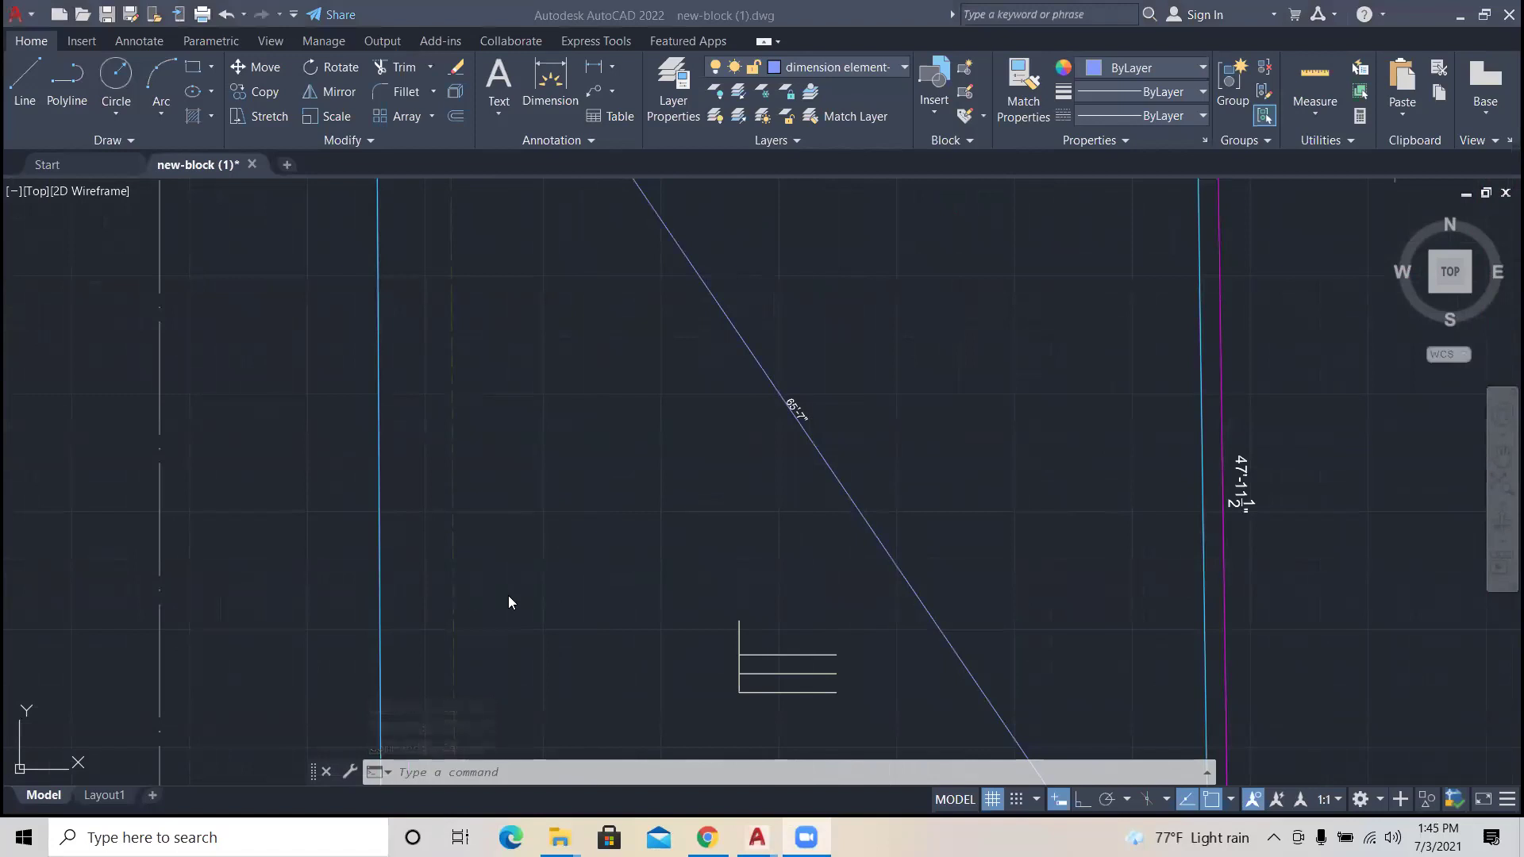
scroll(738, 499, "down", 4)
left_click(756, 466)
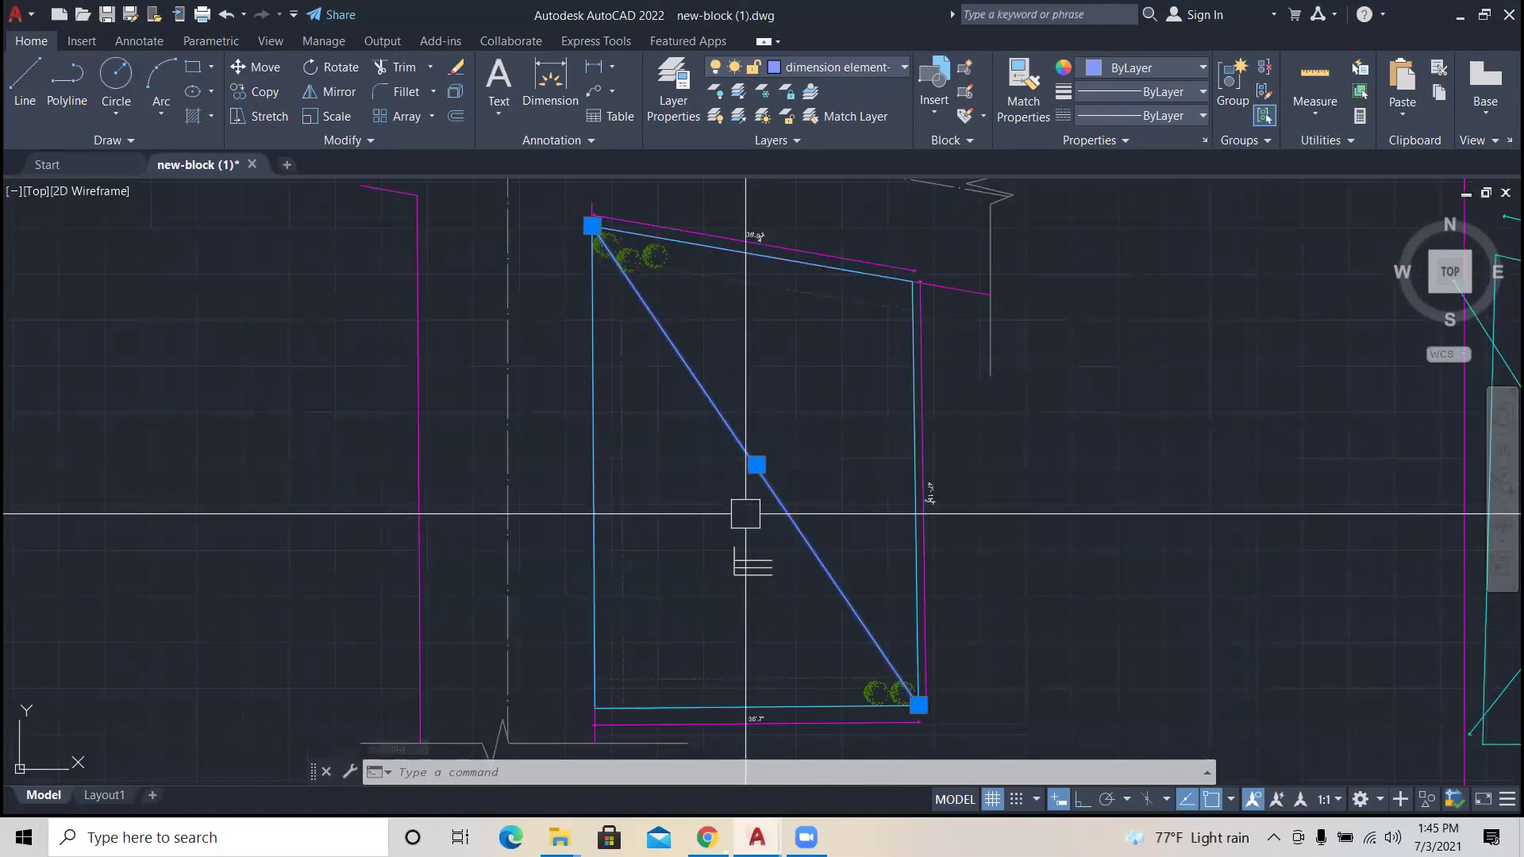
key("Escape")
key("Escape")
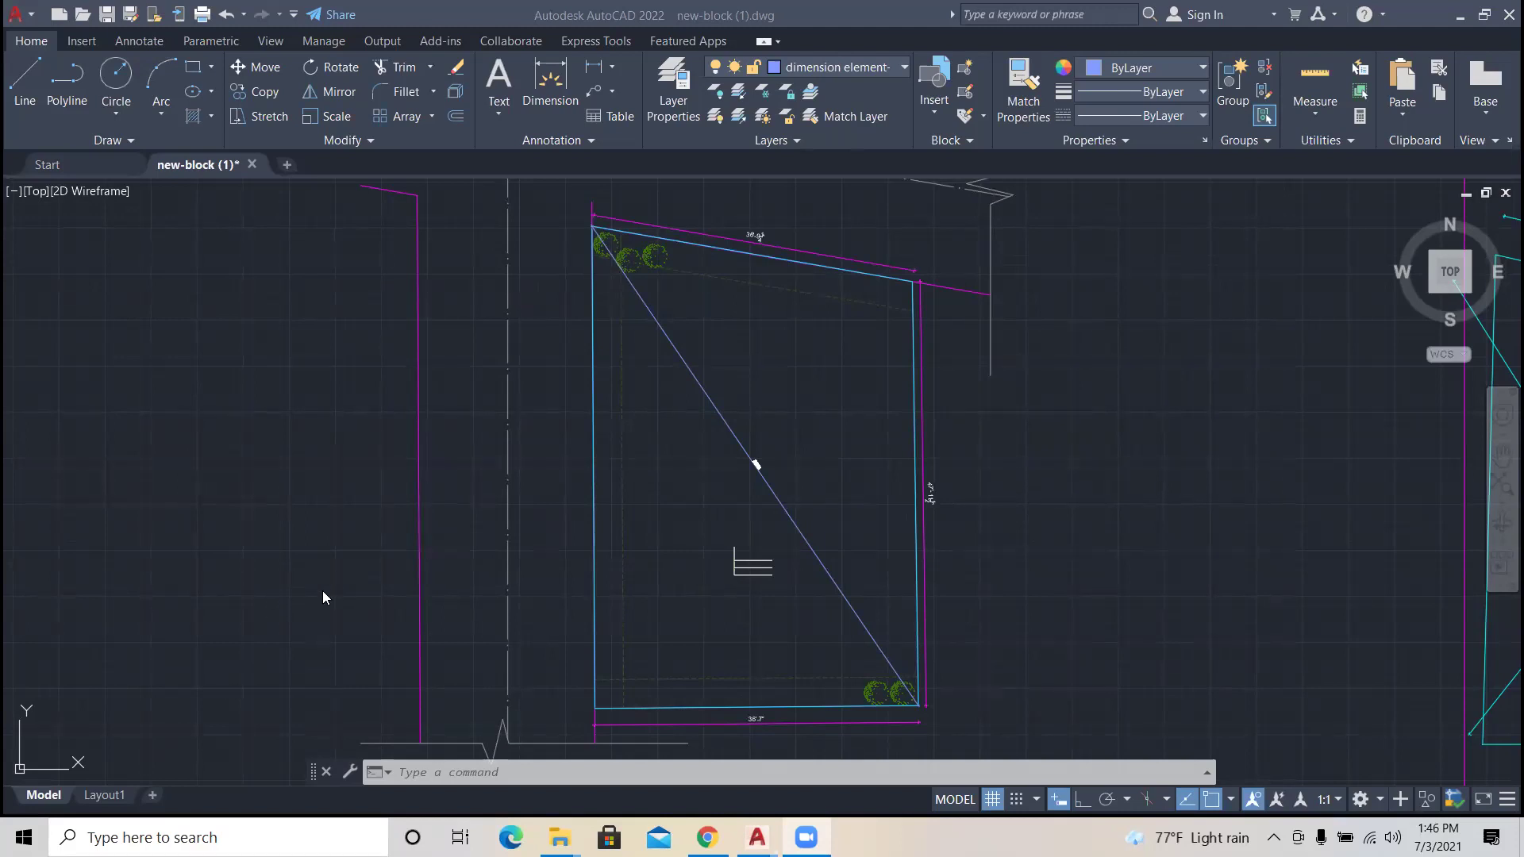
Step: Examine the lower site plan's dimensions for the proposed building and its clearances to the plot boundary
scroll(486, 524, "down", 4)
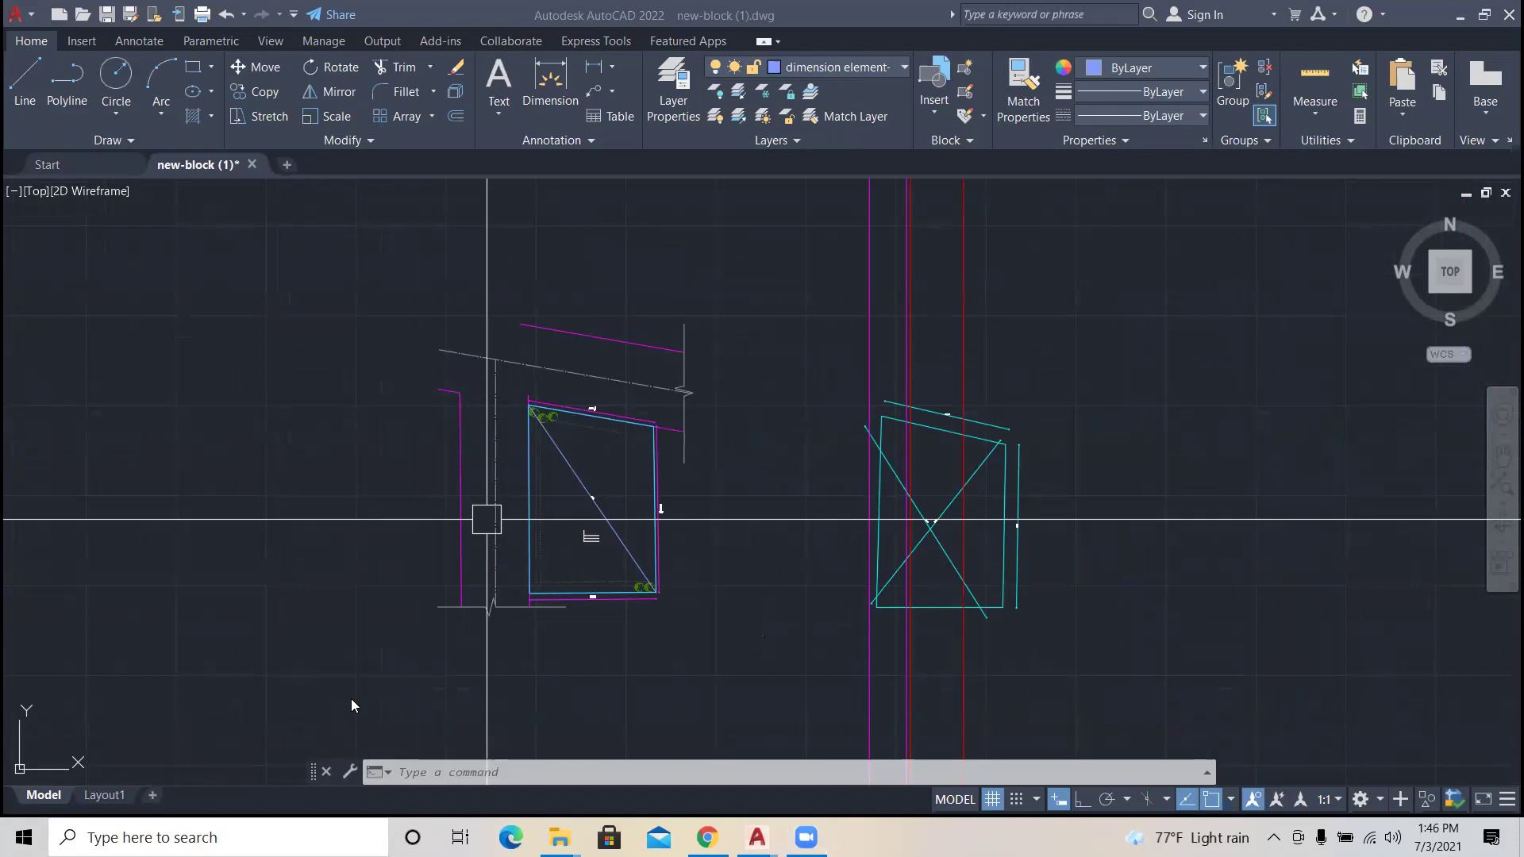
scroll(447, 583, "down", 6)
scroll(563, 633, "up", 3)
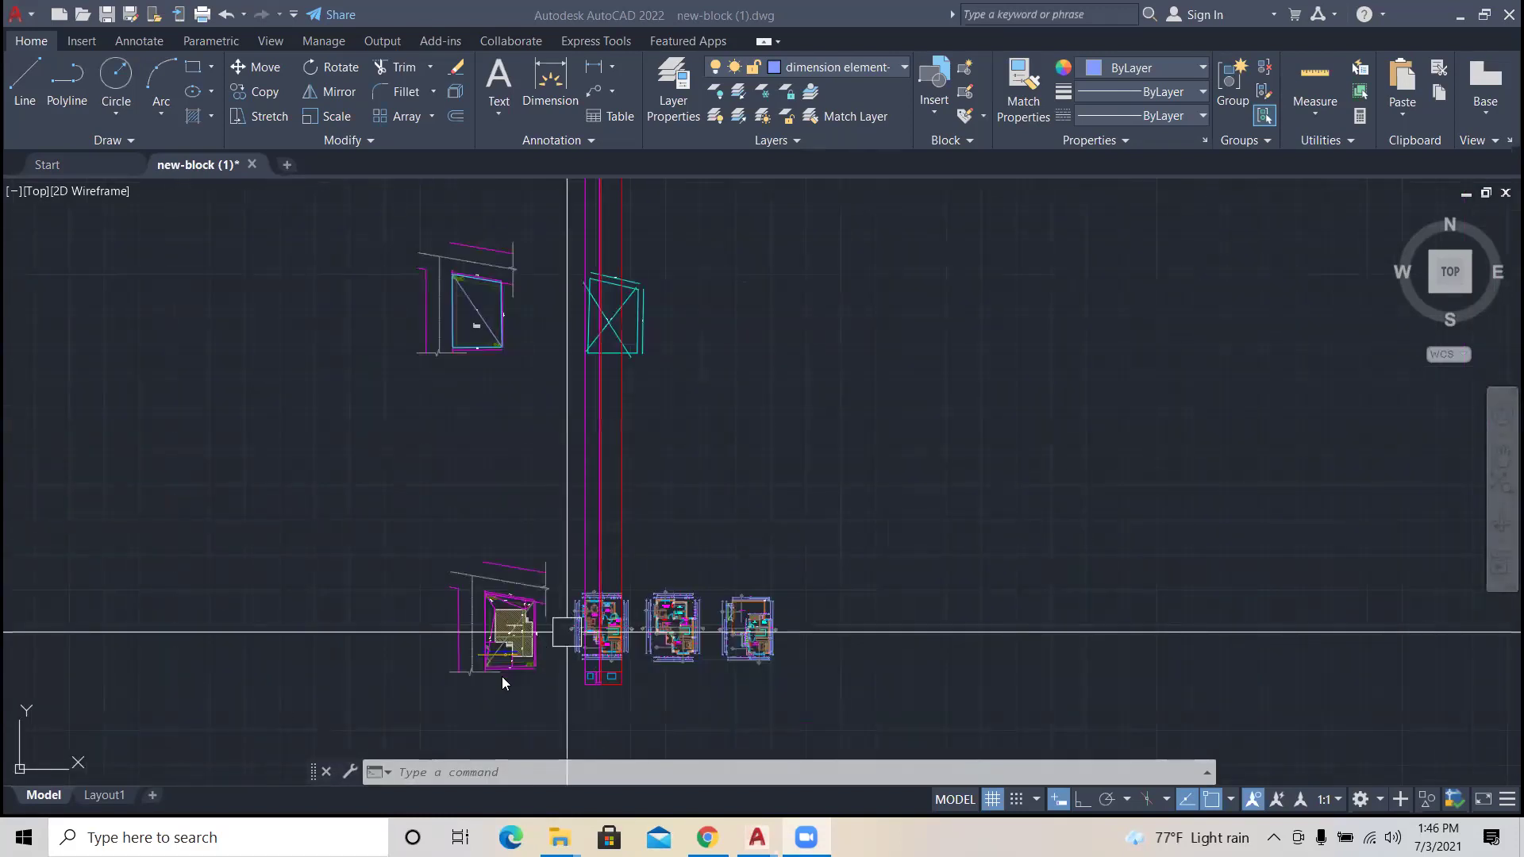
scroll(502, 676, "up", 5)
scroll(539, 611, "up", 3)
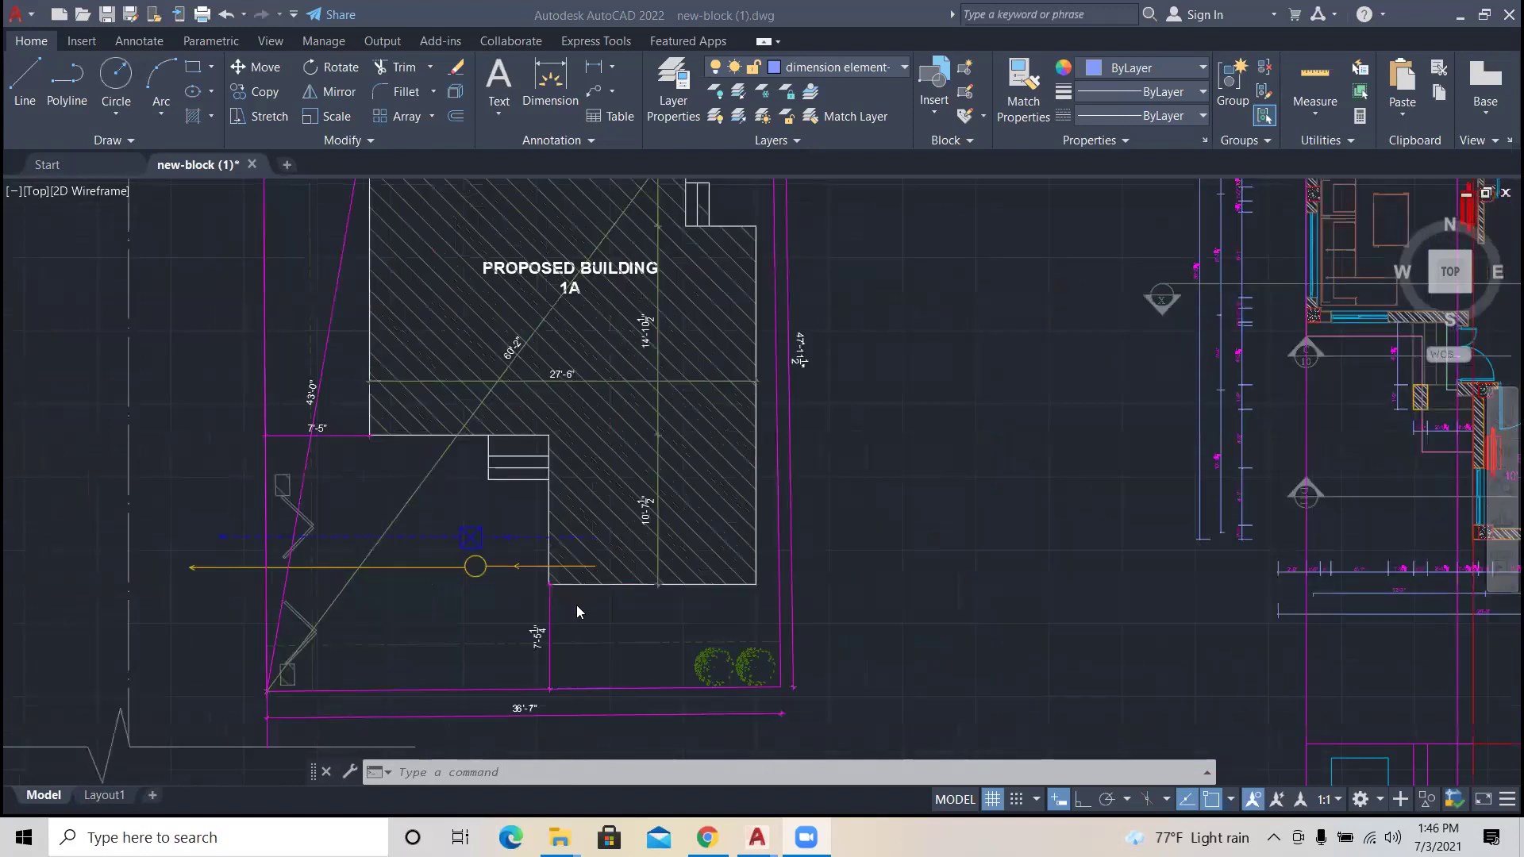
scroll(595, 595, "down", 3)
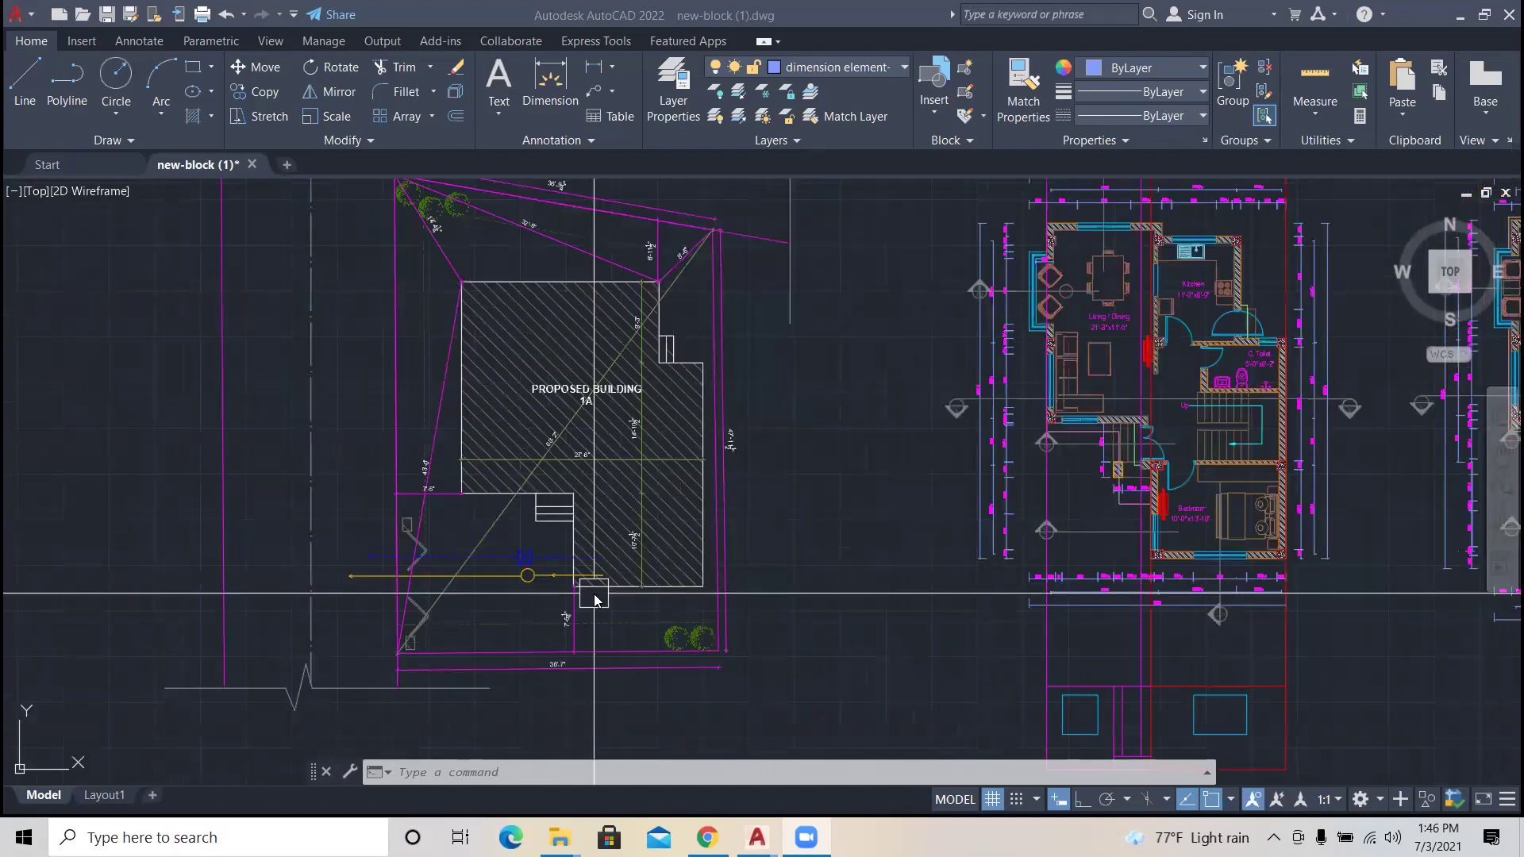
scroll(705, 476, "up", 4)
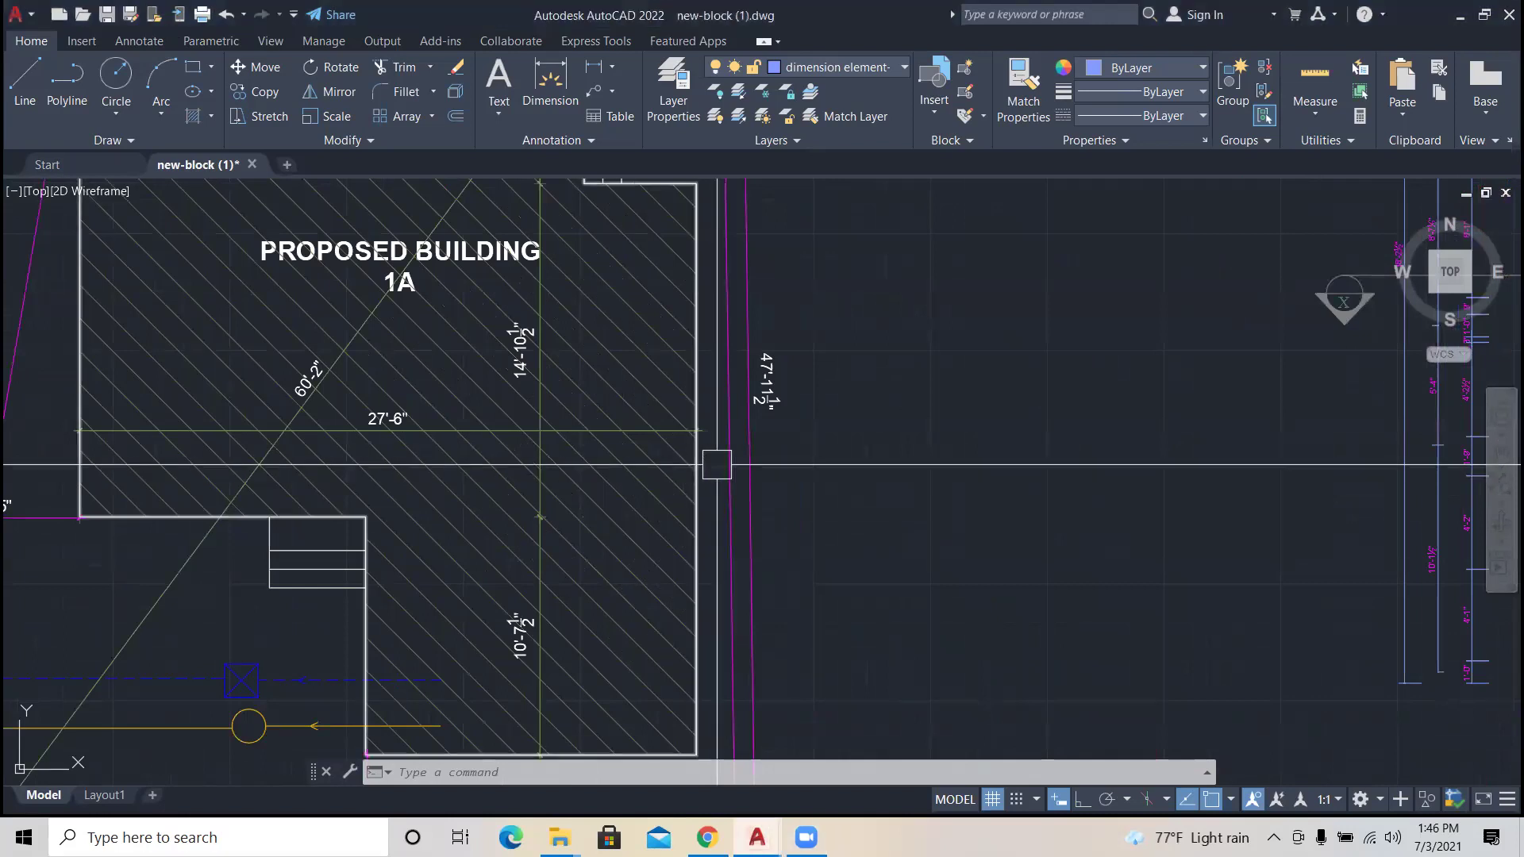
scroll(711, 468, "down", 4)
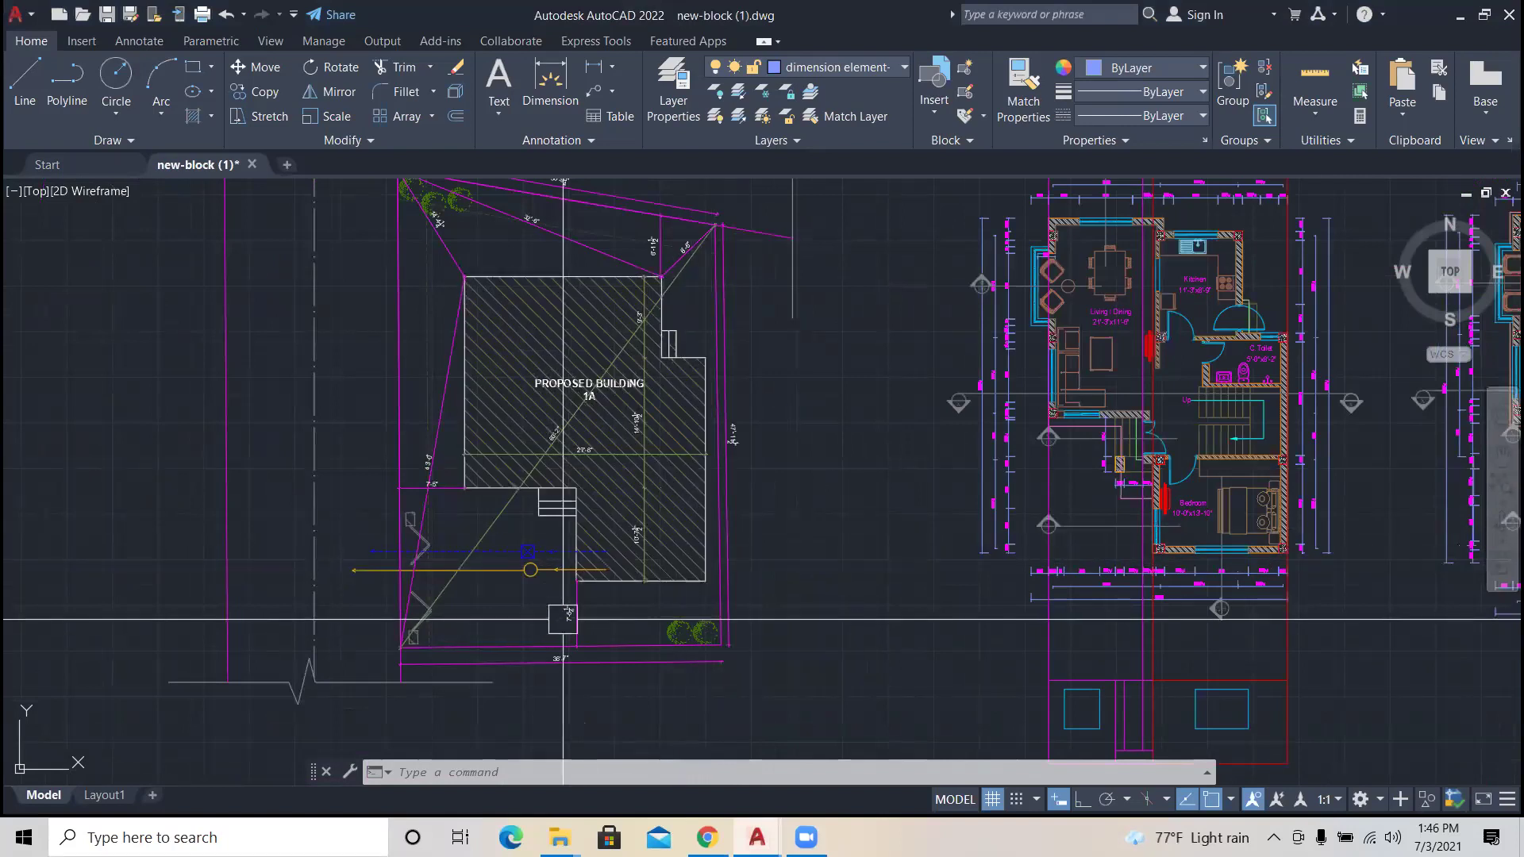
scroll(577, 612, "up", 4)
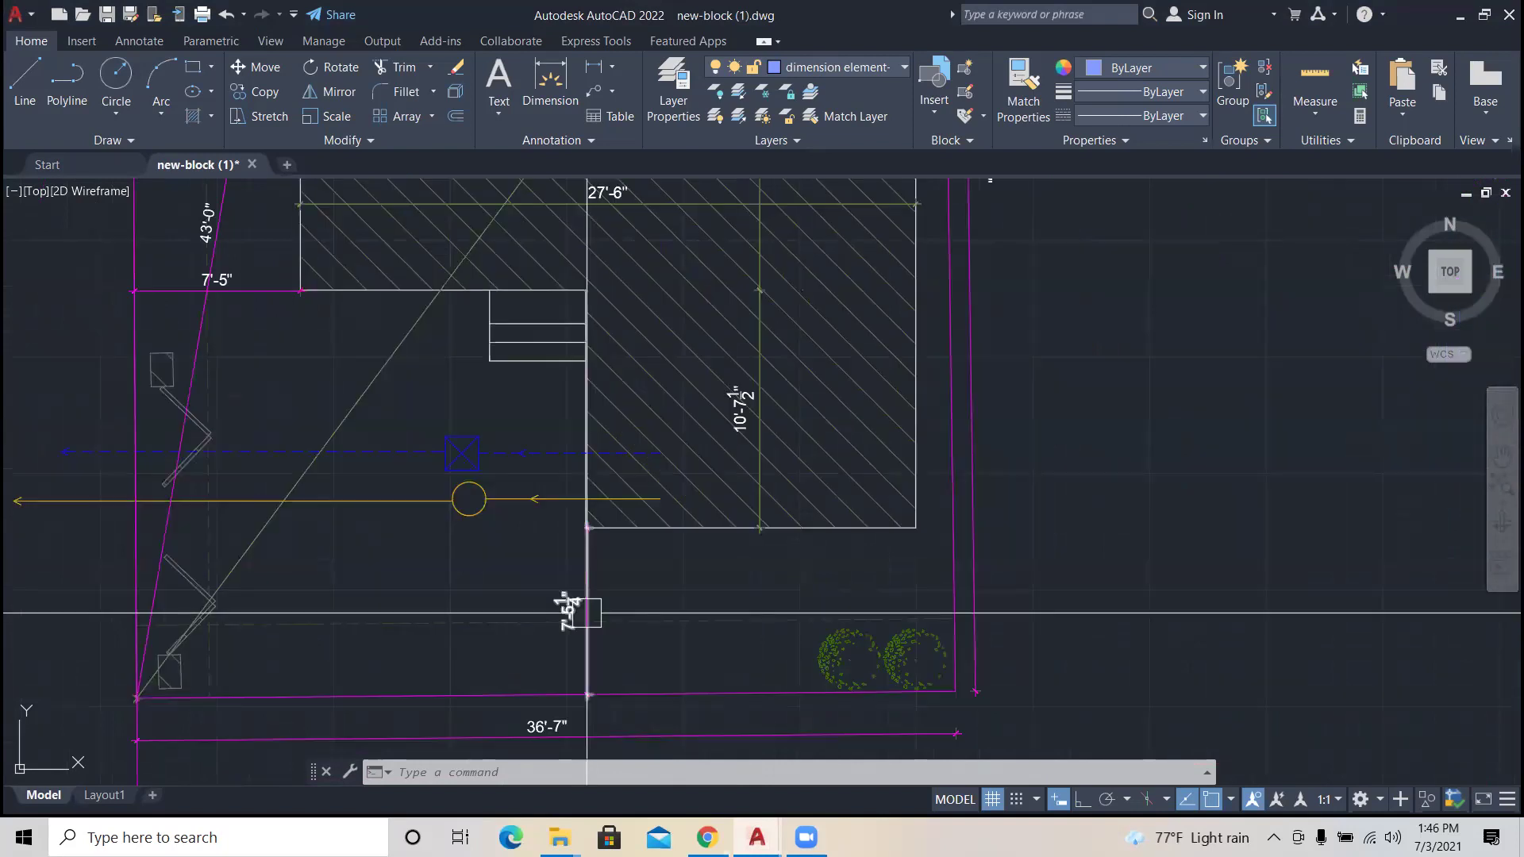
type("dim")
key("Return")
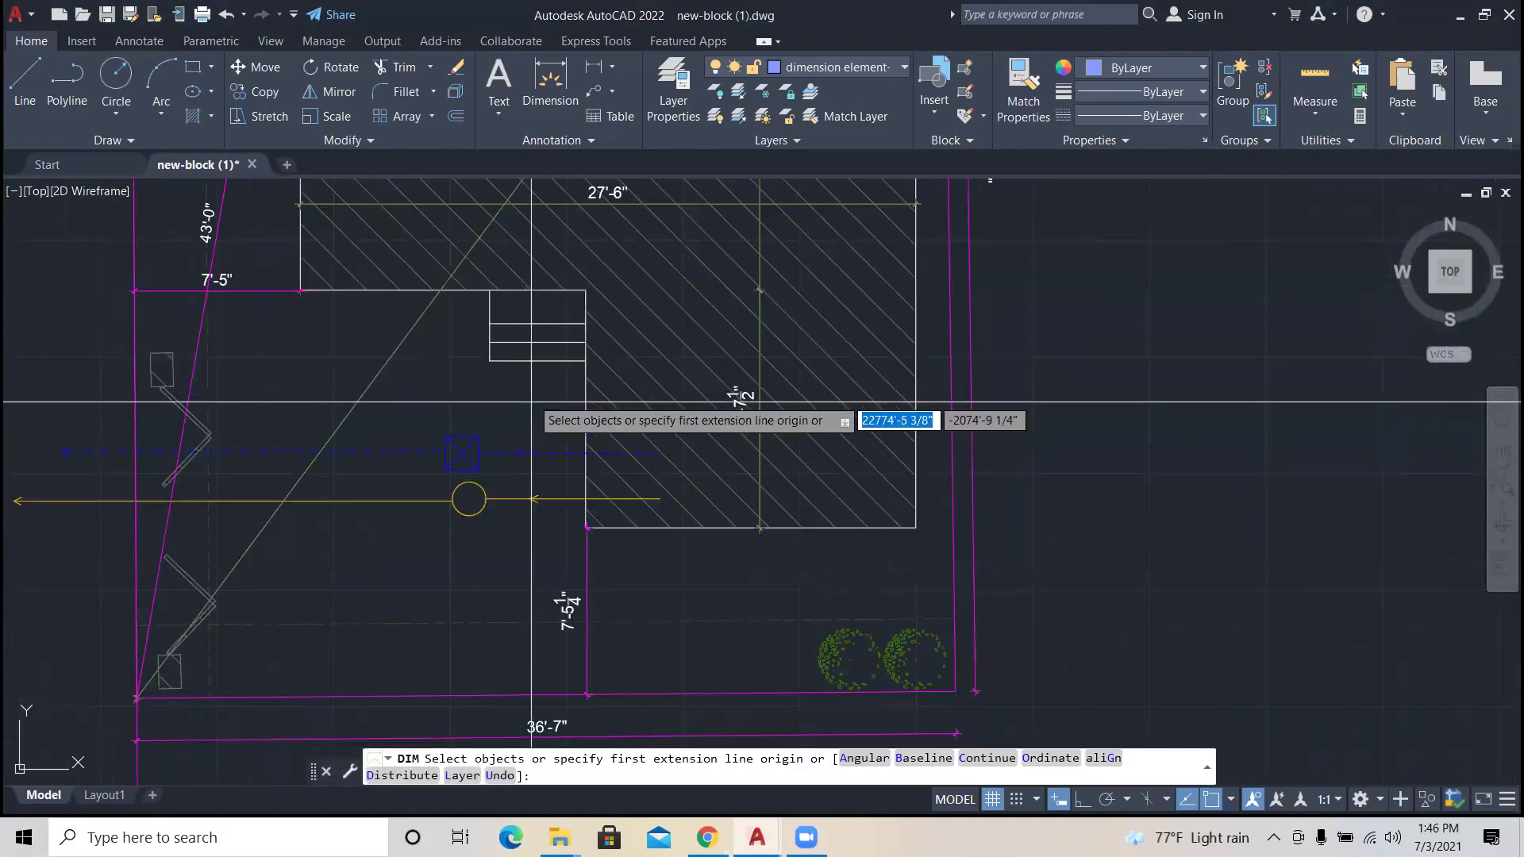
left_click(537, 361)
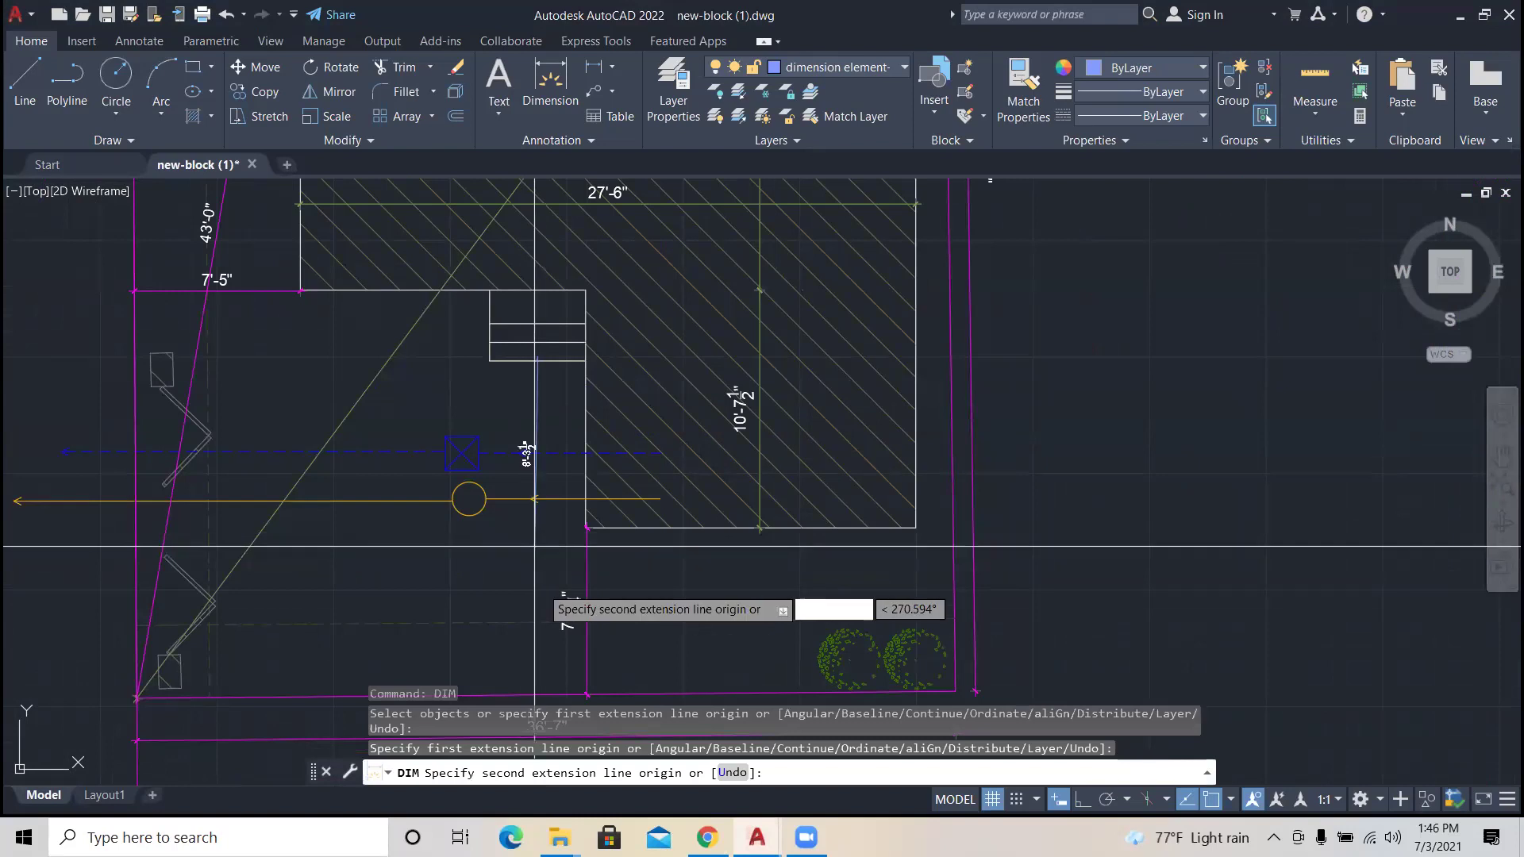
scroll(526, 454, "down", 2)
scroll(540, 631, "up", 2)
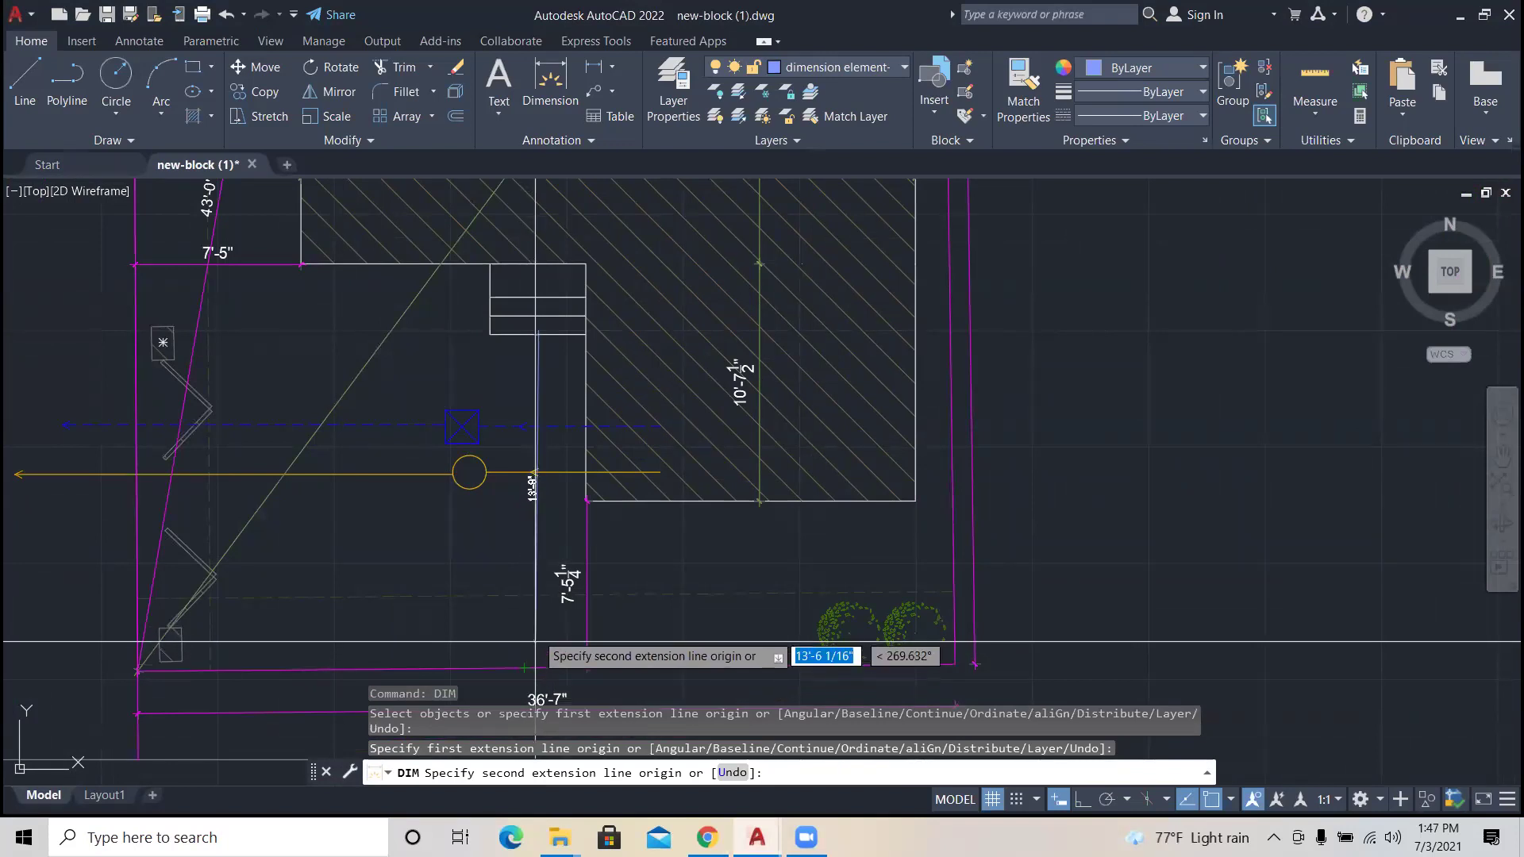
scroll(540, 614, "down", 2)
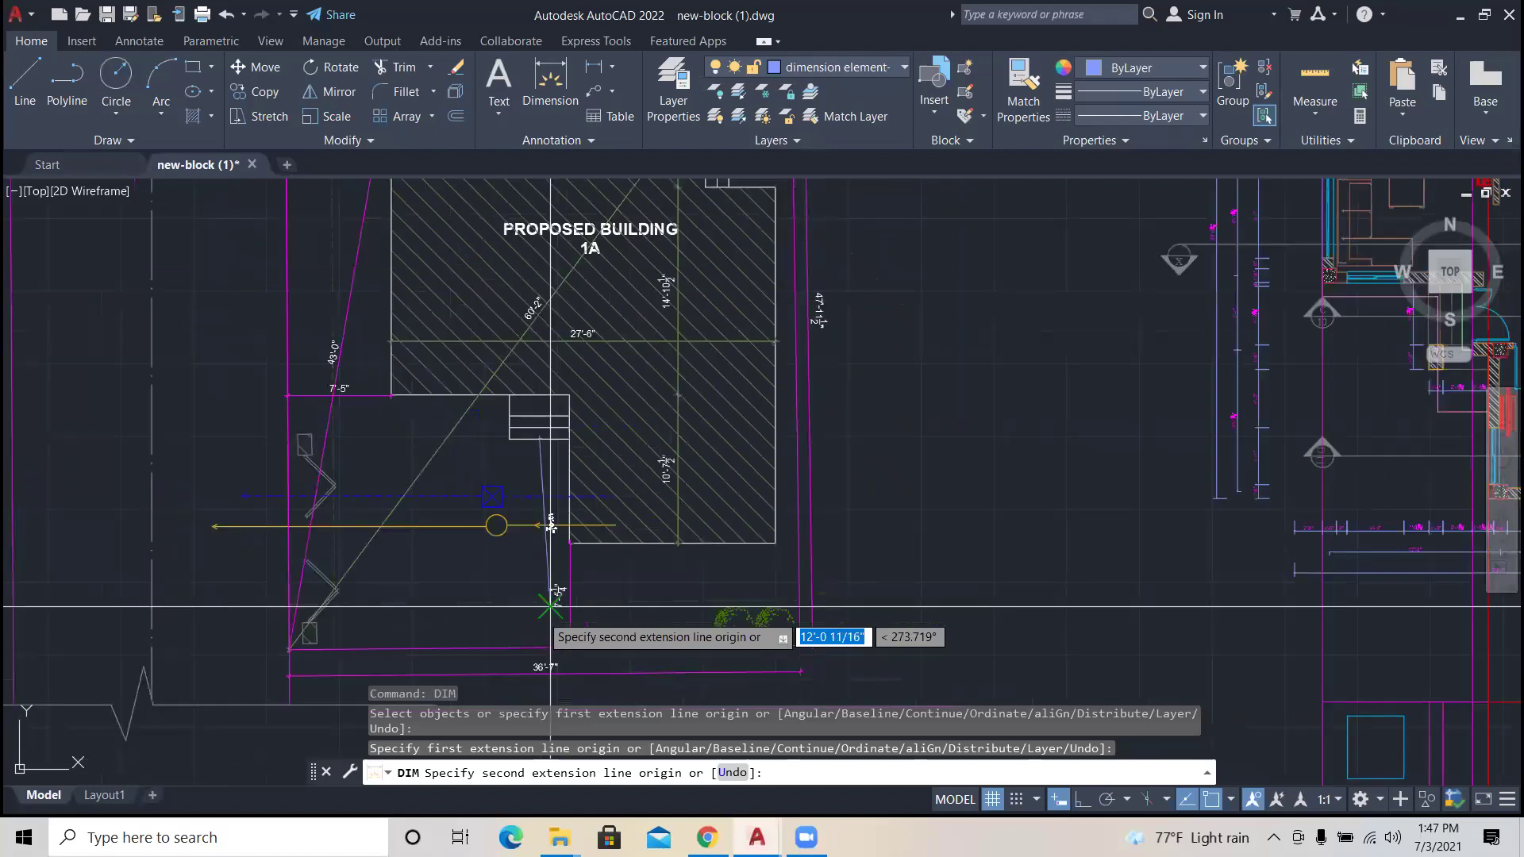
key("Escape")
key("Escape")
key("Escape")
Step: Dimension the south wall of the proposed building between its two corners, placing the dimension line just below the wall
scroll(659, 492, "up", 4)
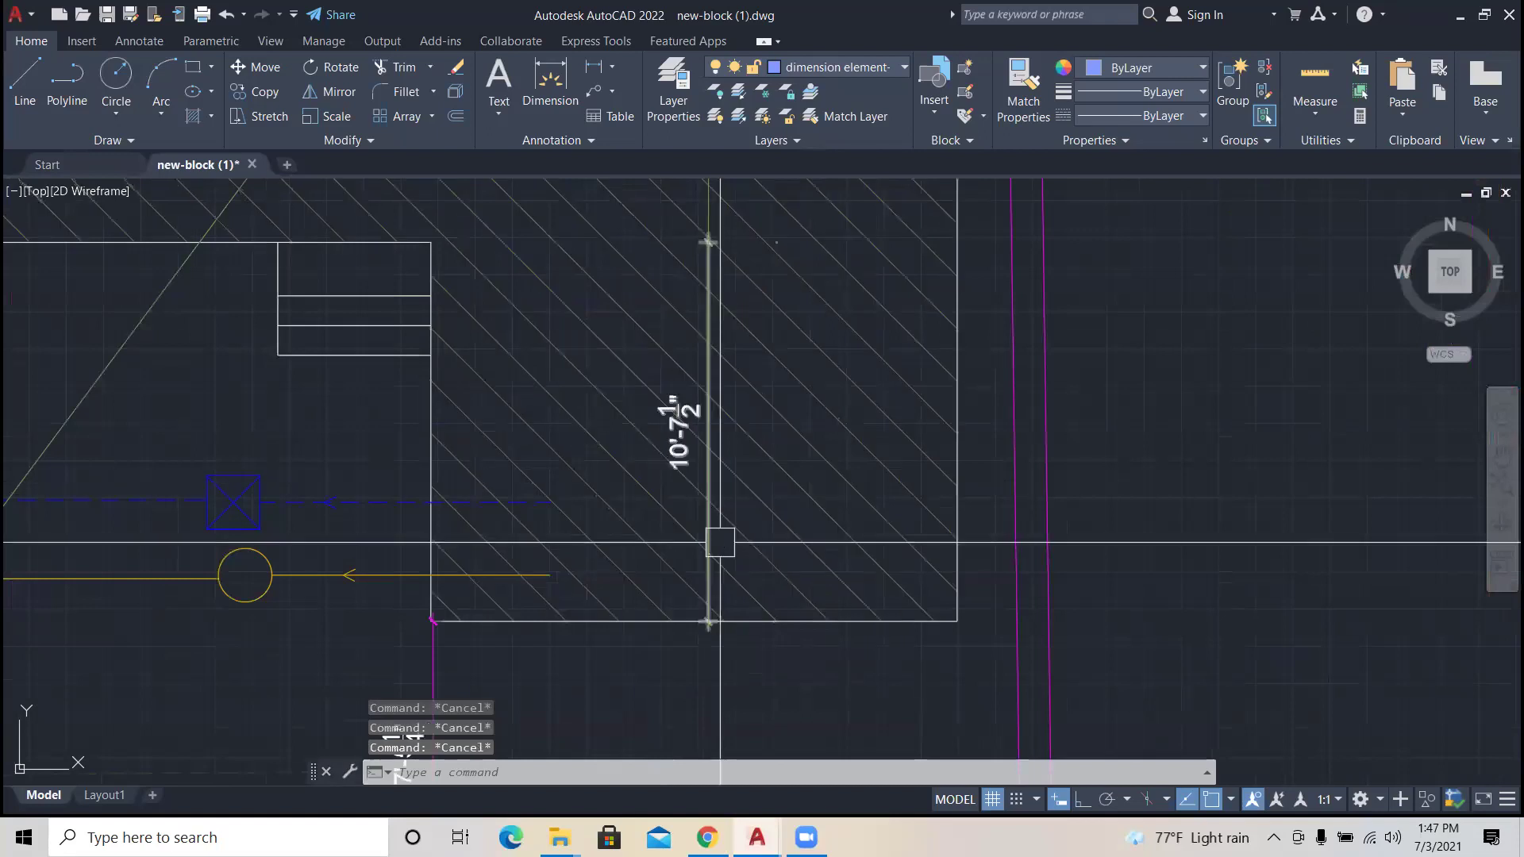
key("Return")
left_click(430, 620)
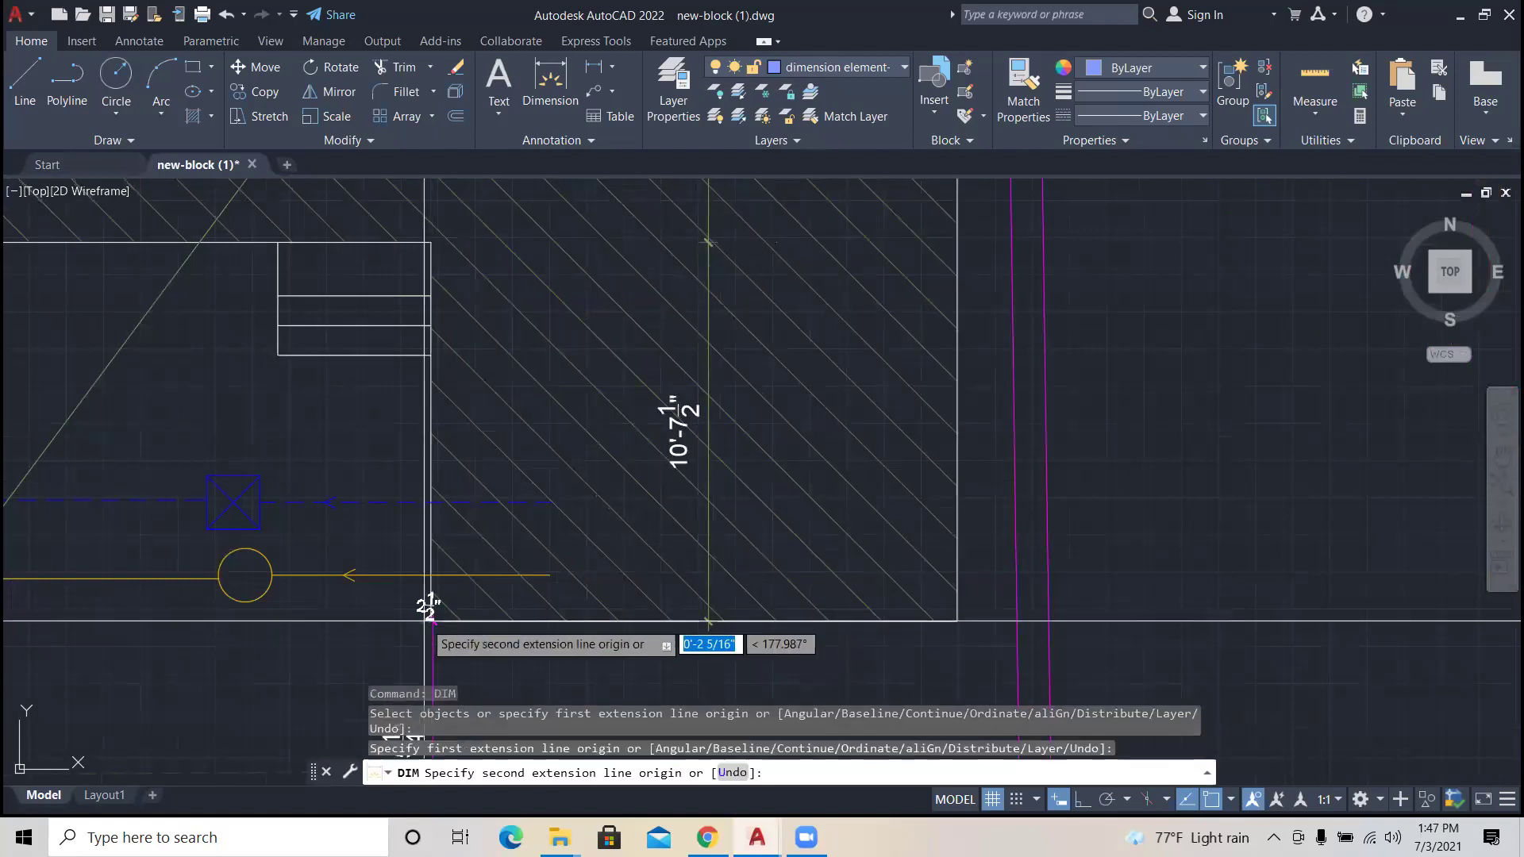
left_click(956, 618)
scroll(946, 633, "down", 5)
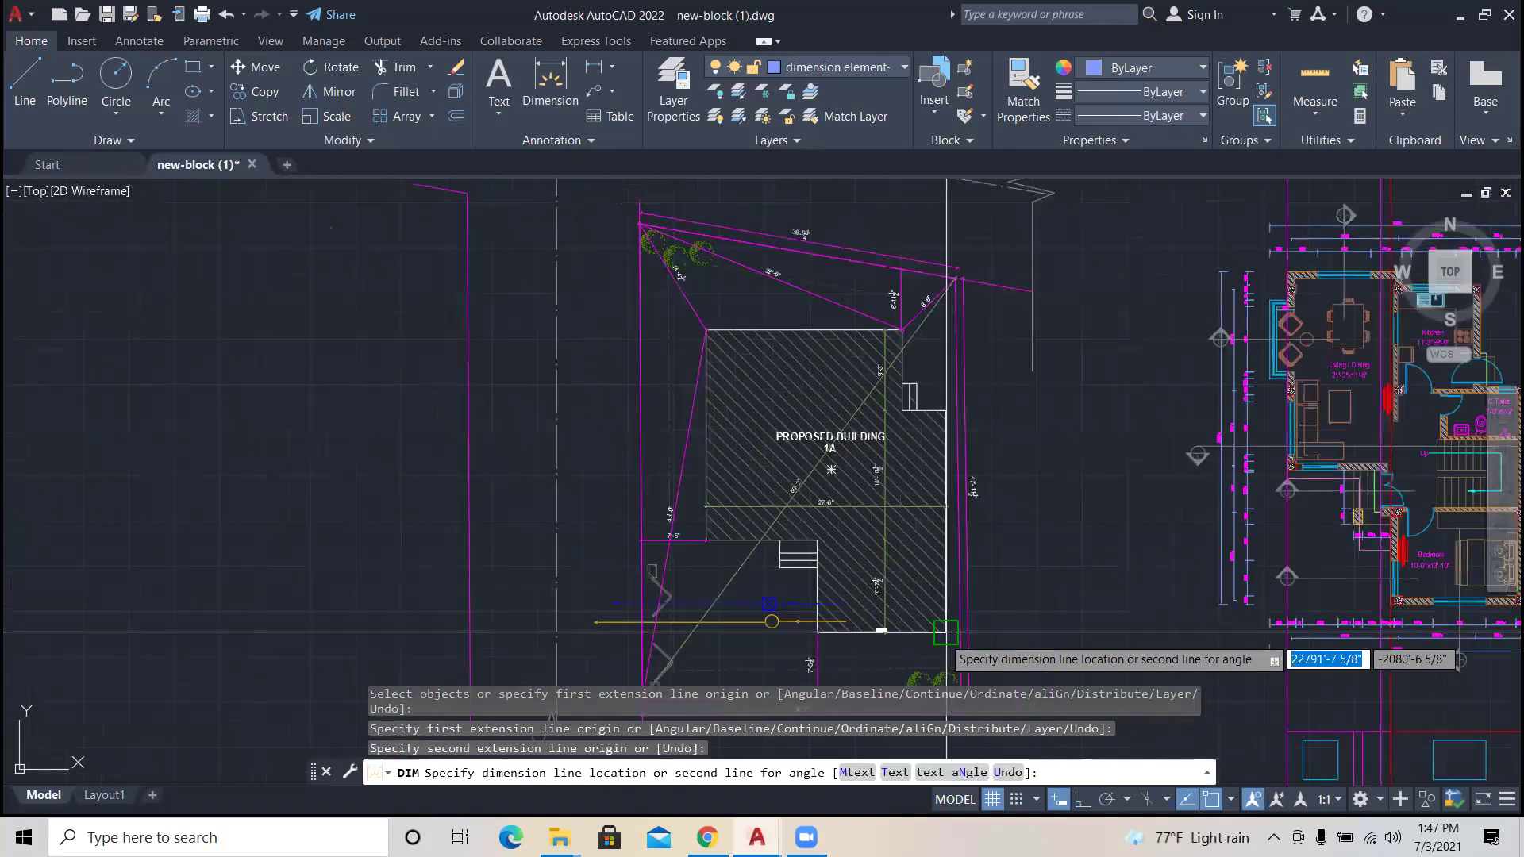
scroll(947, 633, "up", 4)
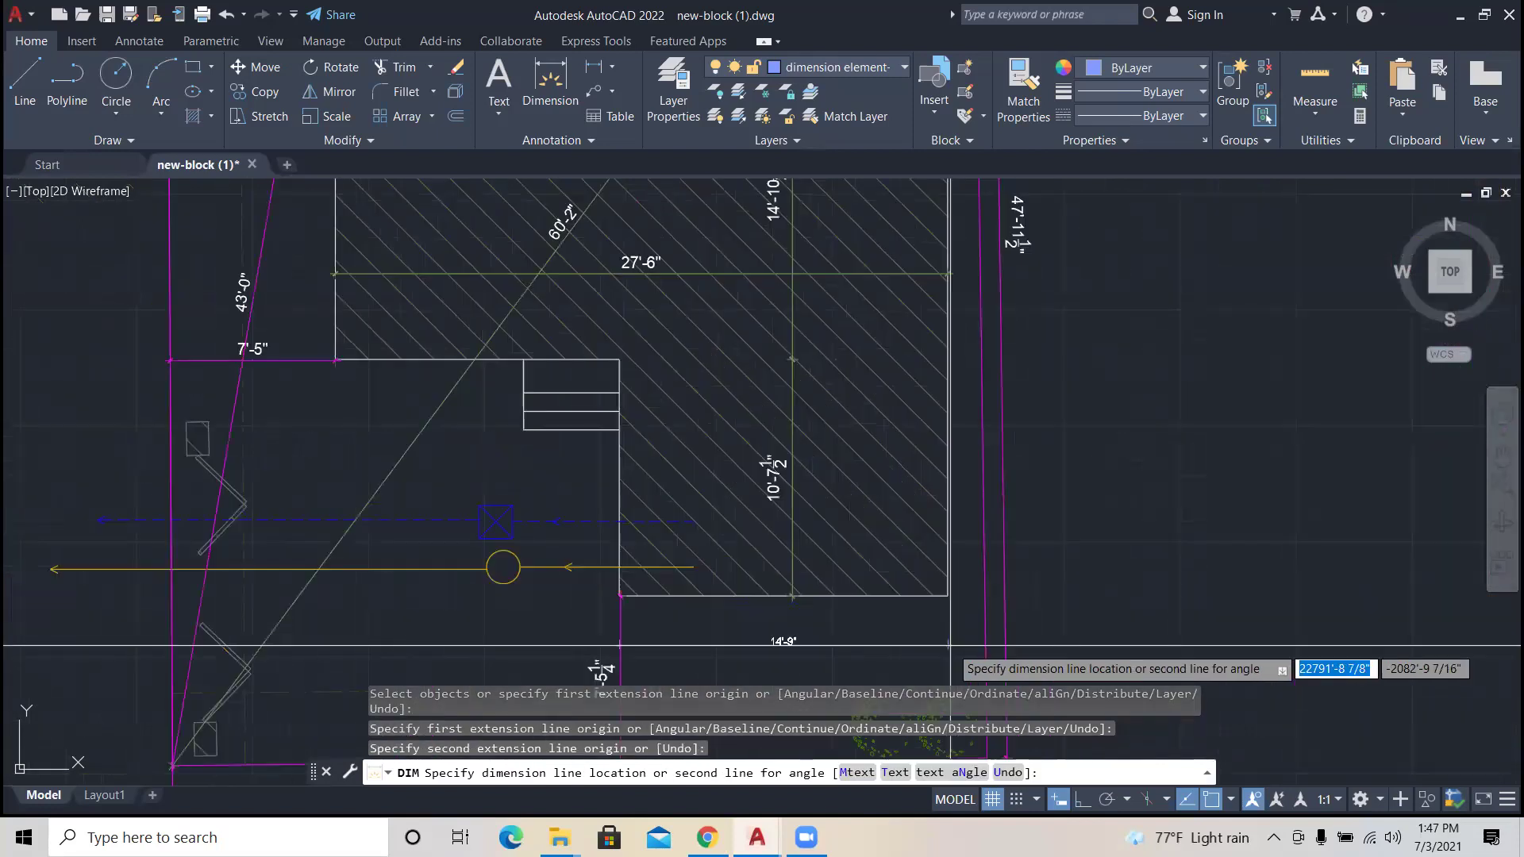
left_click(949, 645)
key("Escape")
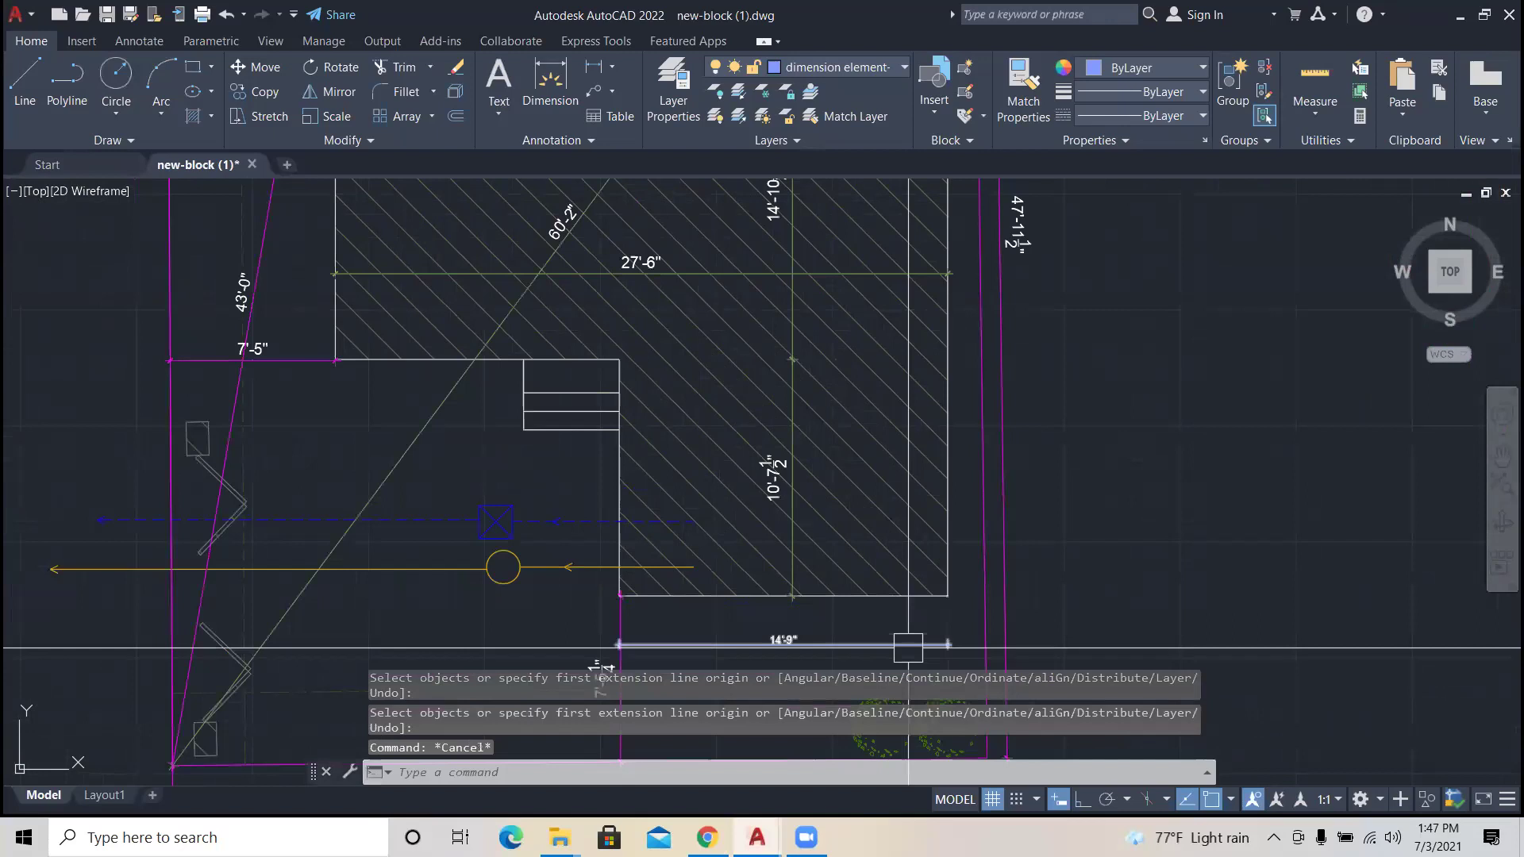
Step: Erase the new dimension just below the south wall of the proposed building in the lower site plan
key("Escape")
left_click(857, 645)
scroll(857, 635, "down", 4)
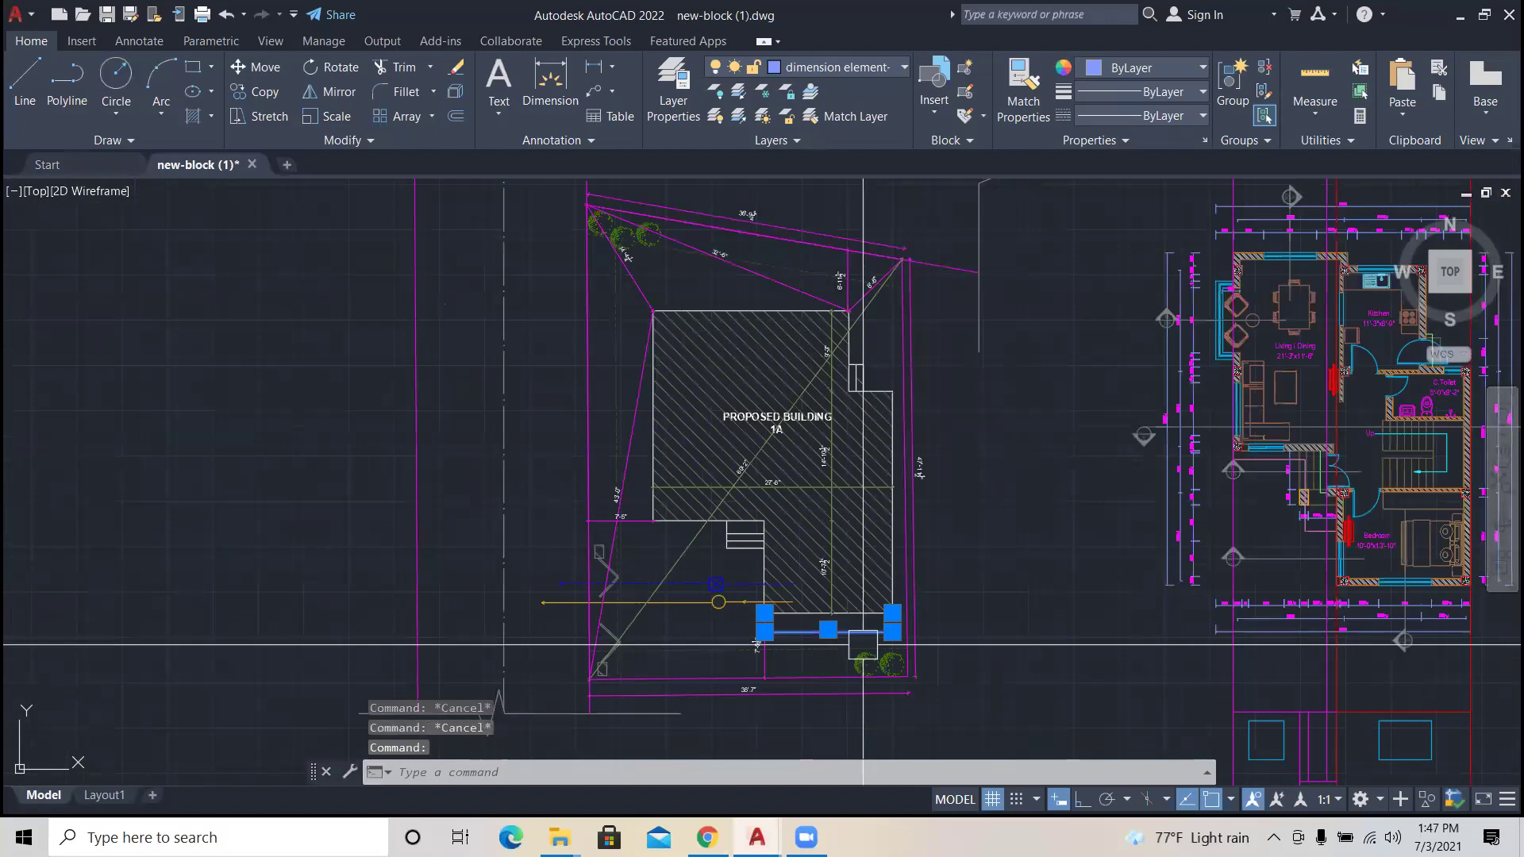
mouse_move(862, 645)
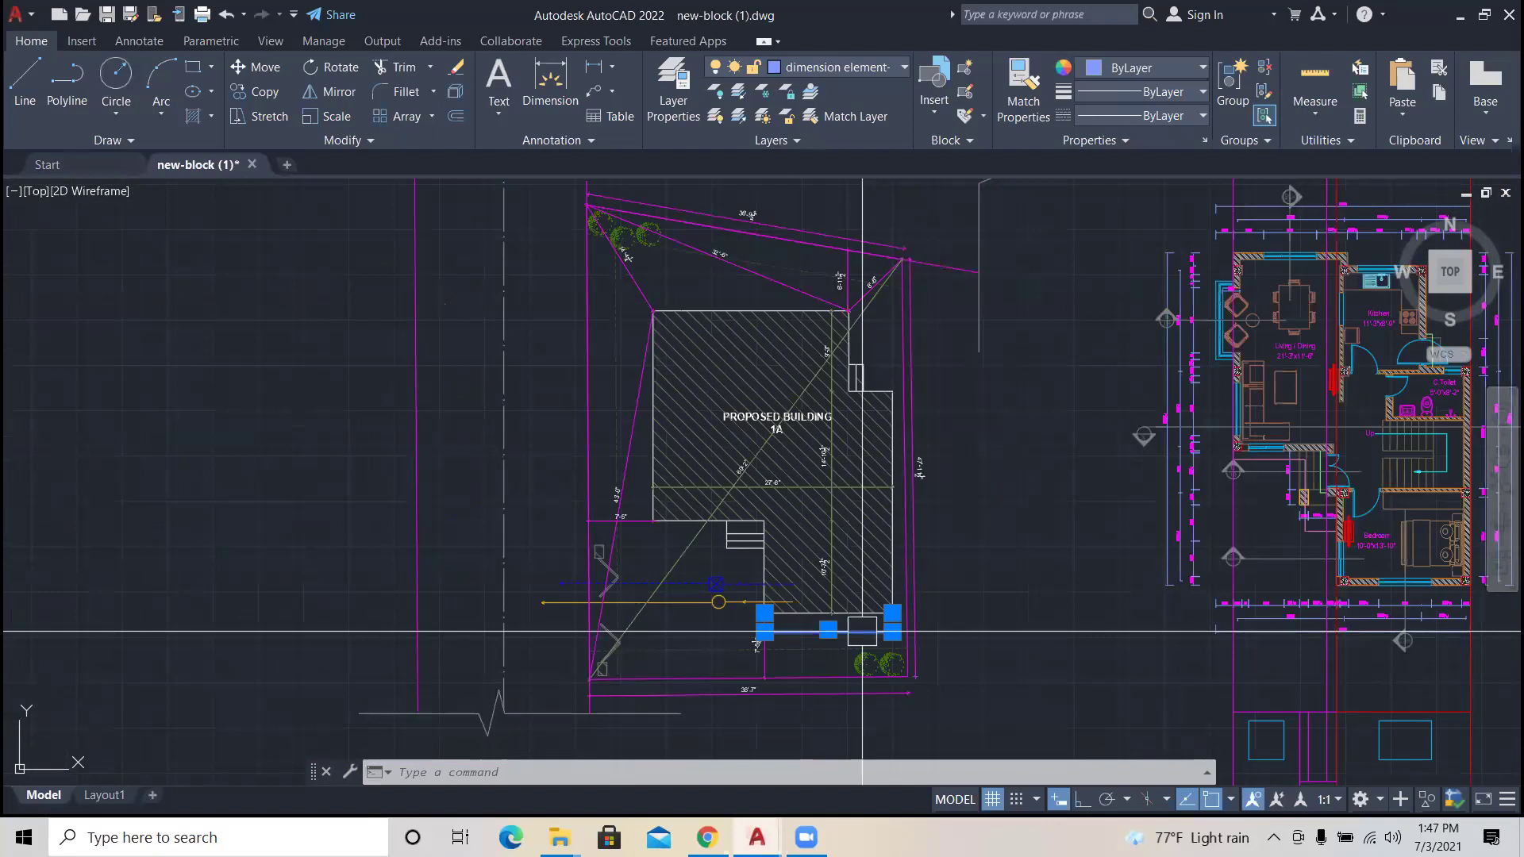
key("Escape")
key("Escape")
key("Escape")
scroll(862, 632, "up", 3)
left_click(850, 627)
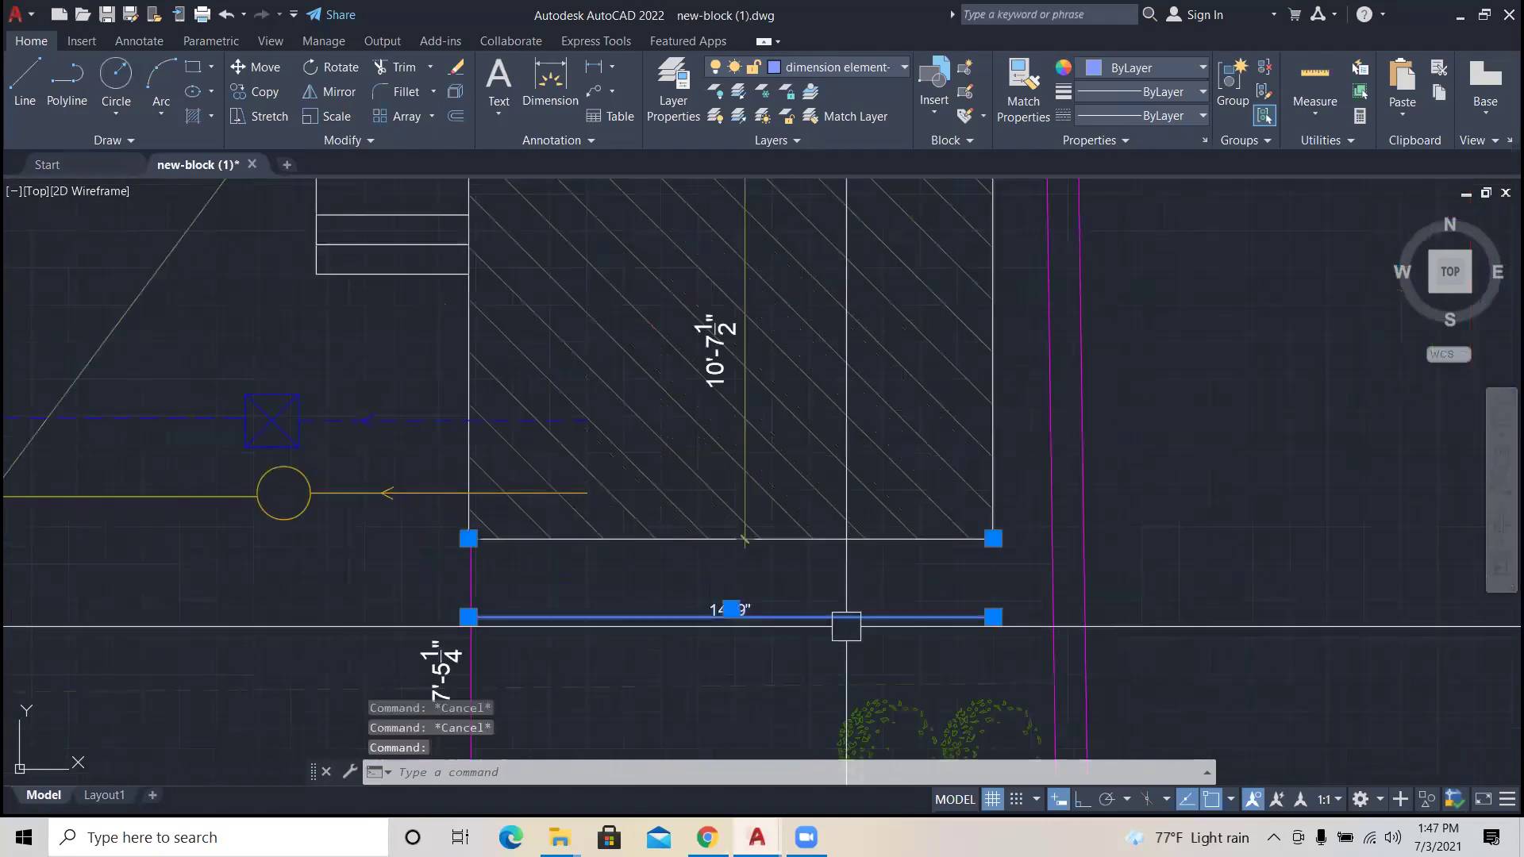
key("Delete")
scroll(731, 550, "down", 4)
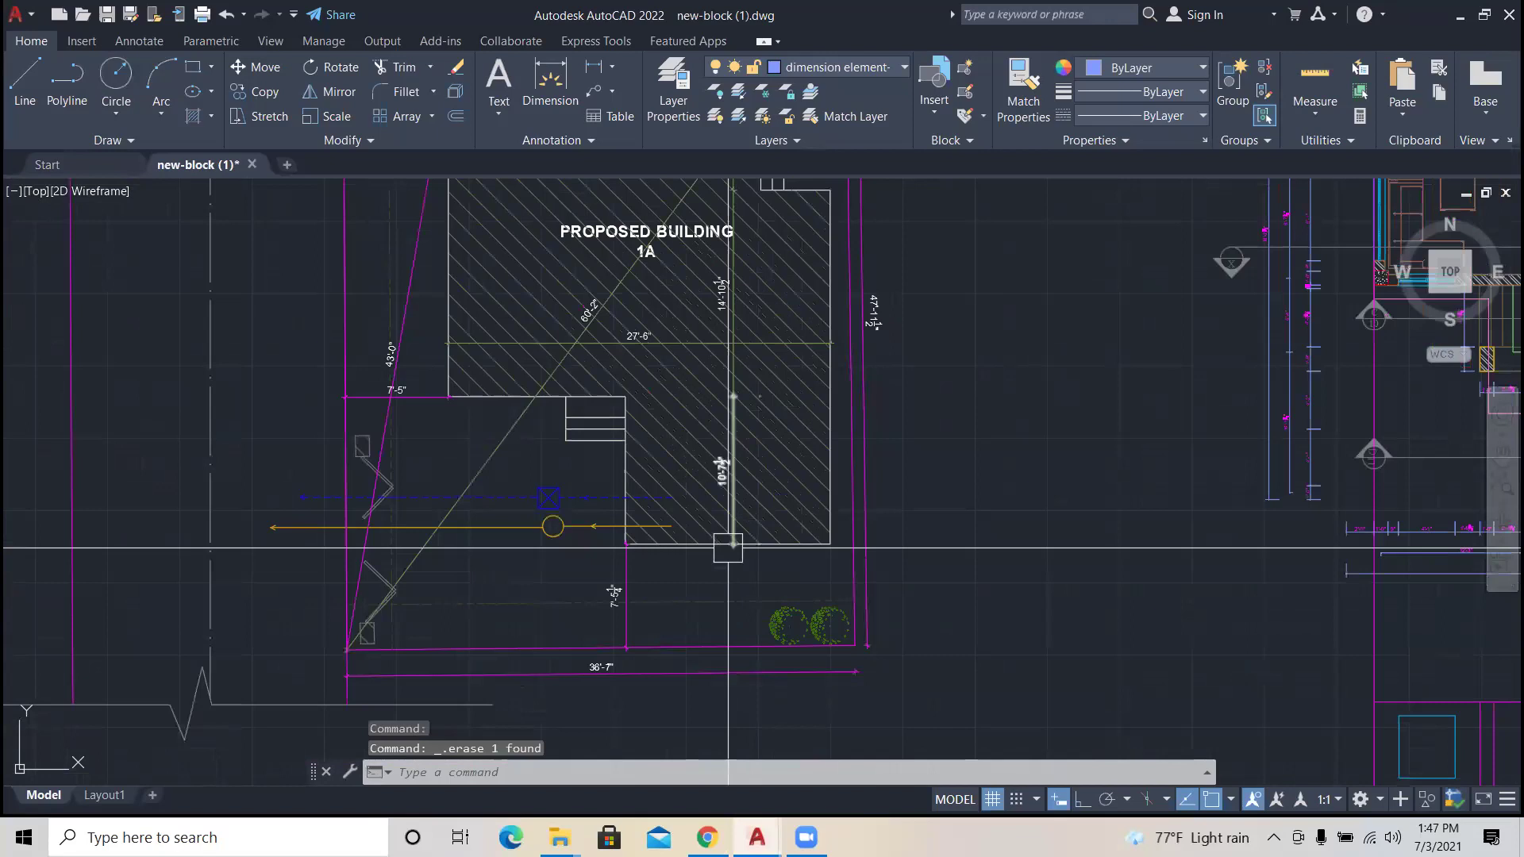
Step: Try erasing the diagonal hatch inside the proposed building, and undo the erasure
scroll(728, 548, "down", 4)
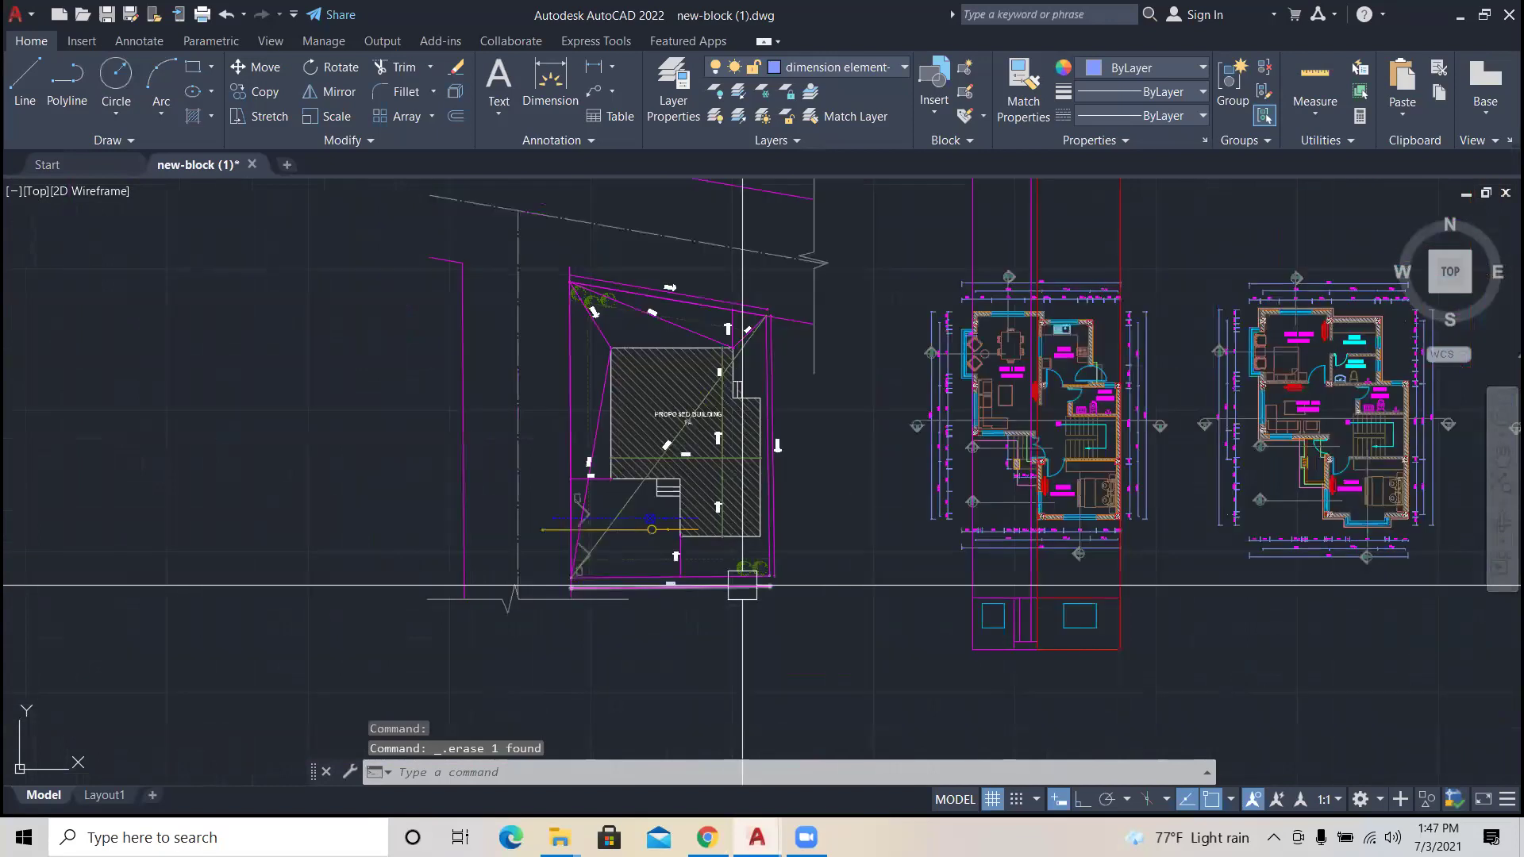
scroll(742, 586, "up", 3)
scroll(742, 561, "down", 2)
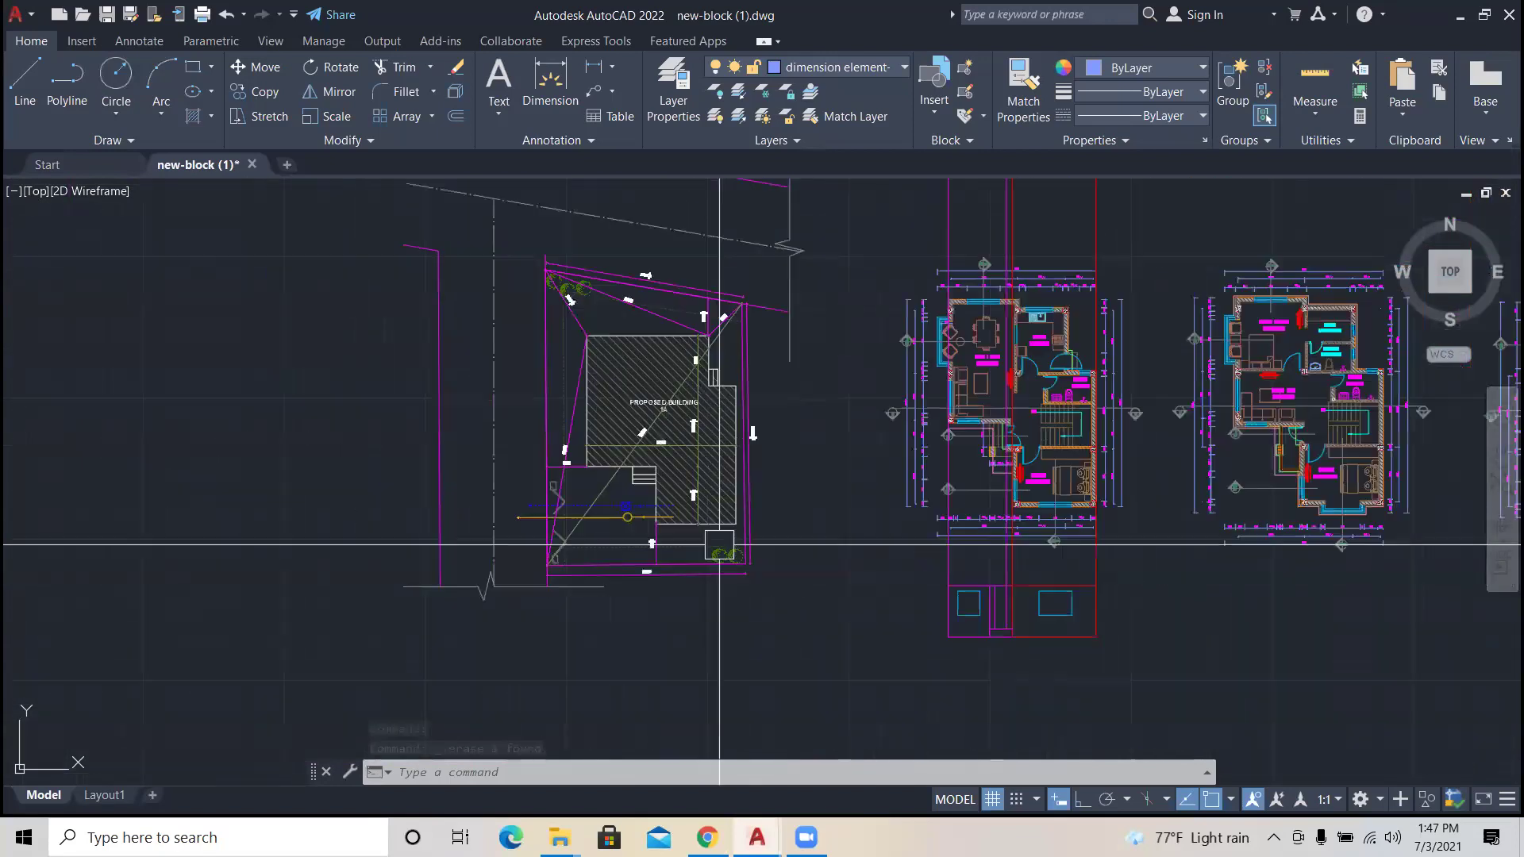
scroll(654, 405, "up", 2)
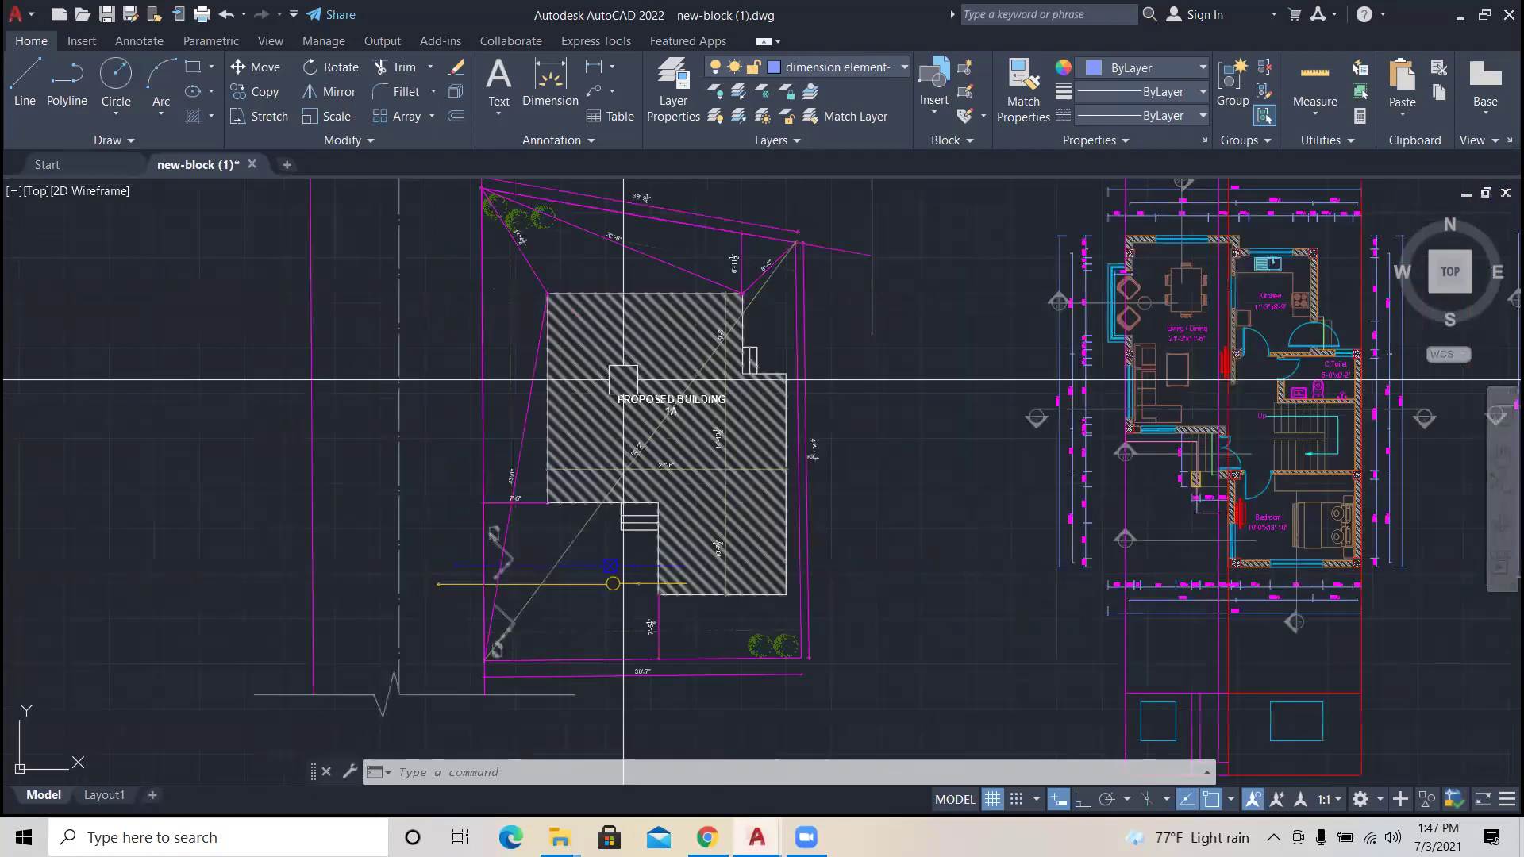
left_click(654, 395)
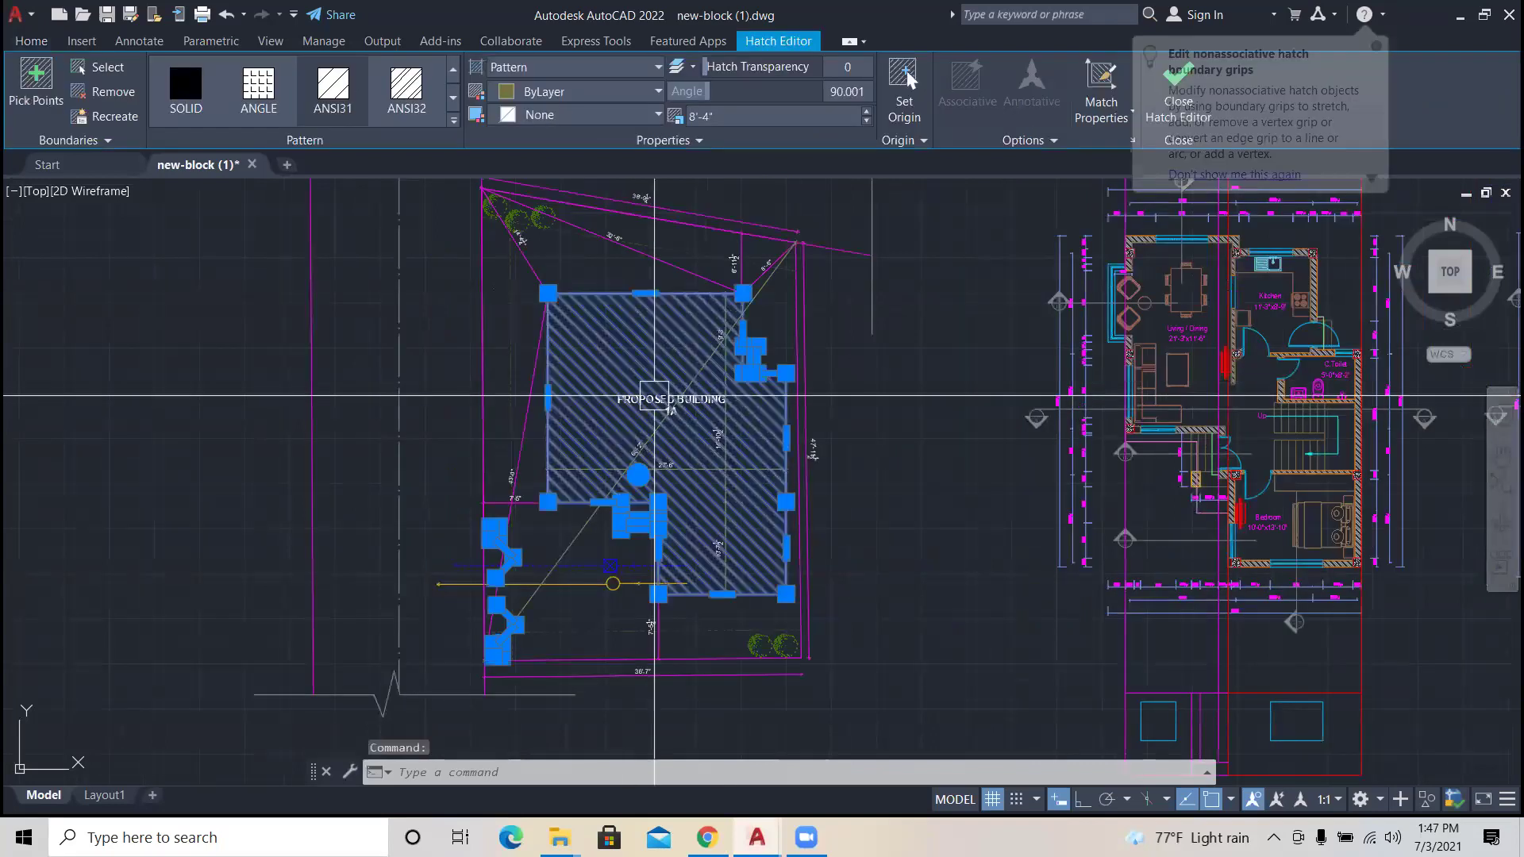
key("Delete")
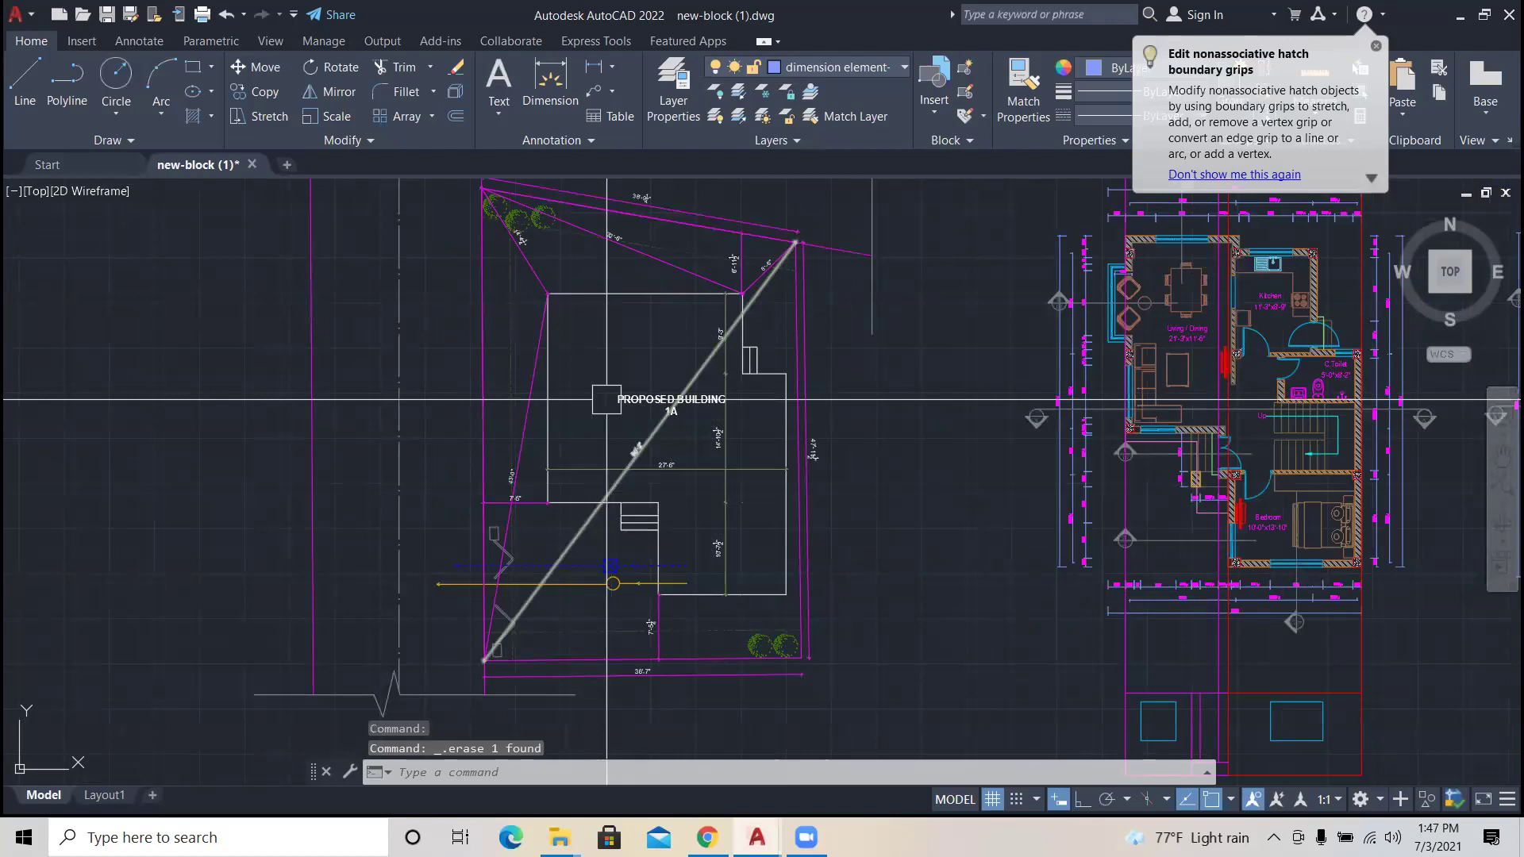
key("ctrl+z")
key("Escape")
key("Escape")
key("Escape")
Step: Examine the overall site plan with its roads, plot boundary and hatched proposed building
scroll(759, 404, "down", 2)
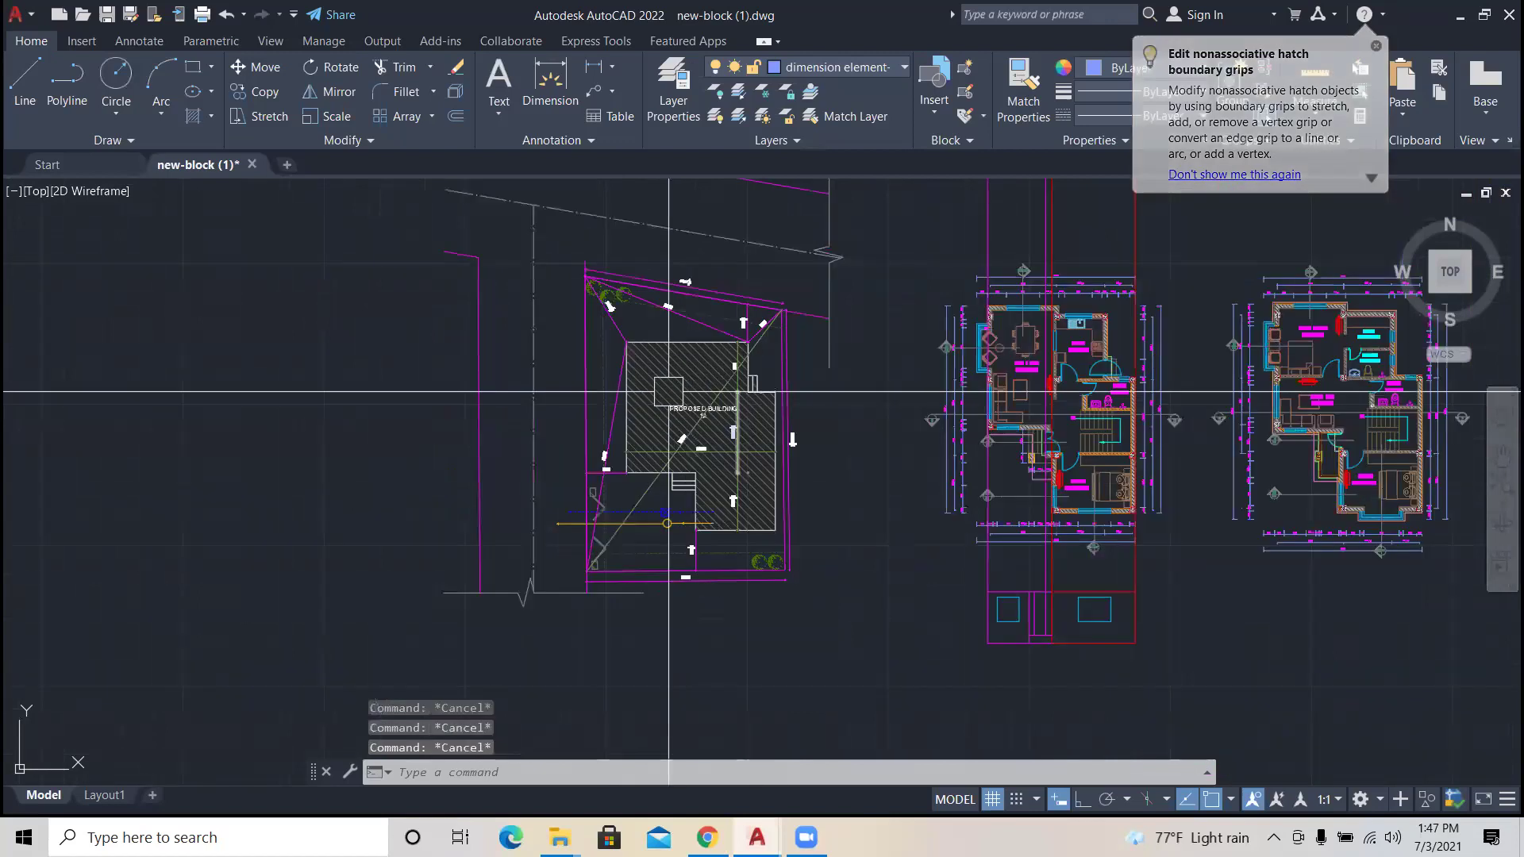
scroll(669, 391, "up", 4)
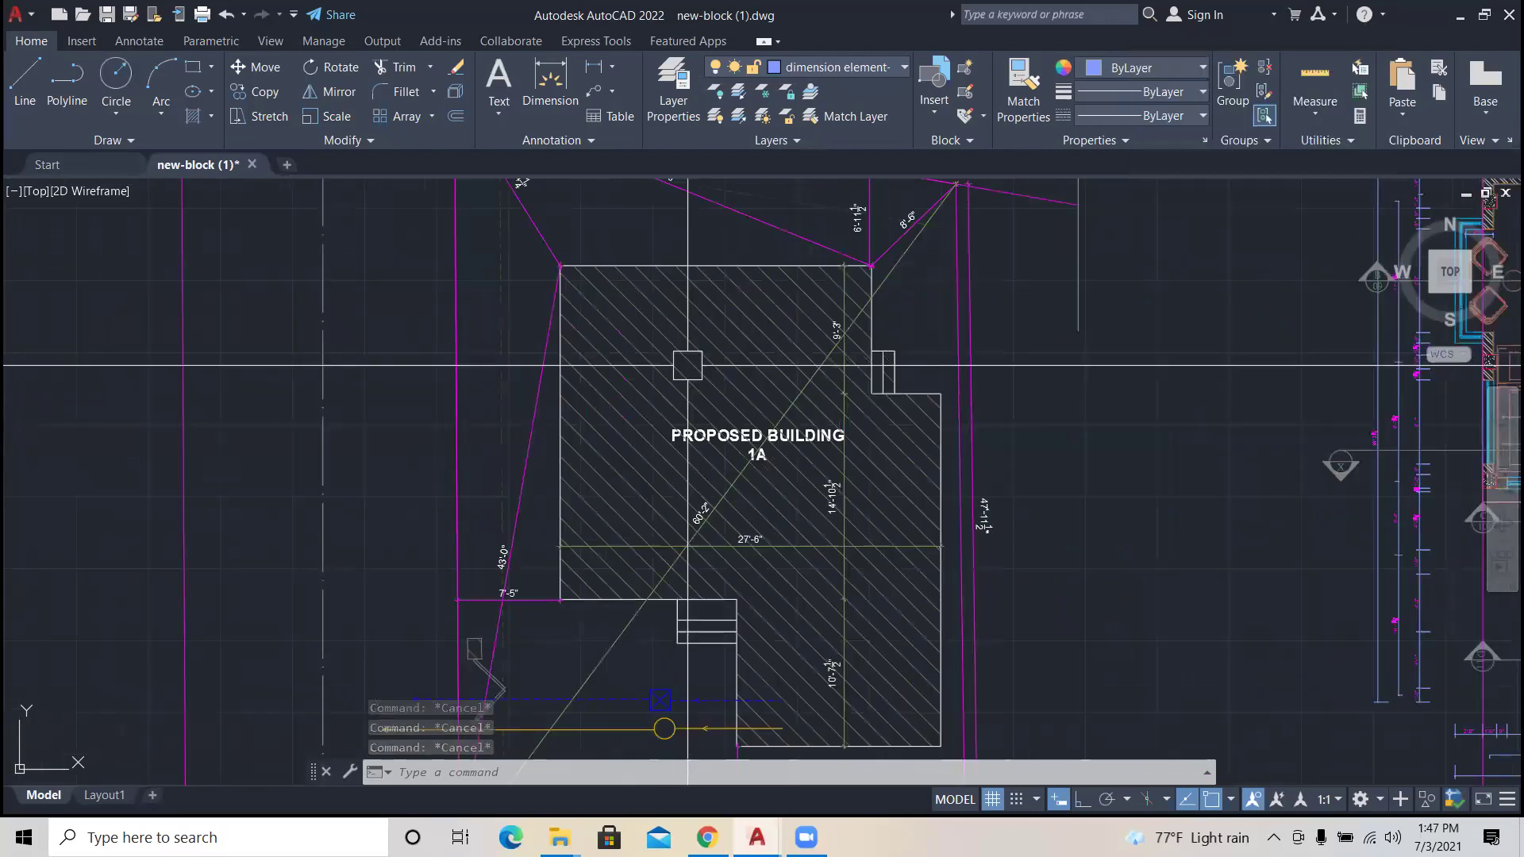
scroll(650, 397, "down", 4)
left_click(374, 239)
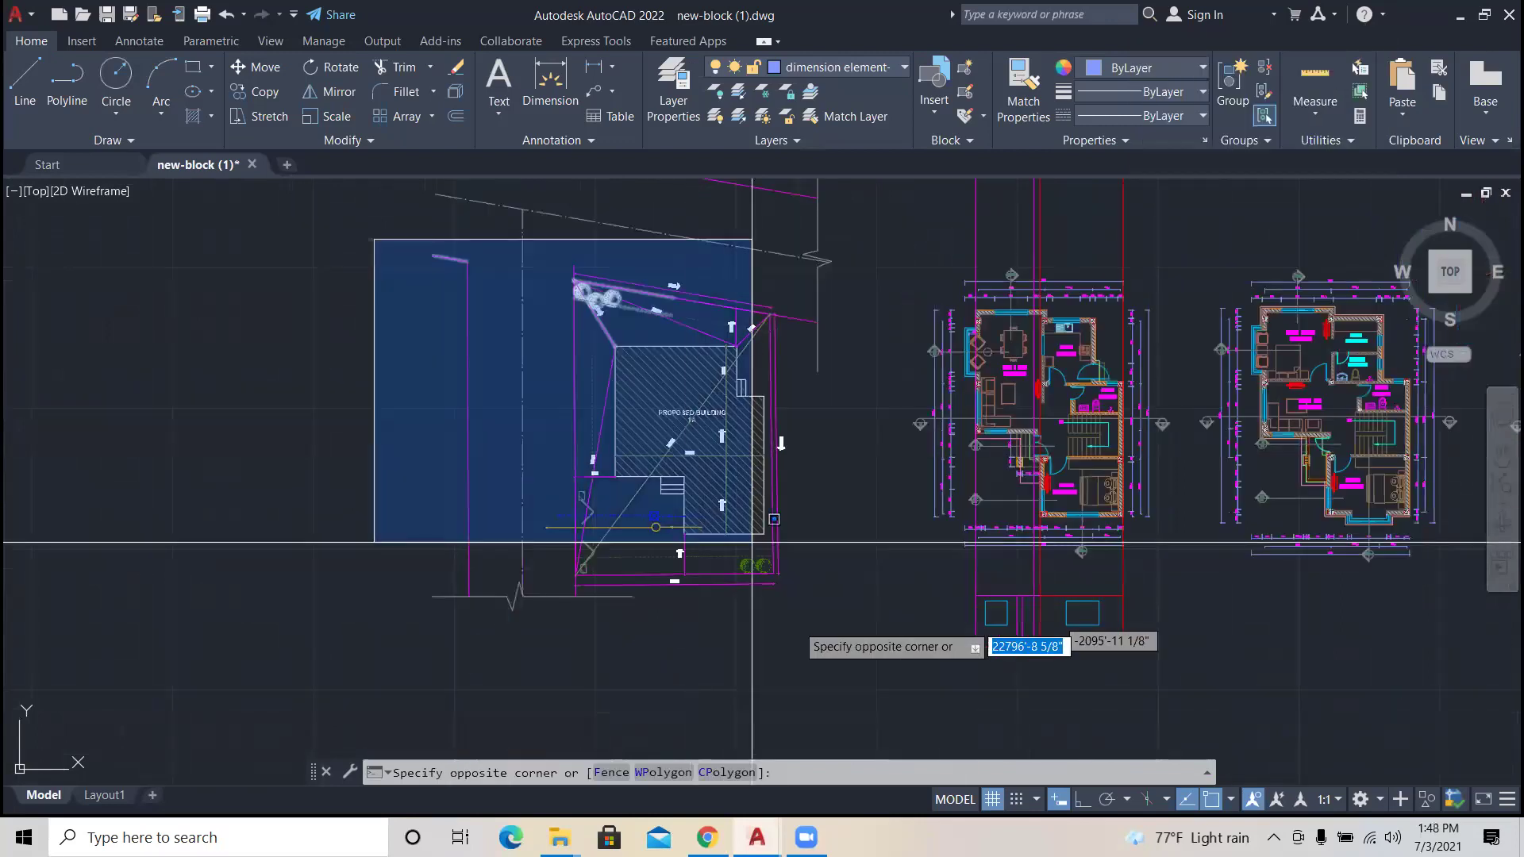
key("Escape")
key("Escape")
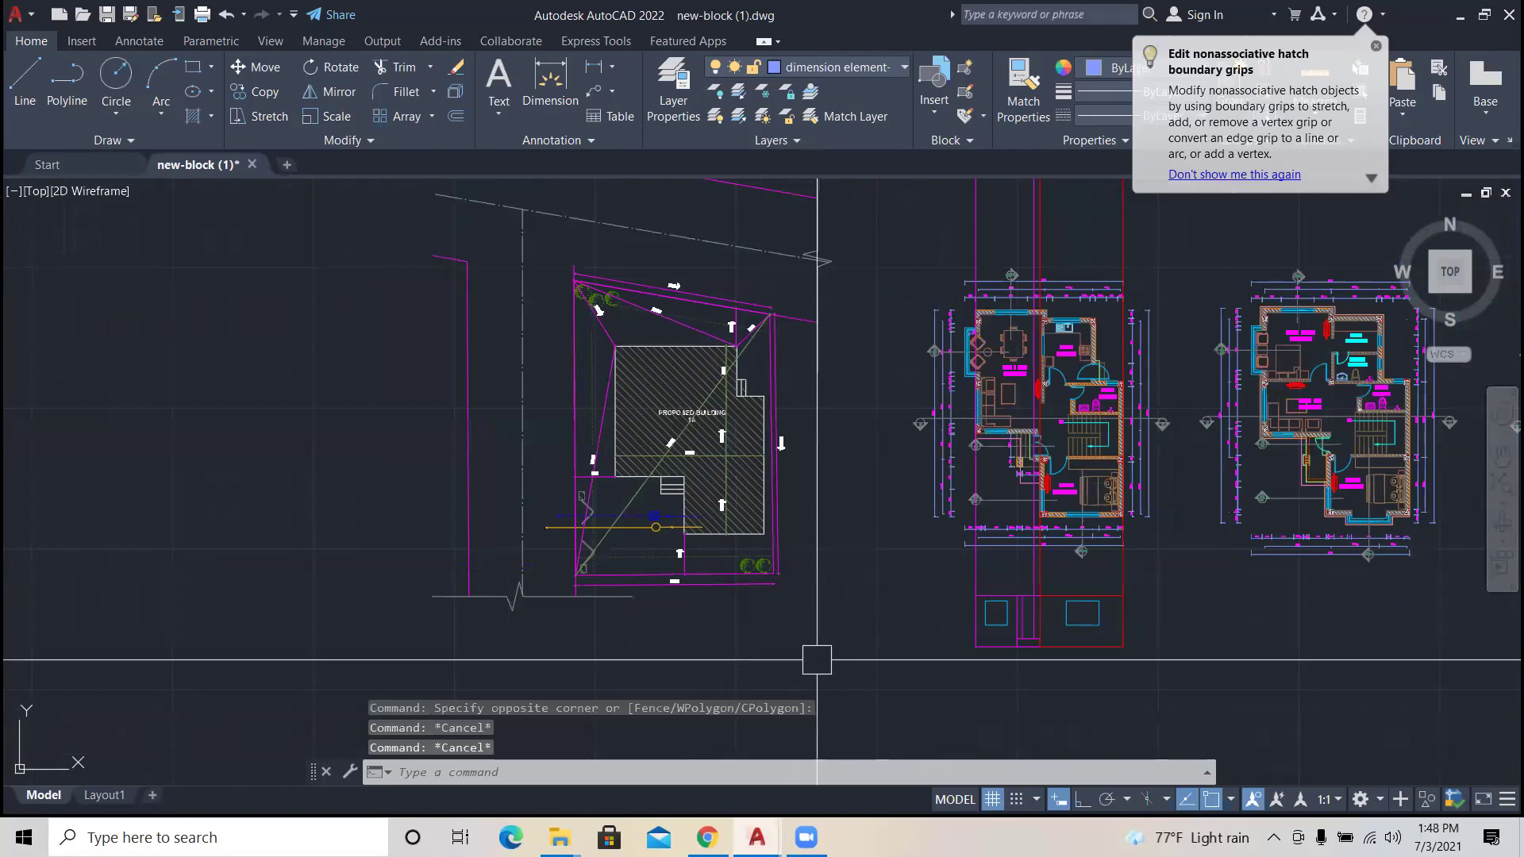
scroll(817, 659, "down", 4)
scroll(794, 572, "up", 4)
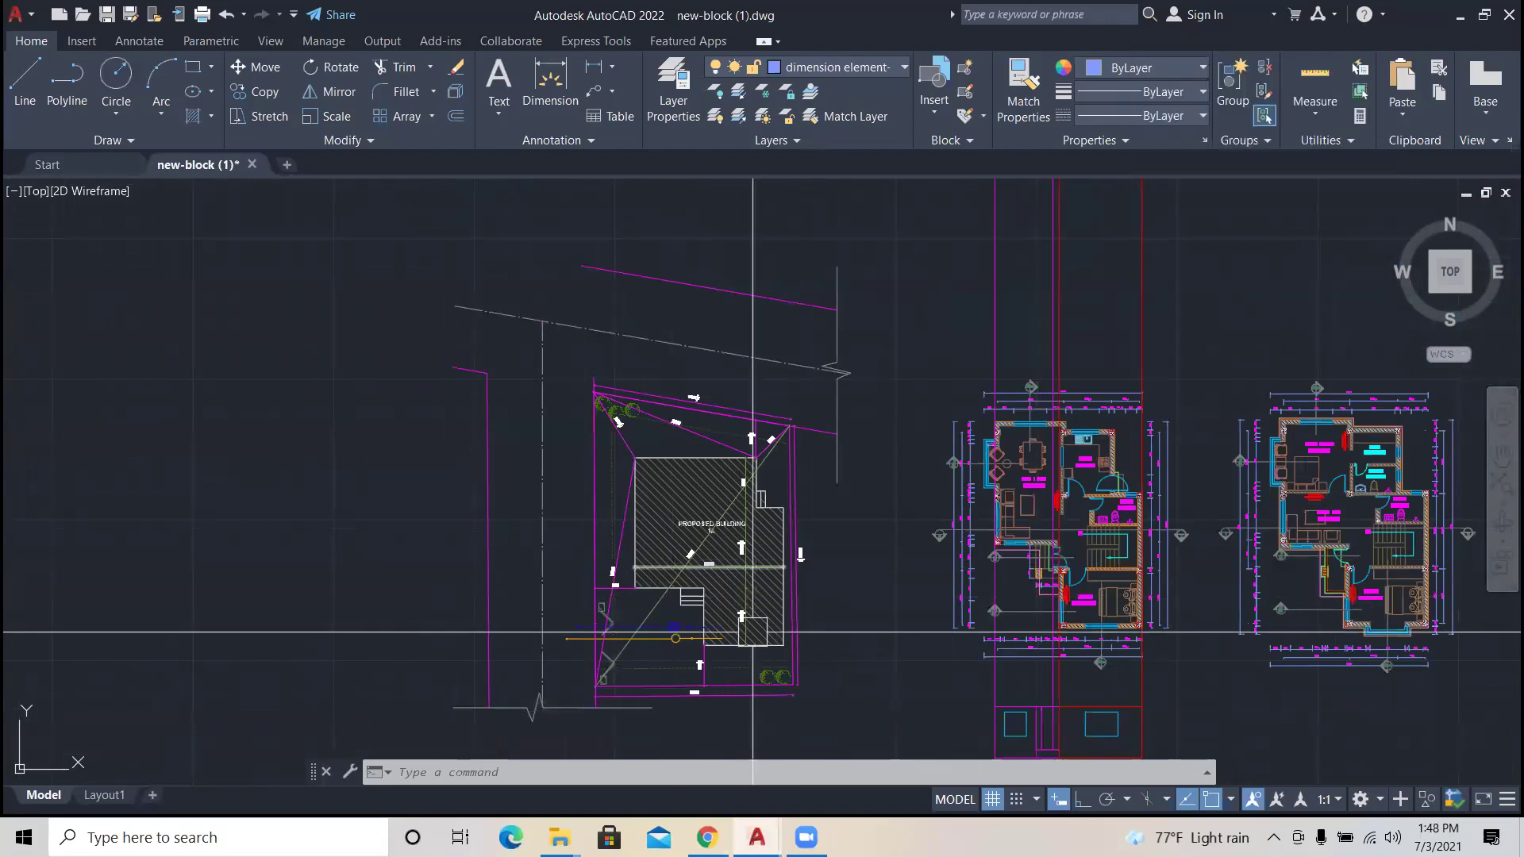
Step: Examine the plot's west boundary line, the building's clearance dimensions around it and the floor plans beside the site plan
scroll(609, 541, "up", 2)
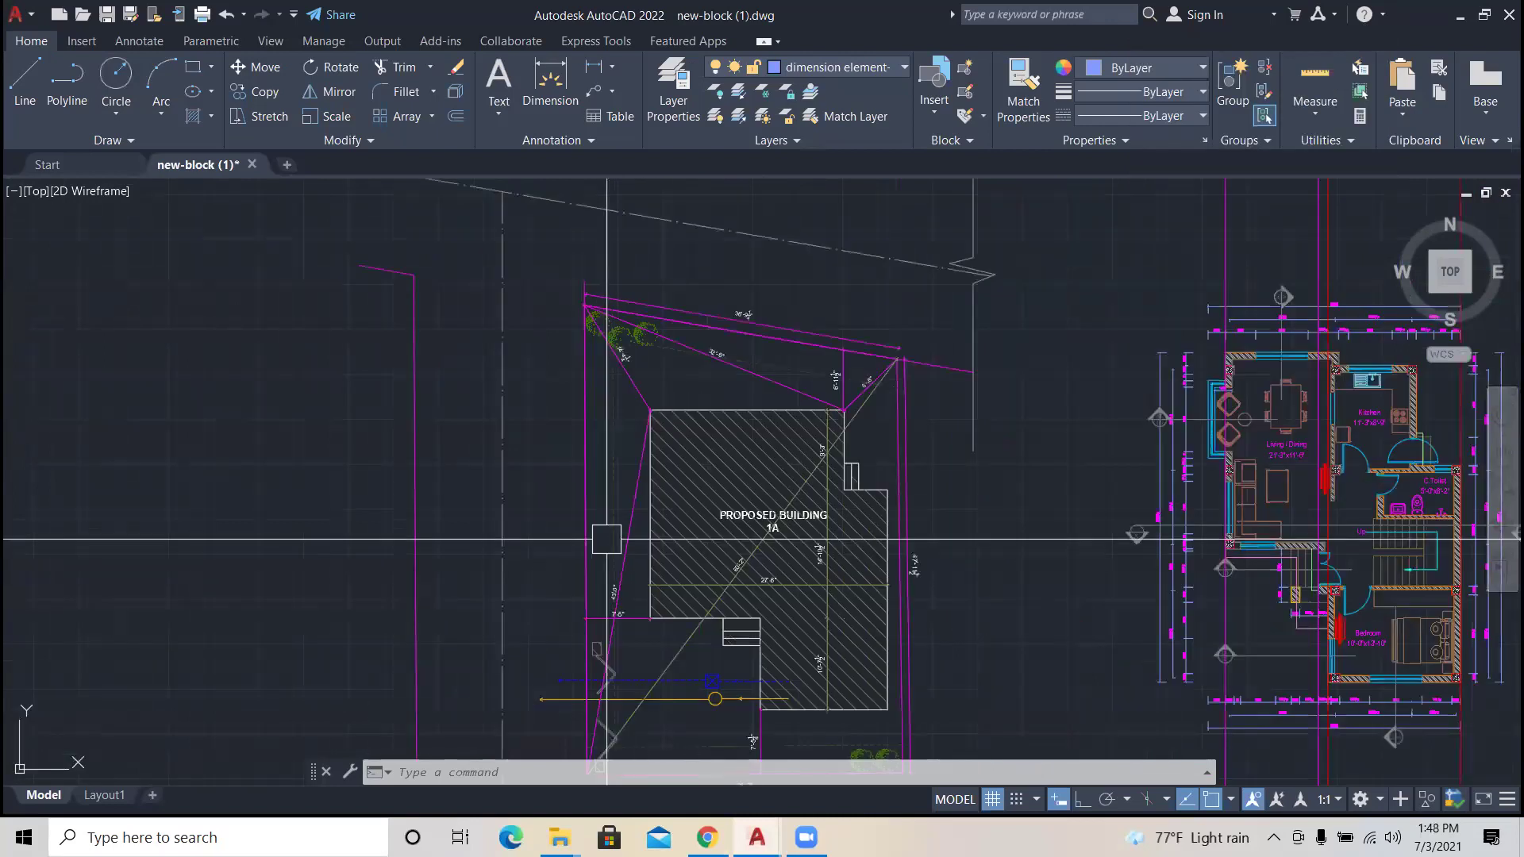
left_click(586, 536)
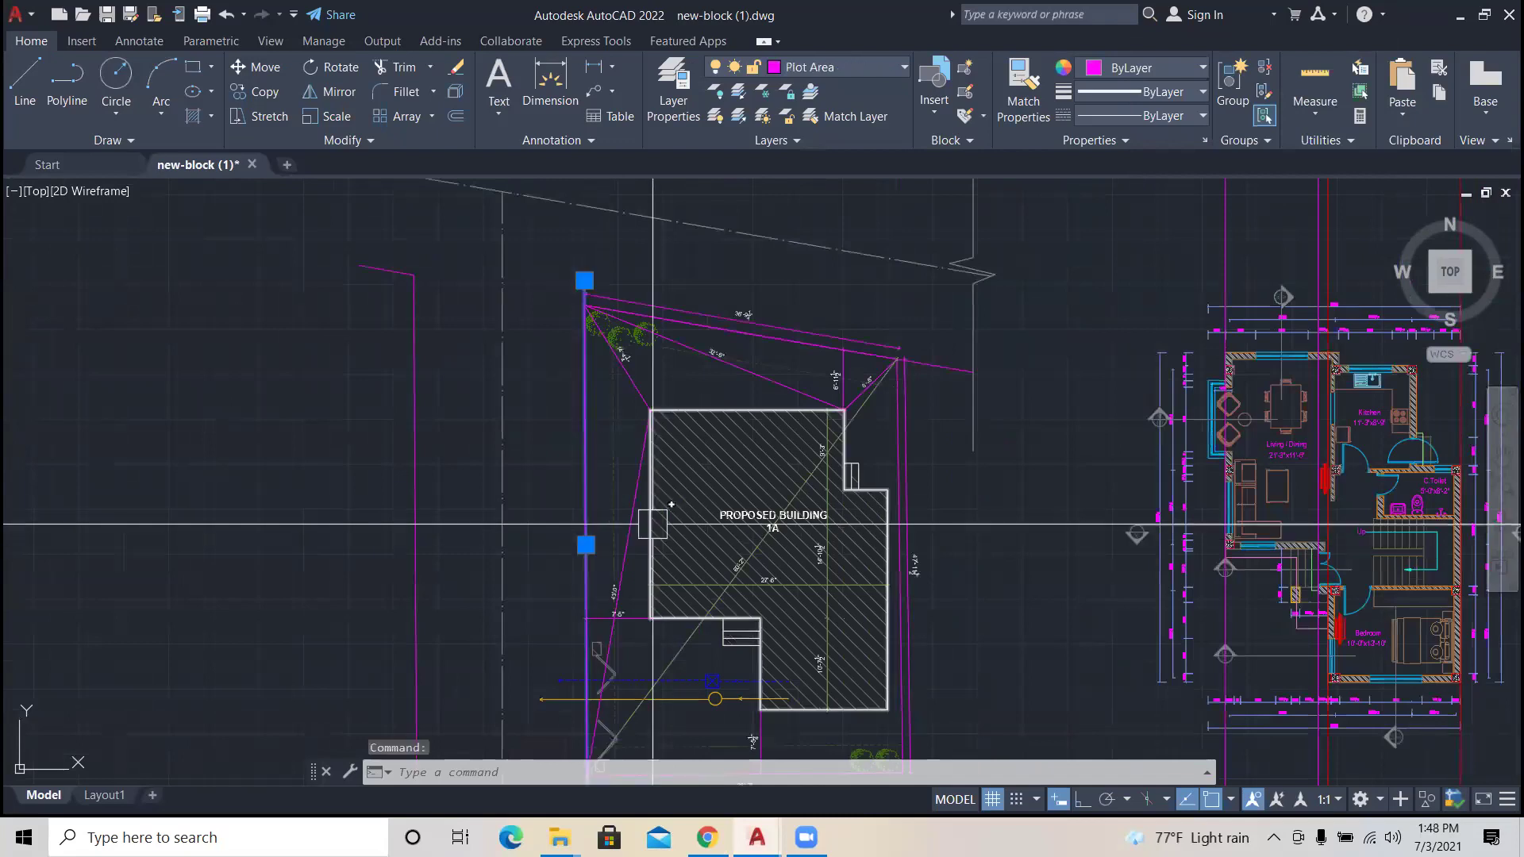
key("Escape")
key("Escape")
scroll(775, 368, "up", 2)
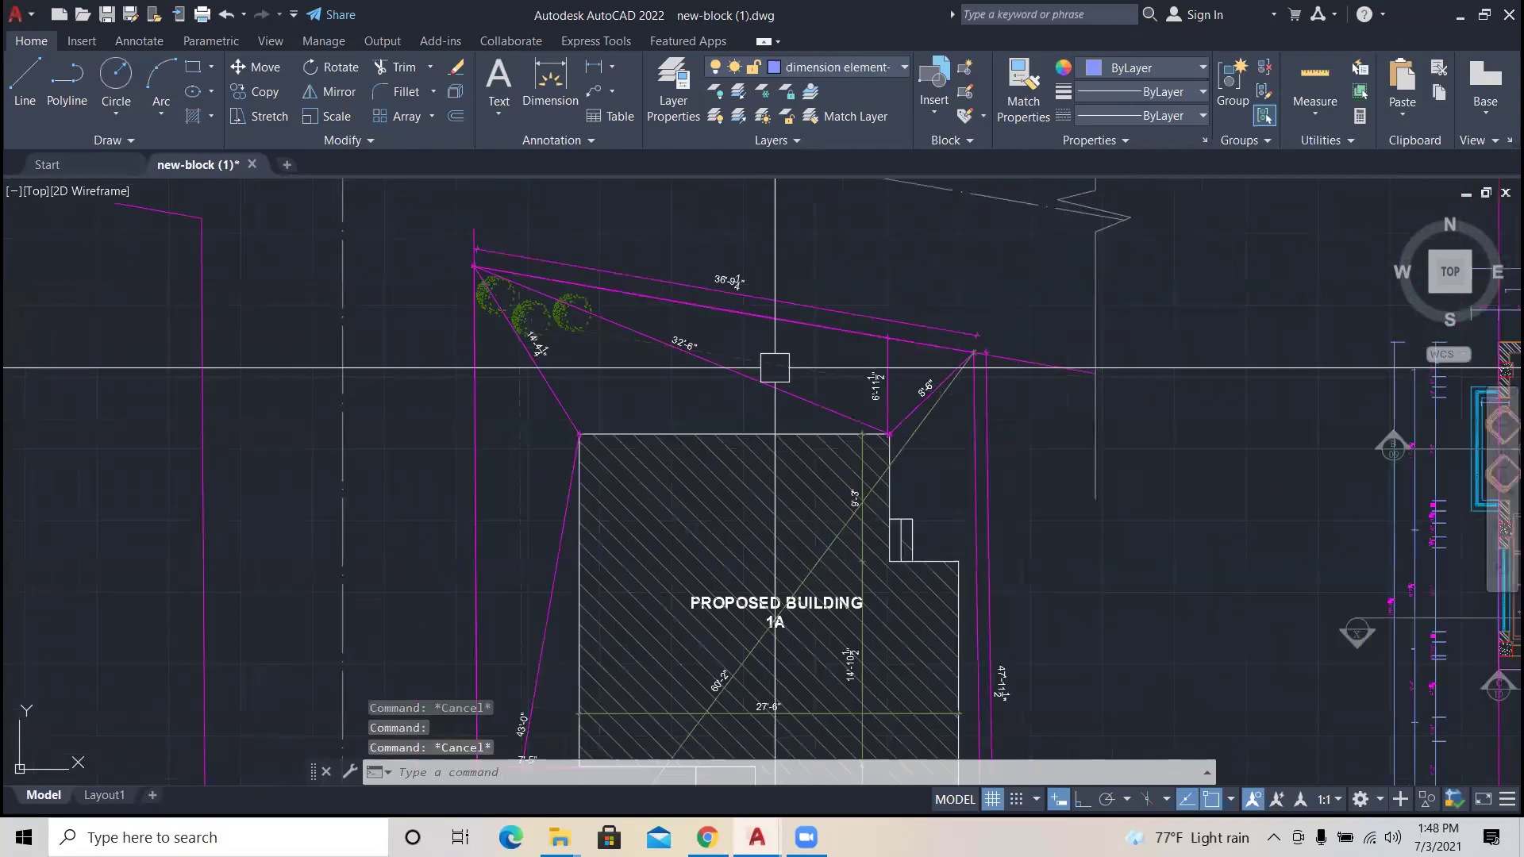
scroll(675, 438, "down", 2)
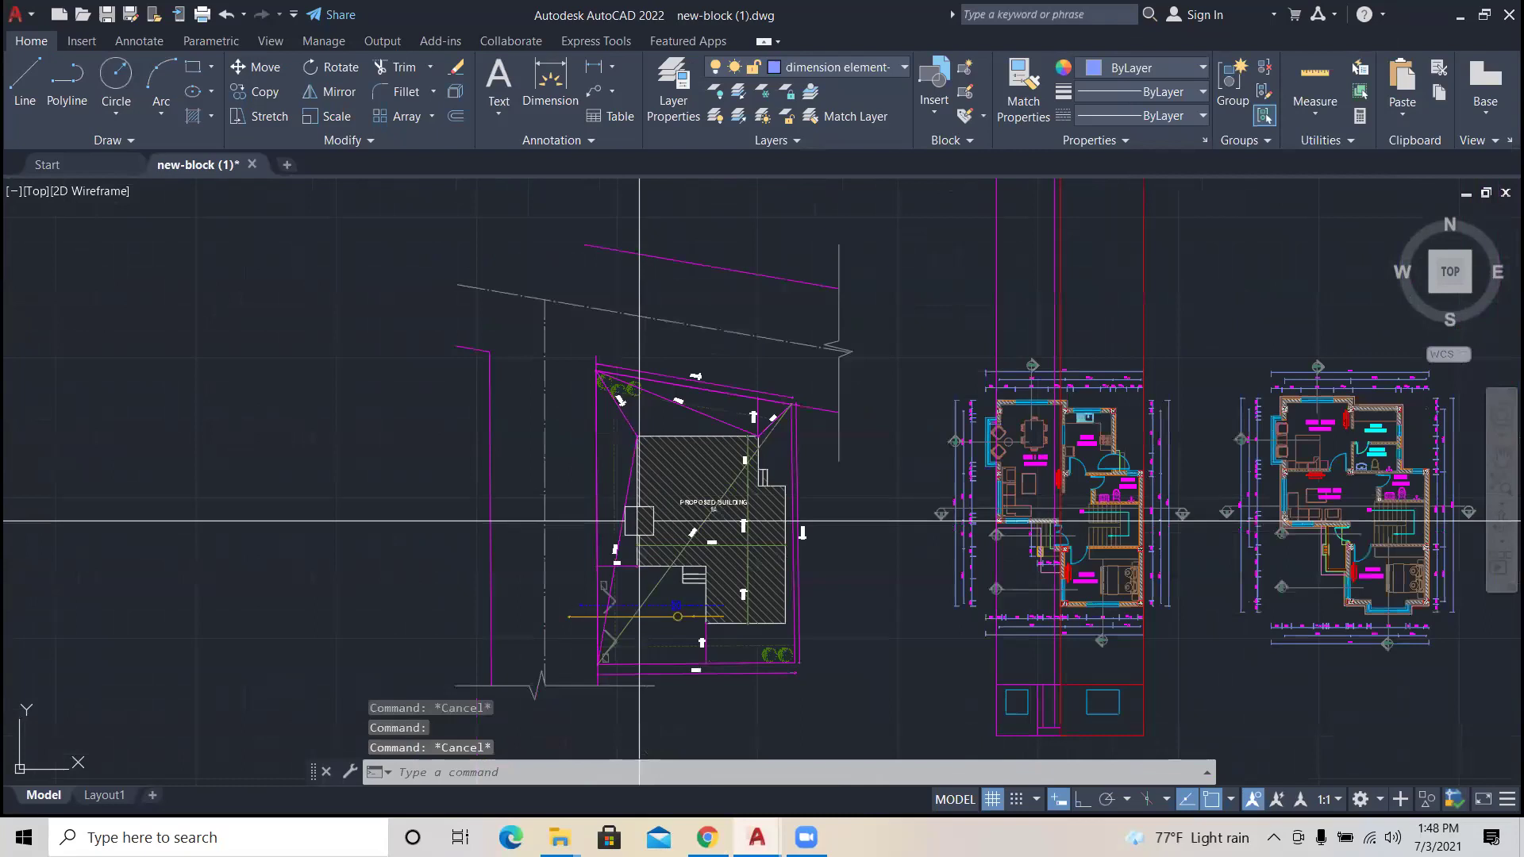
scroll(639, 521, "up", 6)
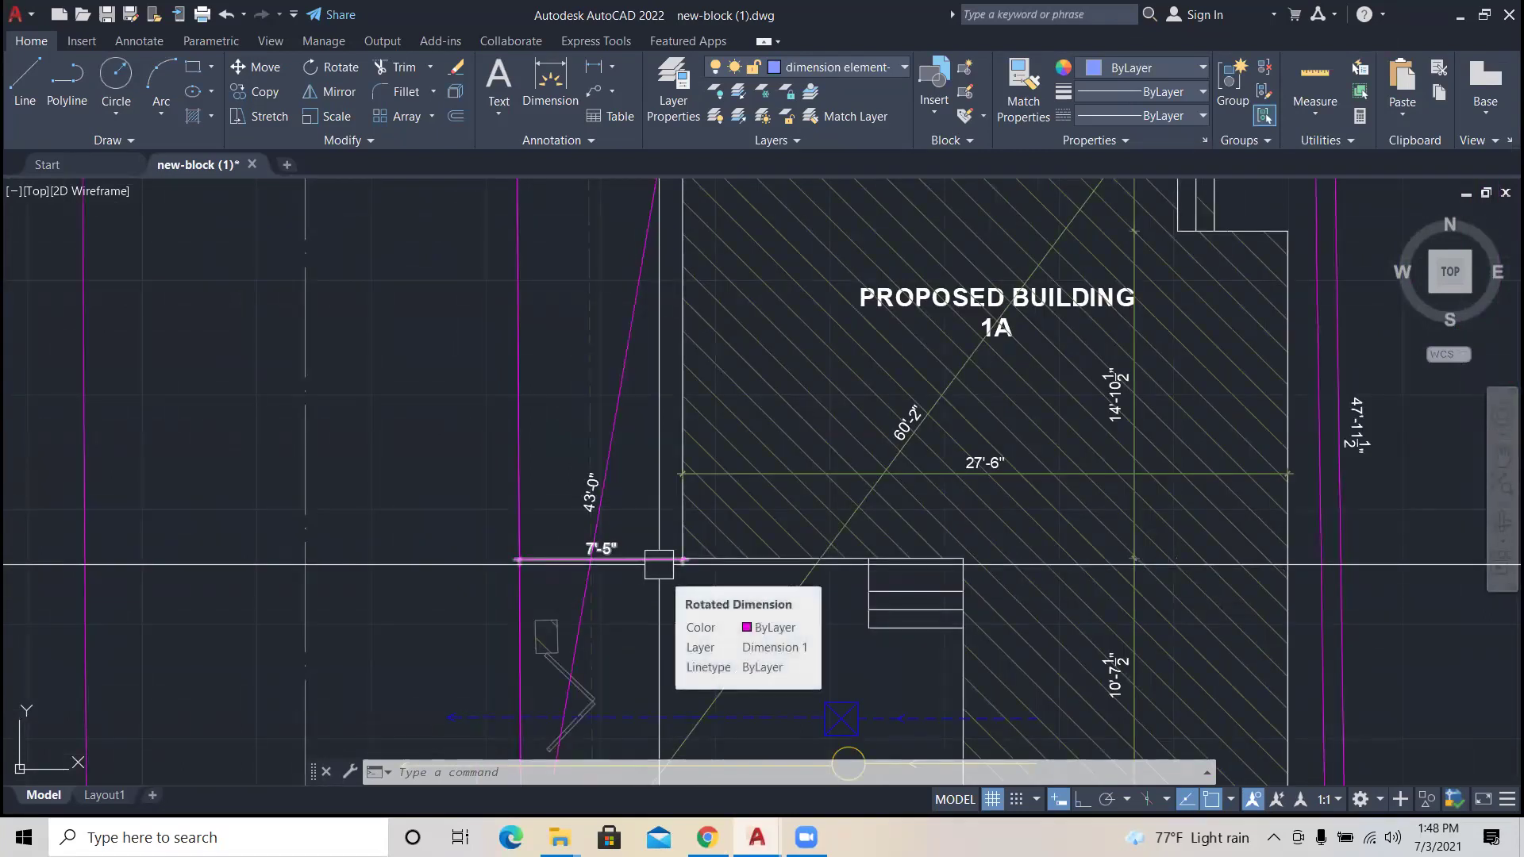
scroll(659, 564, "down", 2)
scroll(659, 563, "down", 2)
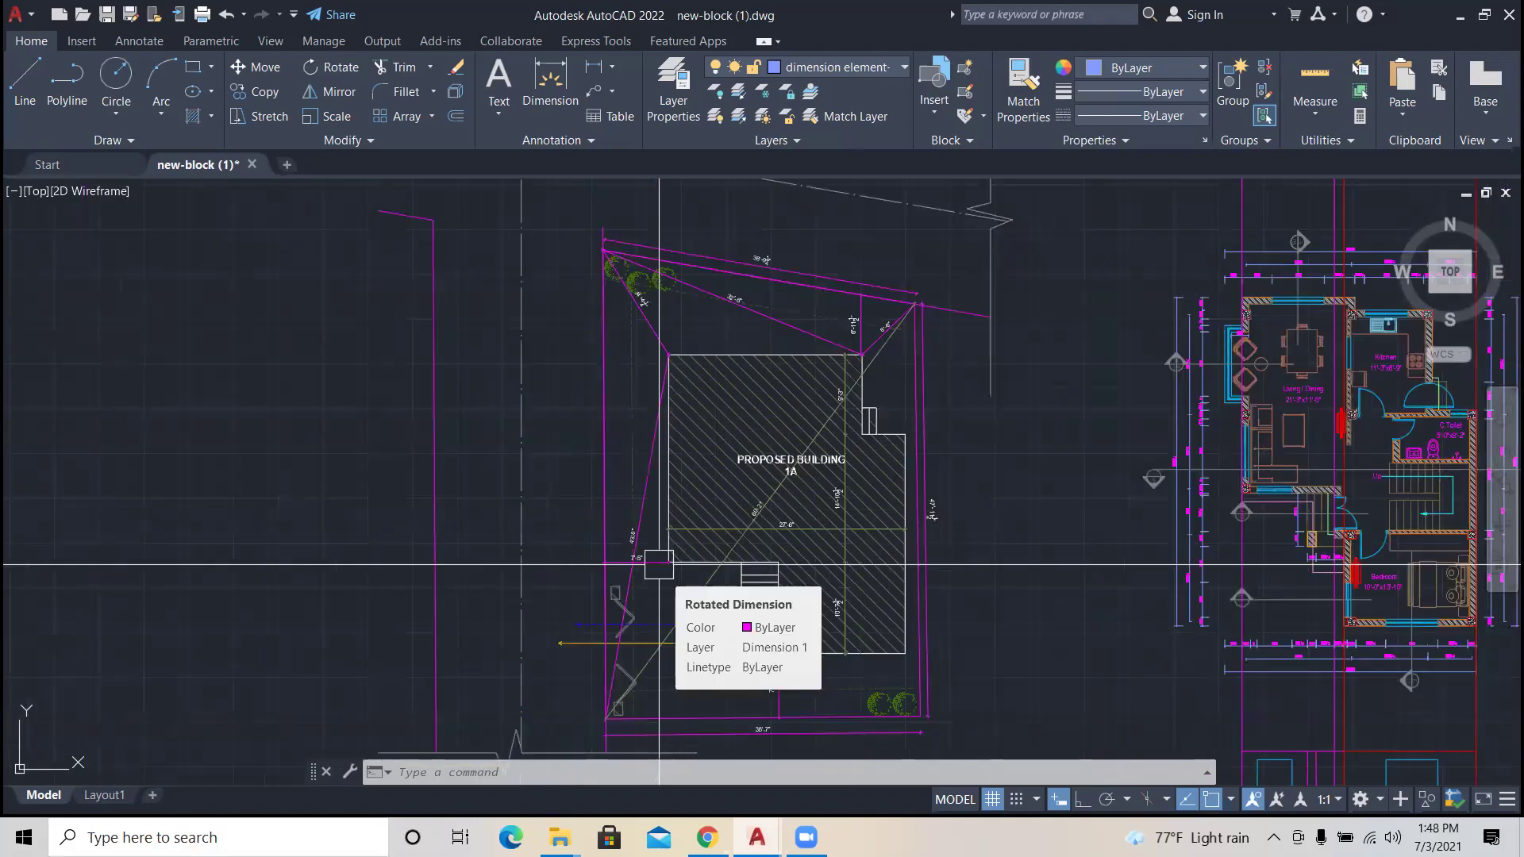
scroll(798, 562, "down", 2)
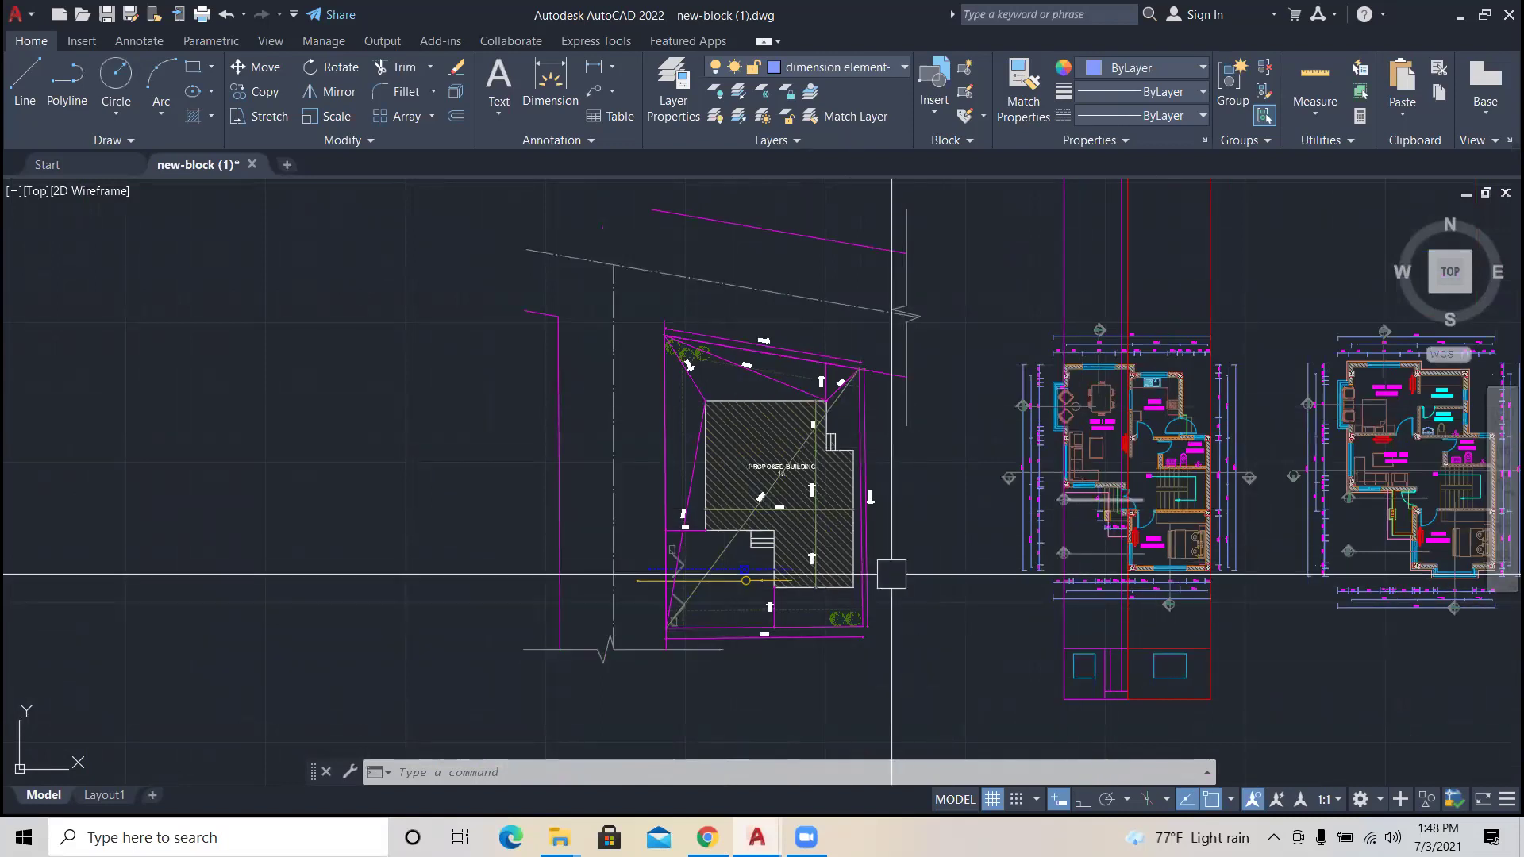
scroll(835, 463, "down", 3)
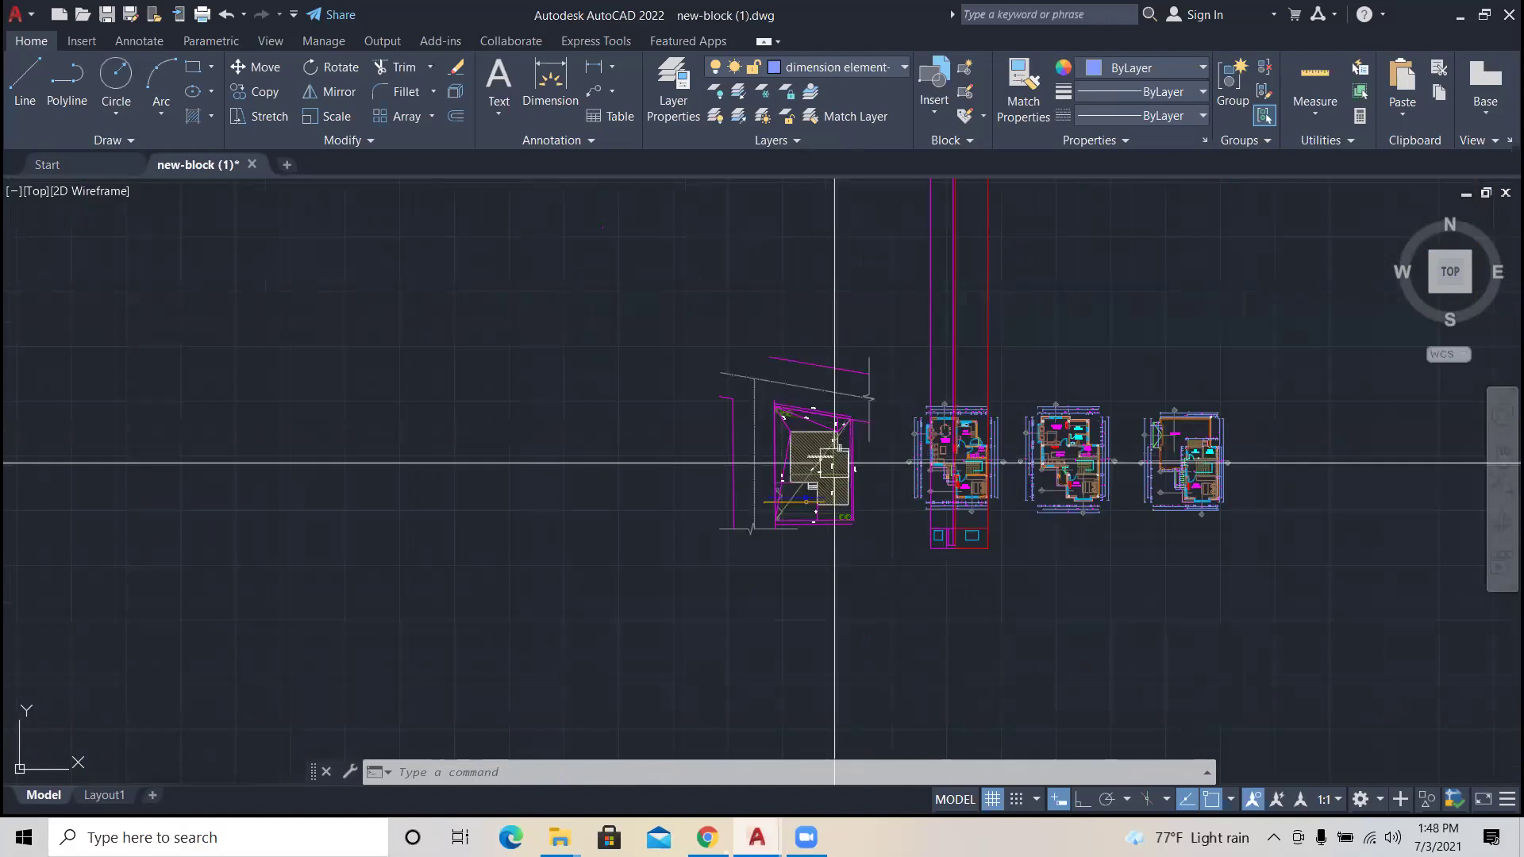
scroll(794, 476, "up", 2)
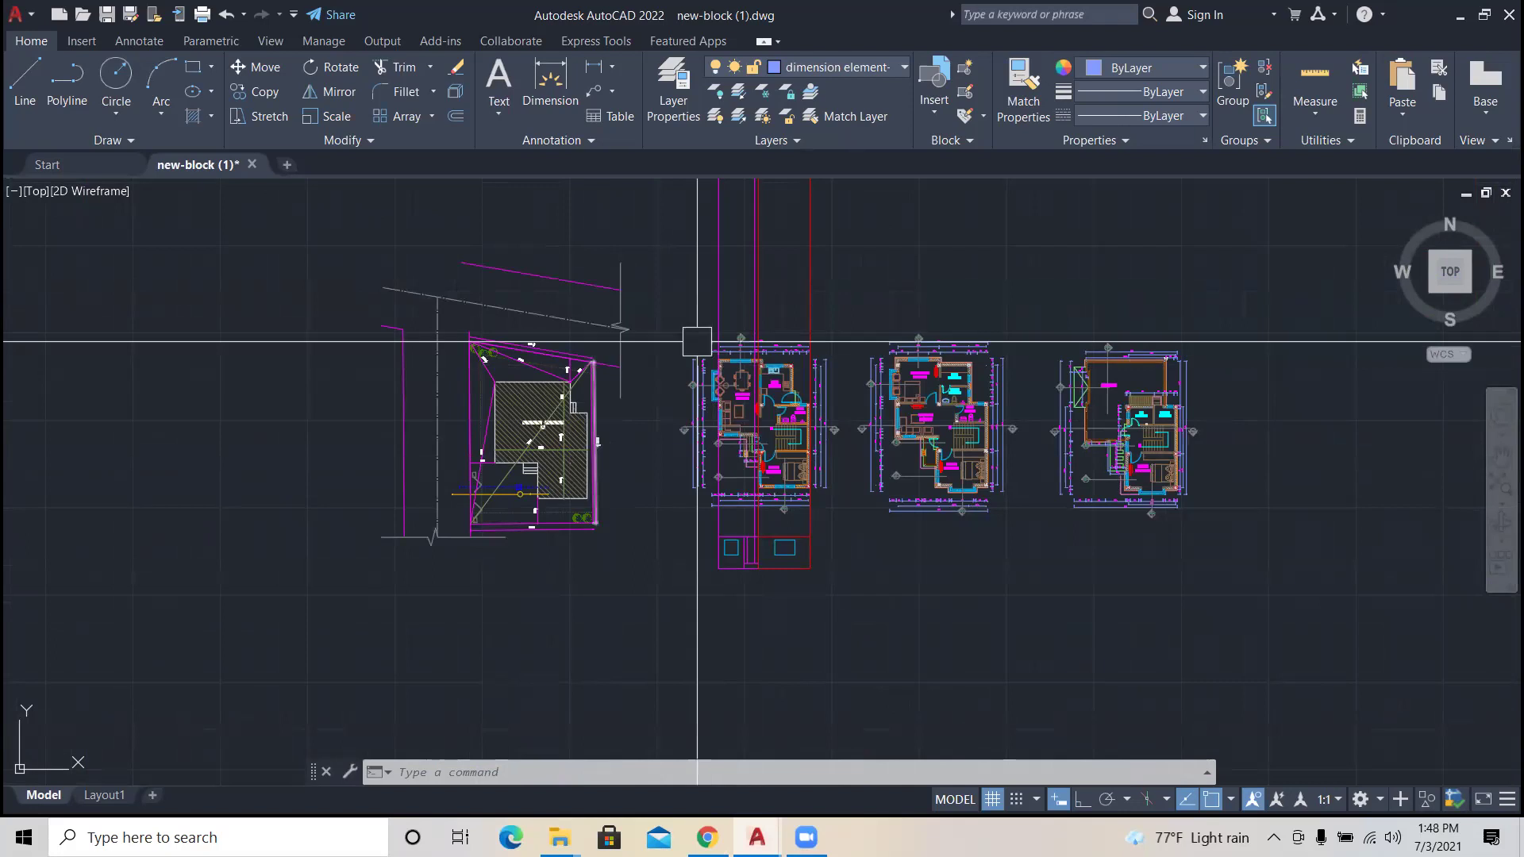
scroll(827, 510, "up", 2)
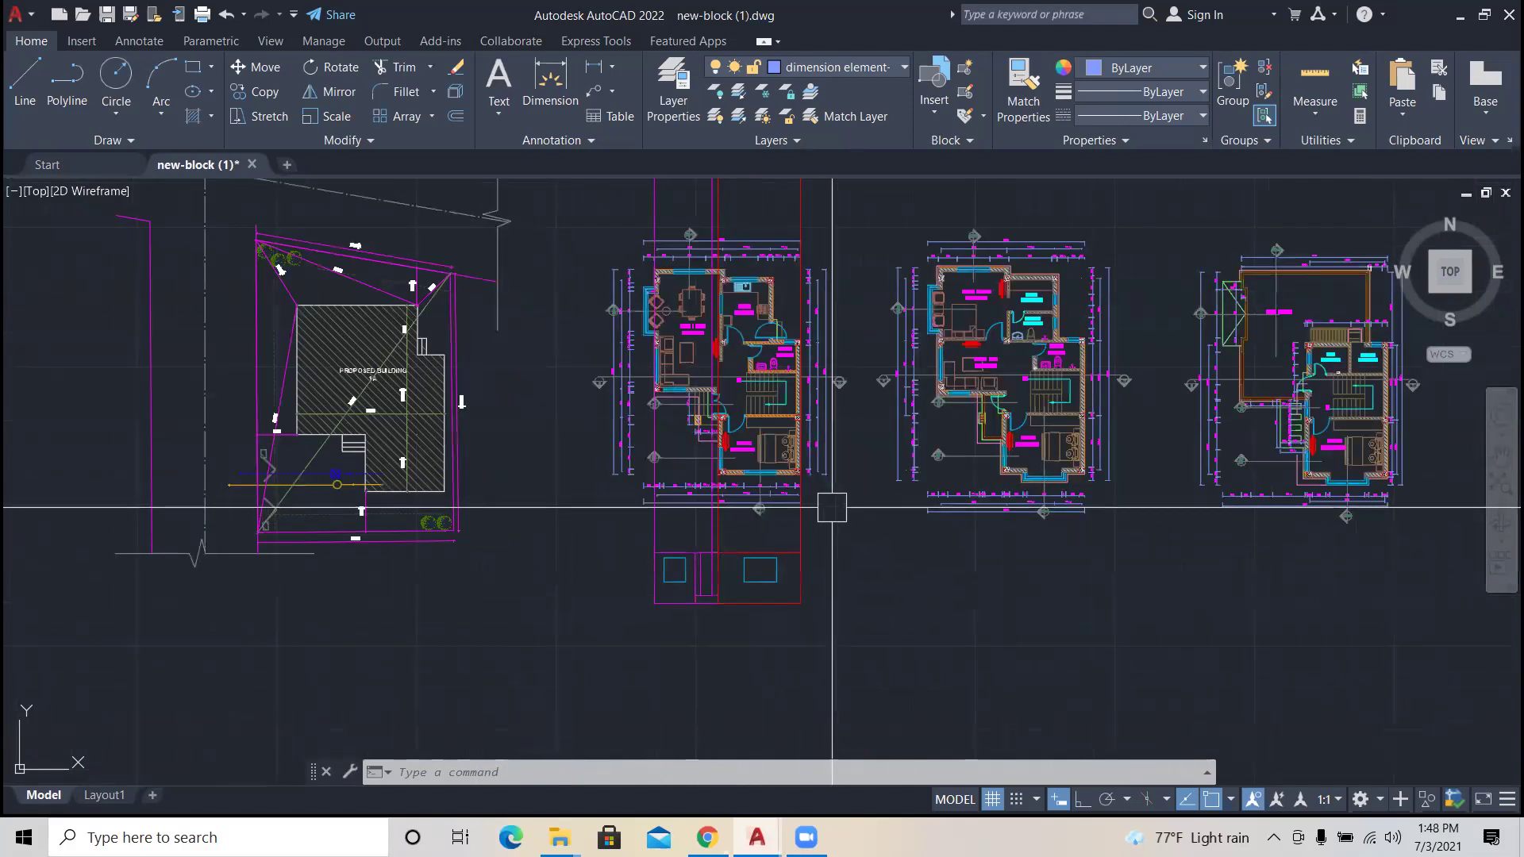
key("Escape")
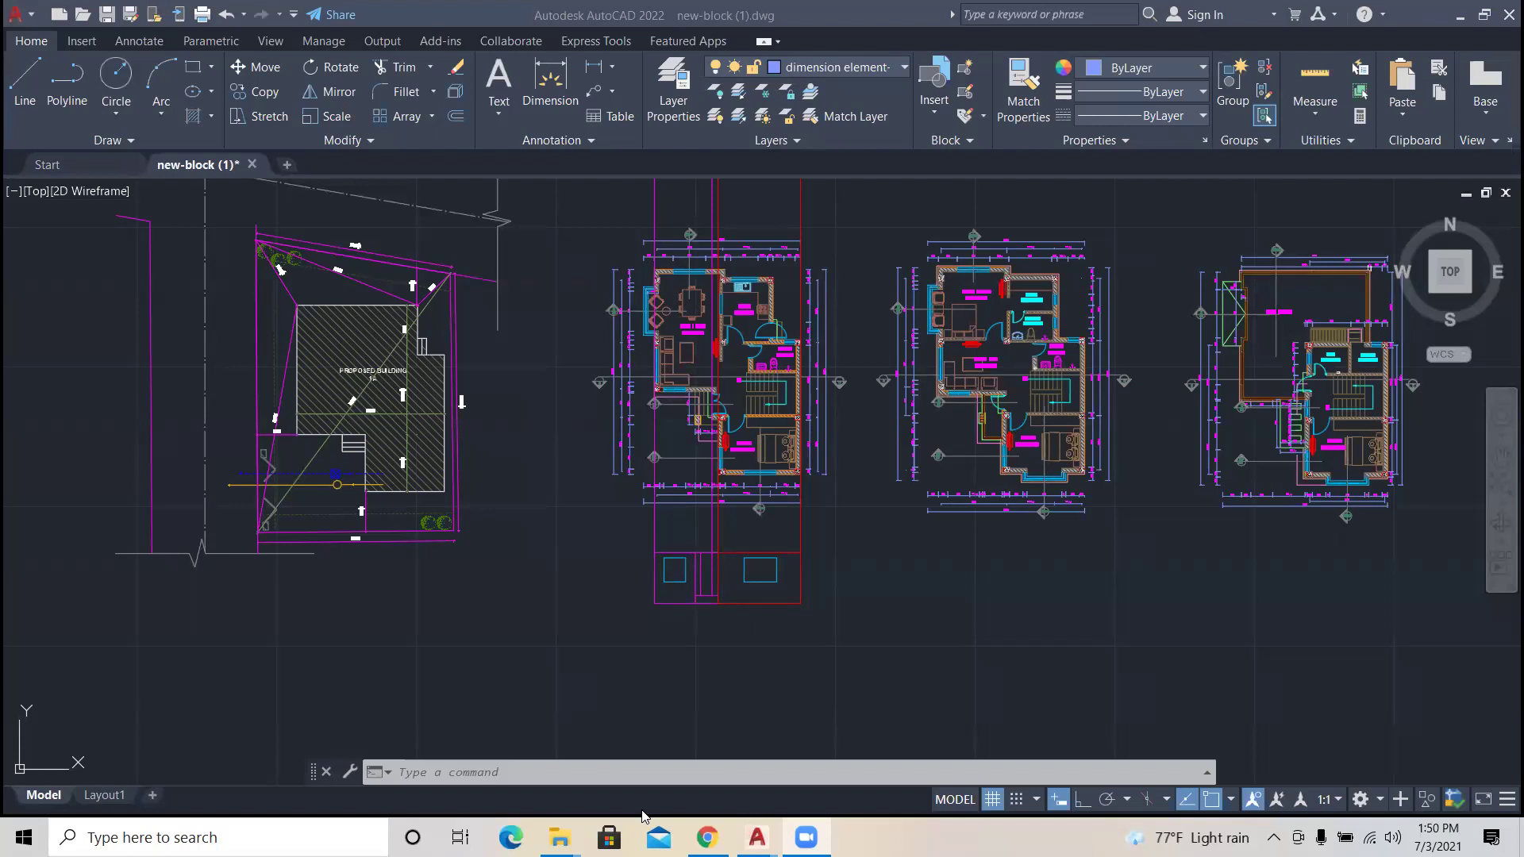
Step: Switch to the cad class drawing and bring up the floor plan crossed by the orange section line
left_click(871, 580)
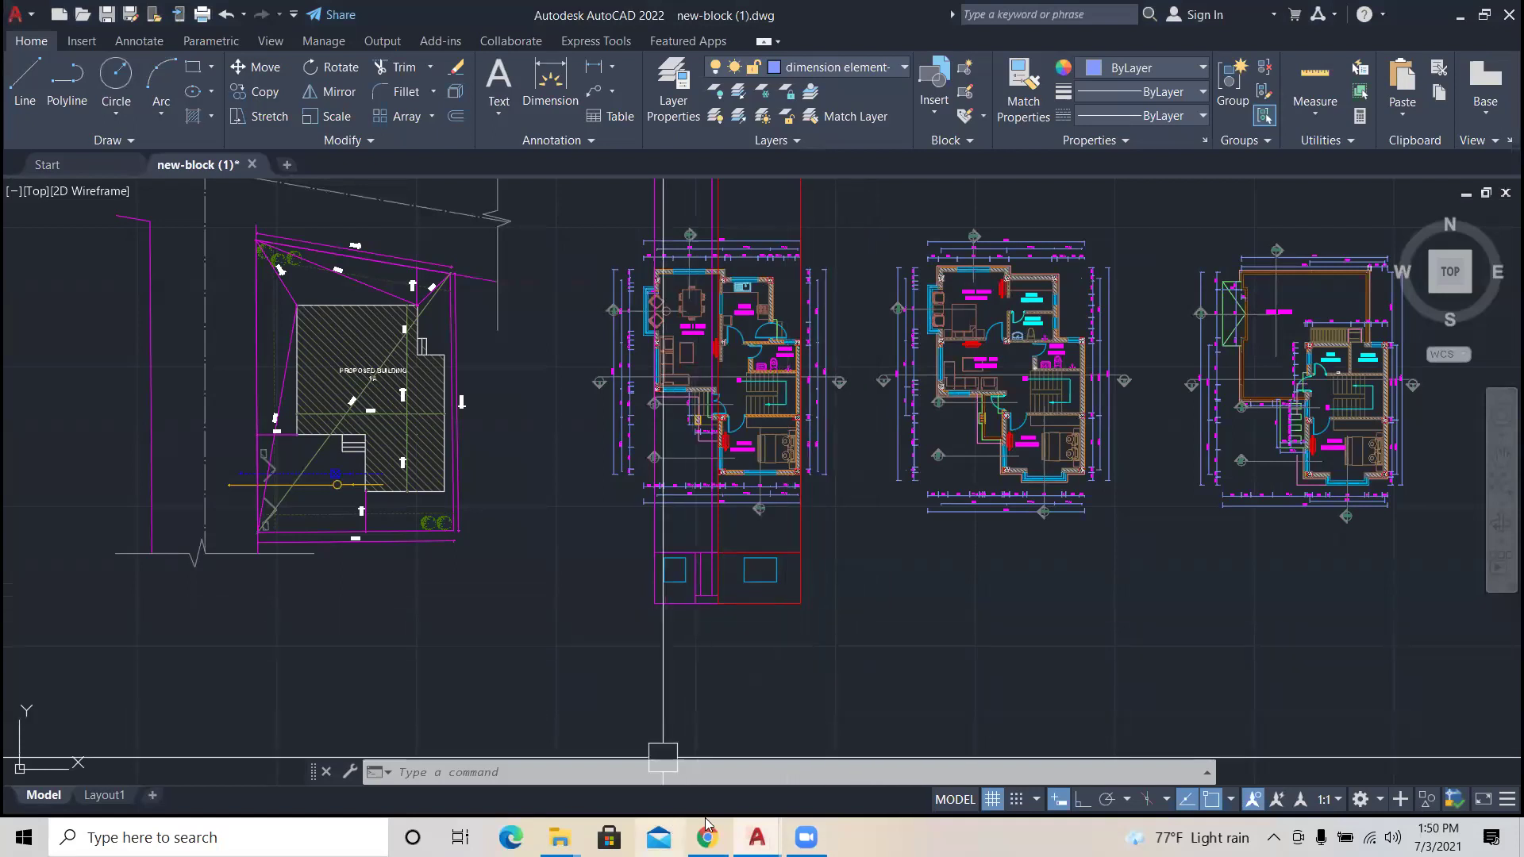
mouse_move(757, 837)
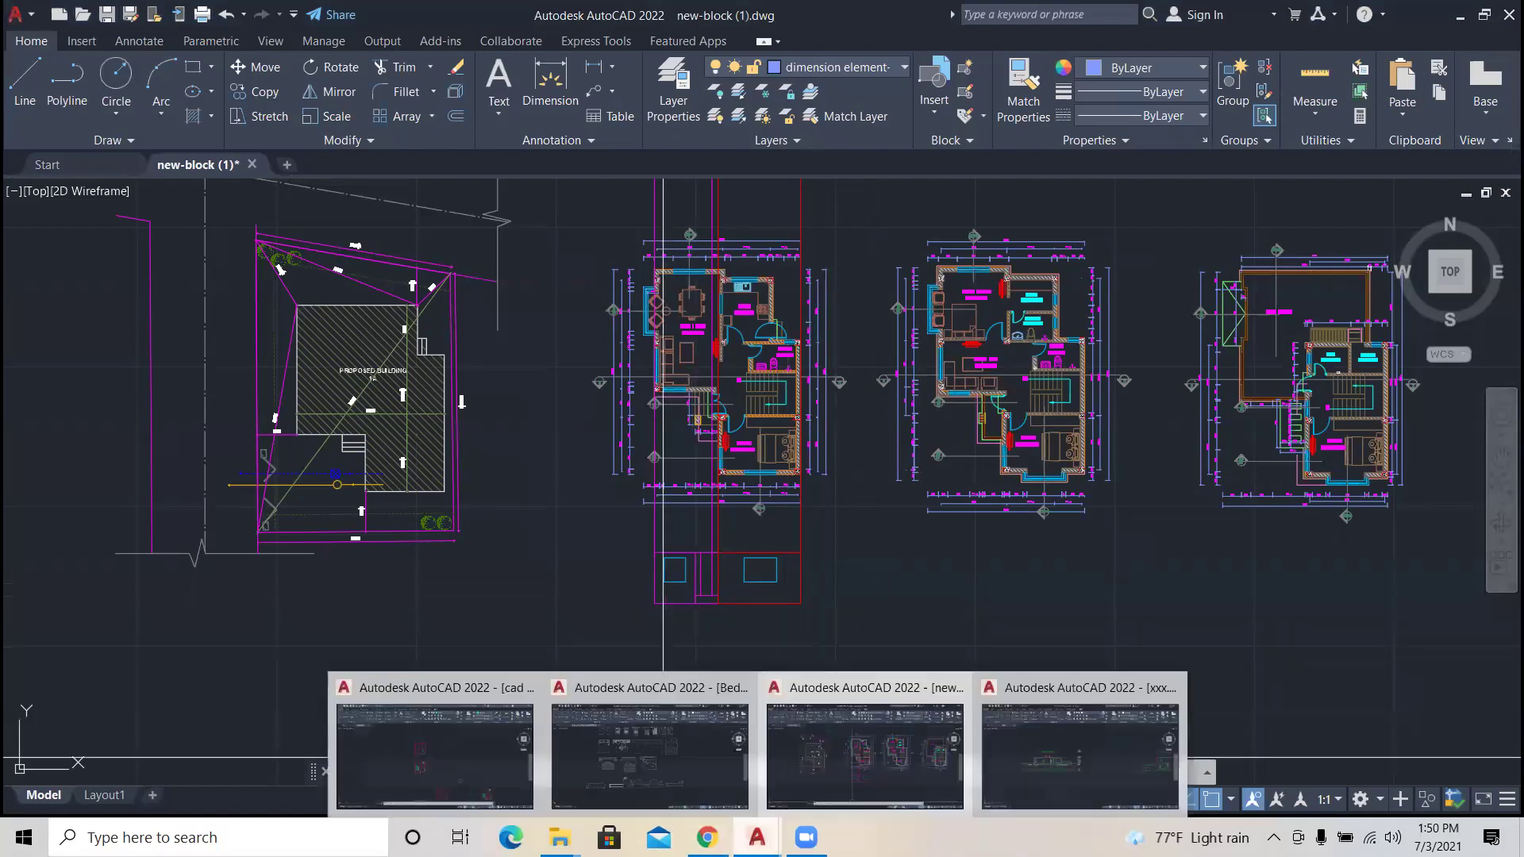
left_click(694, 762)
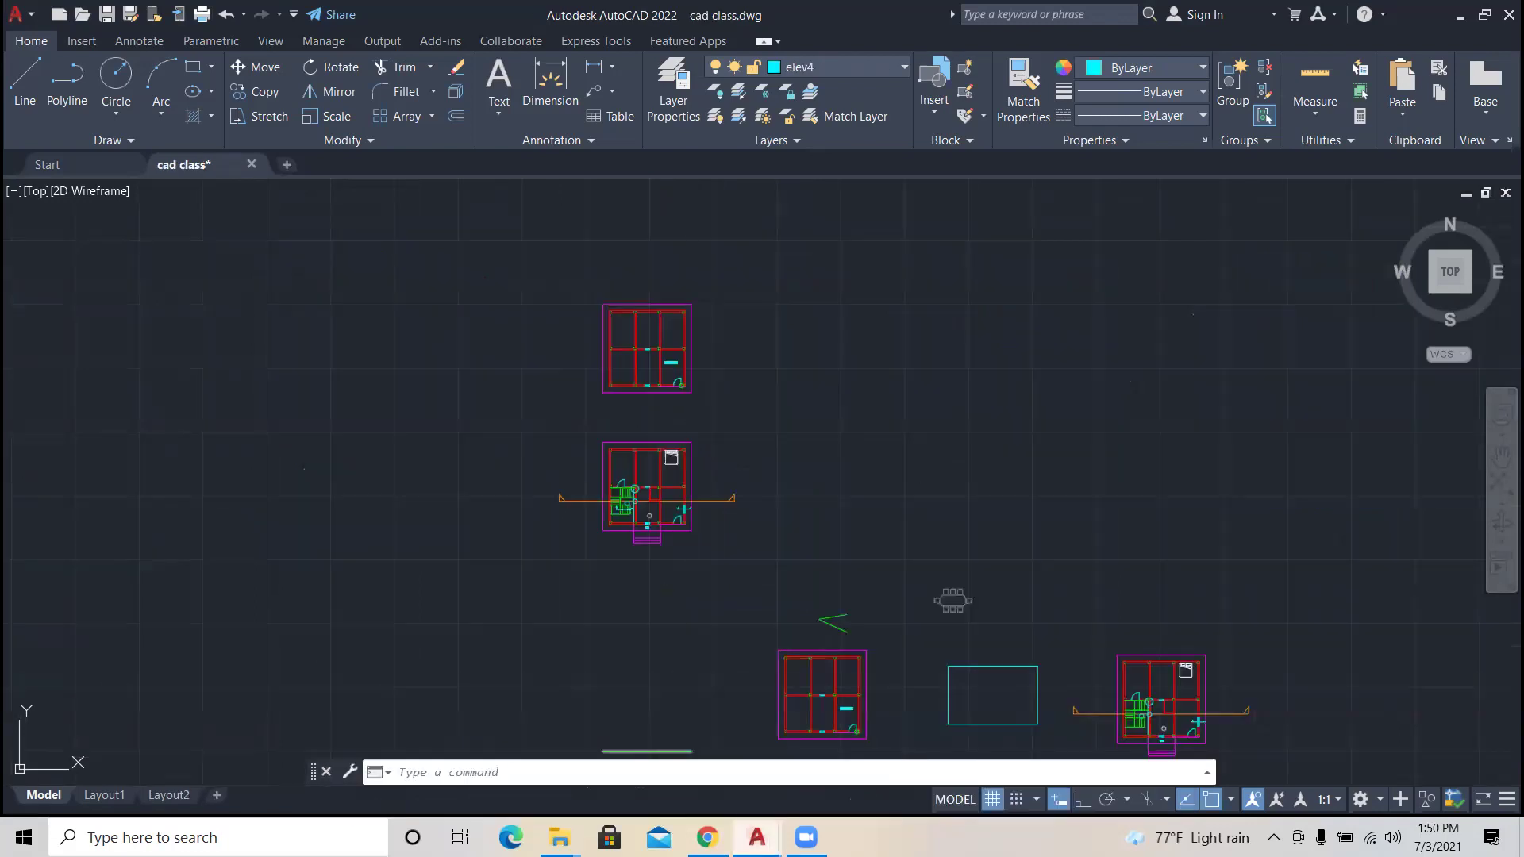
scroll(689, 491, "up", 4)
scroll(690, 491, "up", 4)
scroll(714, 528, "down", 2)
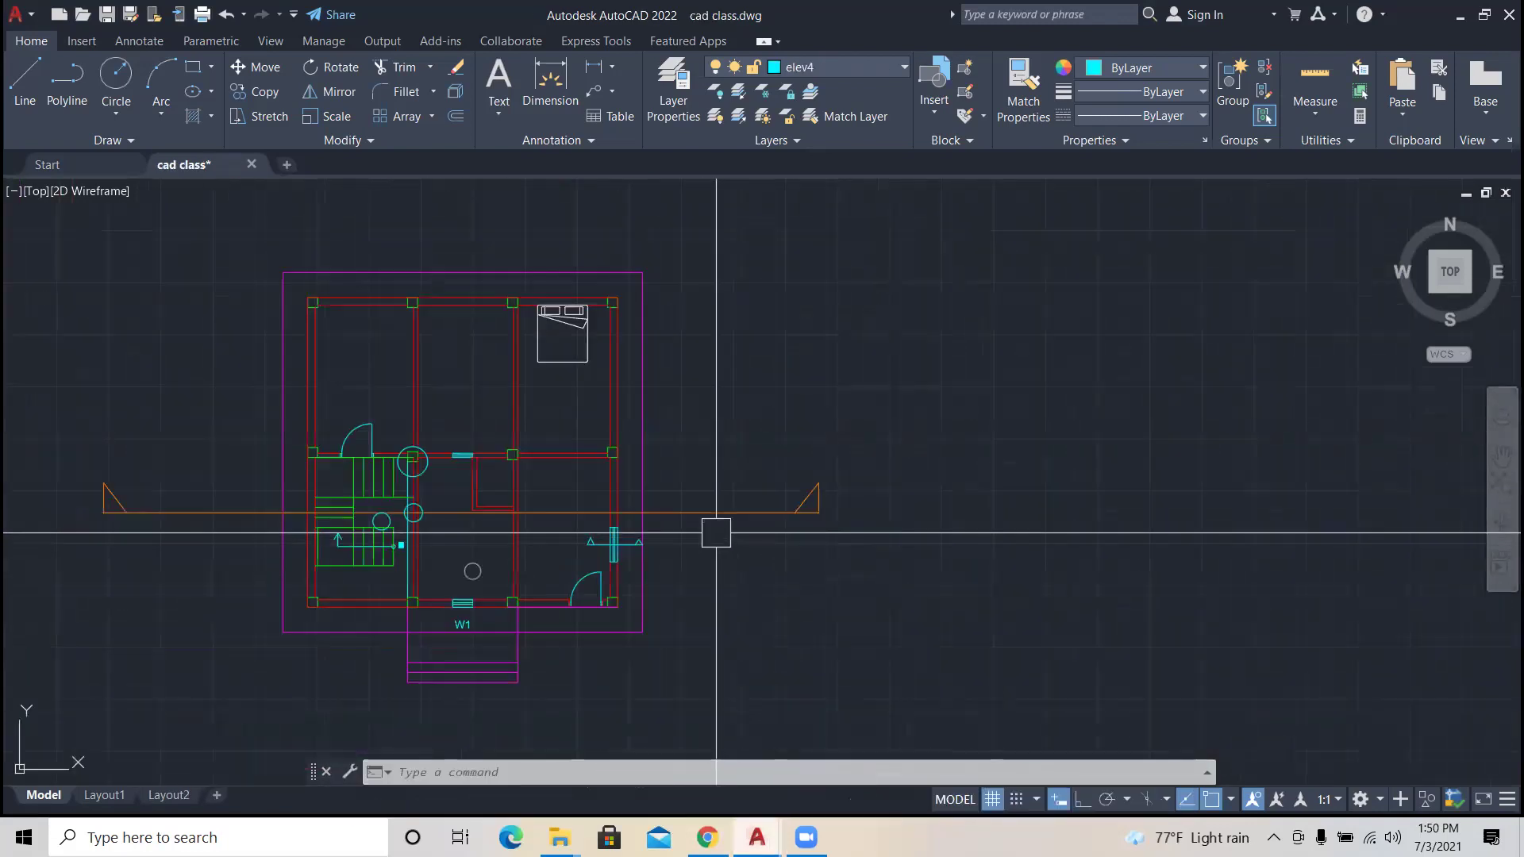
Step: Ungroup the whole floor plan together with its section line
key("Escape")
key("Escape")
type("UNGROUP")
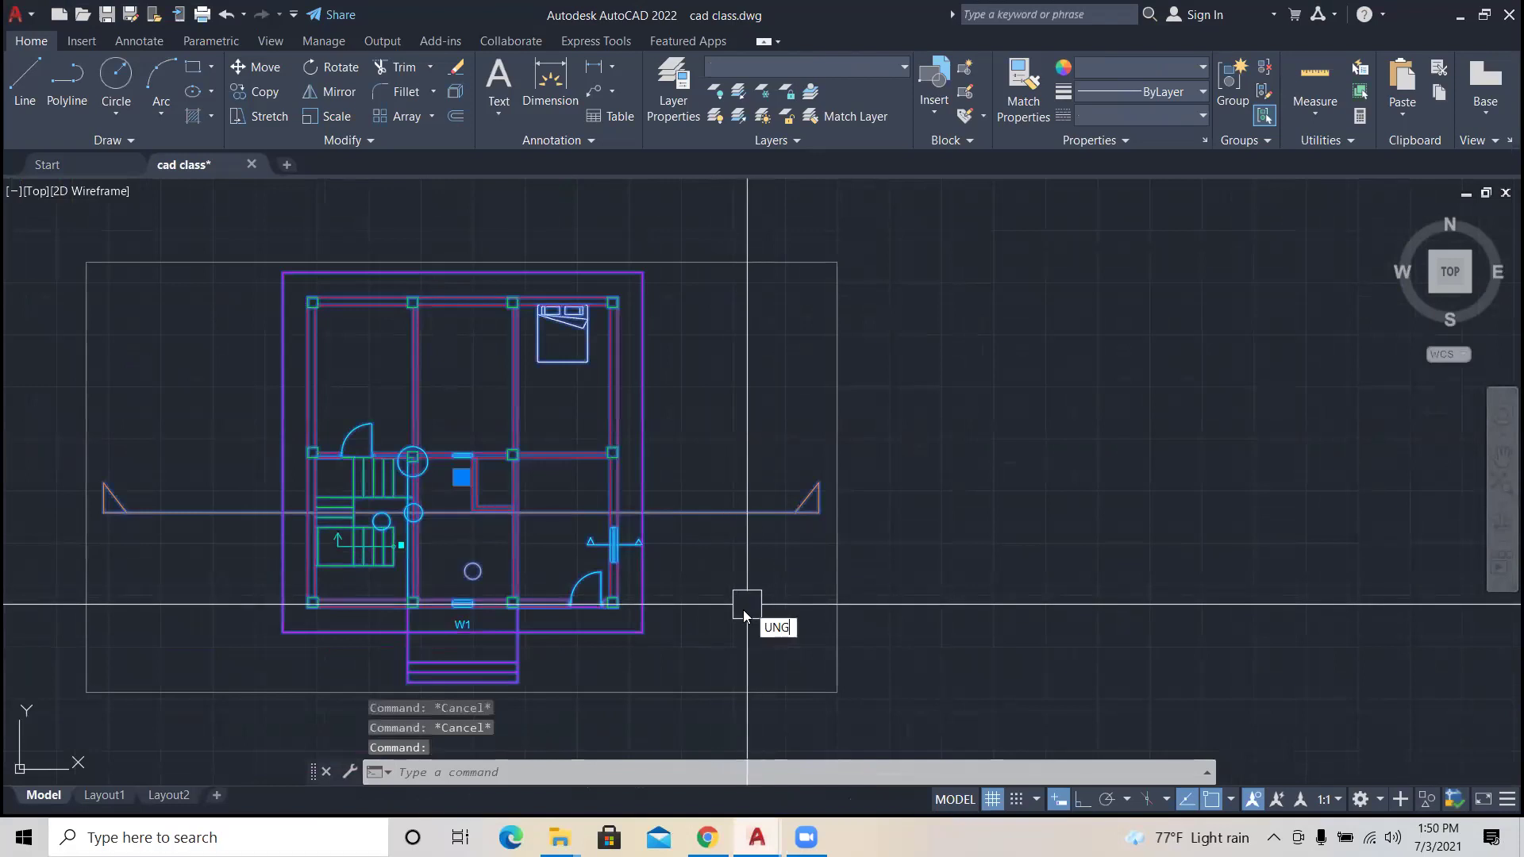
key("Return")
Step: Select the orange section line and check which linetypes are available for it
left_click(736, 512)
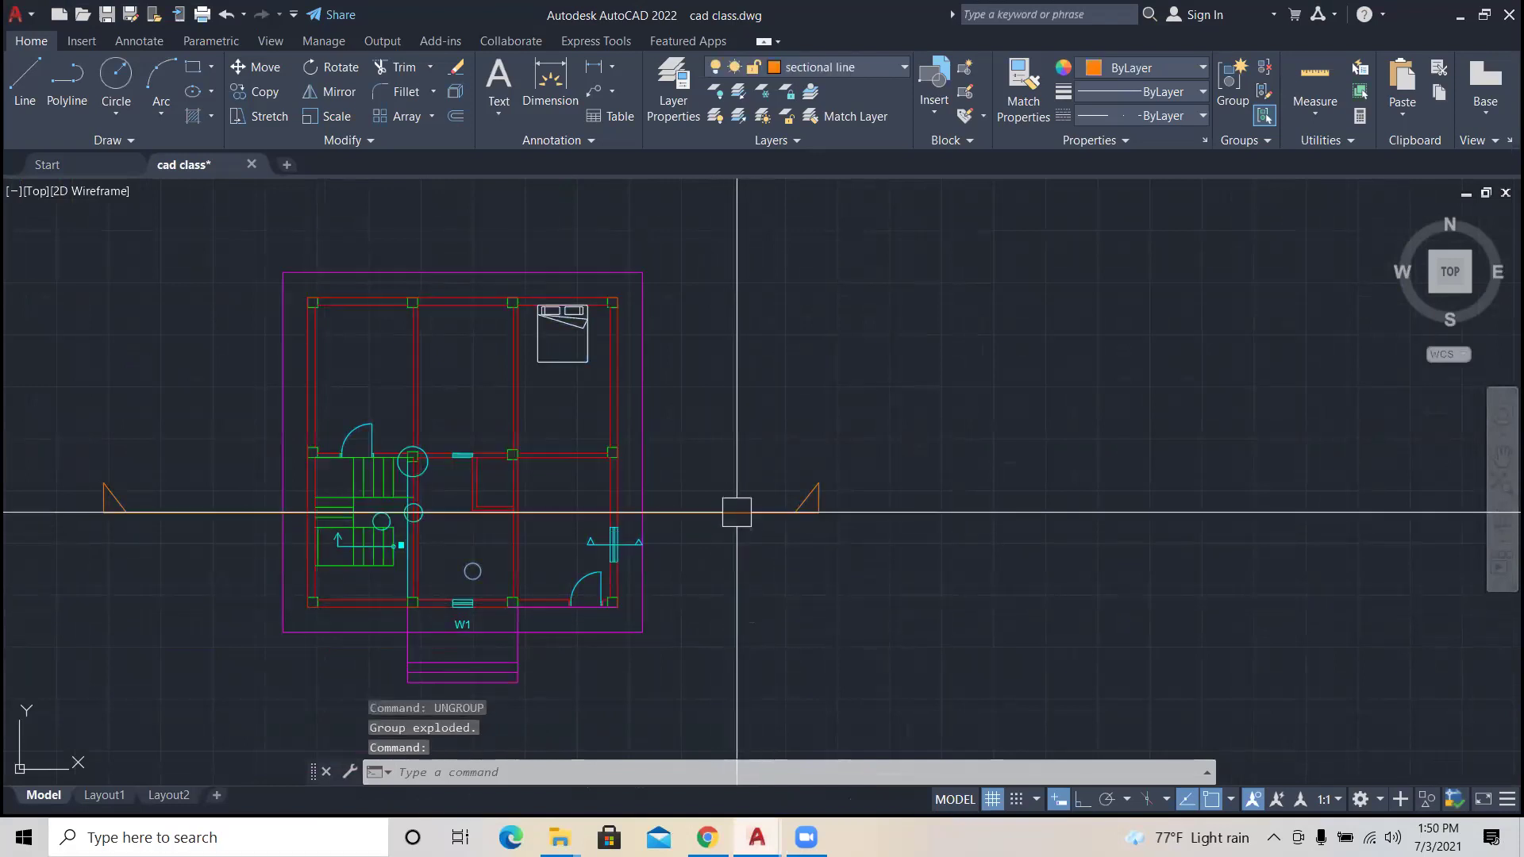
left_click(1151, 115)
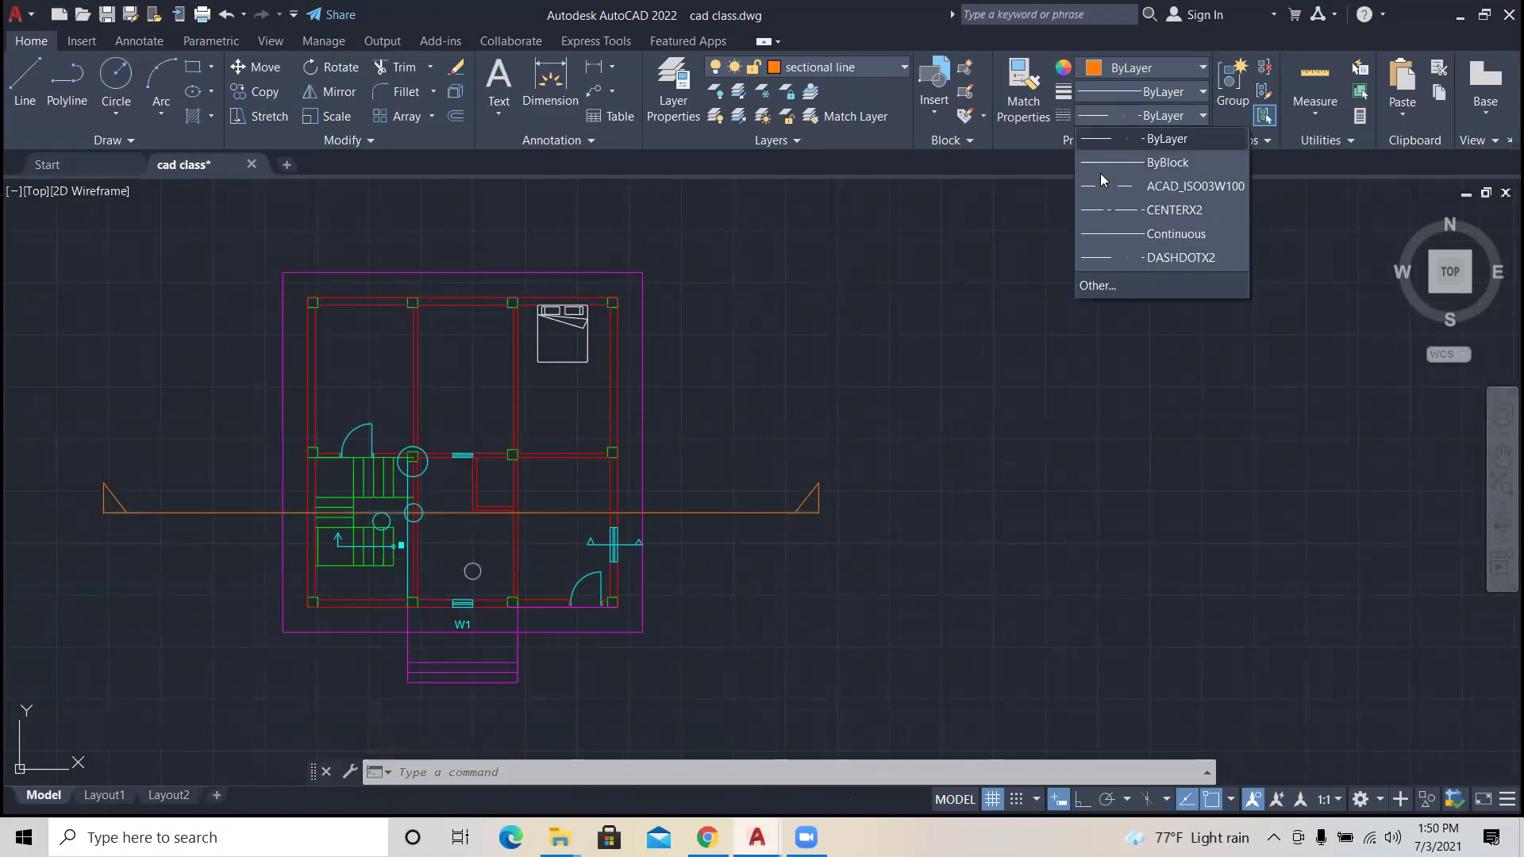
key("Escape")
scroll(718, 512, "up", 4)
key("Escape")
scroll(719, 515, "down", 6)
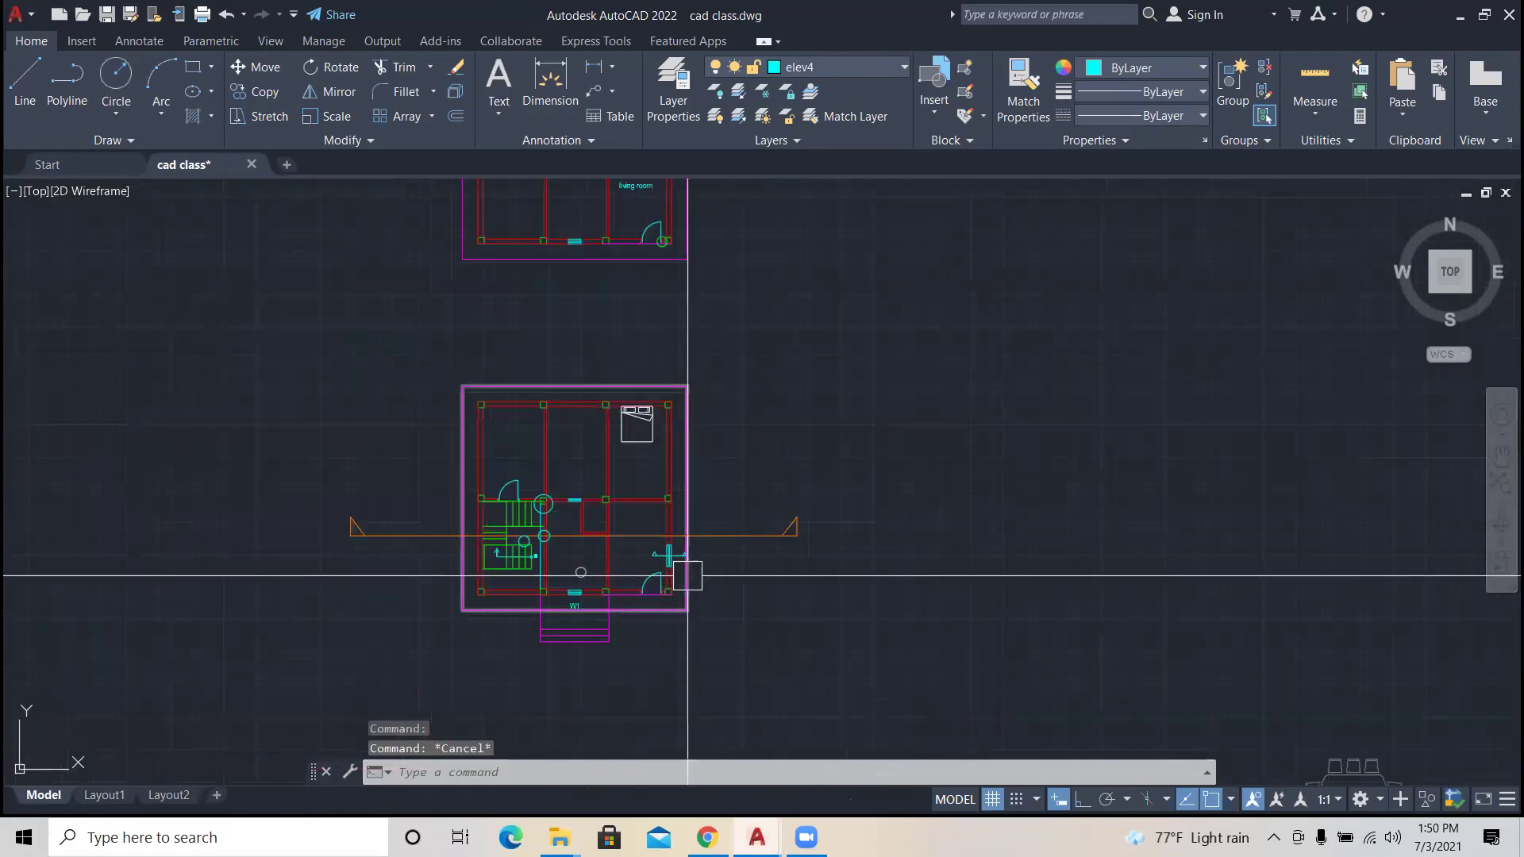
Step: Set the drawing's global linetype scale factor to 1 with LTSCALE
scroll(740, 561, "up", 2)
type("ltscale")
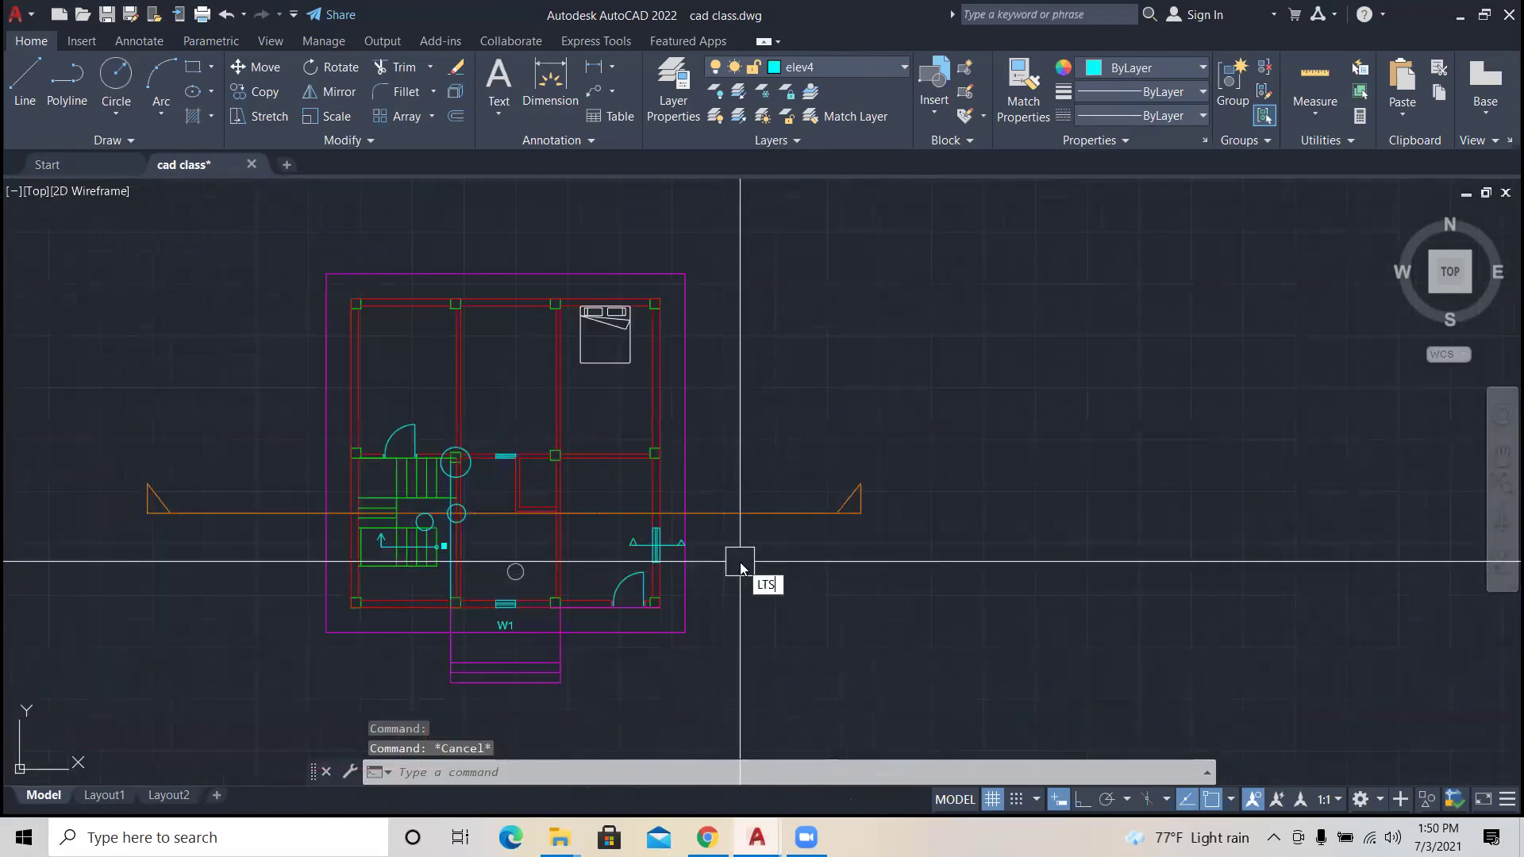
key("Return")
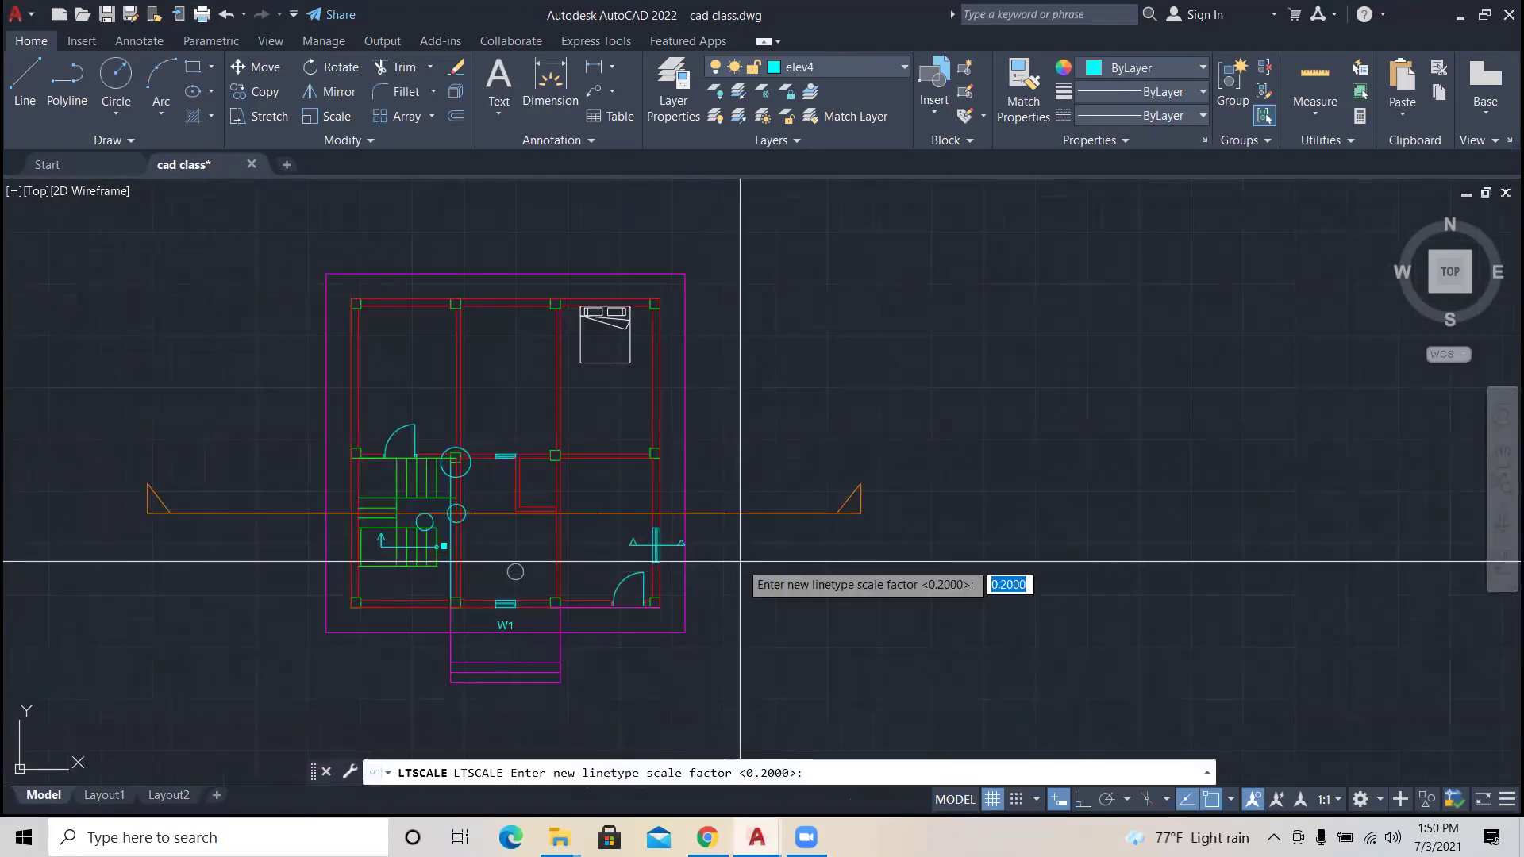
type("1")
key("Return")
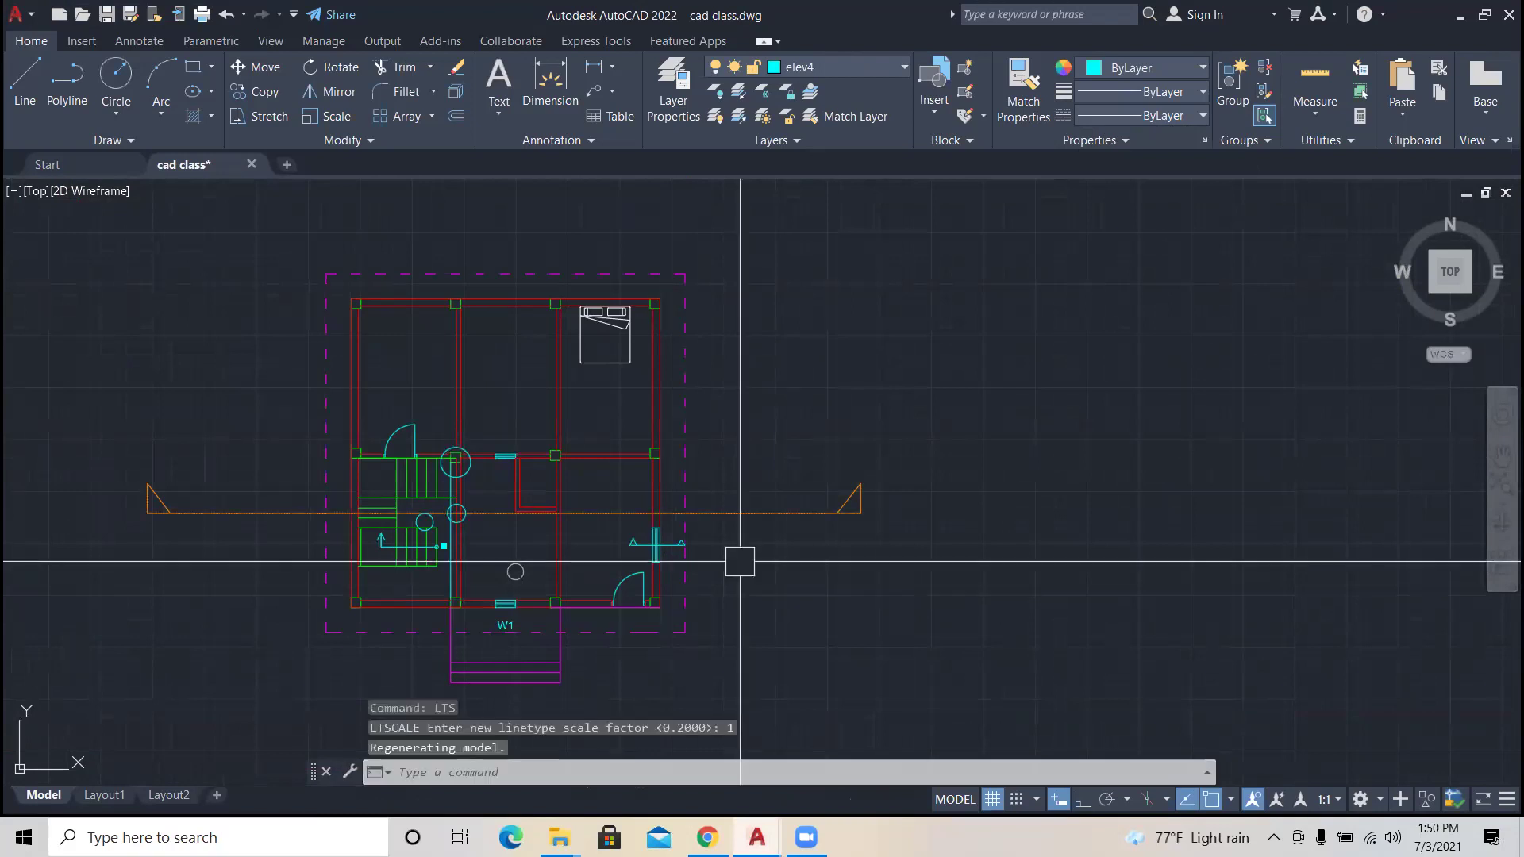
key("Escape")
key("Escape")
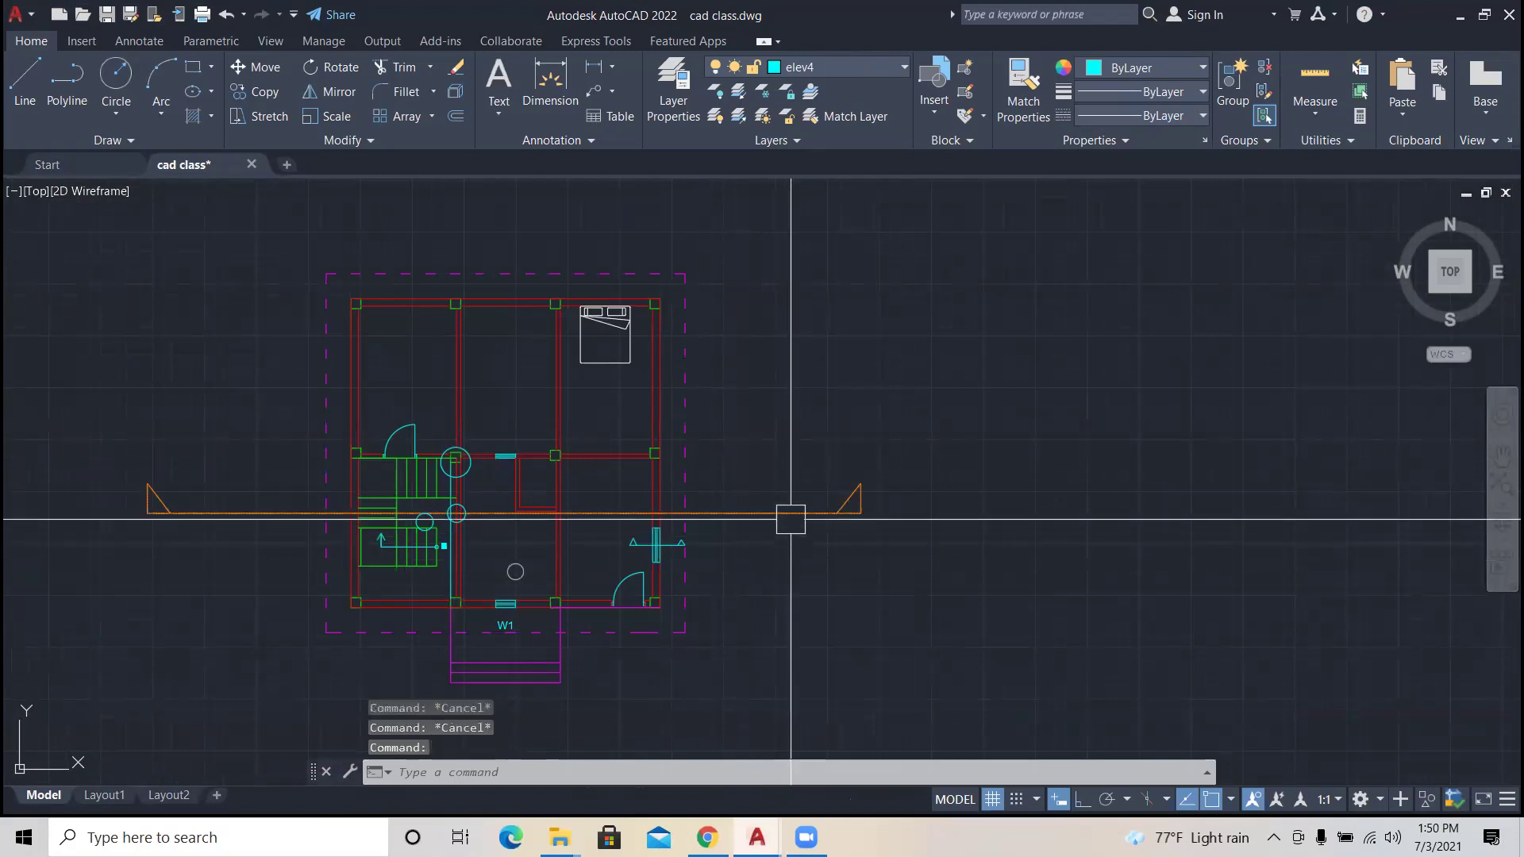
Step: Raise the drawing's global linetype scale factor to 3
left_click(790, 515)
type("LTS")
key("Return")
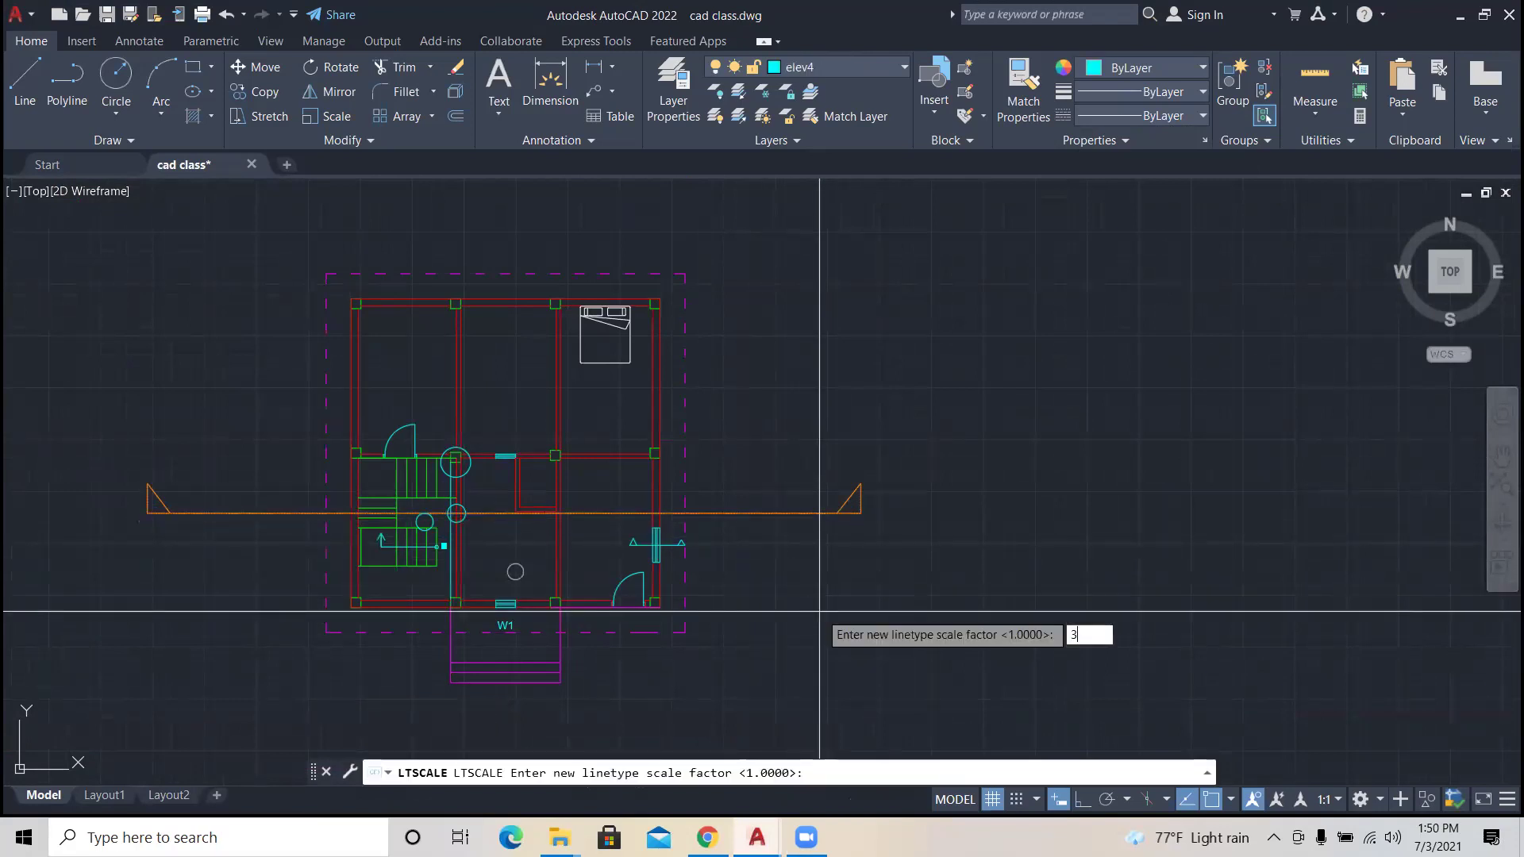
key("Return")
key("Escape")
key("Escape")
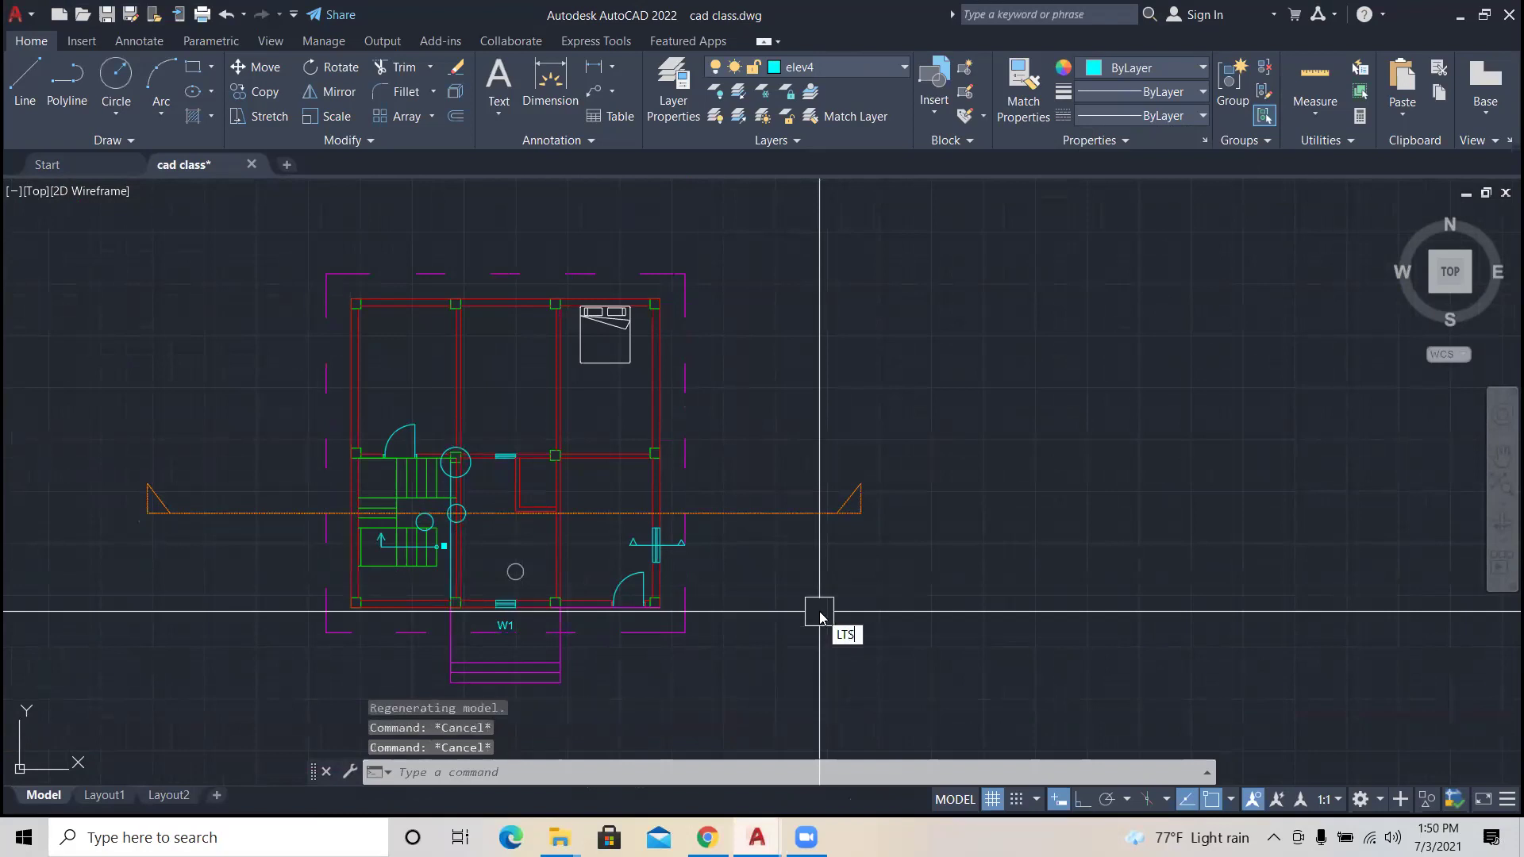
Step: Set the global linetype scale factor to 9 for the section line's dash-dot pattern
key("Return")
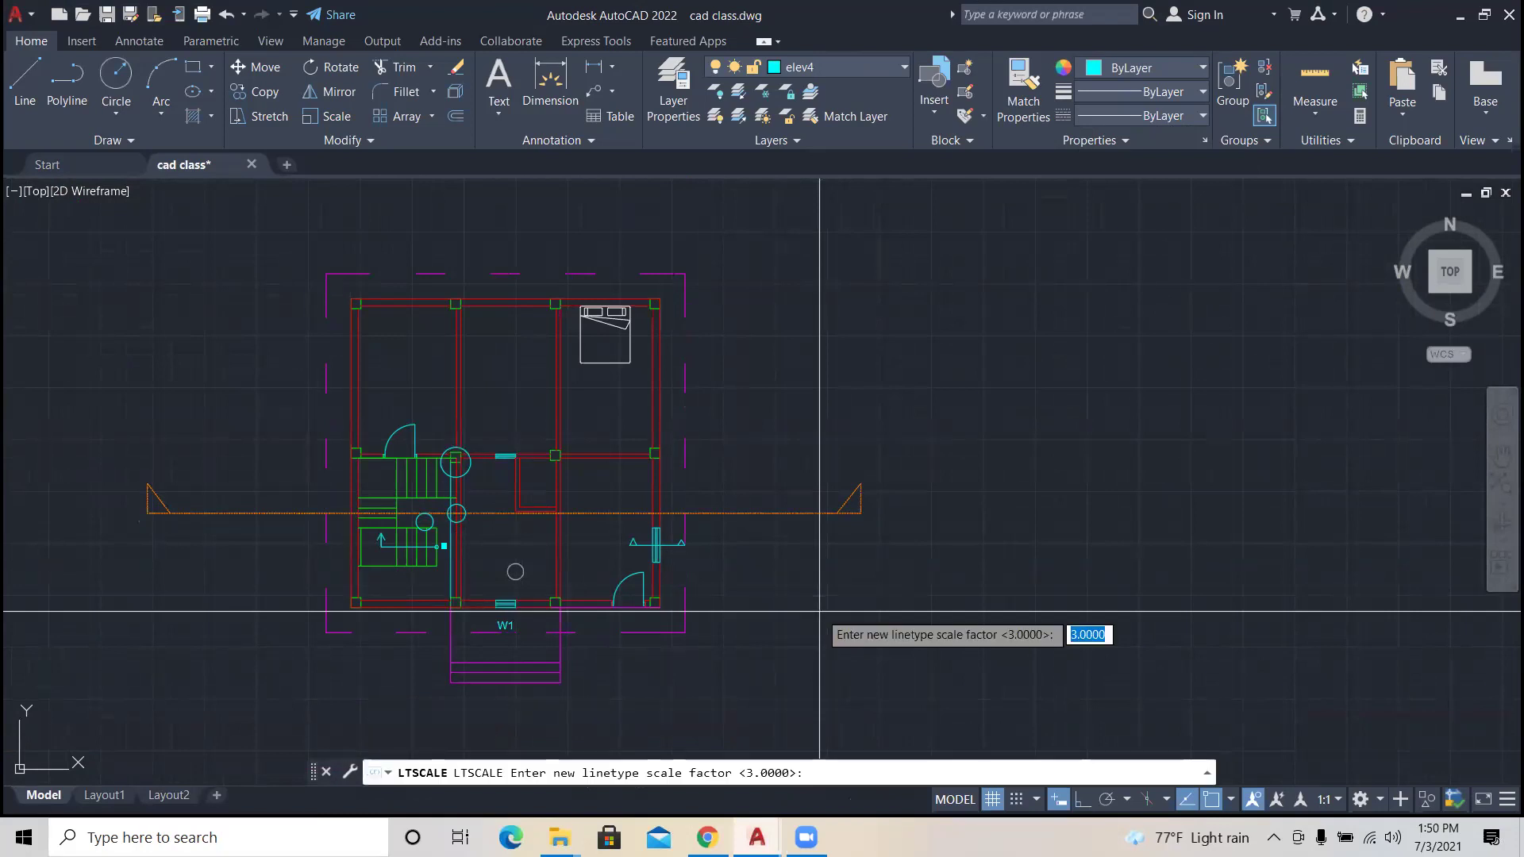
type("9")
key("Return")
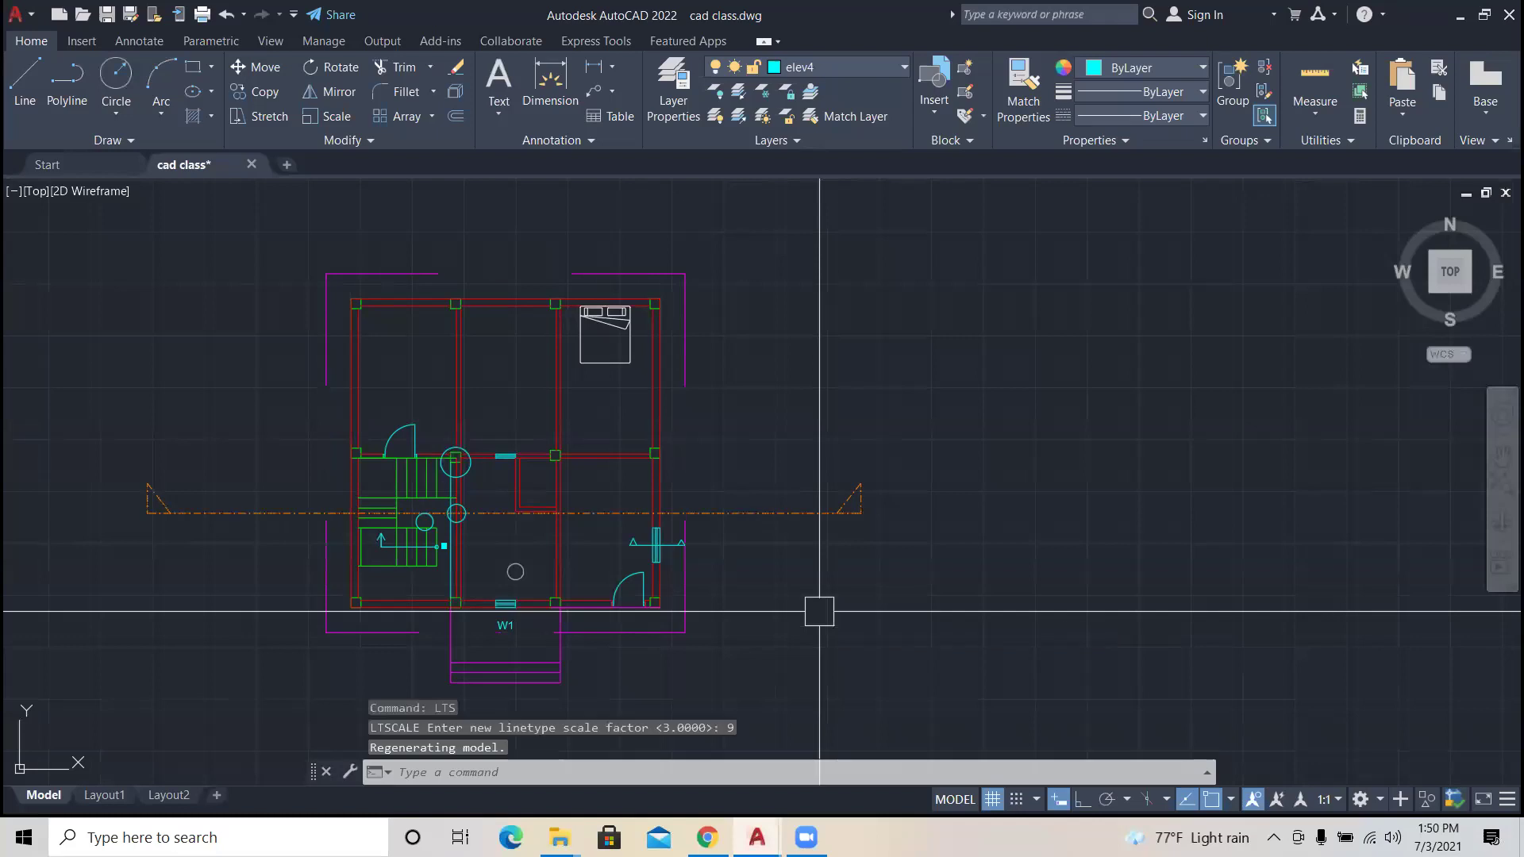
key("Escape")
key("Escape")
key("Escape")
scroll(829, 533, "up", 2)
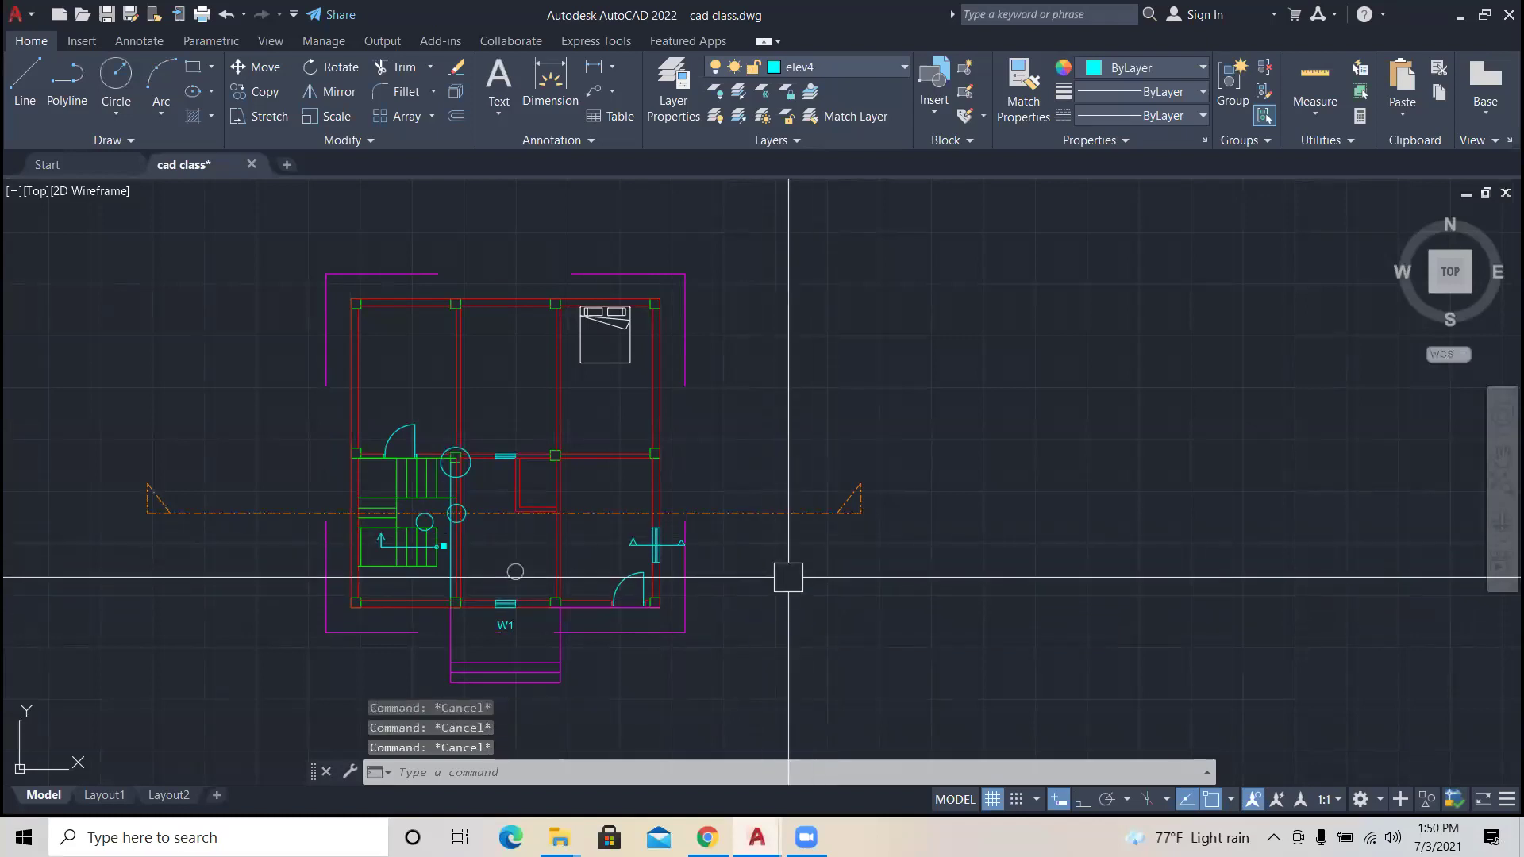
Step: Check the linetype assigned to the magenta floor outline around the plan, leaving it unselected
left_click(651, 610)
scroll(749, 588, "down", 1)
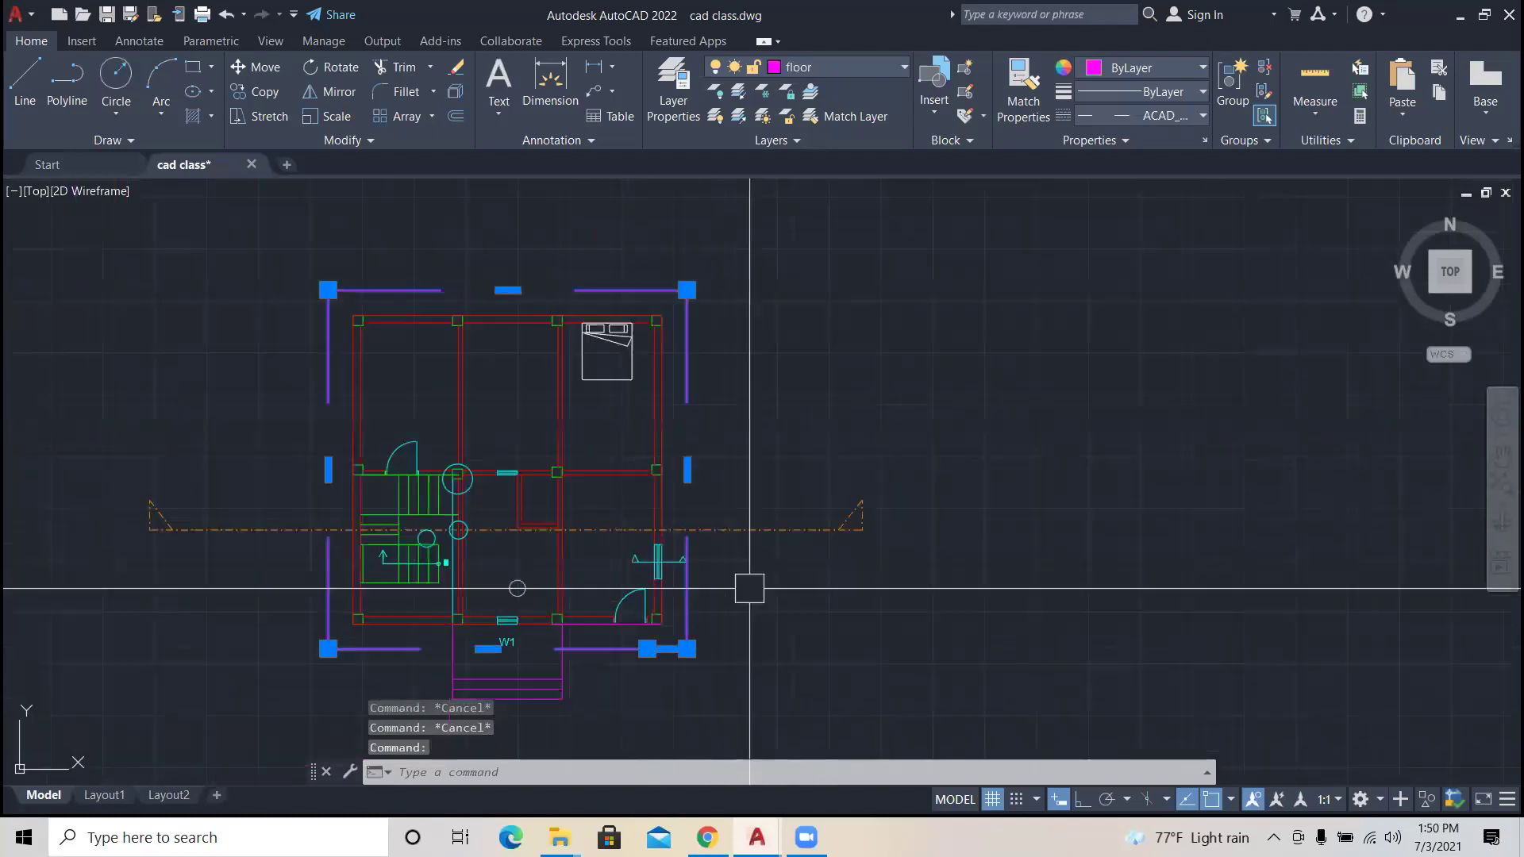
scroll(476, 585, "up", 1)
scroll(293, 545, "down", 2)
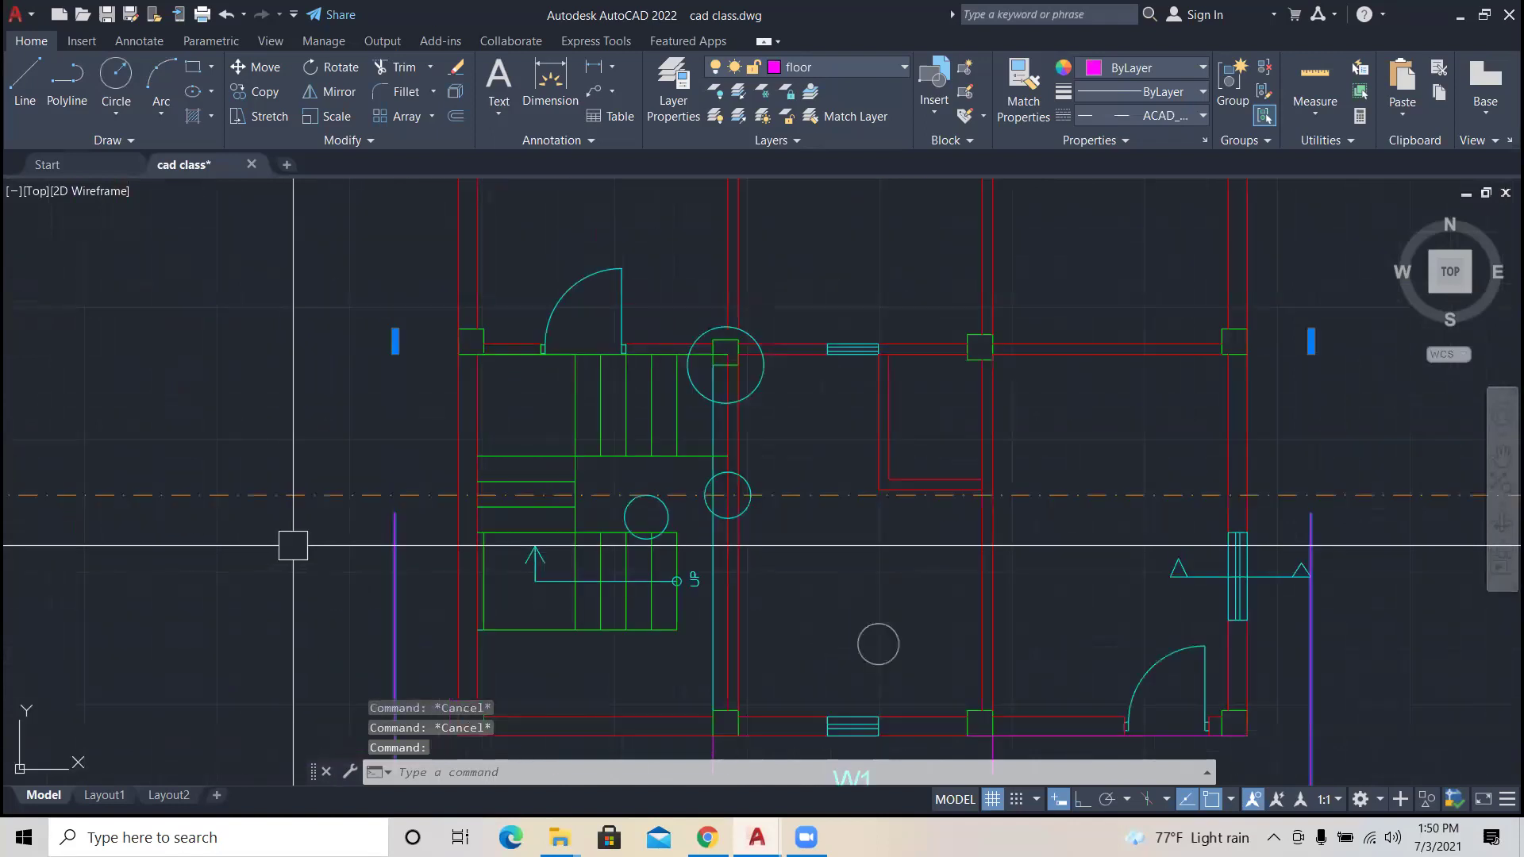
left_click(279, 548)
key("Escape")
key("Escape")
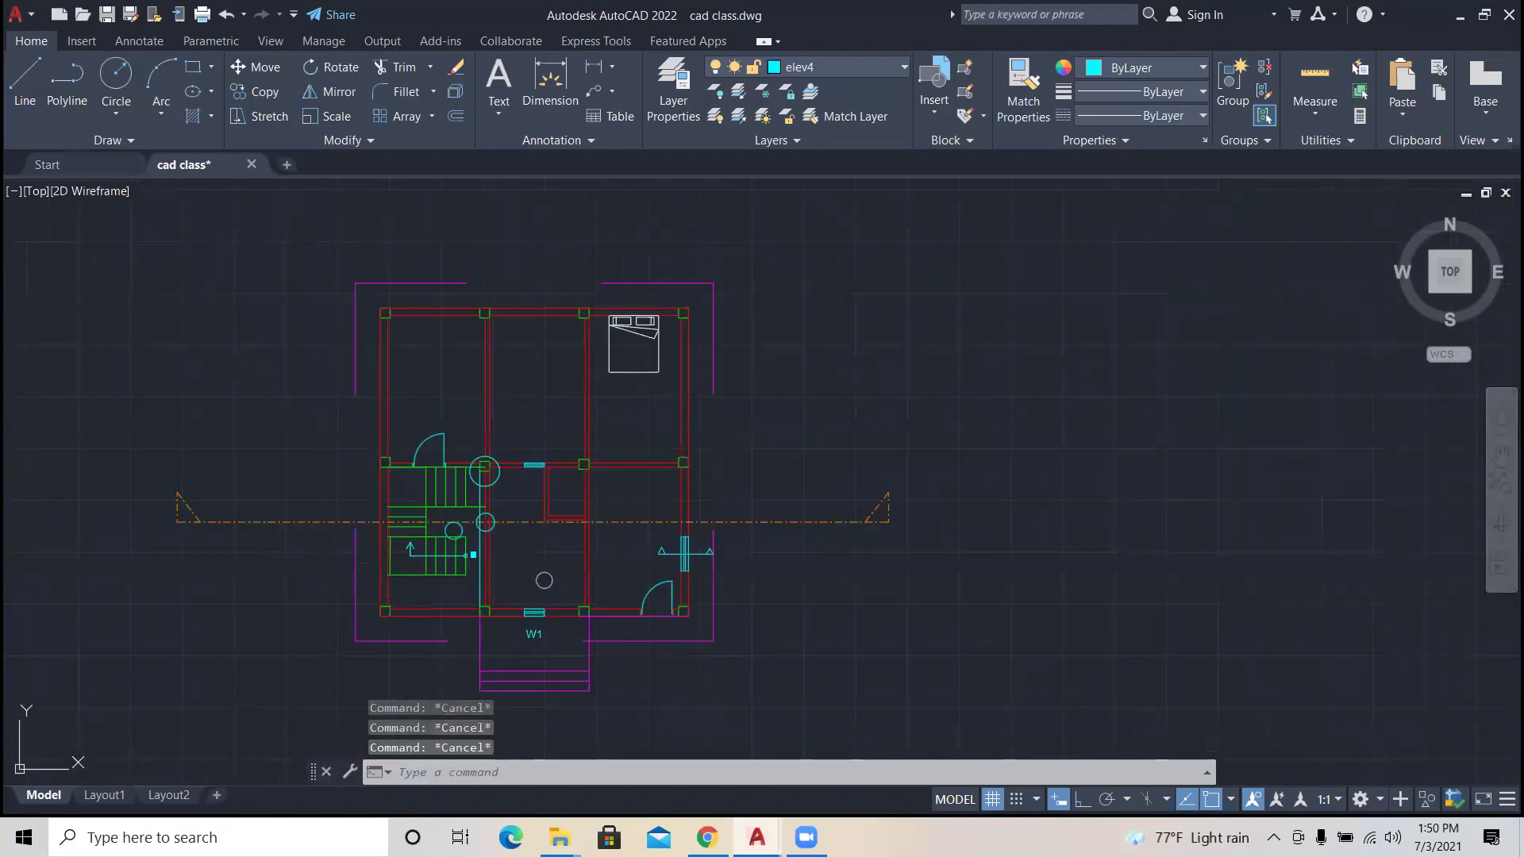
Step: Select the section line with both end arrows and review the loaded linetypes in the Linetype Manager without changing anything
left_click(277, 563)
left_click(178, 497)
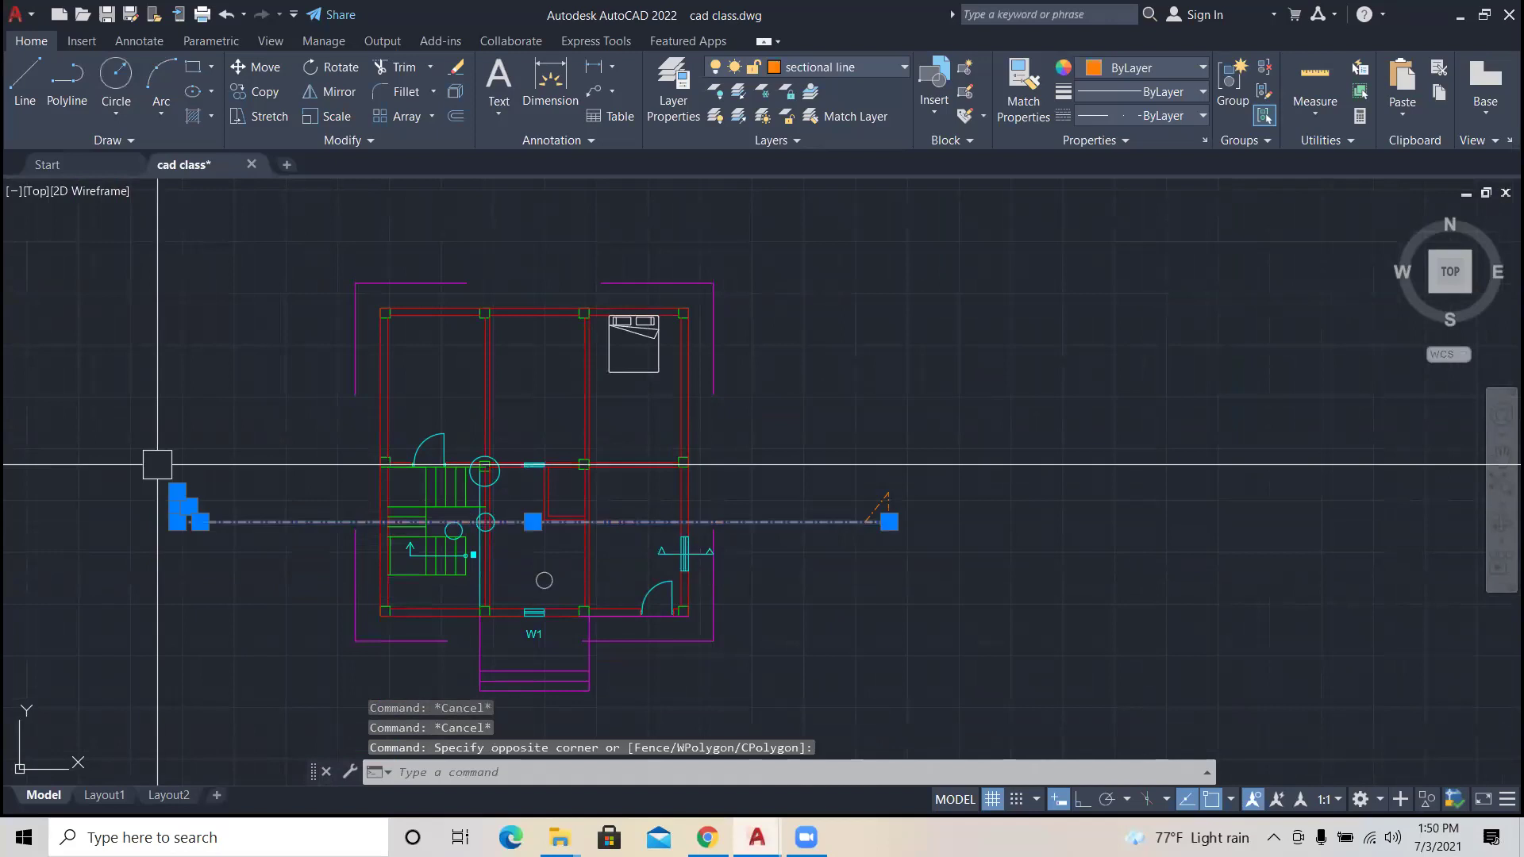
left_click(990, 568)
left_click(889, 506)
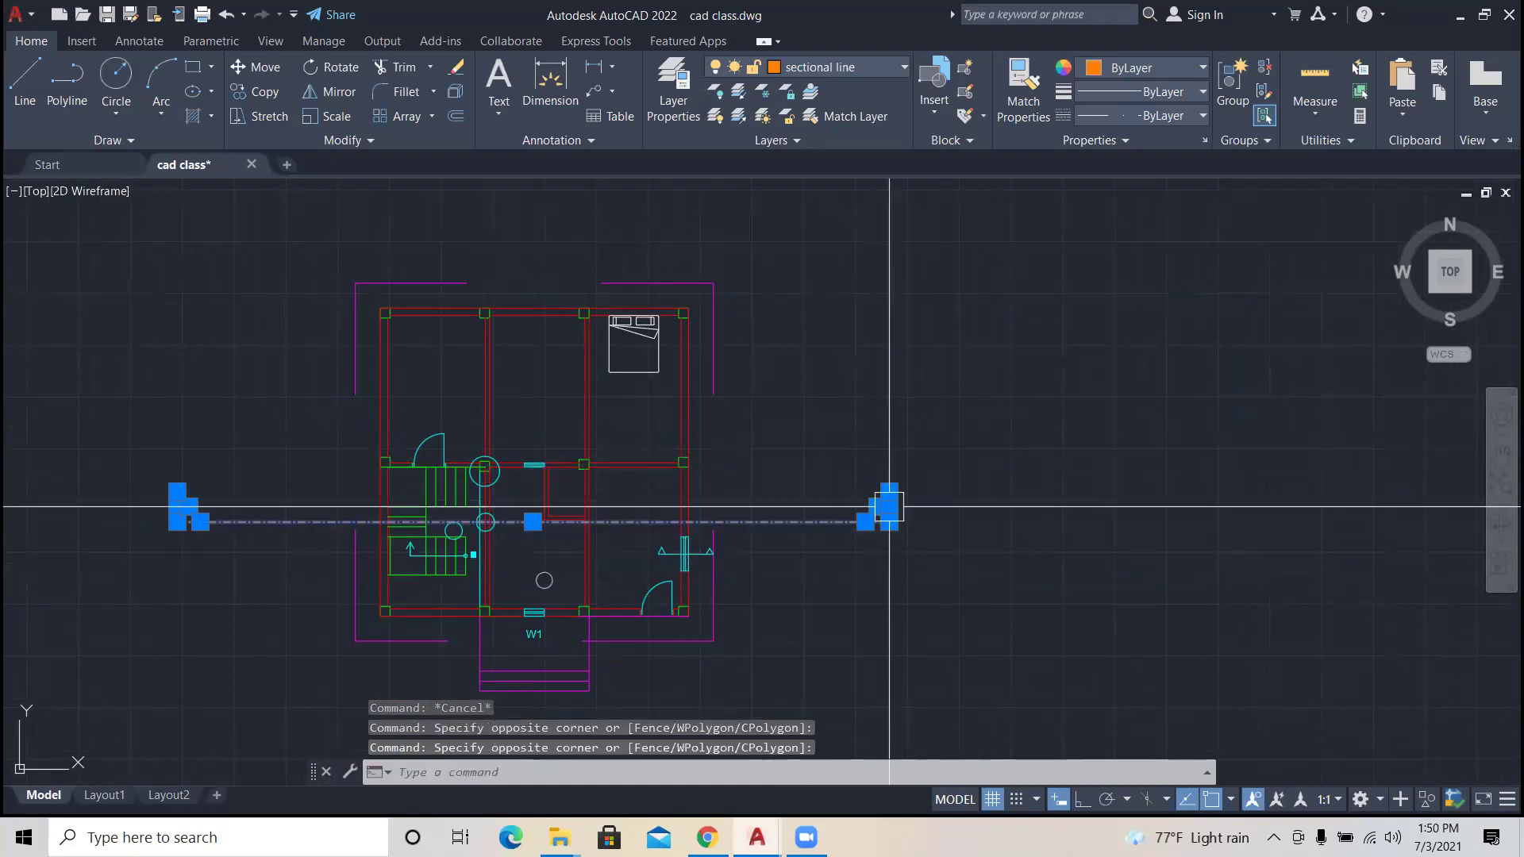
left_click(1198, 112)
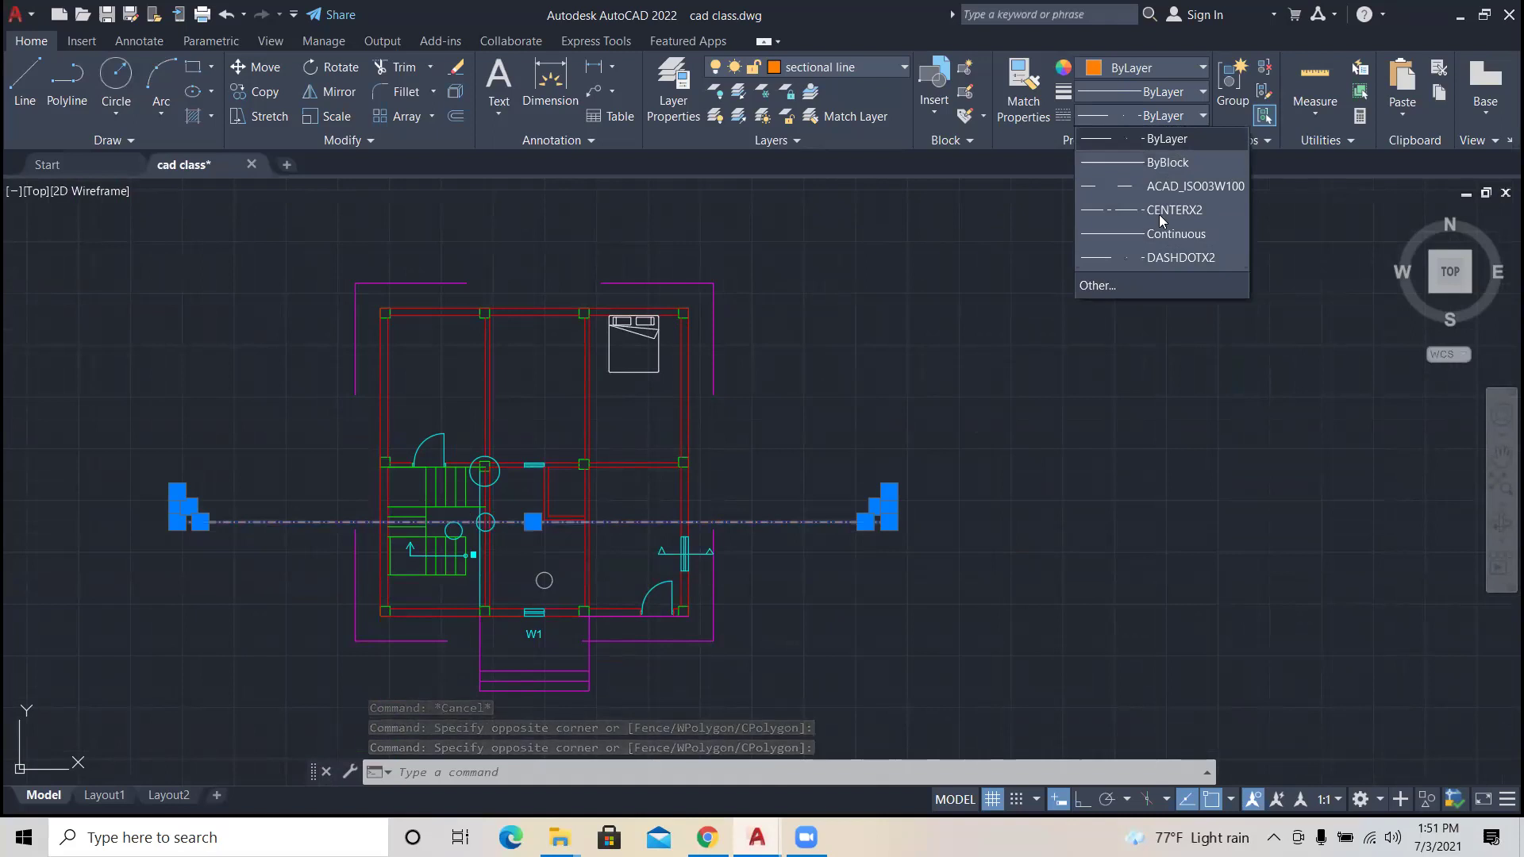
left_click(1149, 287)
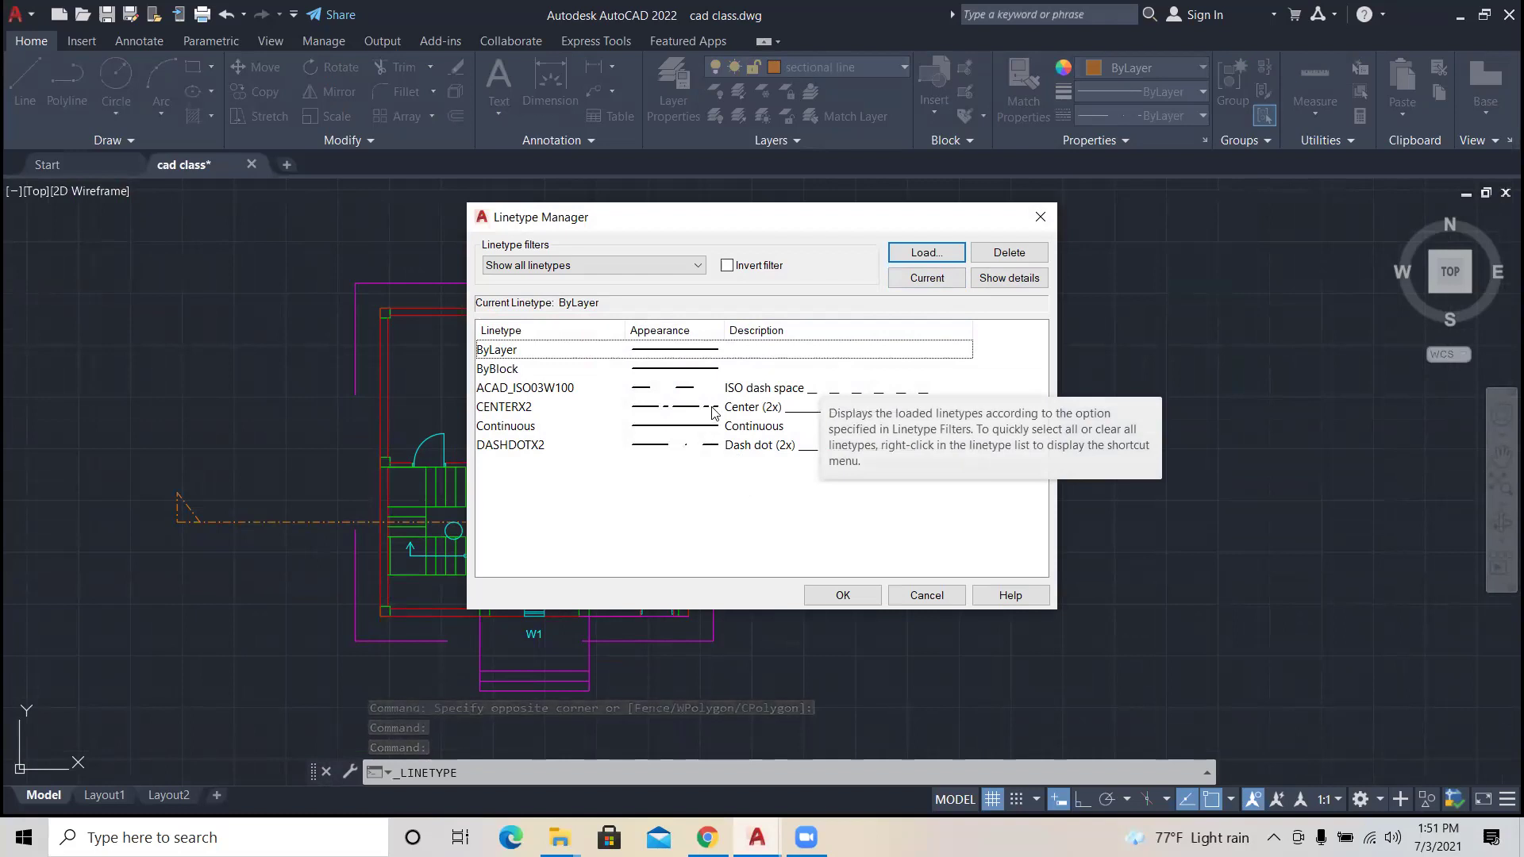
left_click(1040, 216)
key("Escape")
key("Escape")
Step: Select the orange section line and check its layer, keeping it on the sectional line layer
left_click(810, 521)
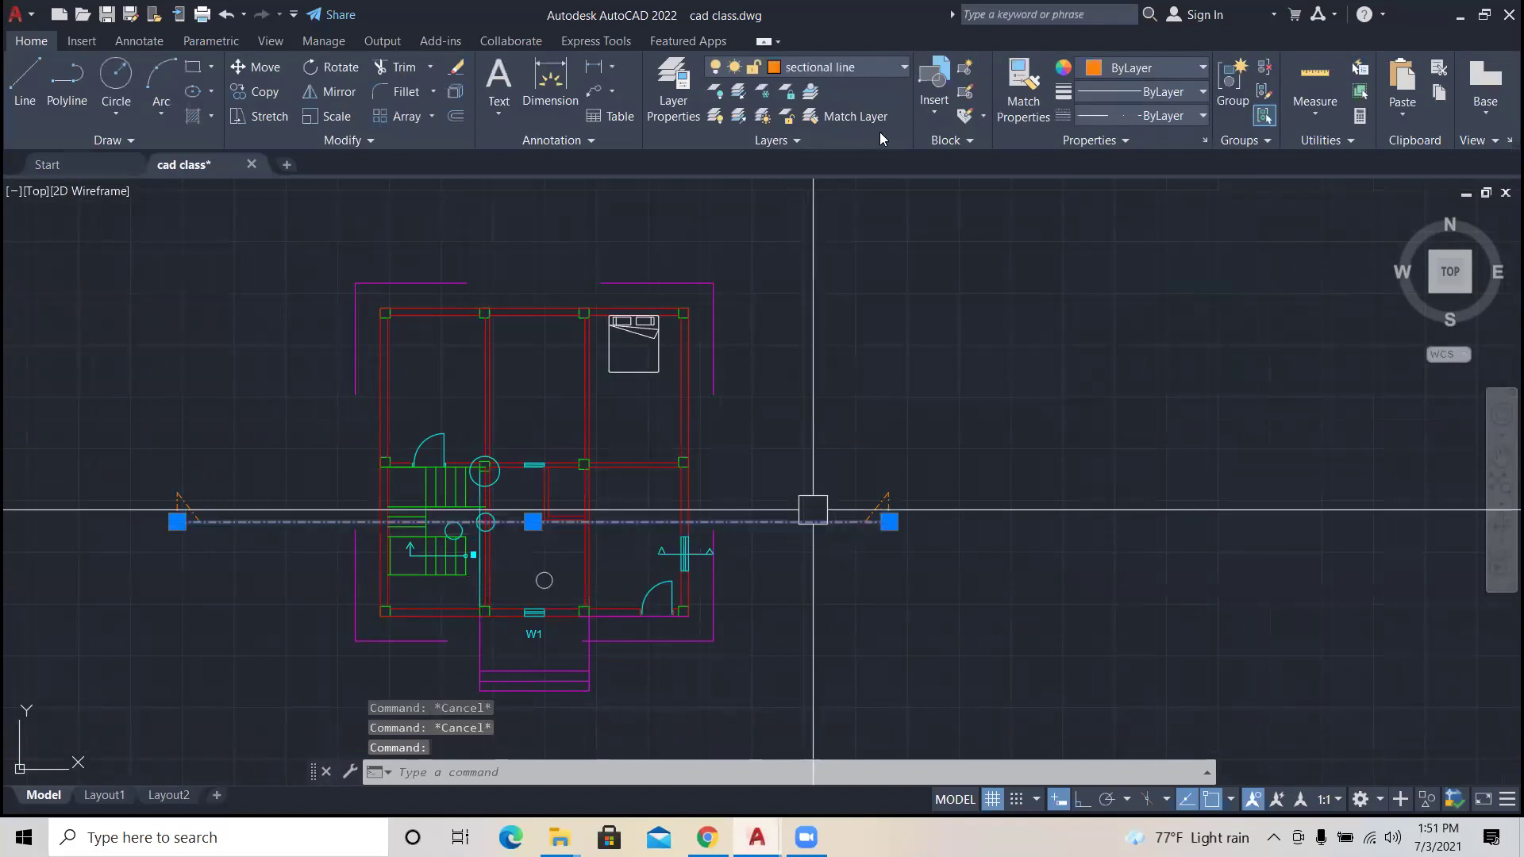
left_click(857, 66)
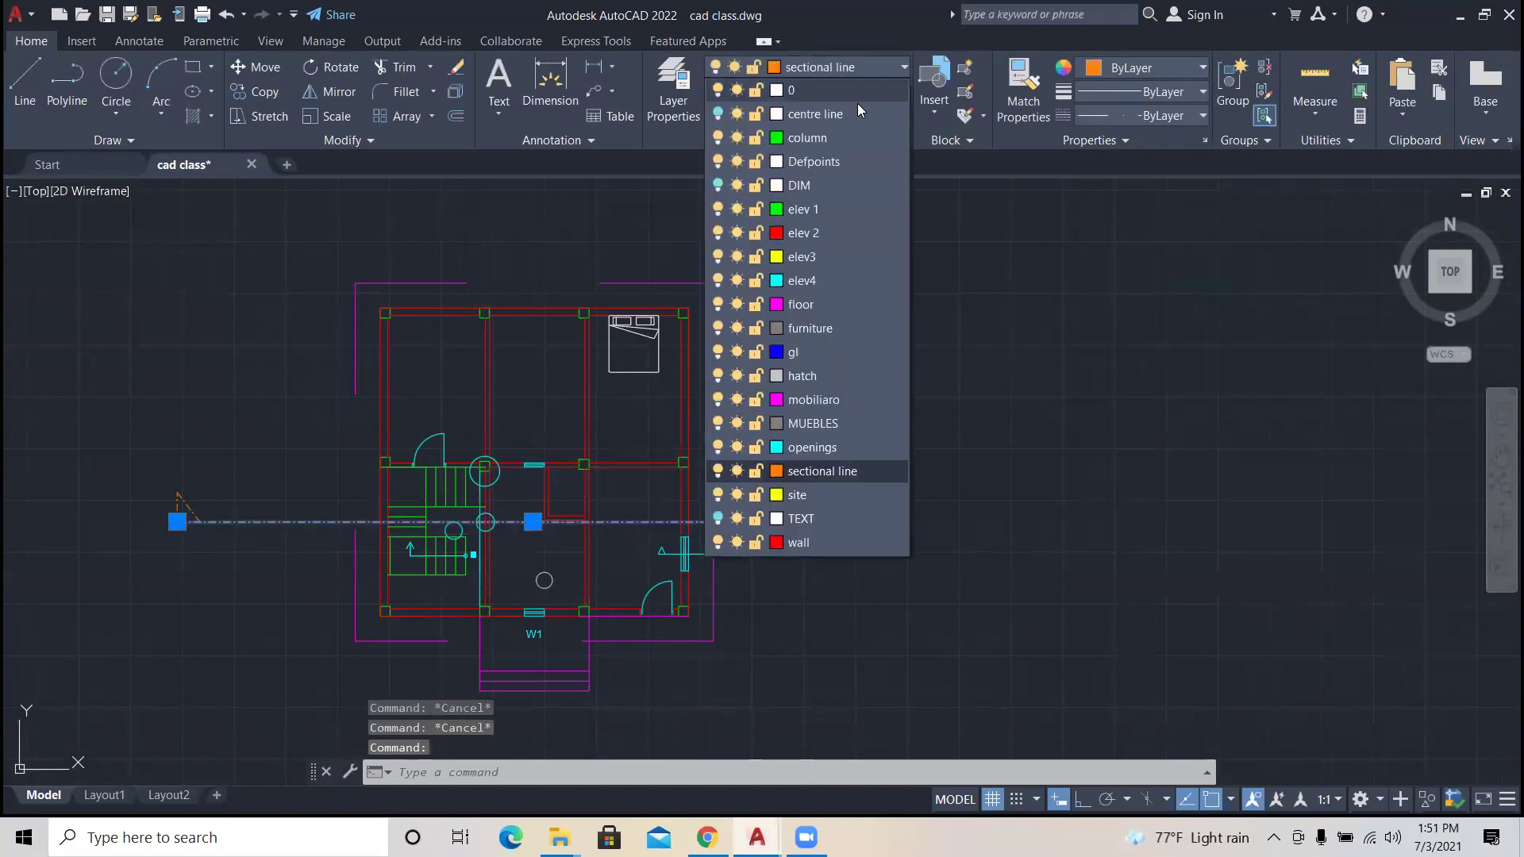
left_click(848, 471)
left_click(867, 476)
key("Escape")
Step: Review the linetypes selectable for the centre line layer in the layer properties, and close them without changes
type("LA")
key("Return")
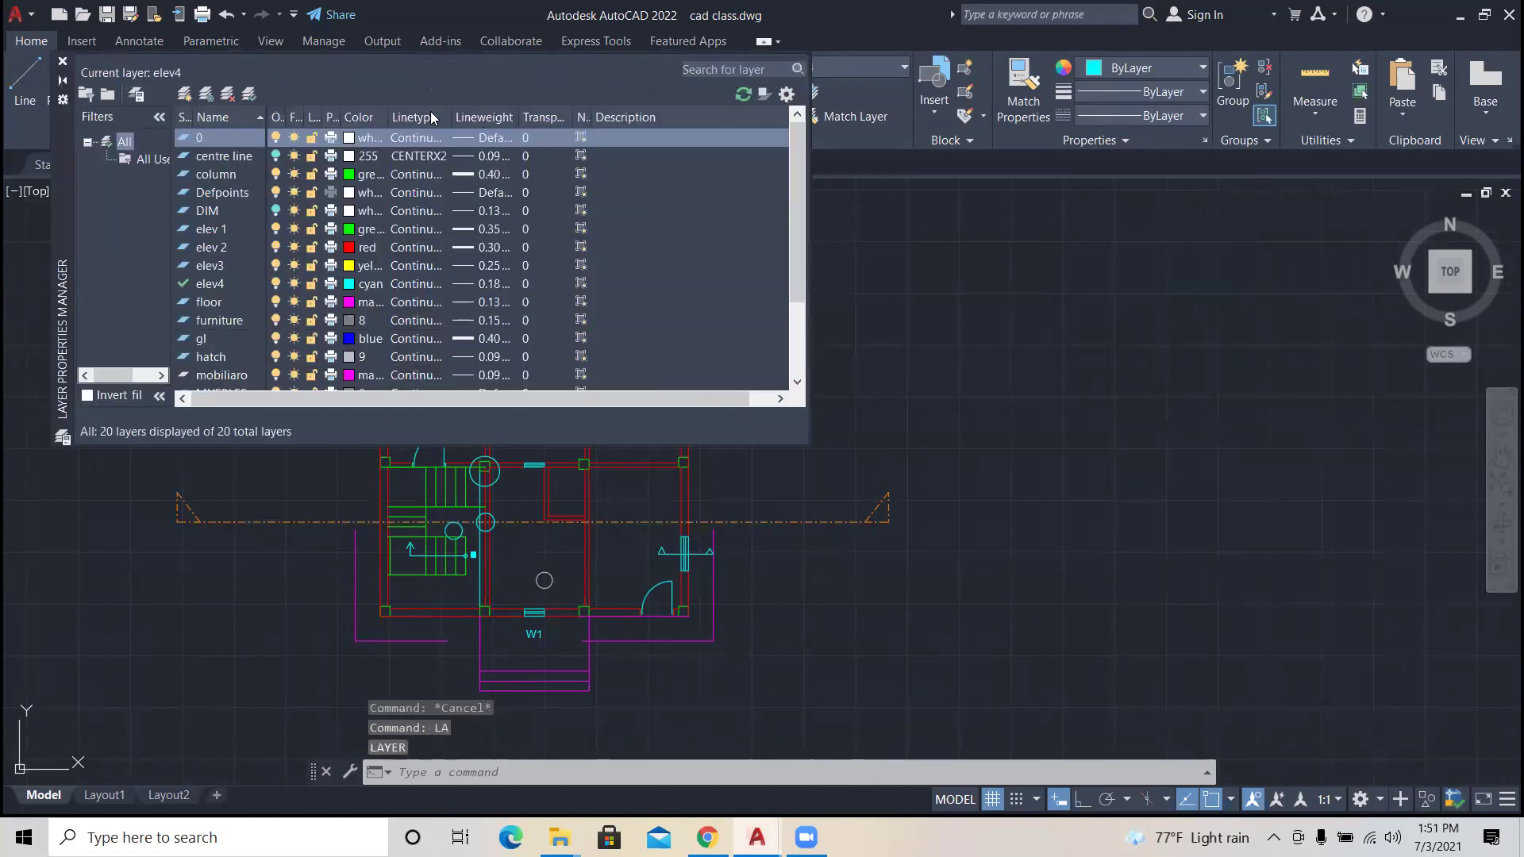
scroll(343, 184, "down", 1)
scroll(310, 213, "up", 1)
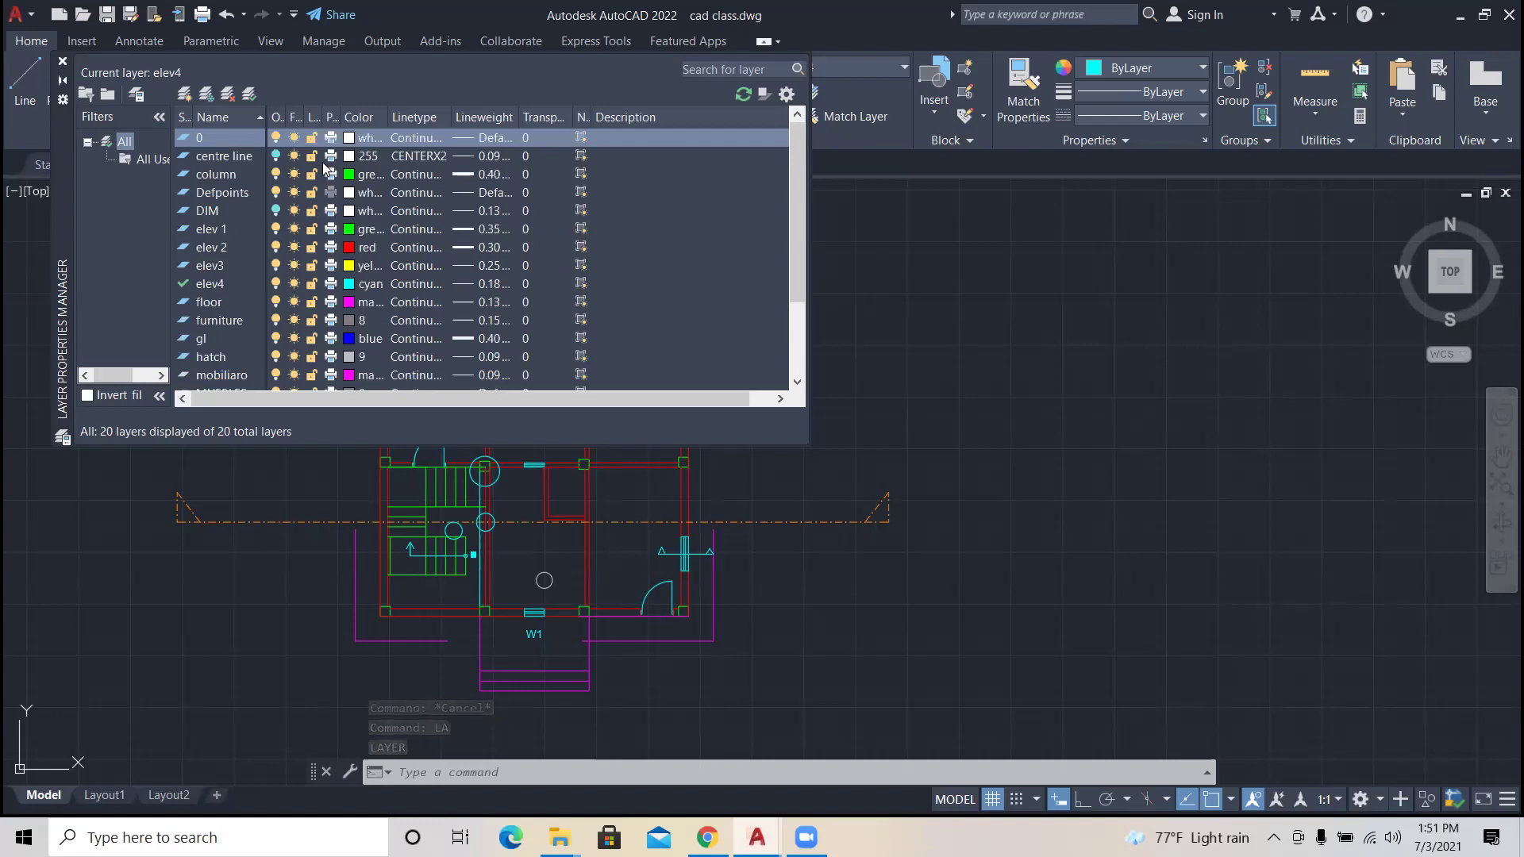
left_click(415, 156)
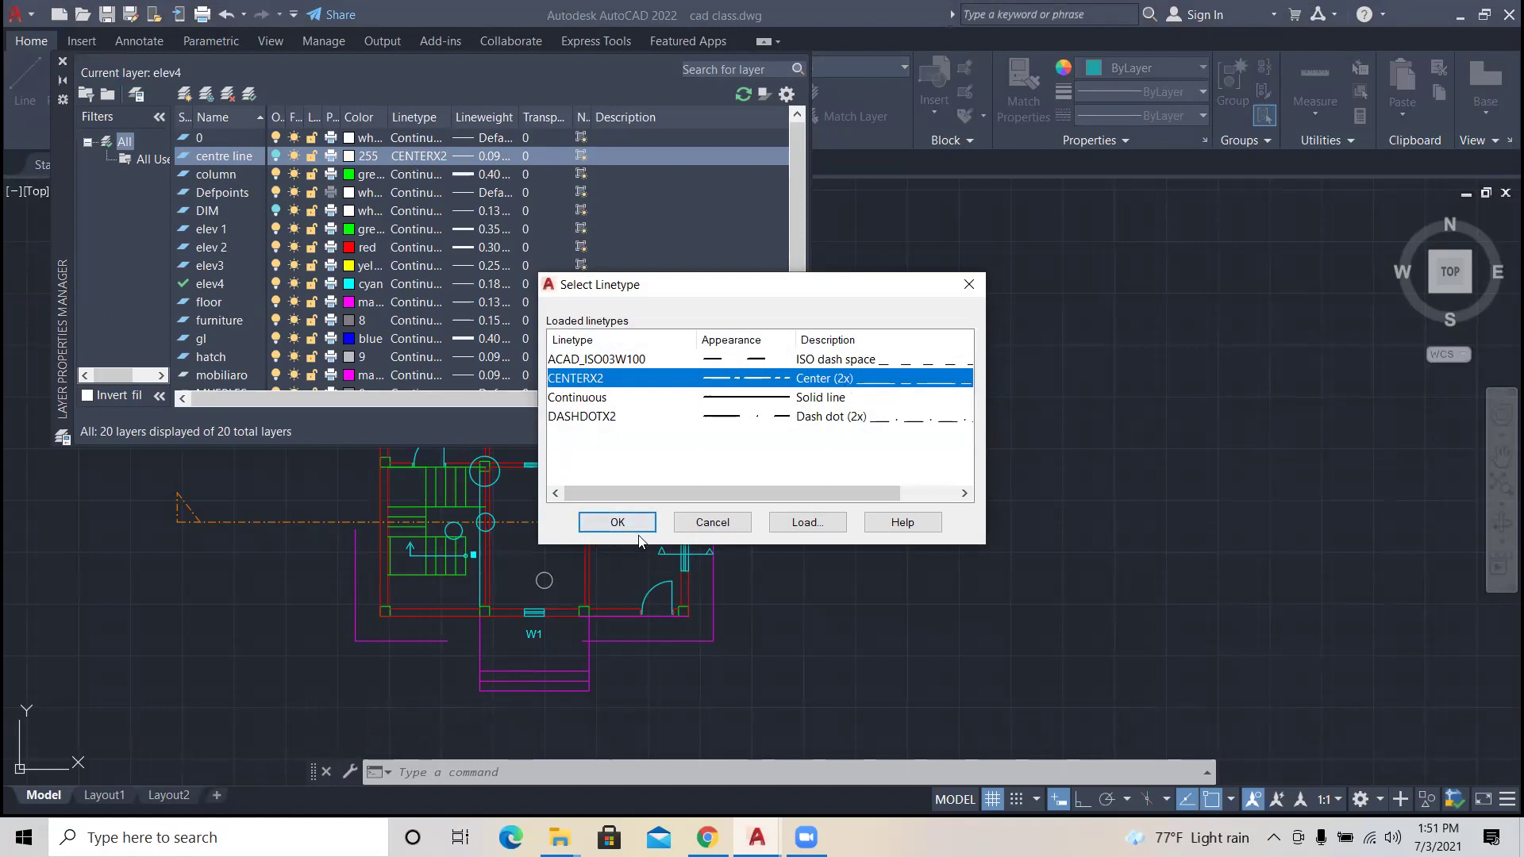
left_click(731, 527)
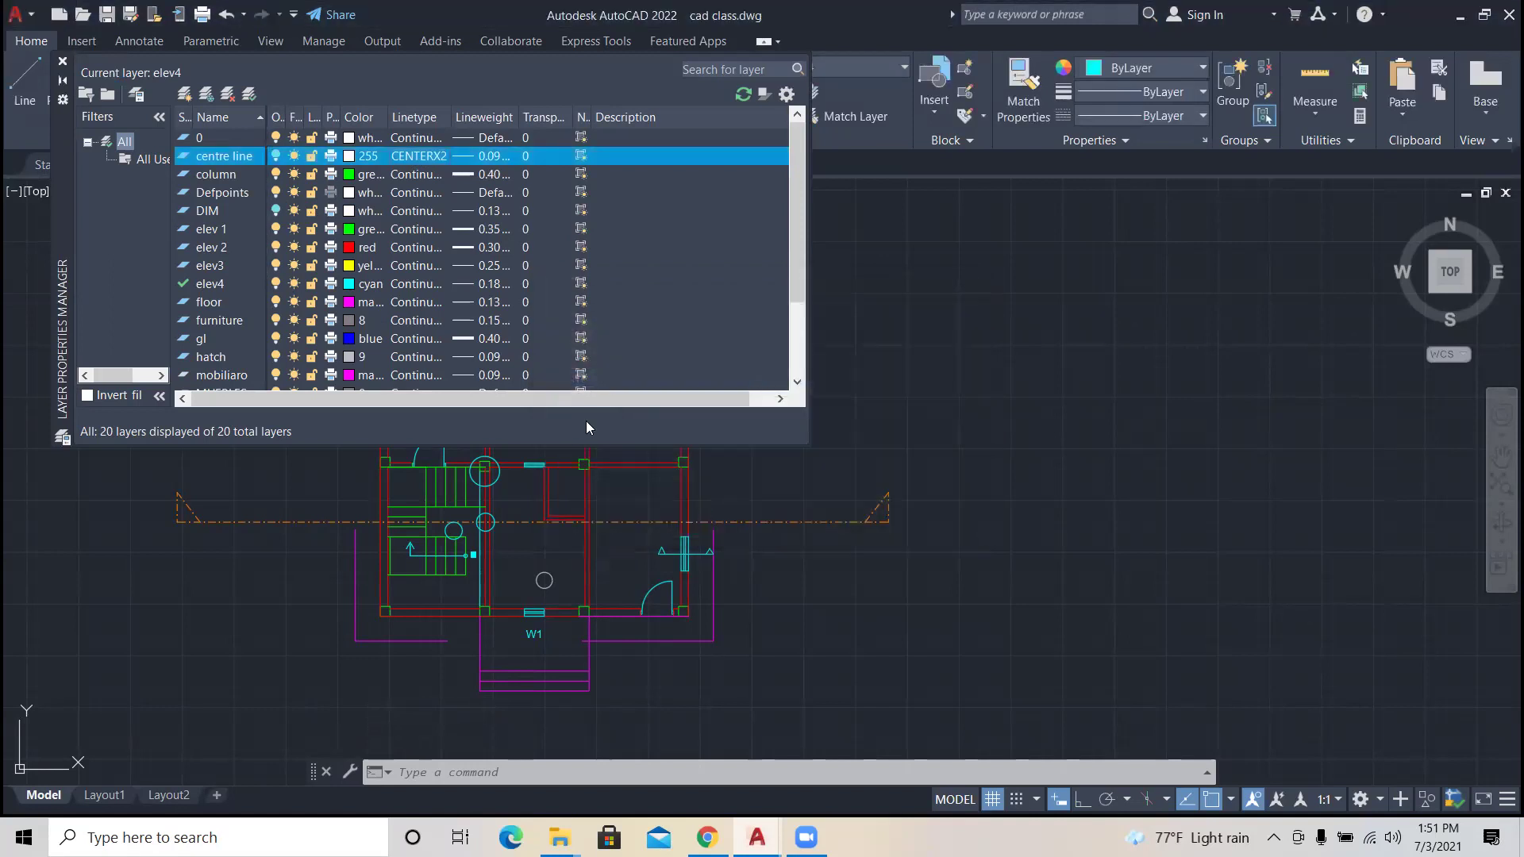
left_click(61, 63)
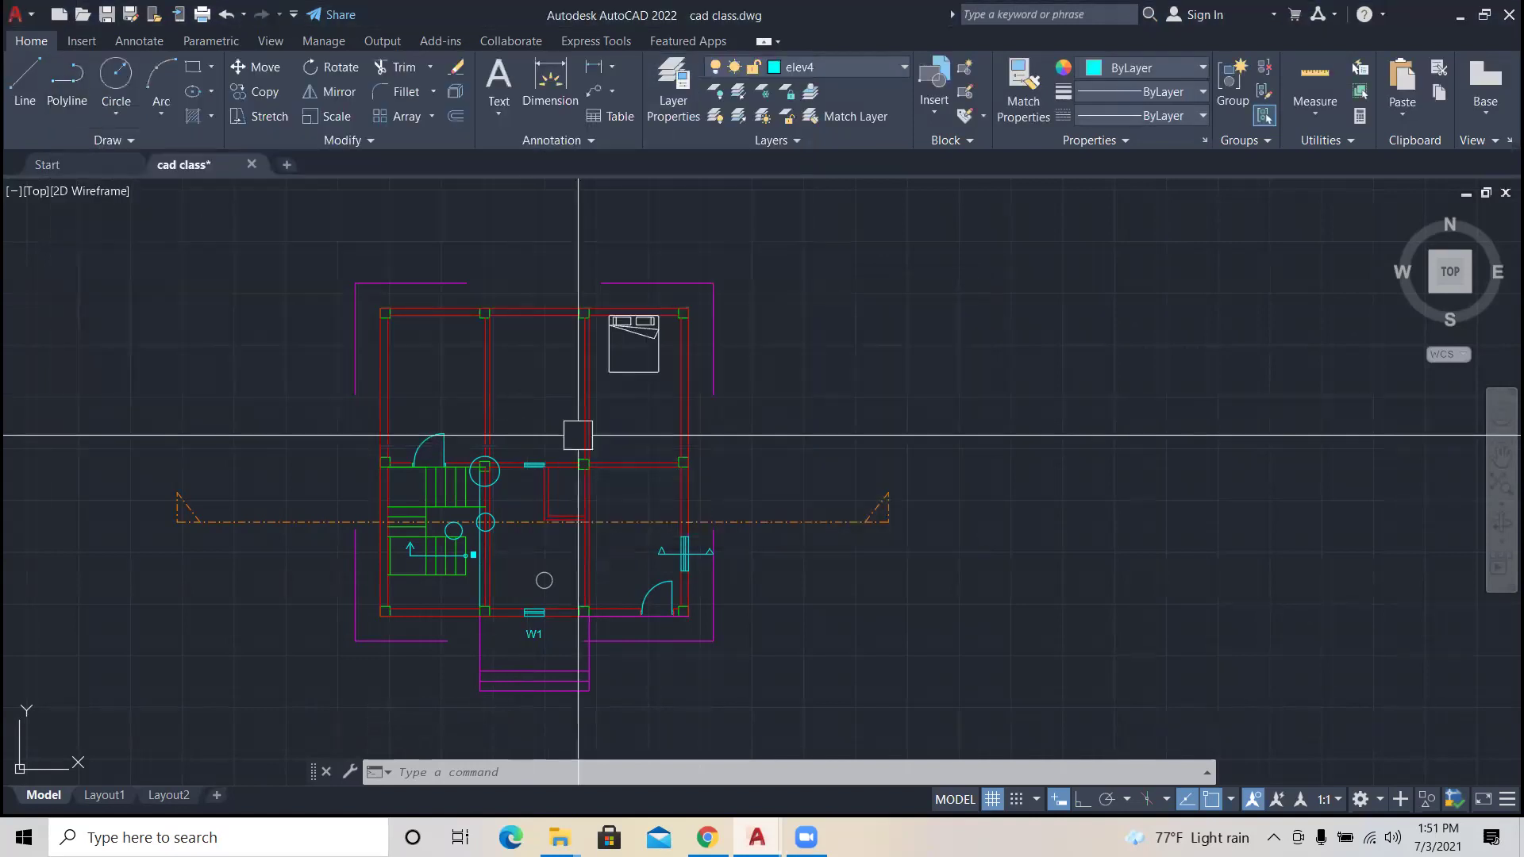
Step: Examine the section line's dash-dot pattern up close near its east end arrow and across the whole floor plan
left_click(875, 587)
left_click(794, 493)
scroll(794, 492, "up", 3)
key("Escape")
key("Escape")
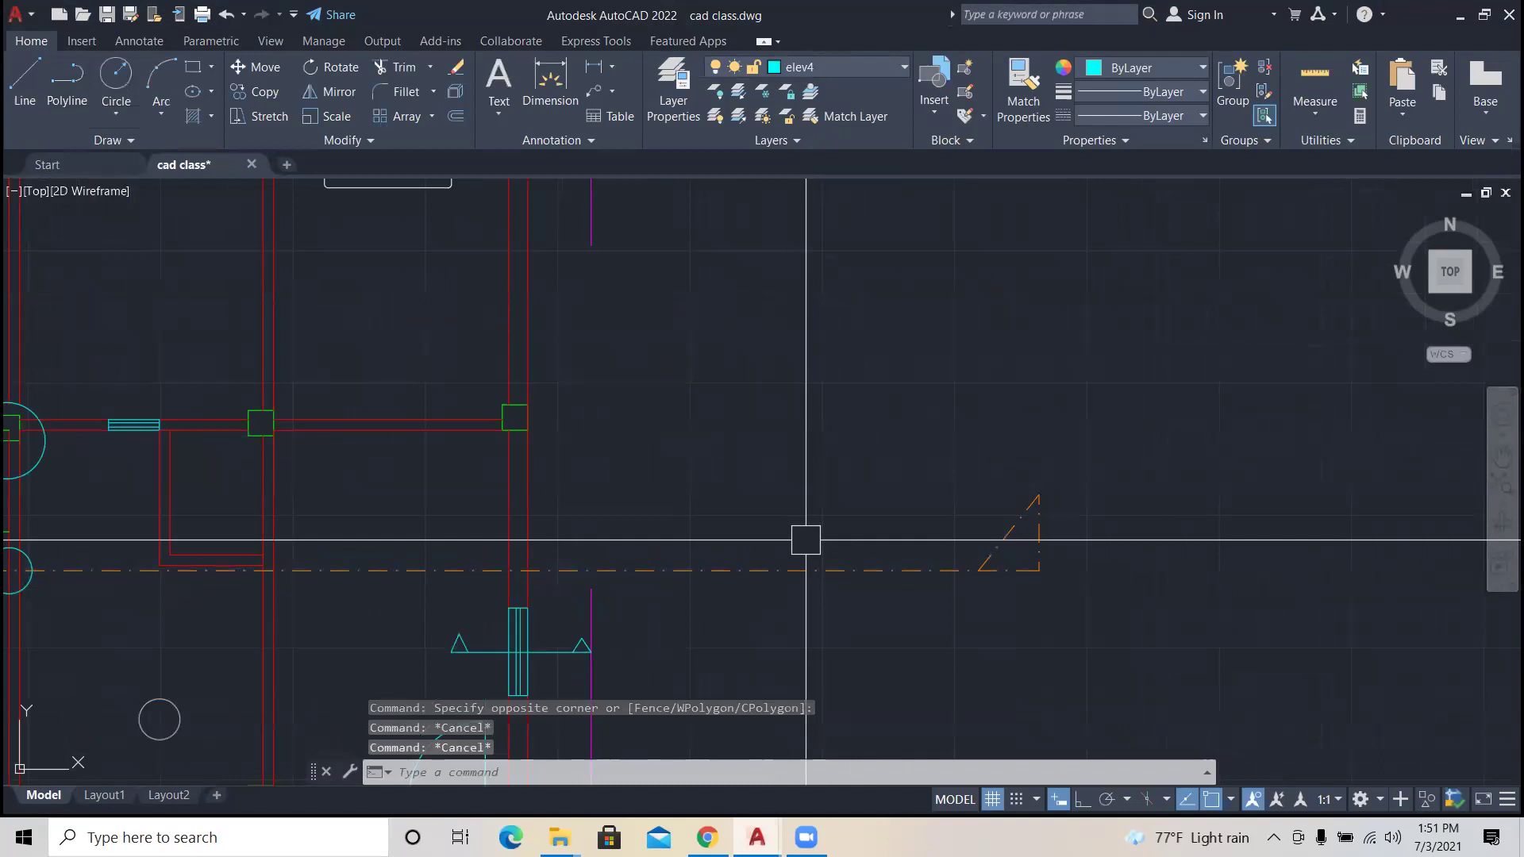
left_click(886, 629)
left_click(789, 517)
key("Escape")
scroll(806, 494, "down", 4)
scroll(806, 493, "down", 2)
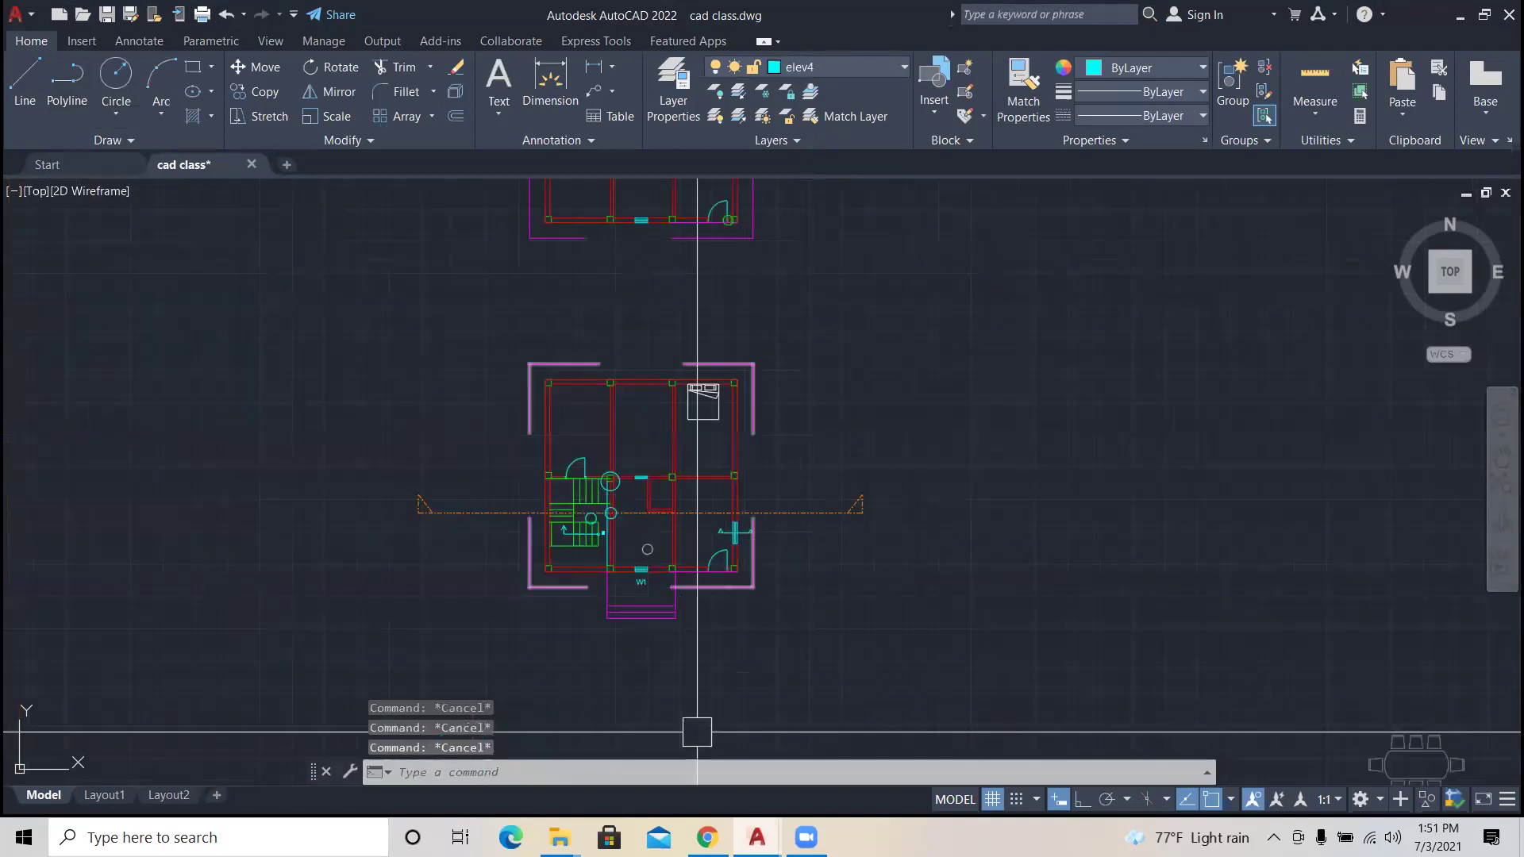